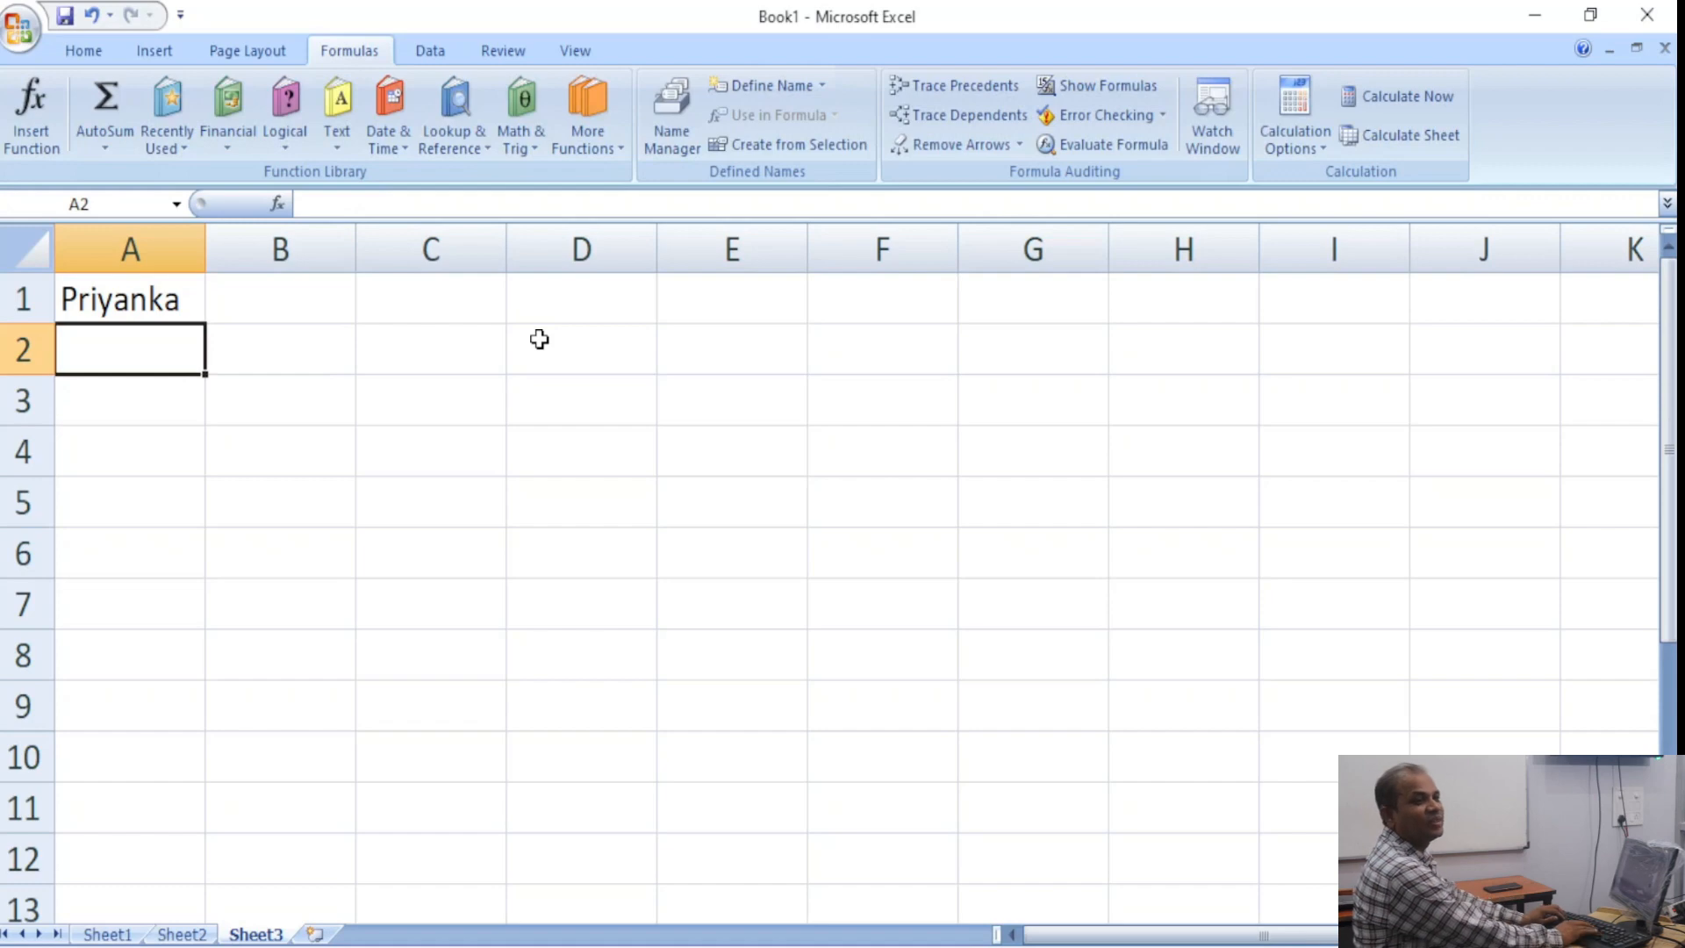
Enter three more people's first names in cells A2 through A4, below the existing name.
type("Nilis")
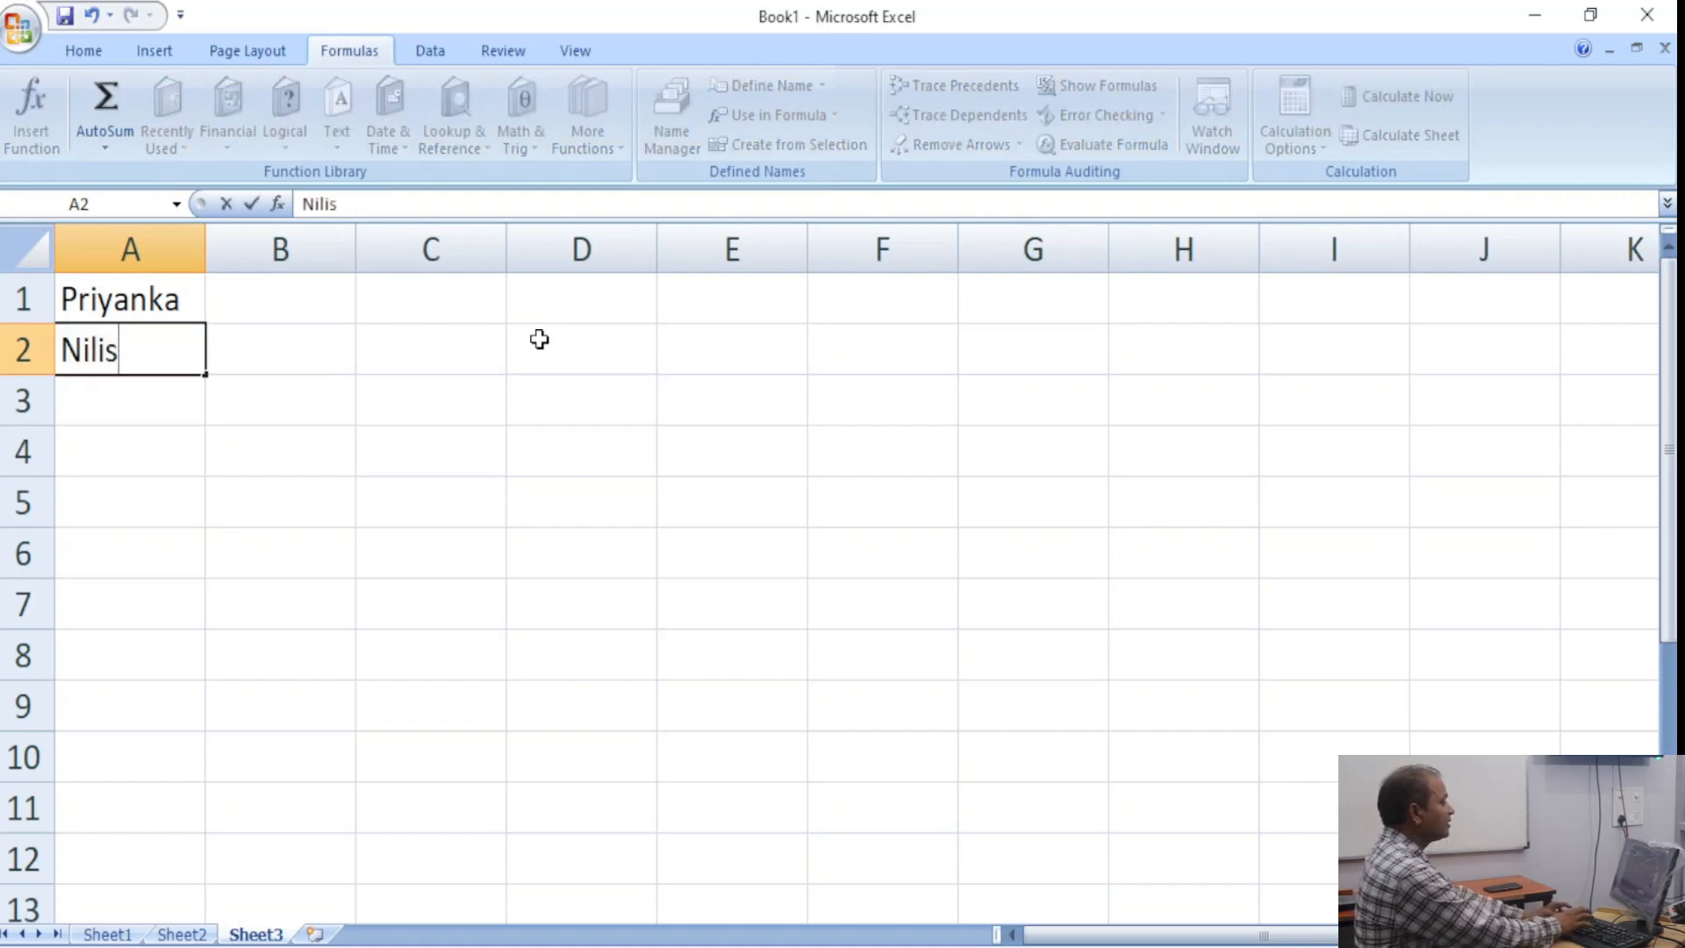
type("ha")
key("Return")
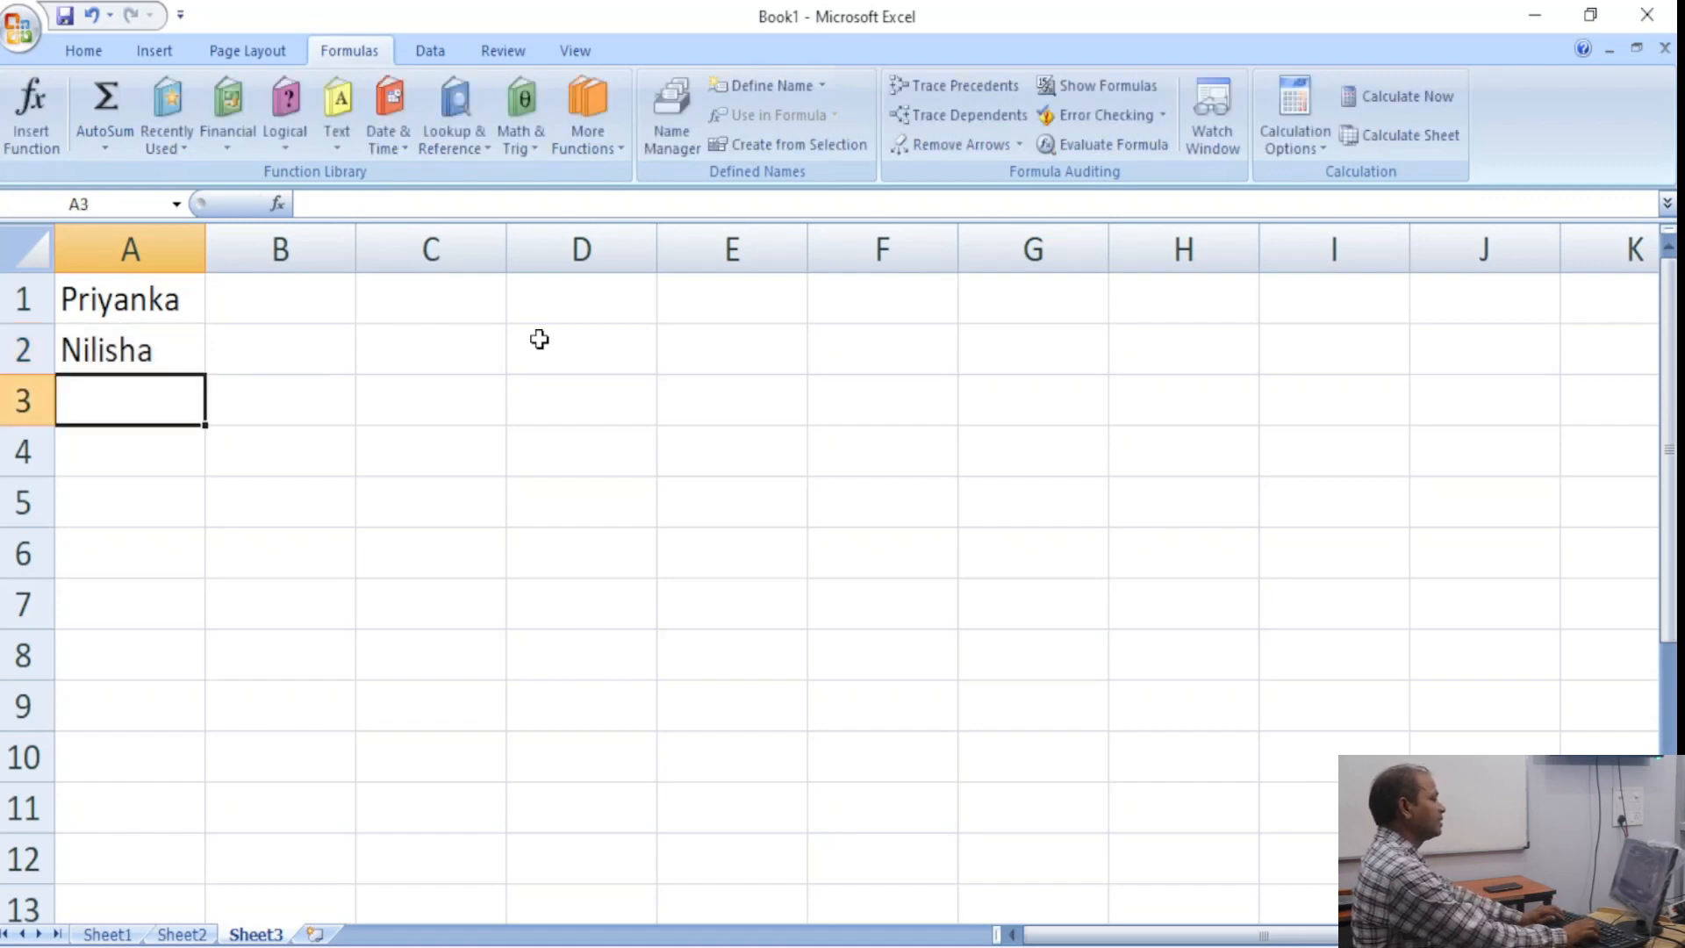
type("Ap")
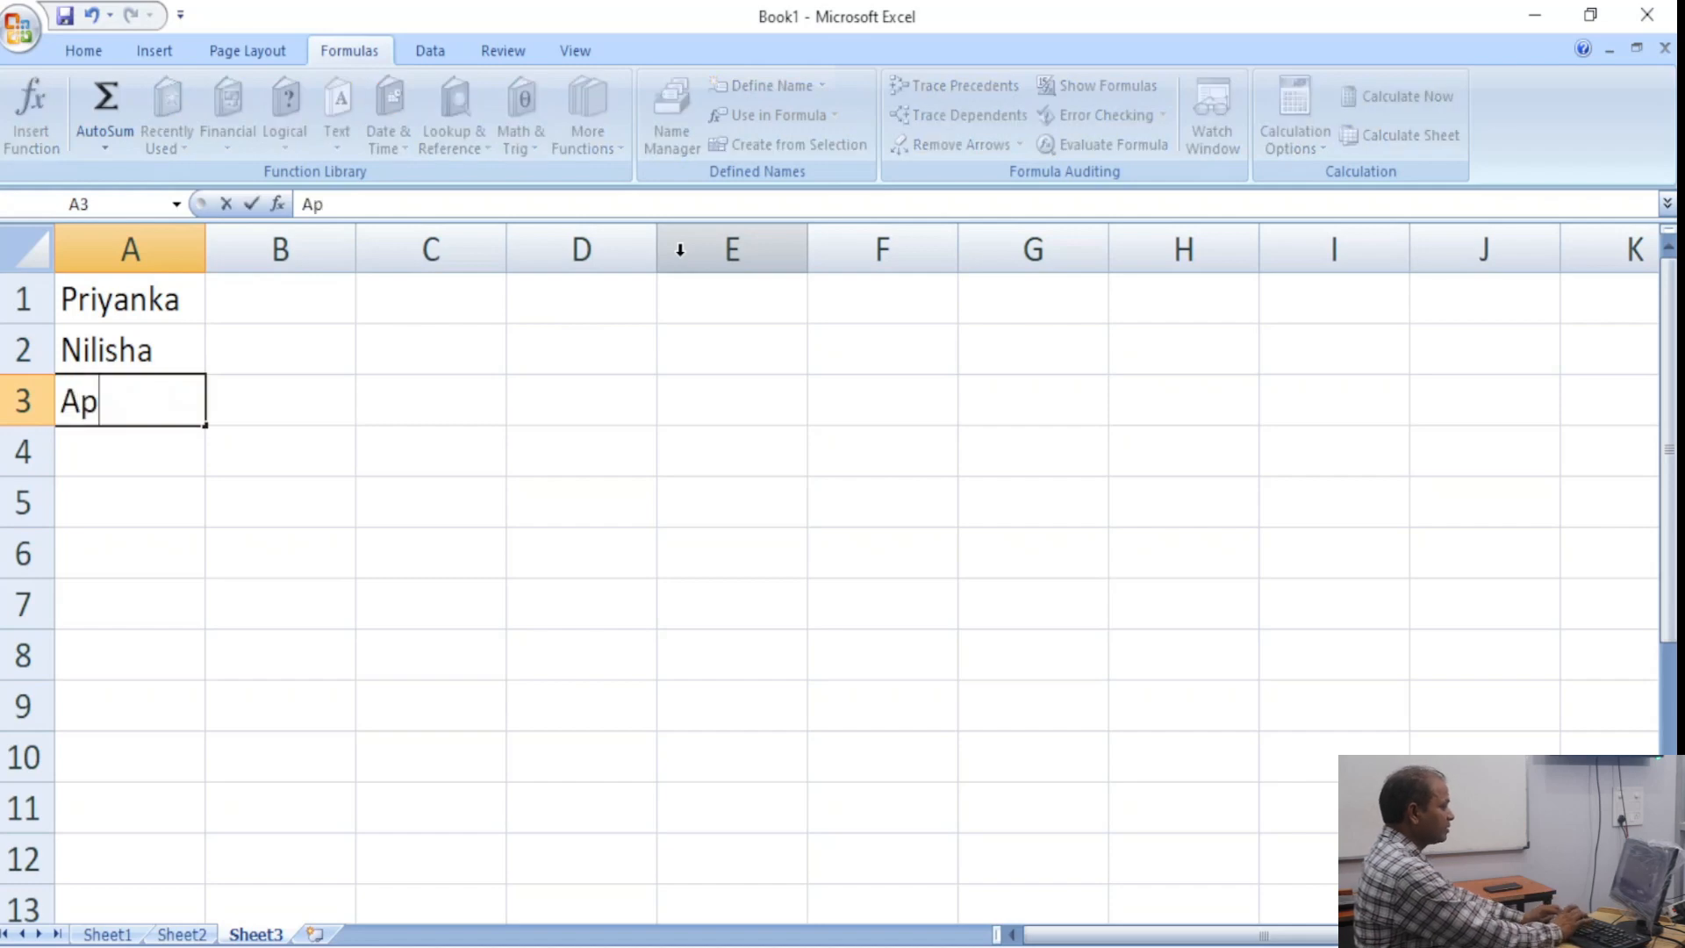
type("eksha")
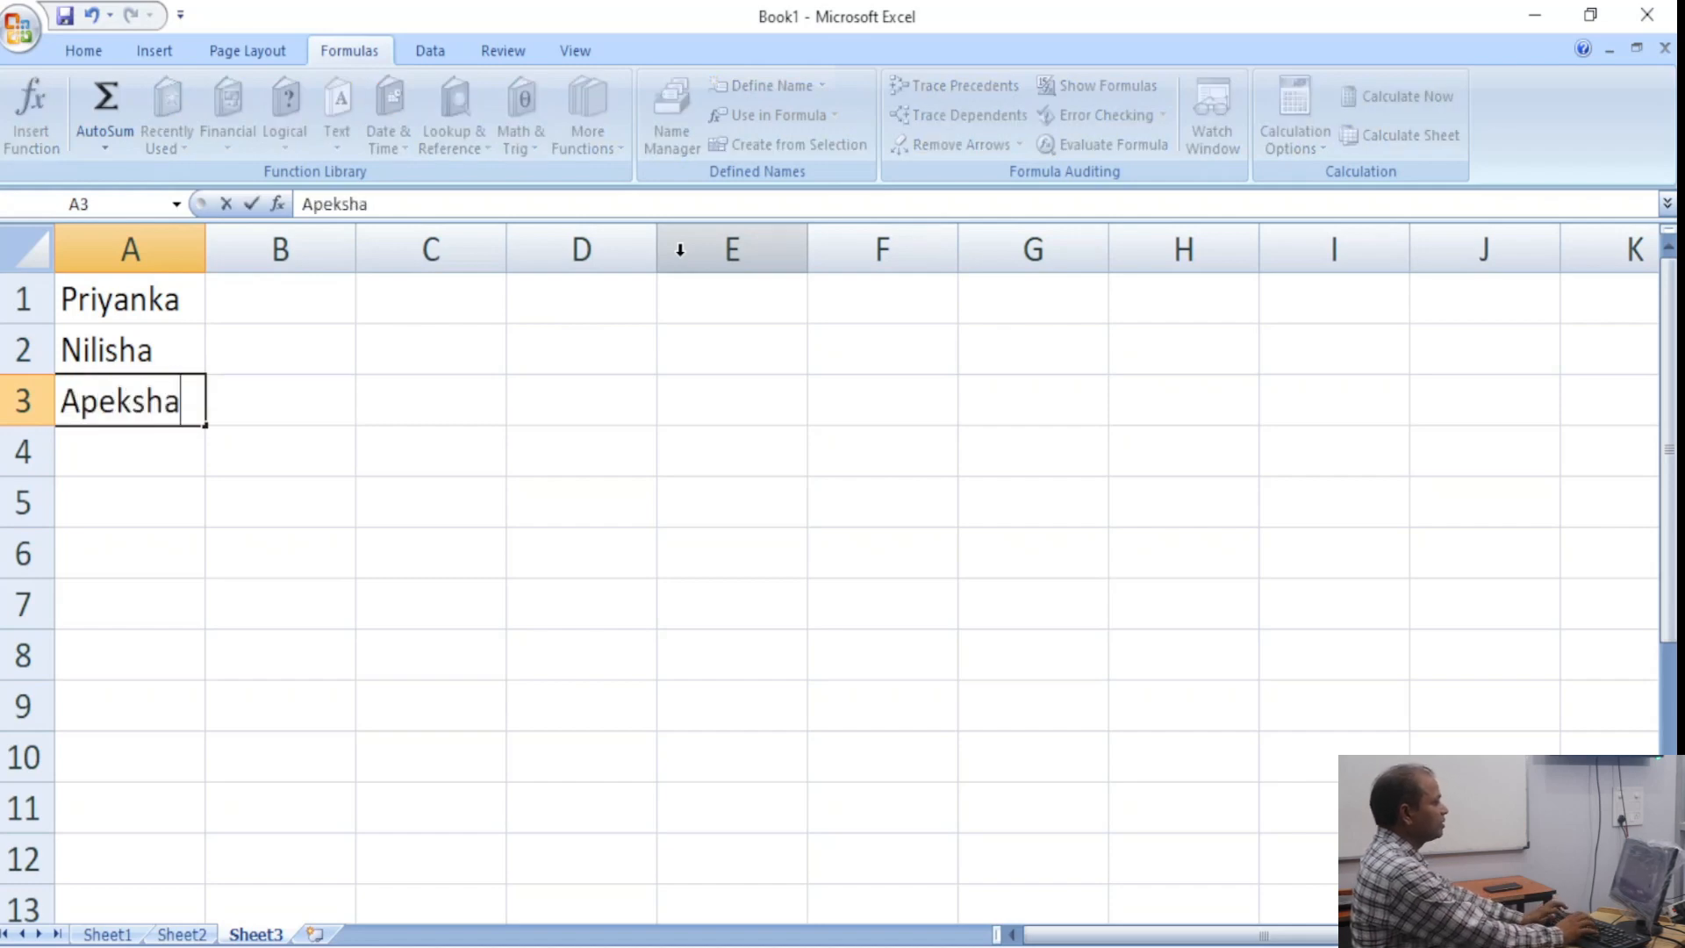
key("Return")
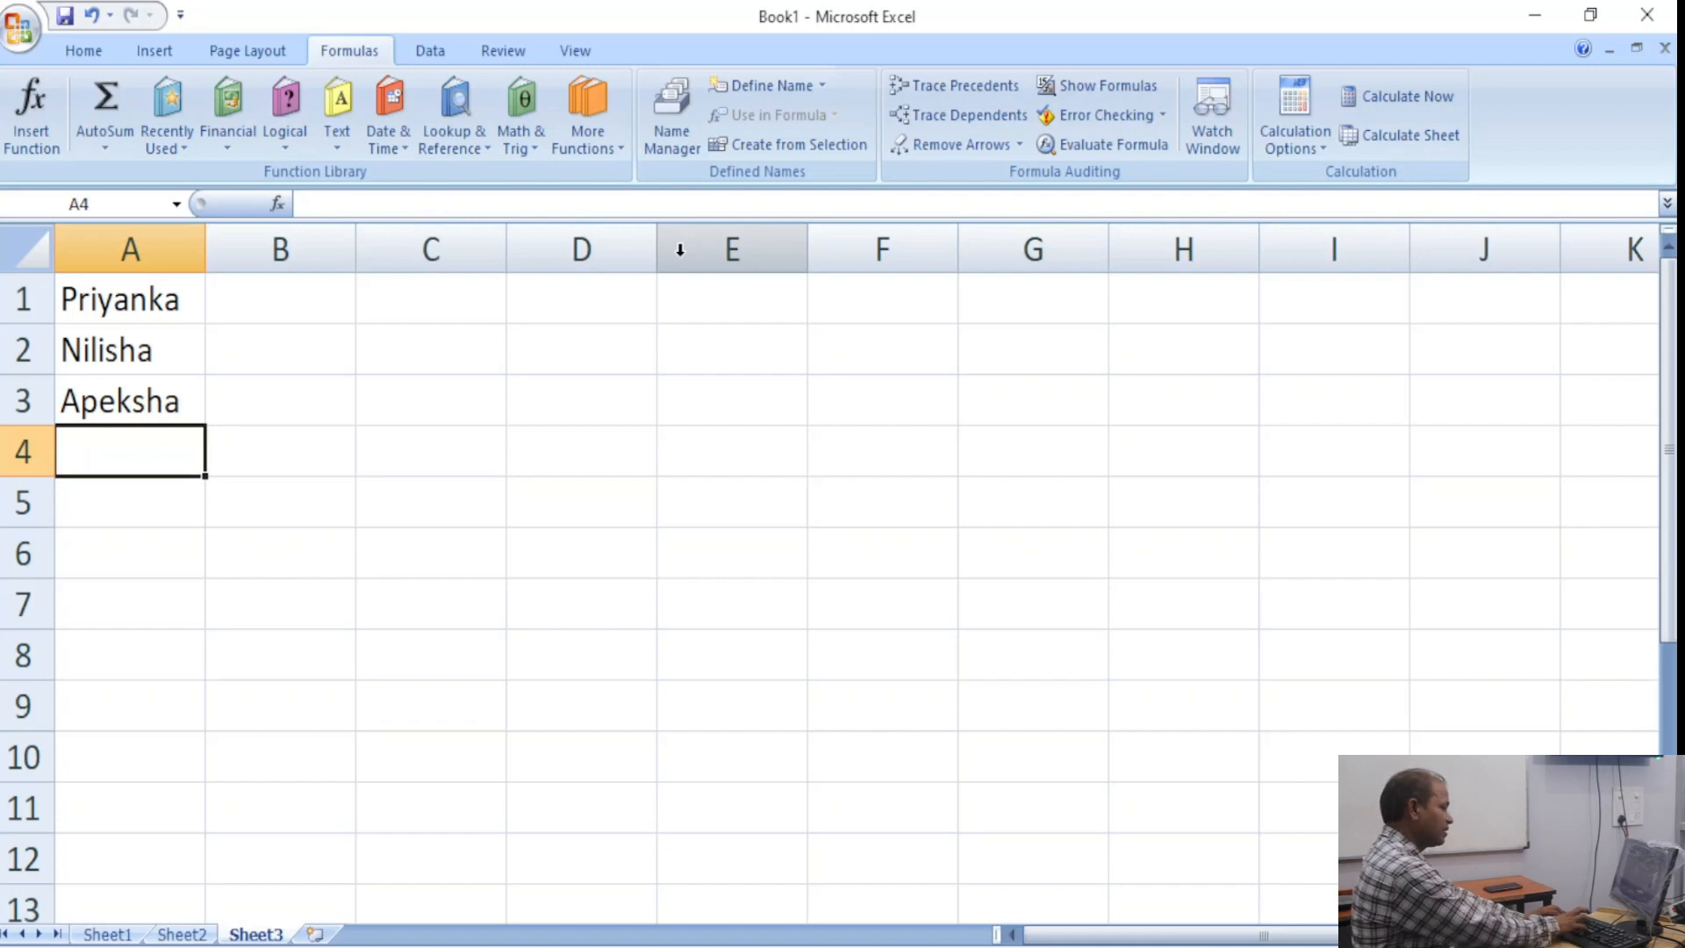
type("Isha")
key("Return")
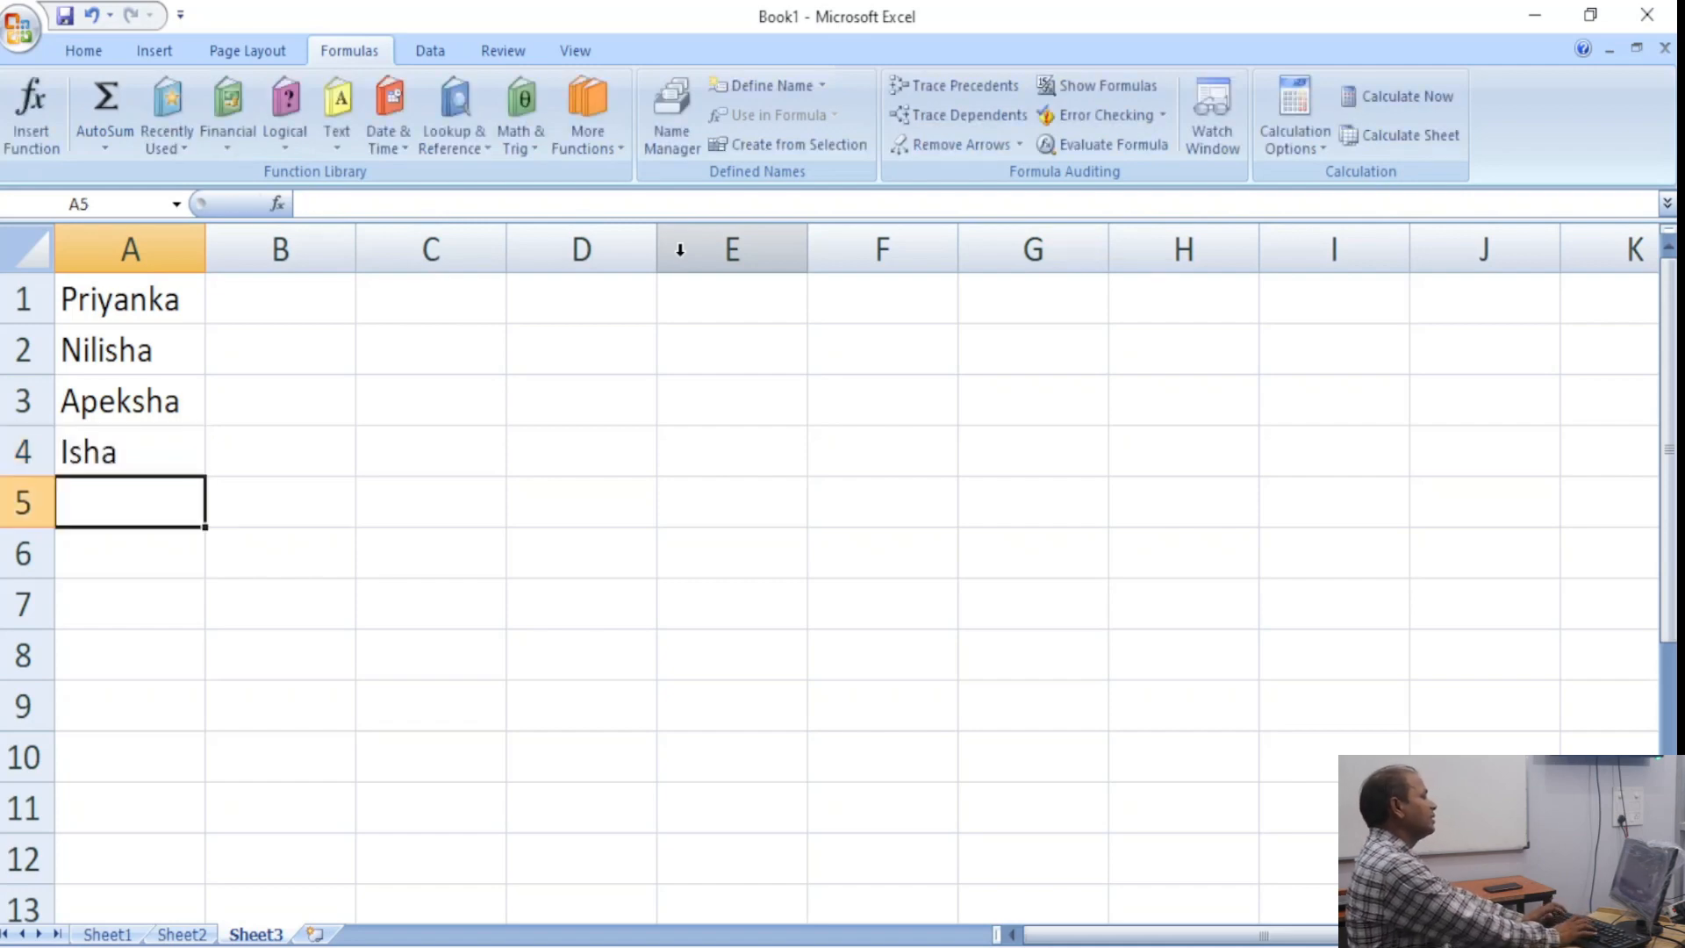
Move the four names in A1:A4 down one row to A2:A5.
key("Up")
key("Up")
key("Up")
key("Up")
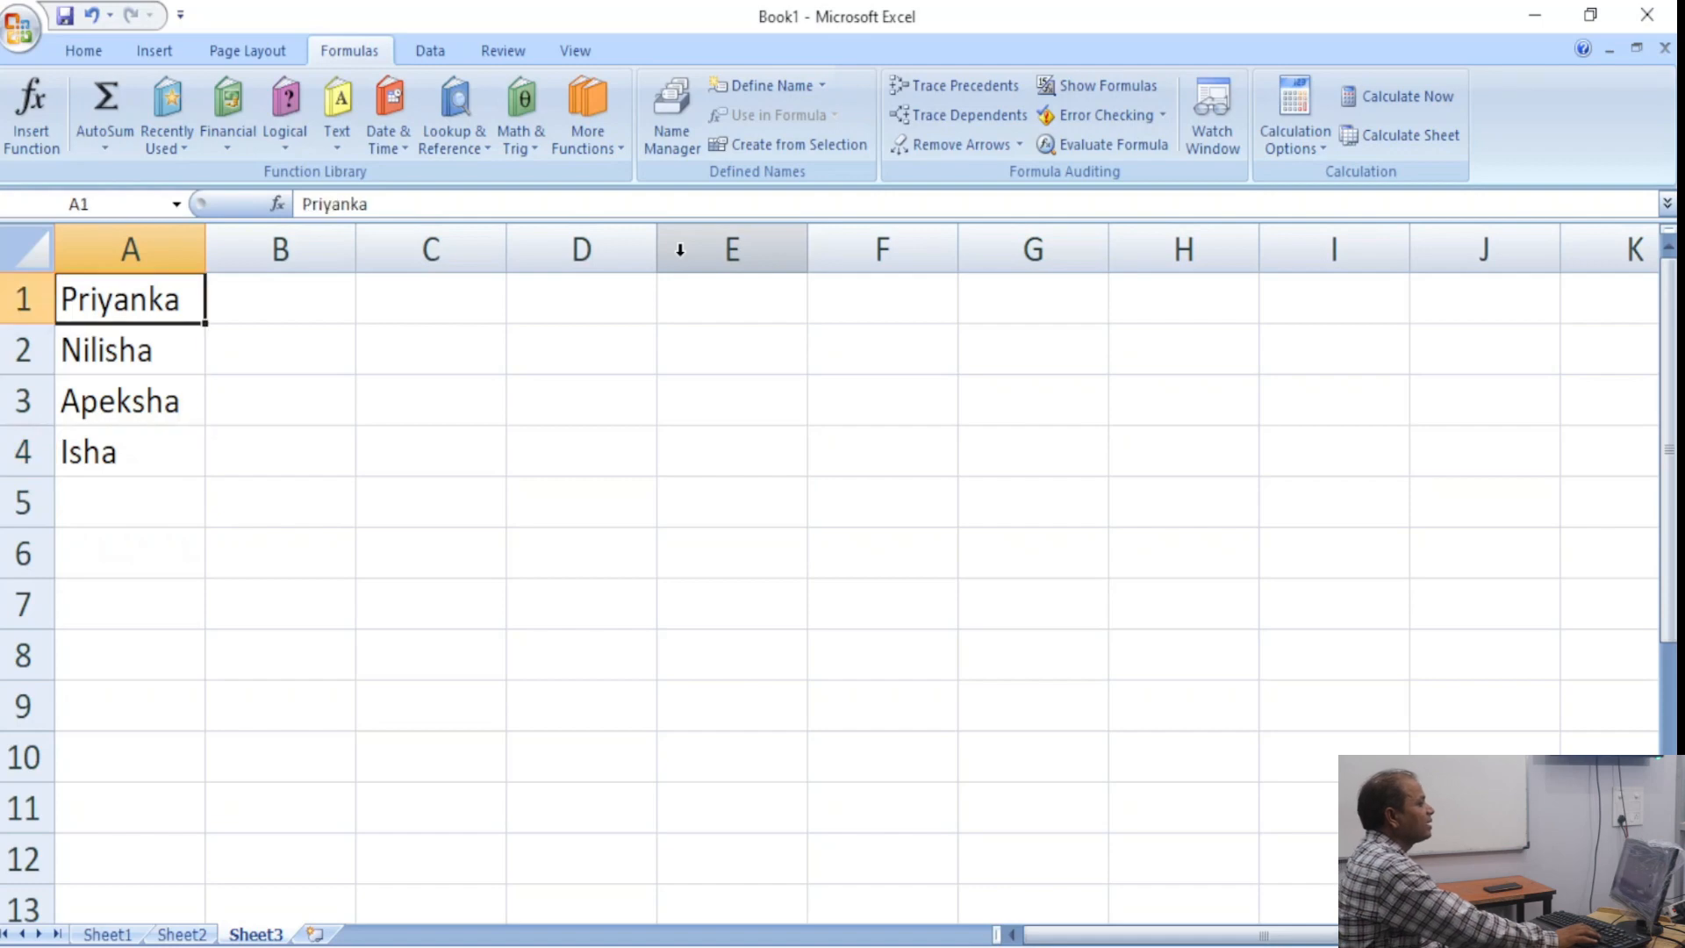
key("shift+Down")
key("shift+Down")
key("shift+Down")
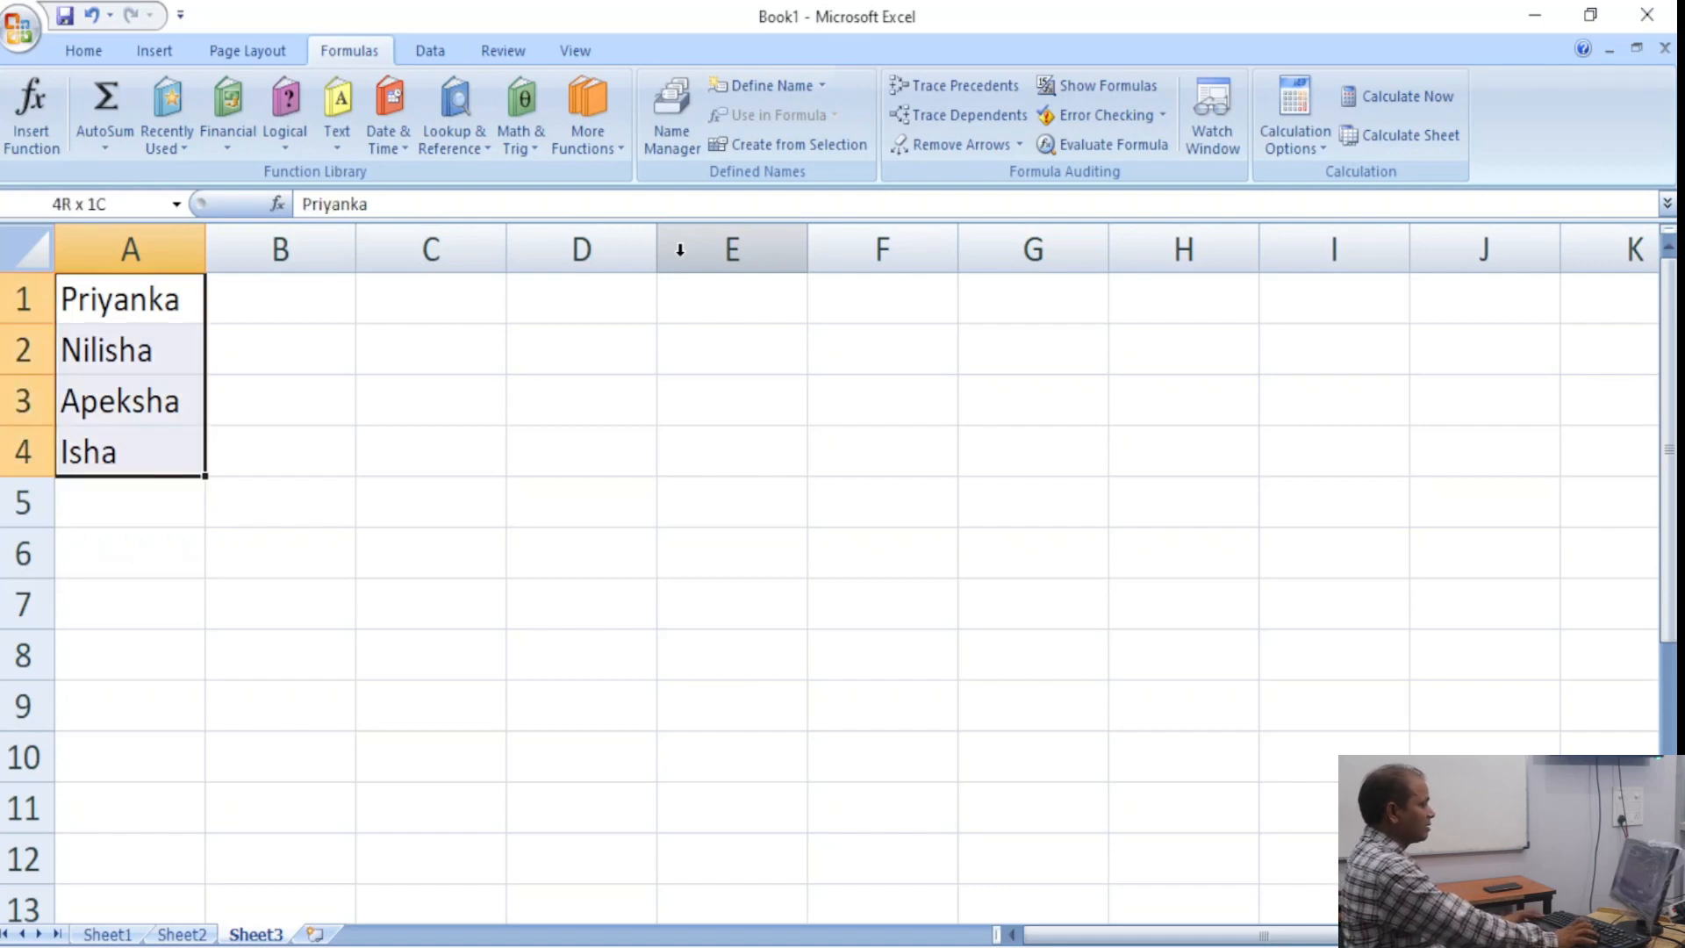
key("ctrl+x")
key("Down")
key("ctrl+v")
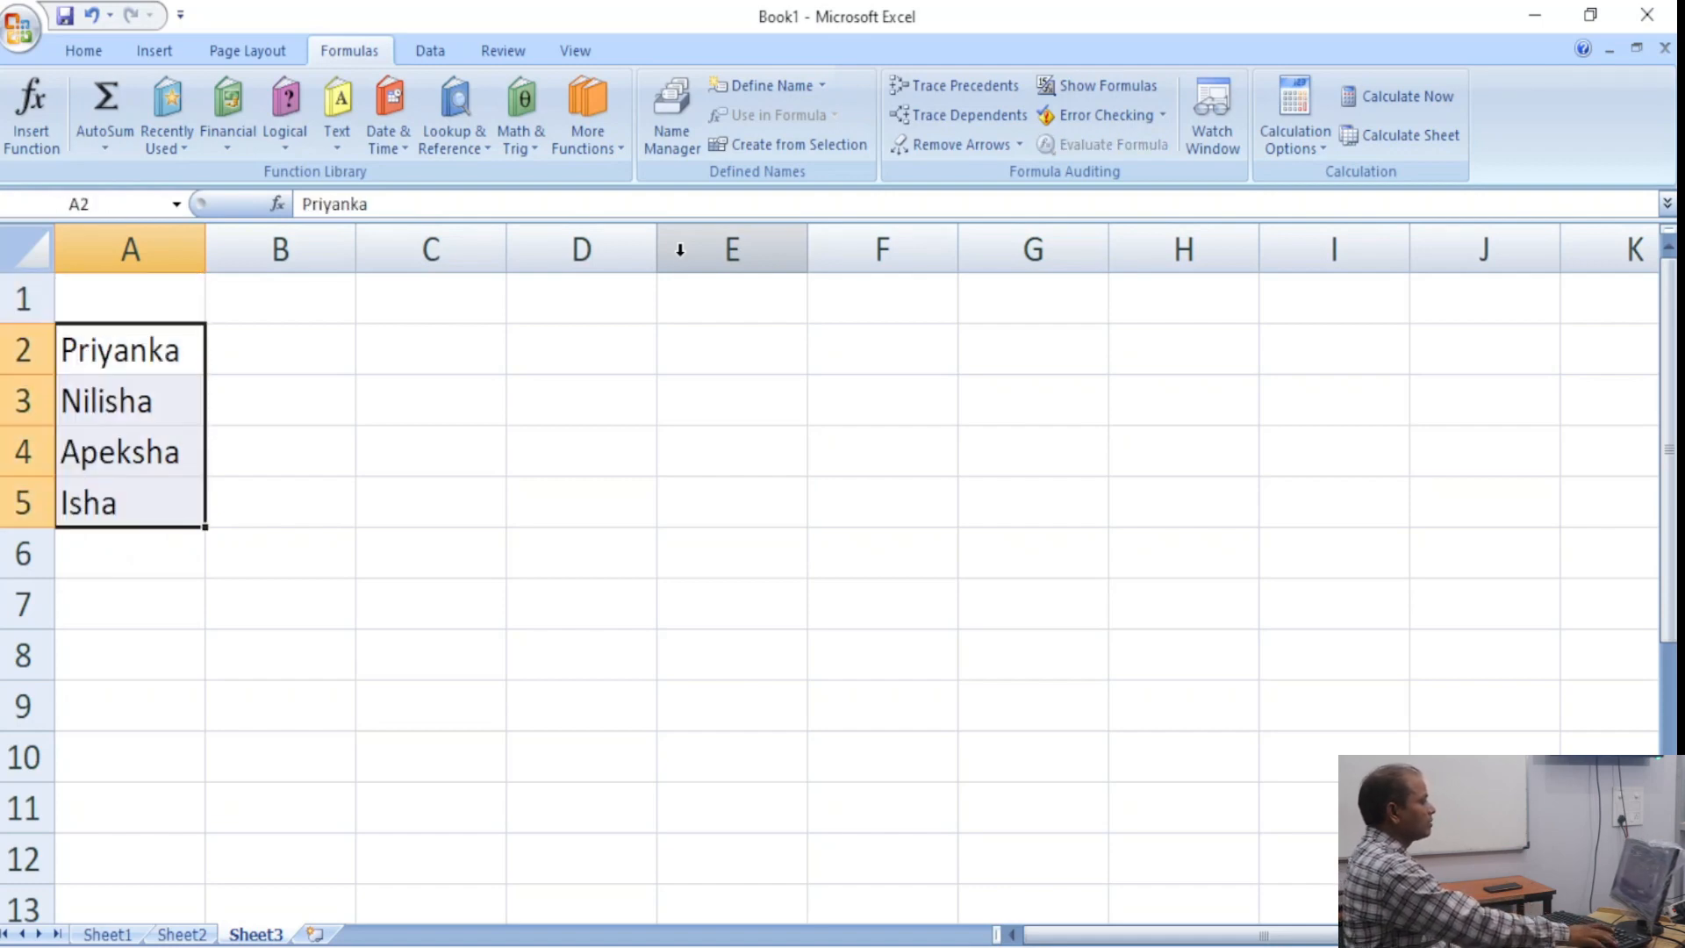
Enter the column headings Cooler, AC, TV and FAN in cells B1 through E1.
key("Up")
key("Right")
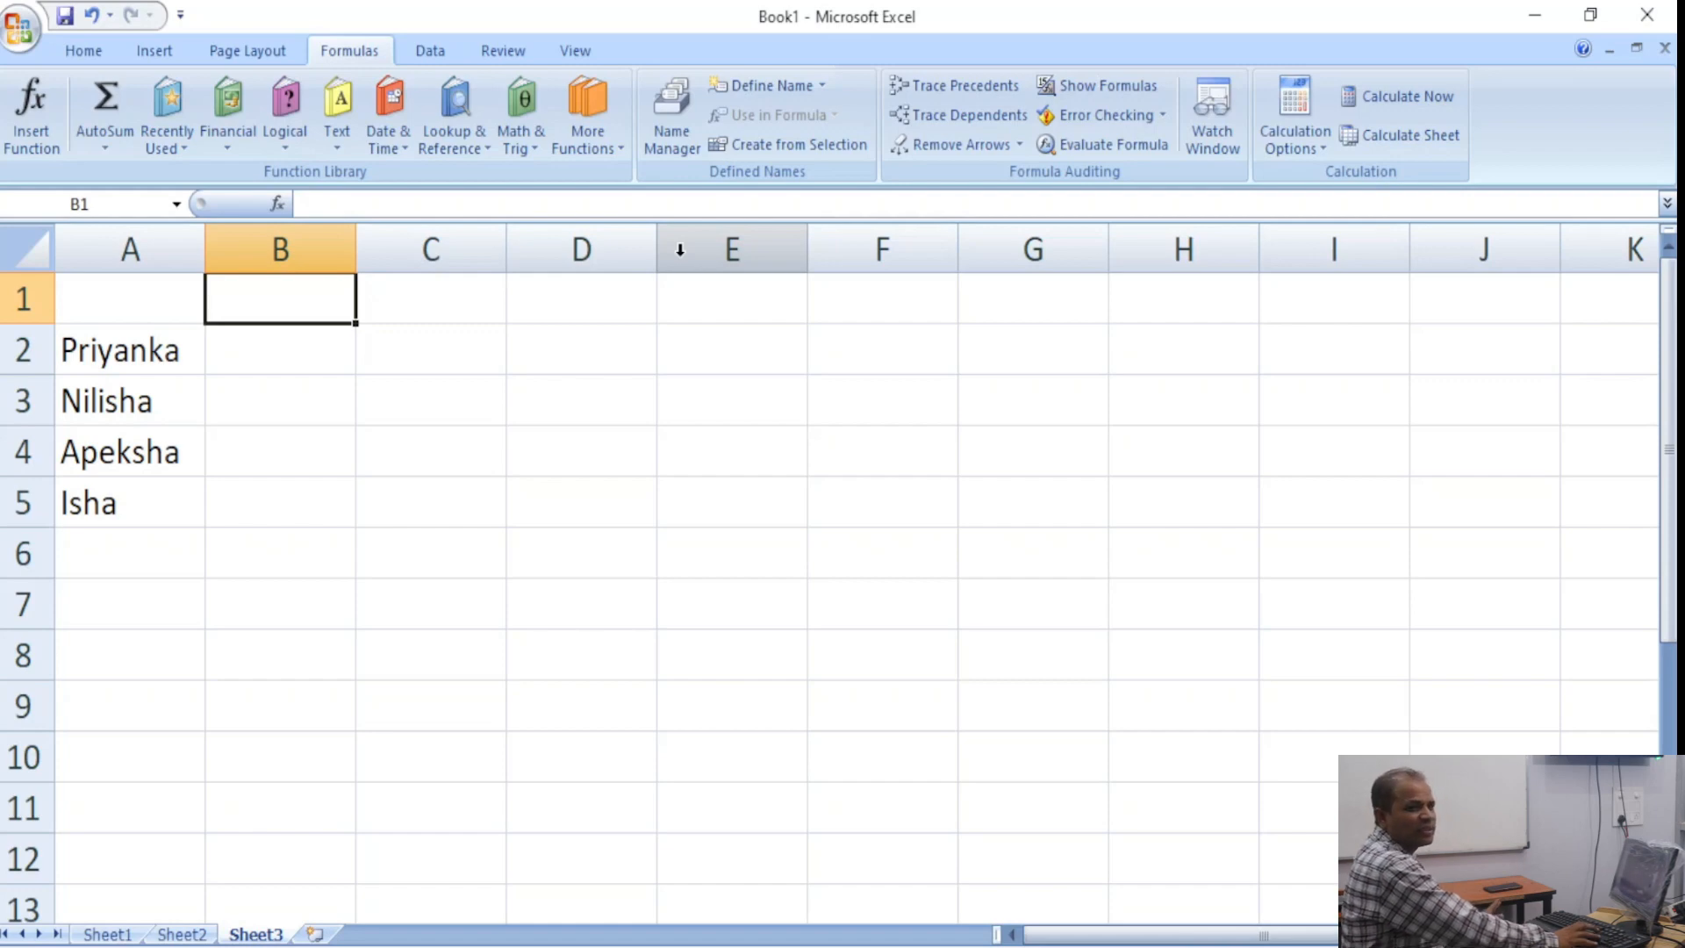
key("Right")
key("Right")
key("Left")
key("Left")
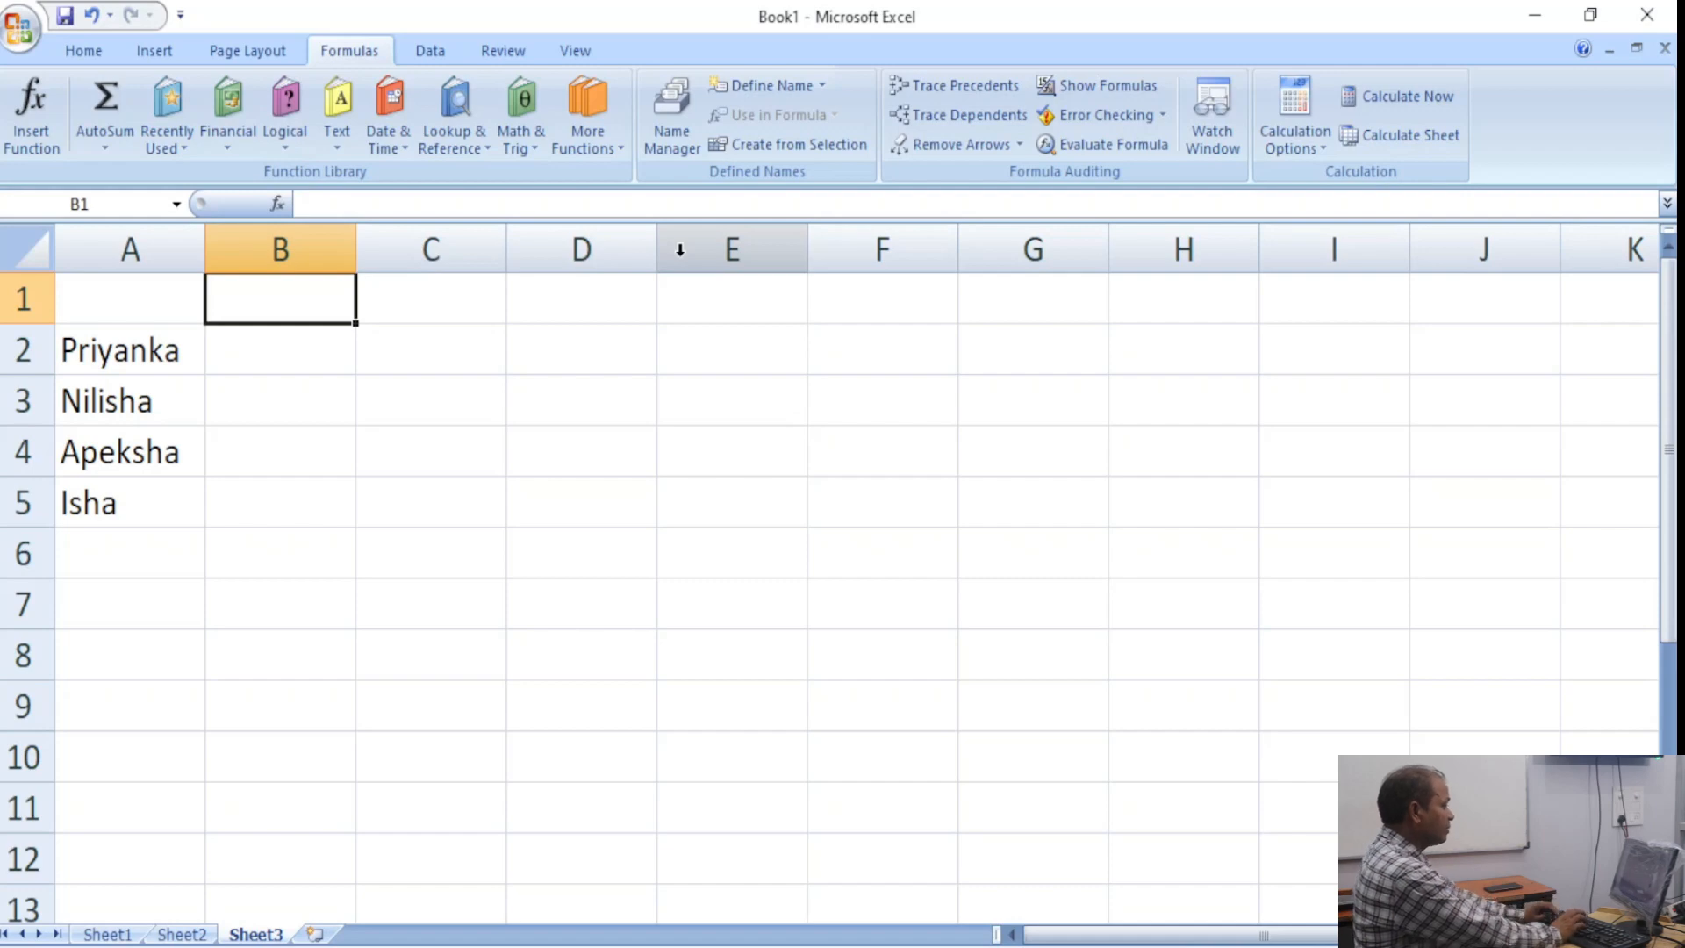
type("Cooler")
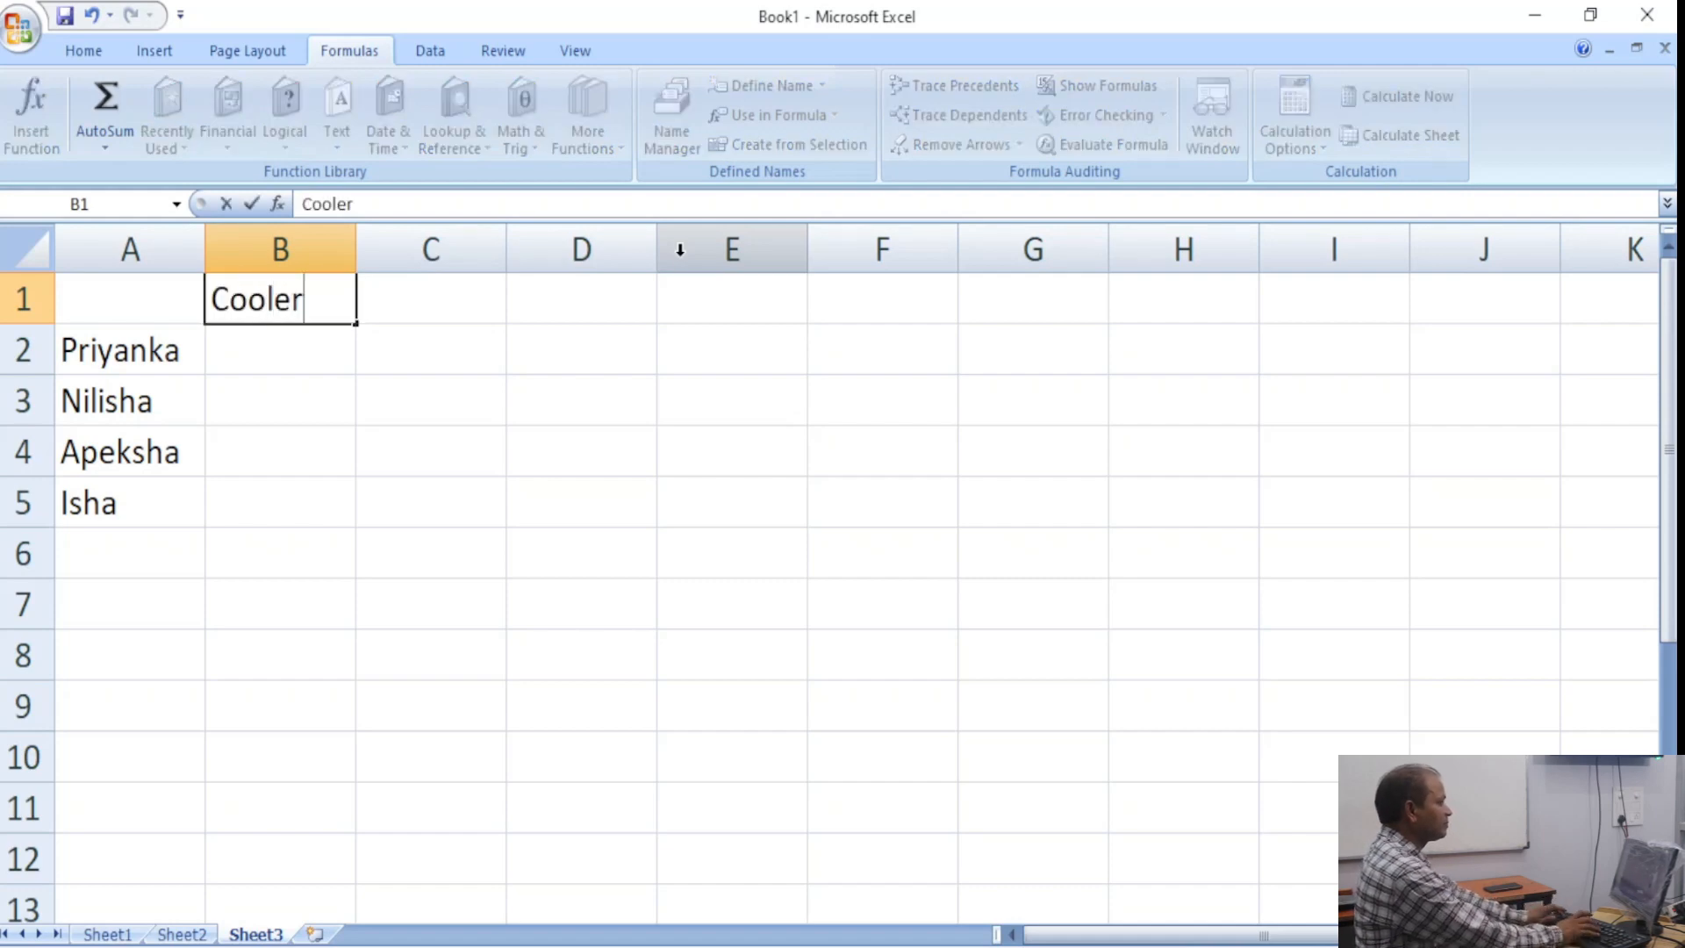
key("Tab")
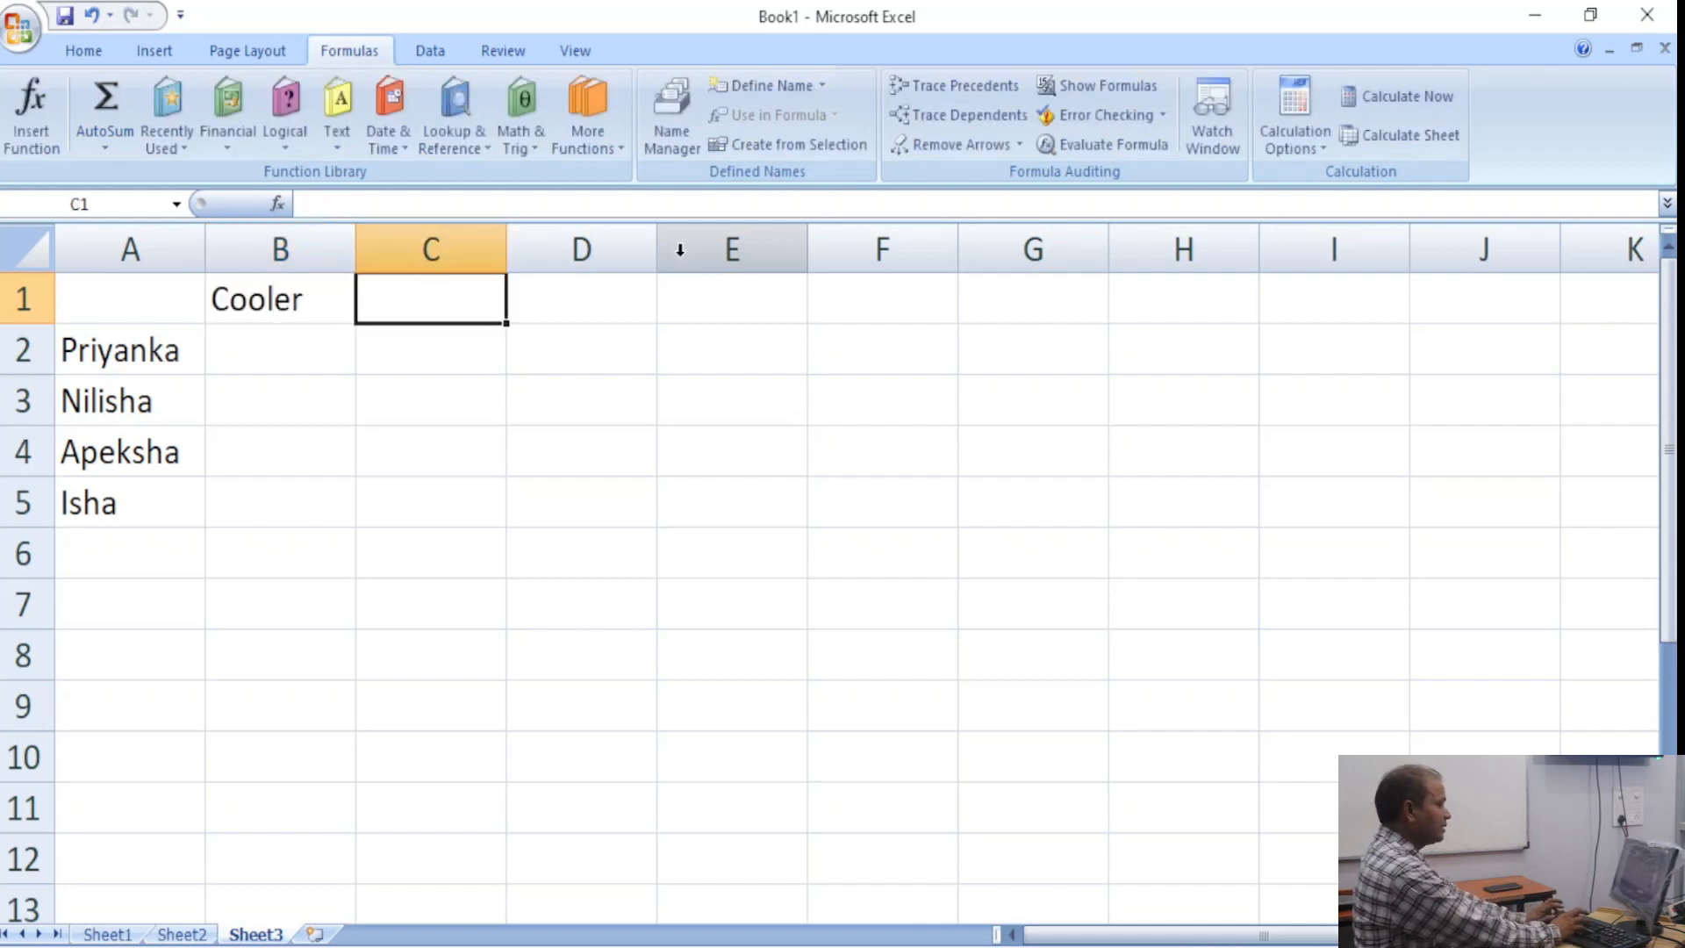
type("AC")
key("Tab")
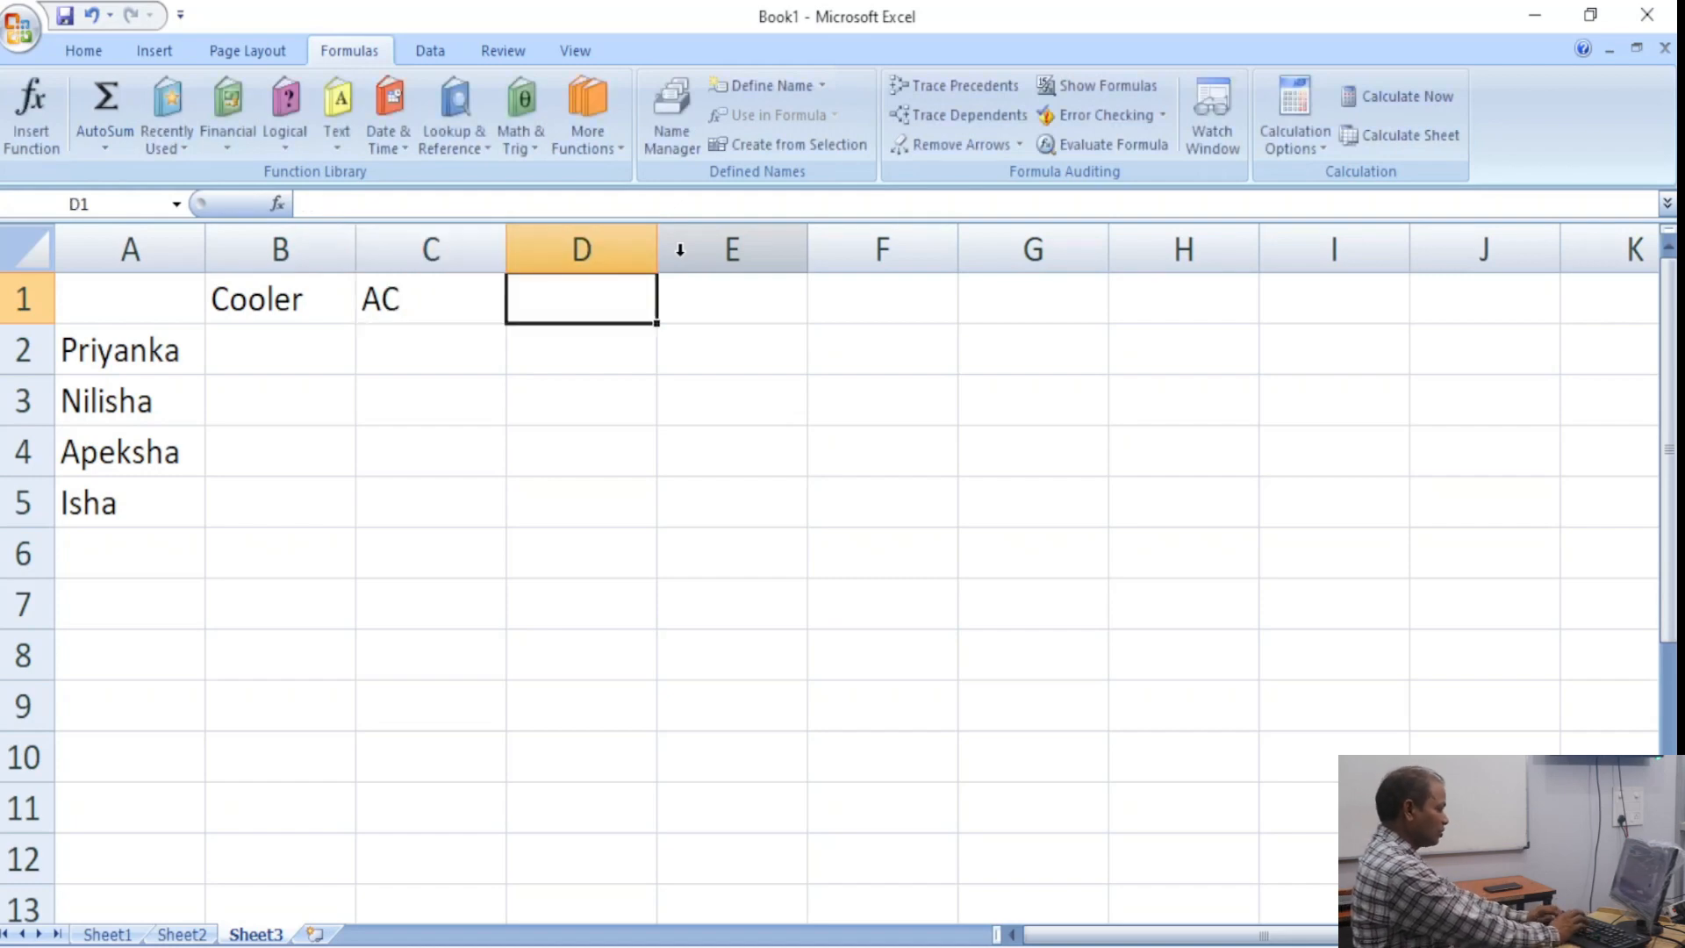
type("TV")
key("Return")
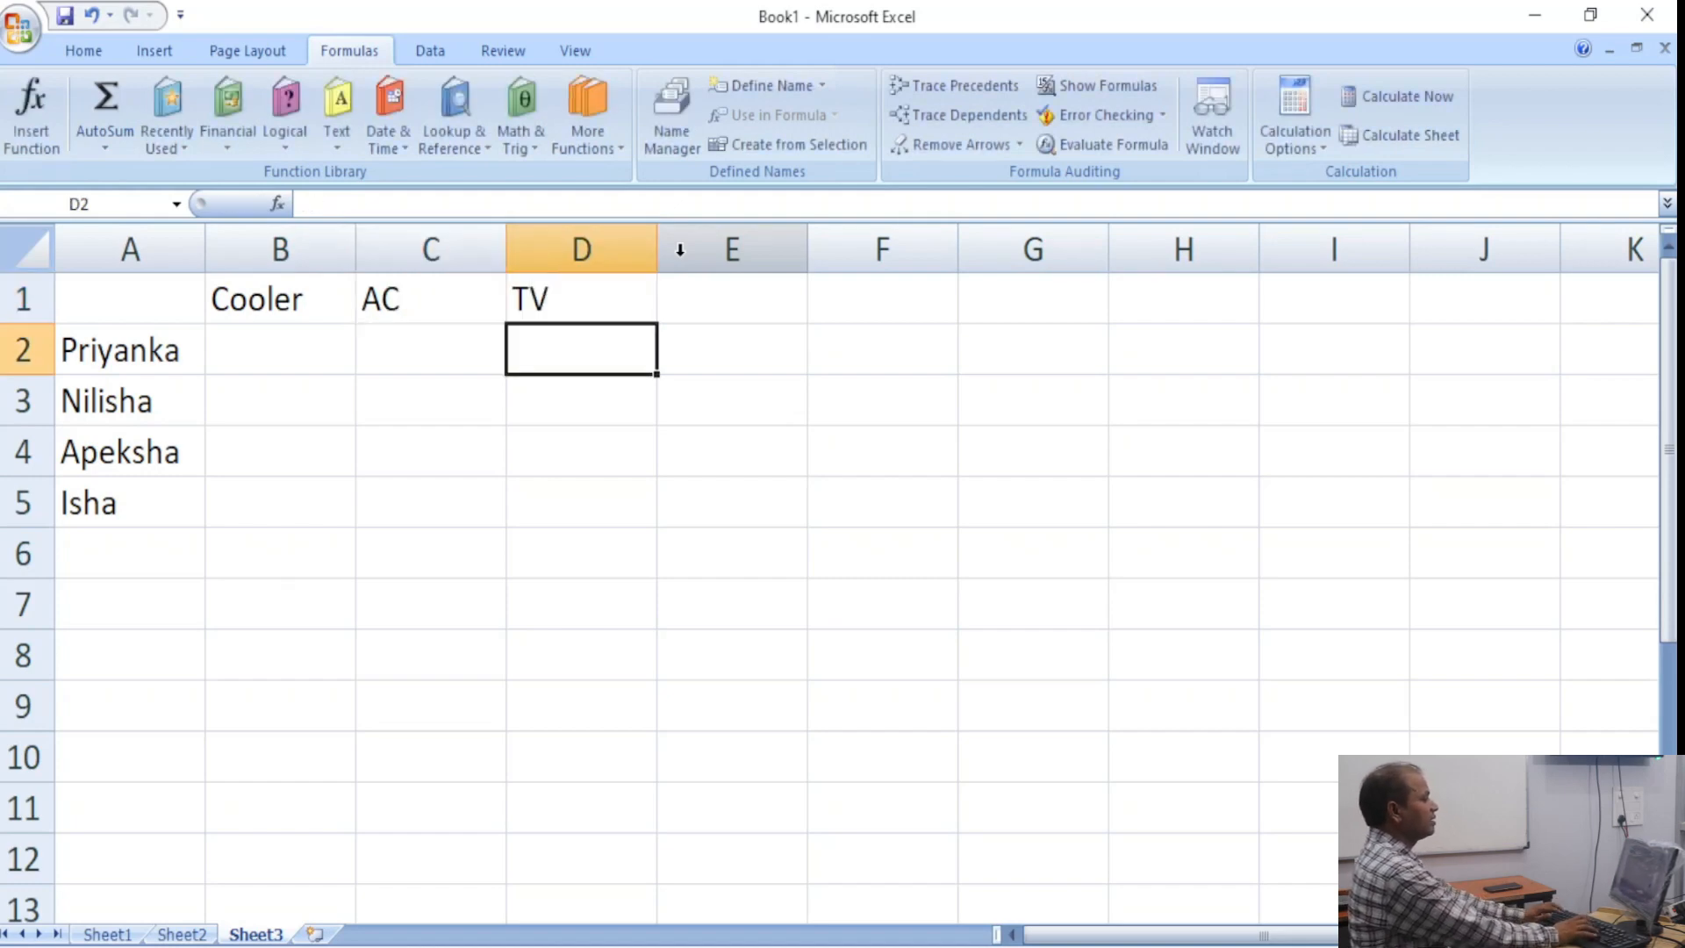
key("Up")
key("Right")
type("Fa")
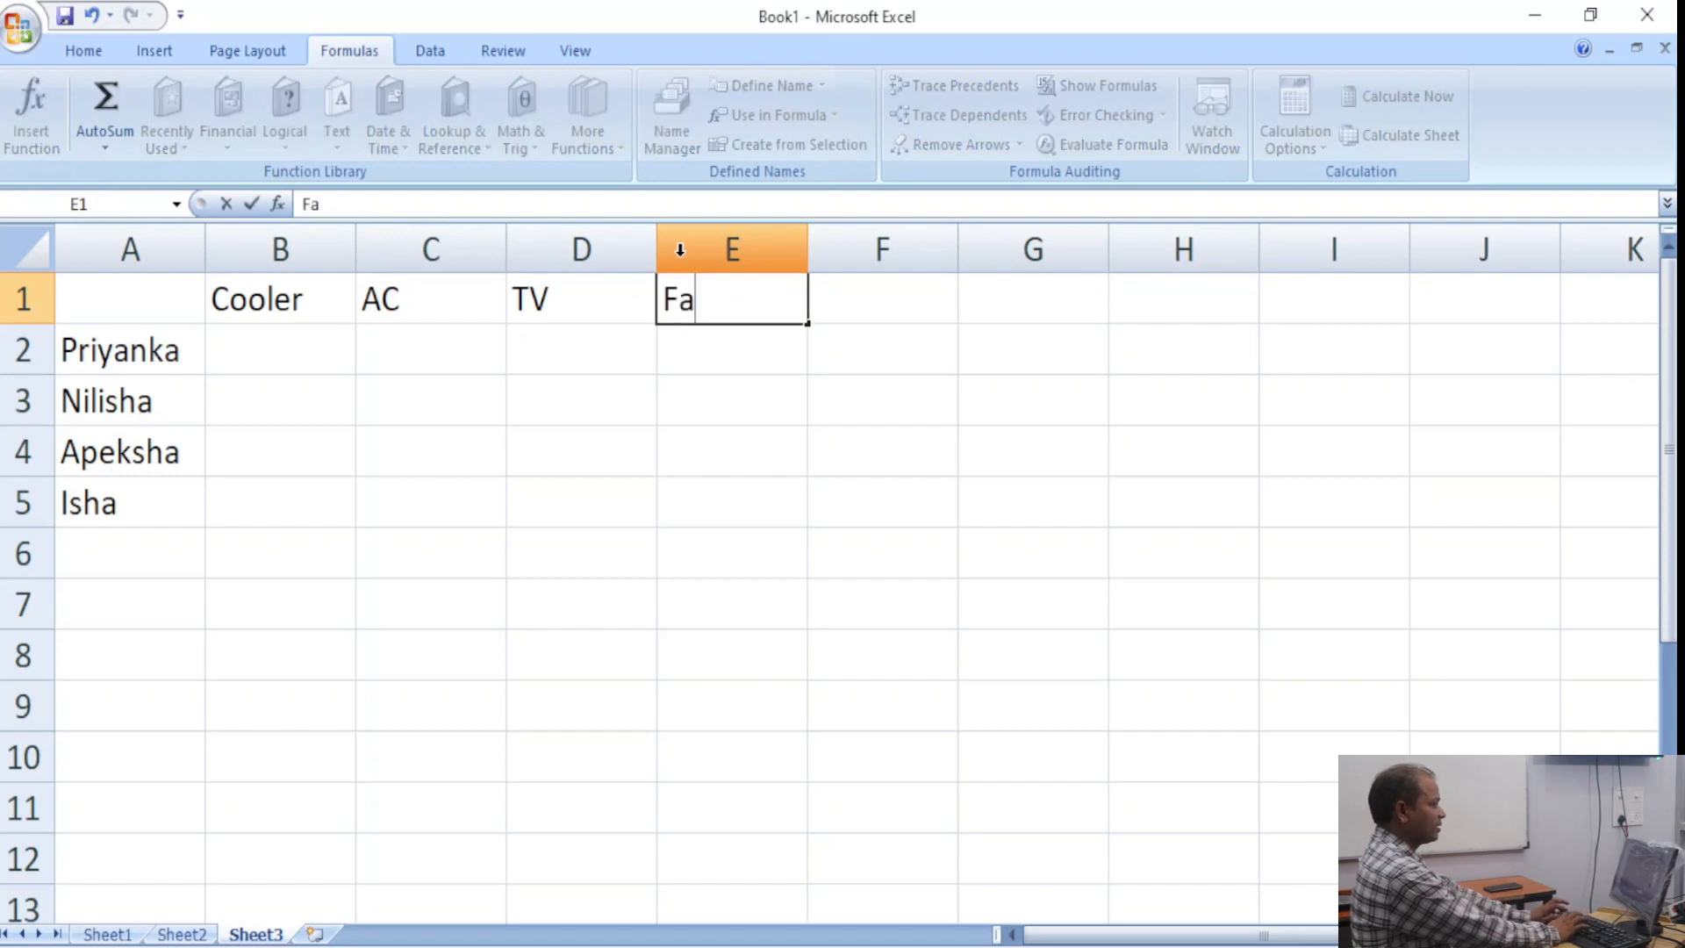
key("BackSpace")
type("AN")
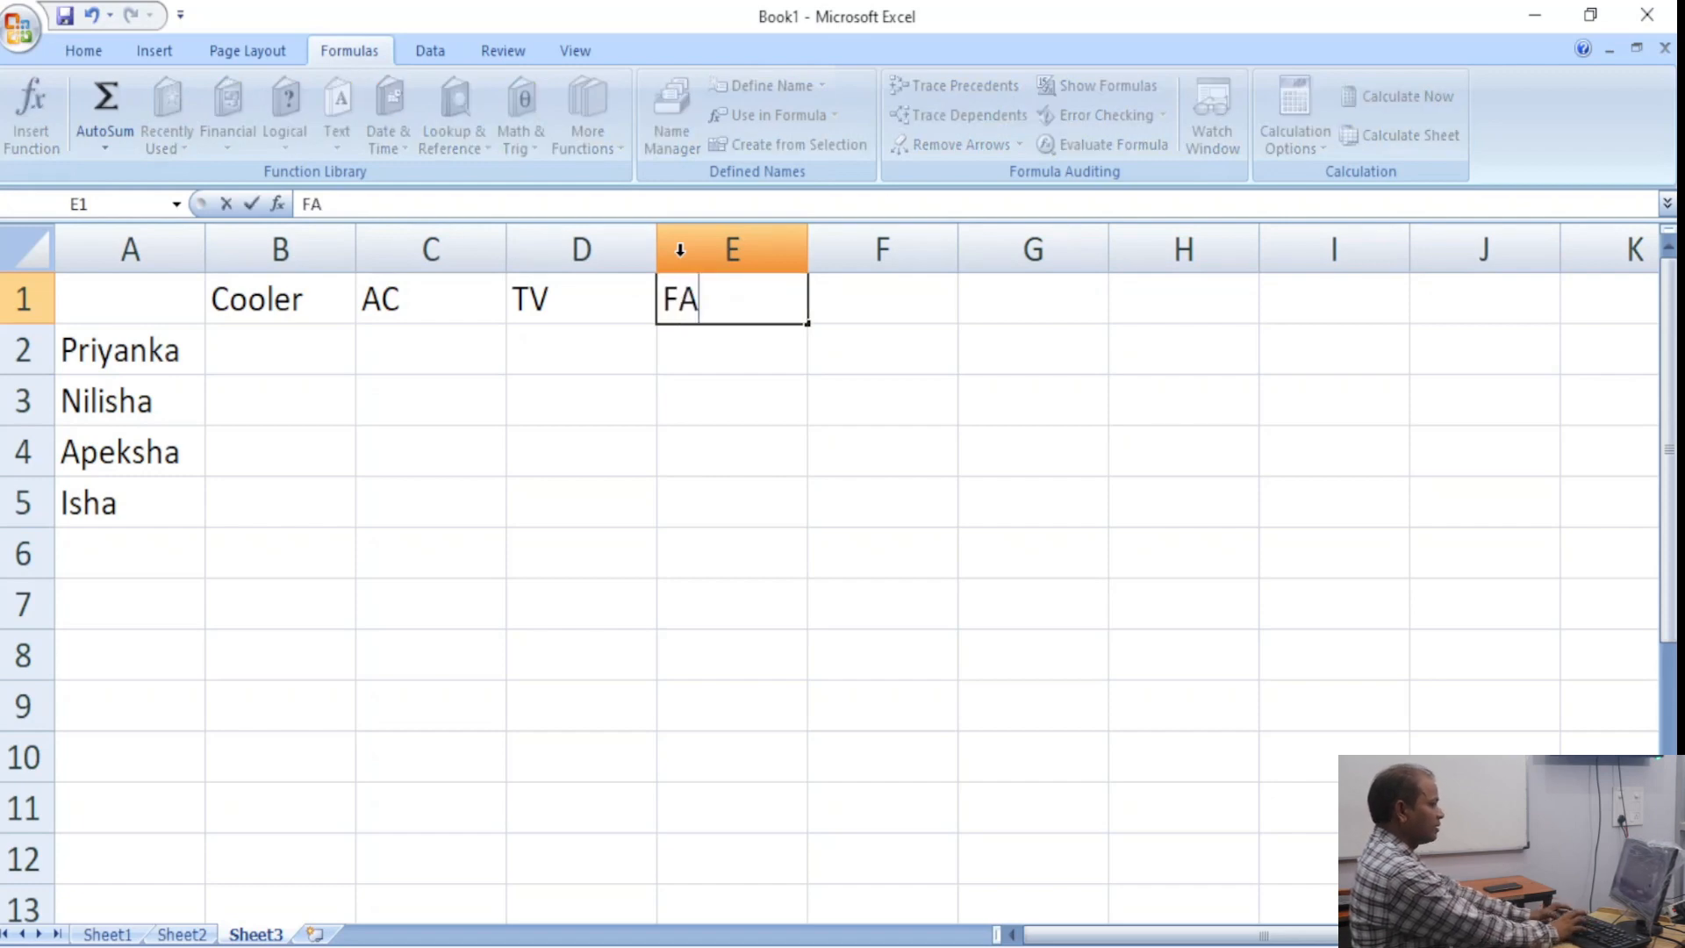
key("Return")
Fill the first person's row, B2 through E2, with the values 21, 15, 23 and 50.
key("Left")
key("Left")
key("Left")
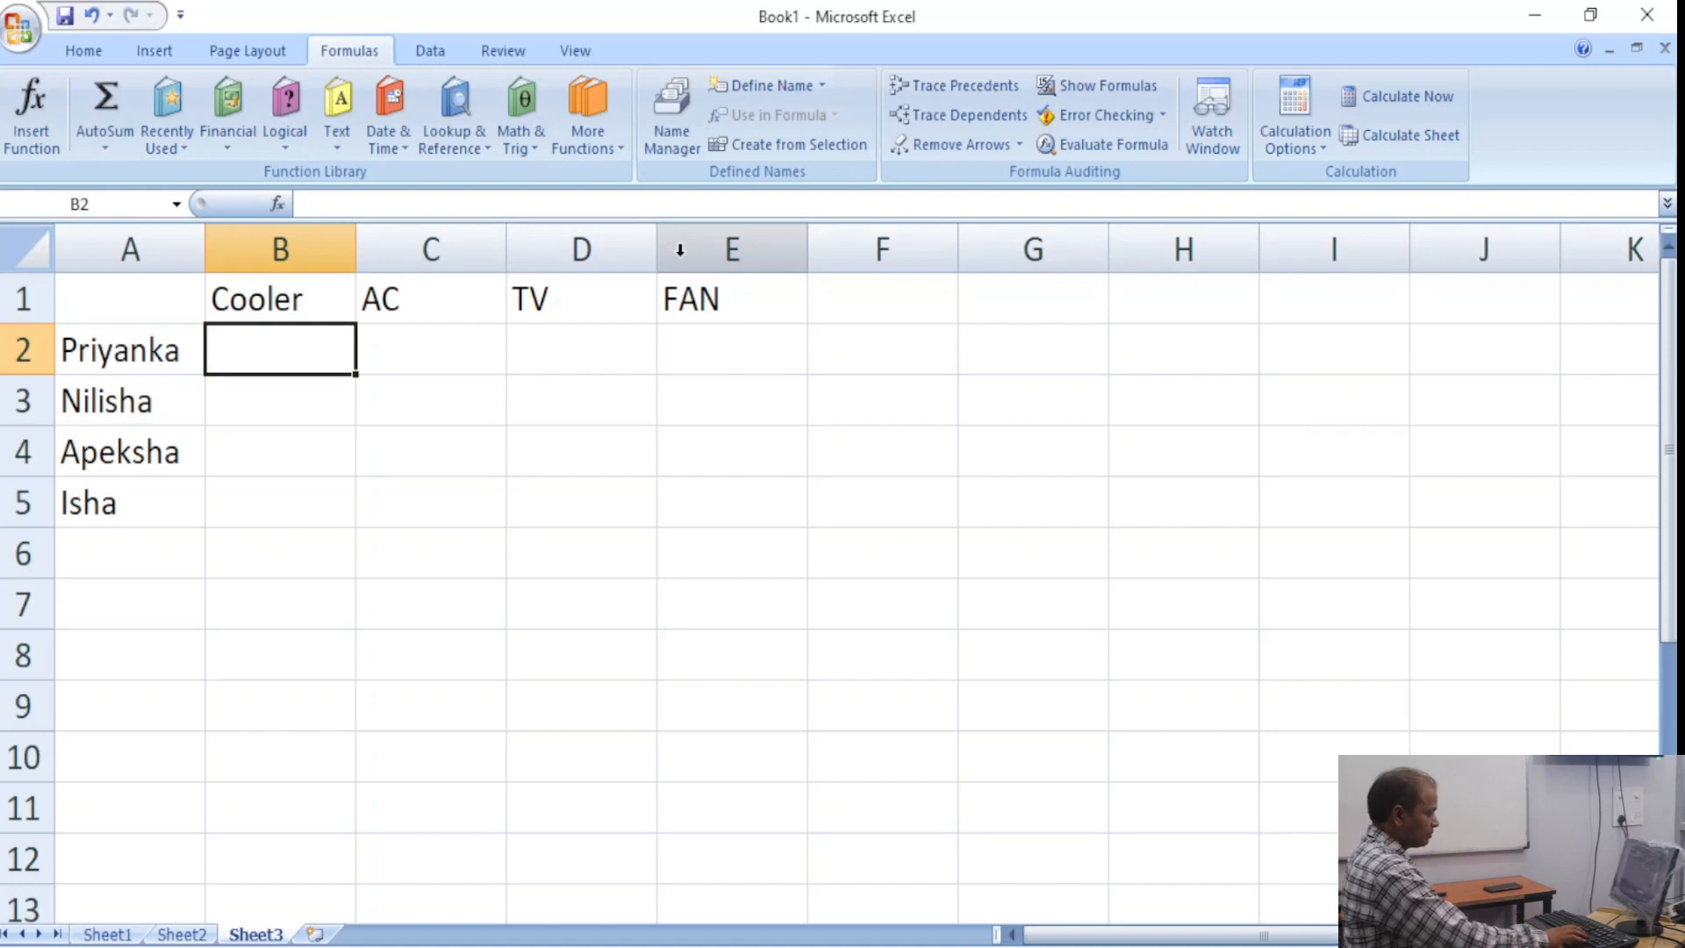
type("21")
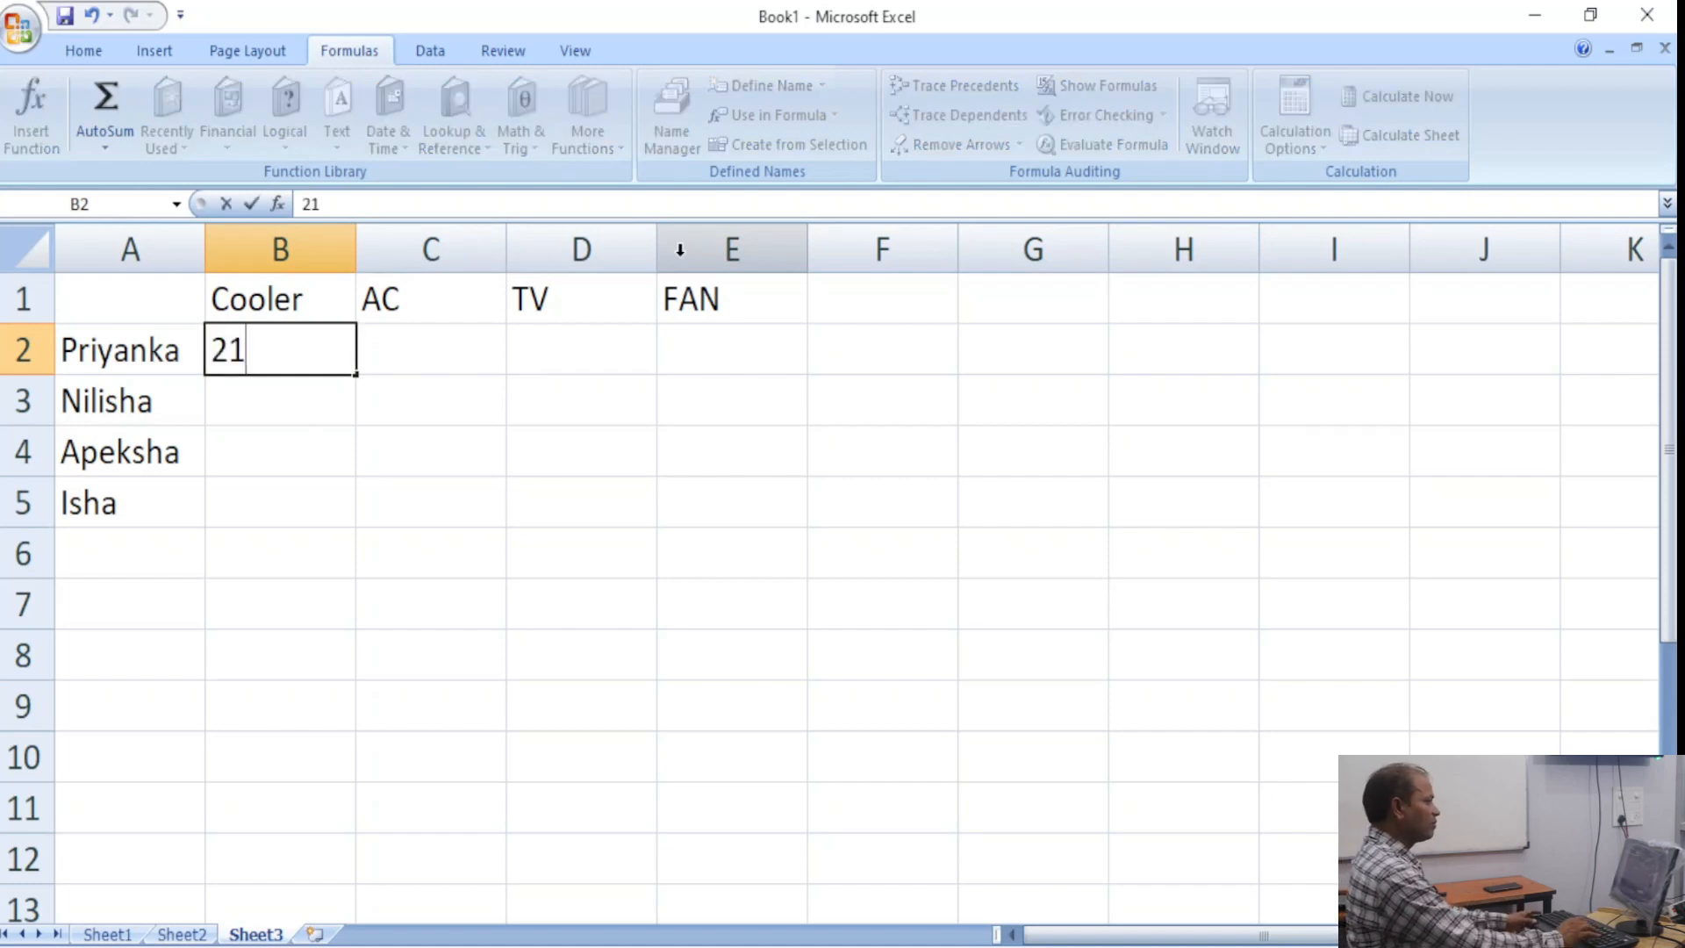
key("Right")
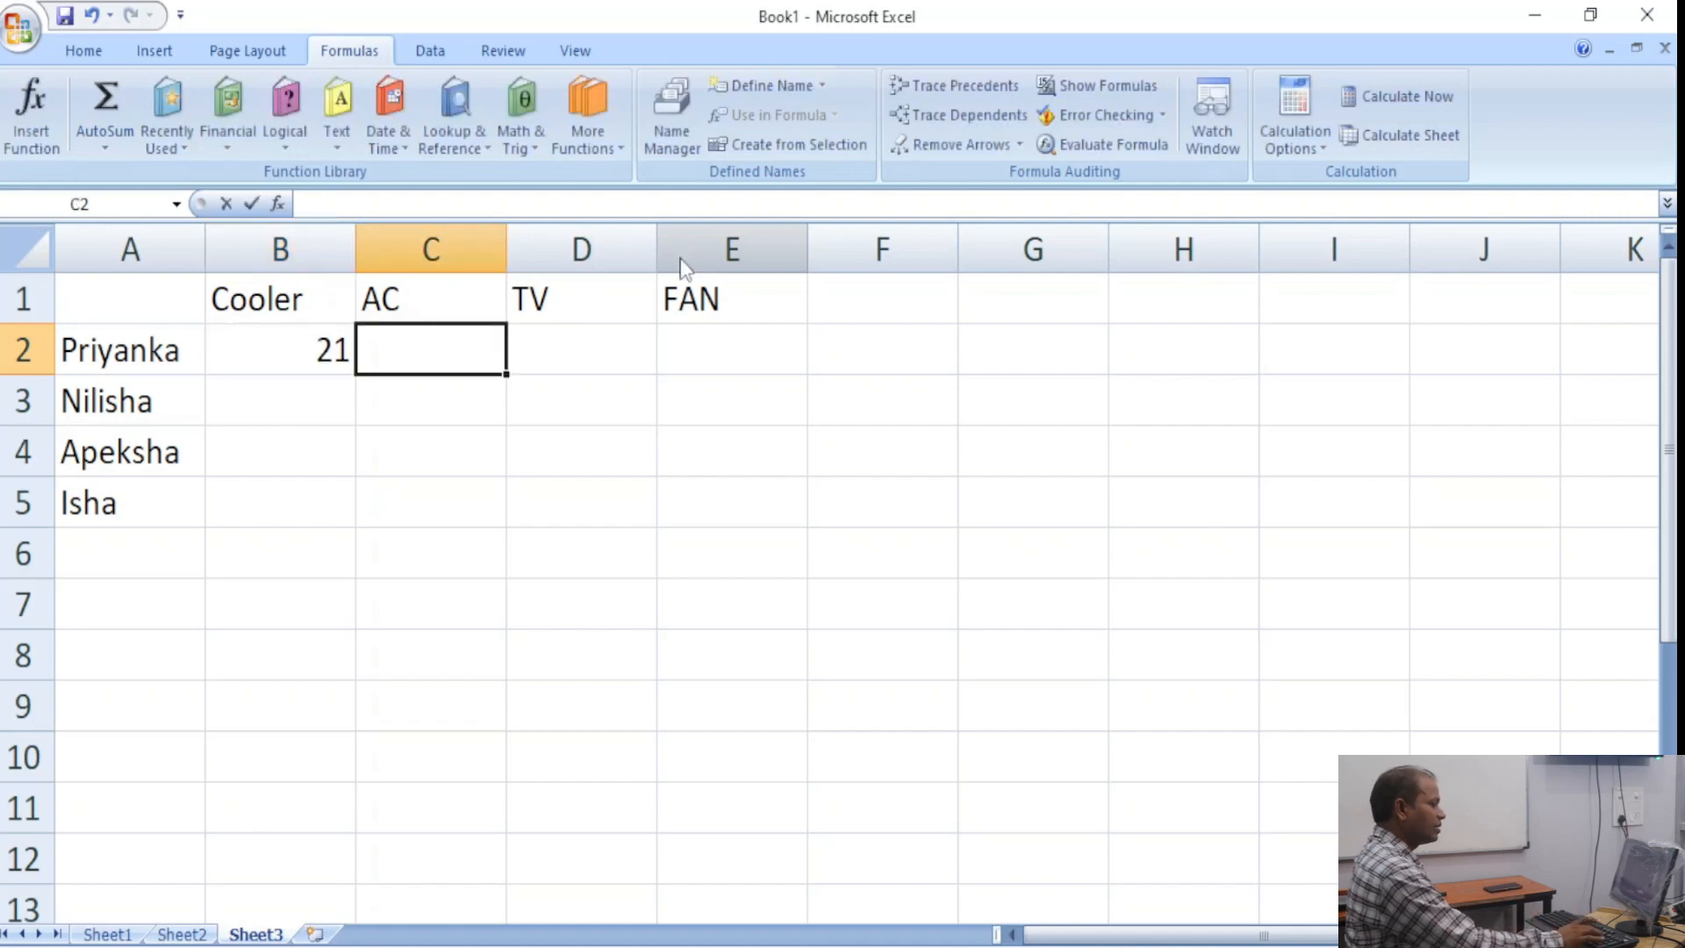
type("15")
key("Right")
type("23")
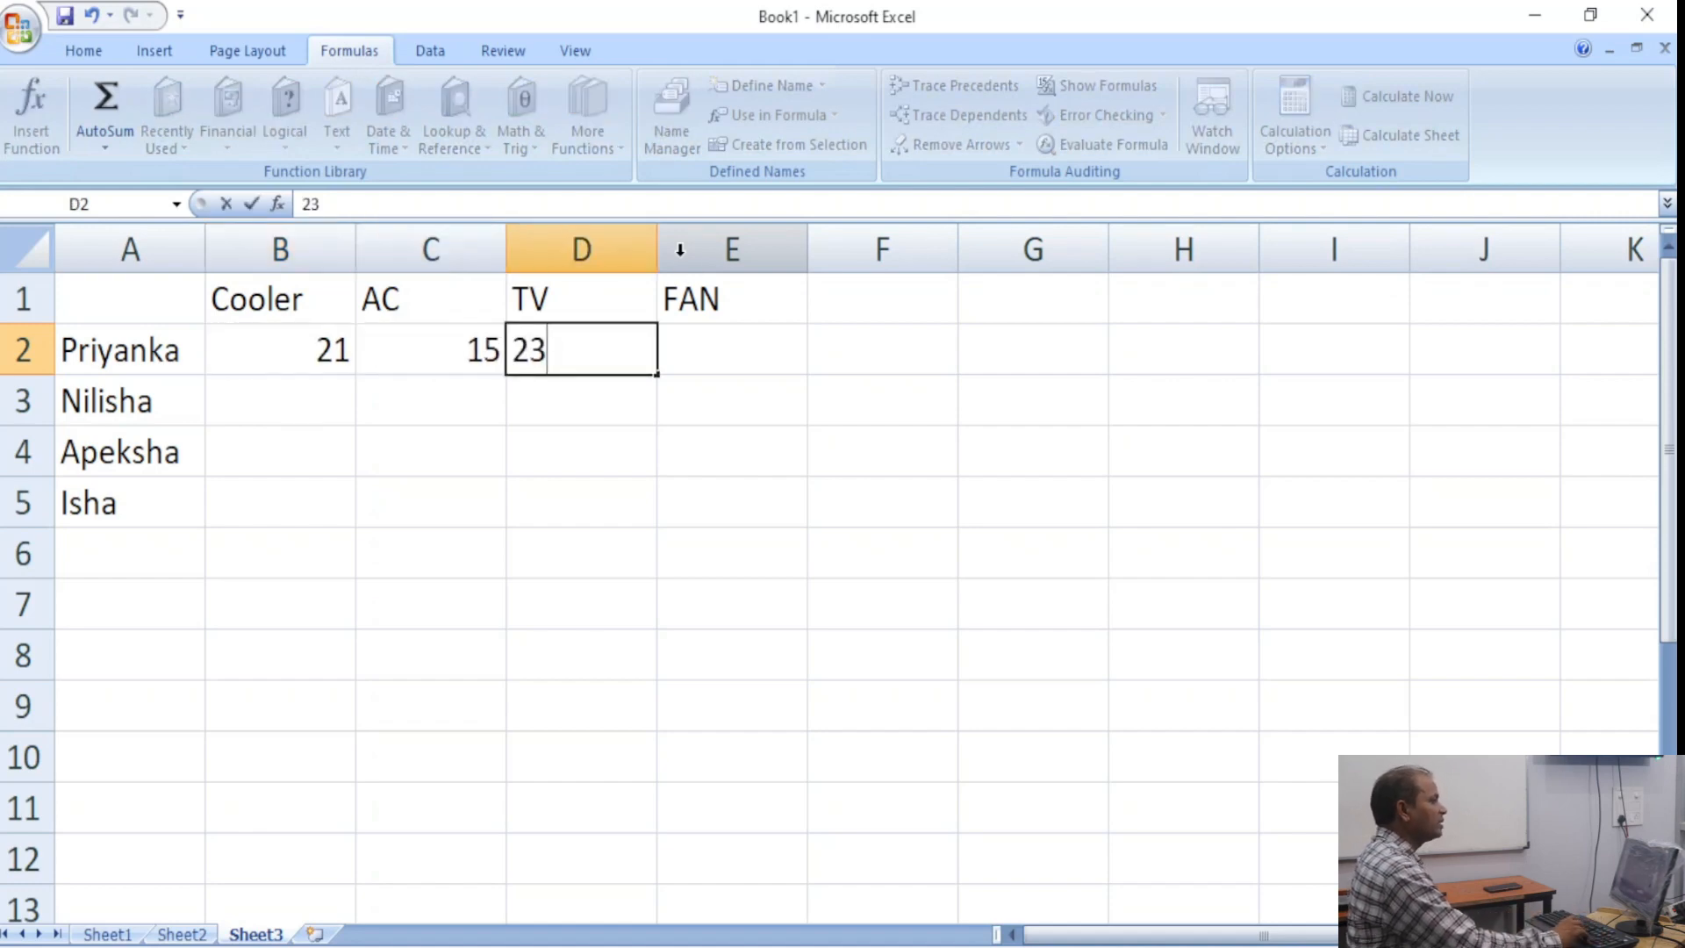
key("Right")
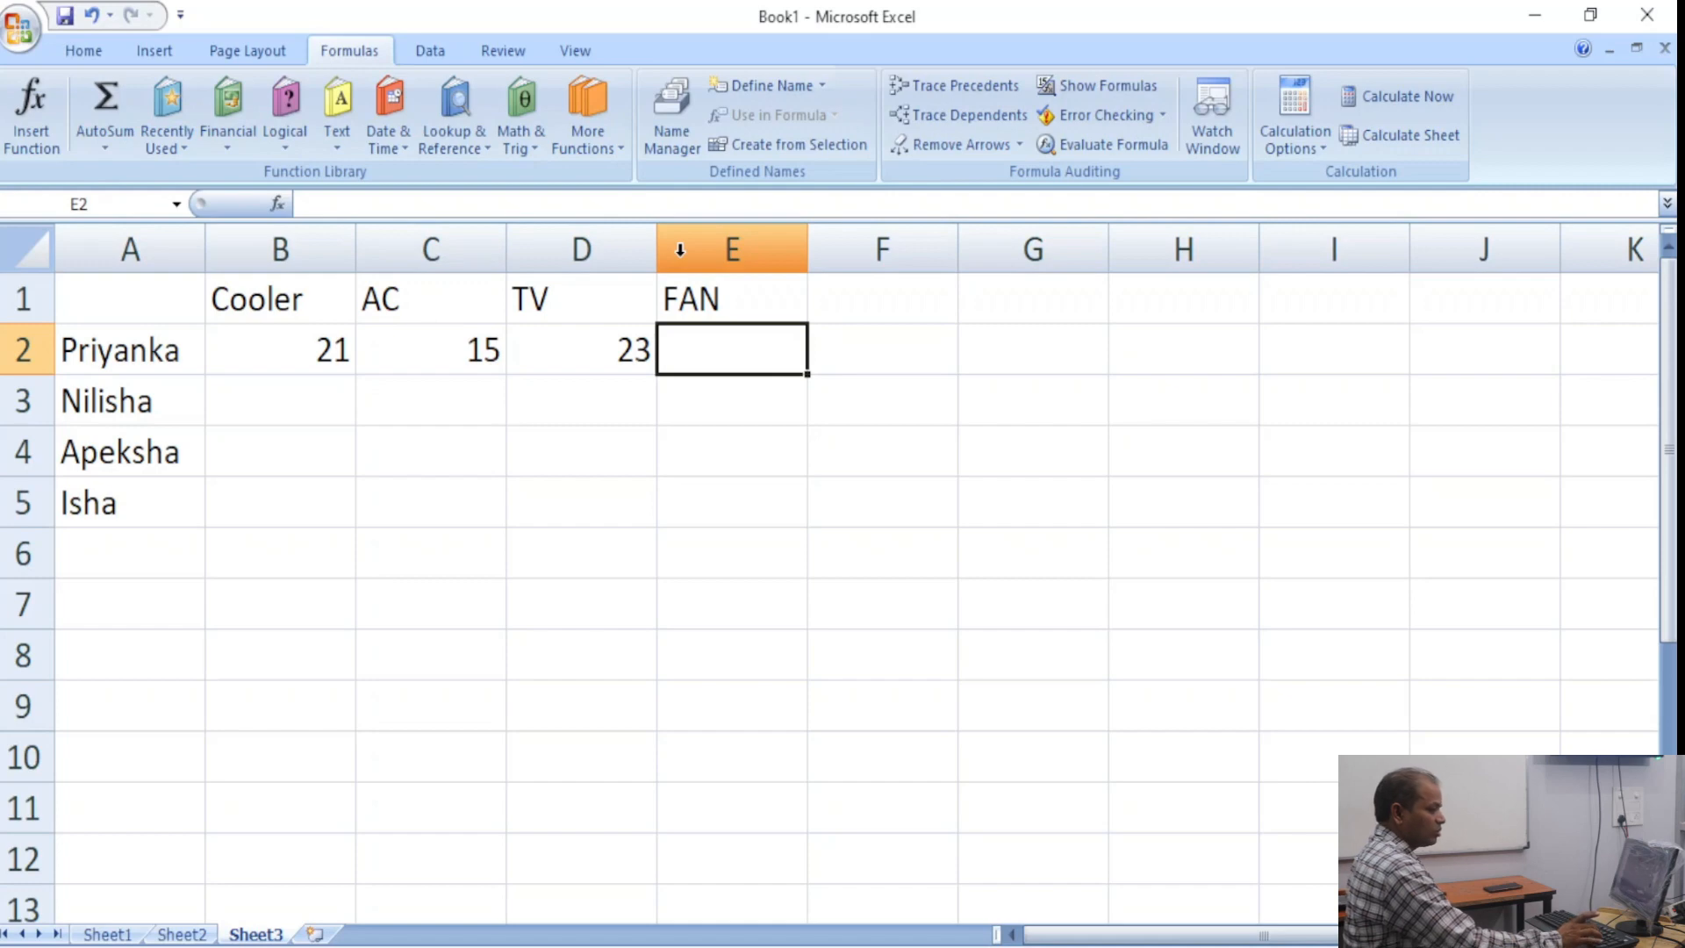
type("50")
key("Return")
Fill the second person's row, B3 through E3, with the values 41, 6, 21 and 5.
key("Left")
key("Left")
key("Left")
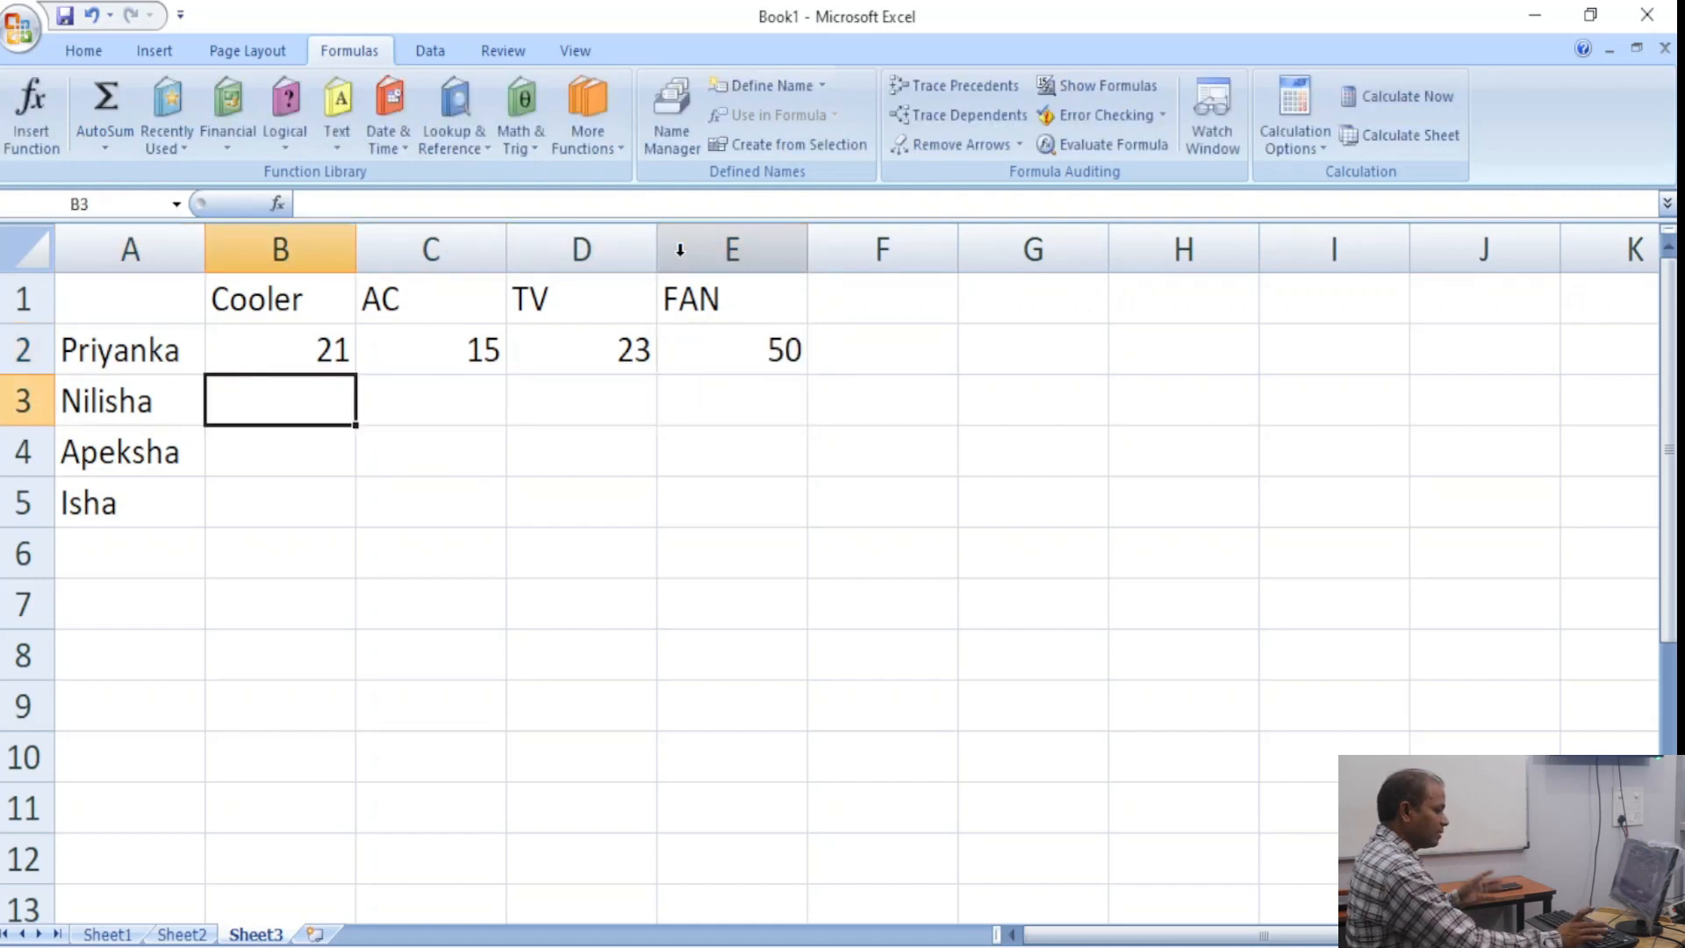
type("41")
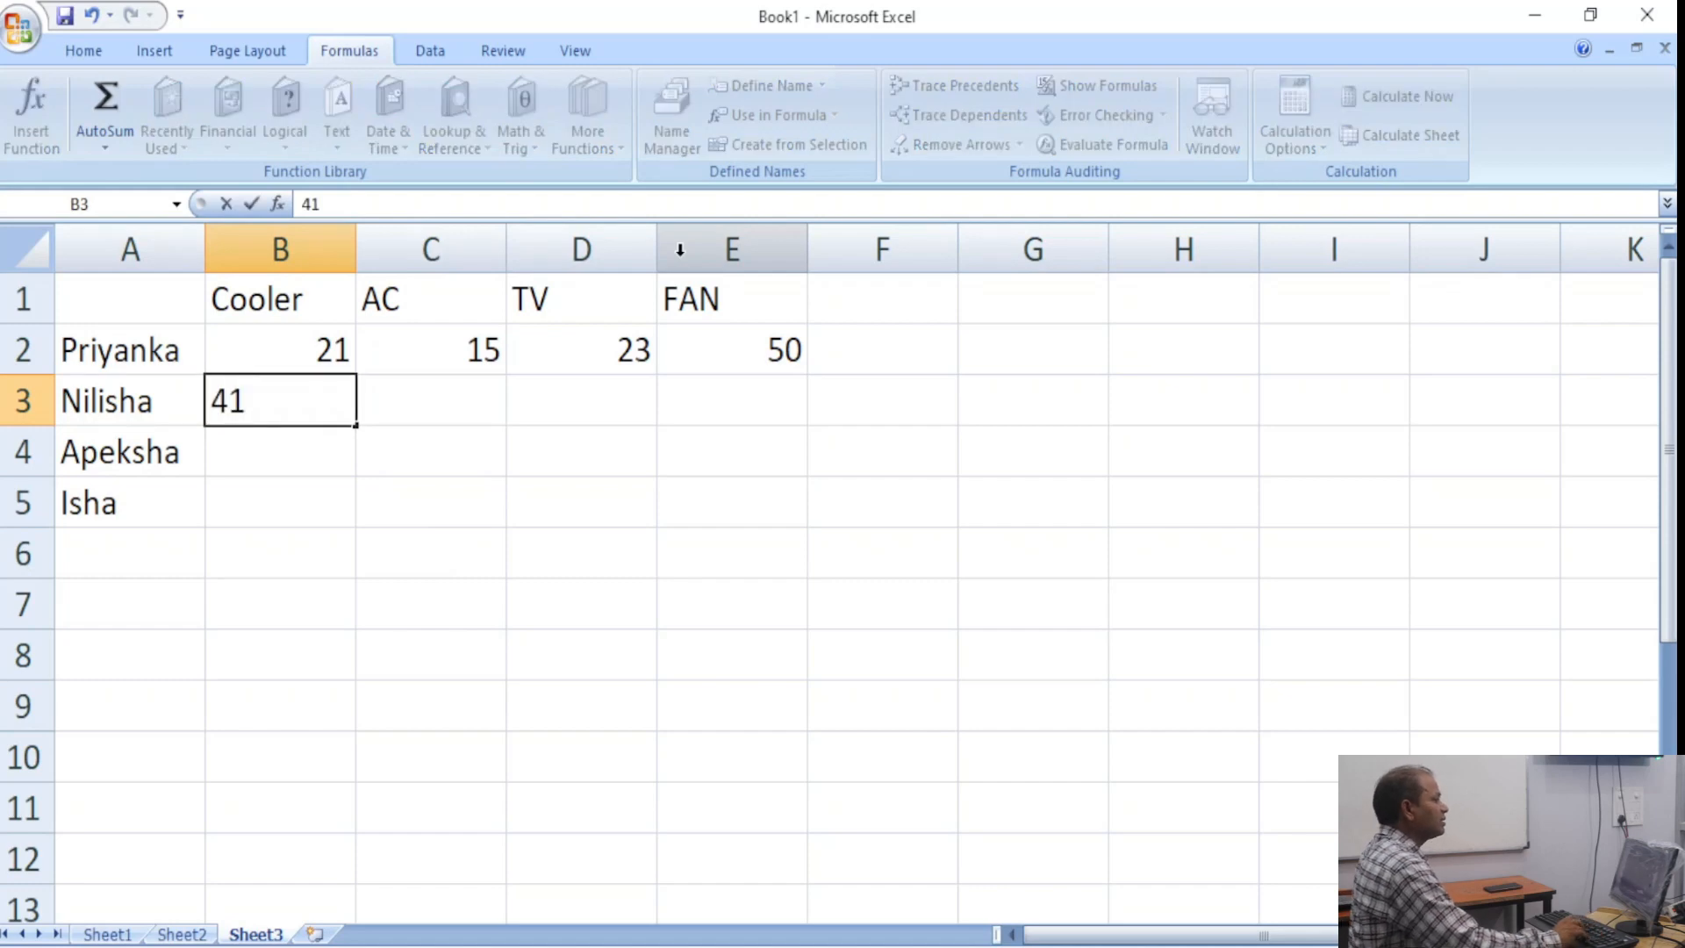
key("Right")
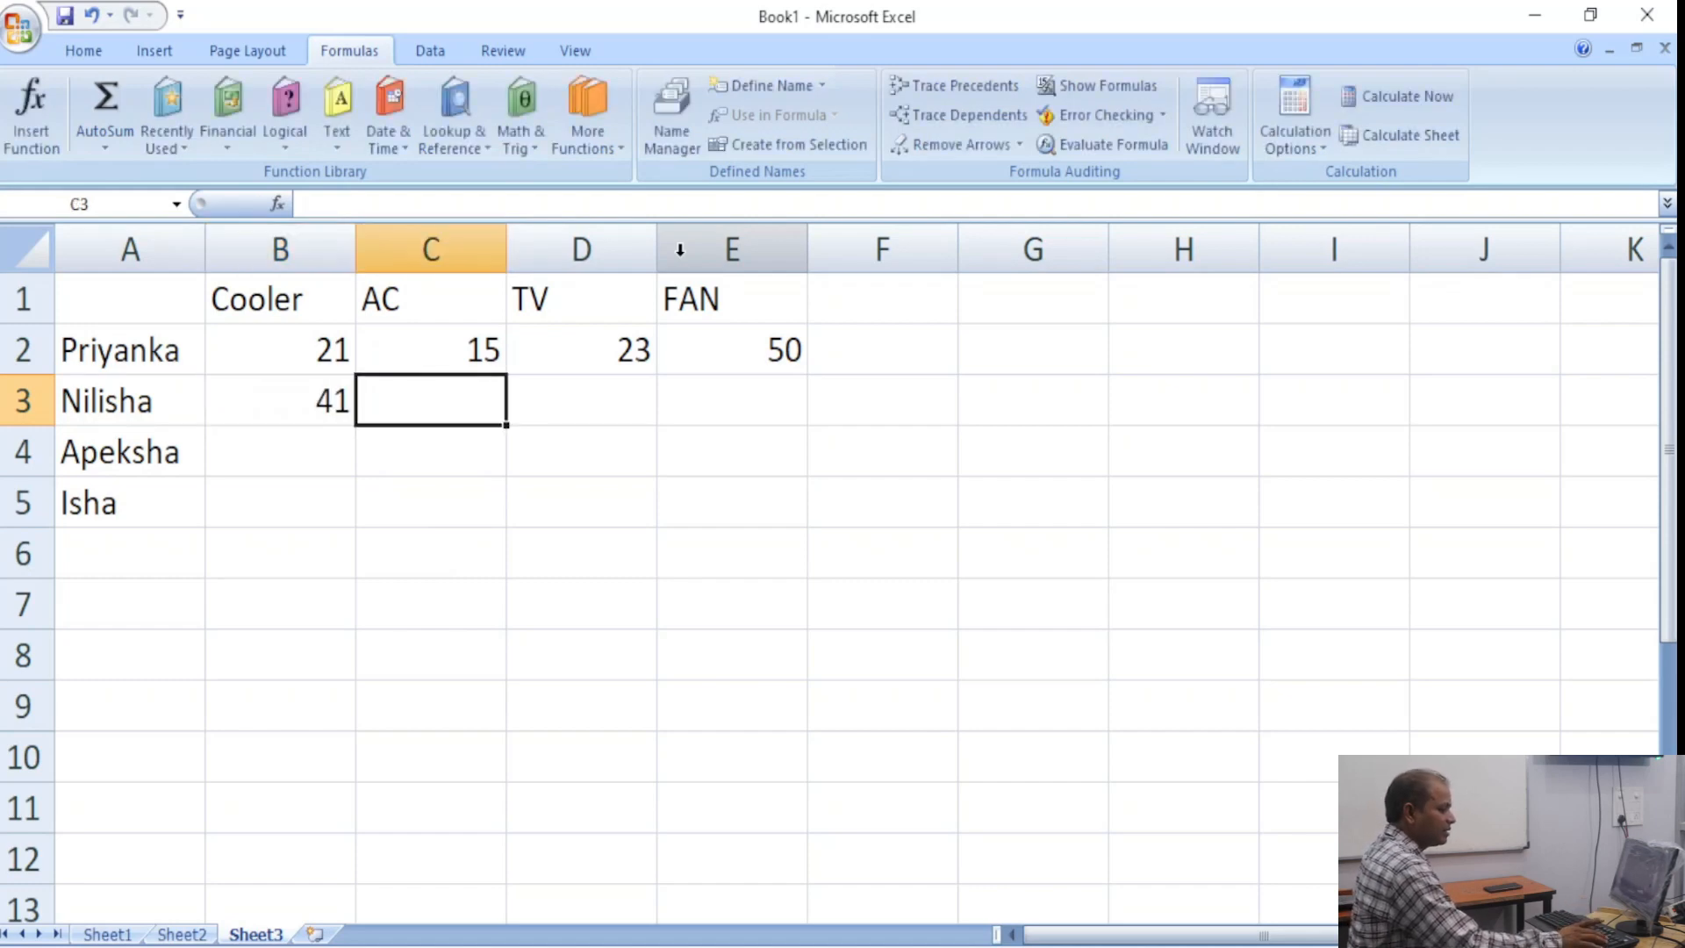
type("6")
key("Right")
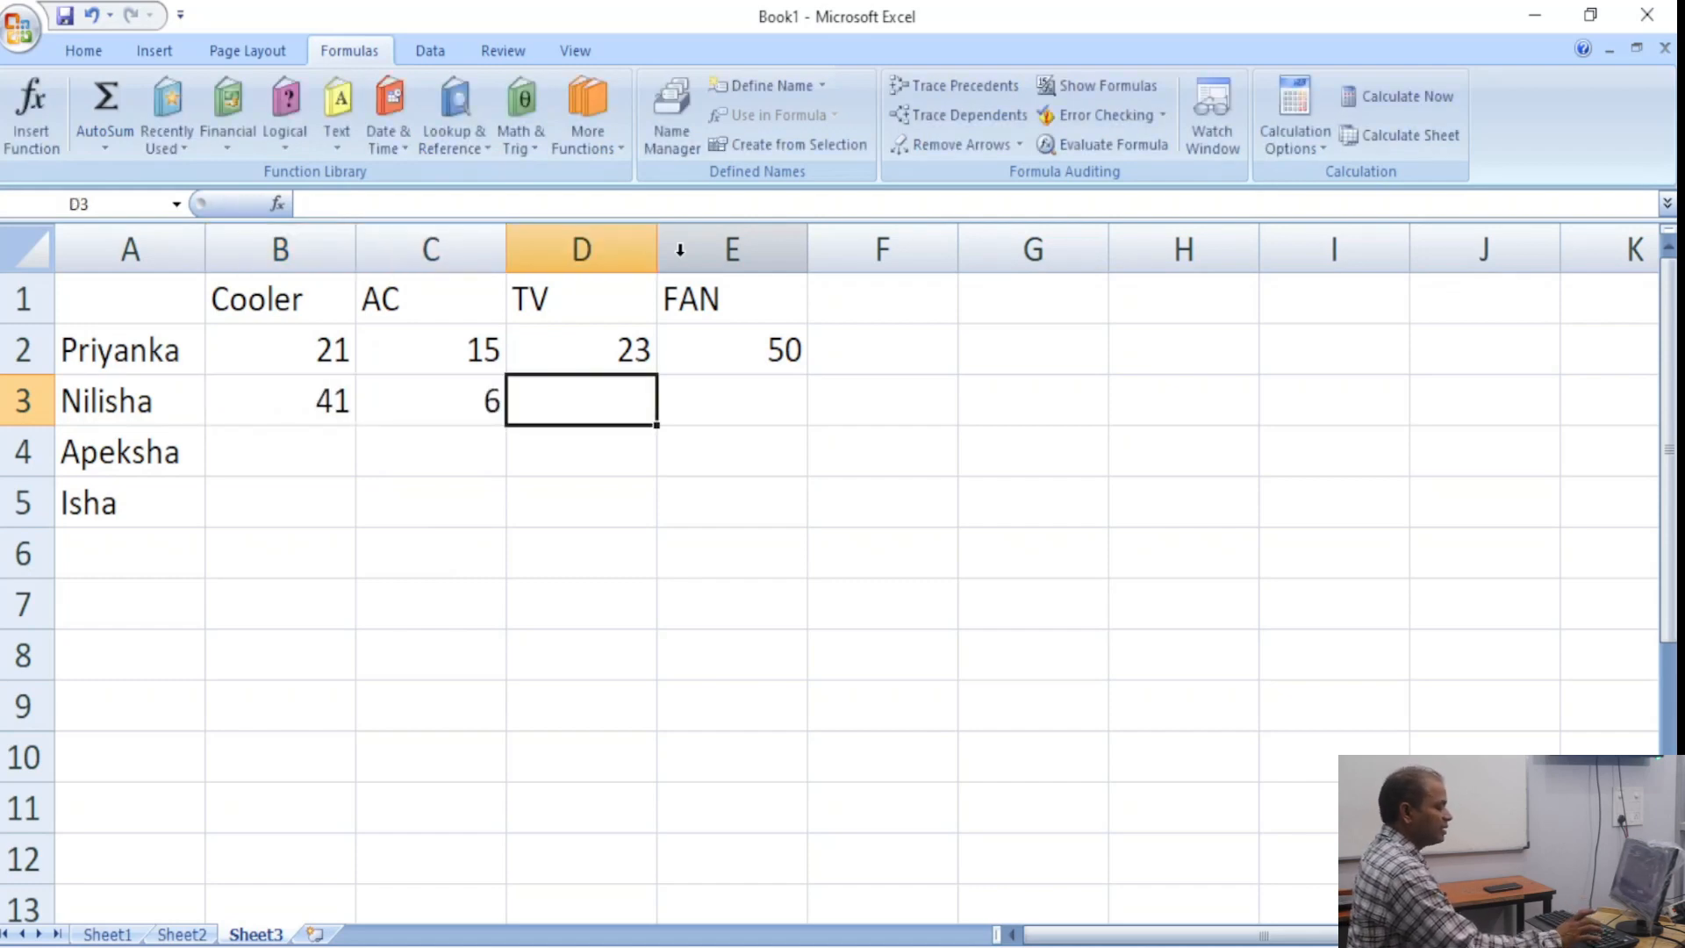
type("21")
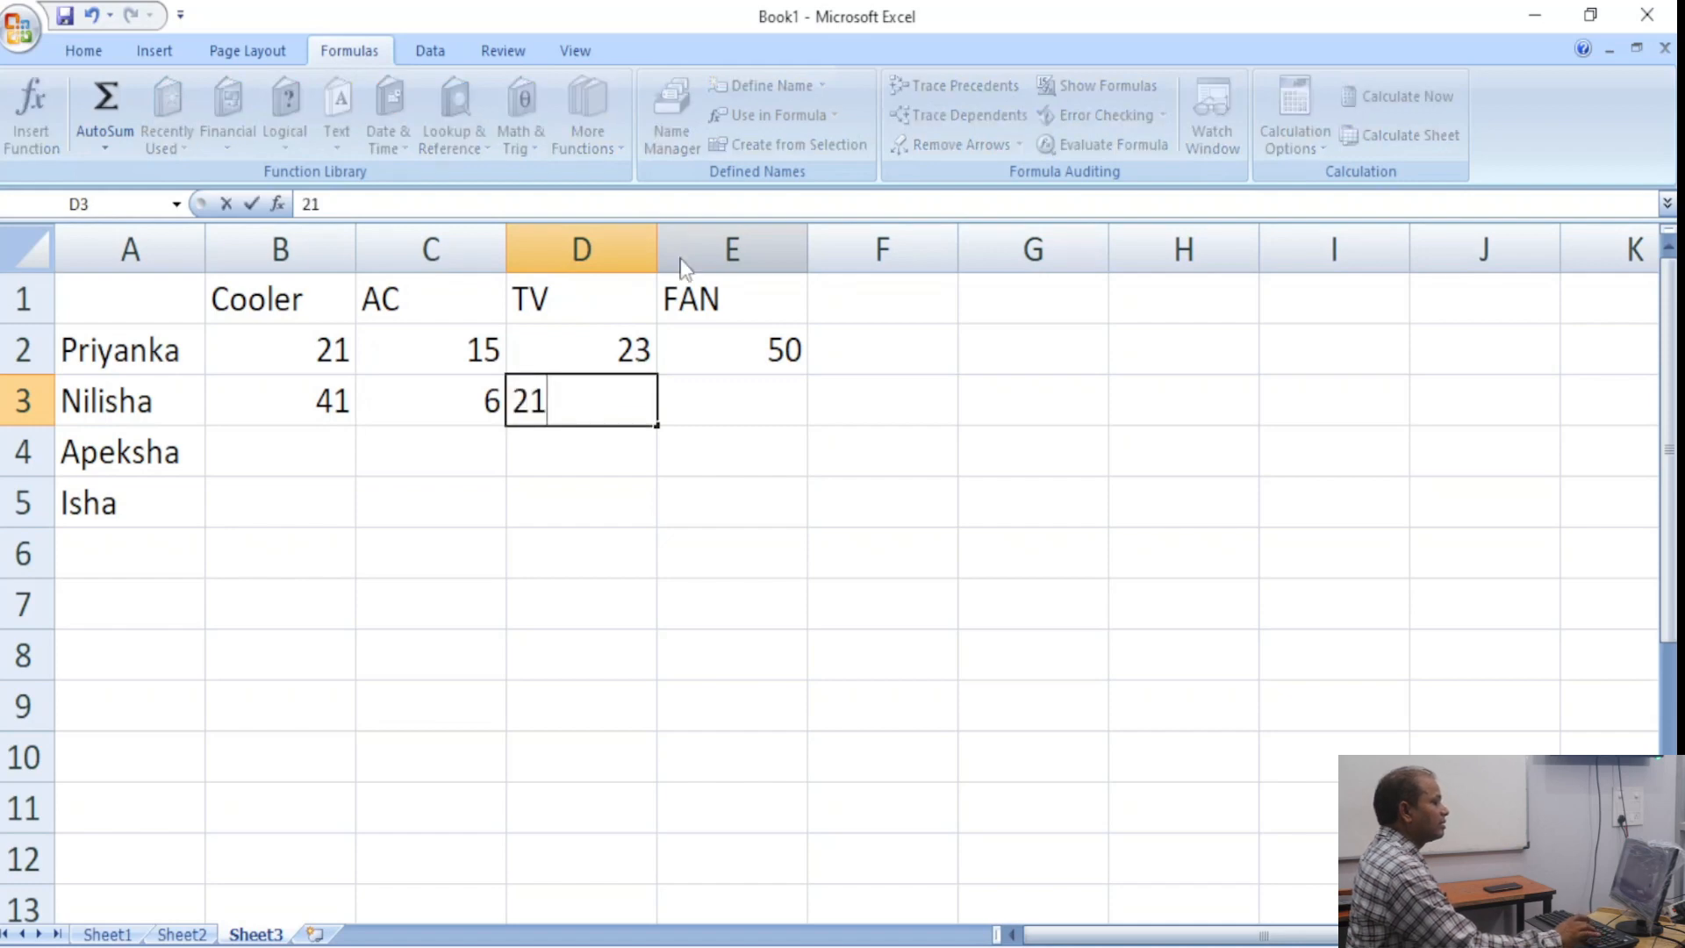
key("Right")
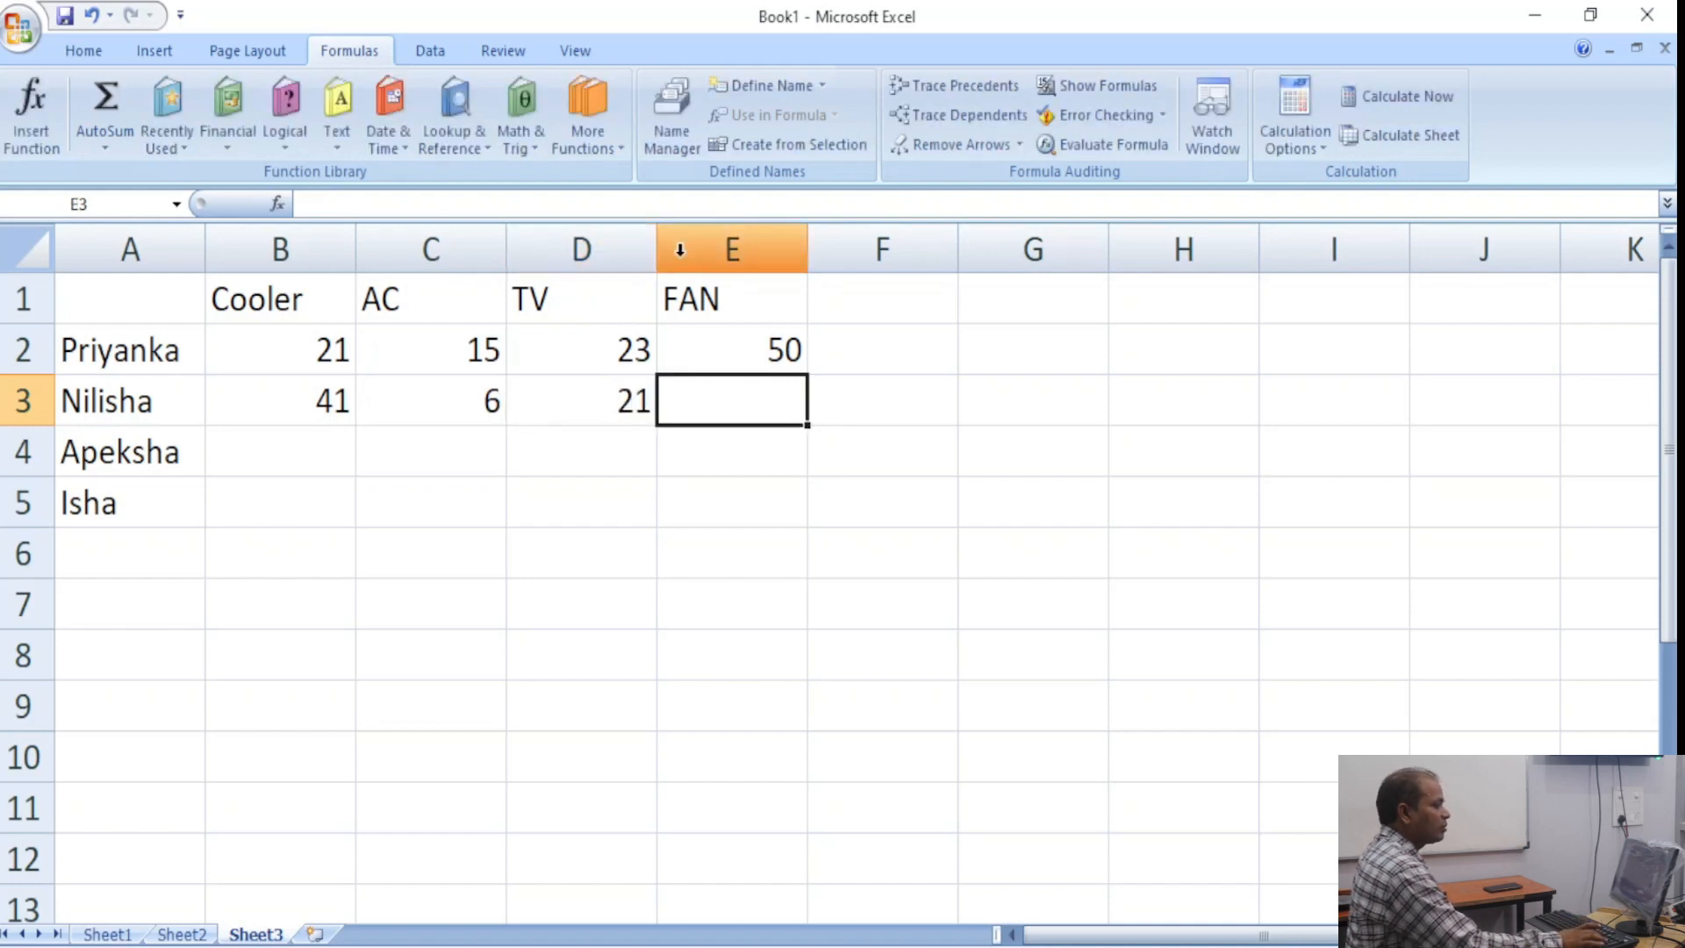
type("5")
key("Return")
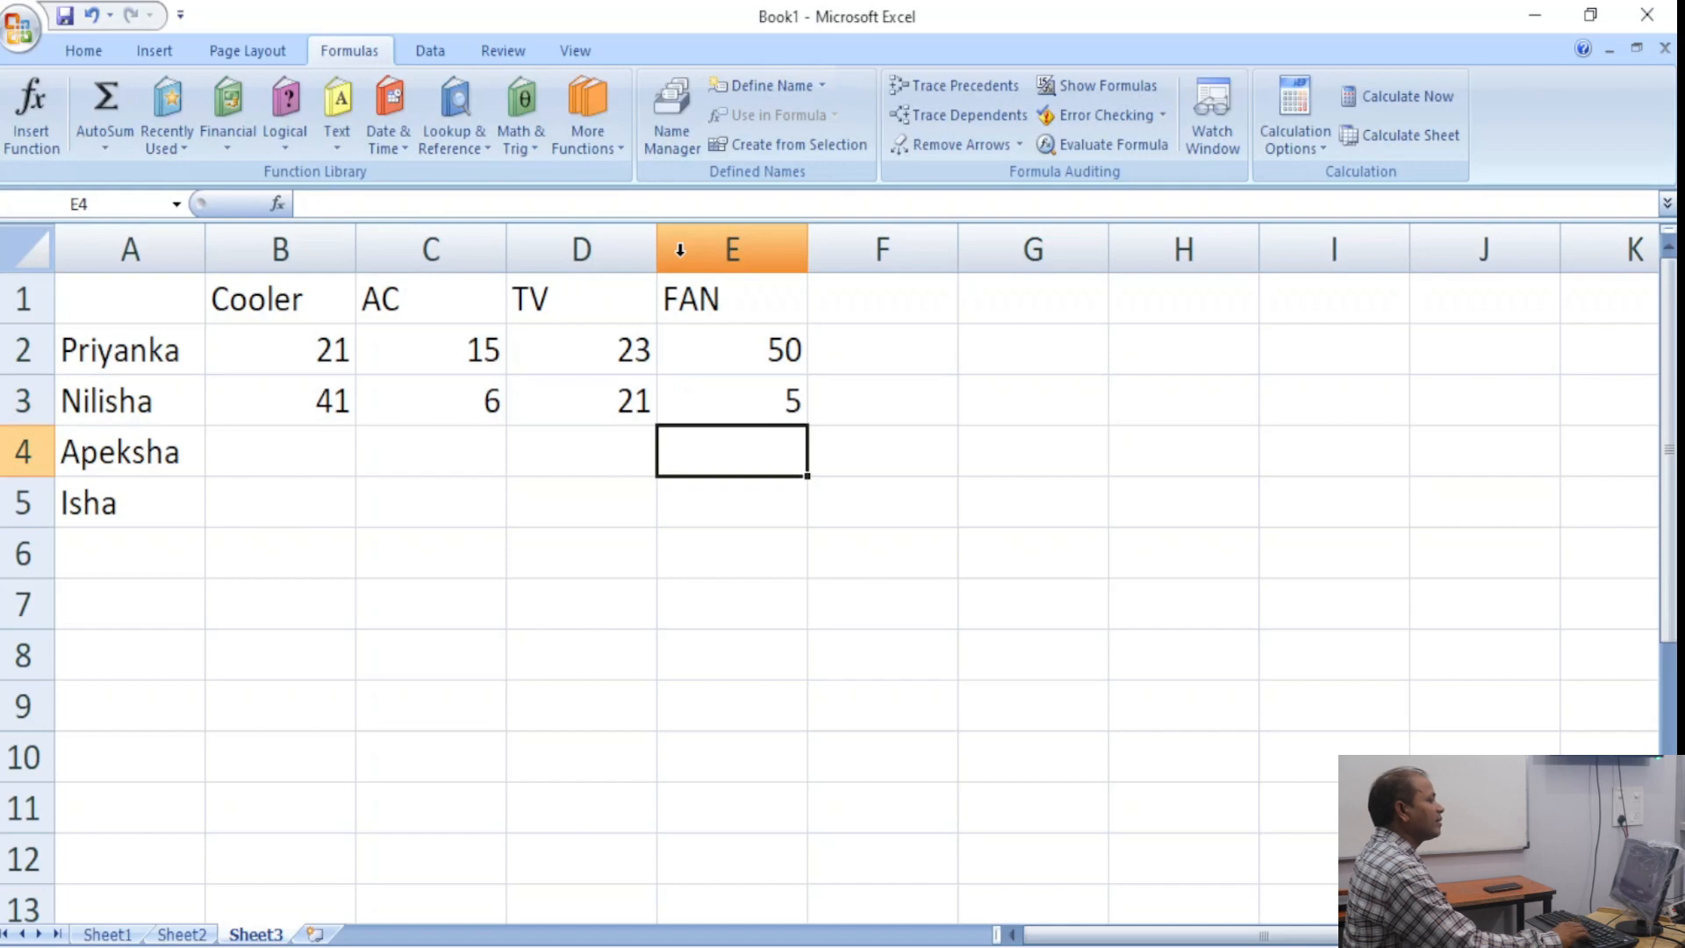
Fill the third person's row, B4 through E4, with the values 5, 16, 26 and 58.
key("Left")
key("Left")
key("Left")
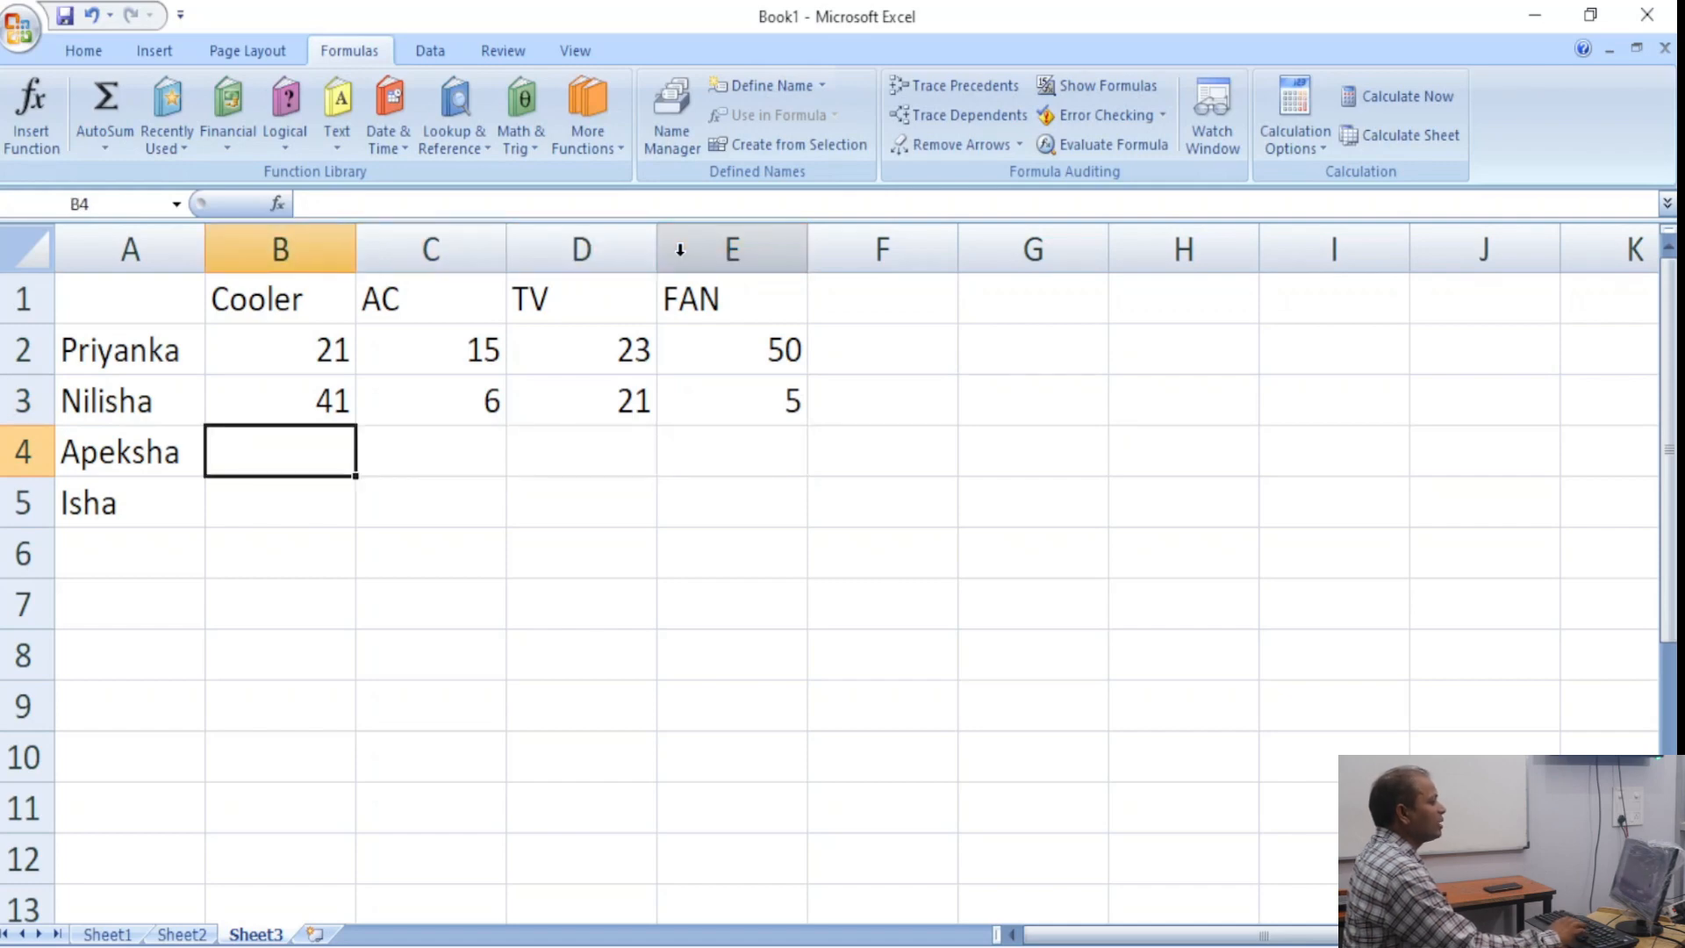
key("Left")
key("Right")
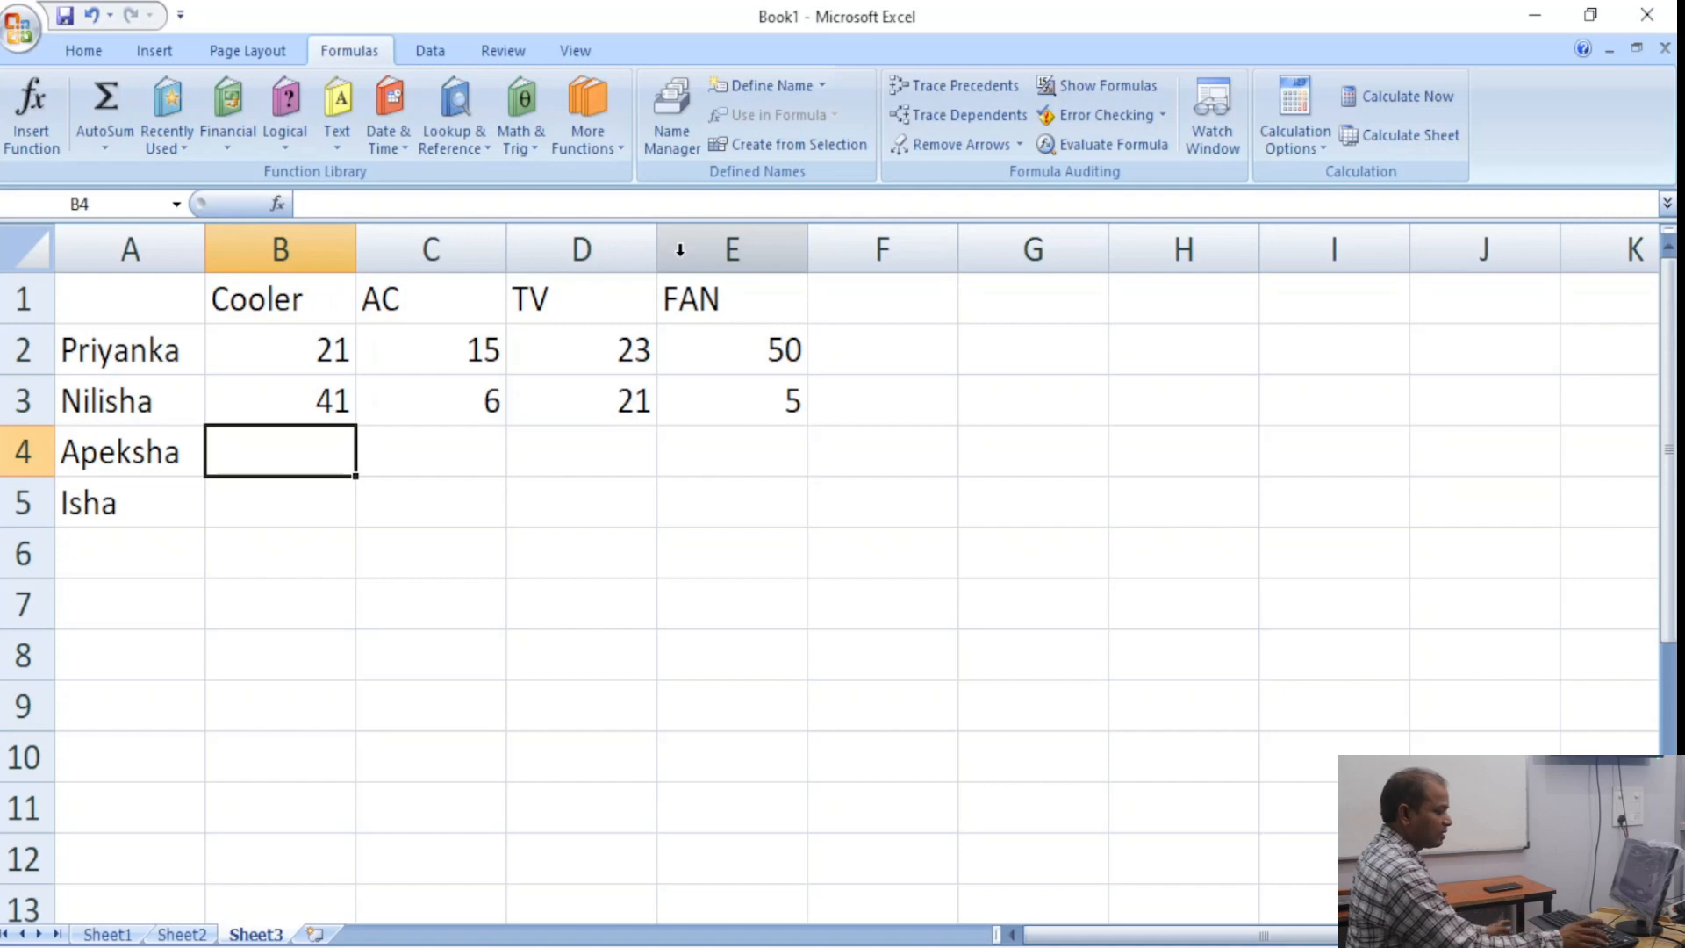
type("5")
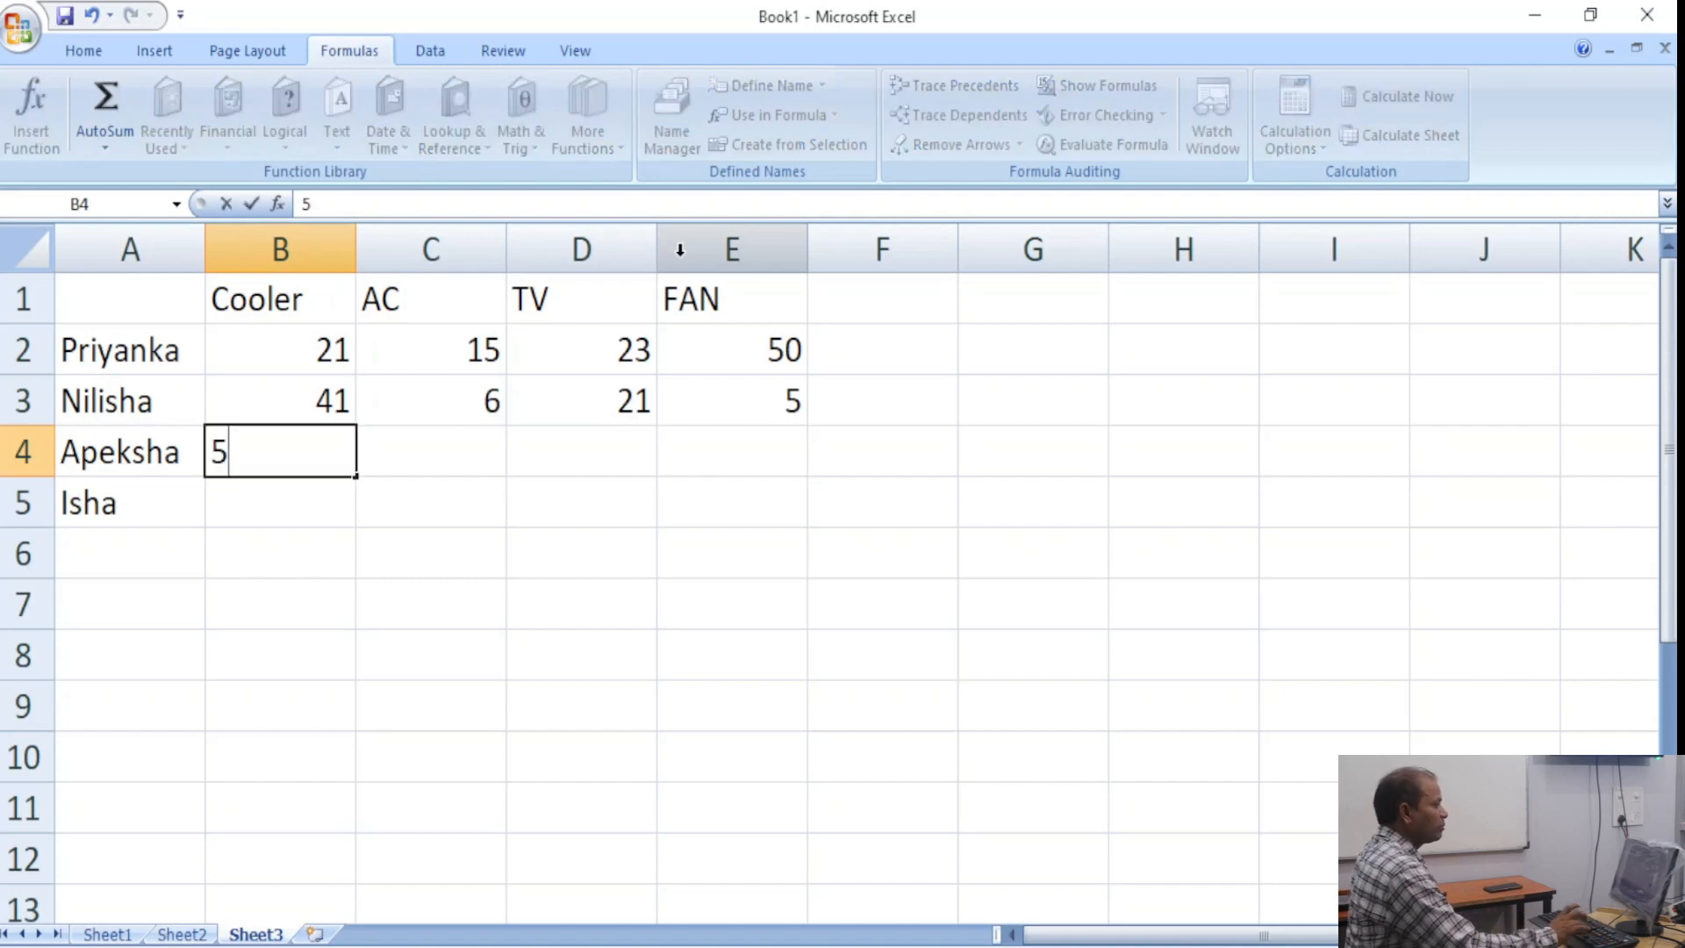
key("Right")
type("16")
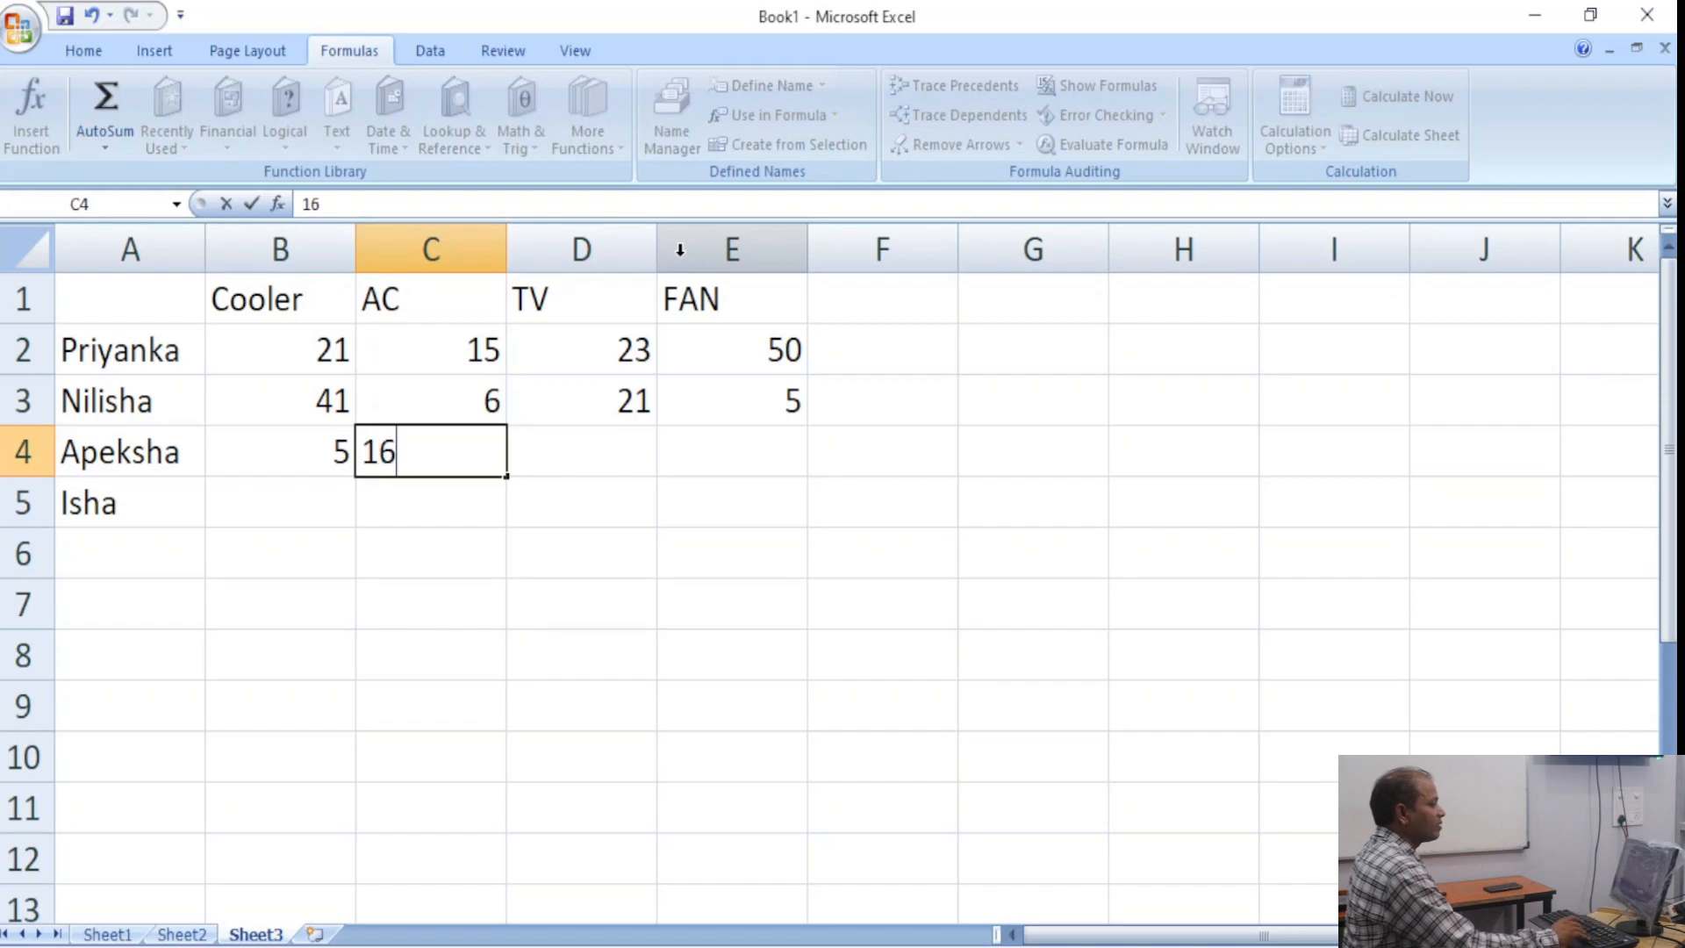
key("Right")
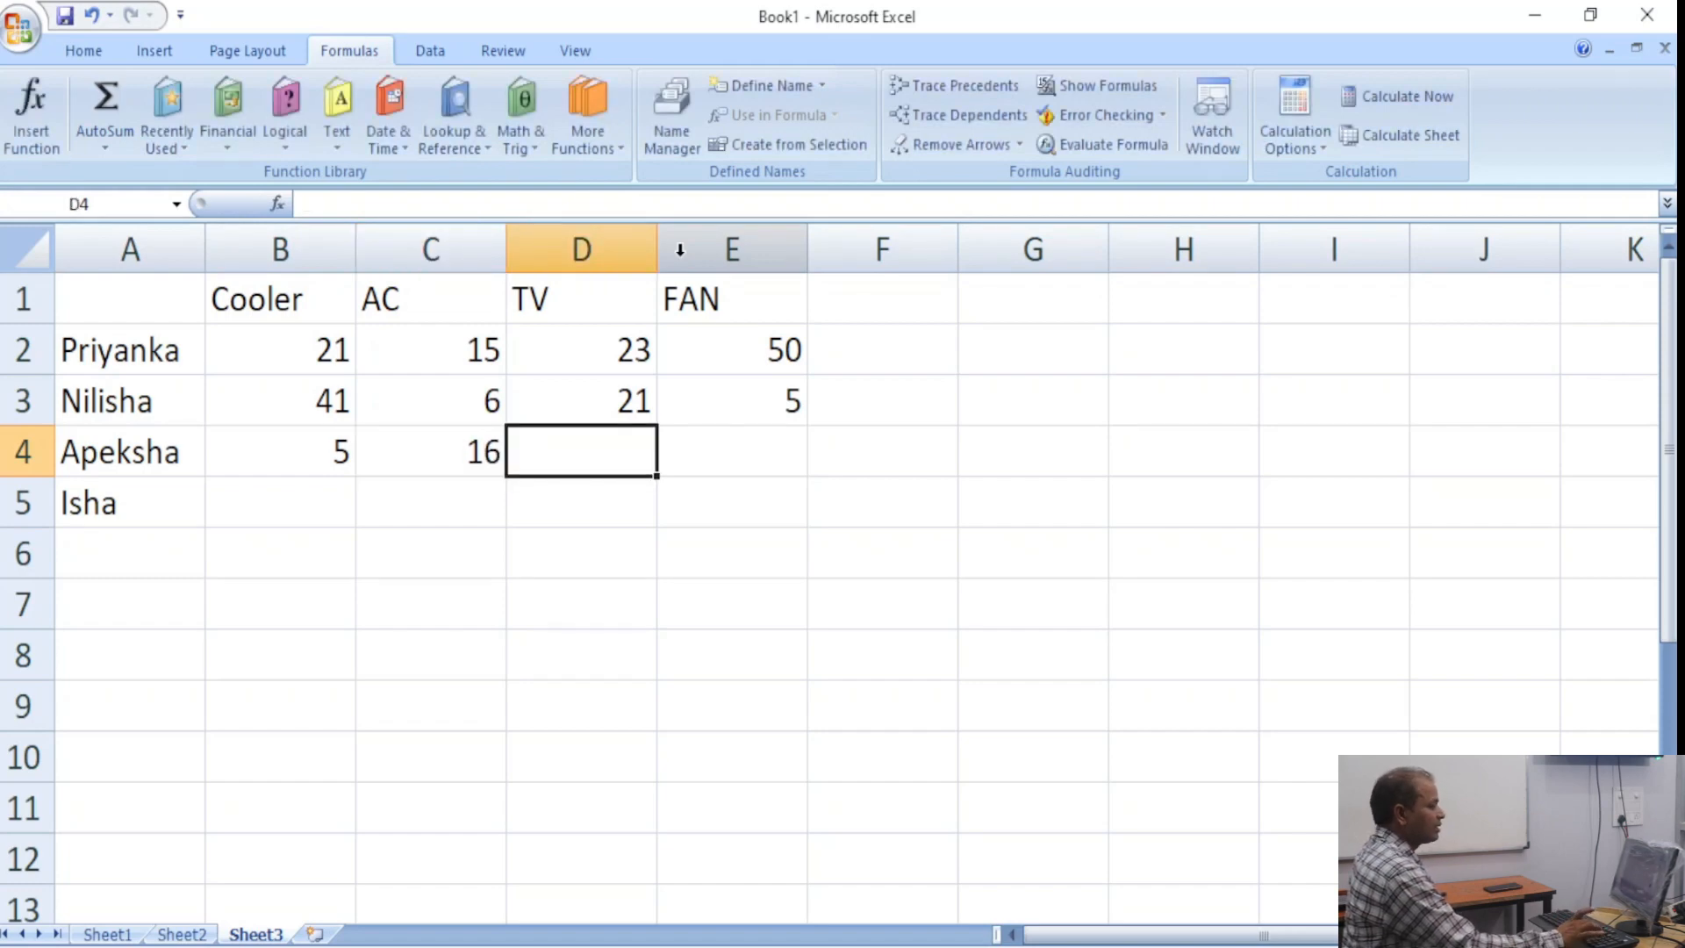
type("26")
key("Right")
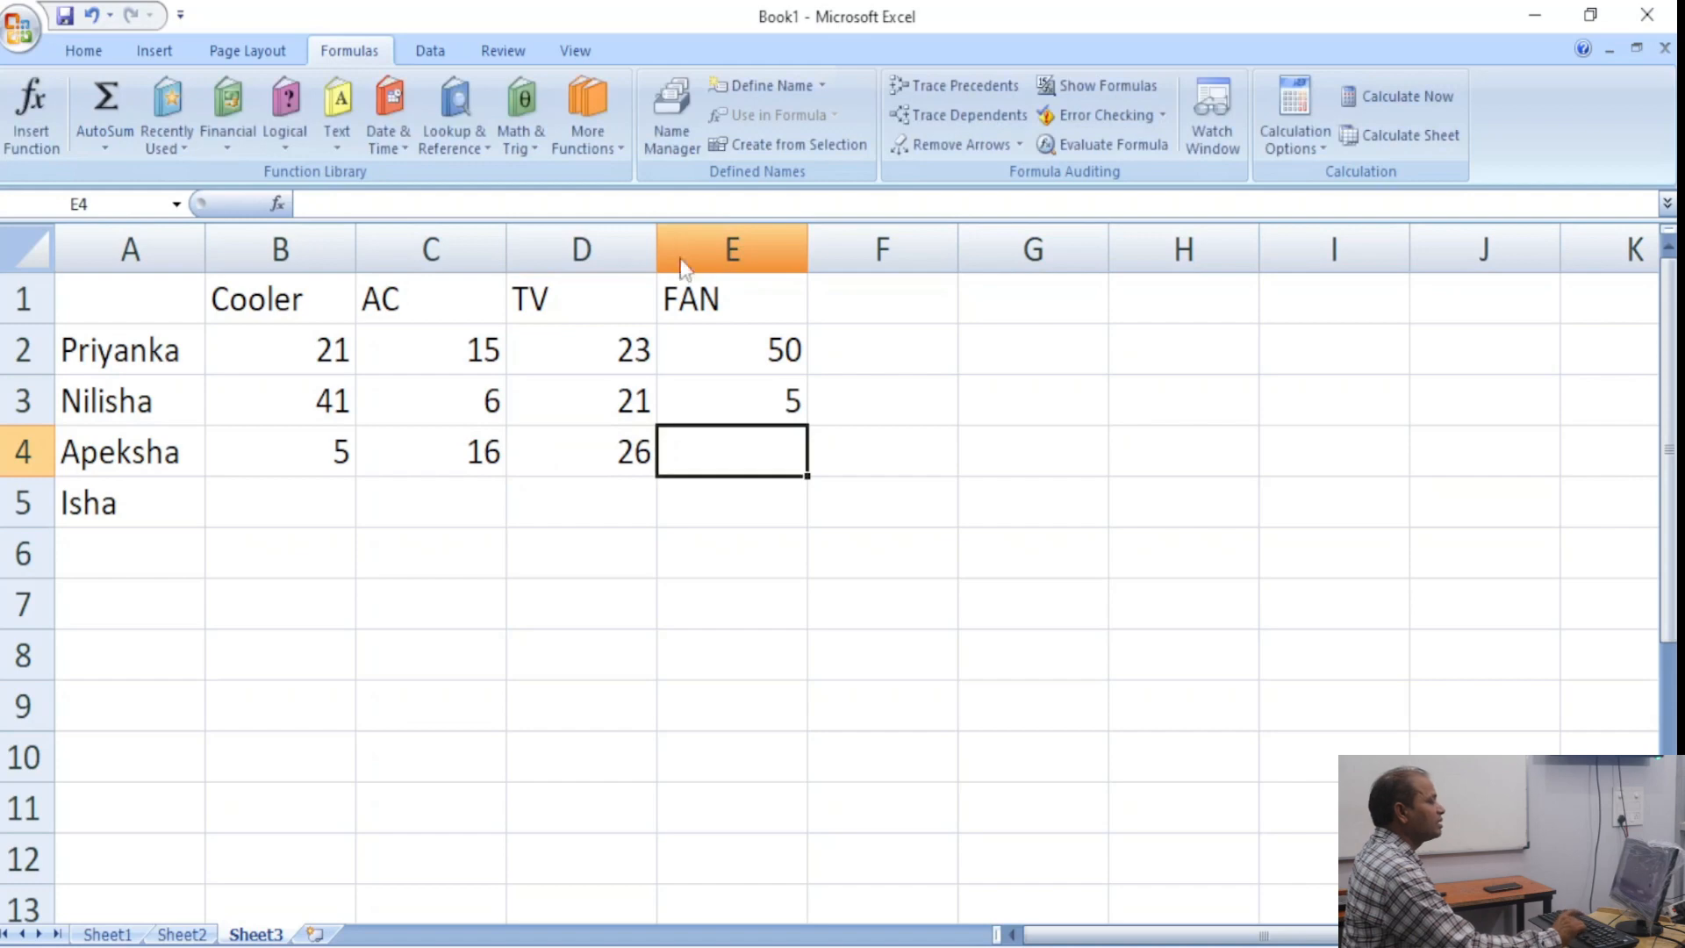
type("58")
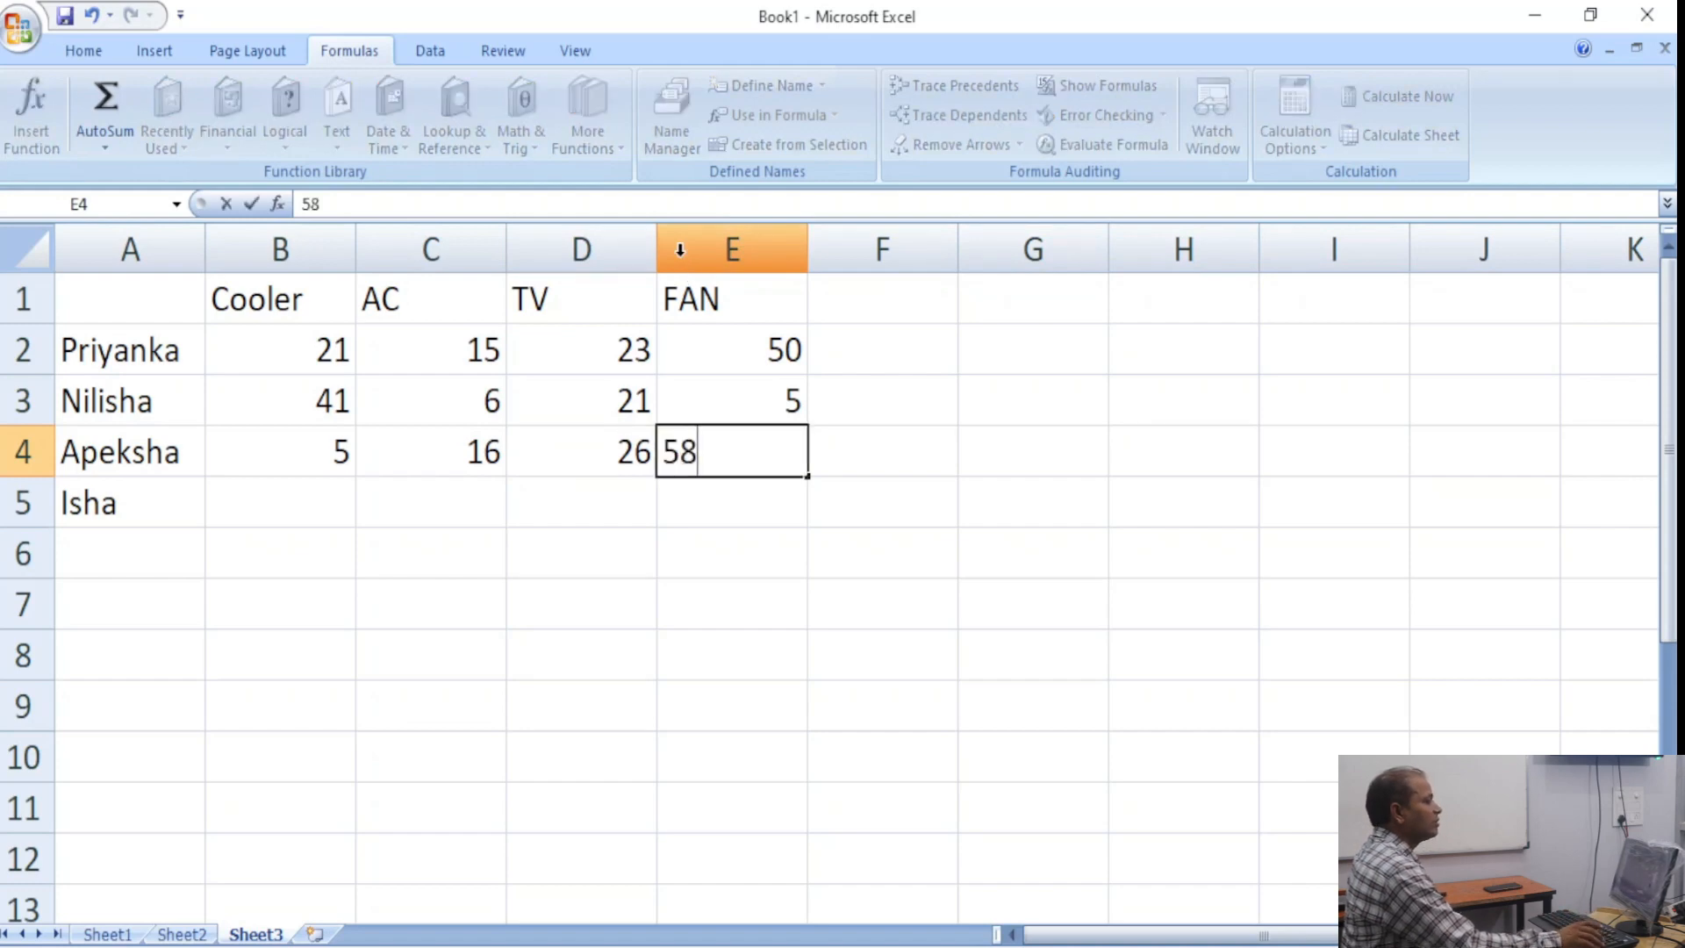
key("Return")
Fill the fourth person's row, B5 through E5, with the values 25, 4, 56 and 25.
key("Left")
key("Left")
key("Left")
key("Left")
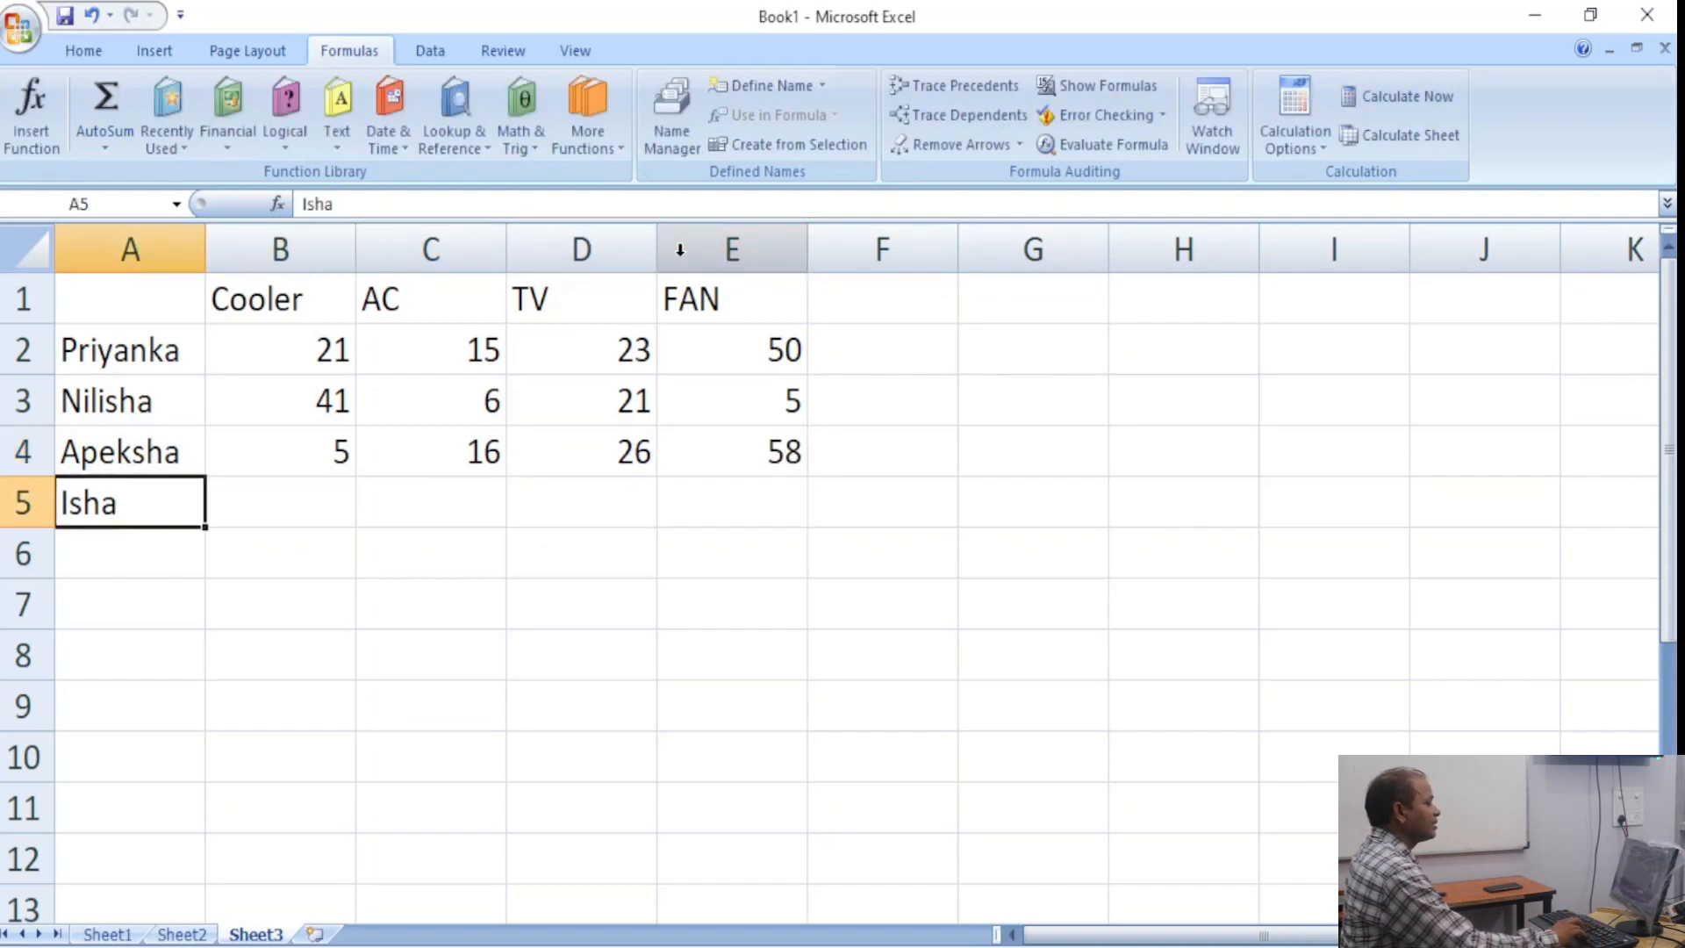
key("Right")
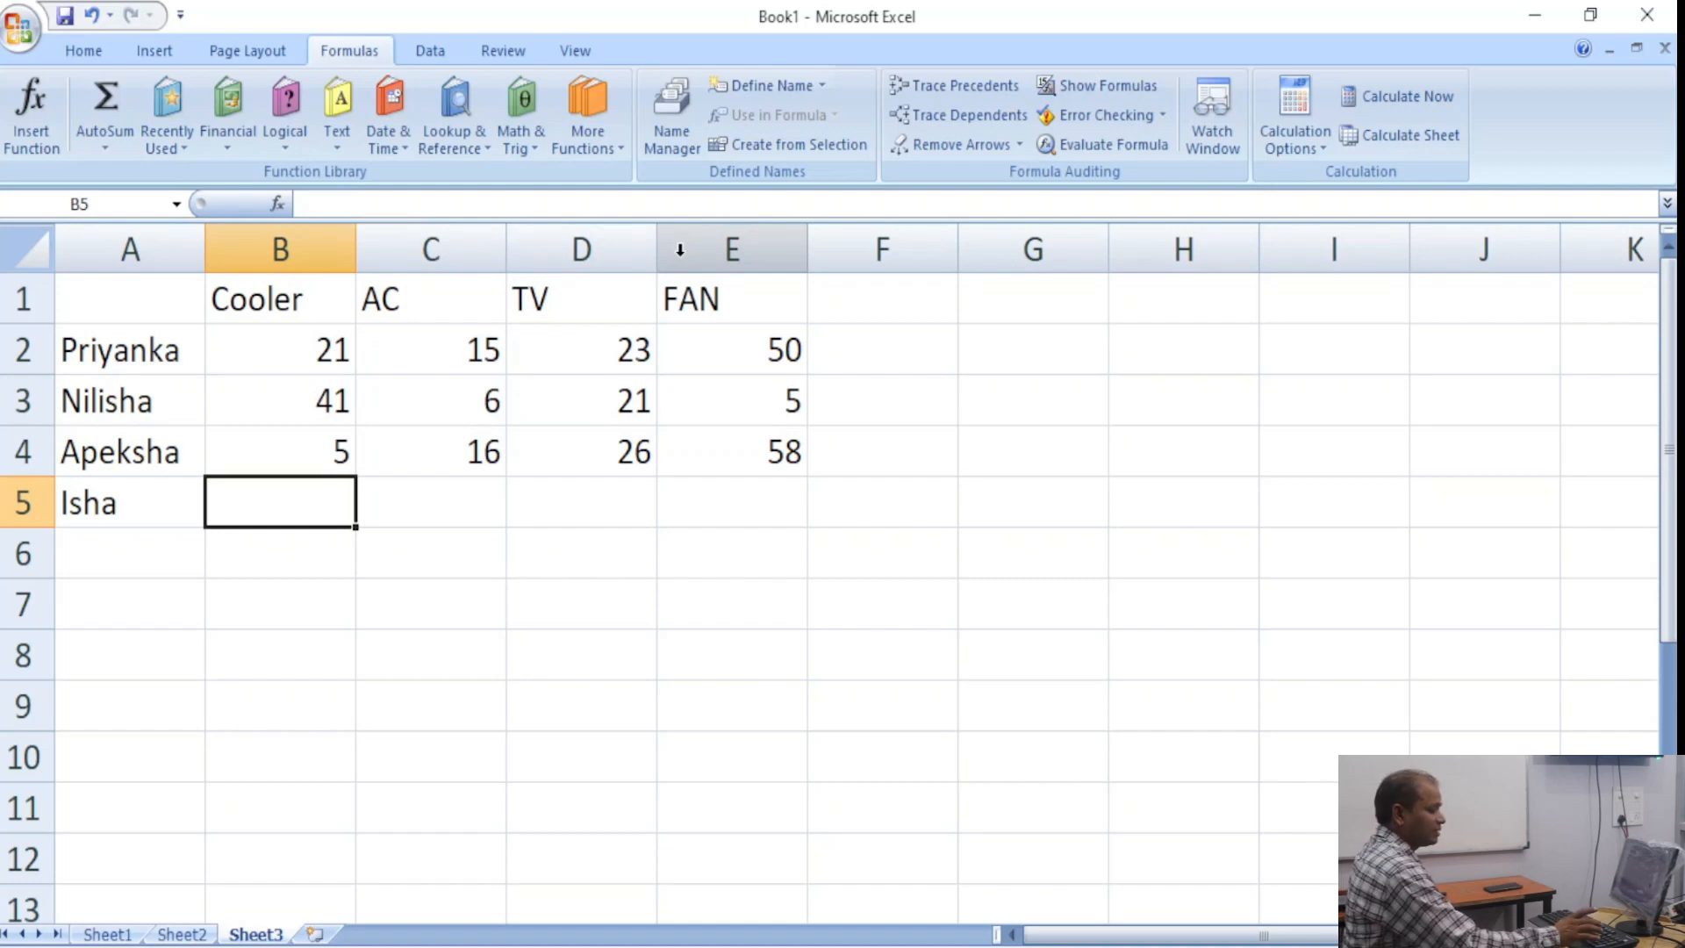
type("25")
key("Right")
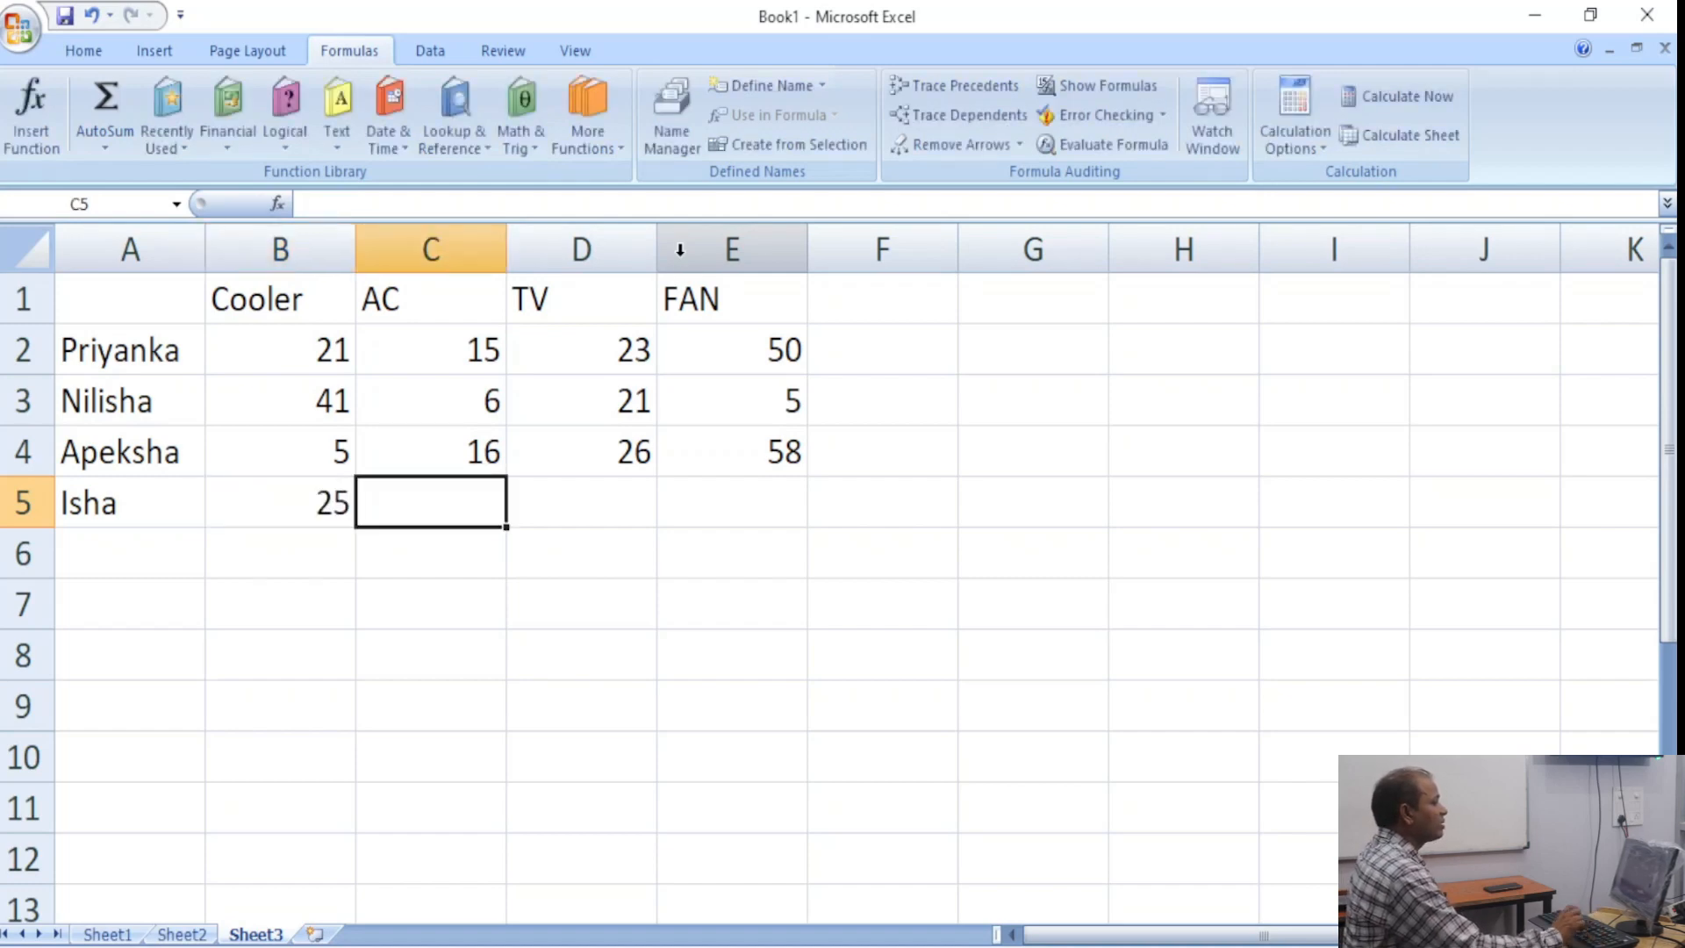
type("4")
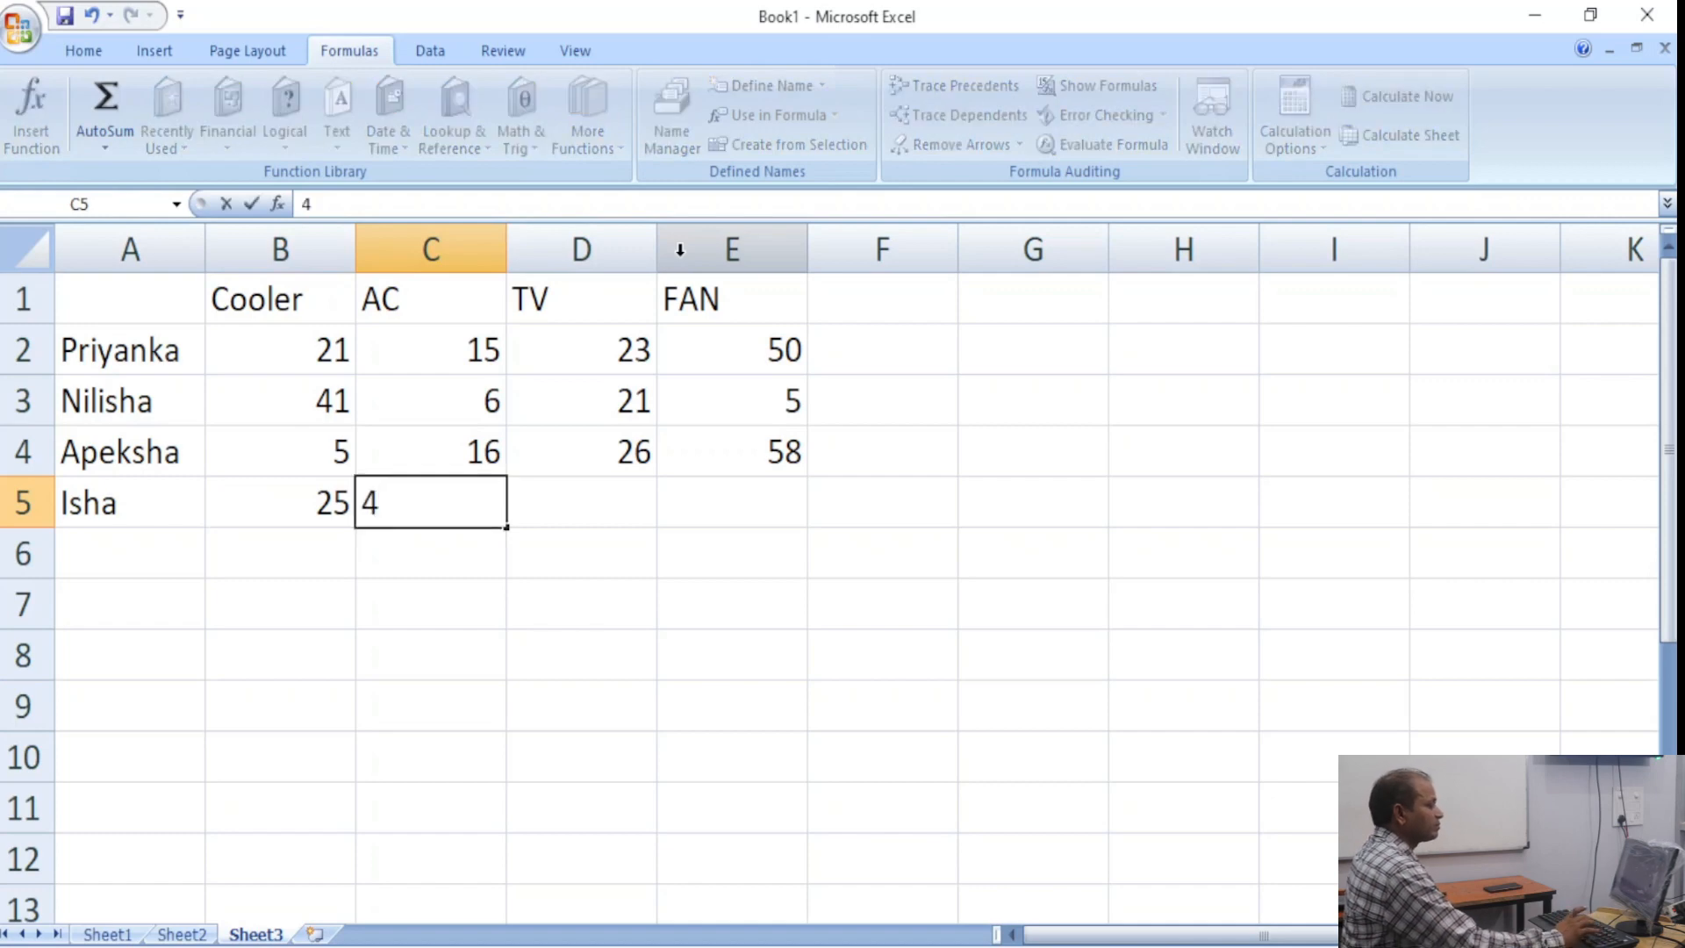
key("Right")
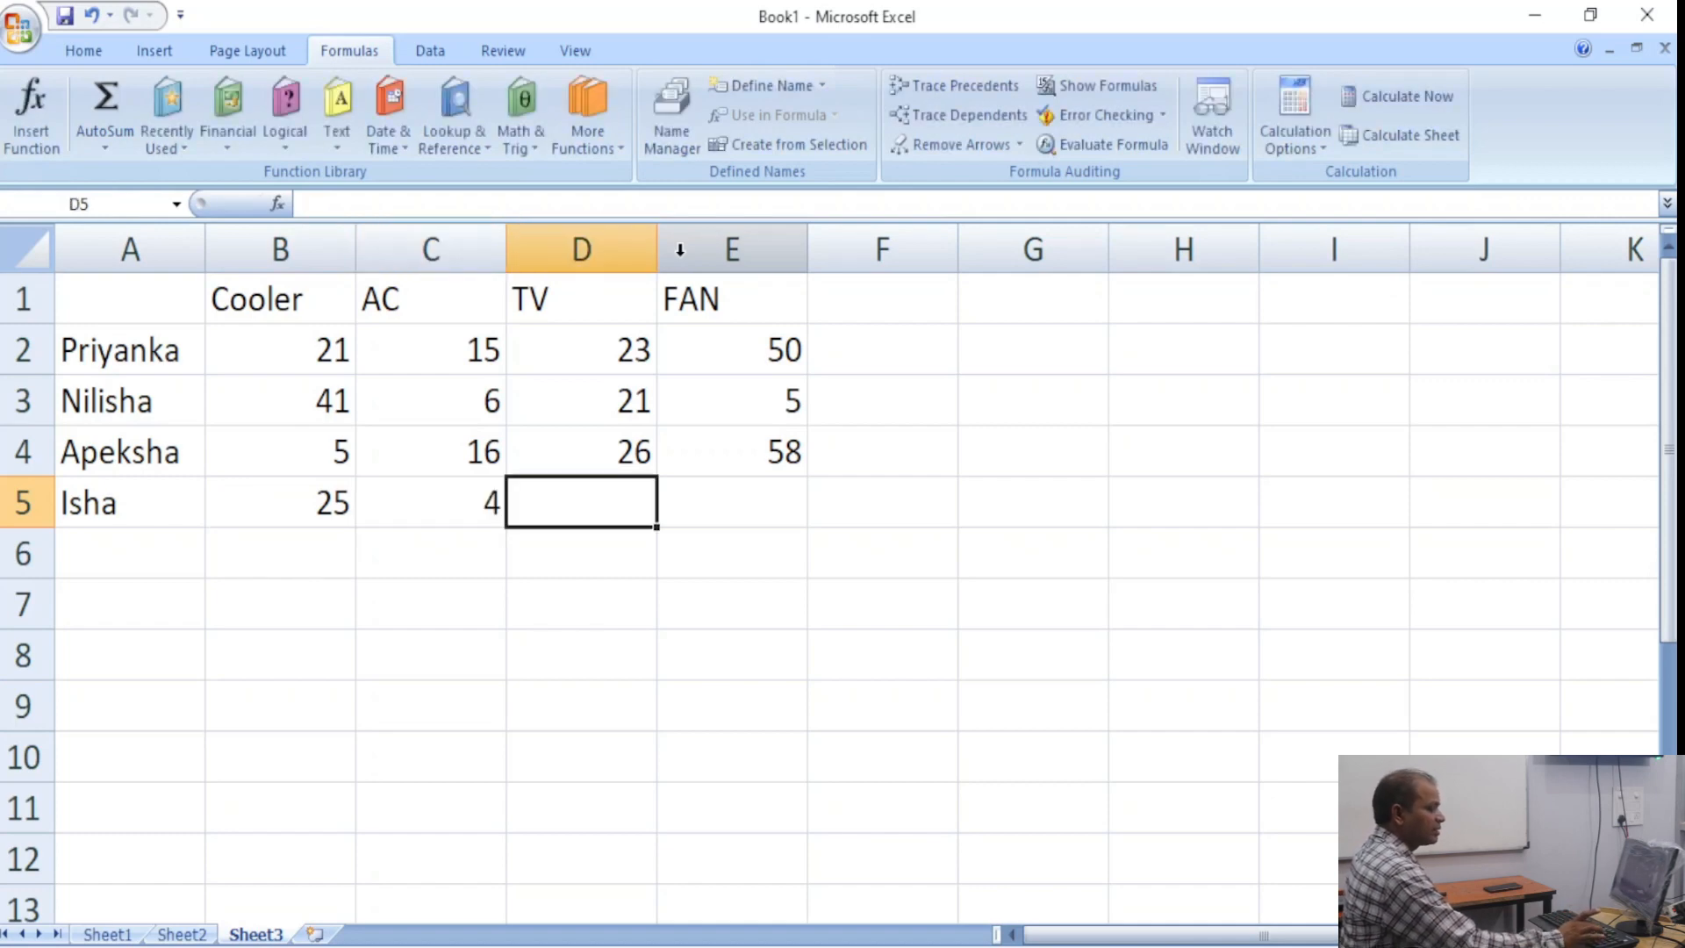
type("56")
key("Right")
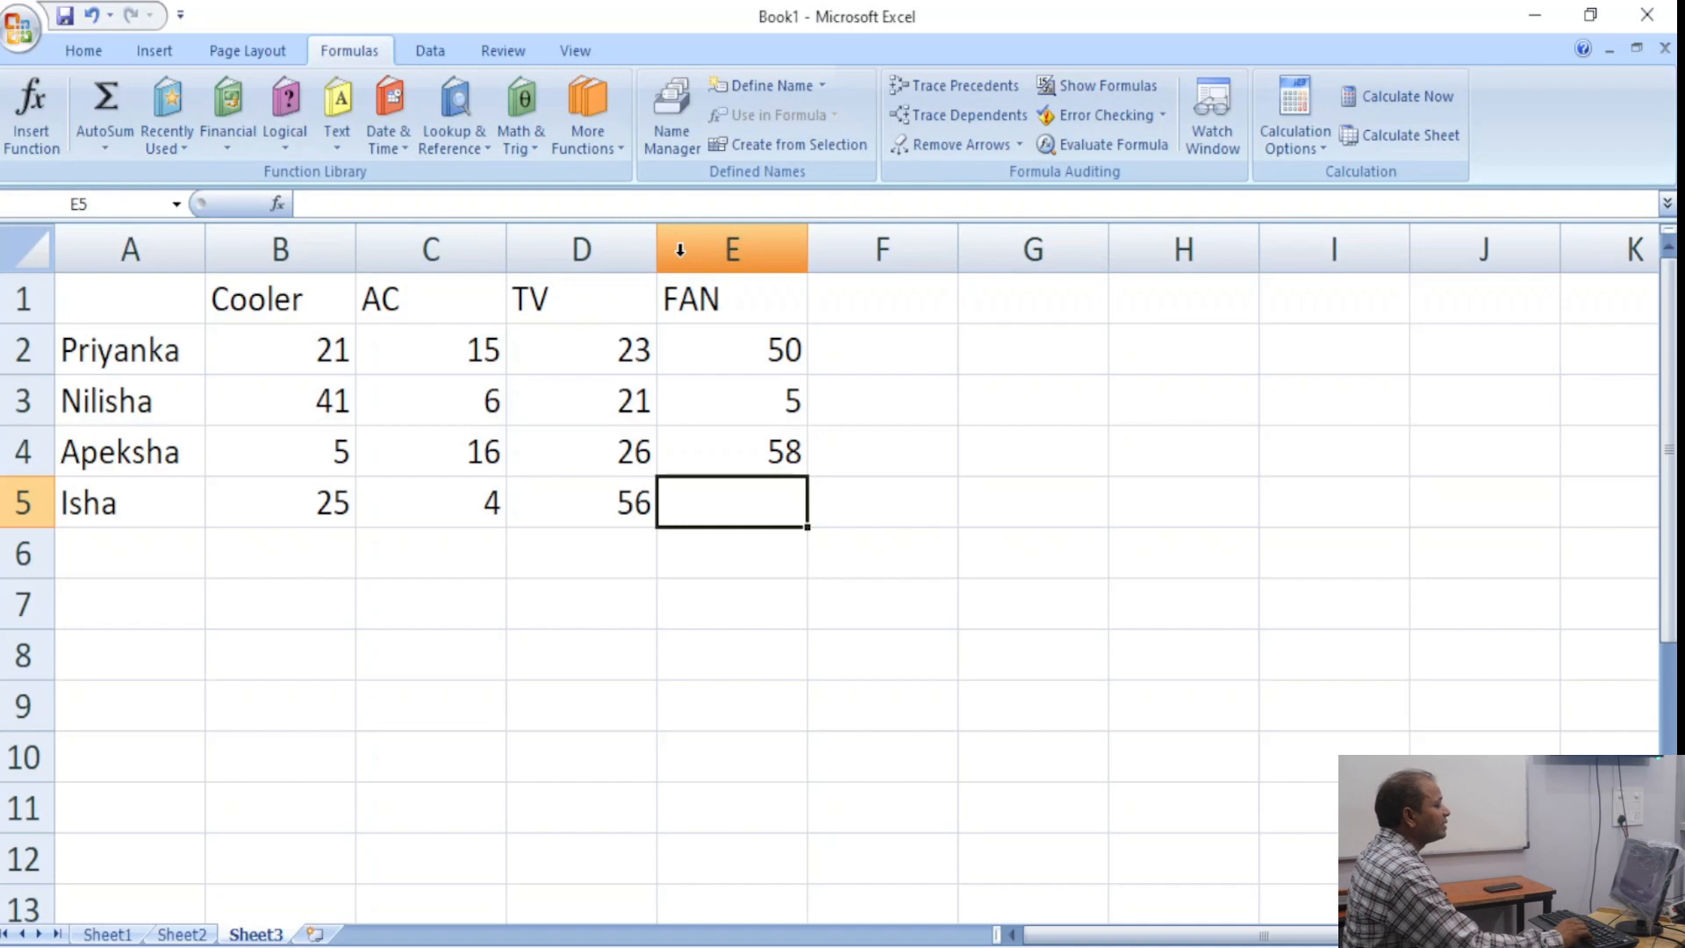
type("25")
key("Right")
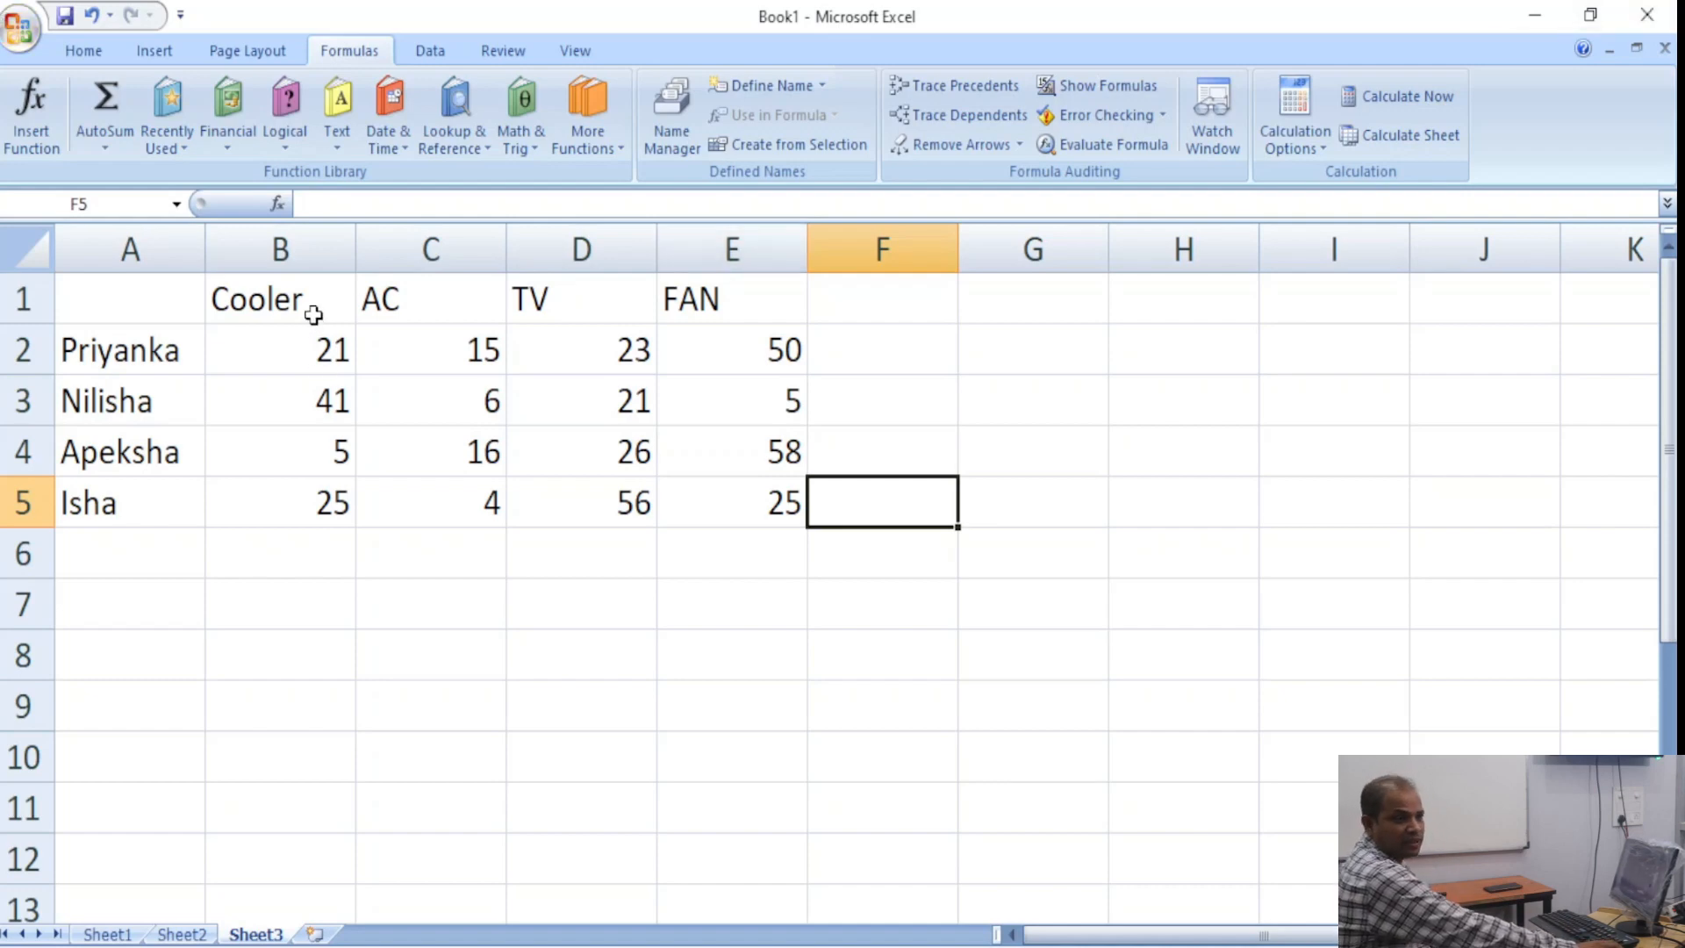
Enter the column heading Total in cell F1, beside the FAN heading.
left_click_drag(161, 297, 744, 497)
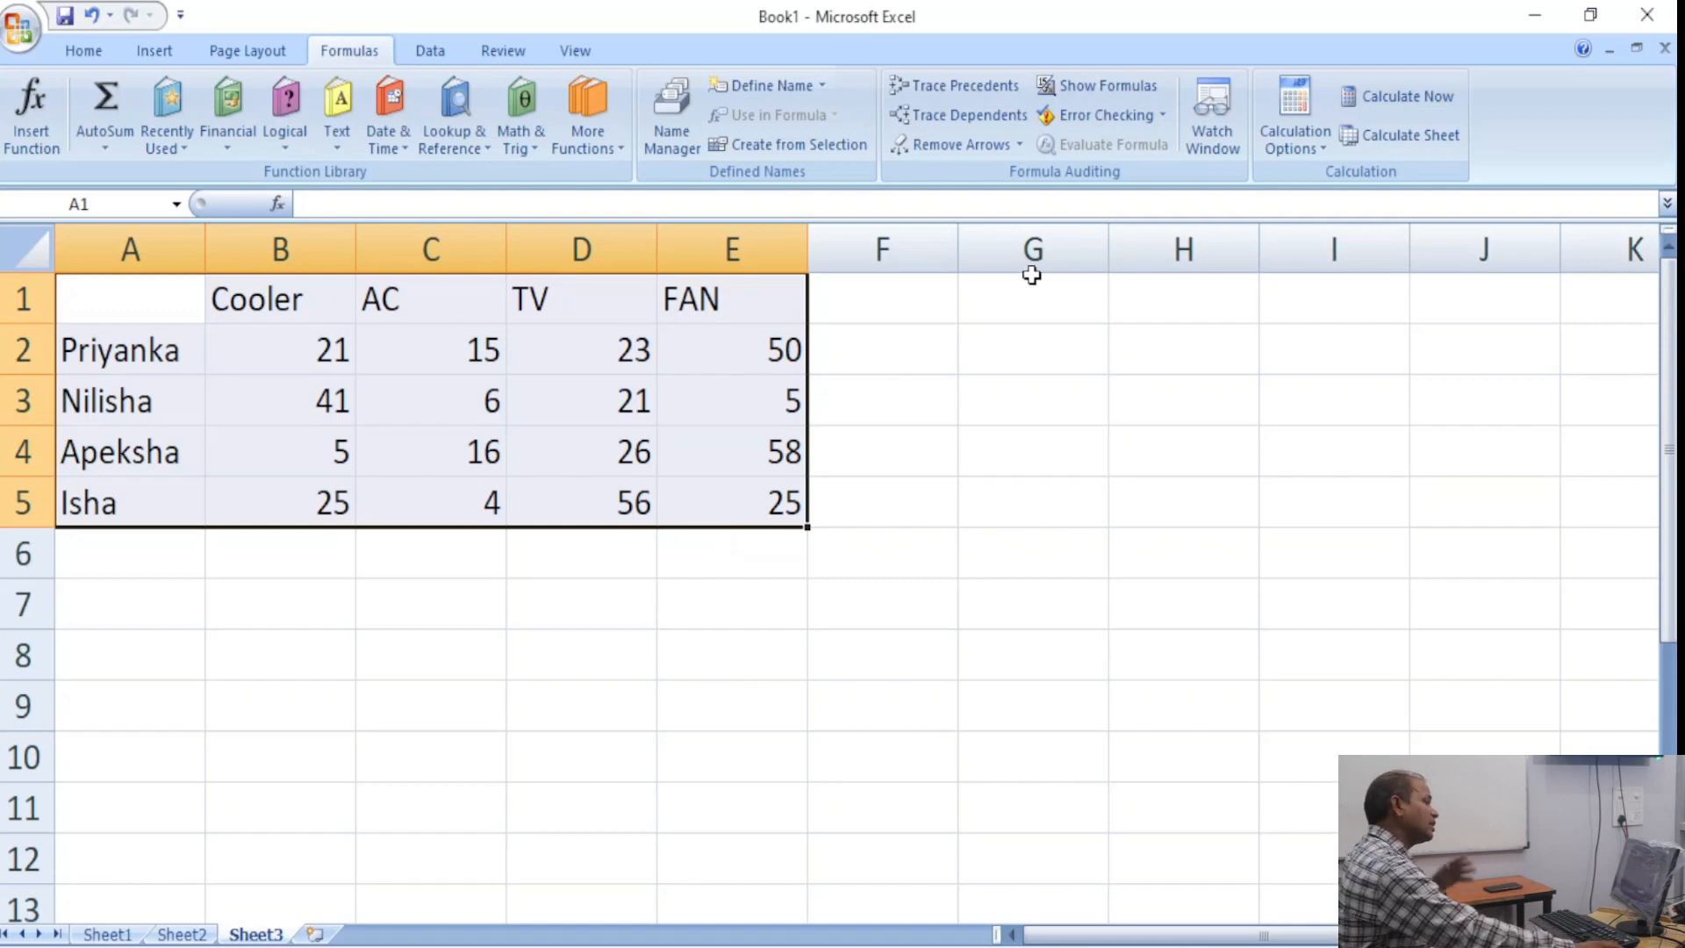
left_click(937, 310)
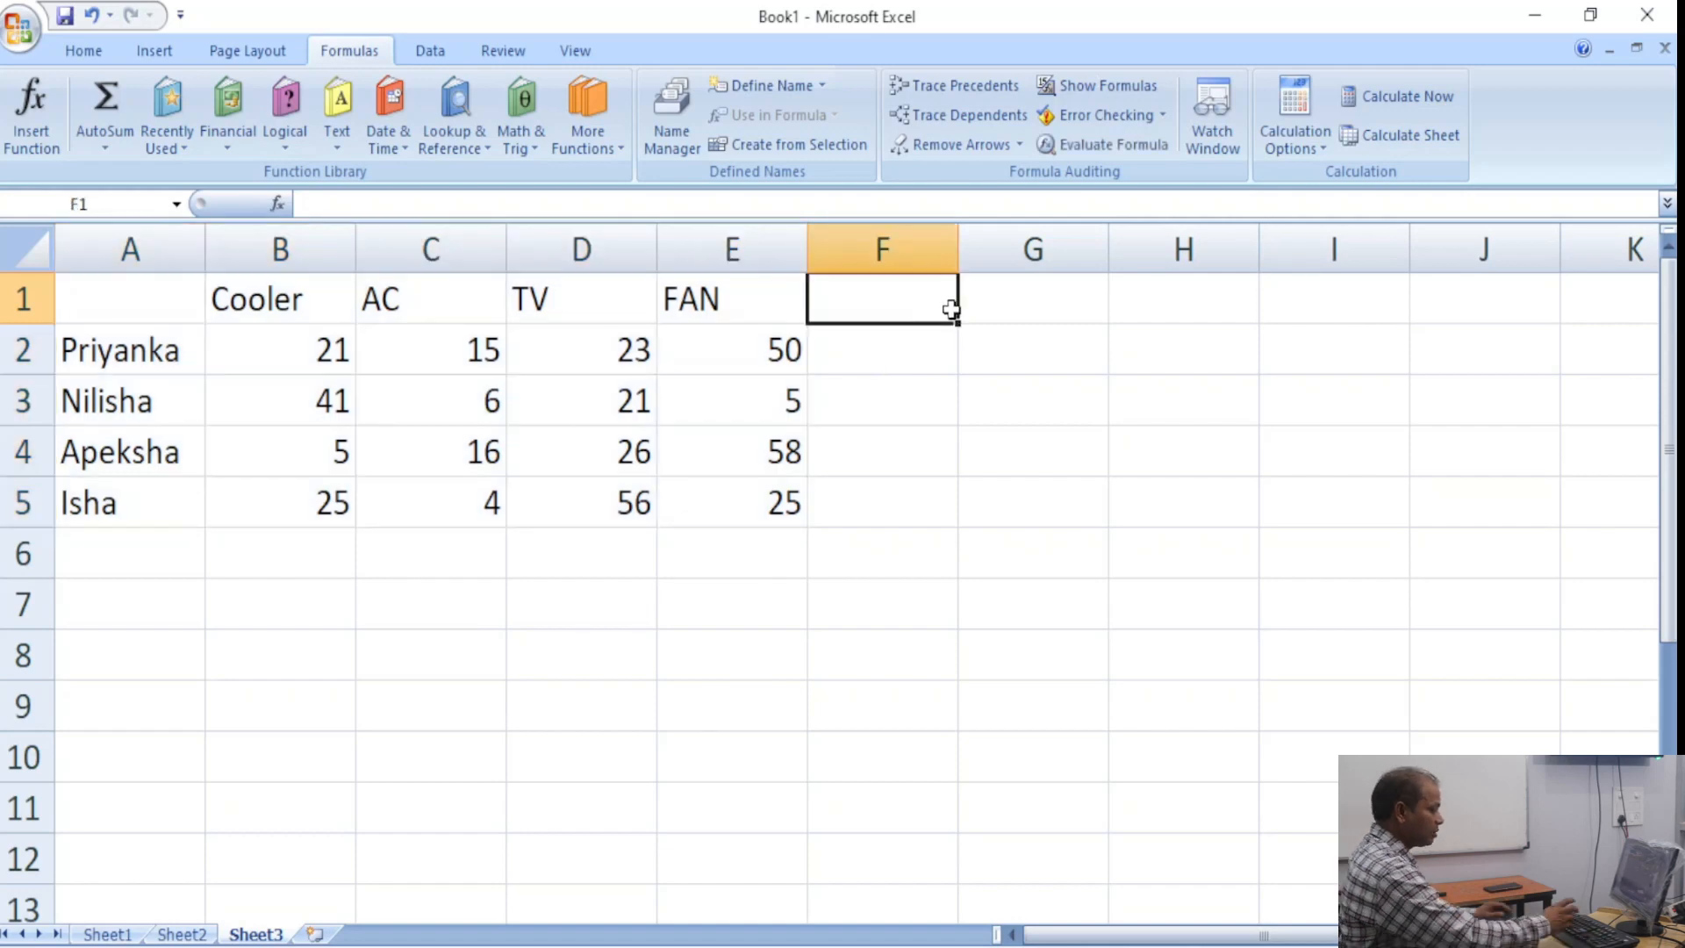
type("TotaL")
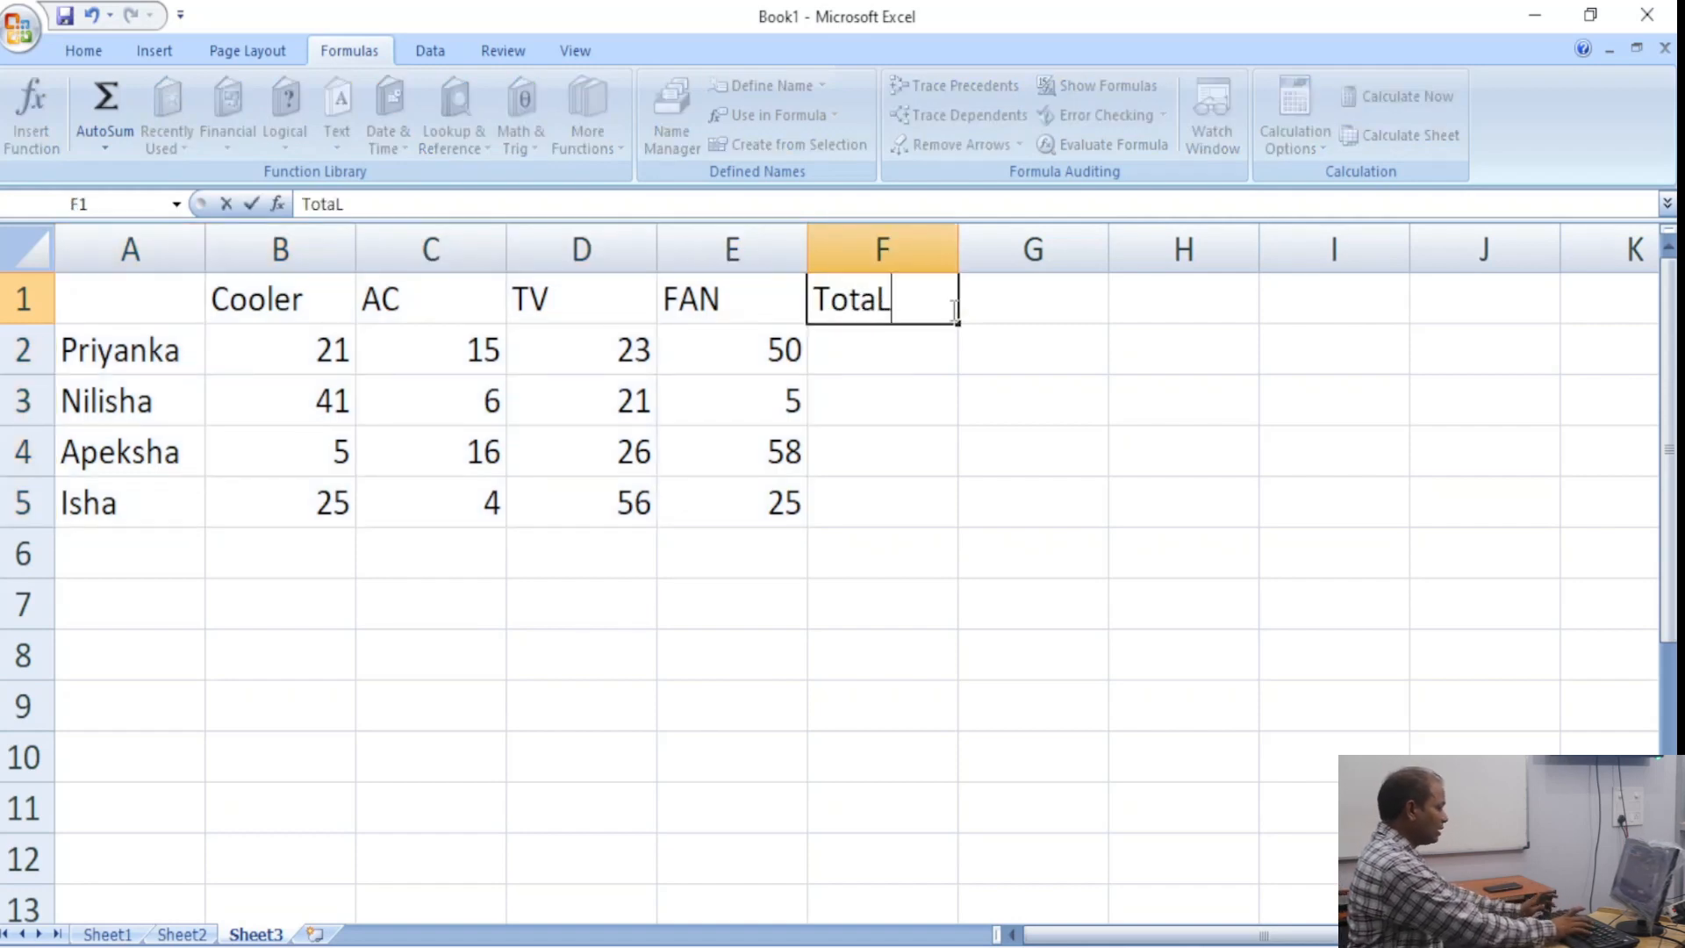
key("BackSpace")
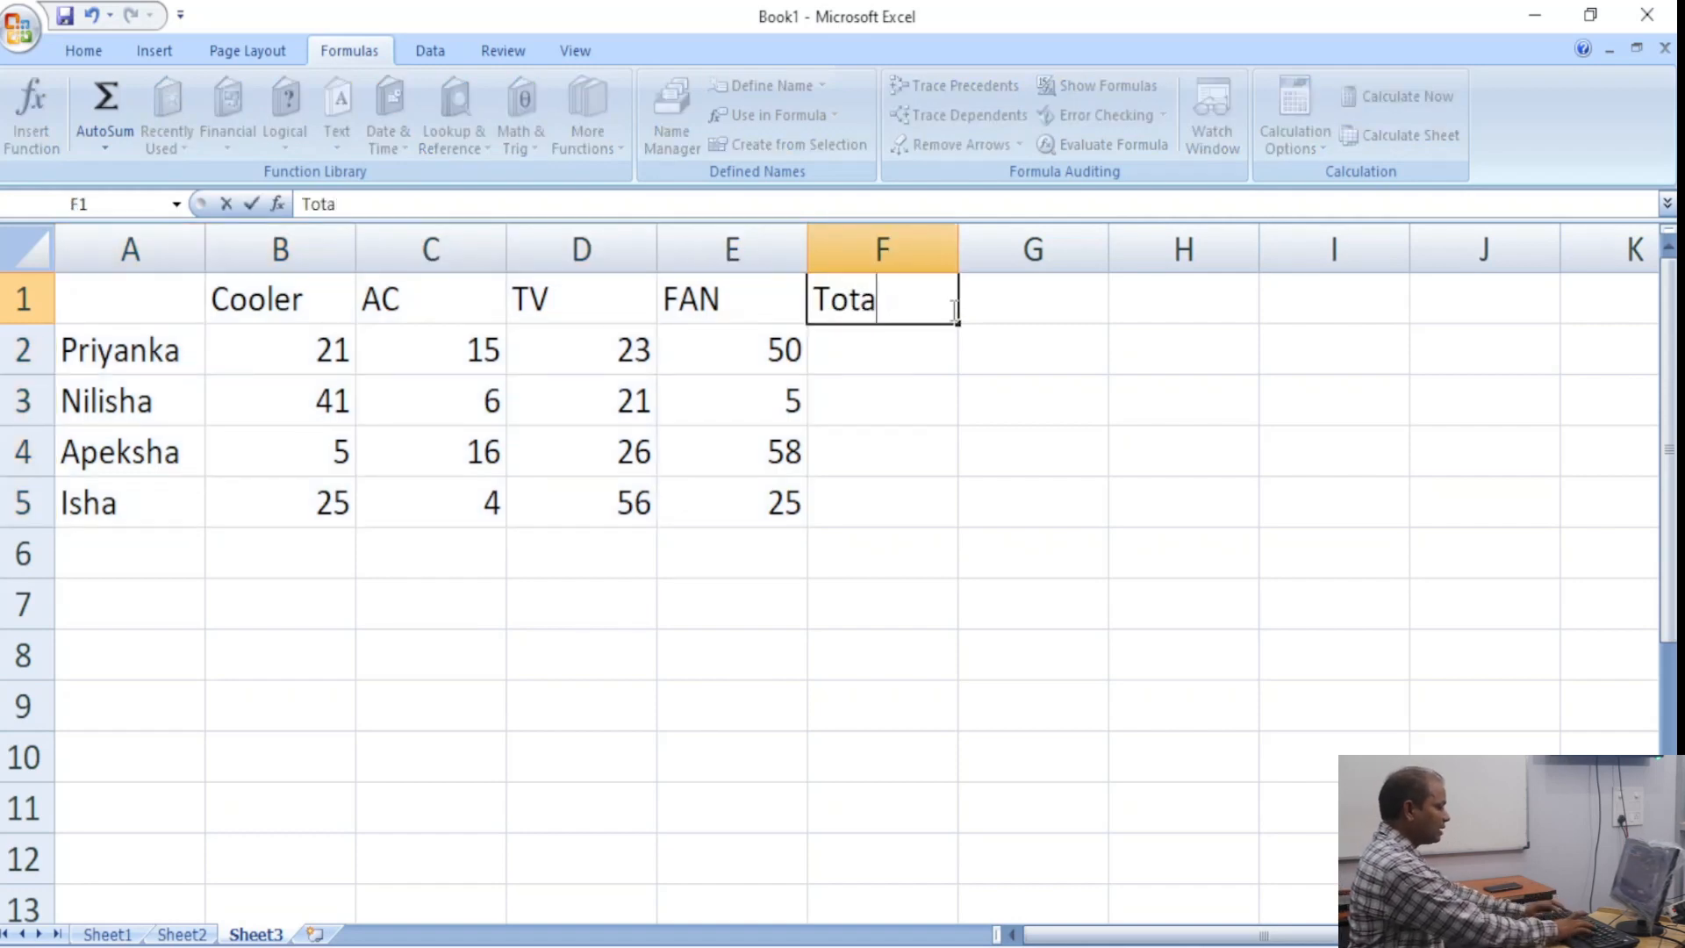
type("l")
key("Return")
Enter the row label Total in cell A6, below the four names.
key("Down")
key("Down")
key("Down")
key("Down")
key("Left")
key("Left")
key("Left")
key("Left")
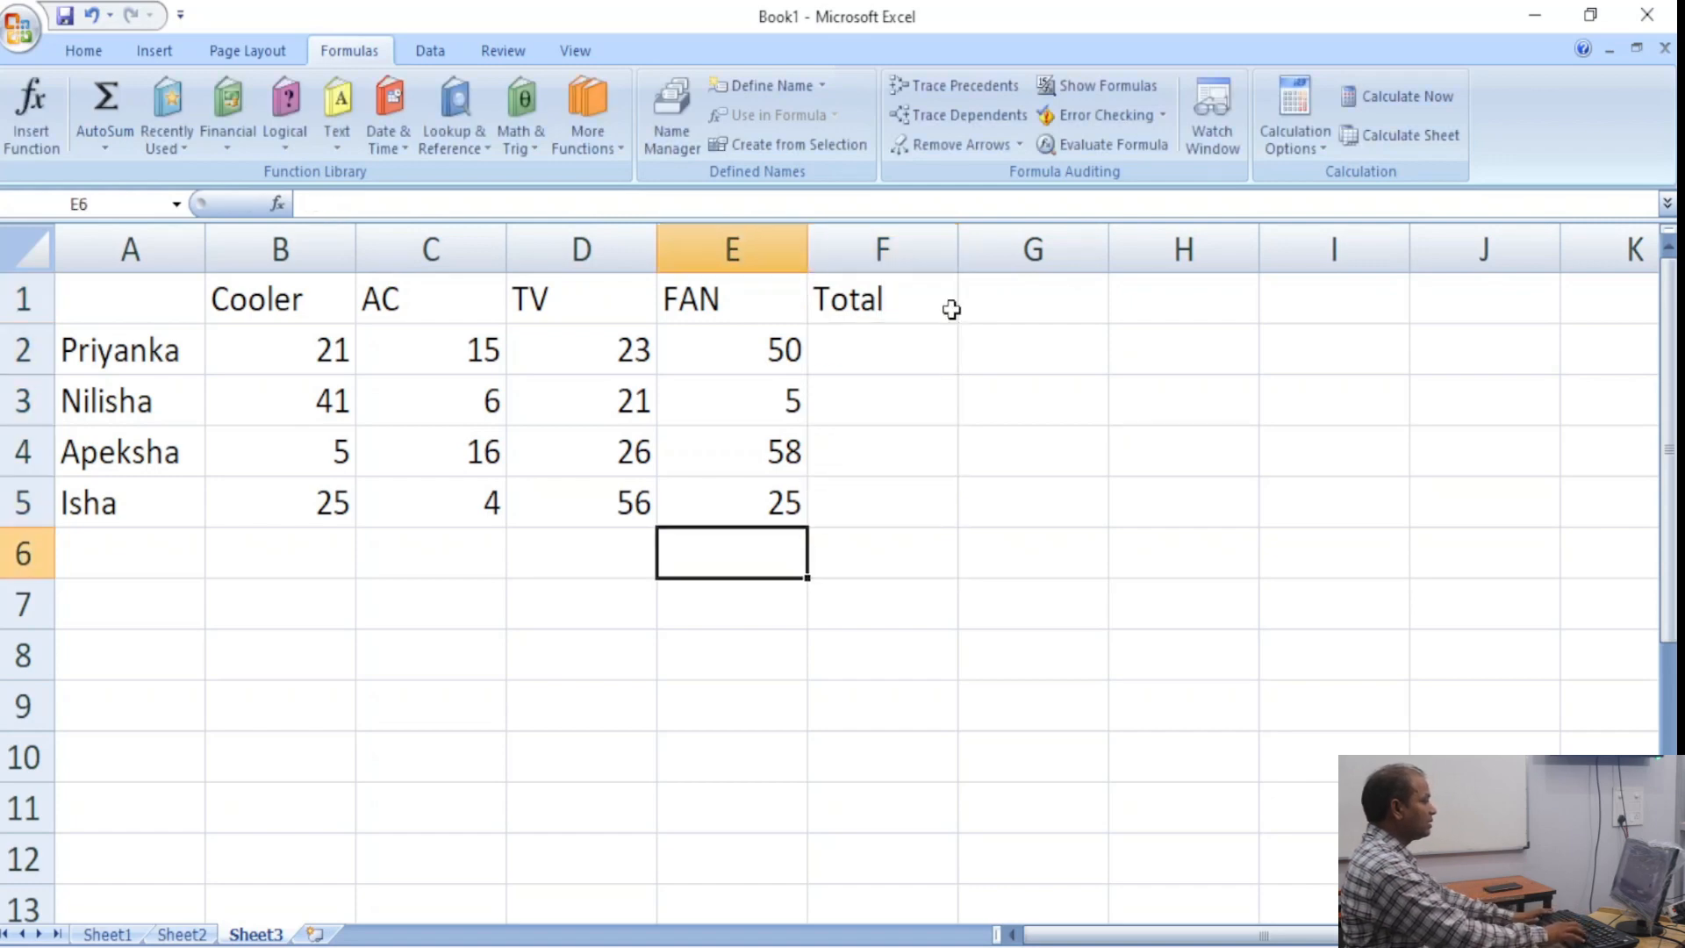
key("Left")
type("Y")
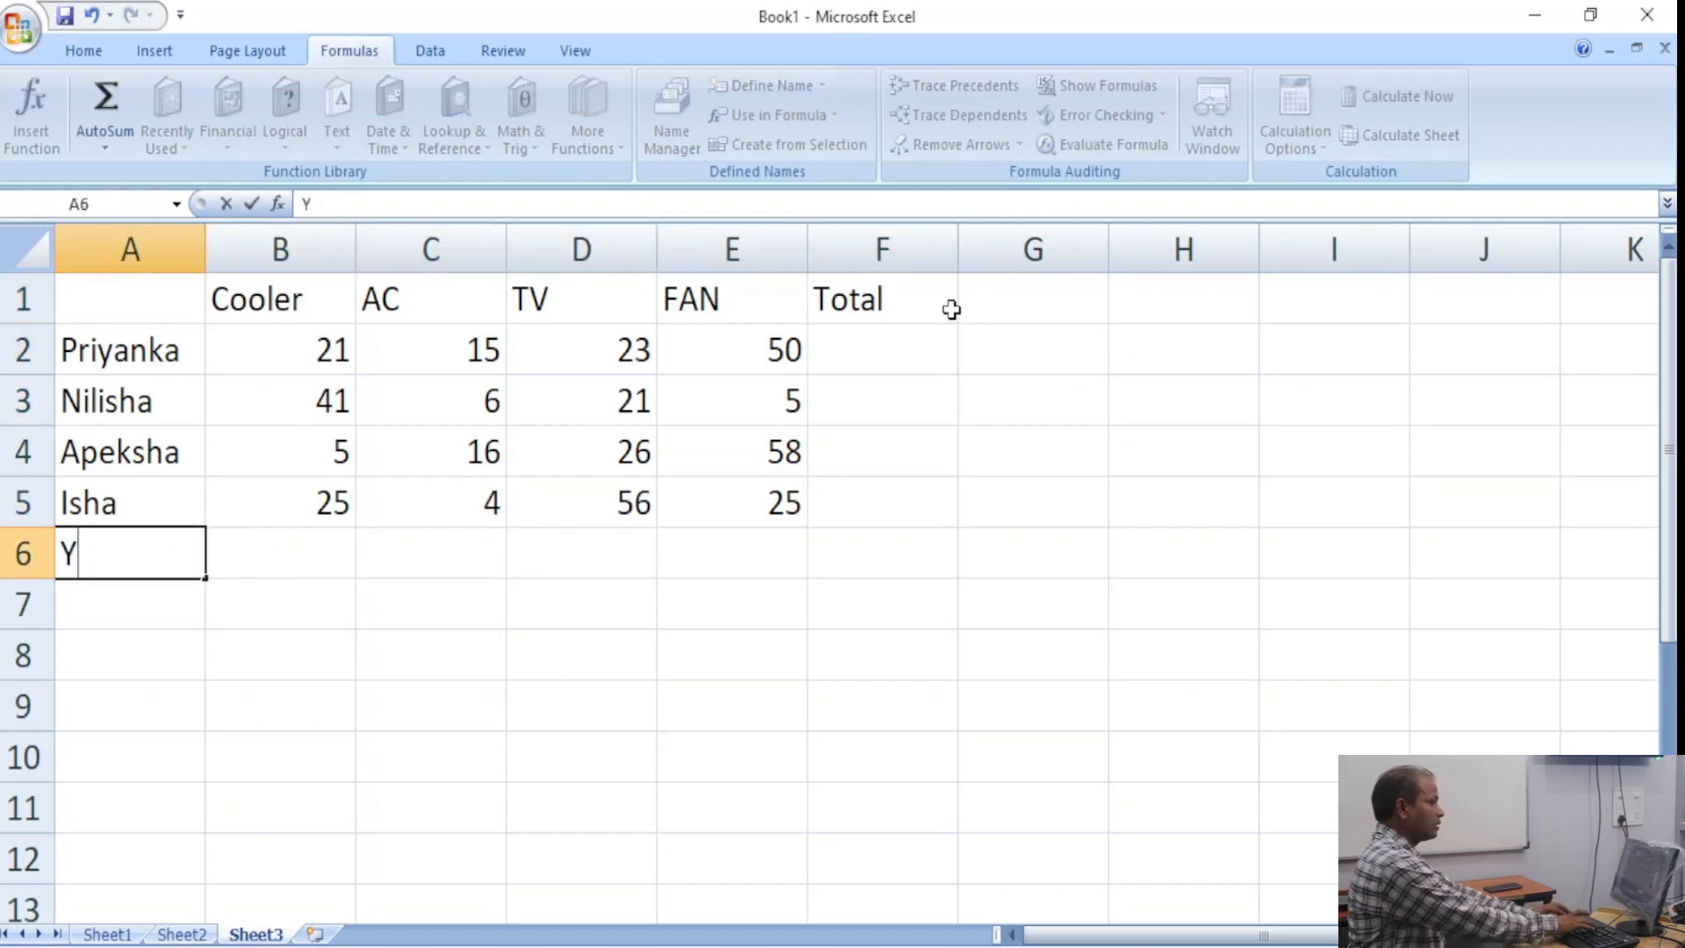
key("BackSpace")
type("Total")
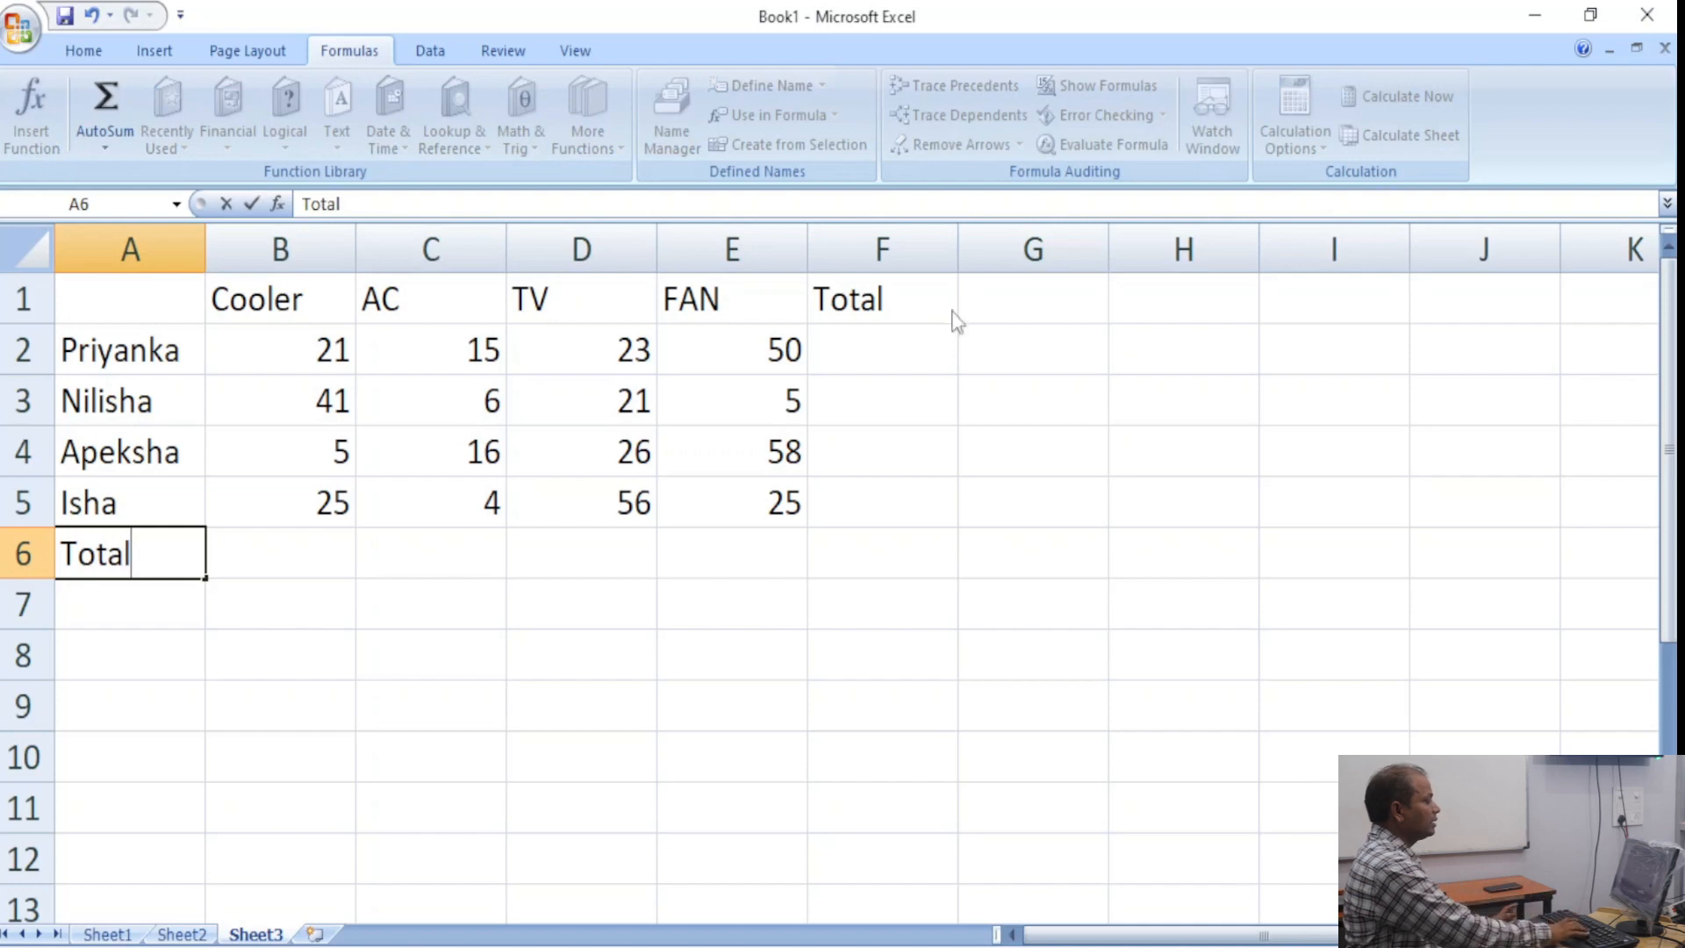
key("Return")
Format the Total row, cells A6 through E6, with red font colour and bold.
key("Up")
key("shift+space")
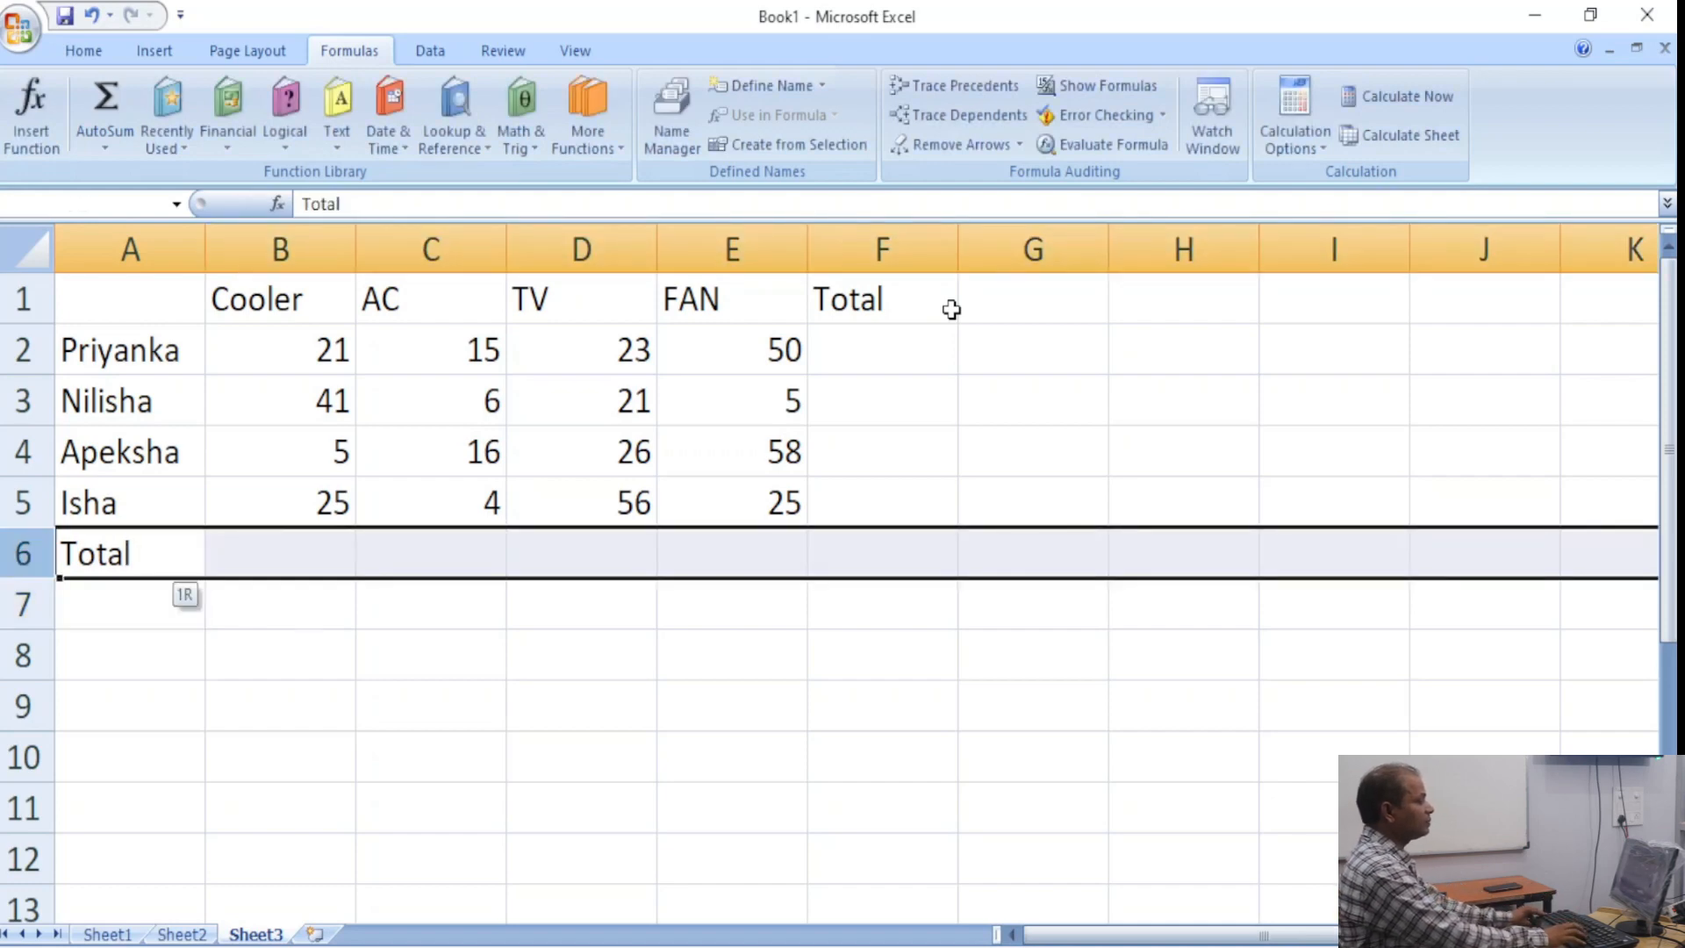
key("shift+Left")
key("shift+Left")
key("ctrl+shift+Left")
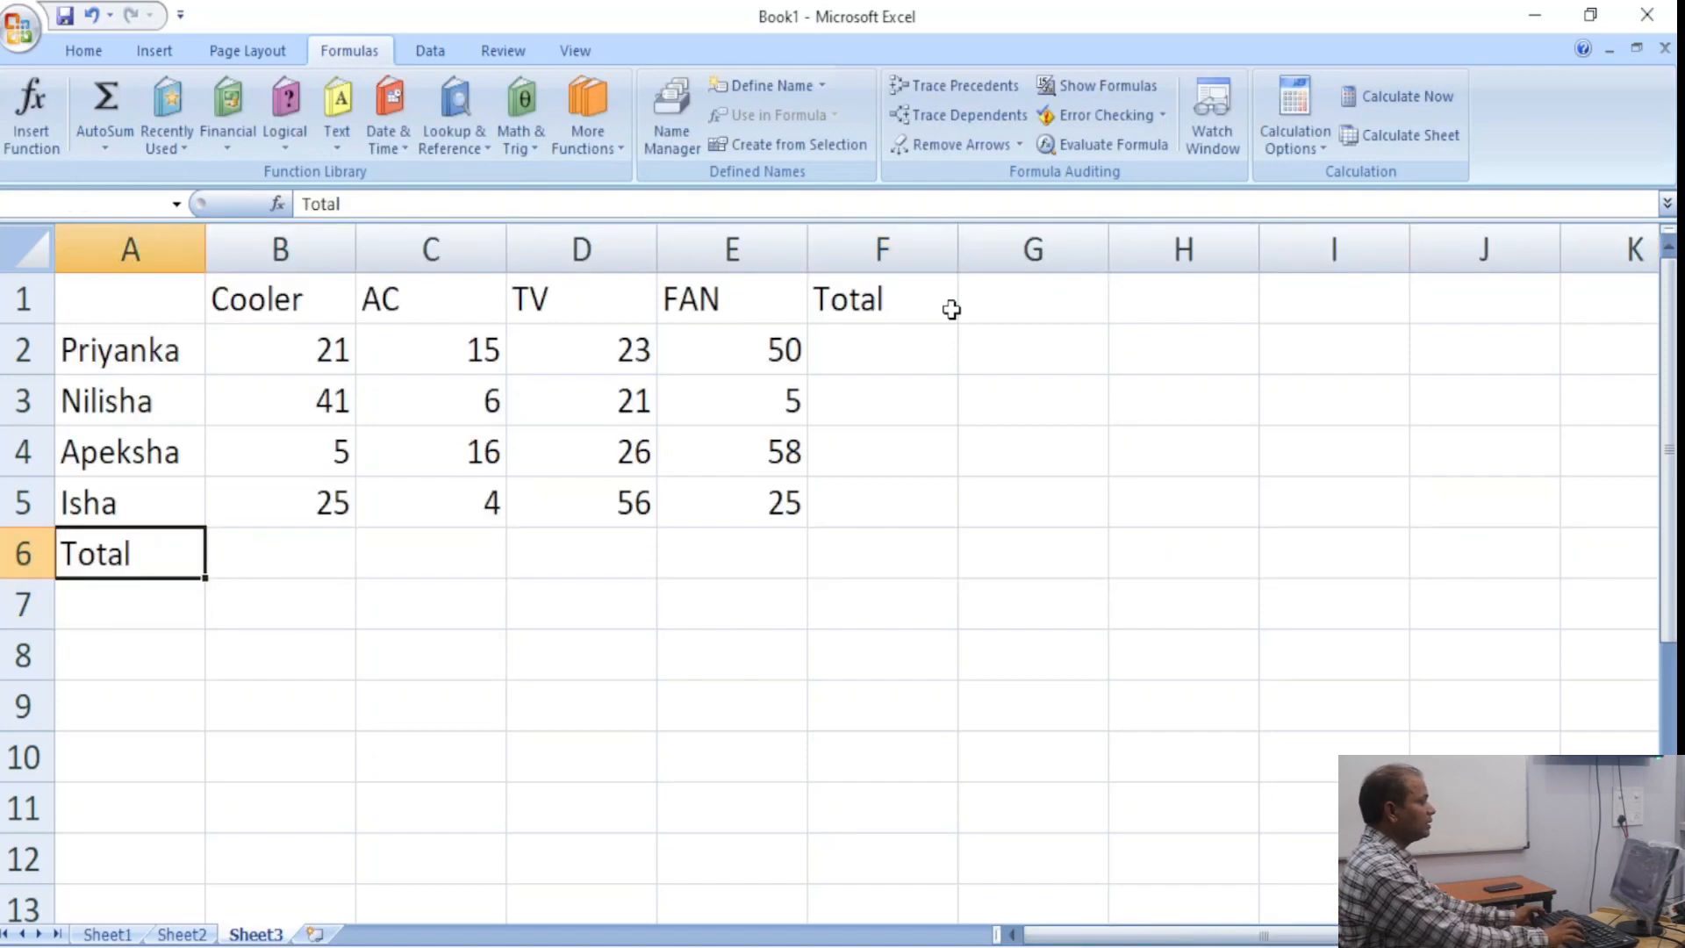
key("shift+Right")
key("shift+Right")
key("shift+Right")
key("shift+Right")
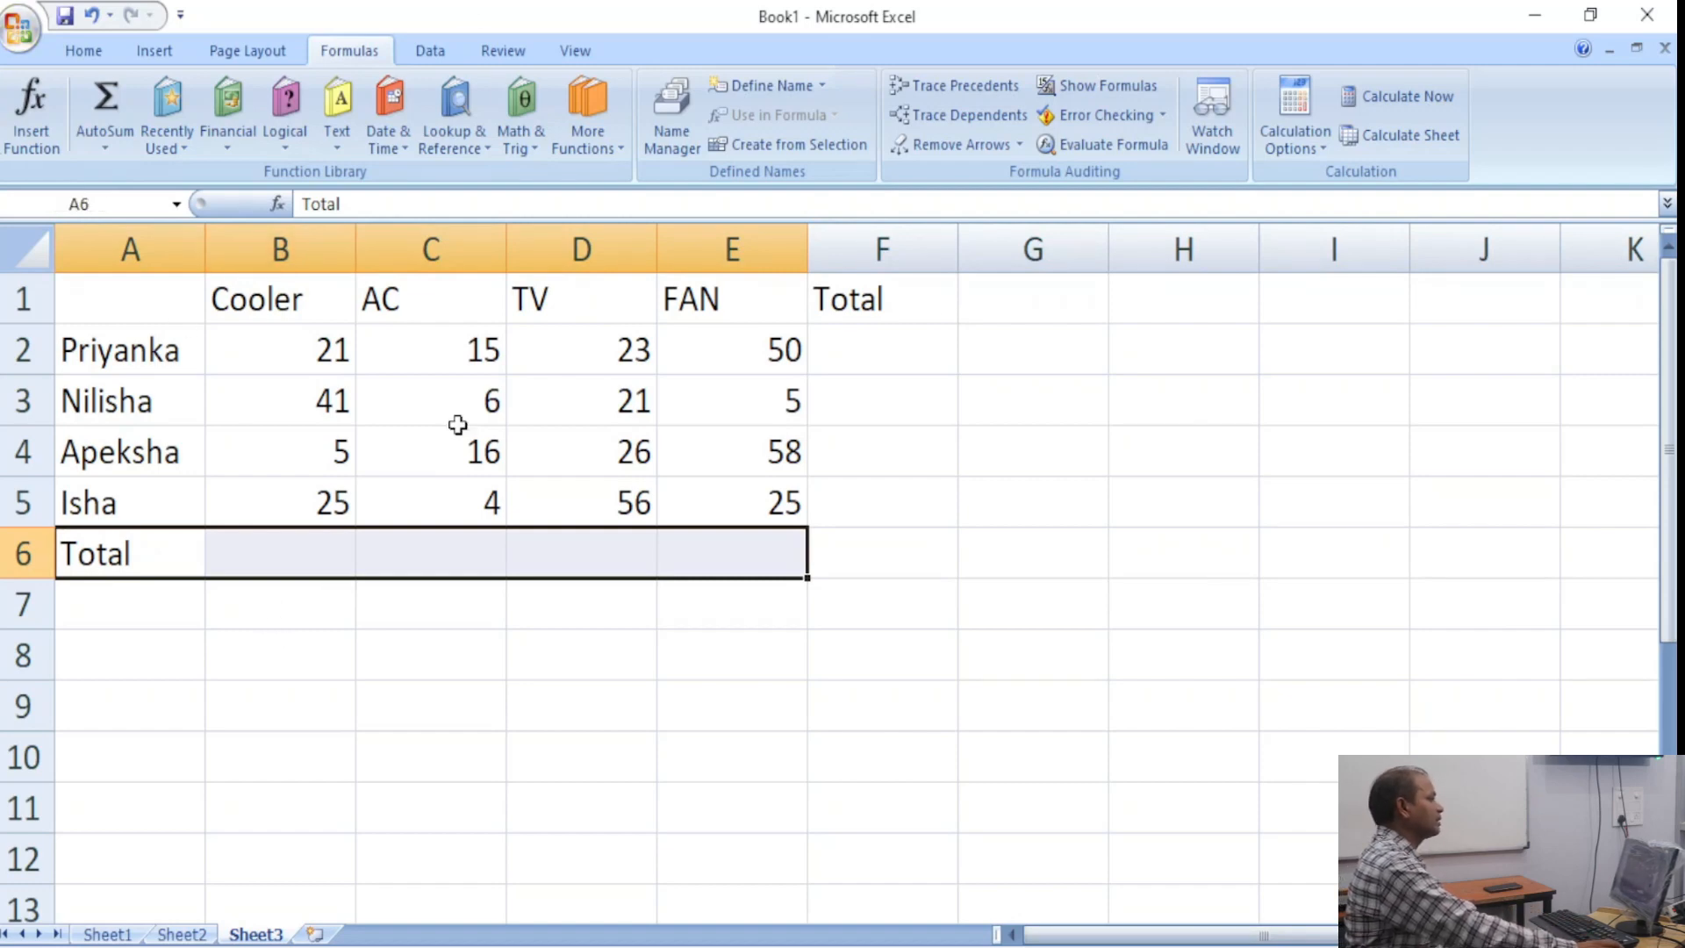
left_click(83, 52)
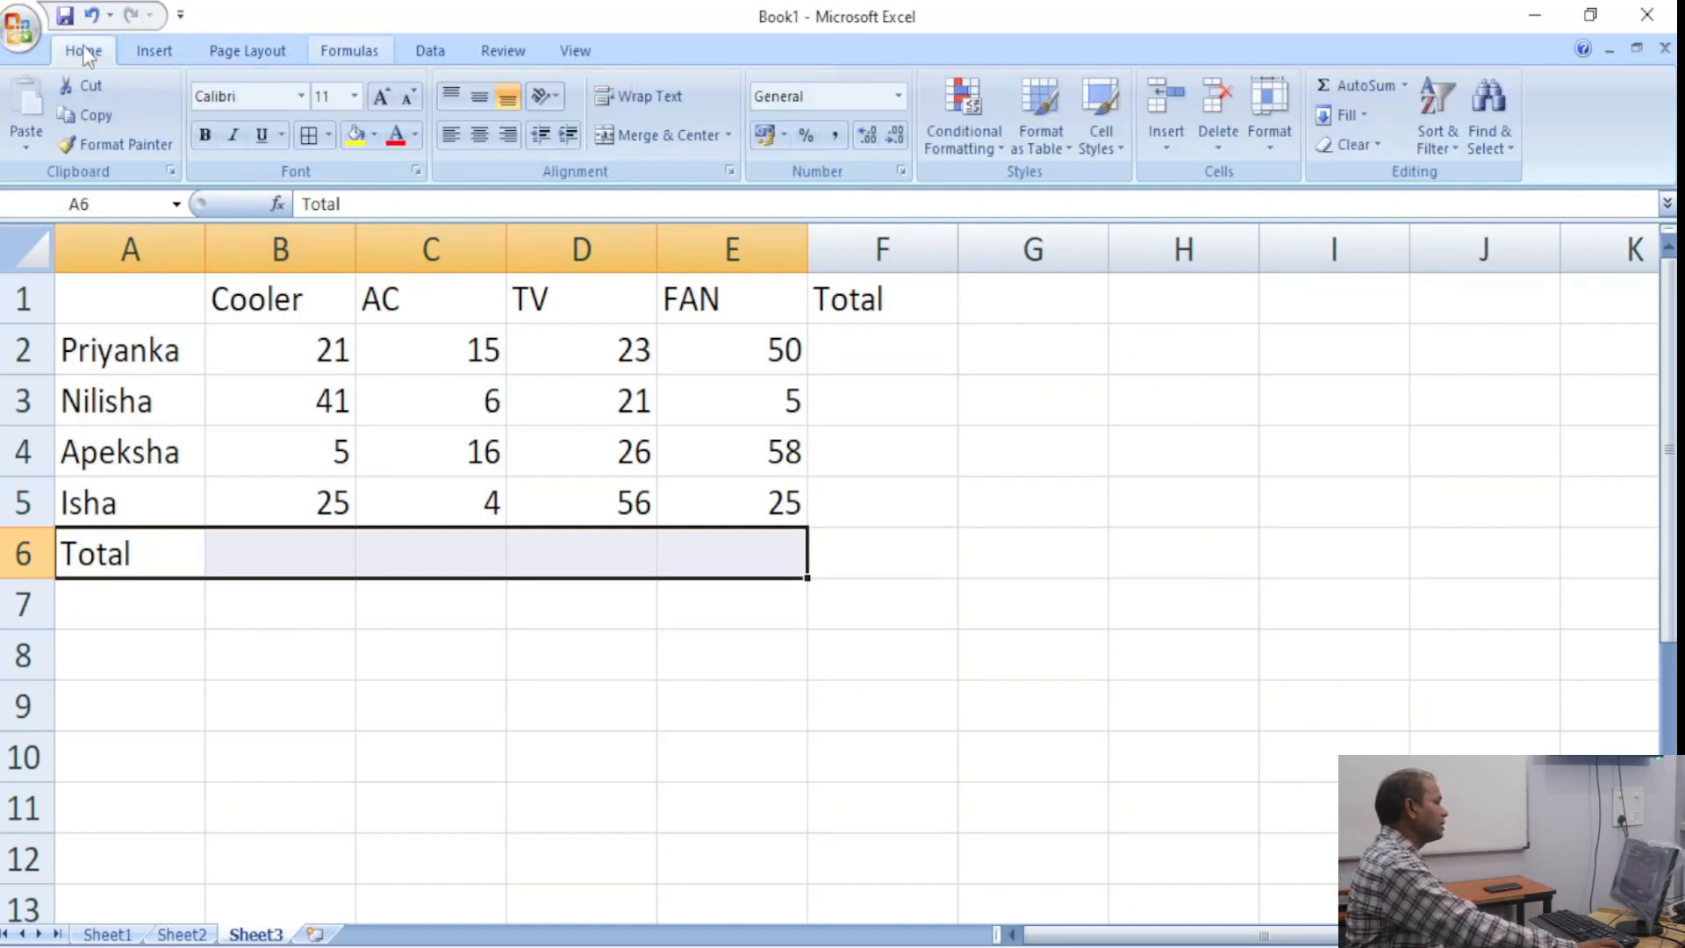
left_click(396, 137)
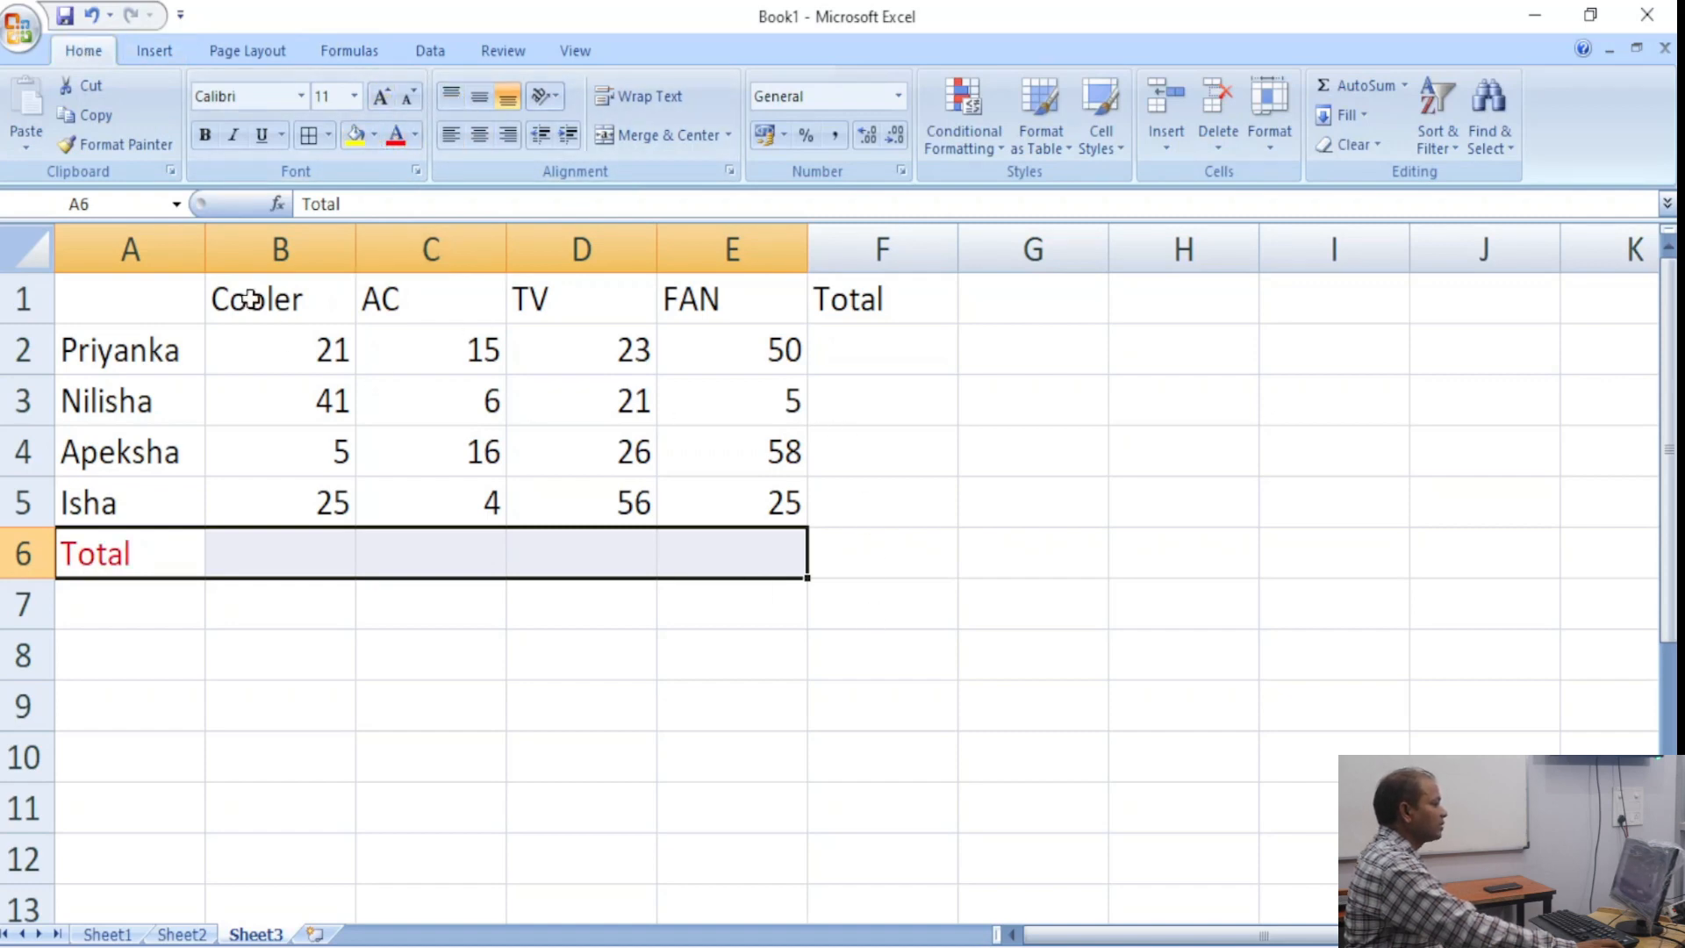
left_click(206, 136)
Format the Total column, cells F1 through F5, with bold and red font colour.
left_click(884, 337)
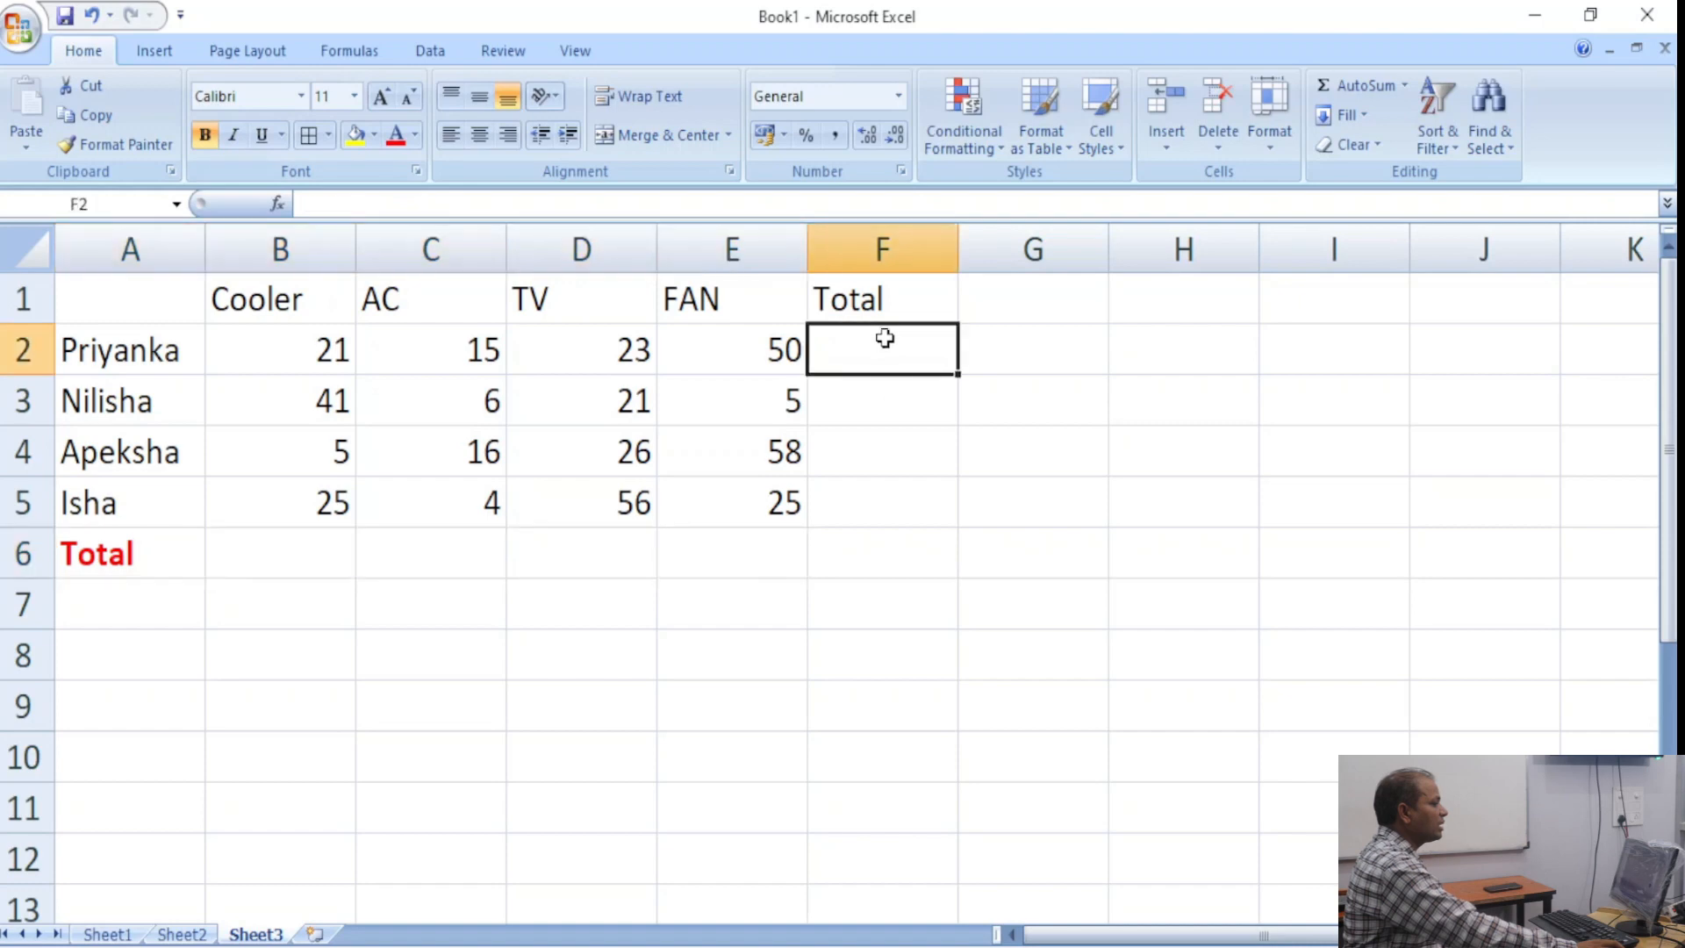
left_click_drag(884, 338, 896, 478)
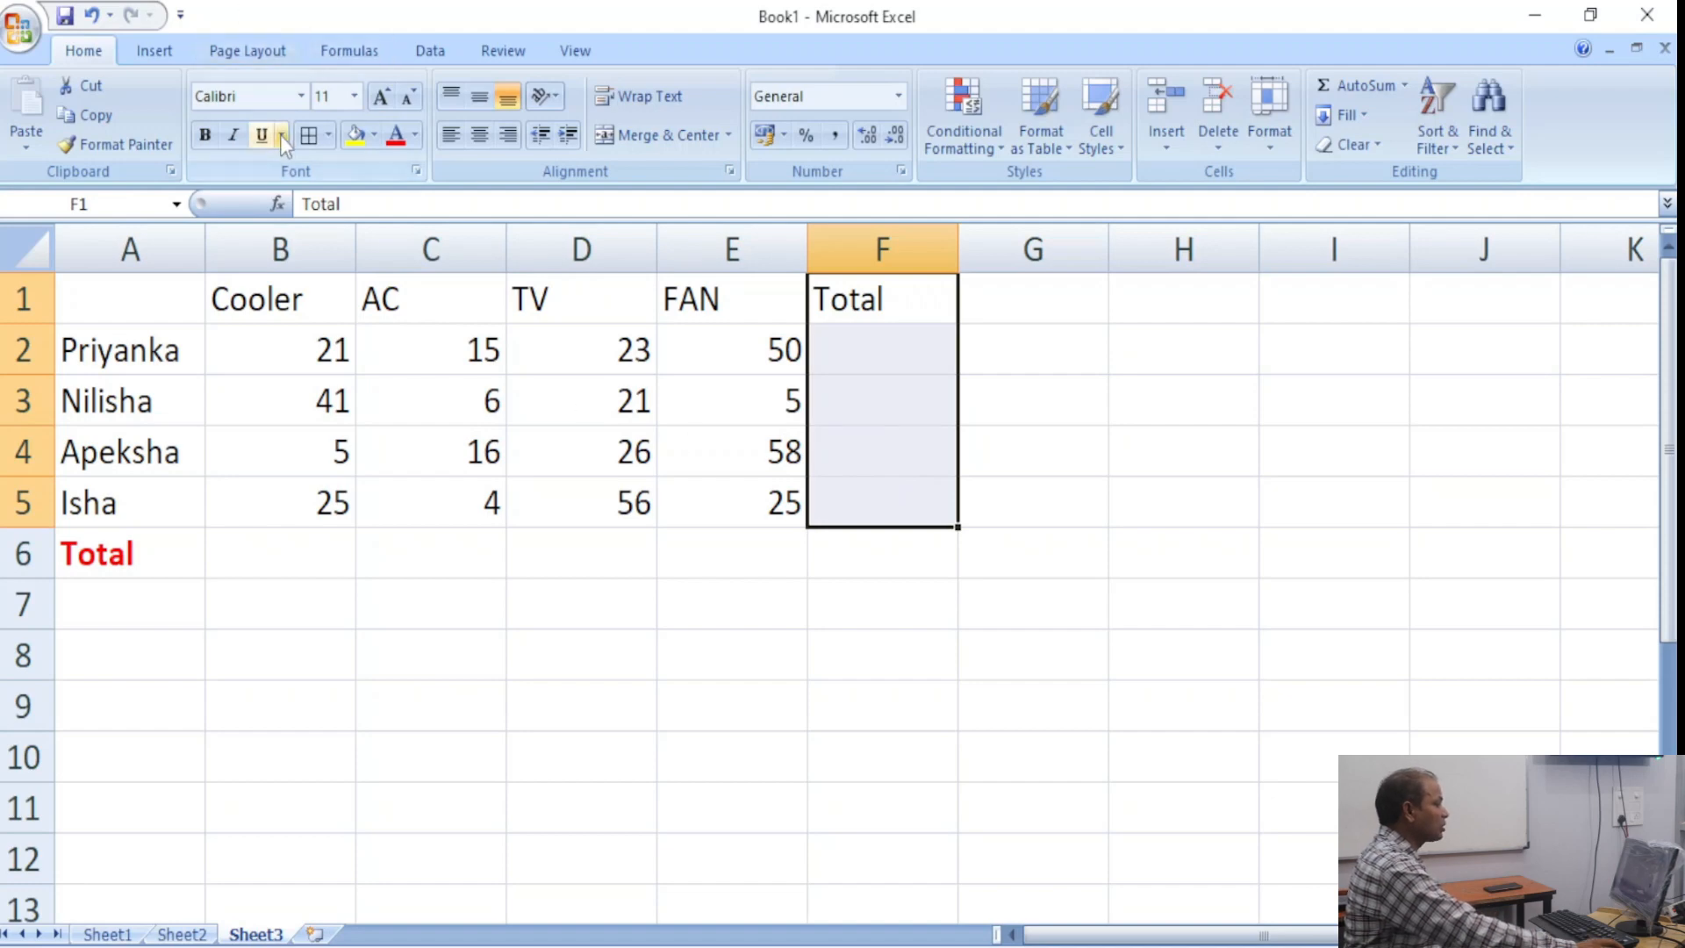
left_click(205, 134)
left_click(394, 134)
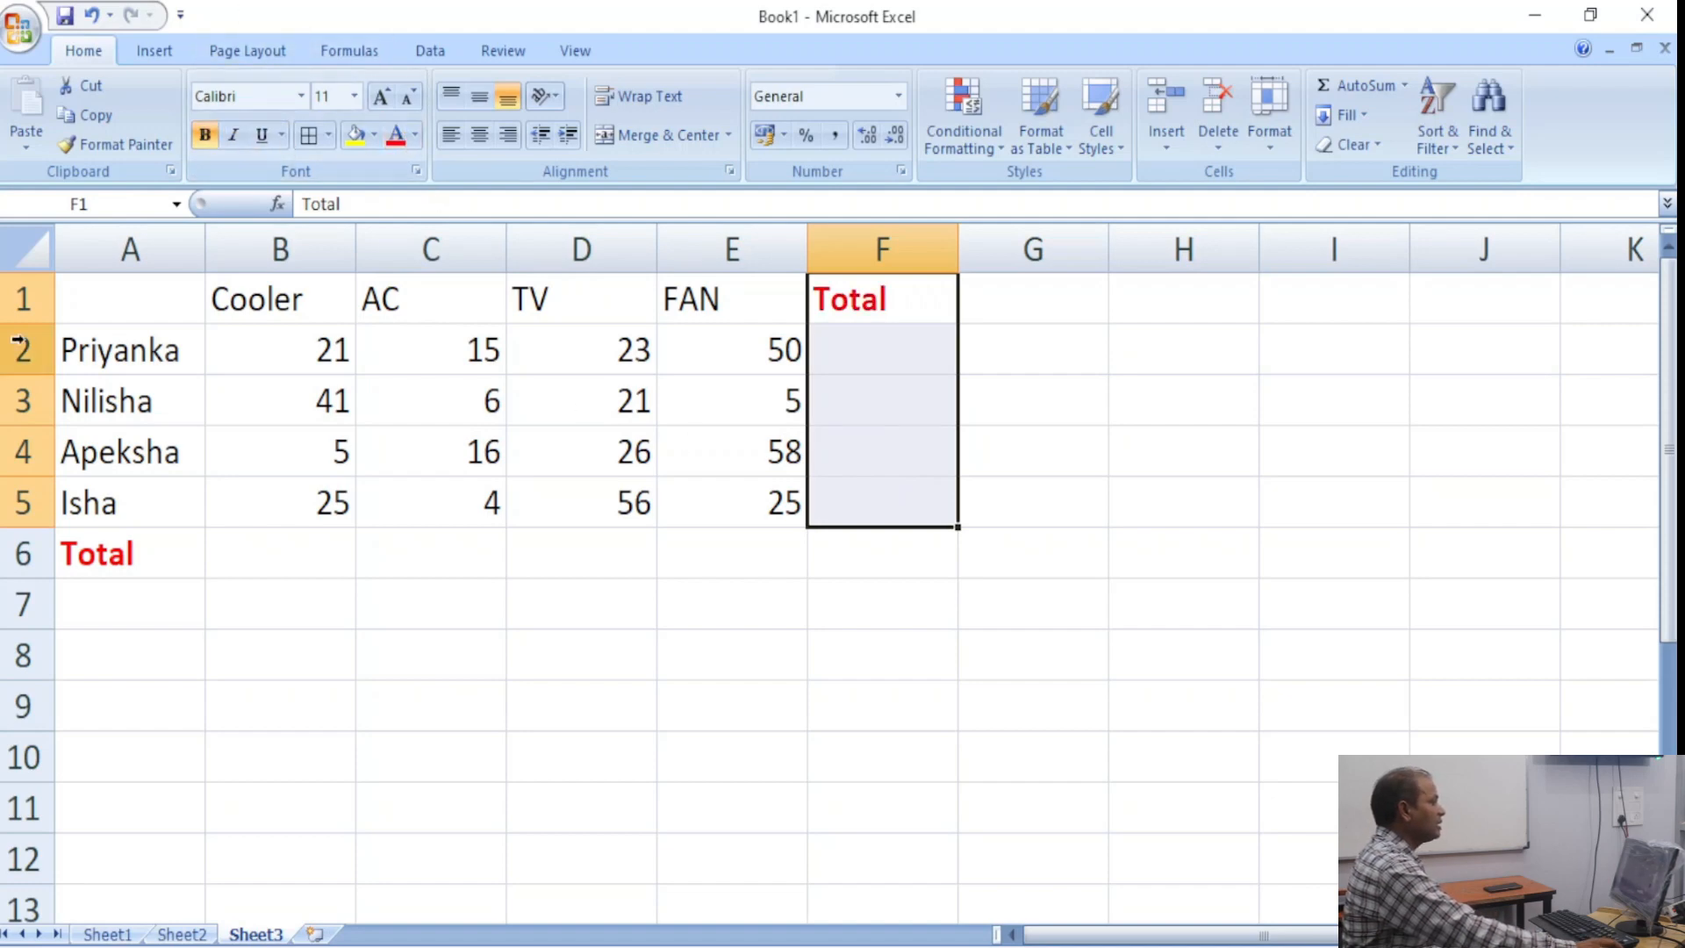
Apply borders to all cells of the table range A1:F6.
left_click_drag(83, 308, 876, 549)
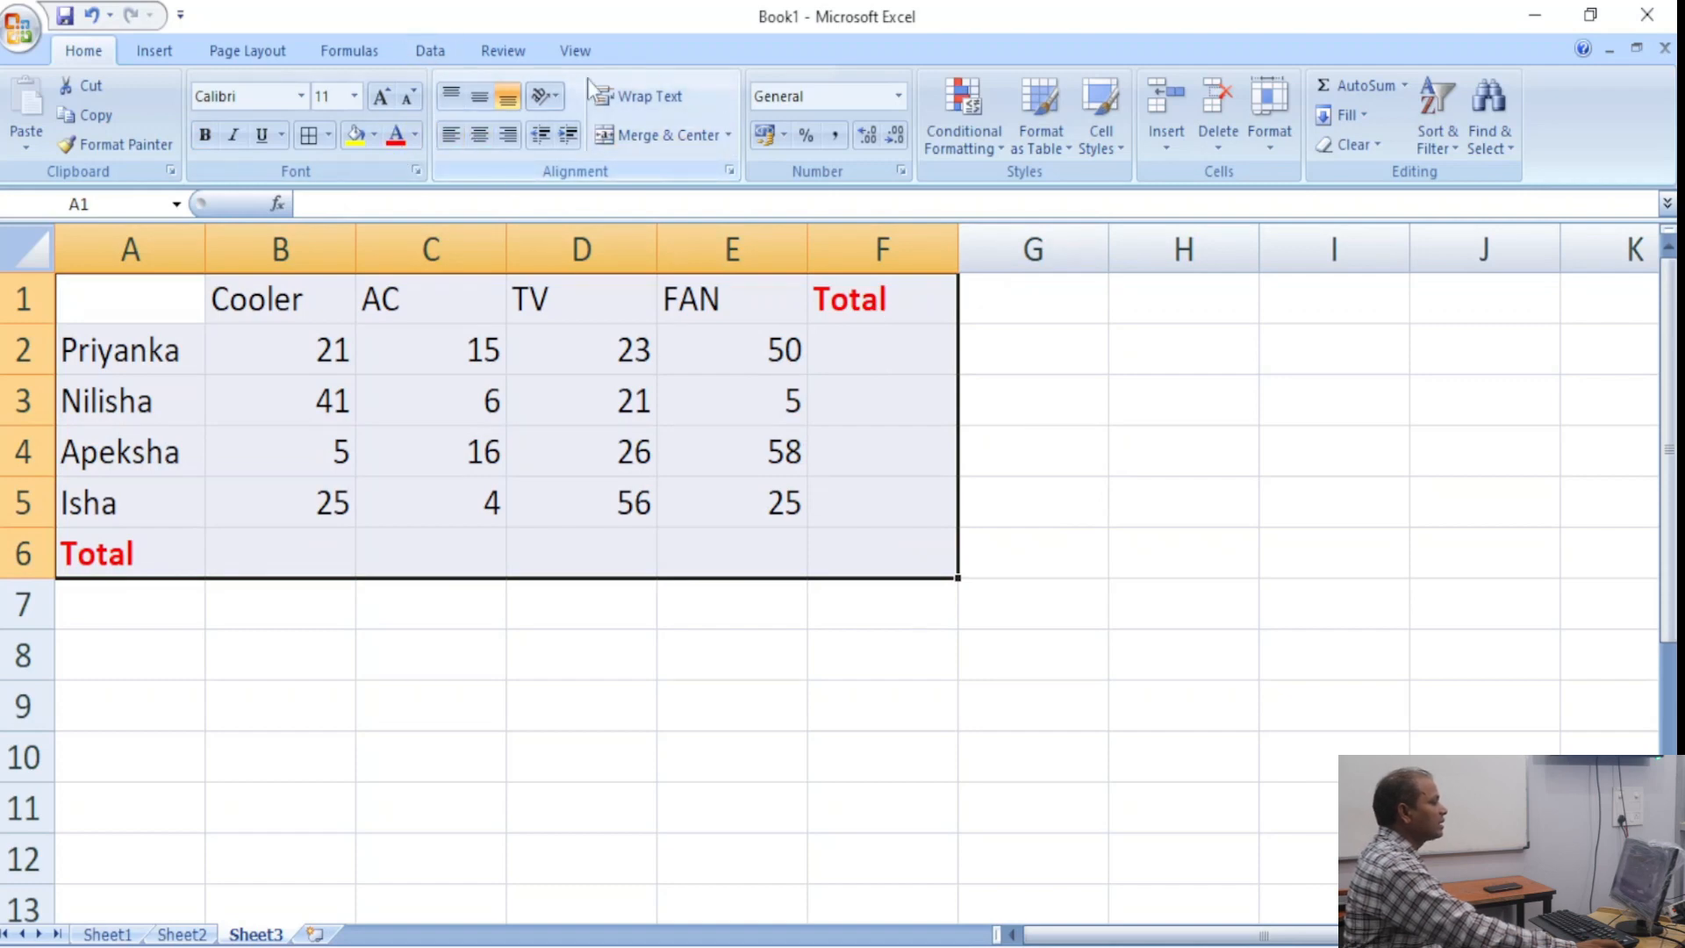
left_click(309, 134)
left_click(572, 783)
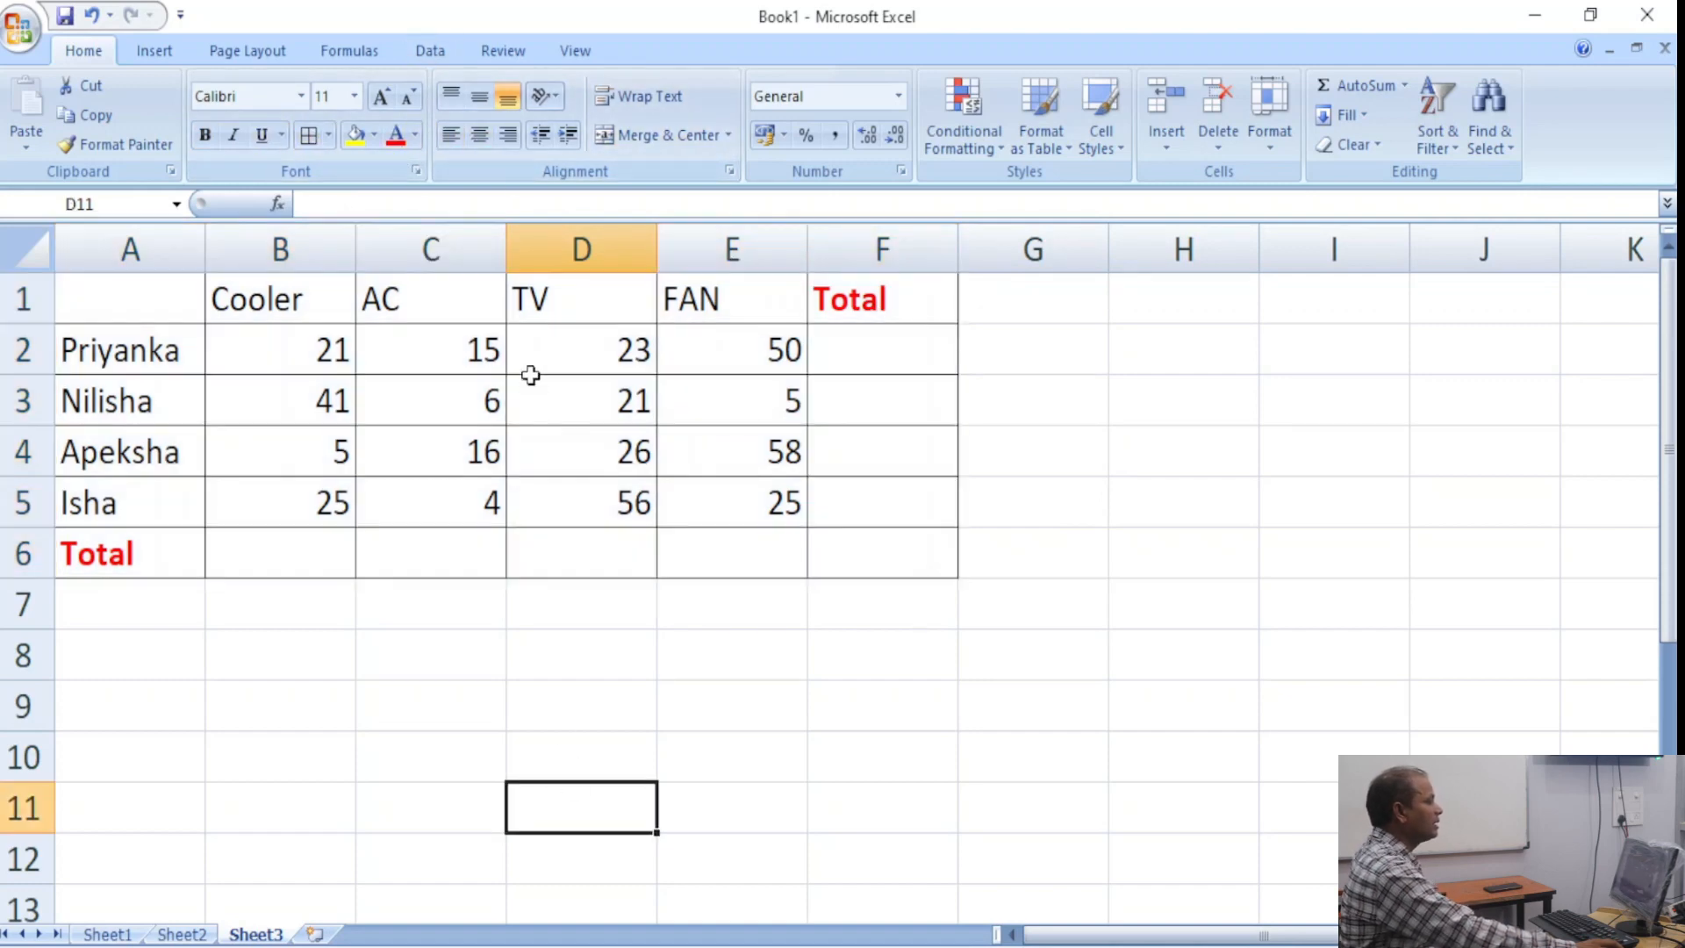
Make the product headings in A1:E1 and the four names in A2:A5 bold.
left_click_drag(161, 297, 693, 289)
left_click(207, 139)
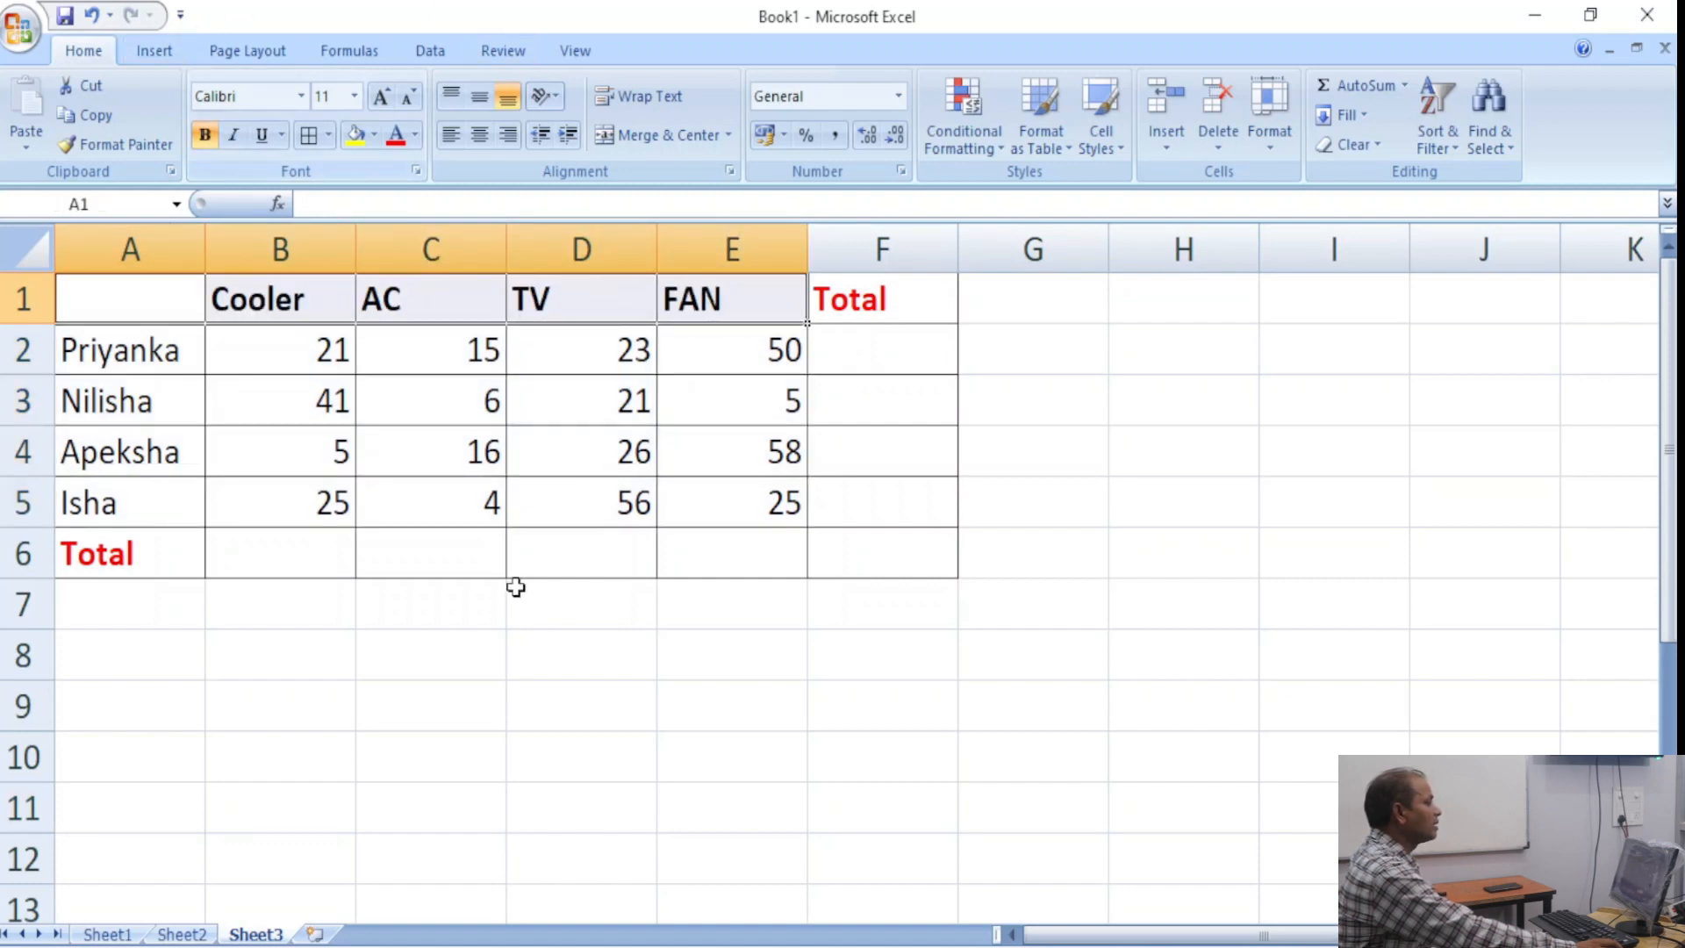
left_click(515, 587)
left_click_drag(133, 332, 143, 503)
left_click(205, 135)
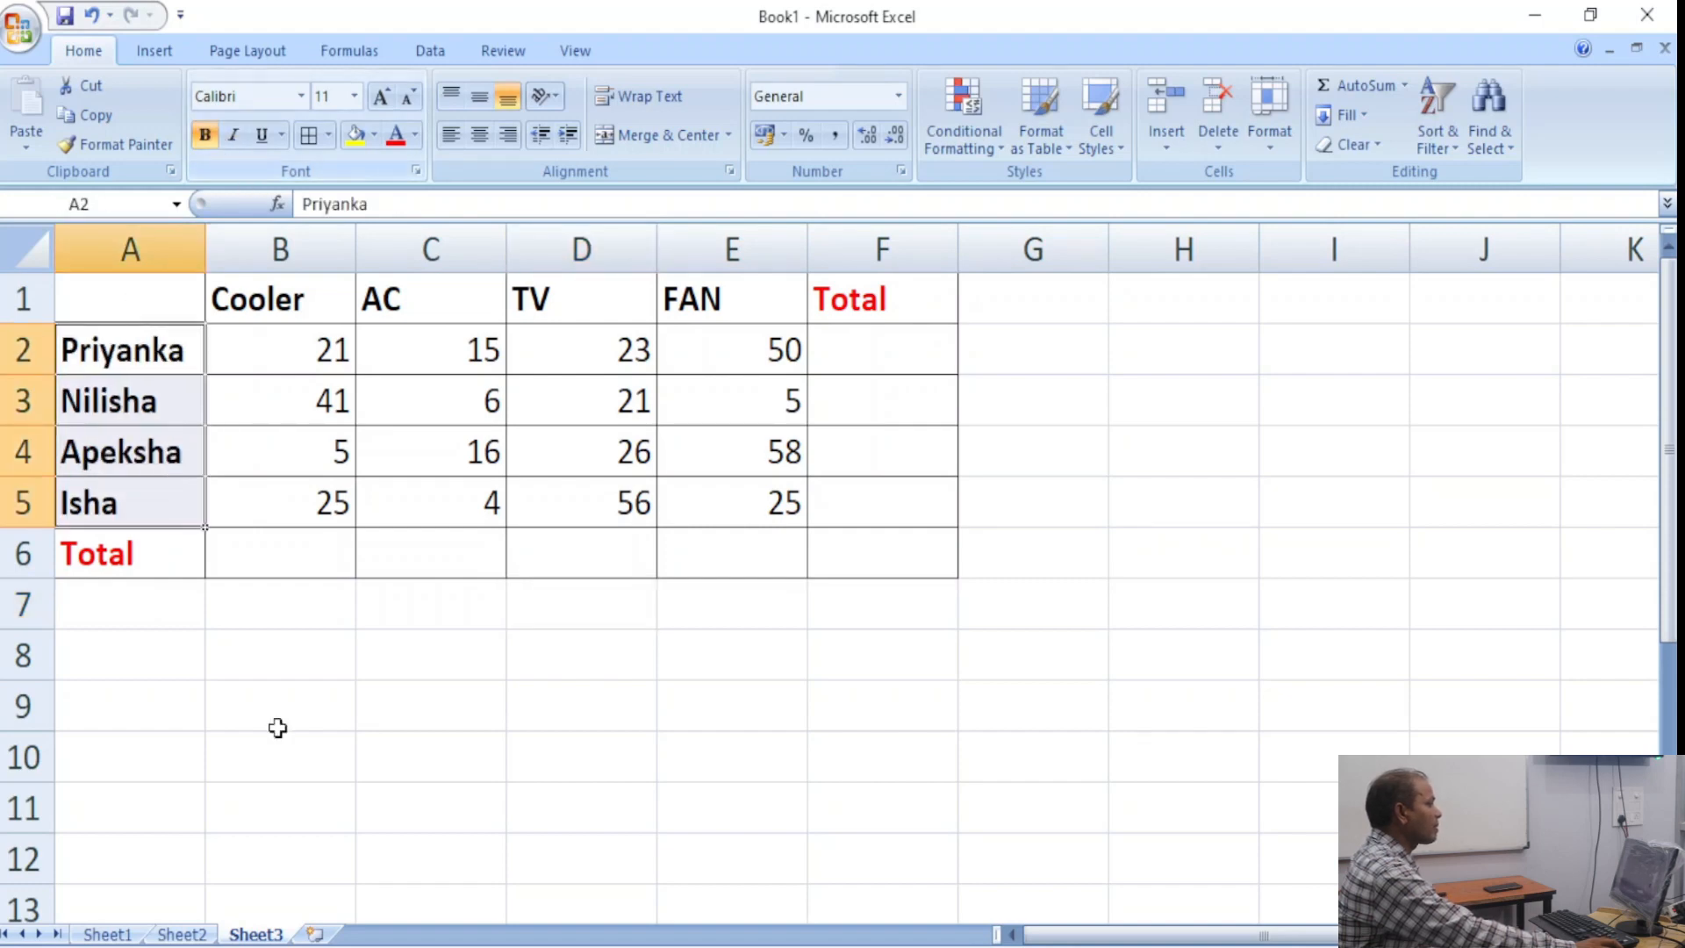
left_click(277, 727)
Try to define the workbook-scope name apr24 for the range A1:E5 on Sheet3.
left_click_drag(132, 299, 657, 502)
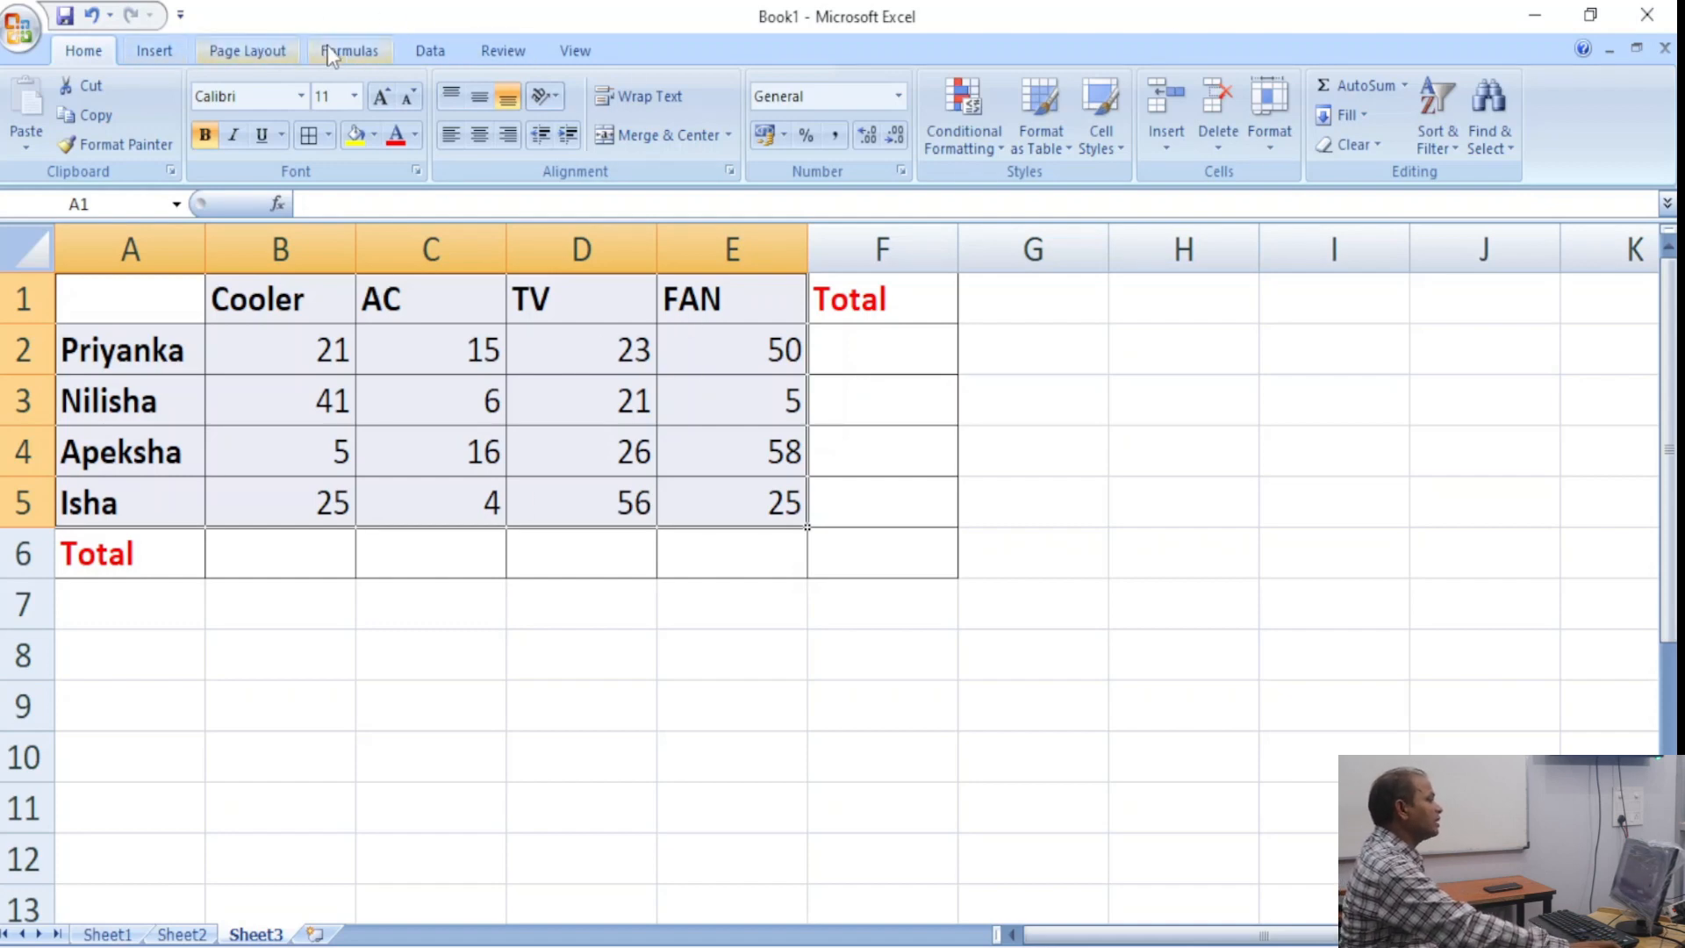
left_click(350, 51)
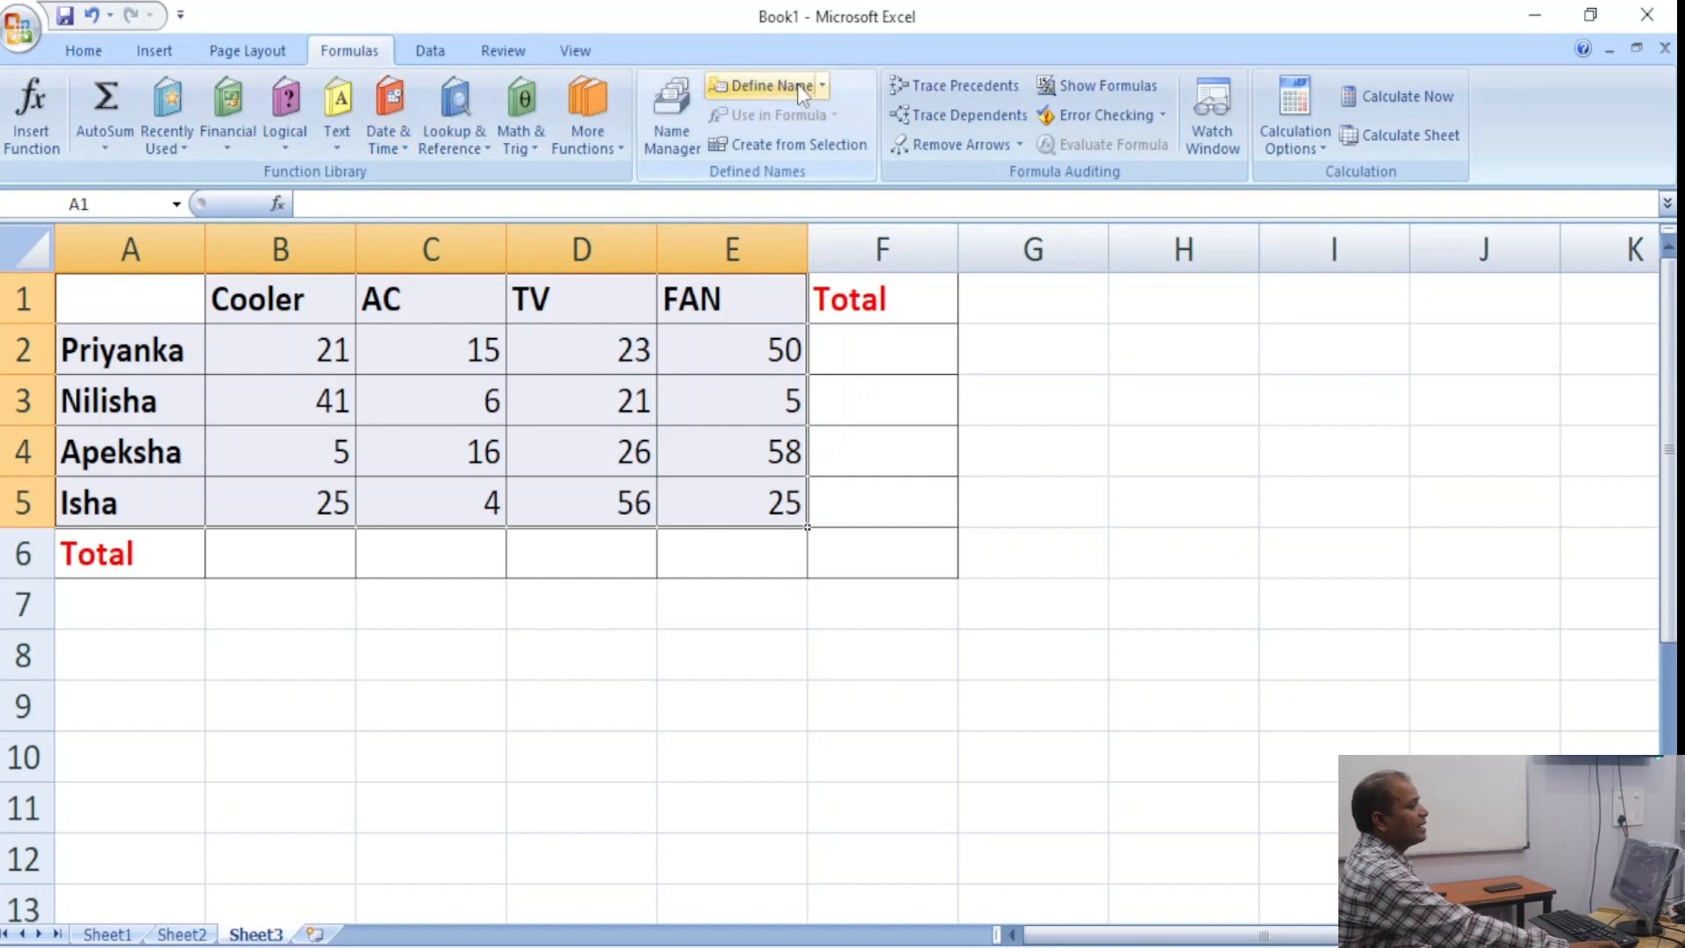
left_click(821, 86)
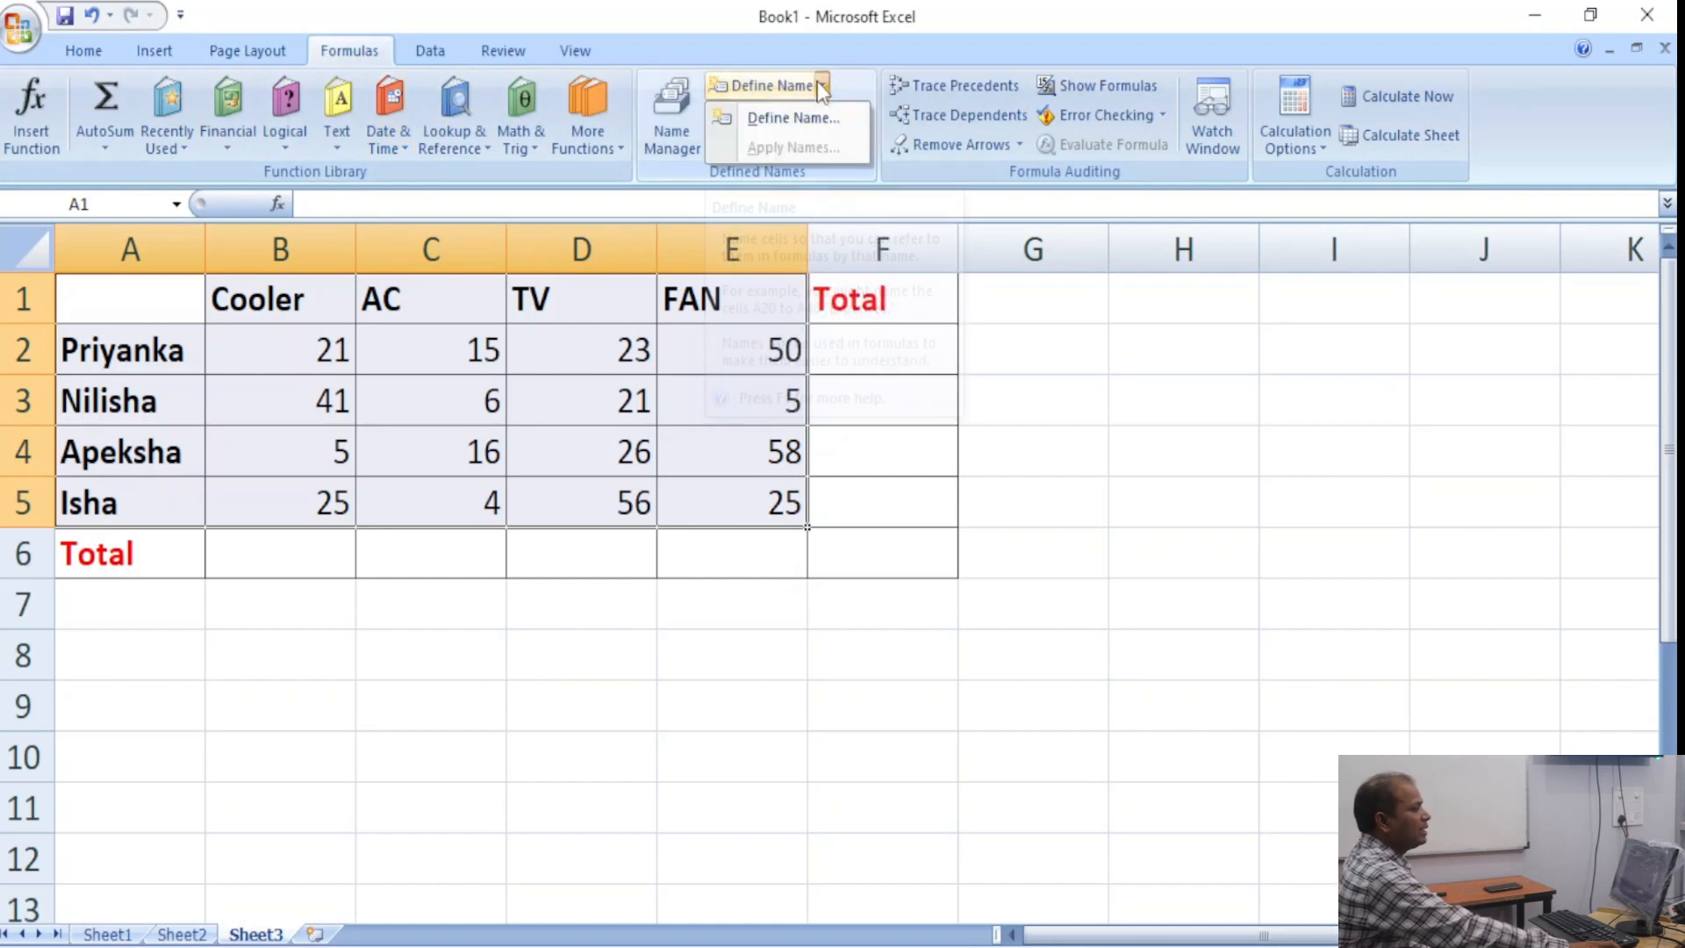
left_click(764, 119)
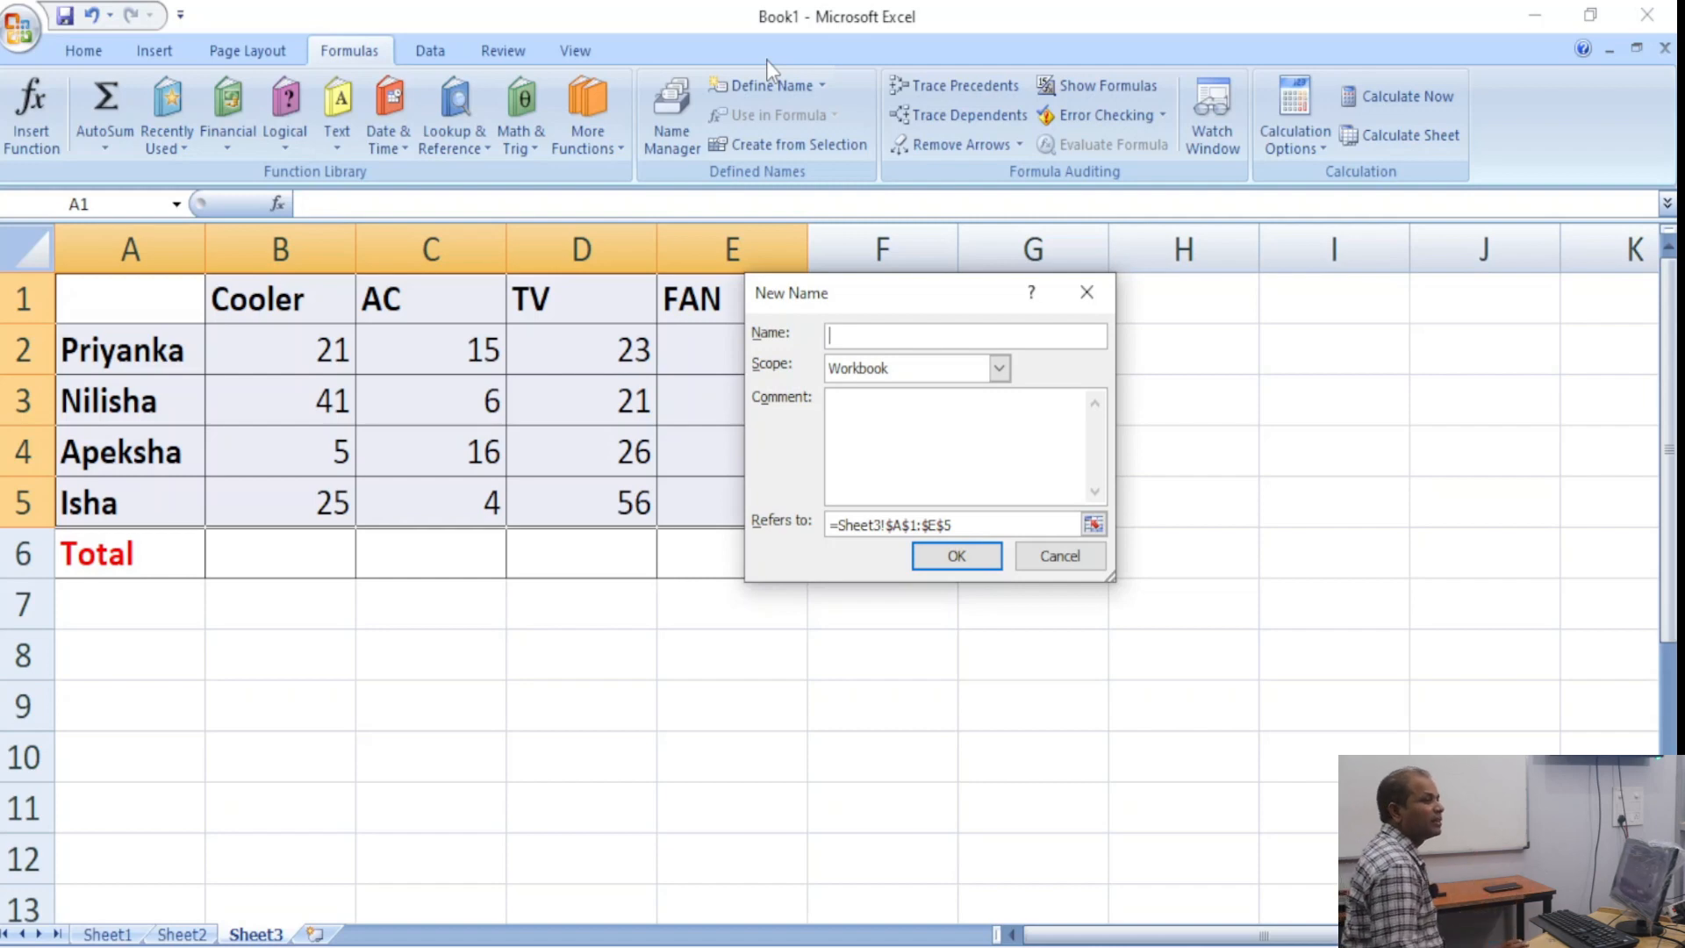
type("ap")
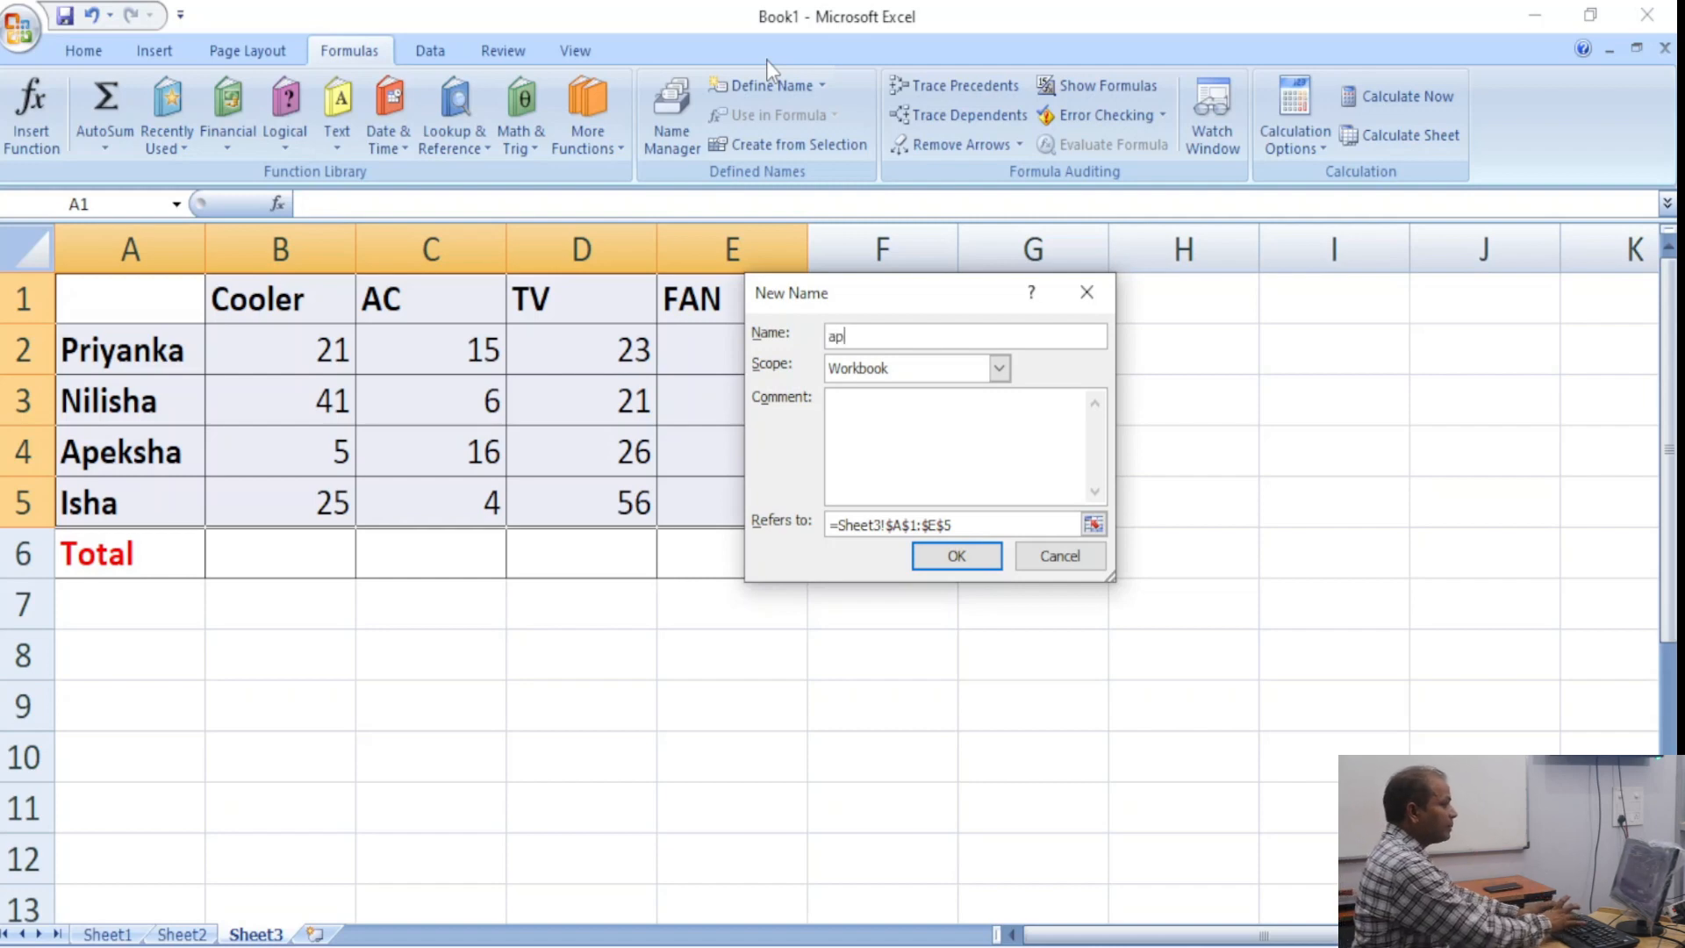
type("r24")
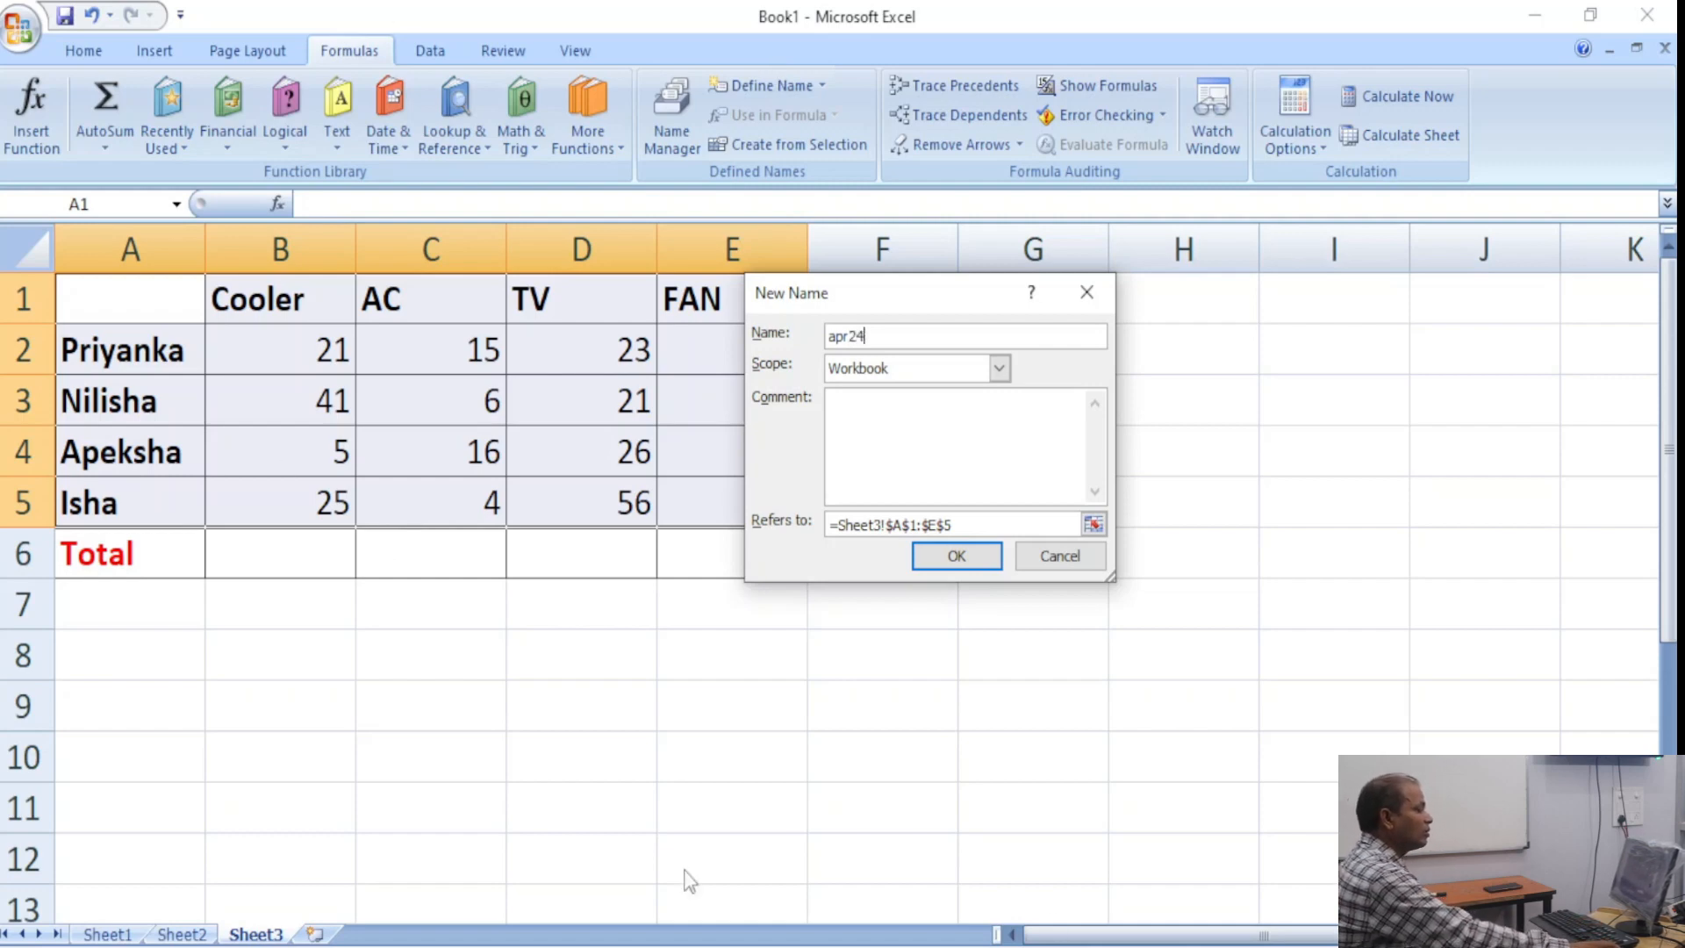
left_click(955, 556)
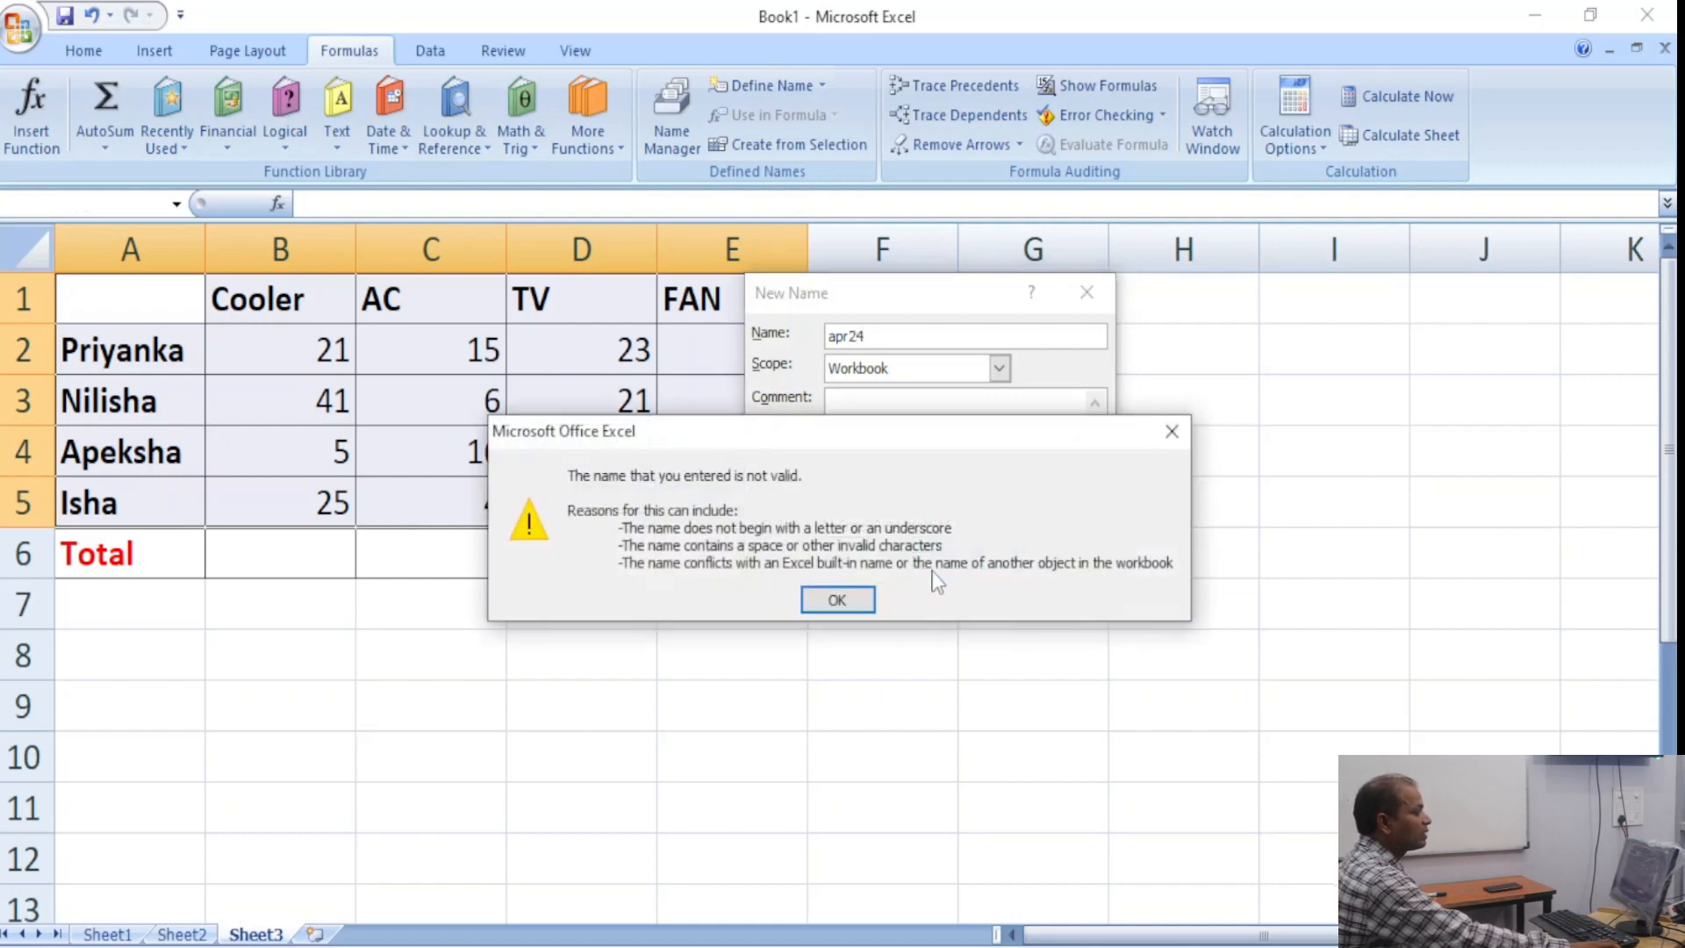
left_click(835, 604)
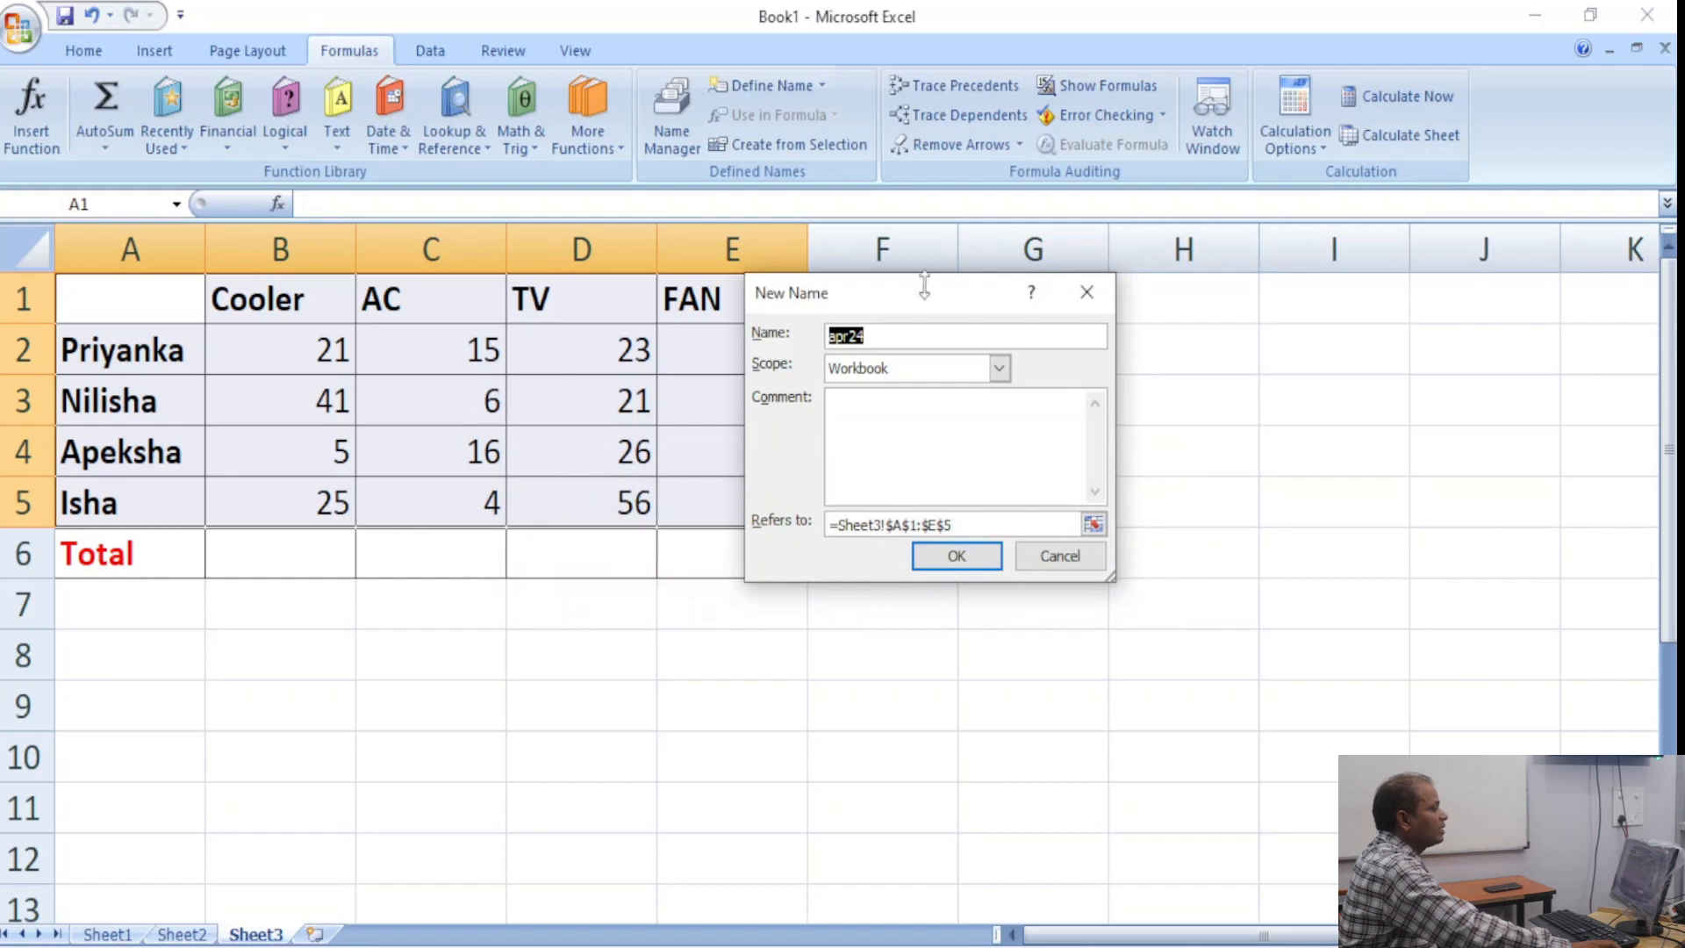
Shorten the new name to apr and create it for the range A1:E5 on Sheet3.
left_click(917, 335)
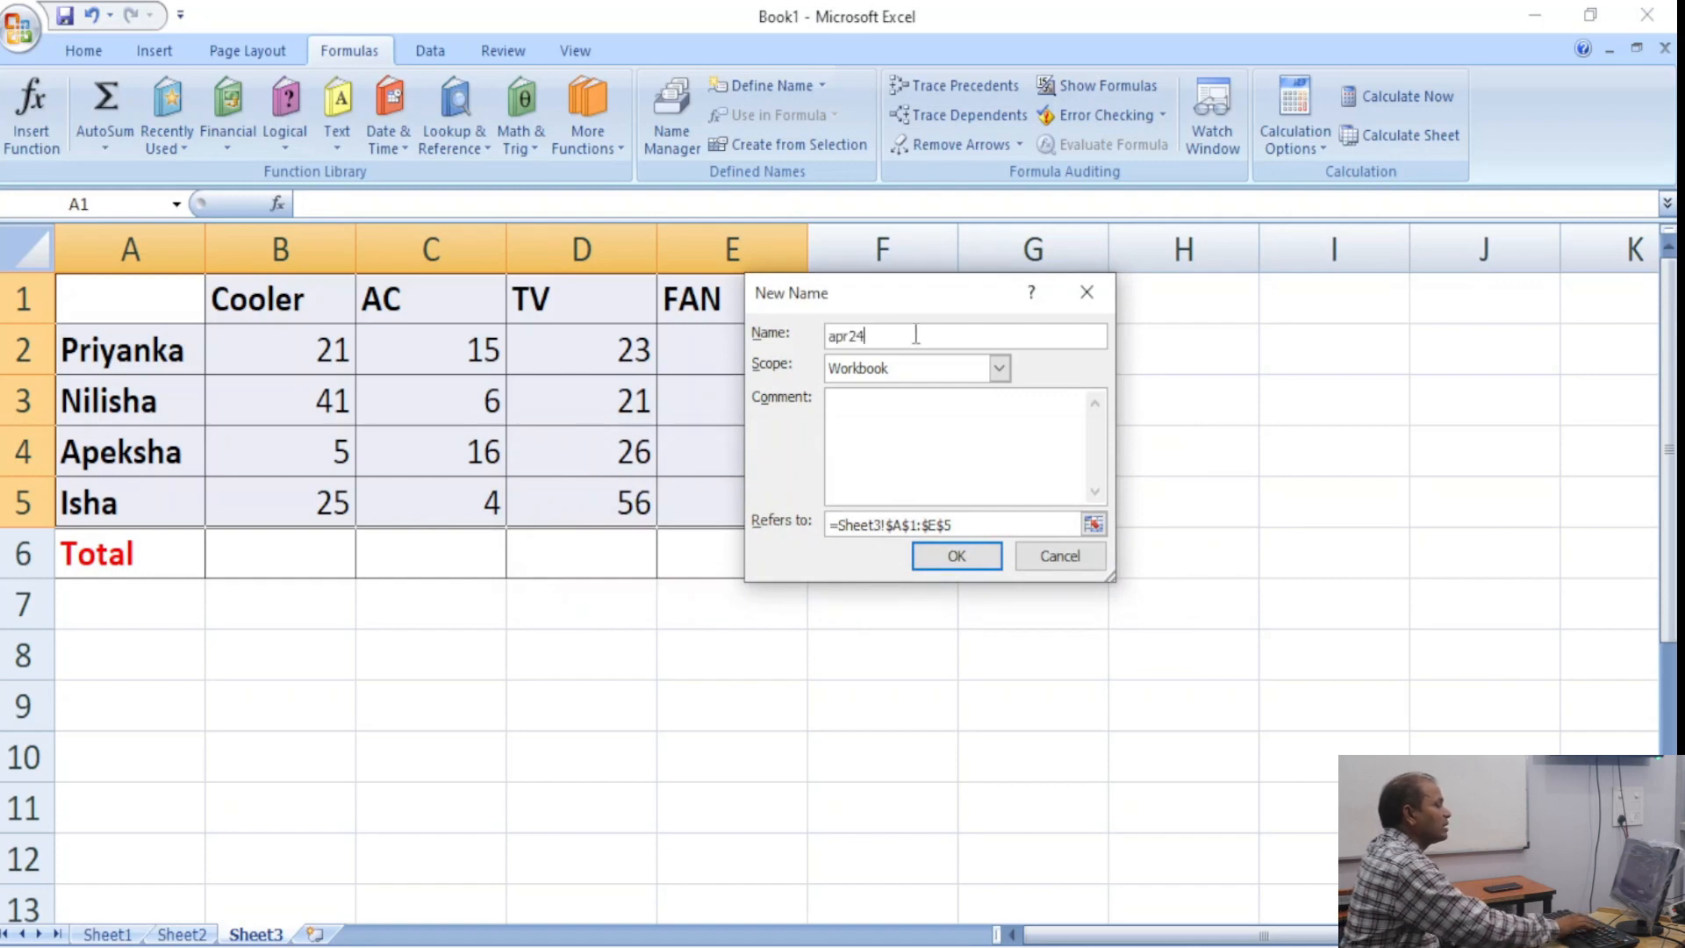
key("BackSpace")
key("BackSpace")
left_click(935, 555)
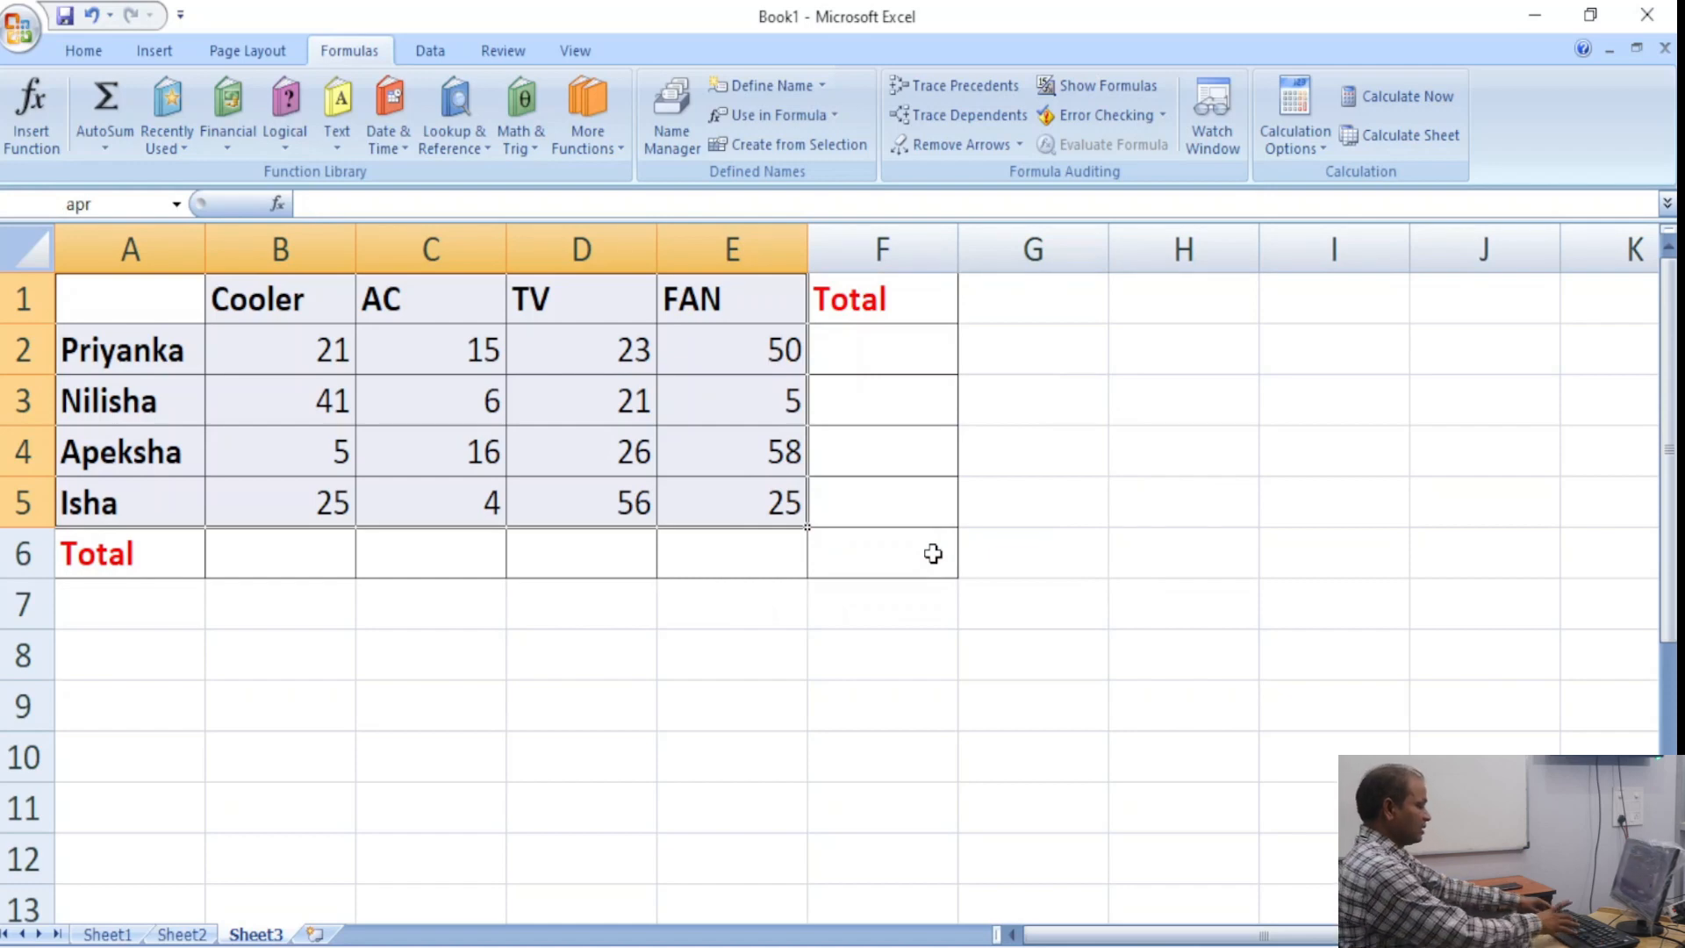
key("ctrl+Home")
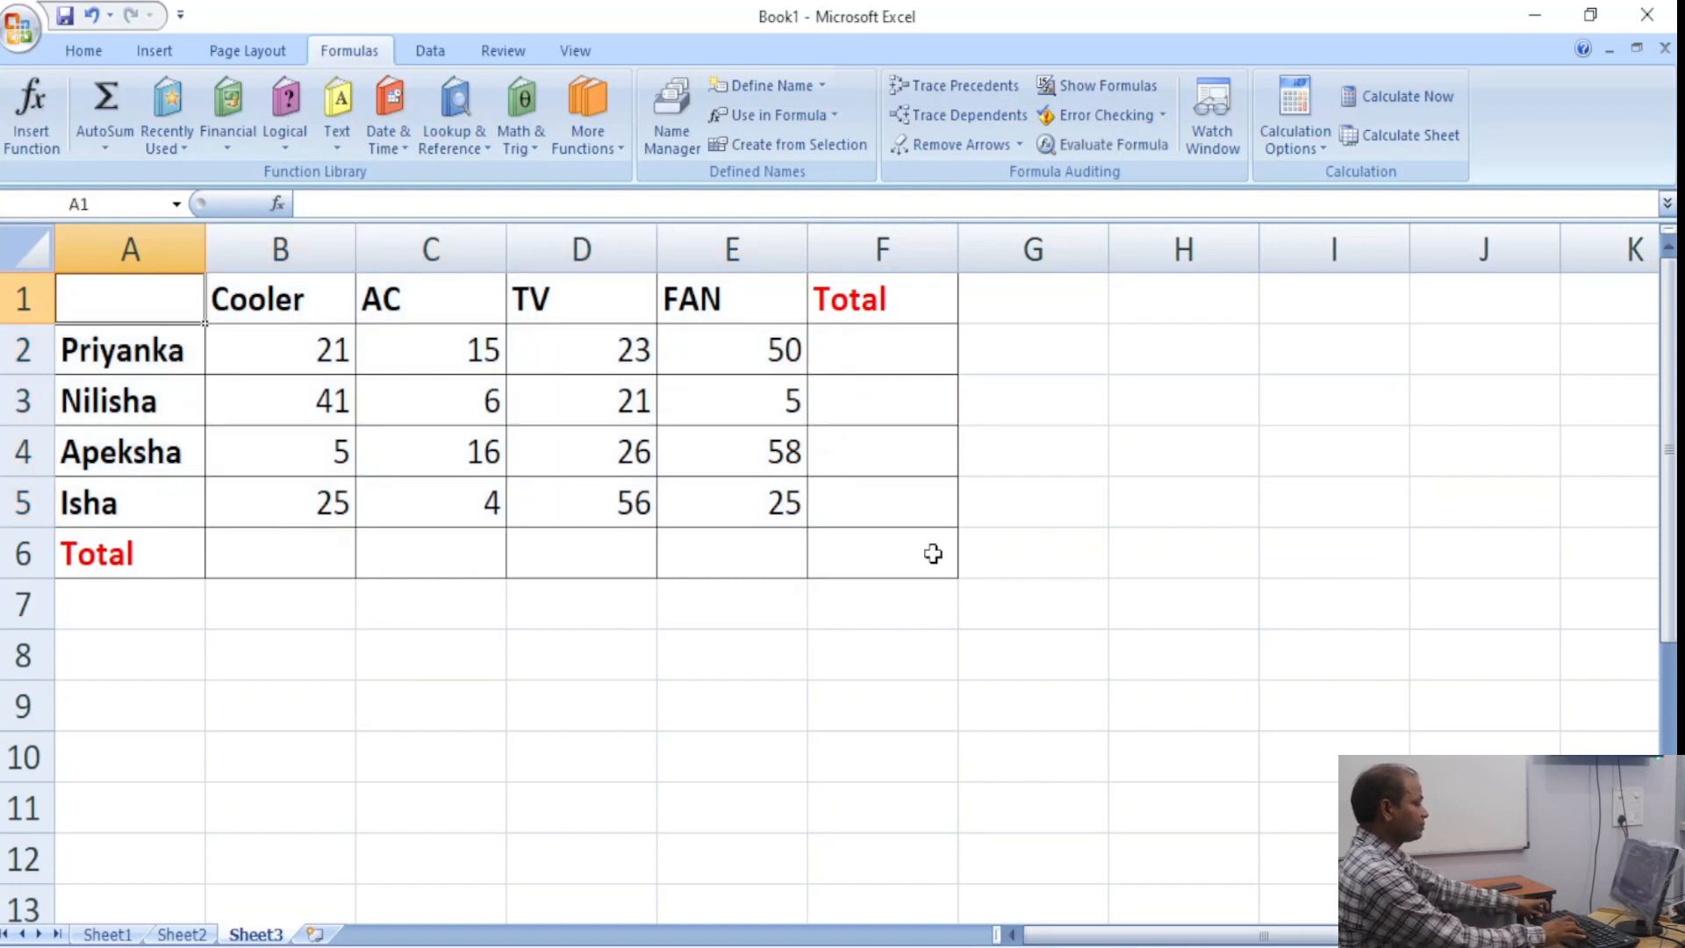
key("ctrl+Page_Up")
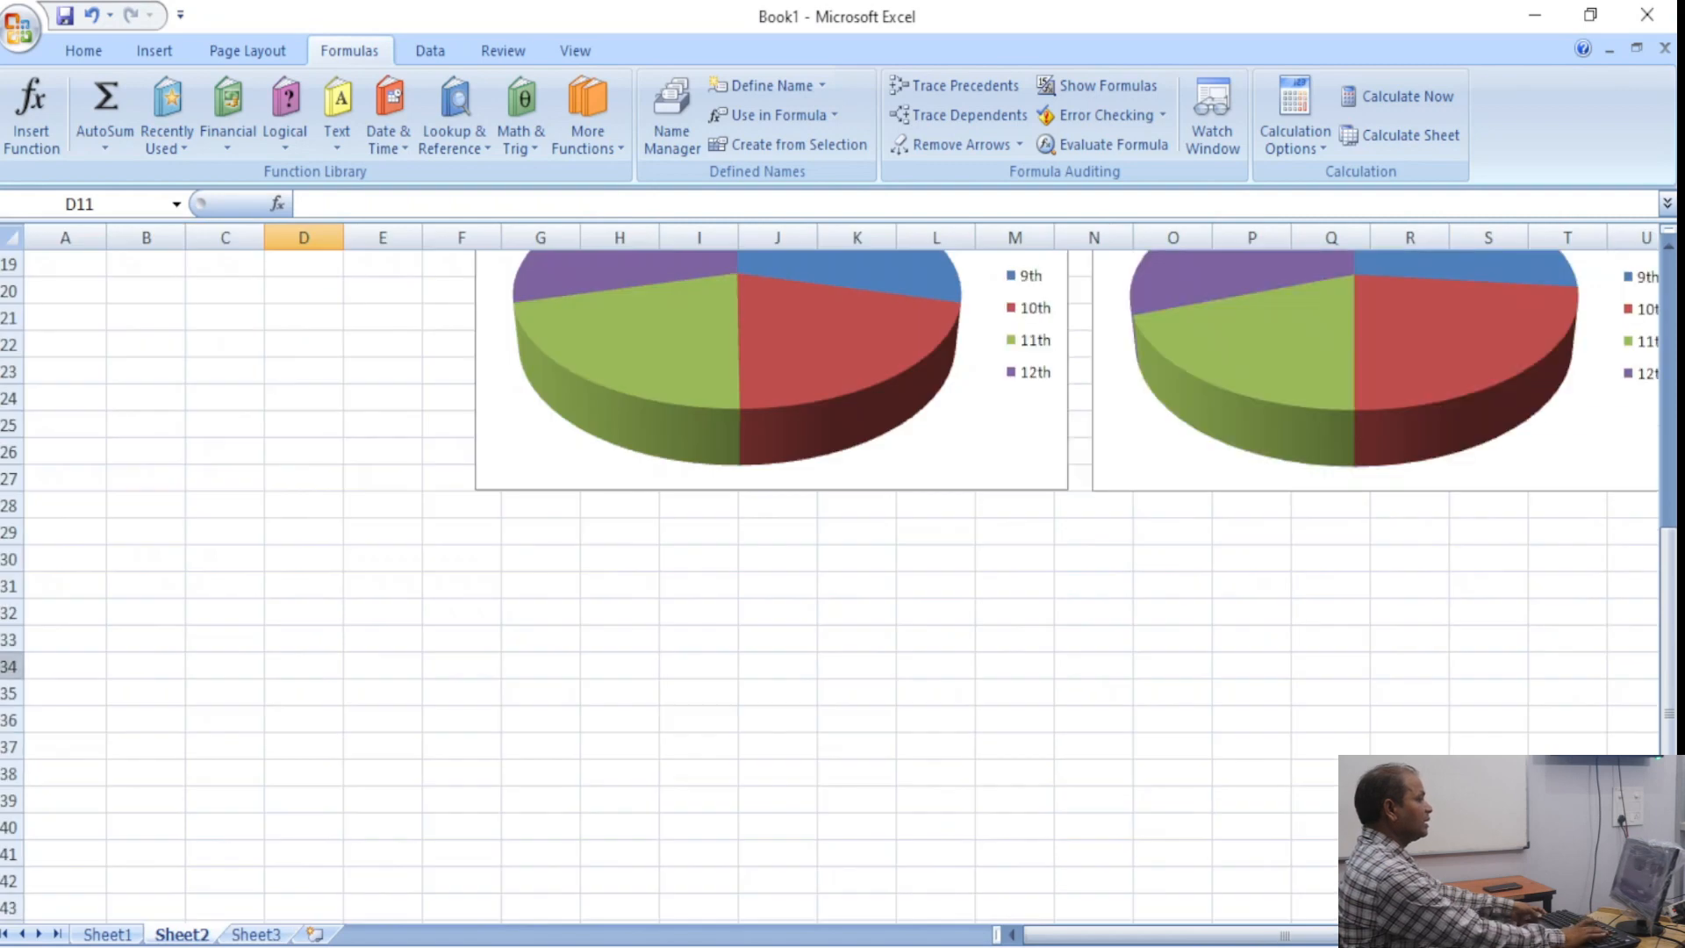
key("ctrl+Page_Up")
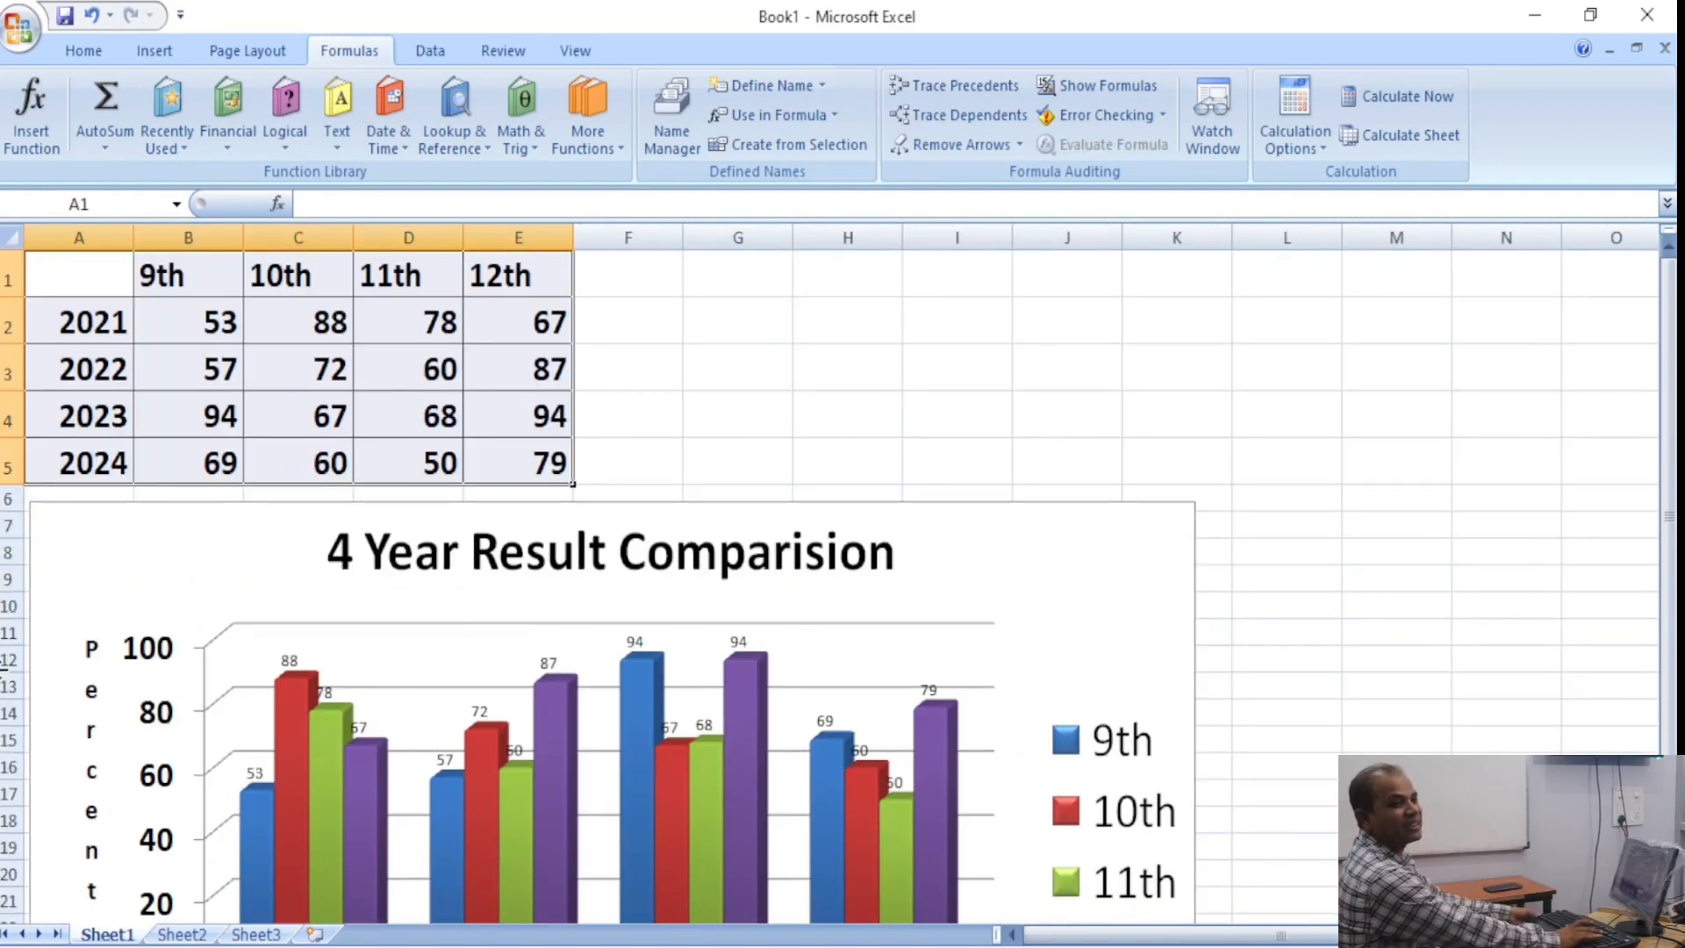
key("ctrl+Page_Down")
key("ctrl+Page_Down")
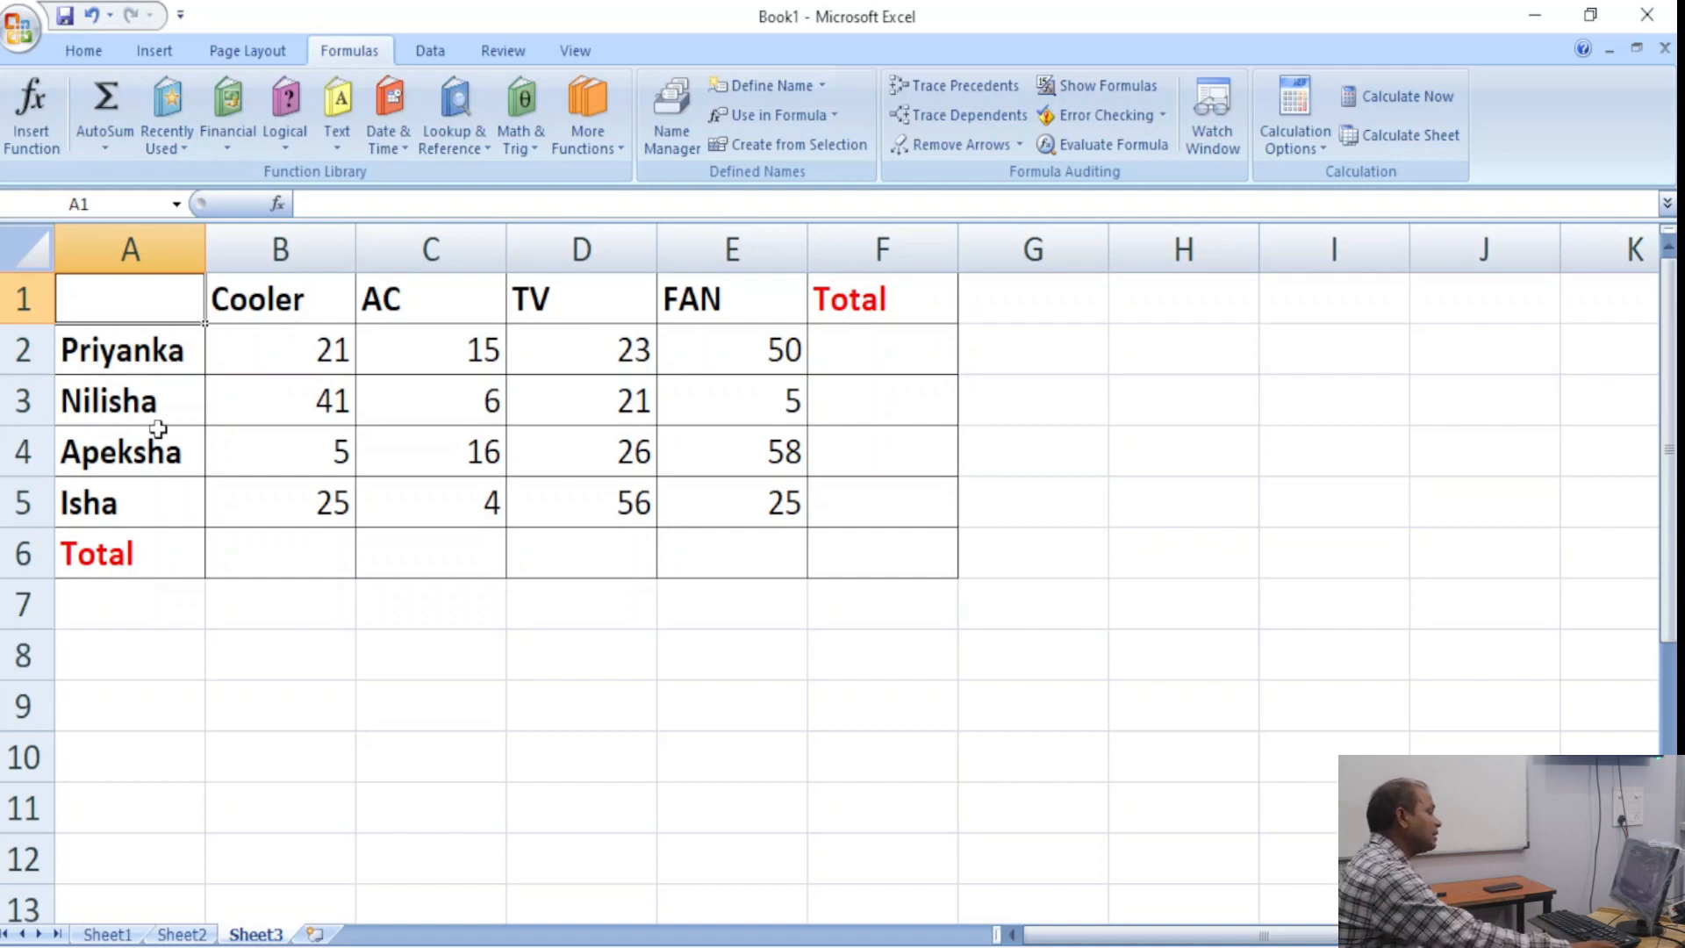
Insert a new blank worksheet, Sheet4, after Sheet3.
left_click(314, 934)
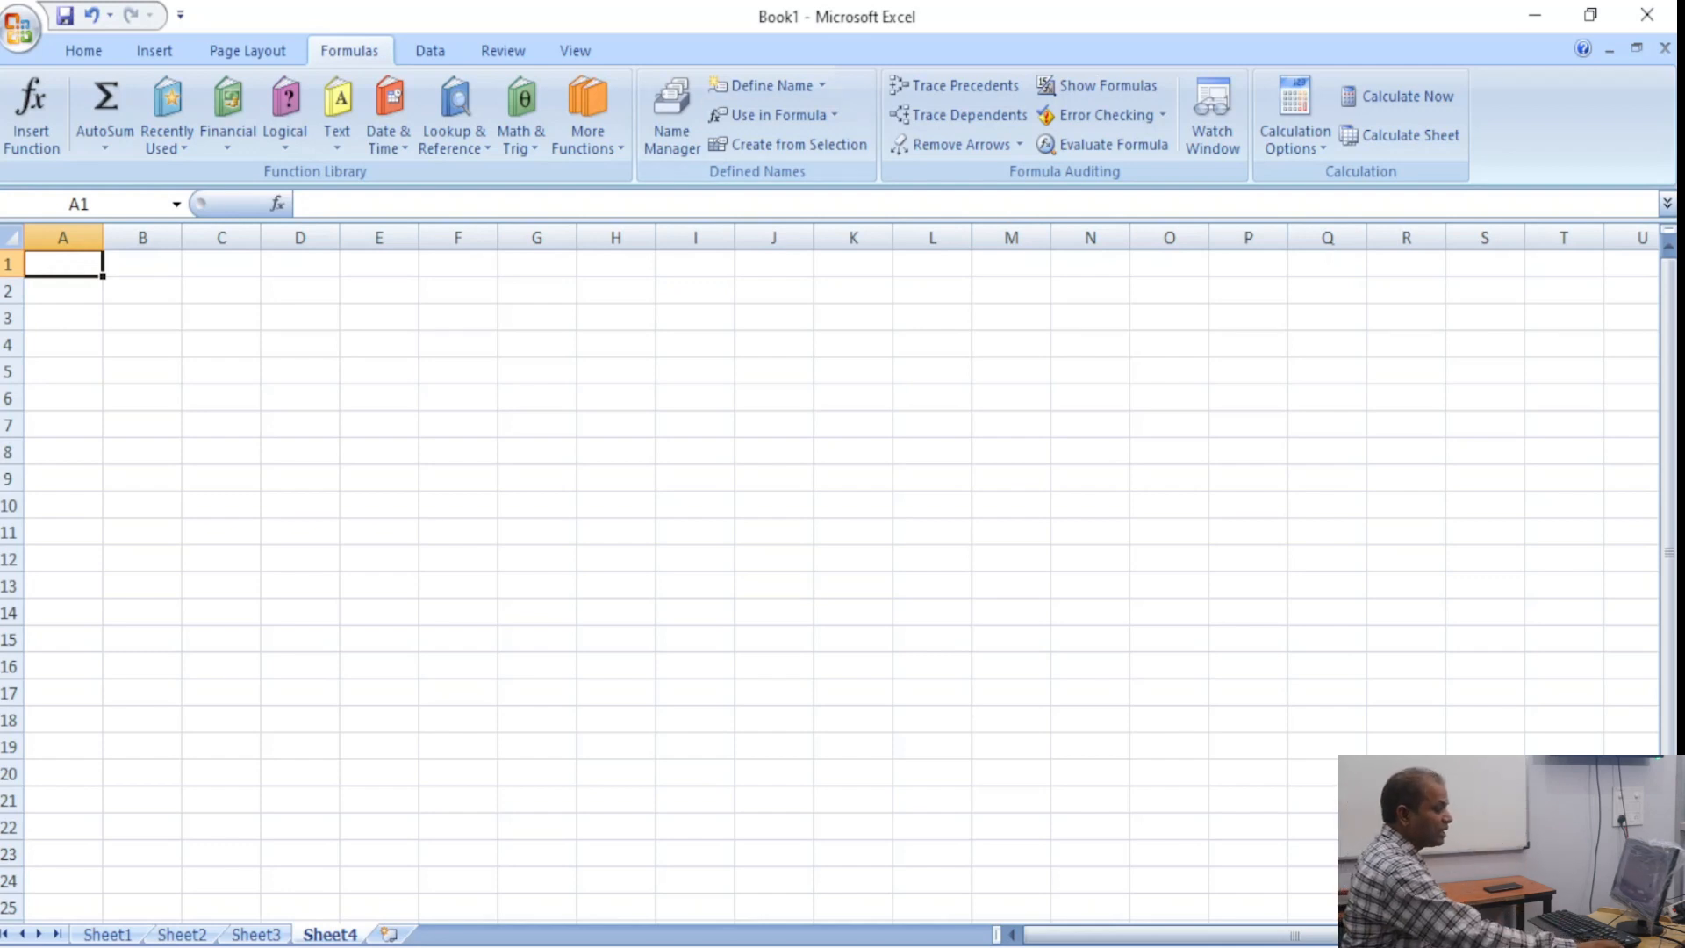
scroll(1307, 543, "up", 4)
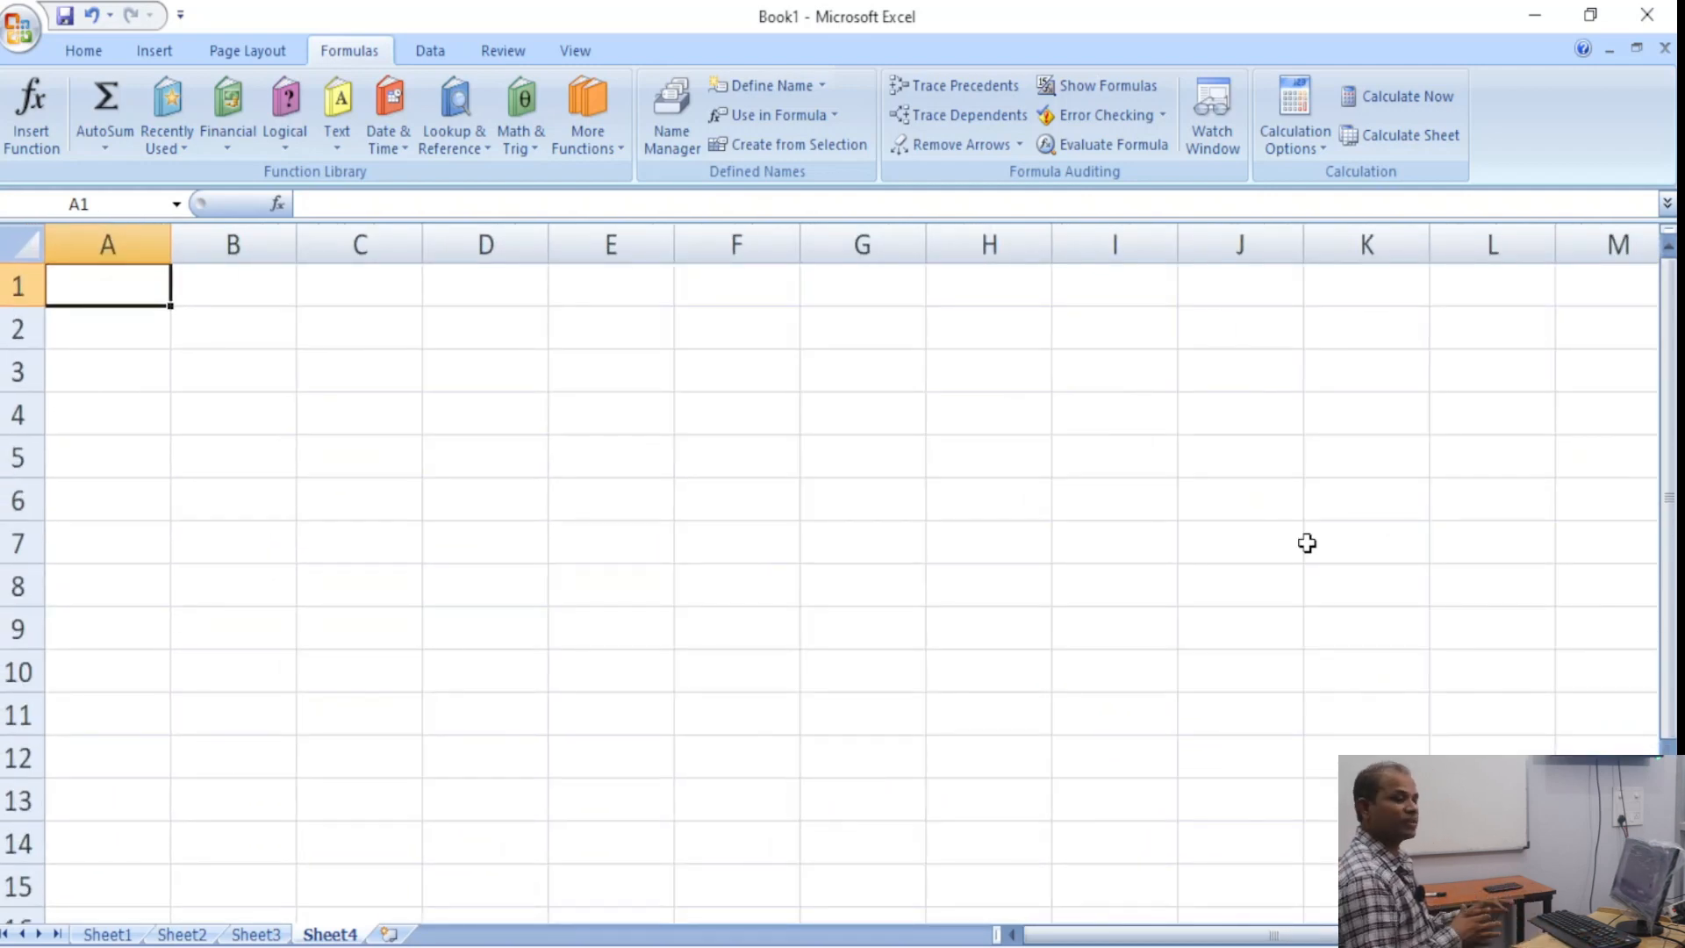
type("=sum")
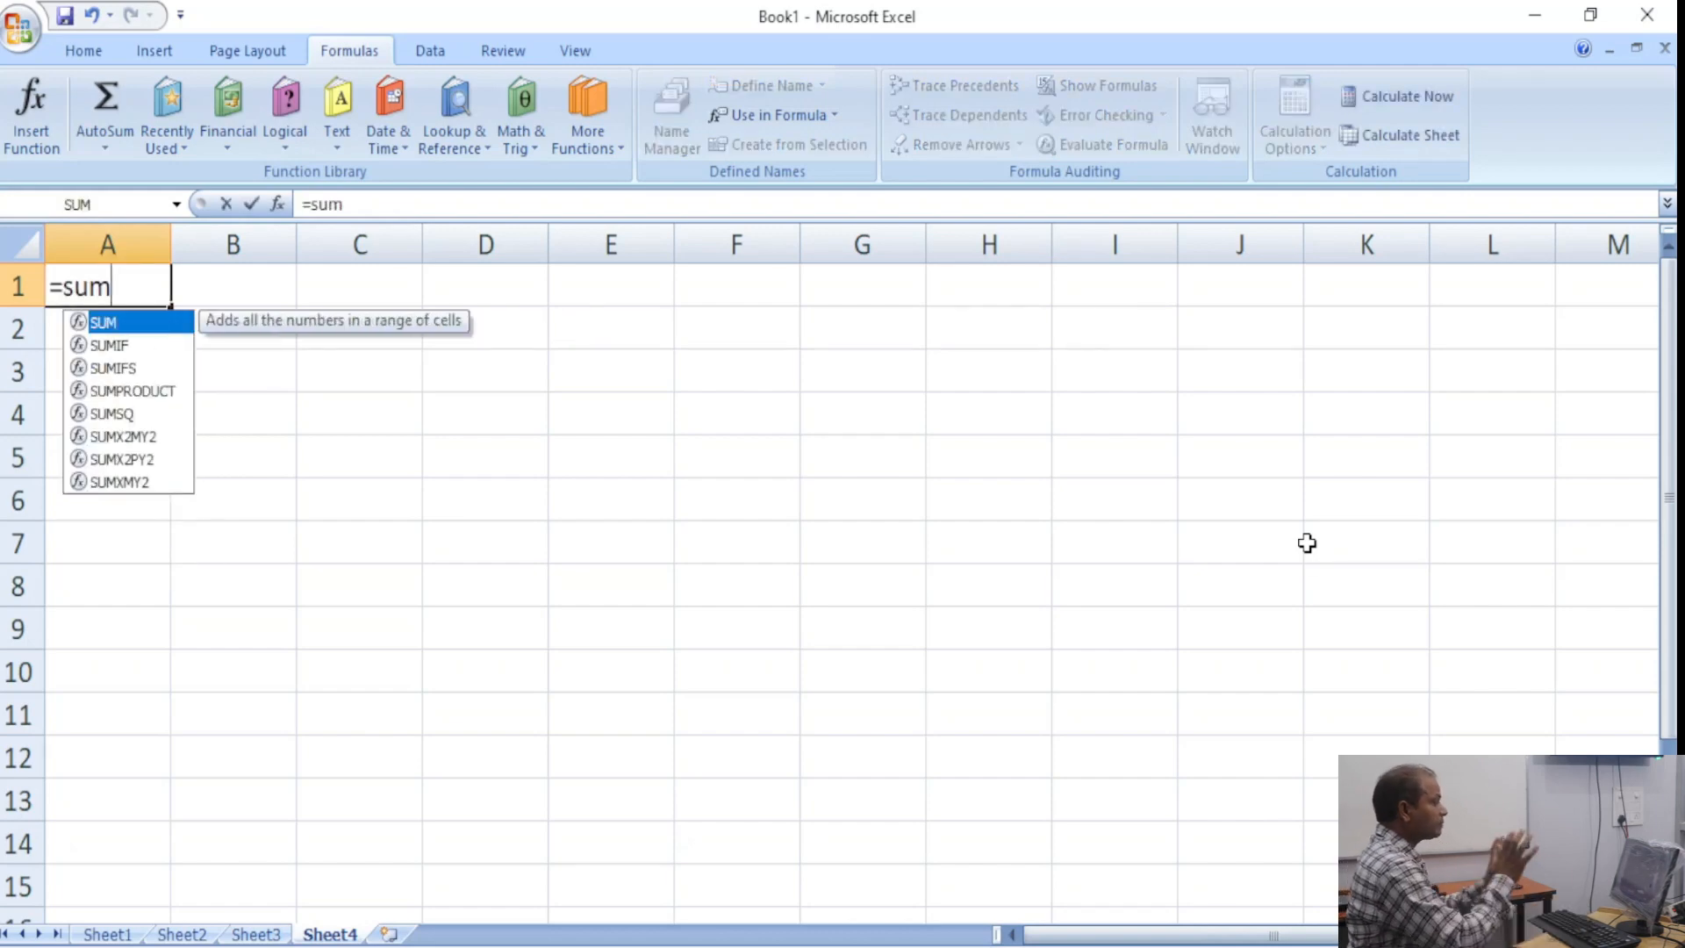
type("(")
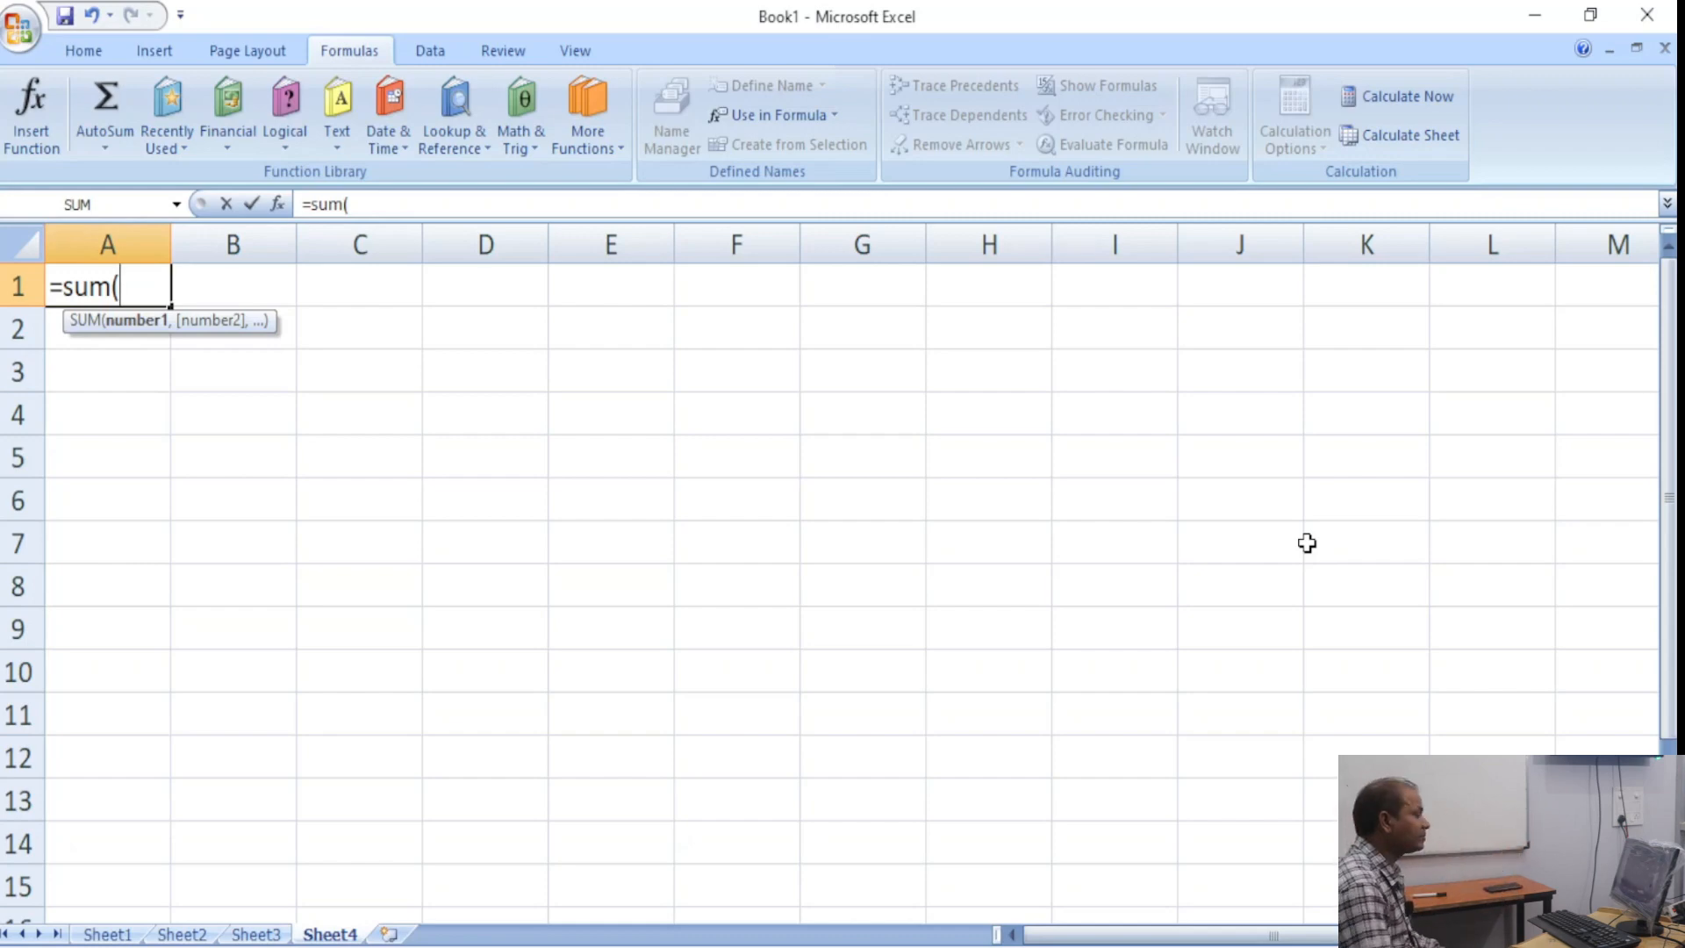
left_click(246, 932)
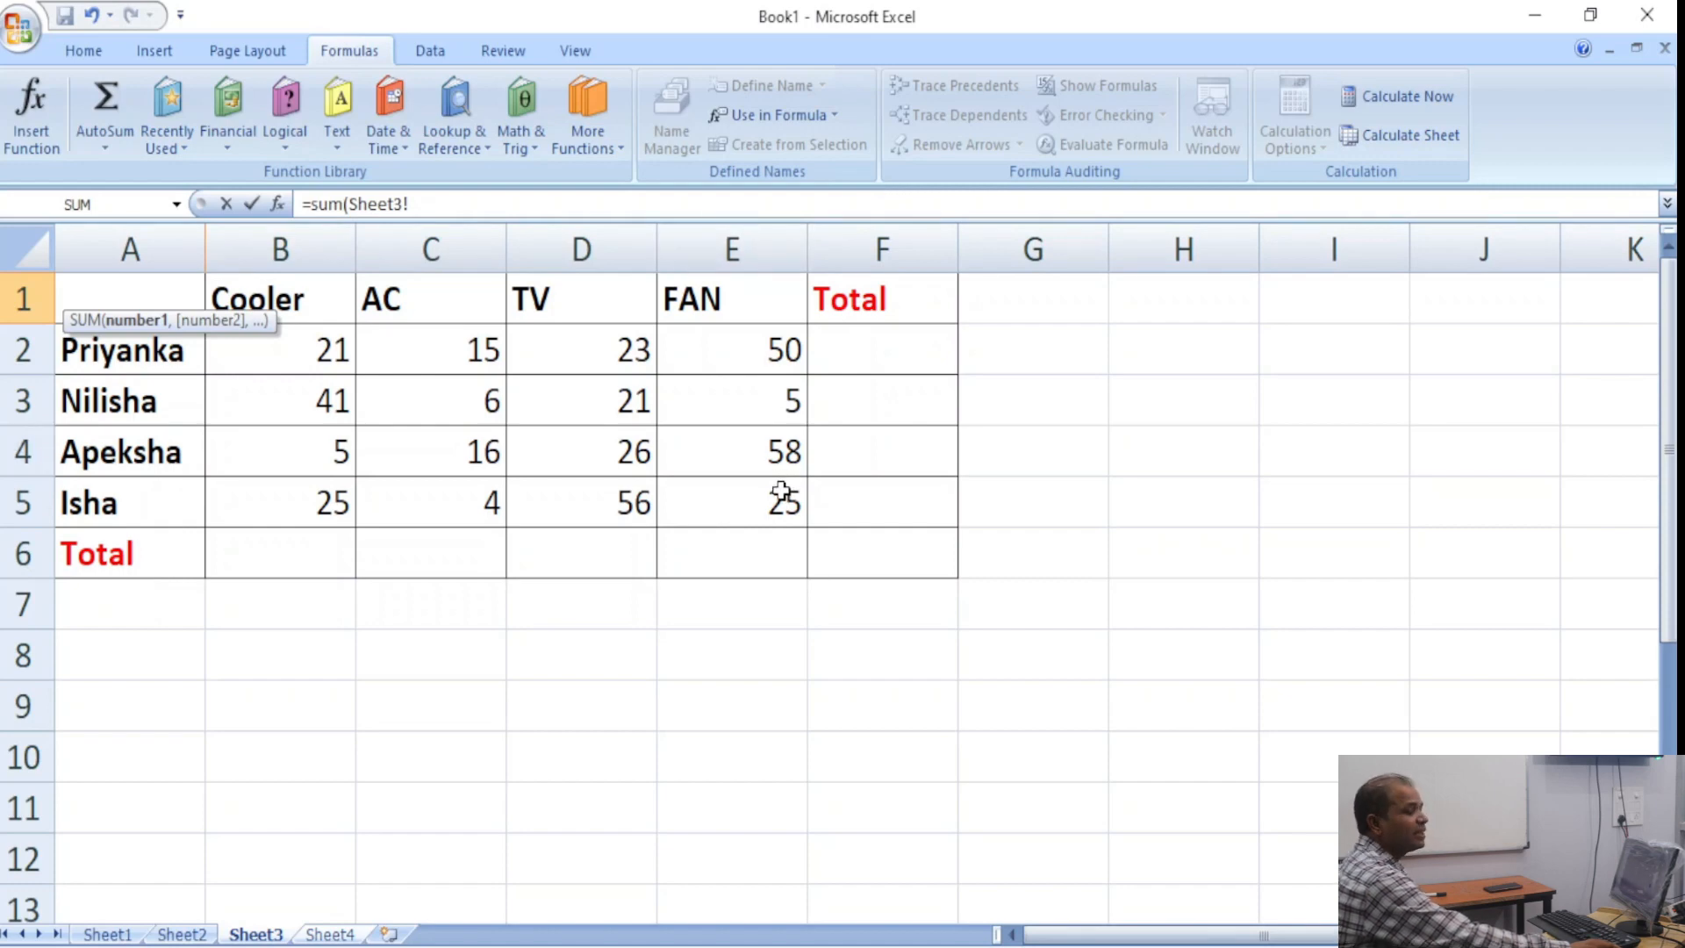
left_click_drag(290, 353, 668, 480)
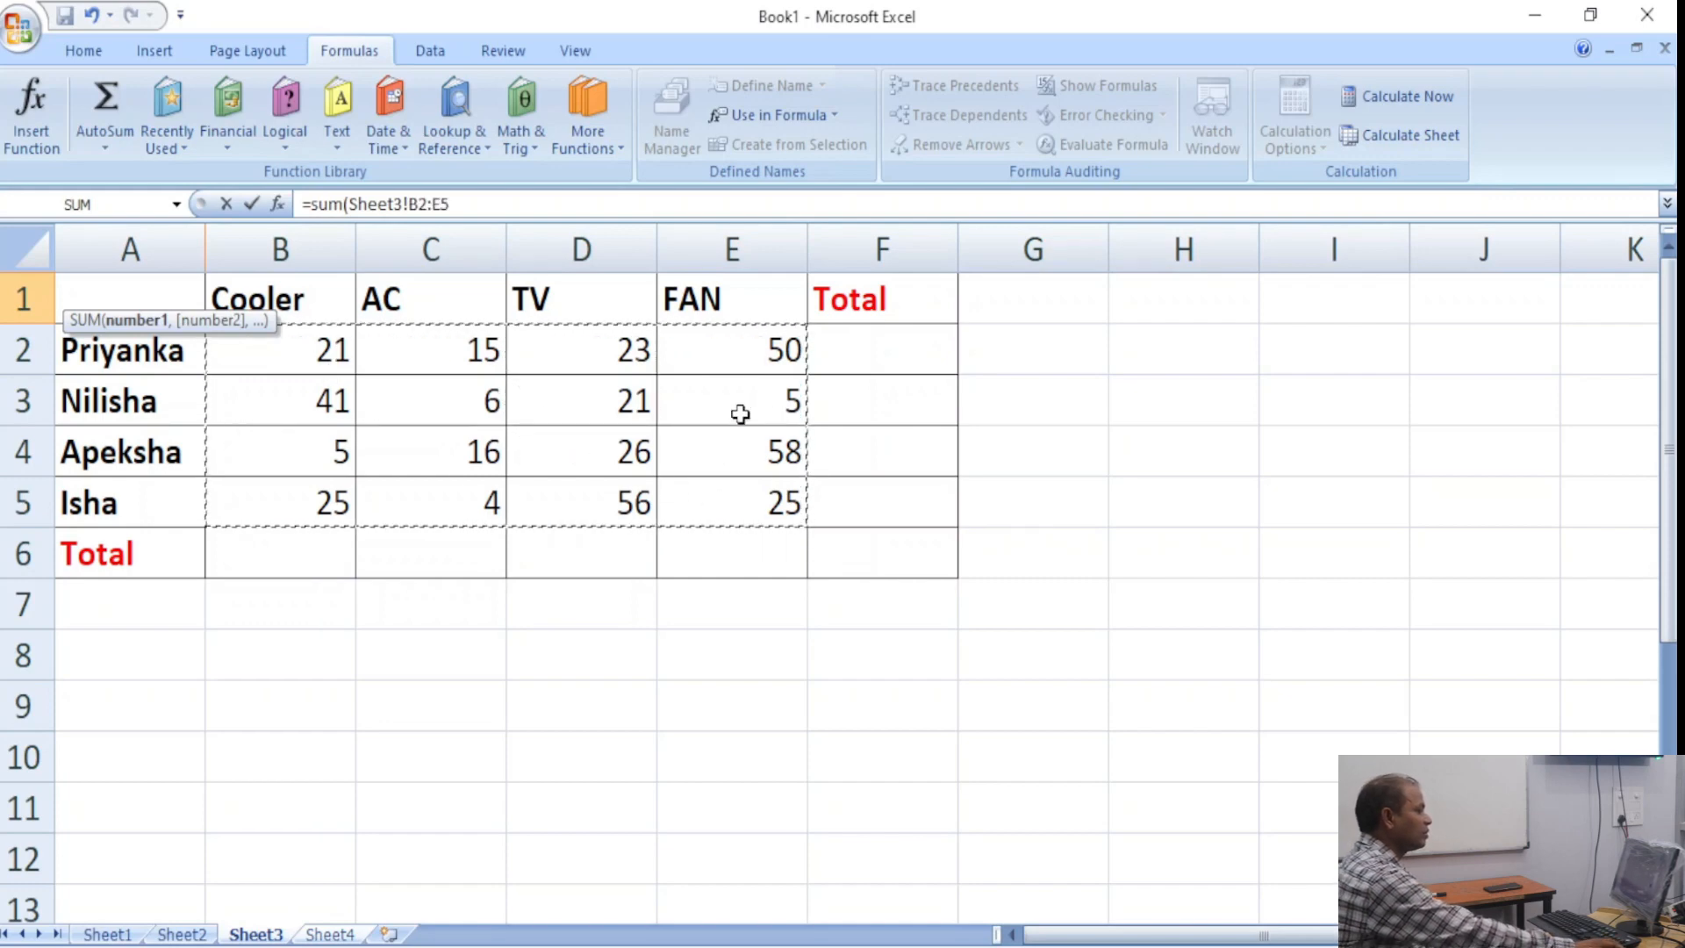
left_click(329, 933)
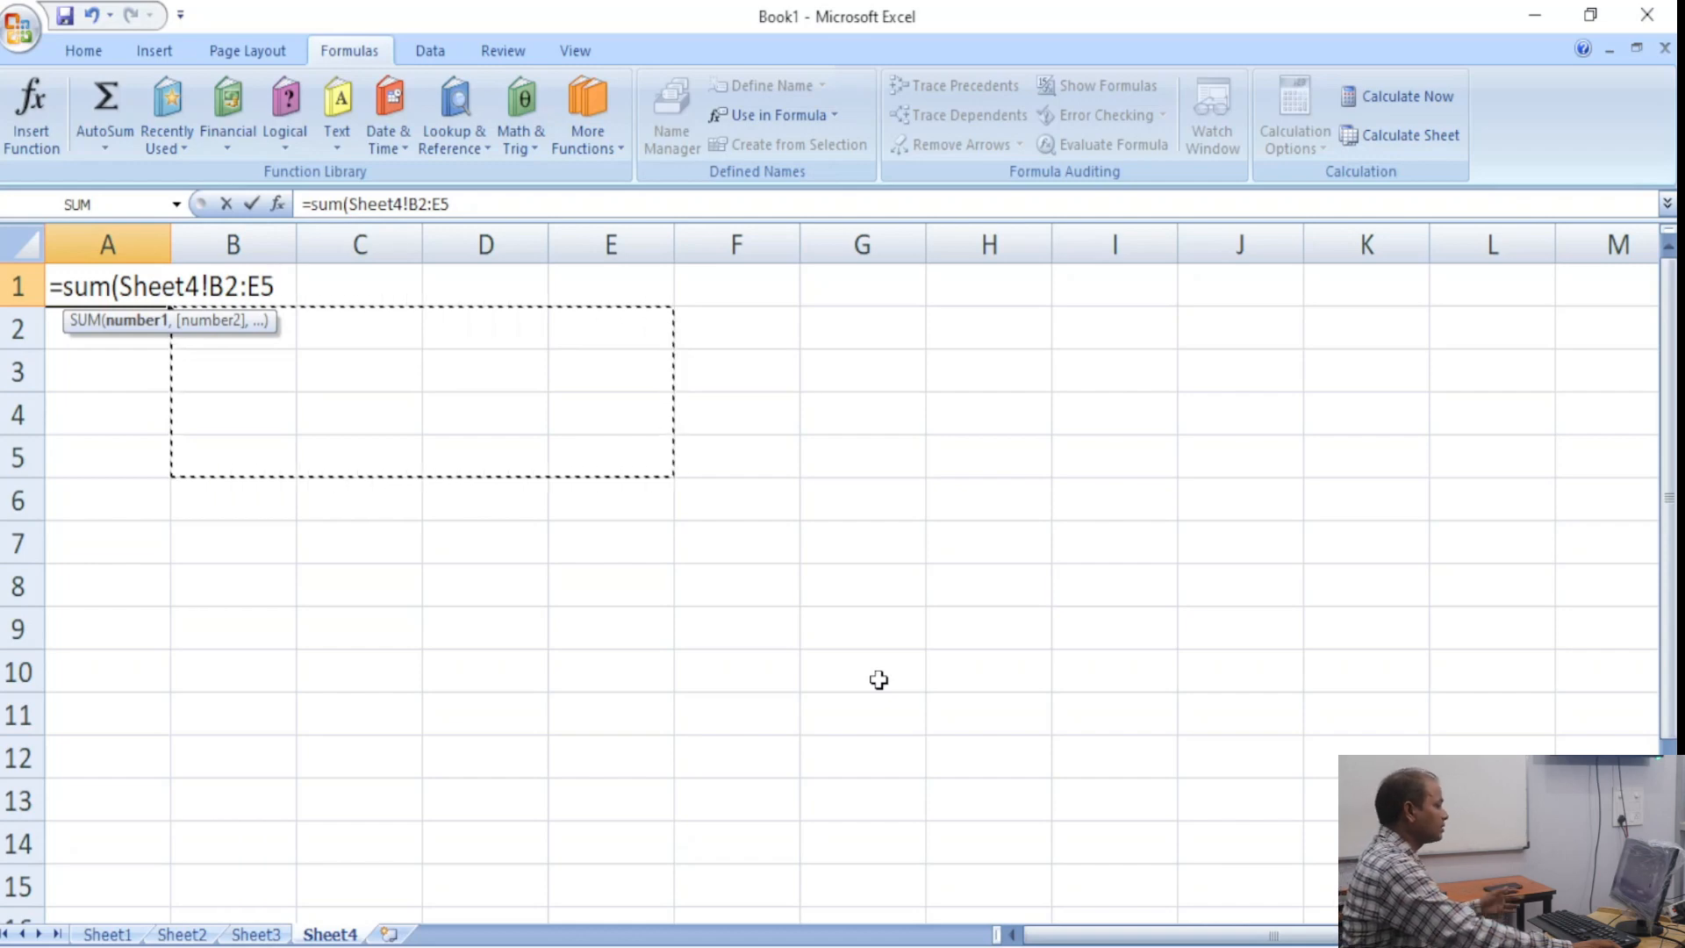
left_click(845, 697)
key("Escape")
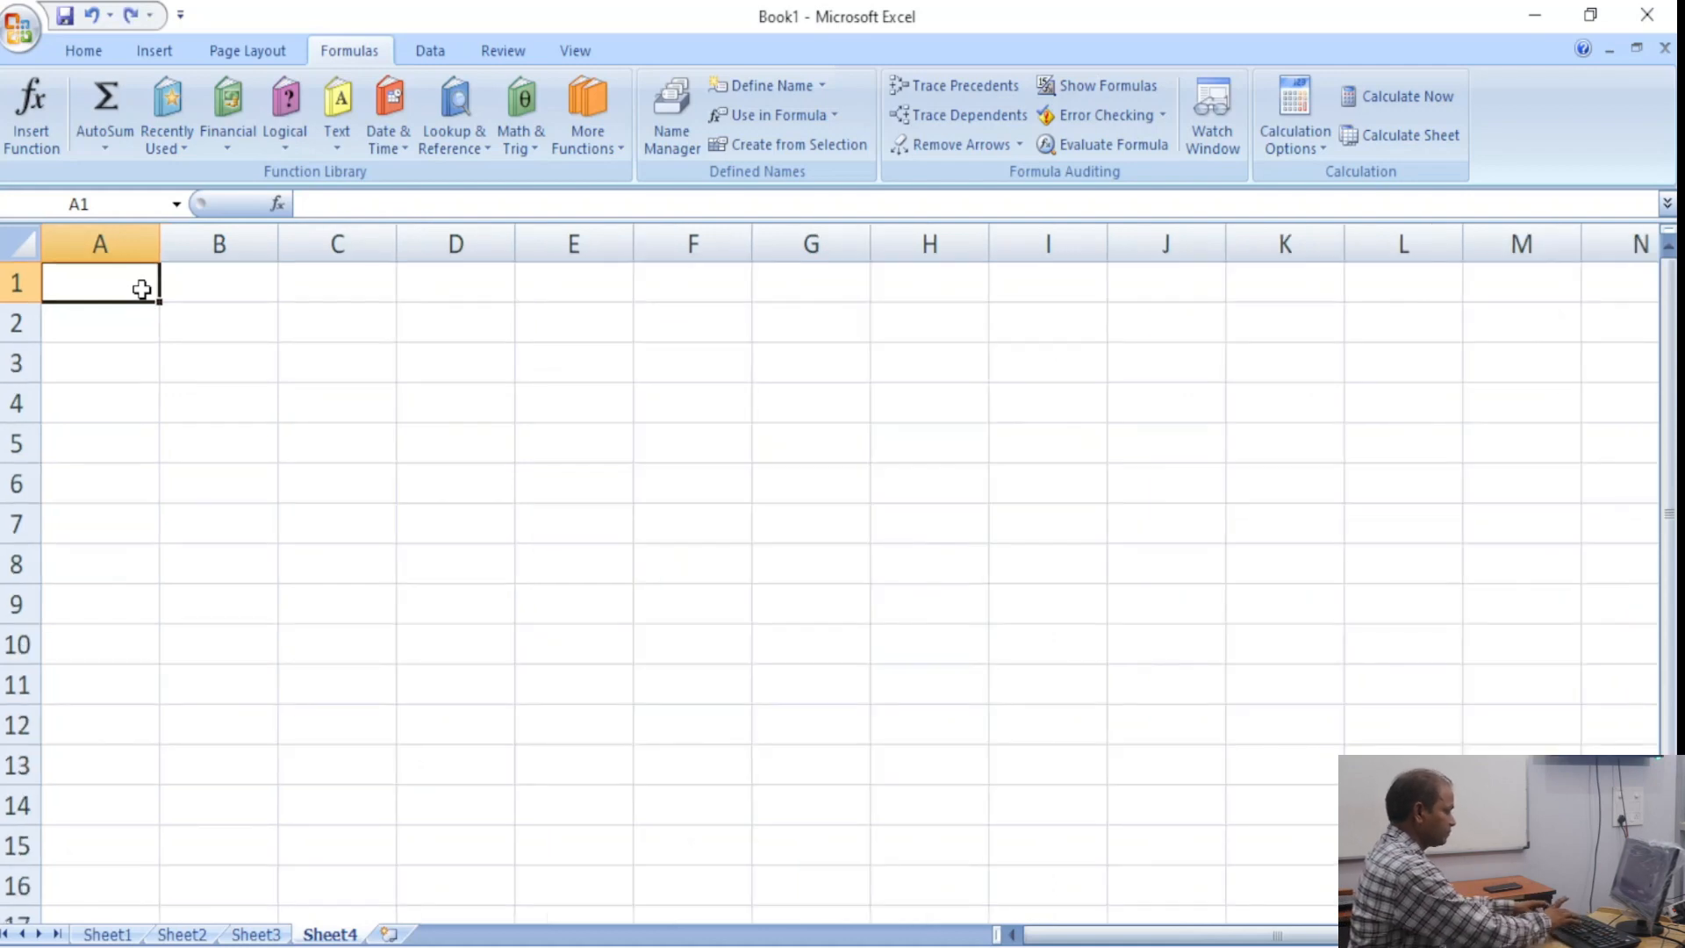
Enter the formula =SUM(Sheet4!B2:E5) in cell A1 of Sheet4.
type("=su")
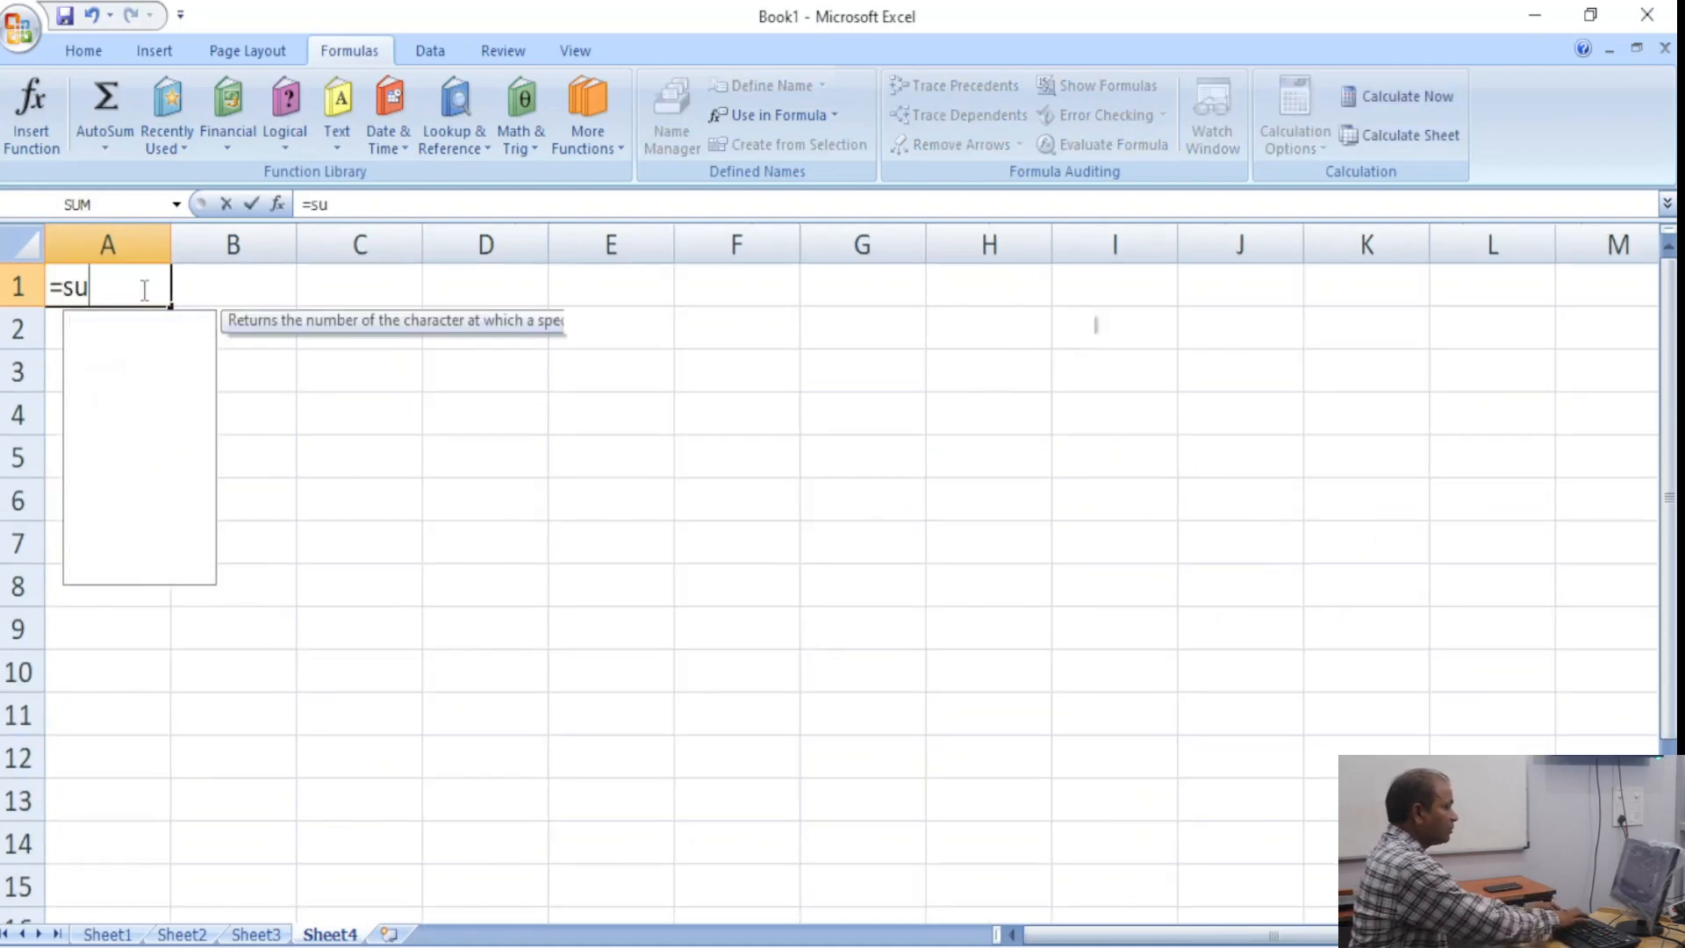
type("m(")
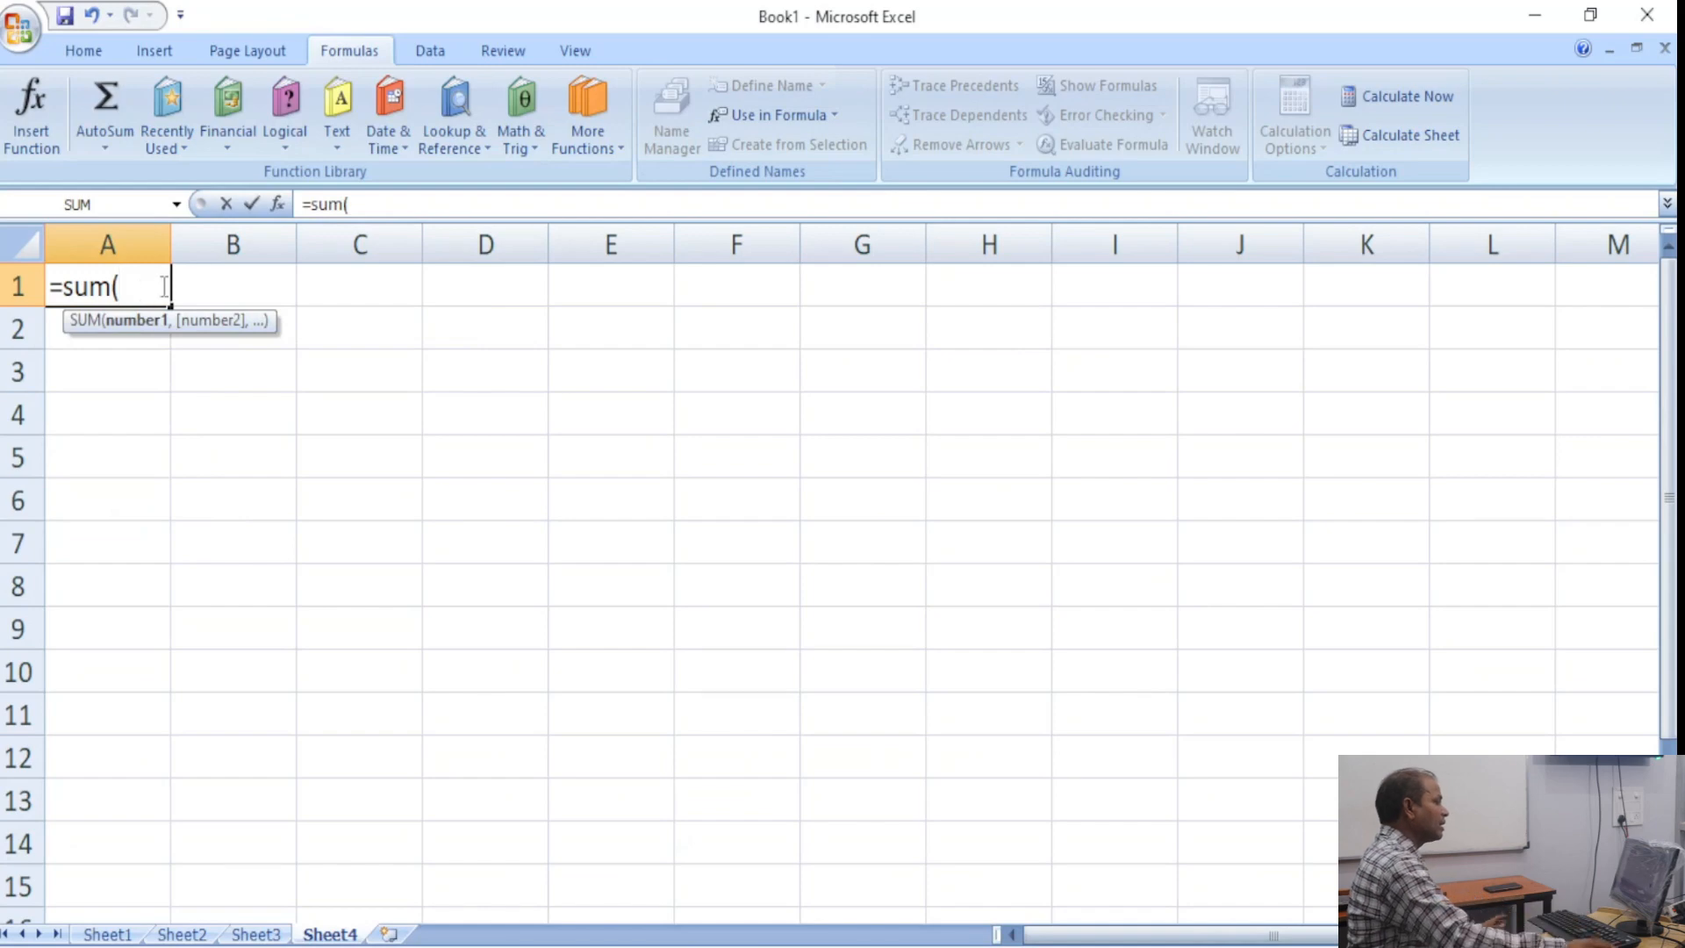
left_click(248, 935)
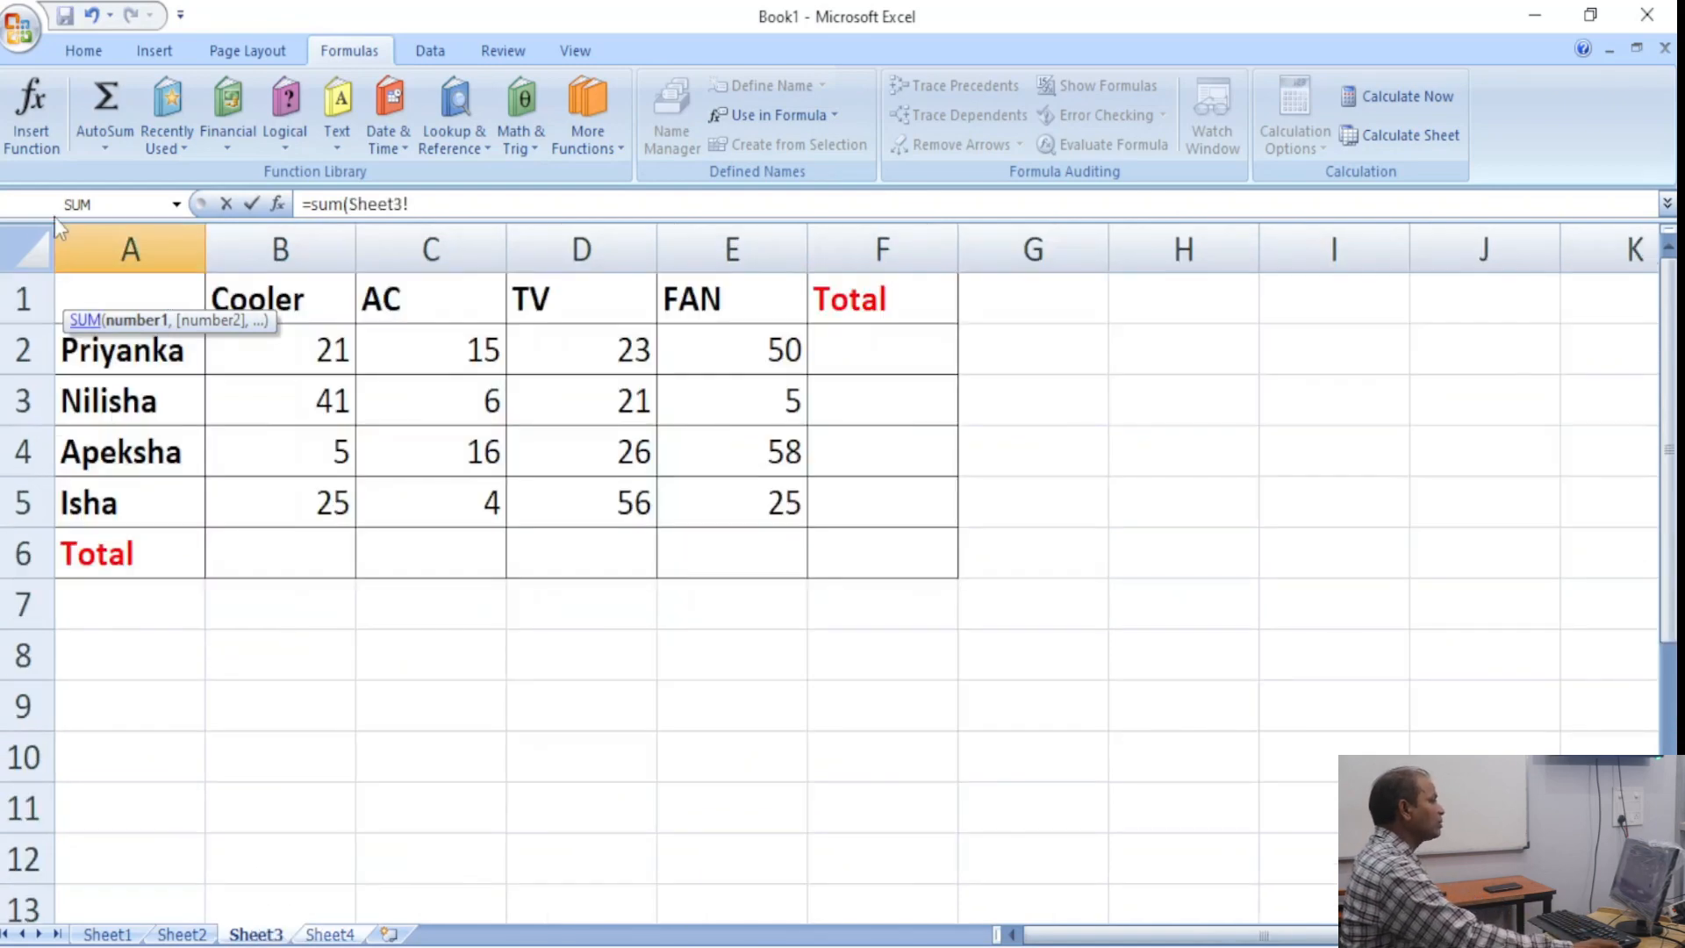
left_click_drag(289, 359, 790, 502)
left_click(331, 936)
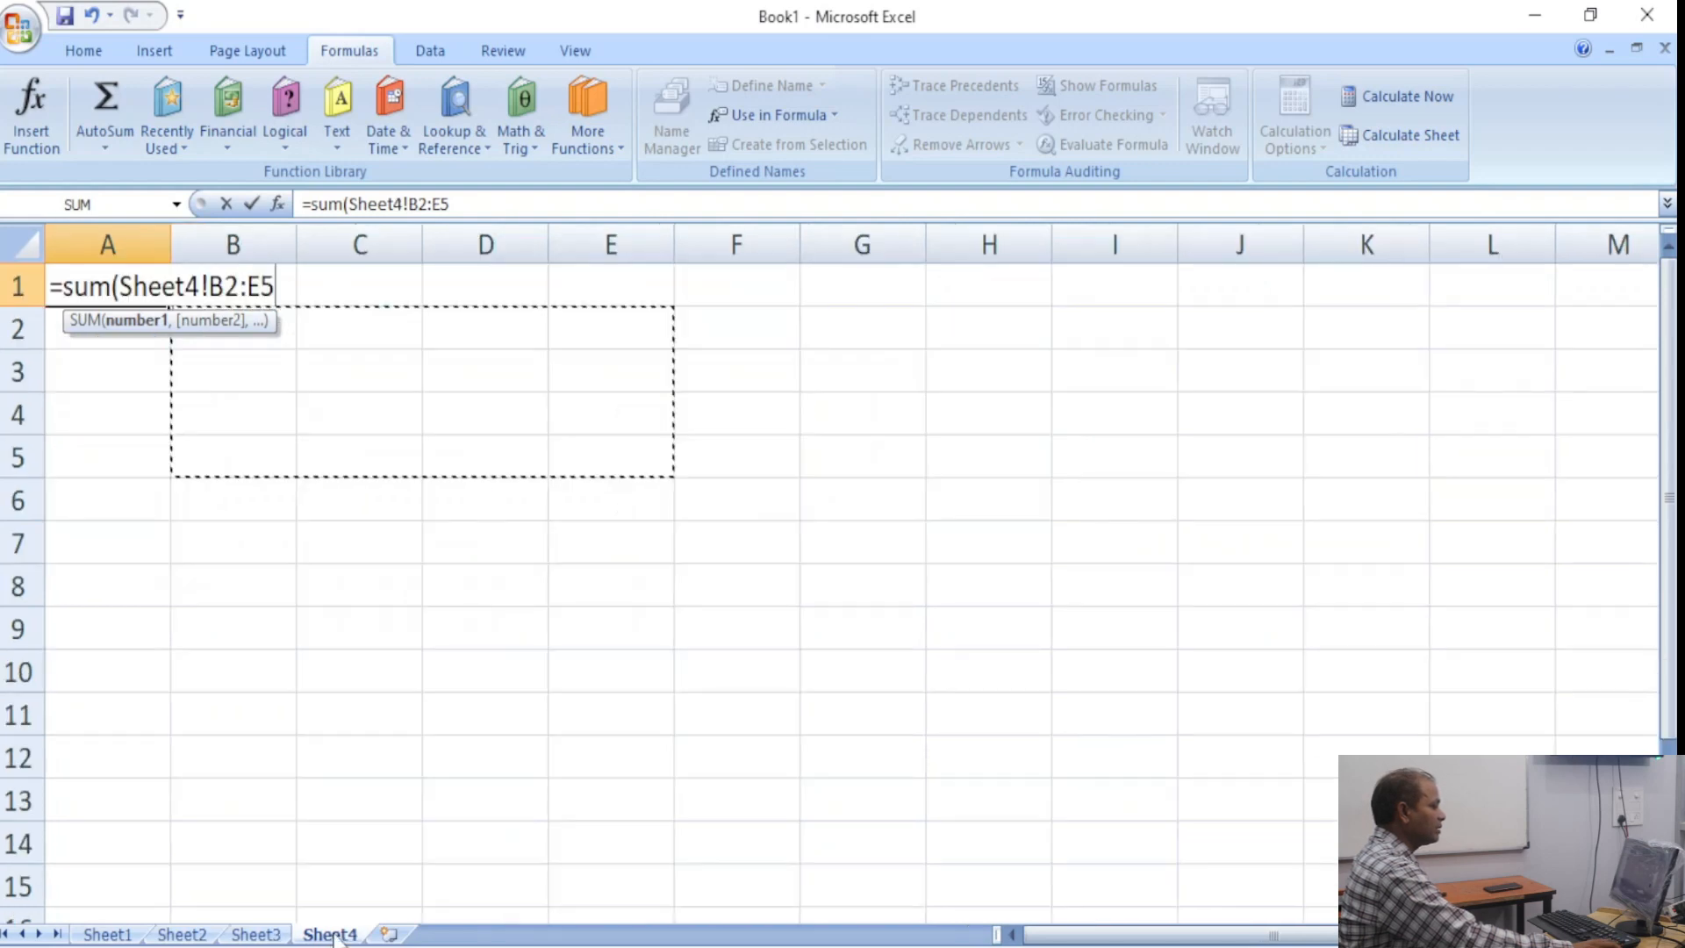
key("Return")
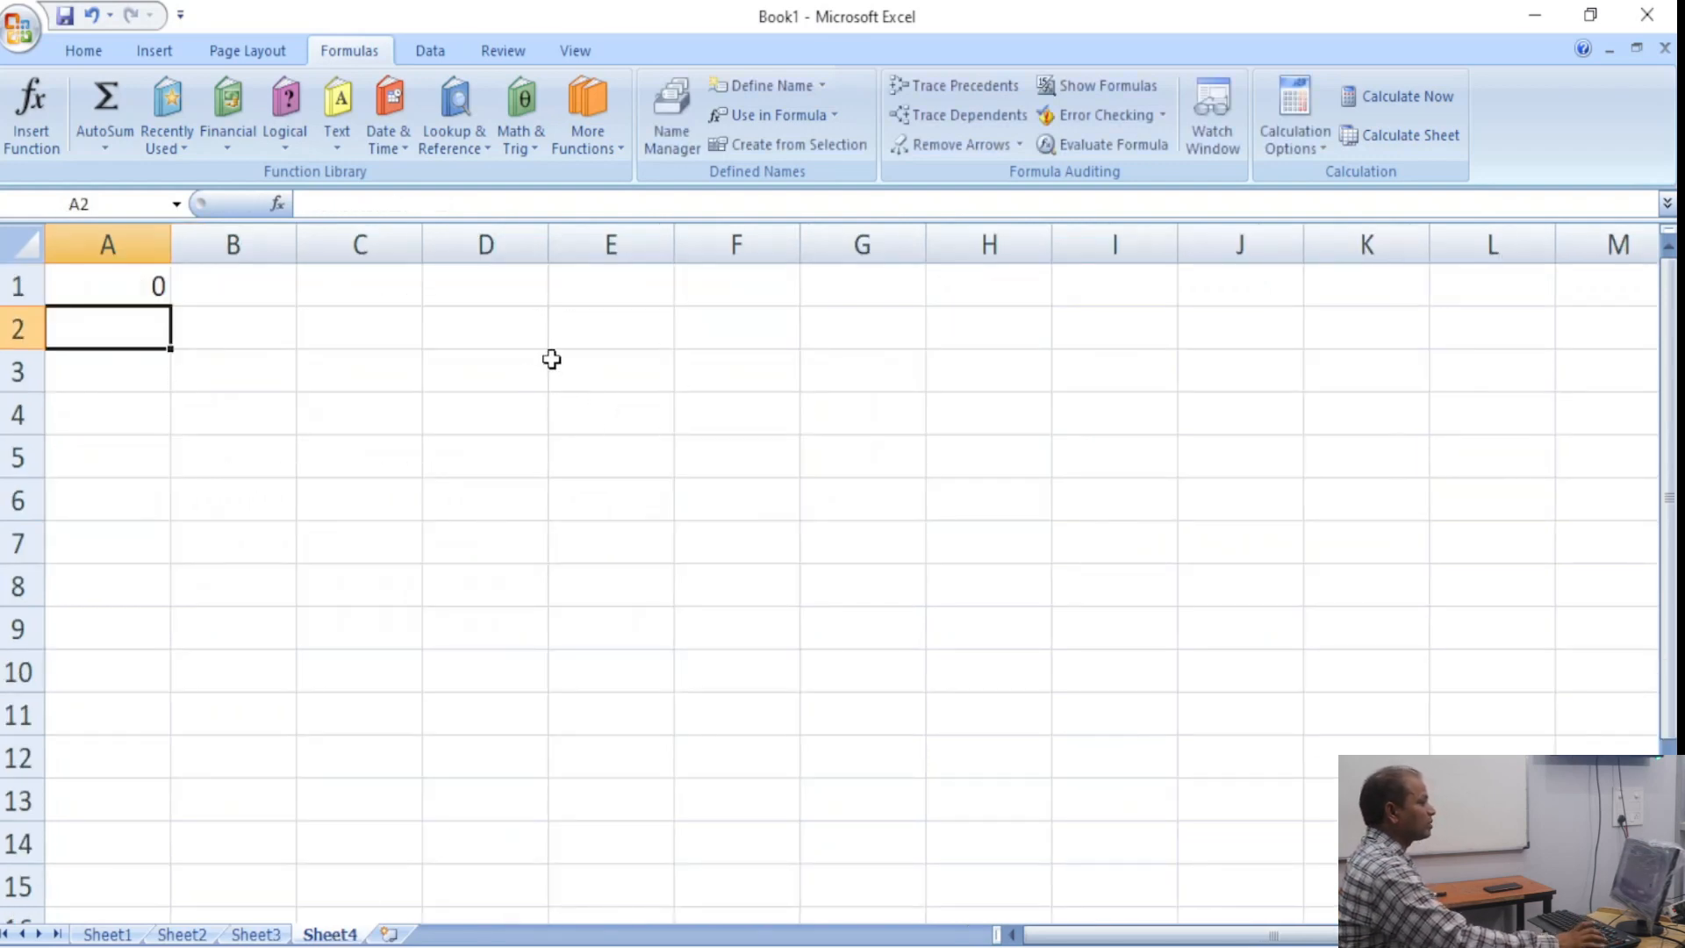
Correct the sheet reference in cell A1's formula so it reads =SUM(Sheet3!B2:E5).
double_click(150, 279)
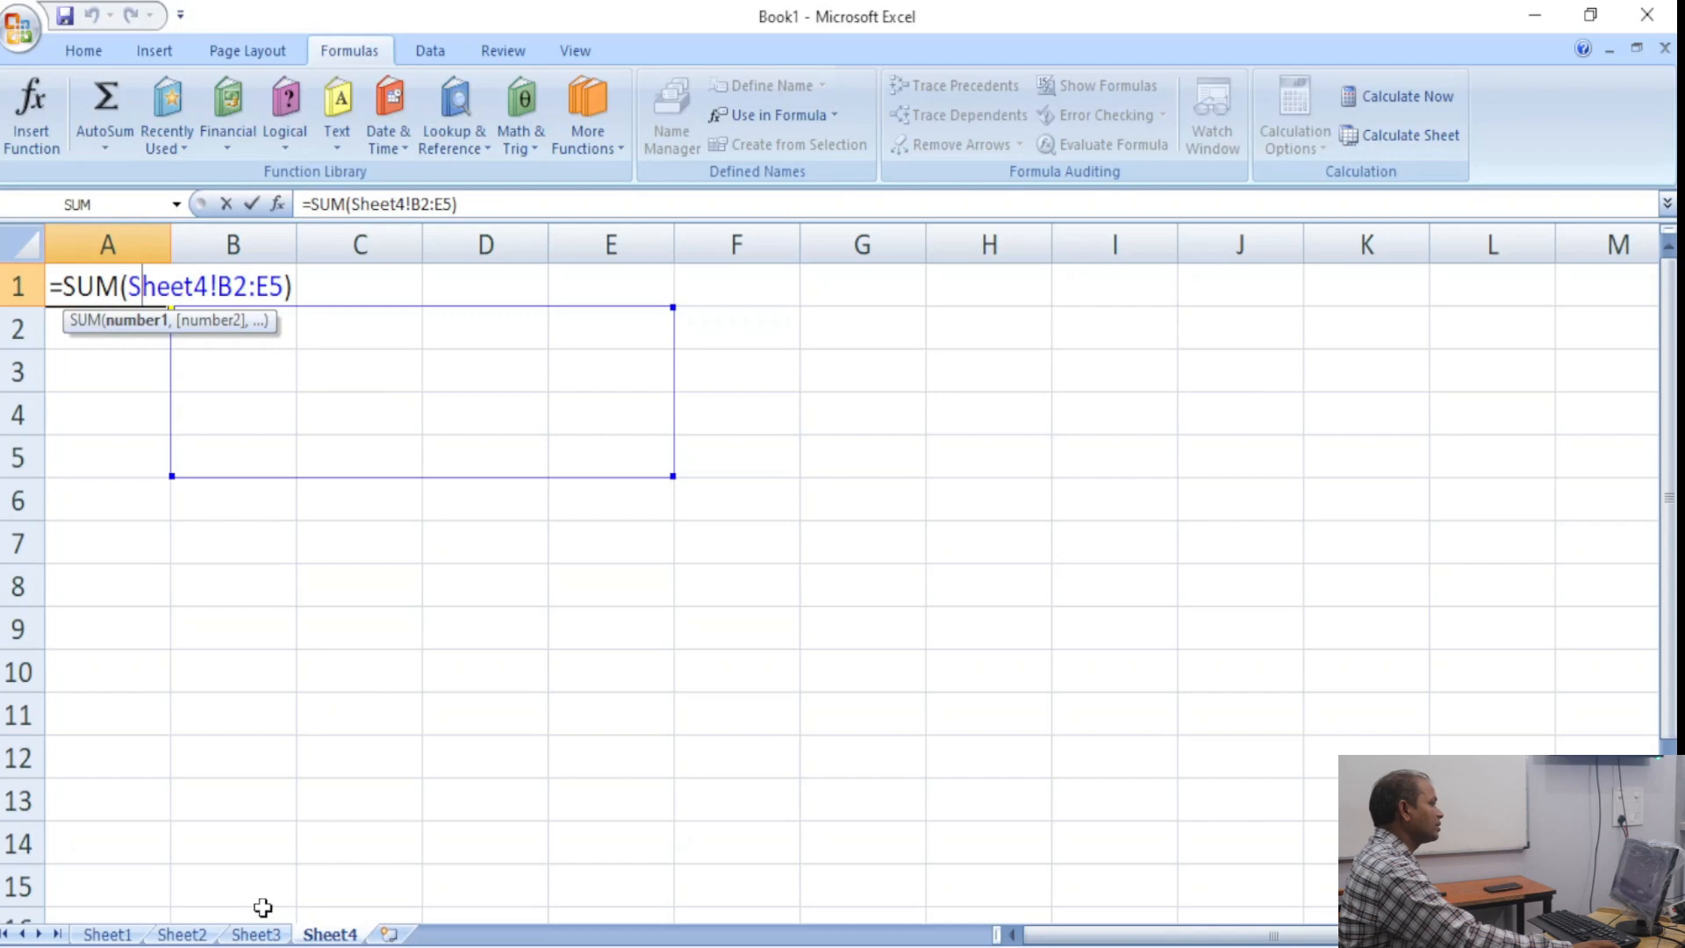
key("Right")
key("Right")
key("Right")
key("Right")
key("Right")
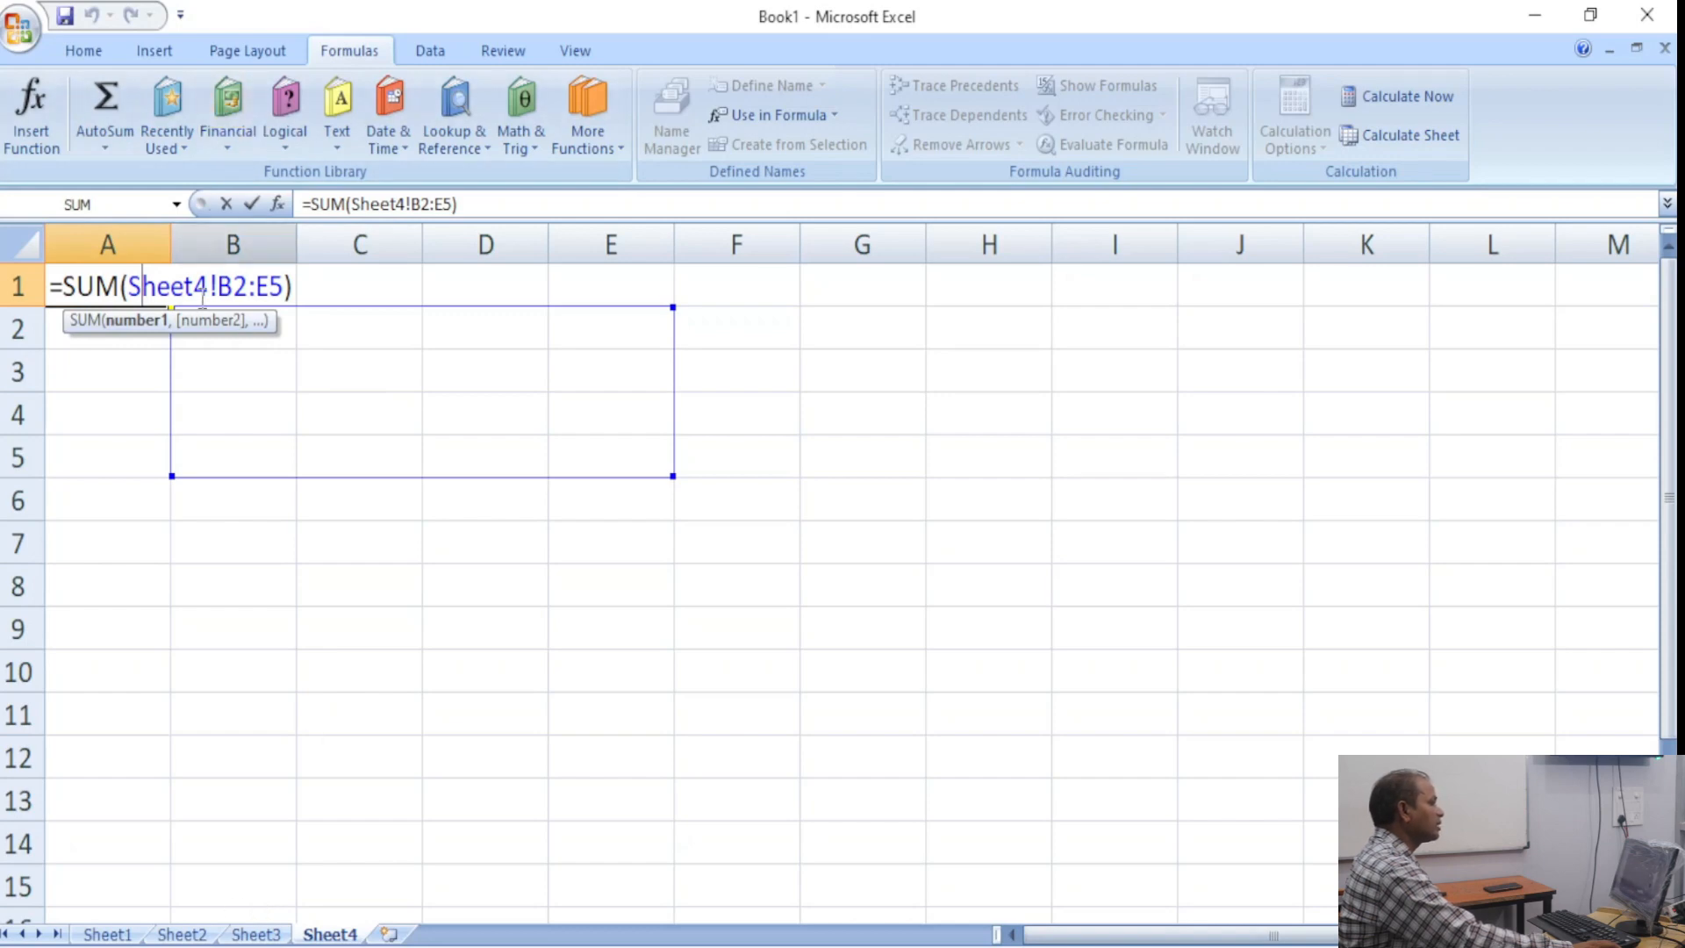
key("BackSpace")
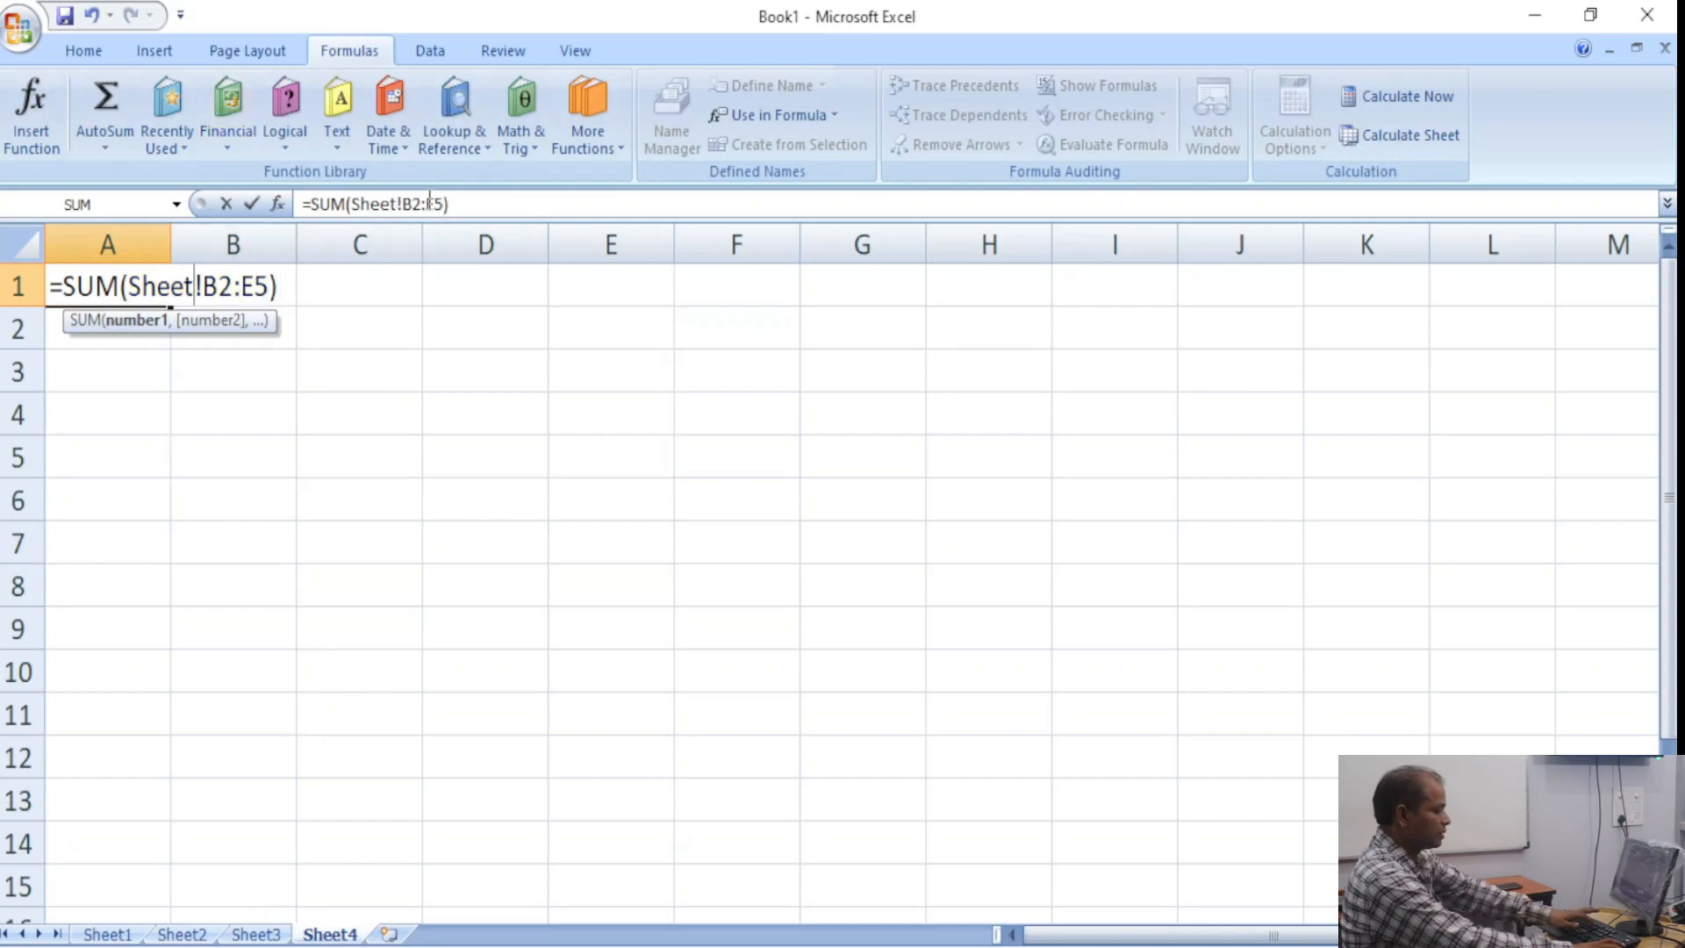
type("3")
key("Return")
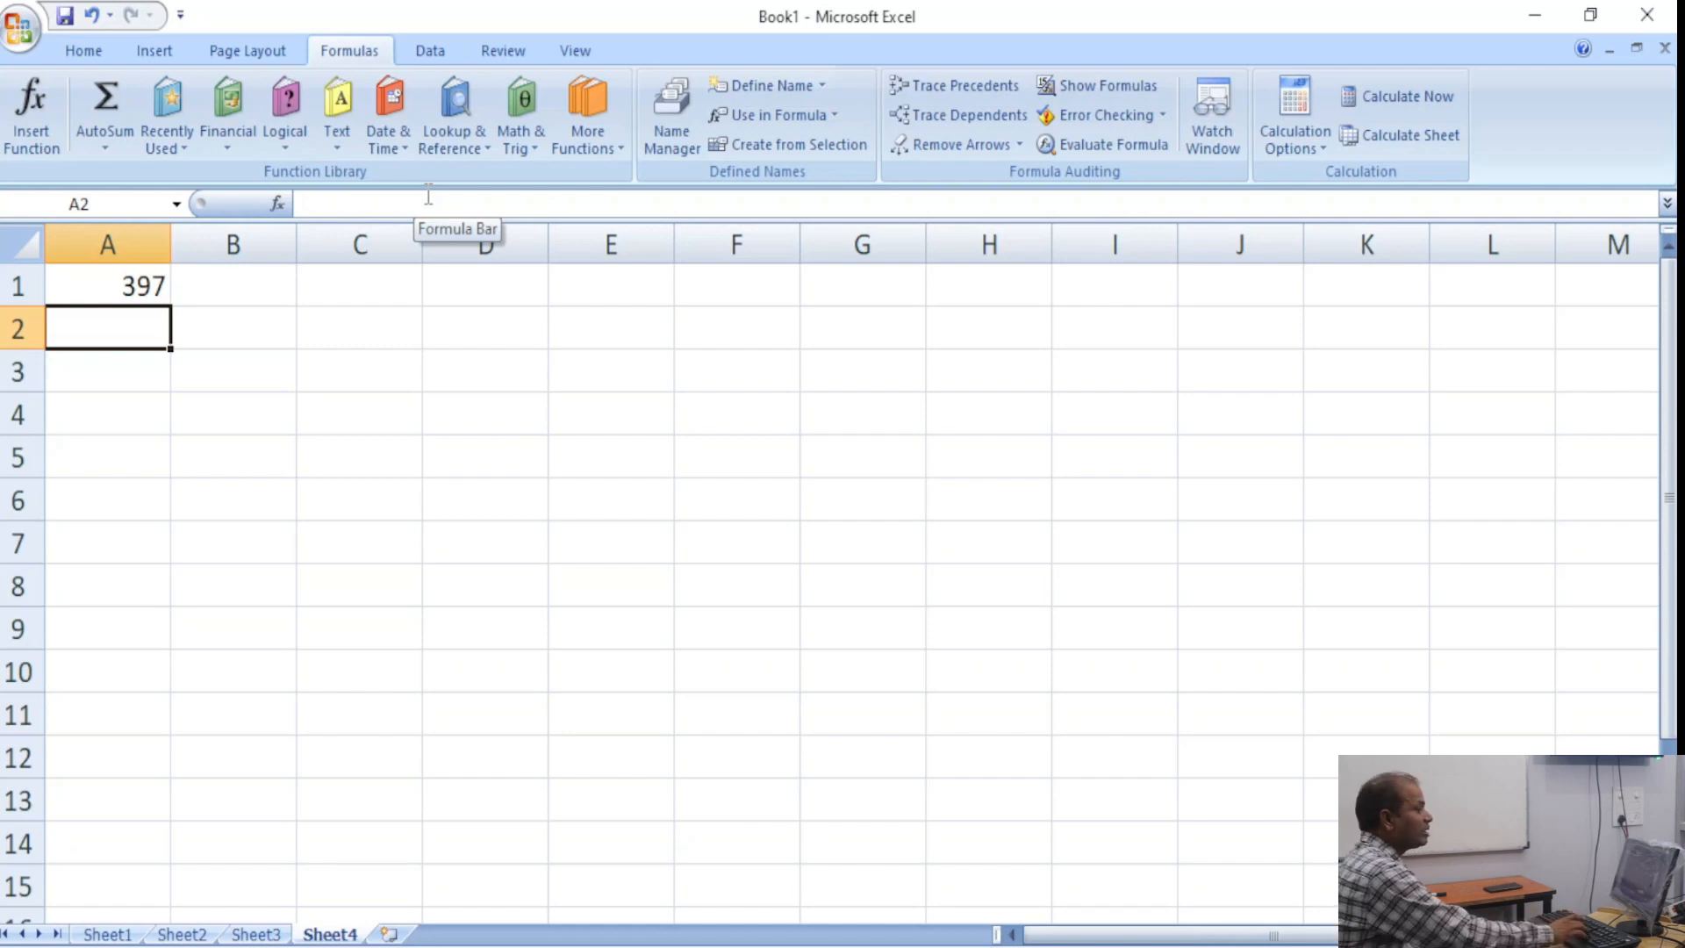
Replace the formula in cell A1 of Sheet4 with =SUM(apr).
key("Up")
key("Delete")
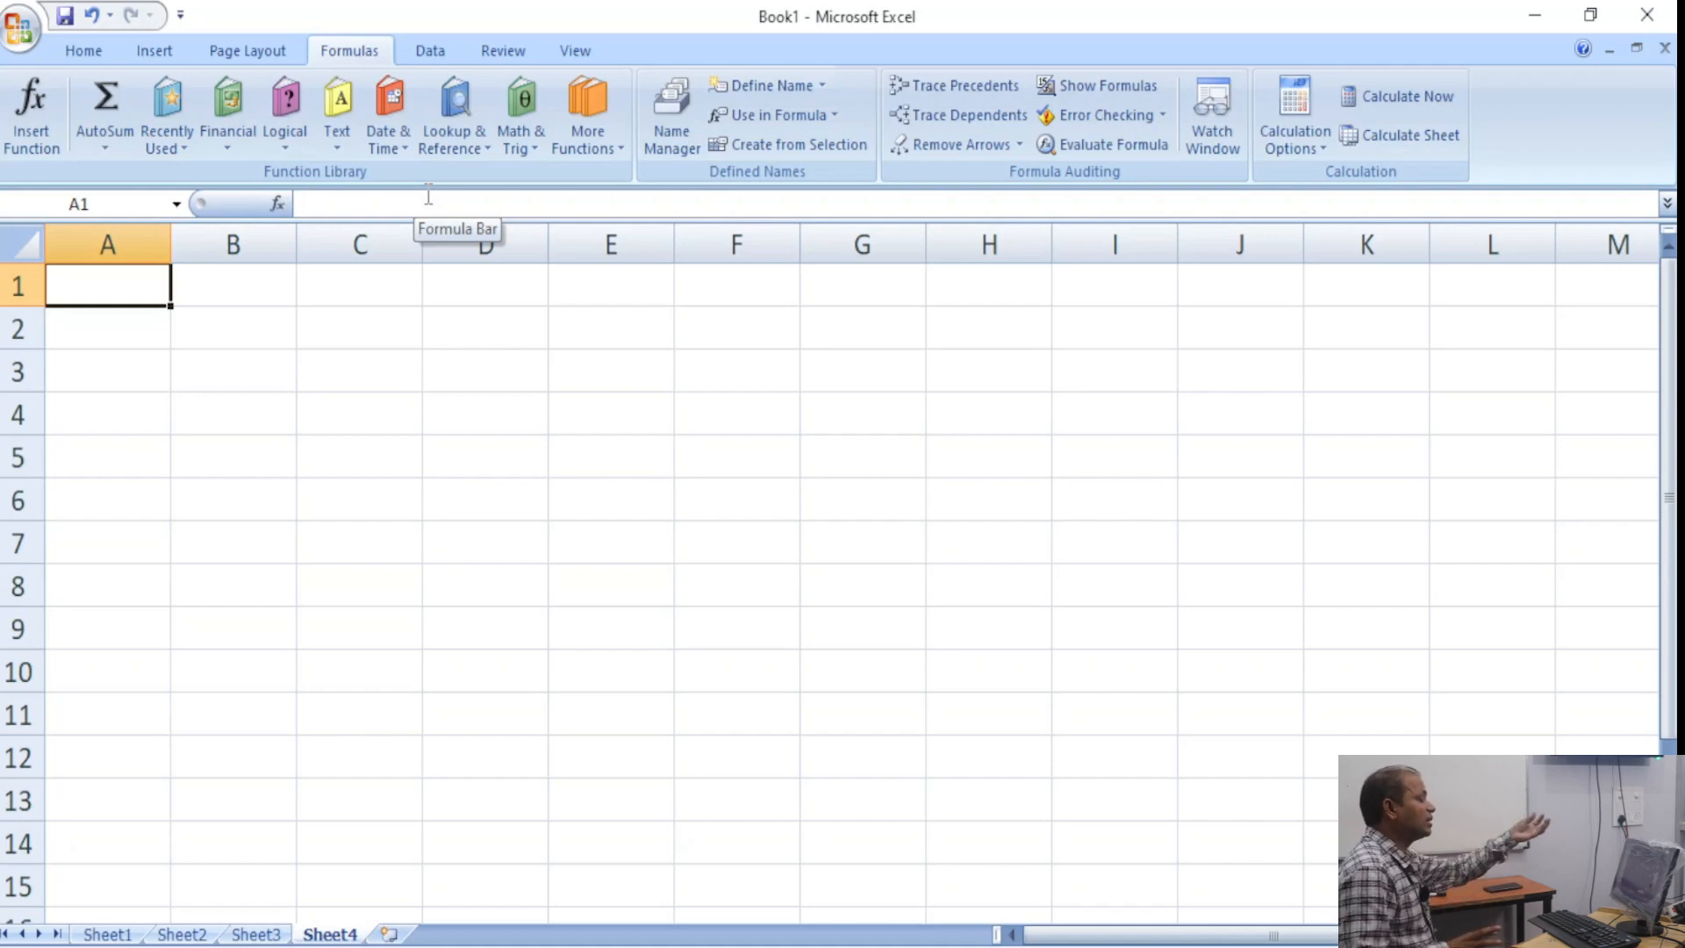
key("Down")
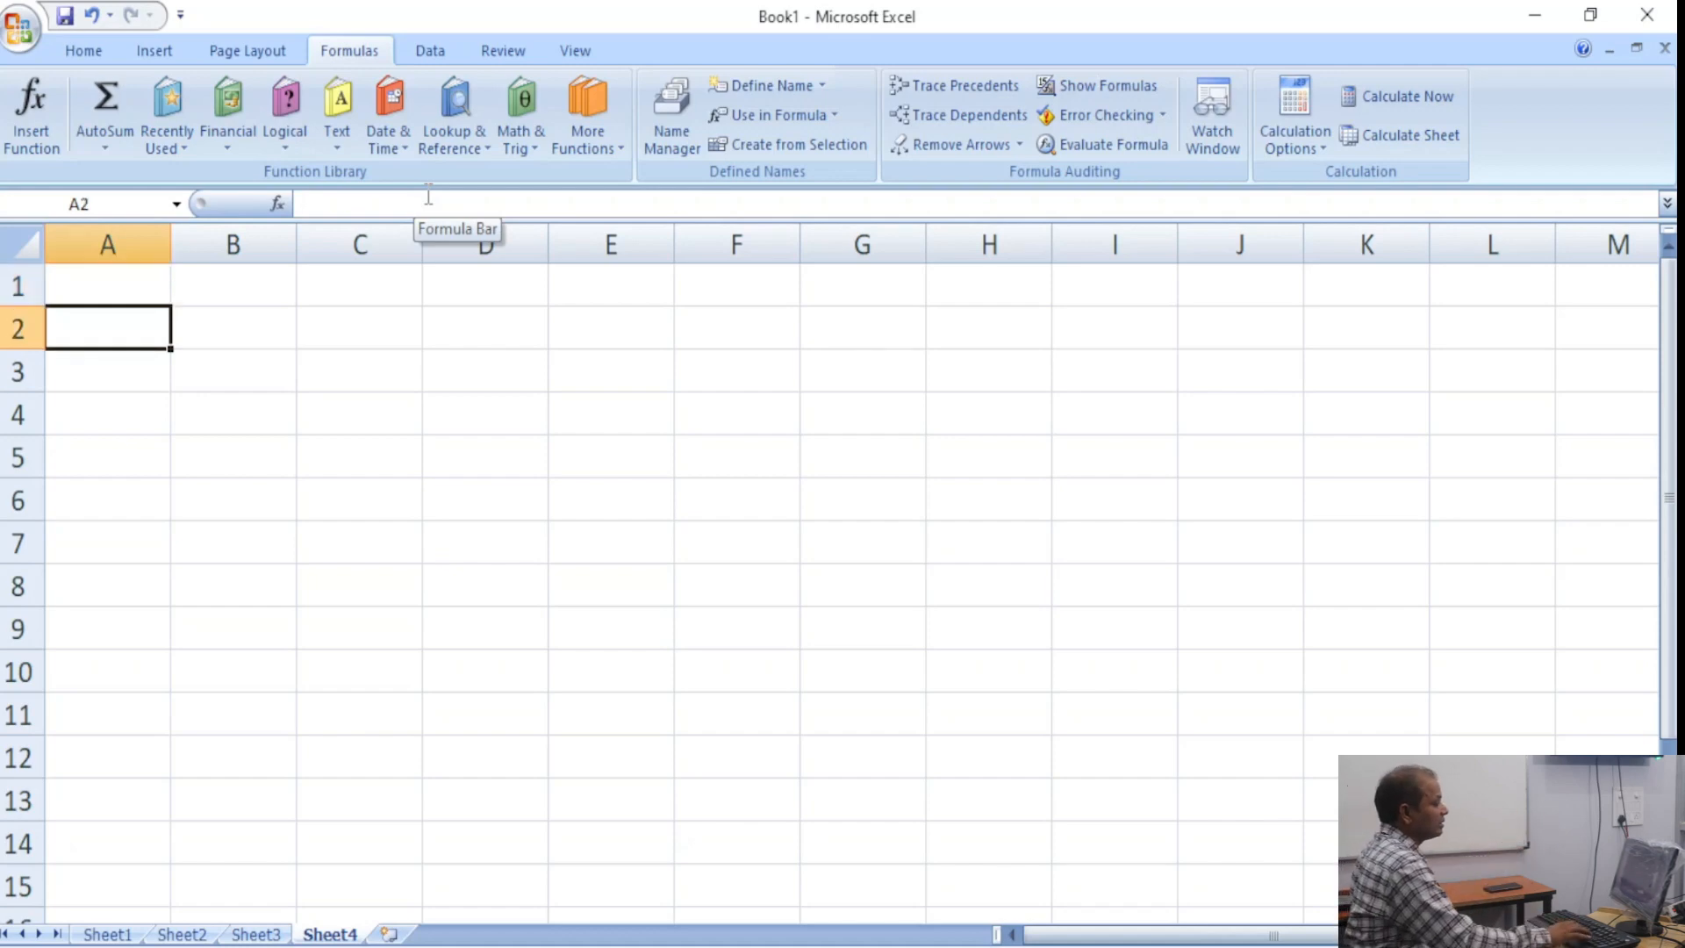
key("Up")
type("um")
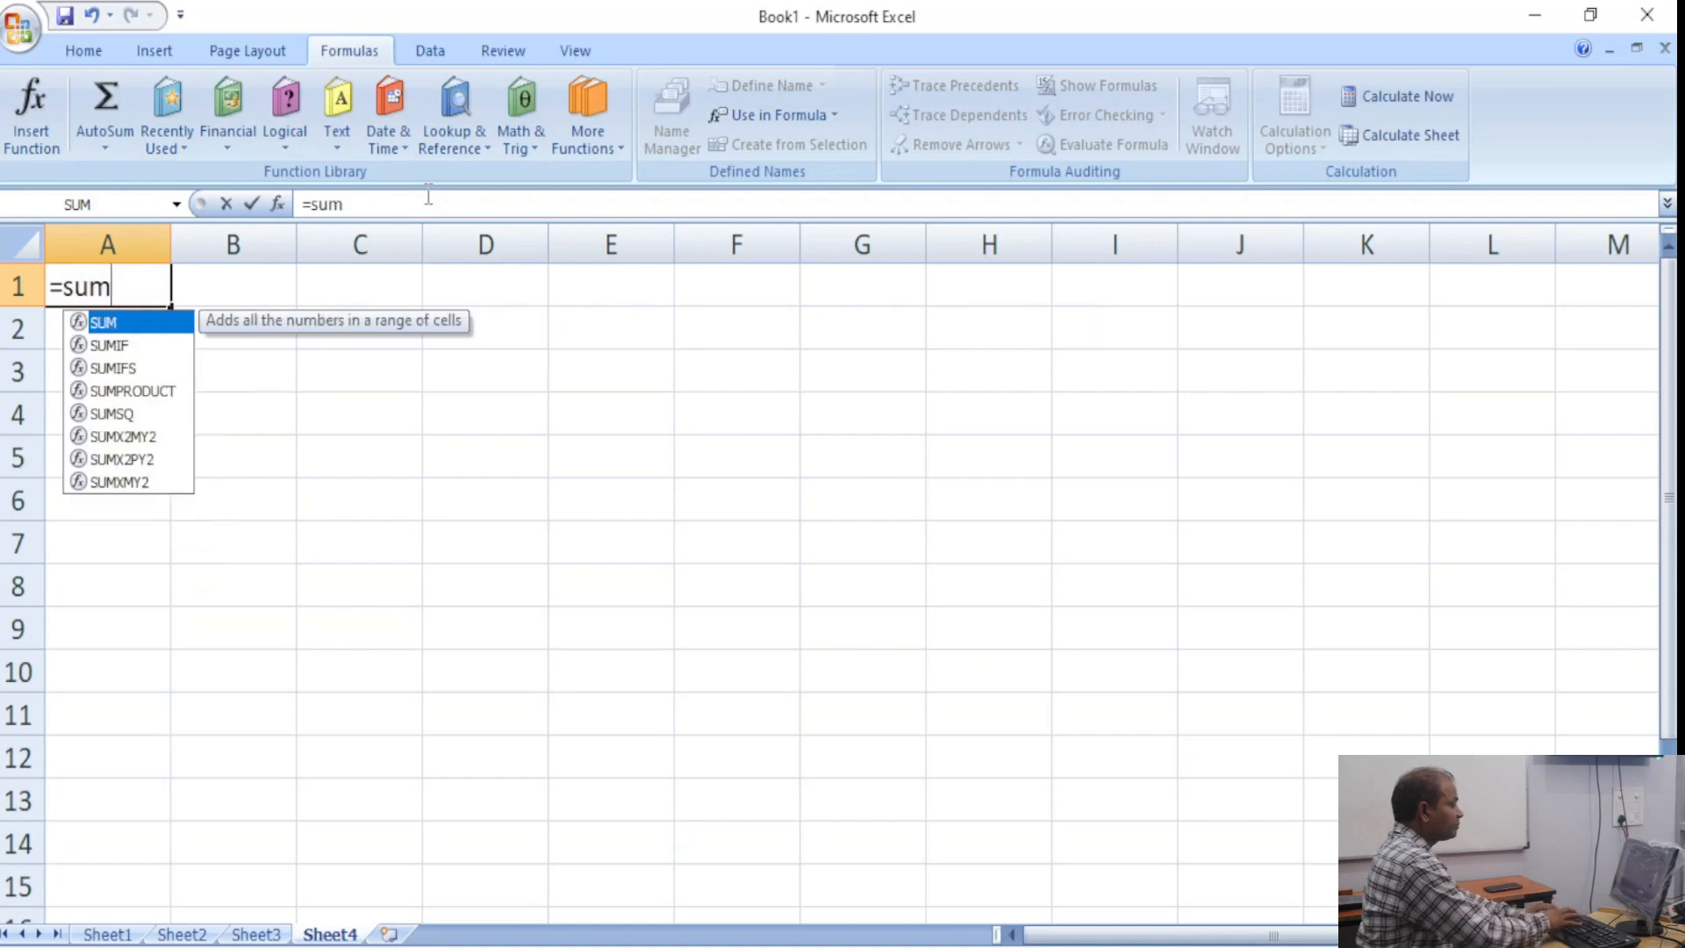
type("(apr)")
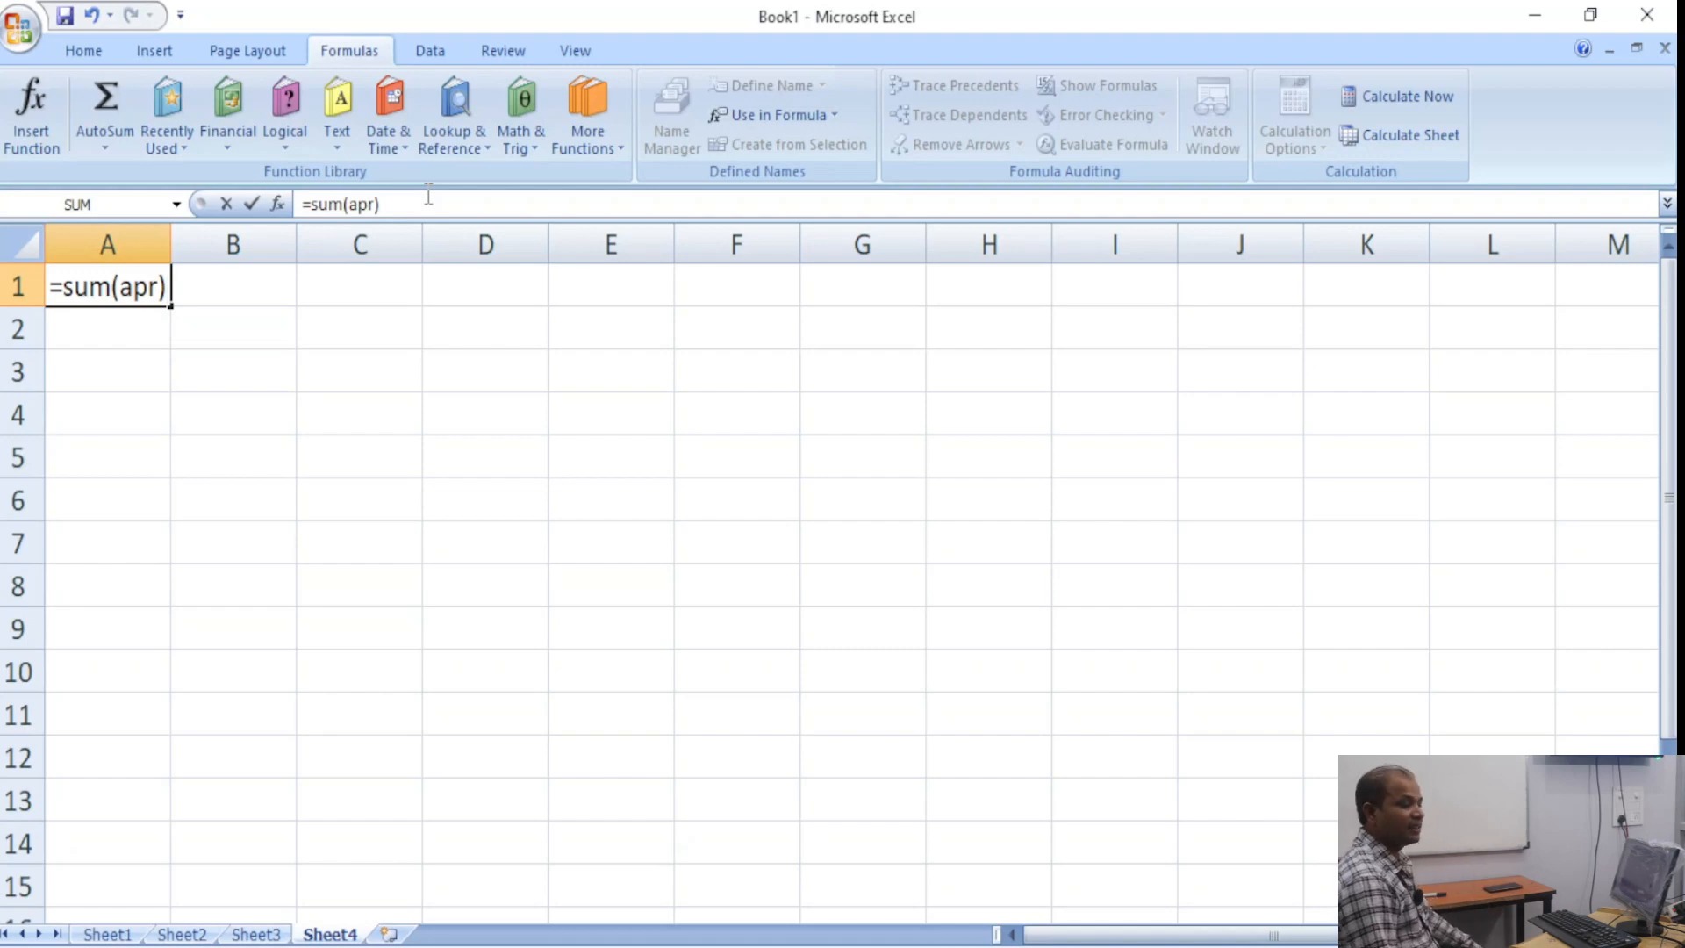
key("Return")
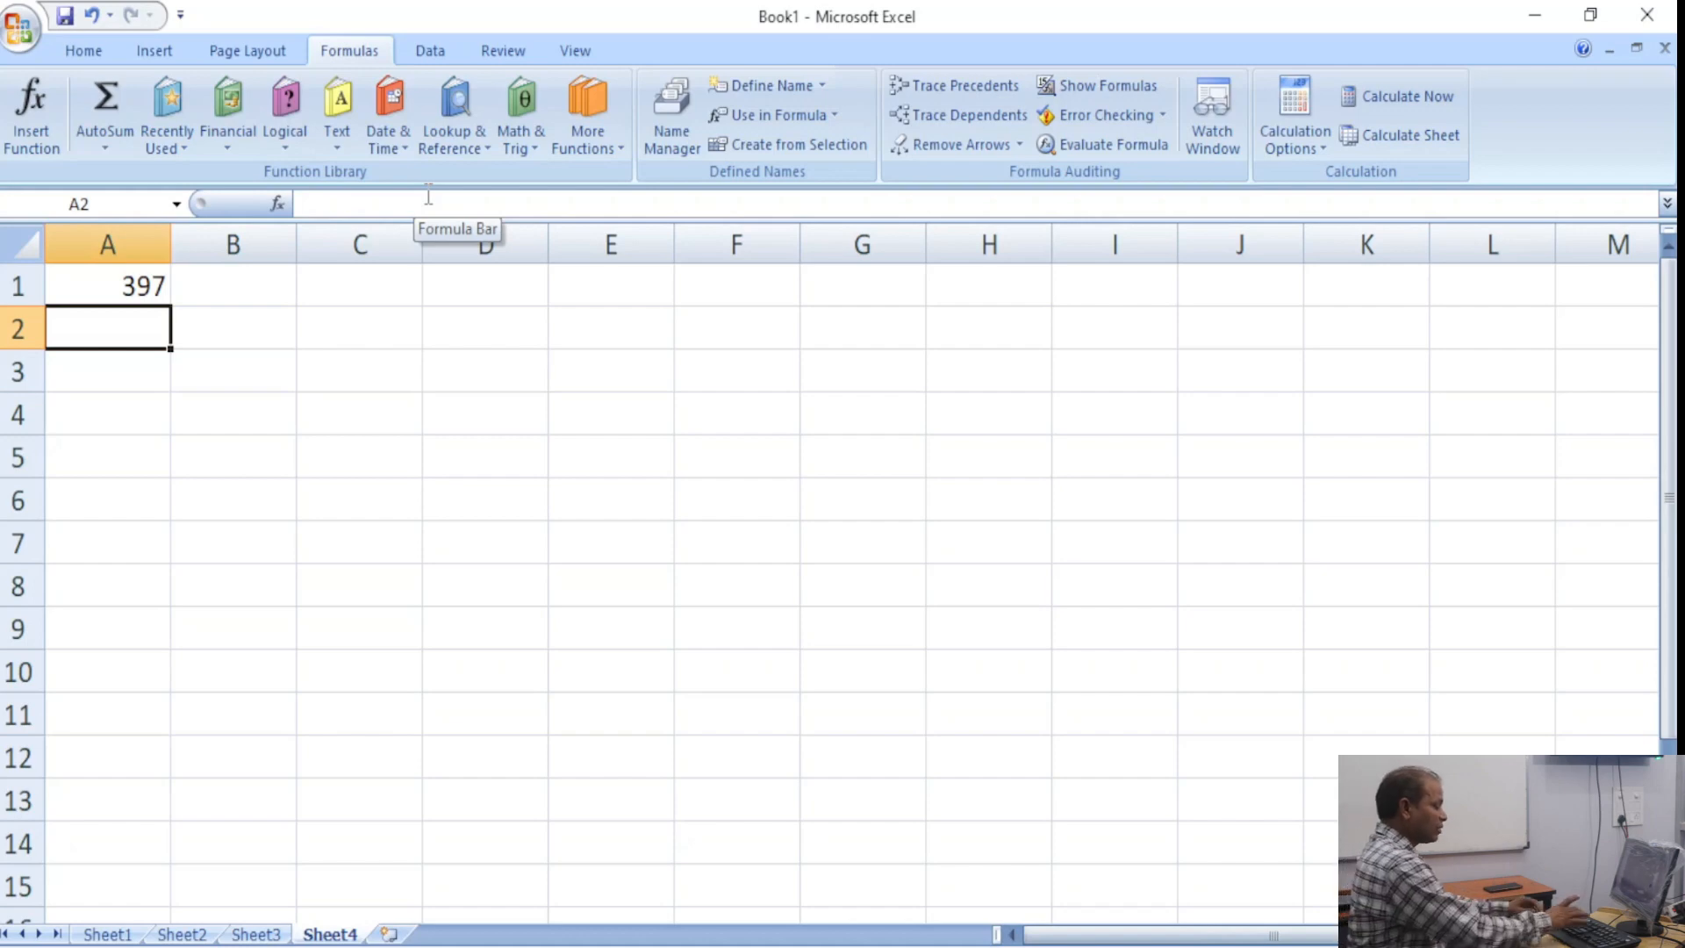
Enter the formula =AVERAGE(apr) in cell A2 of Sheet4.
type("=average")
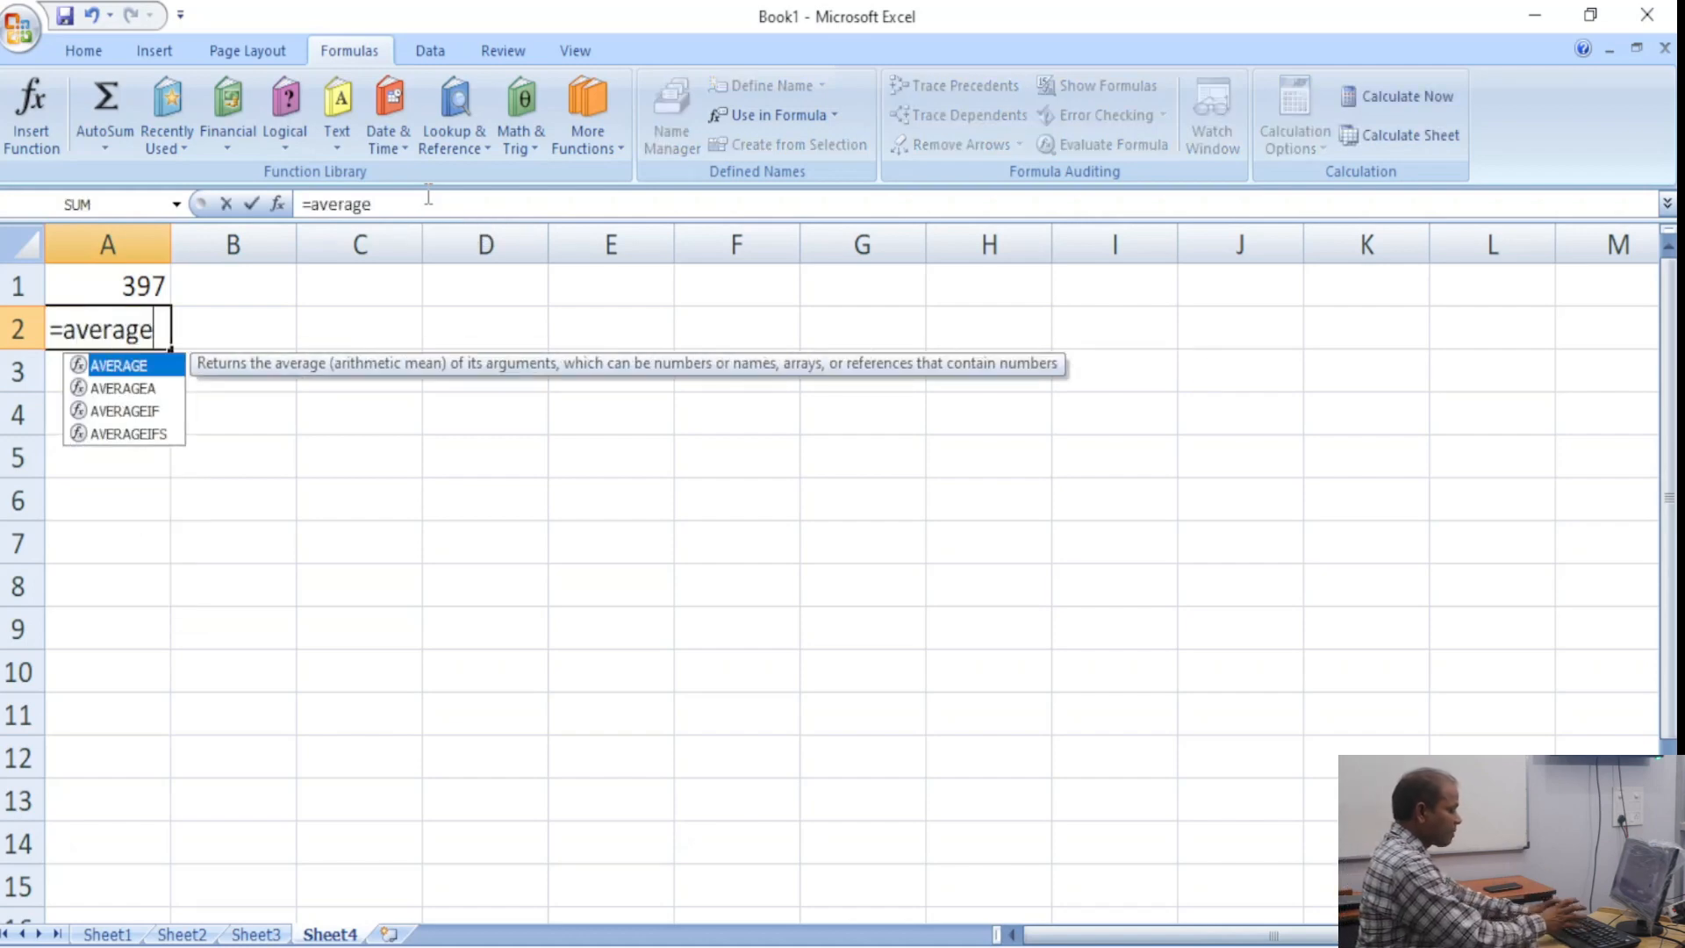
type("()")
key("BackSpace")
key("BackSpace")
key("BackSpace")
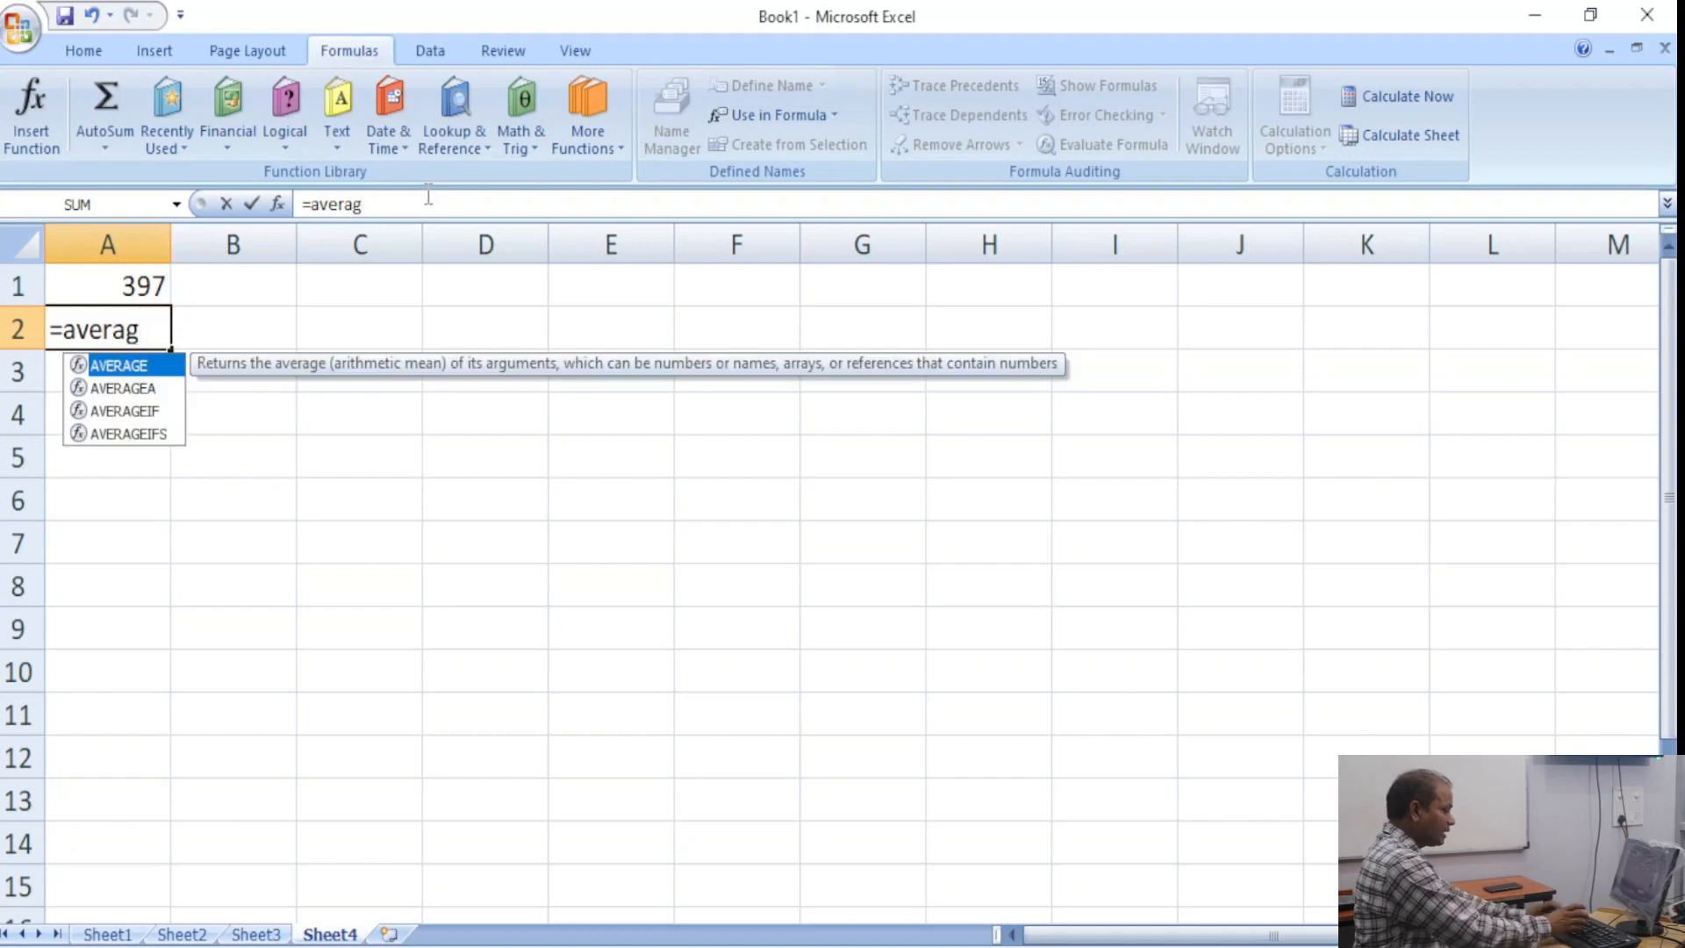
type("e(a")
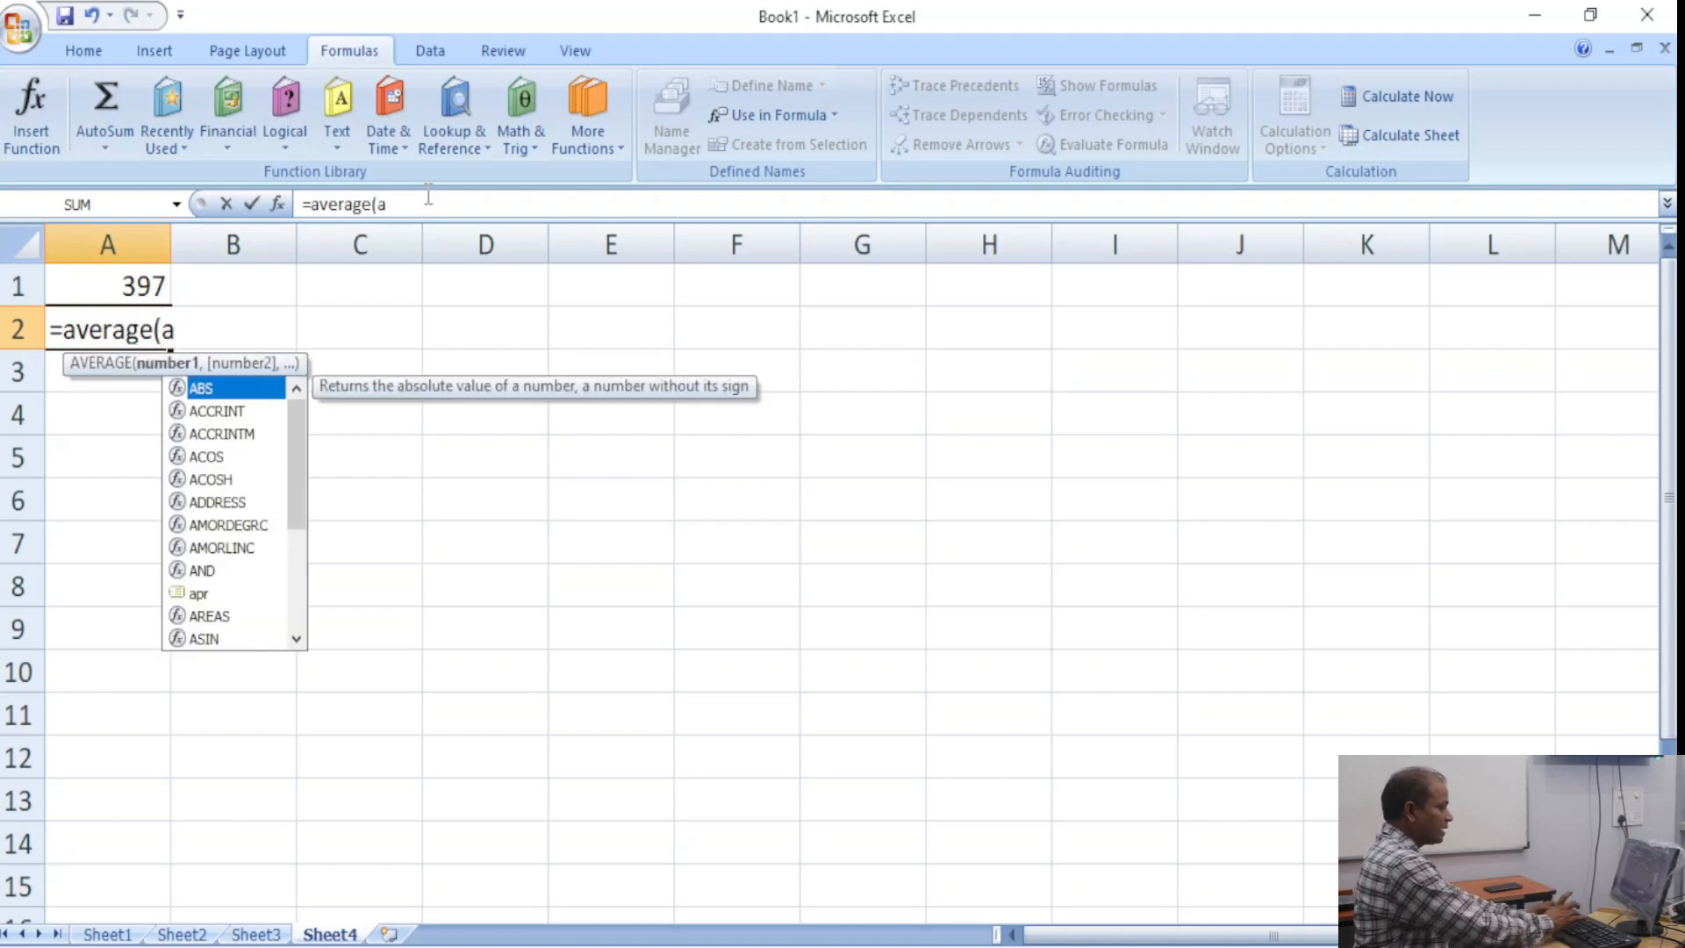
type("pr)")
key("Return")
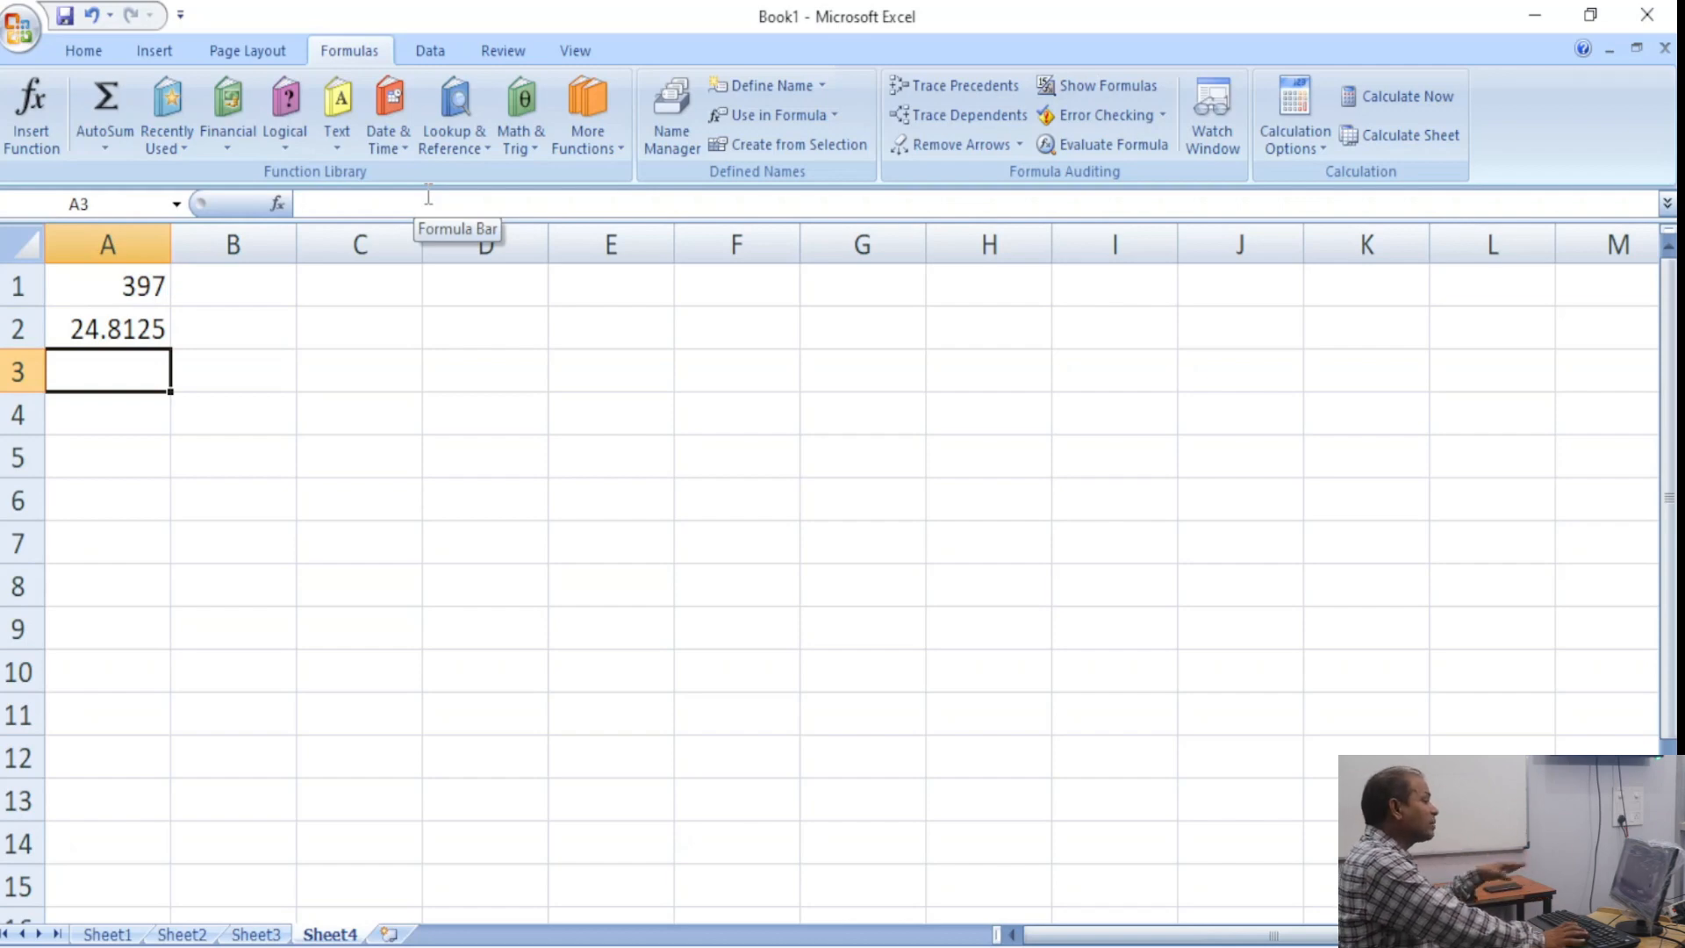
Enter the formula =MAX(apr) in cell A3 of Sheet4.
type("=max")
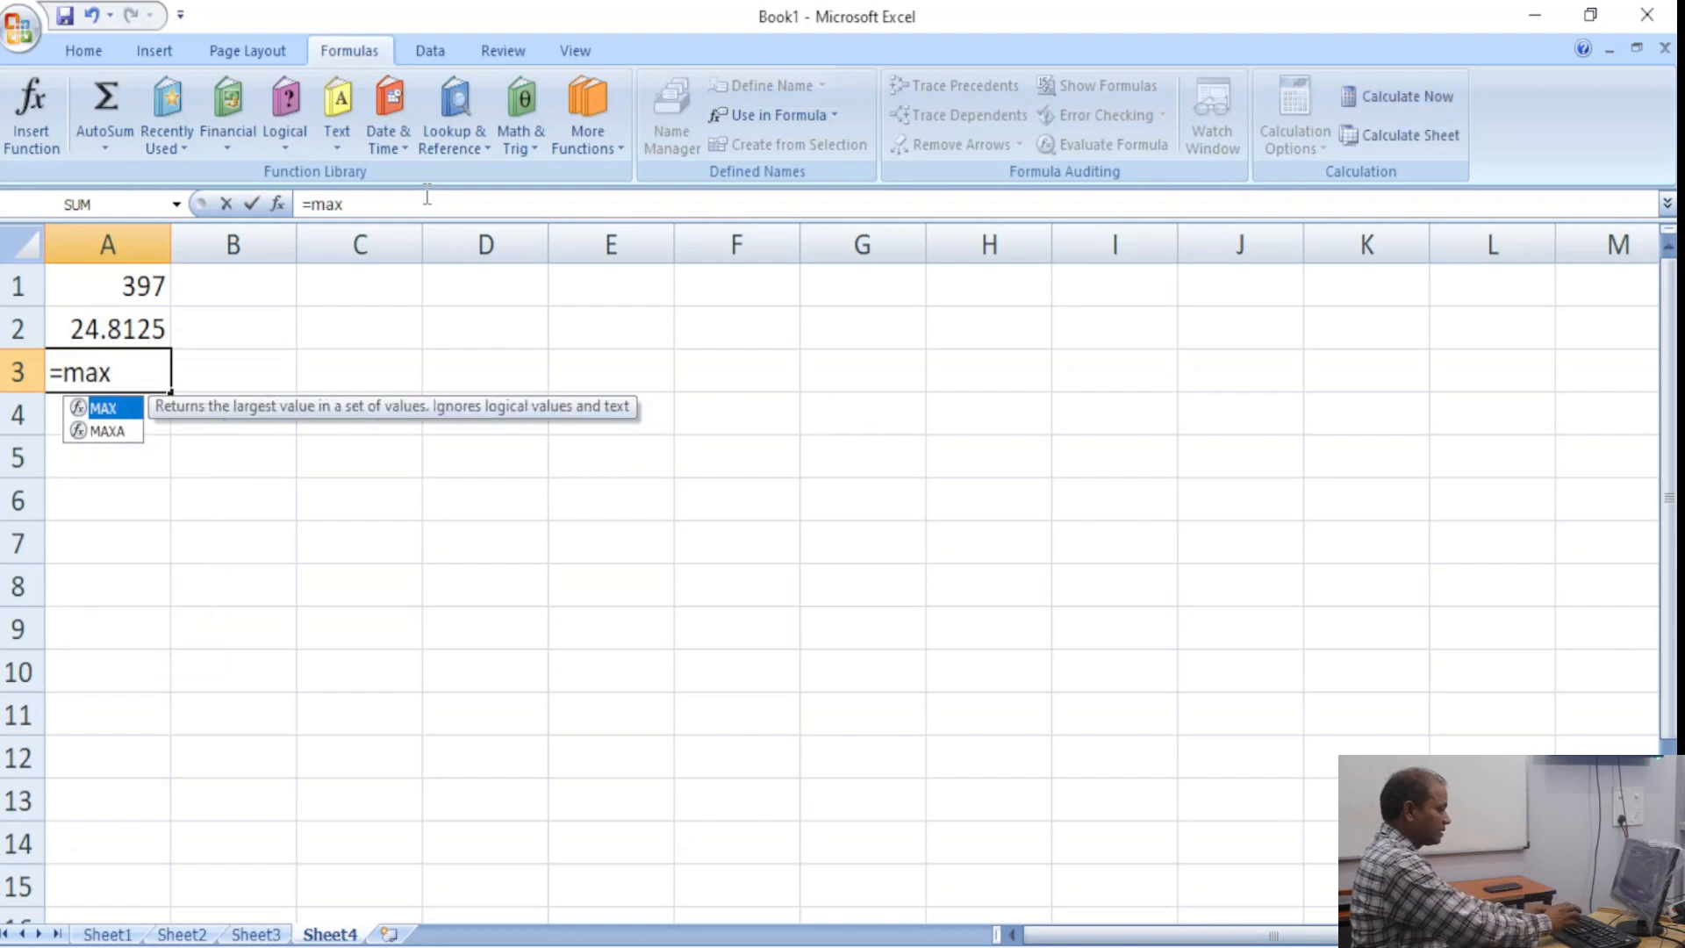
type("(apr)")
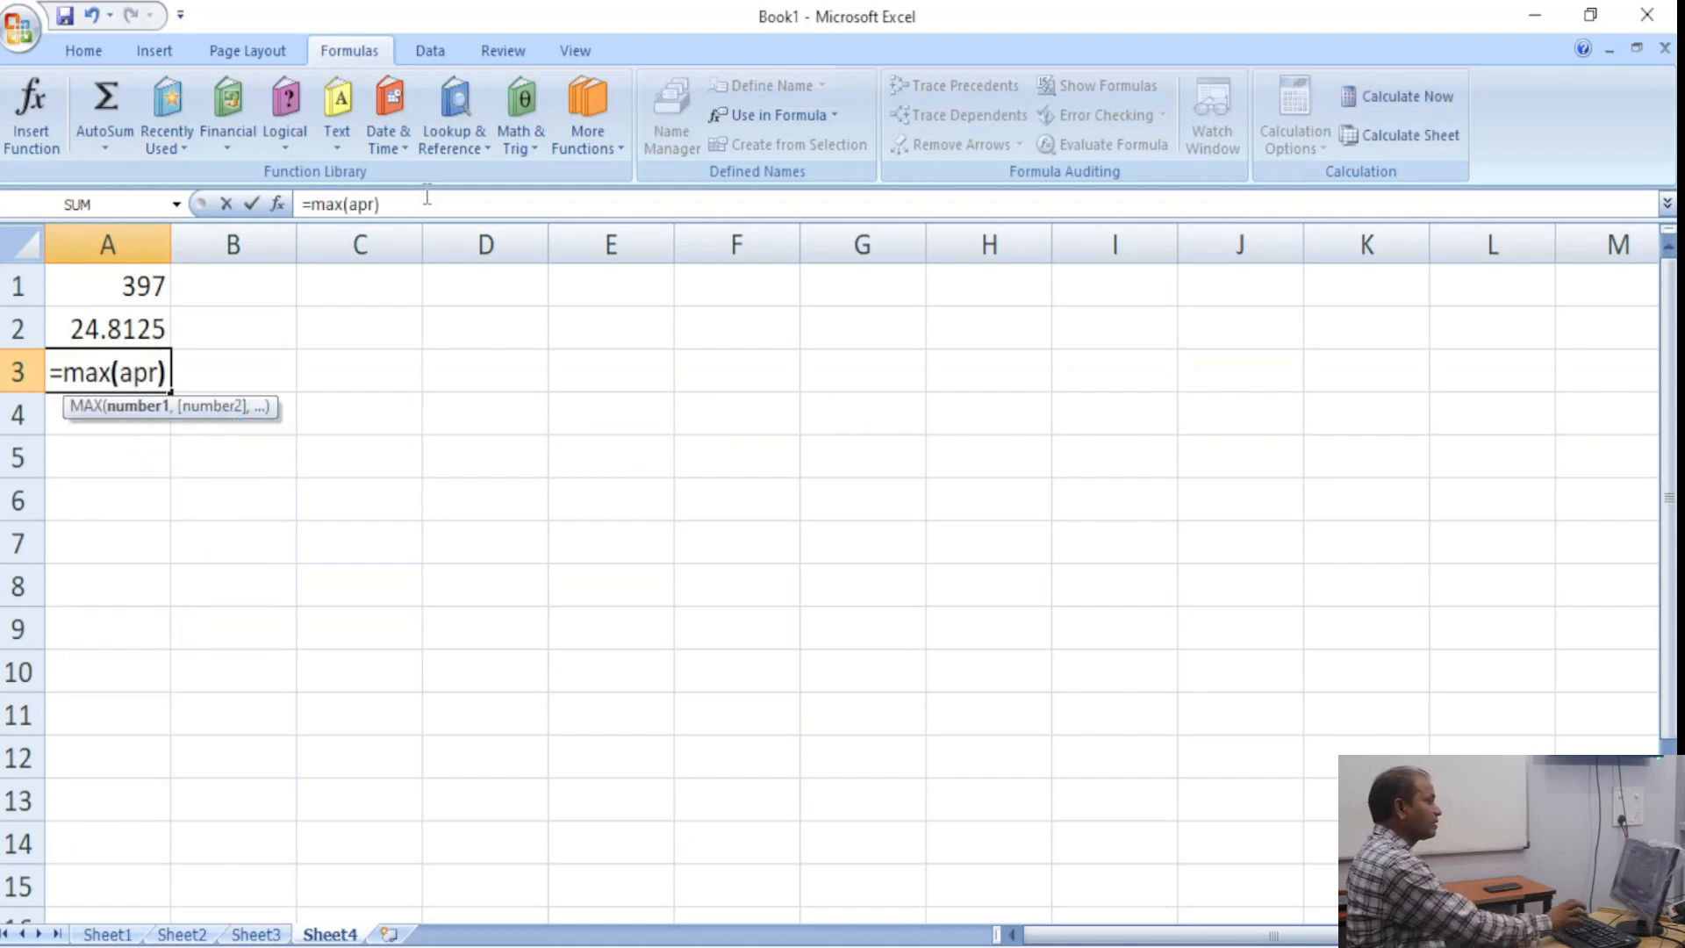
key("Return")
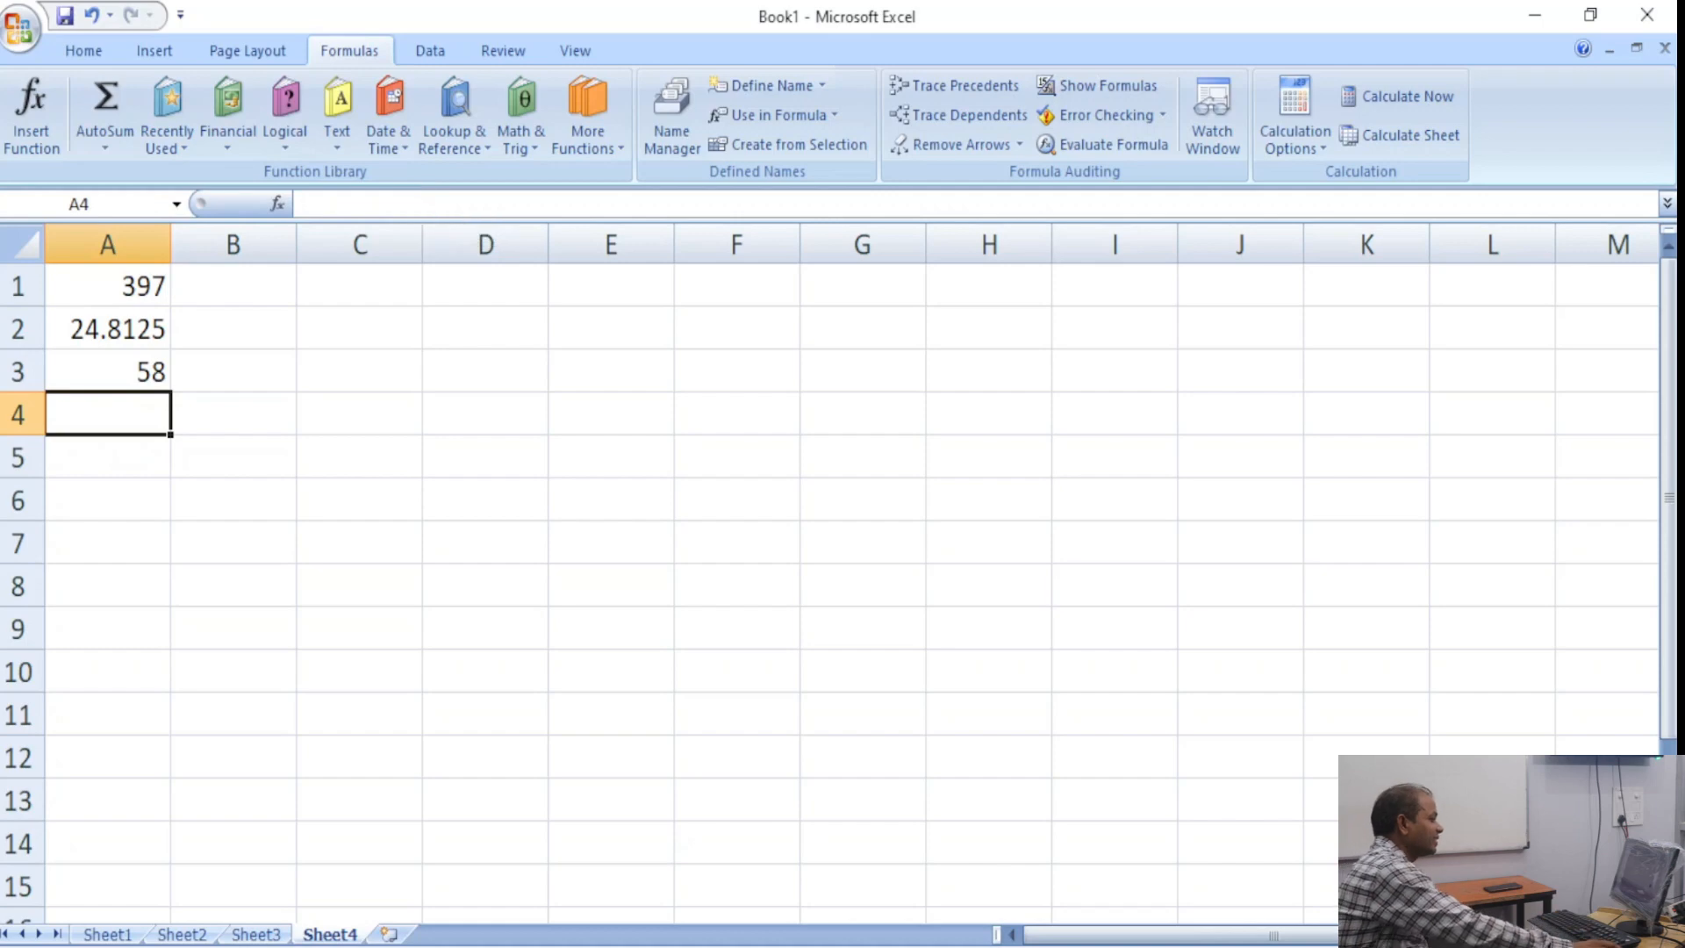
Check the table data on Sheet3 and inspect the formula in cell A3 of Sheet4.
left_click(257, 935)
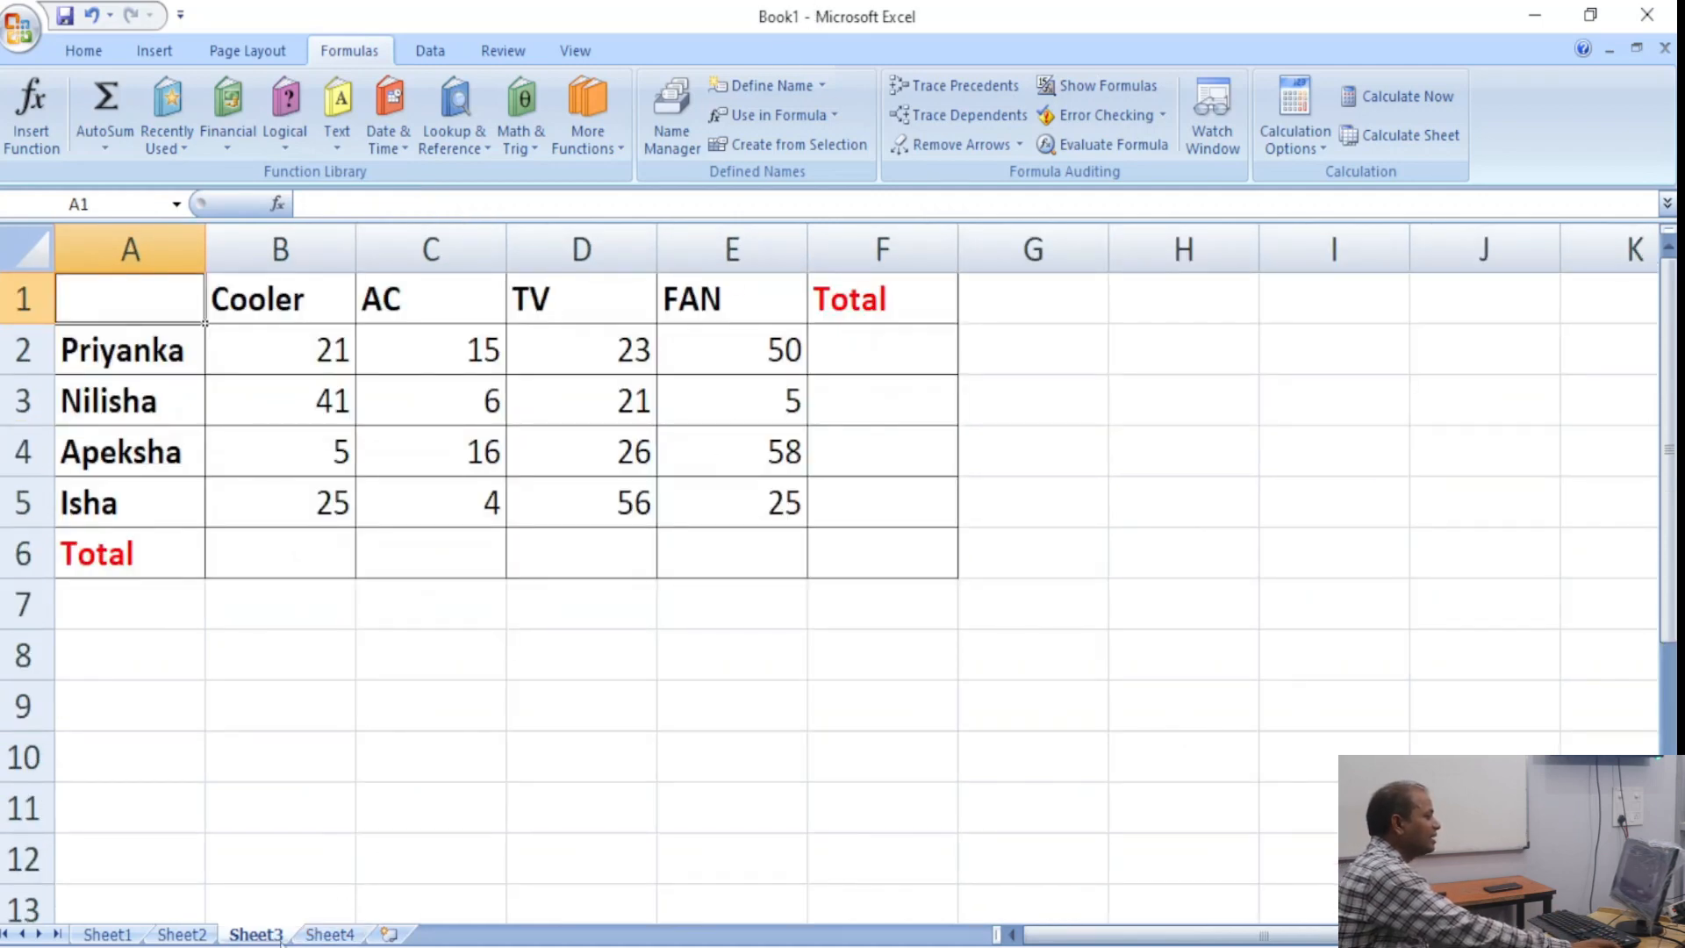
left_click(329, 931)
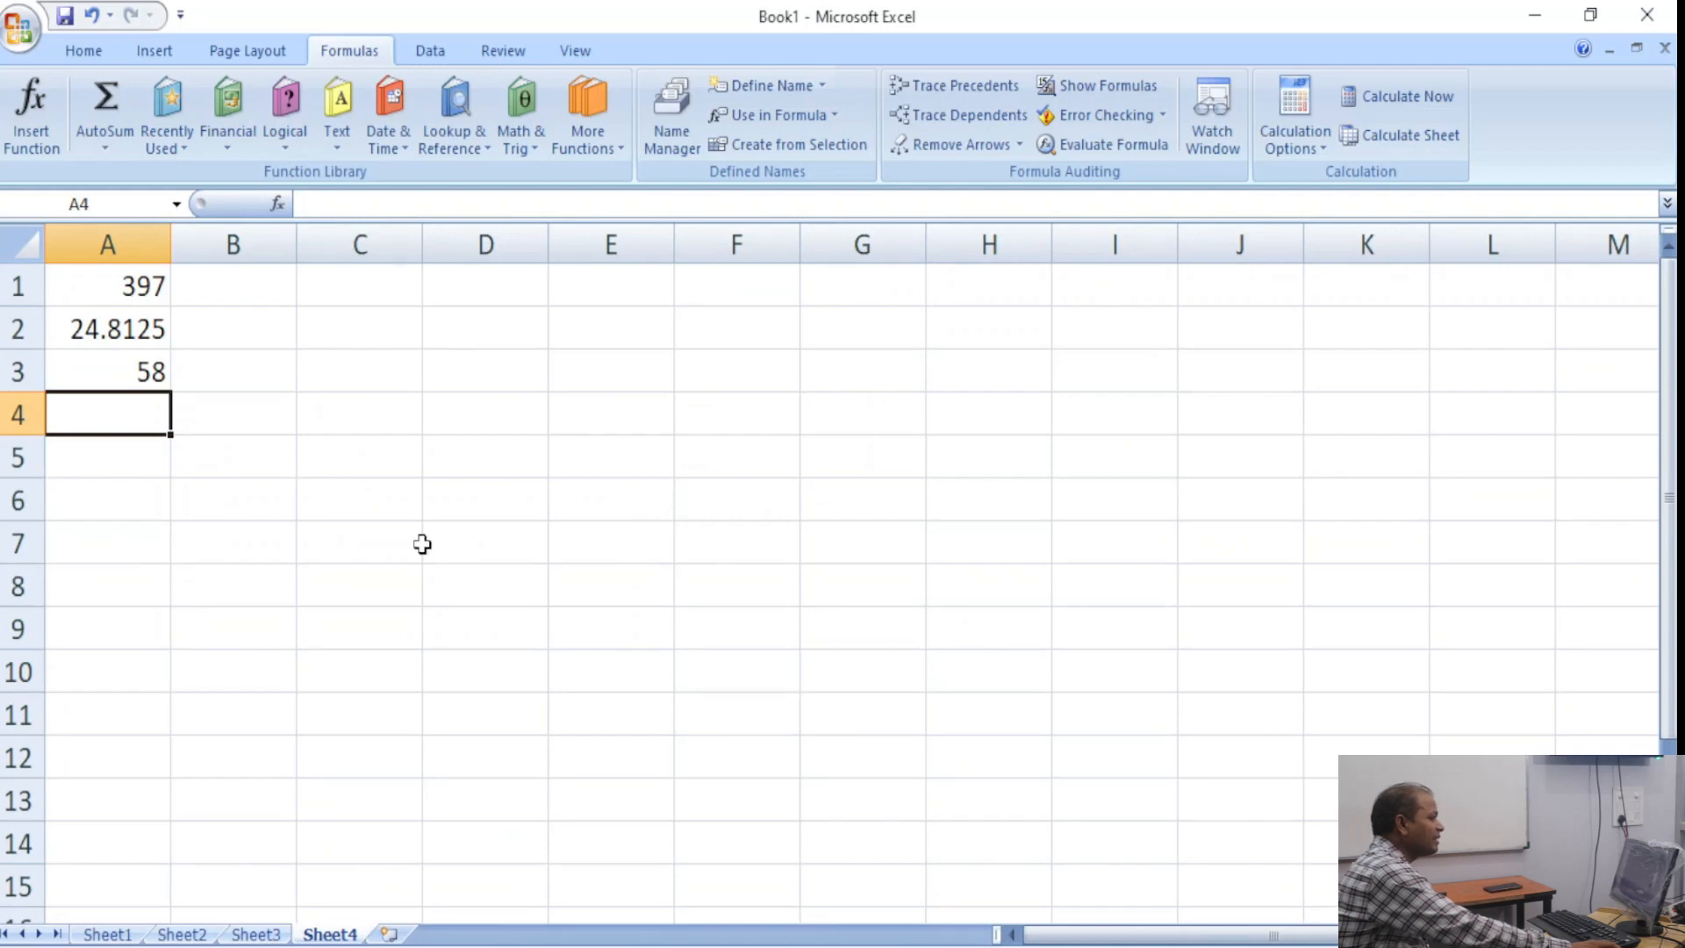
left_click(421, 545)
left_click(156, 430)
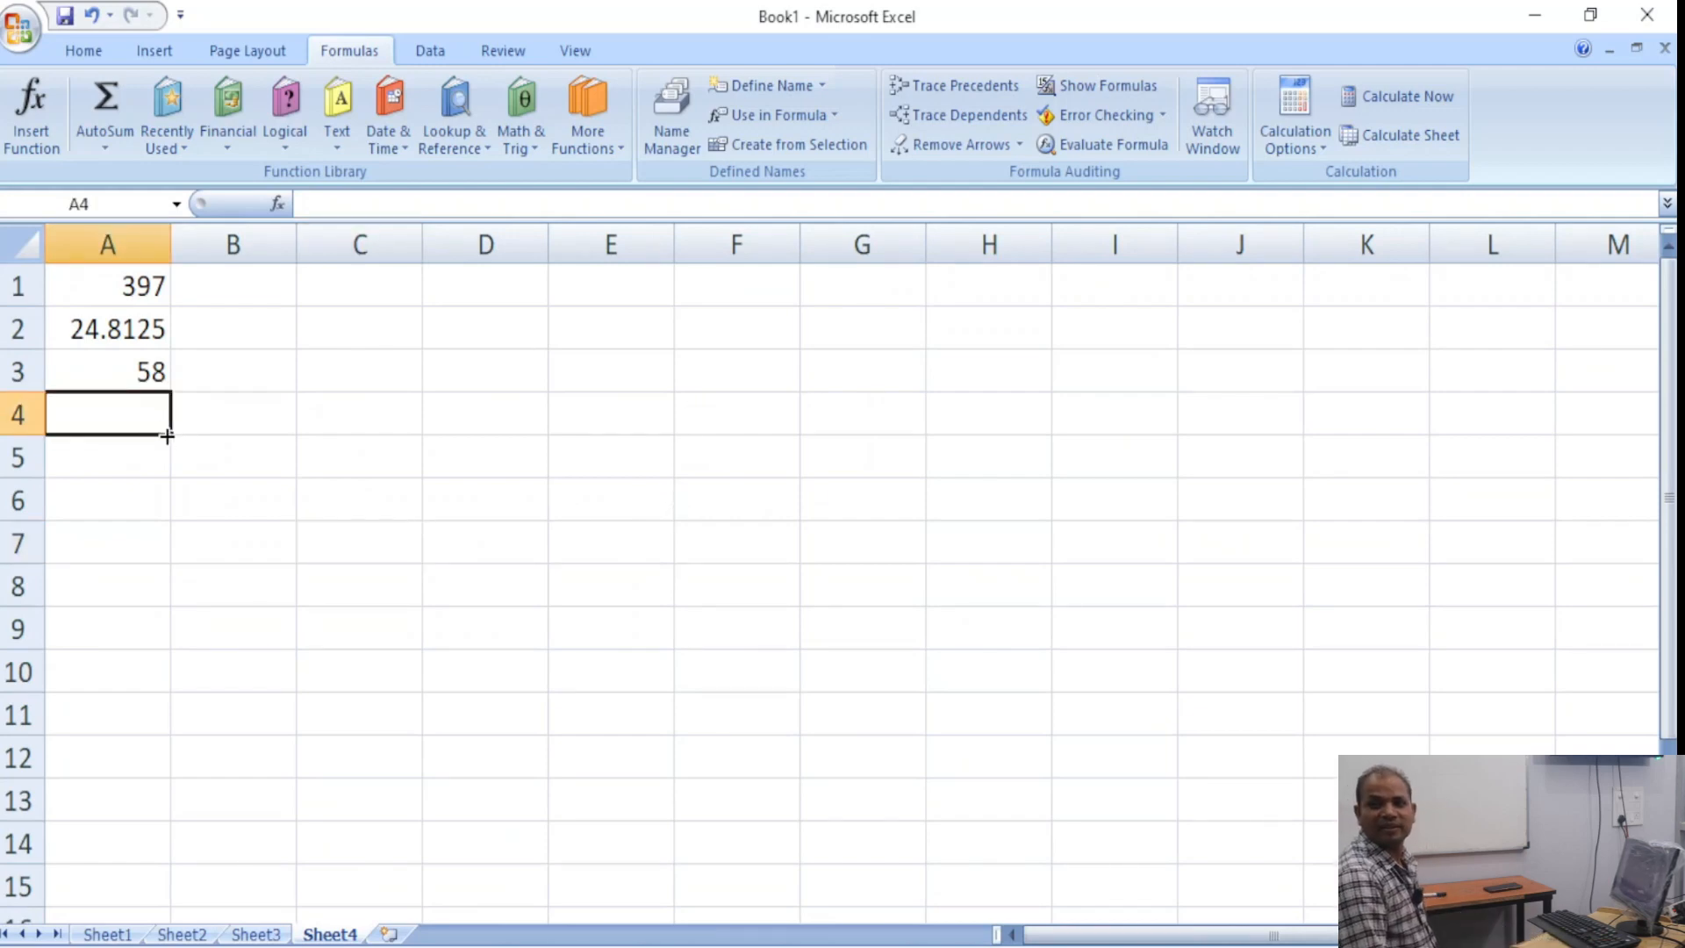
key("Up")
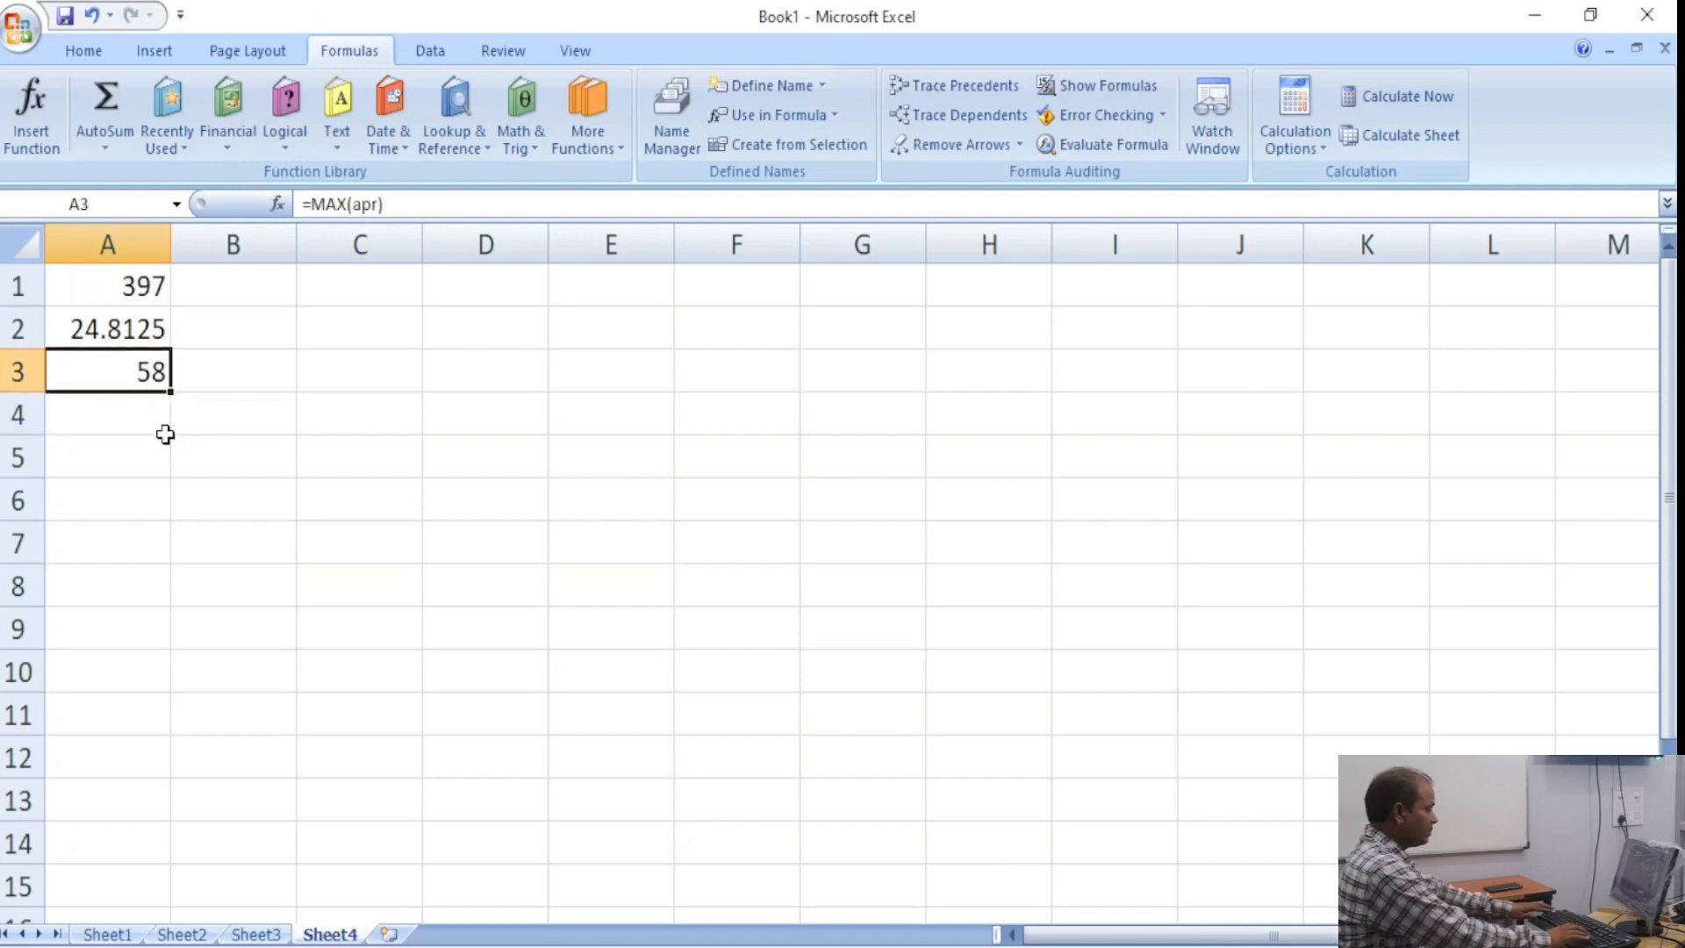
key("F2")
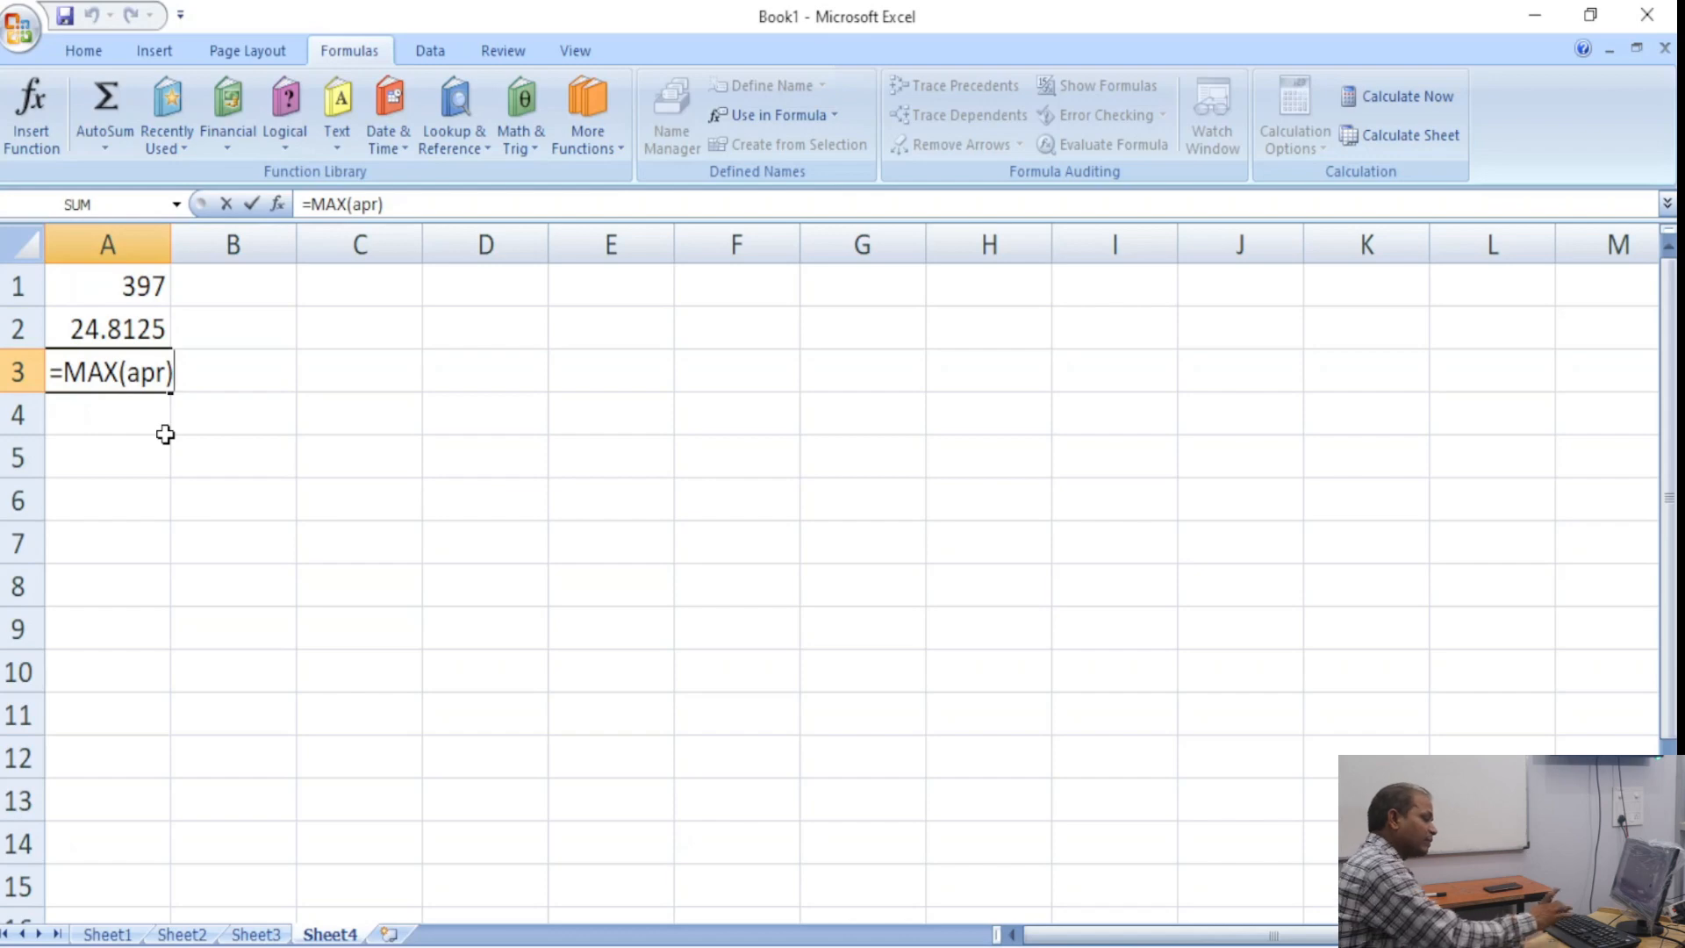
key("Return")
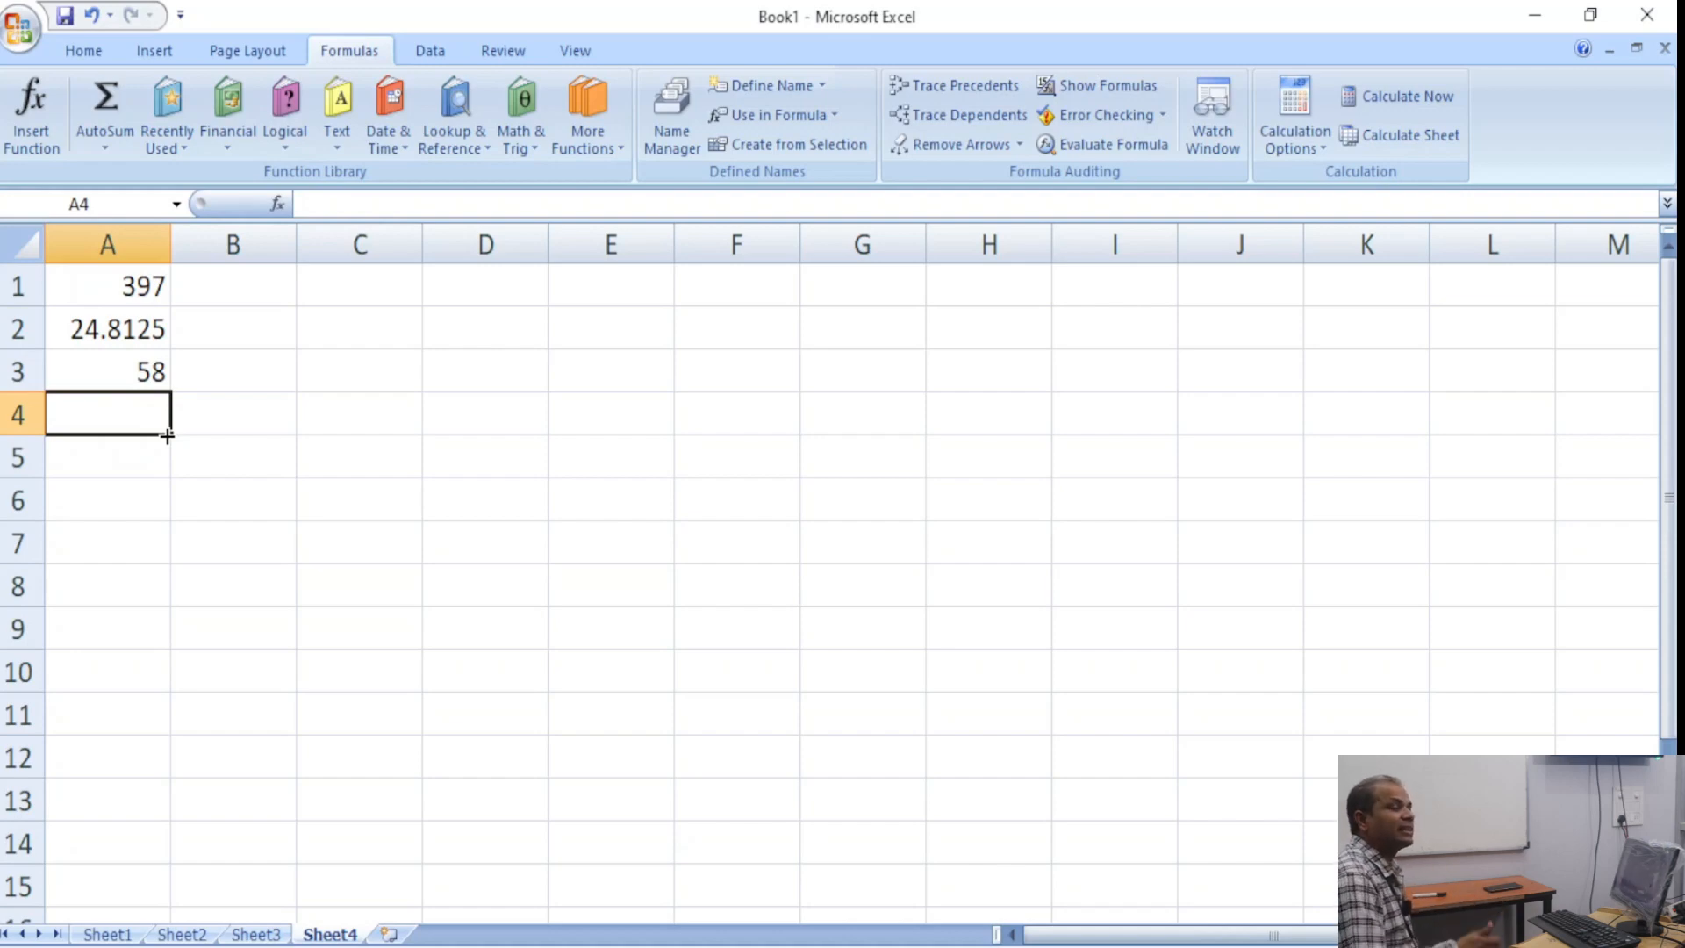
Try a SUM formula in cell A4 of Sheet4 that uses the first person's row label as its argument.
type("=sumn")
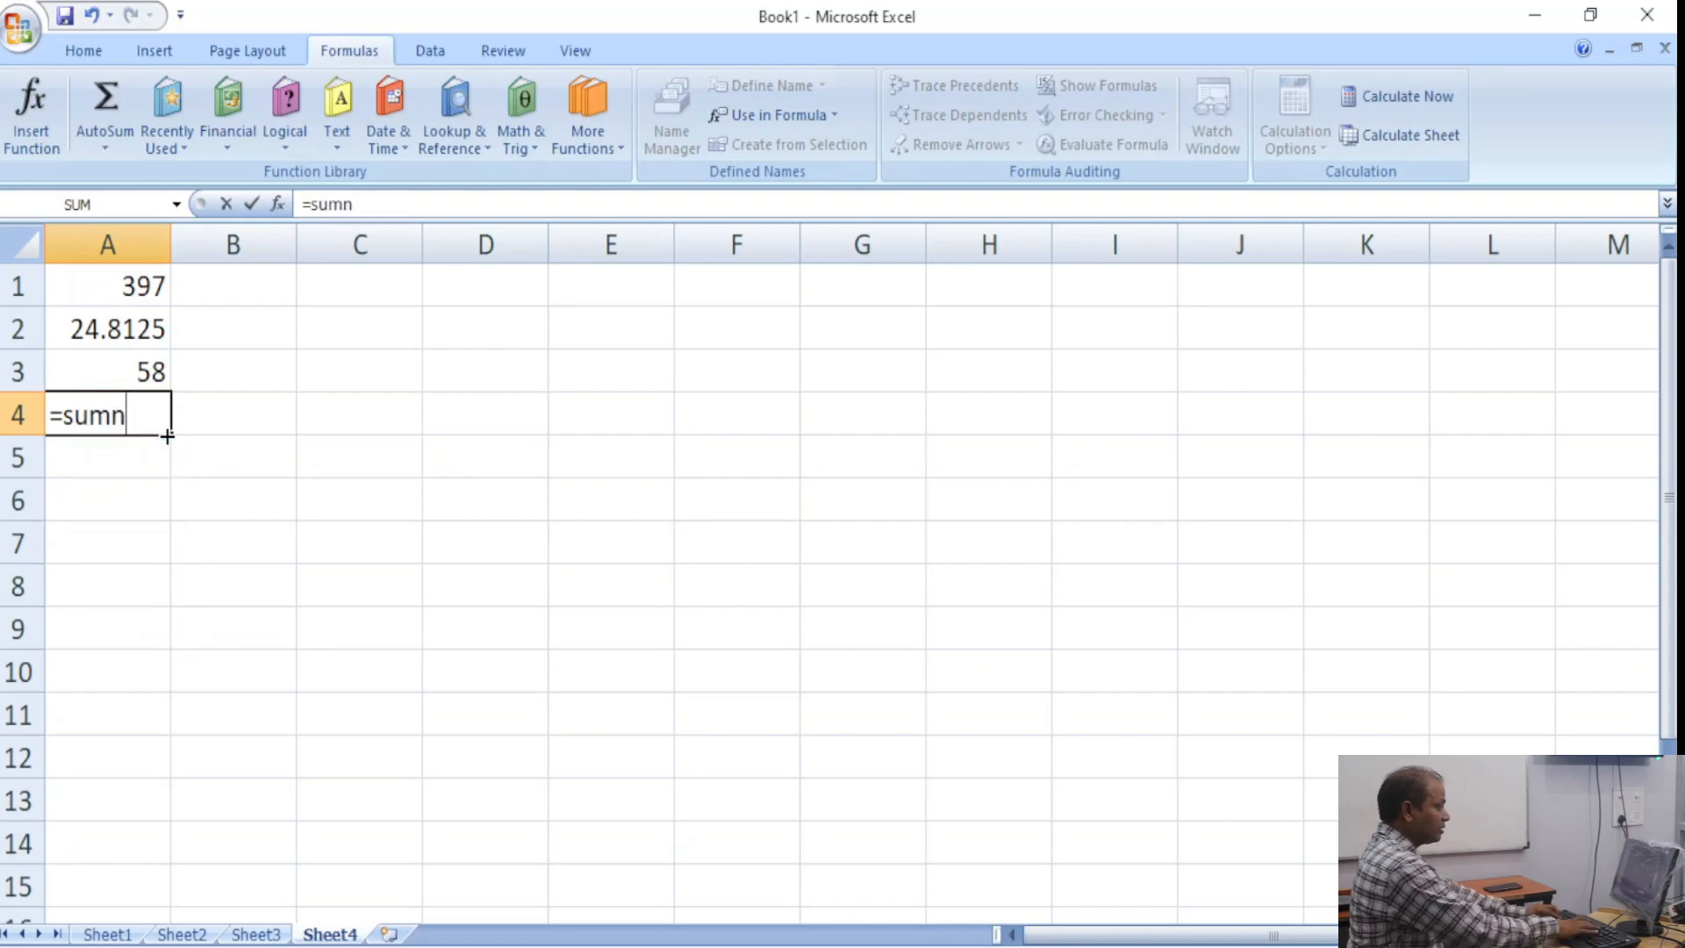
key("BackSpace")
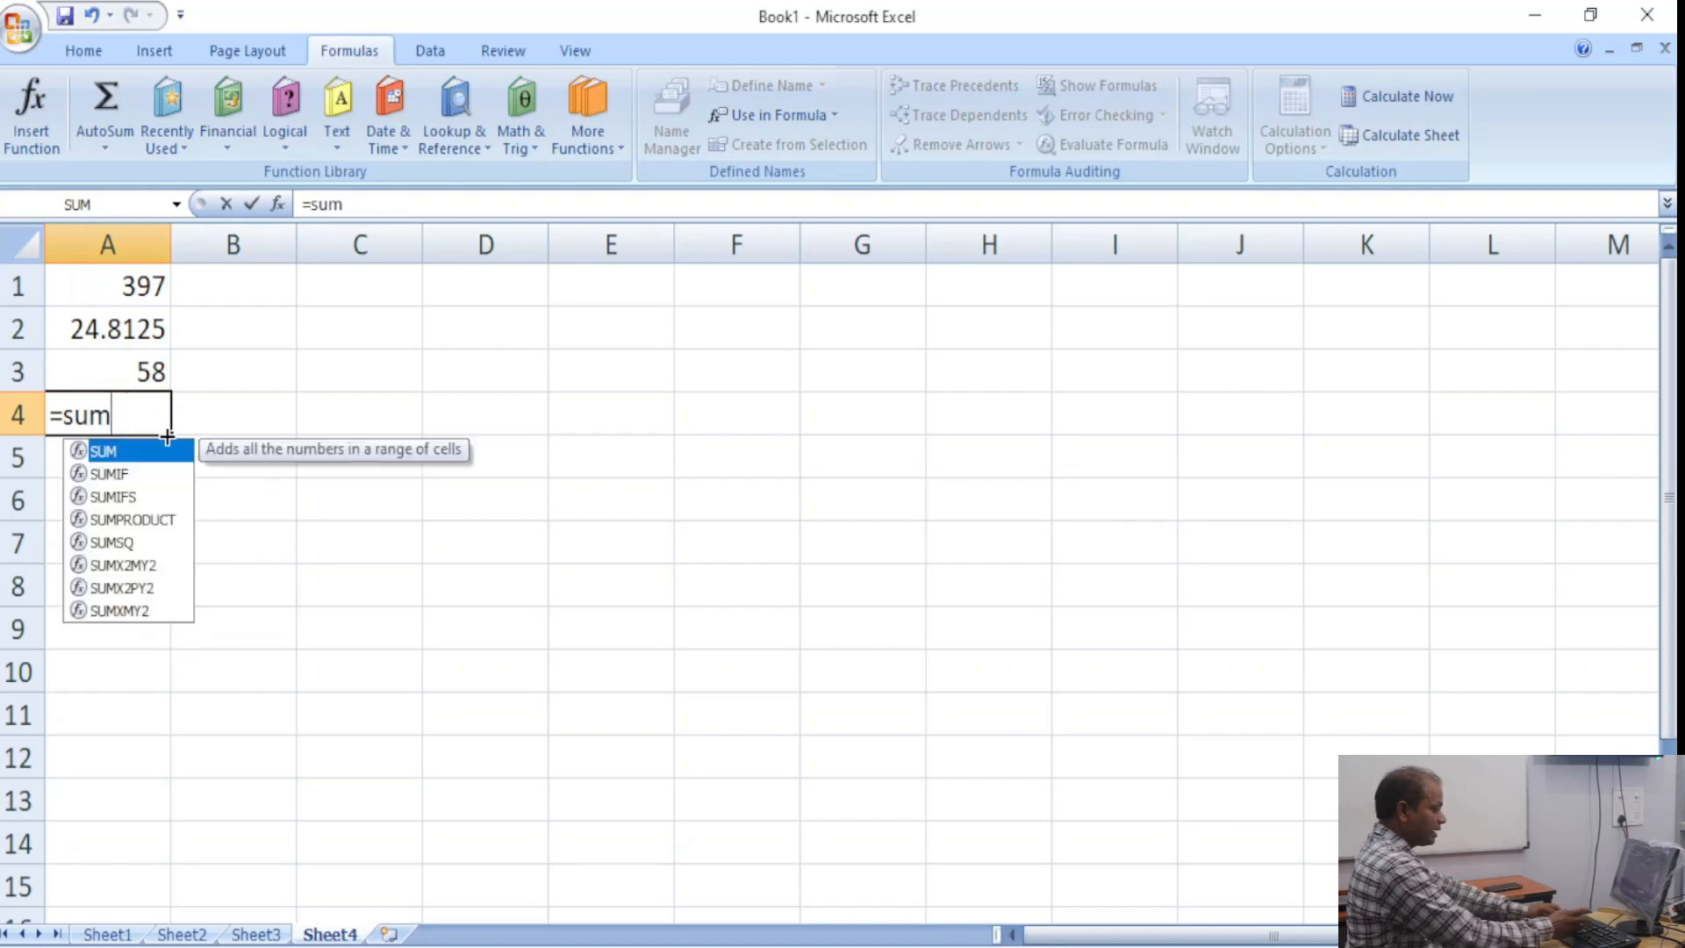
type("(pr")
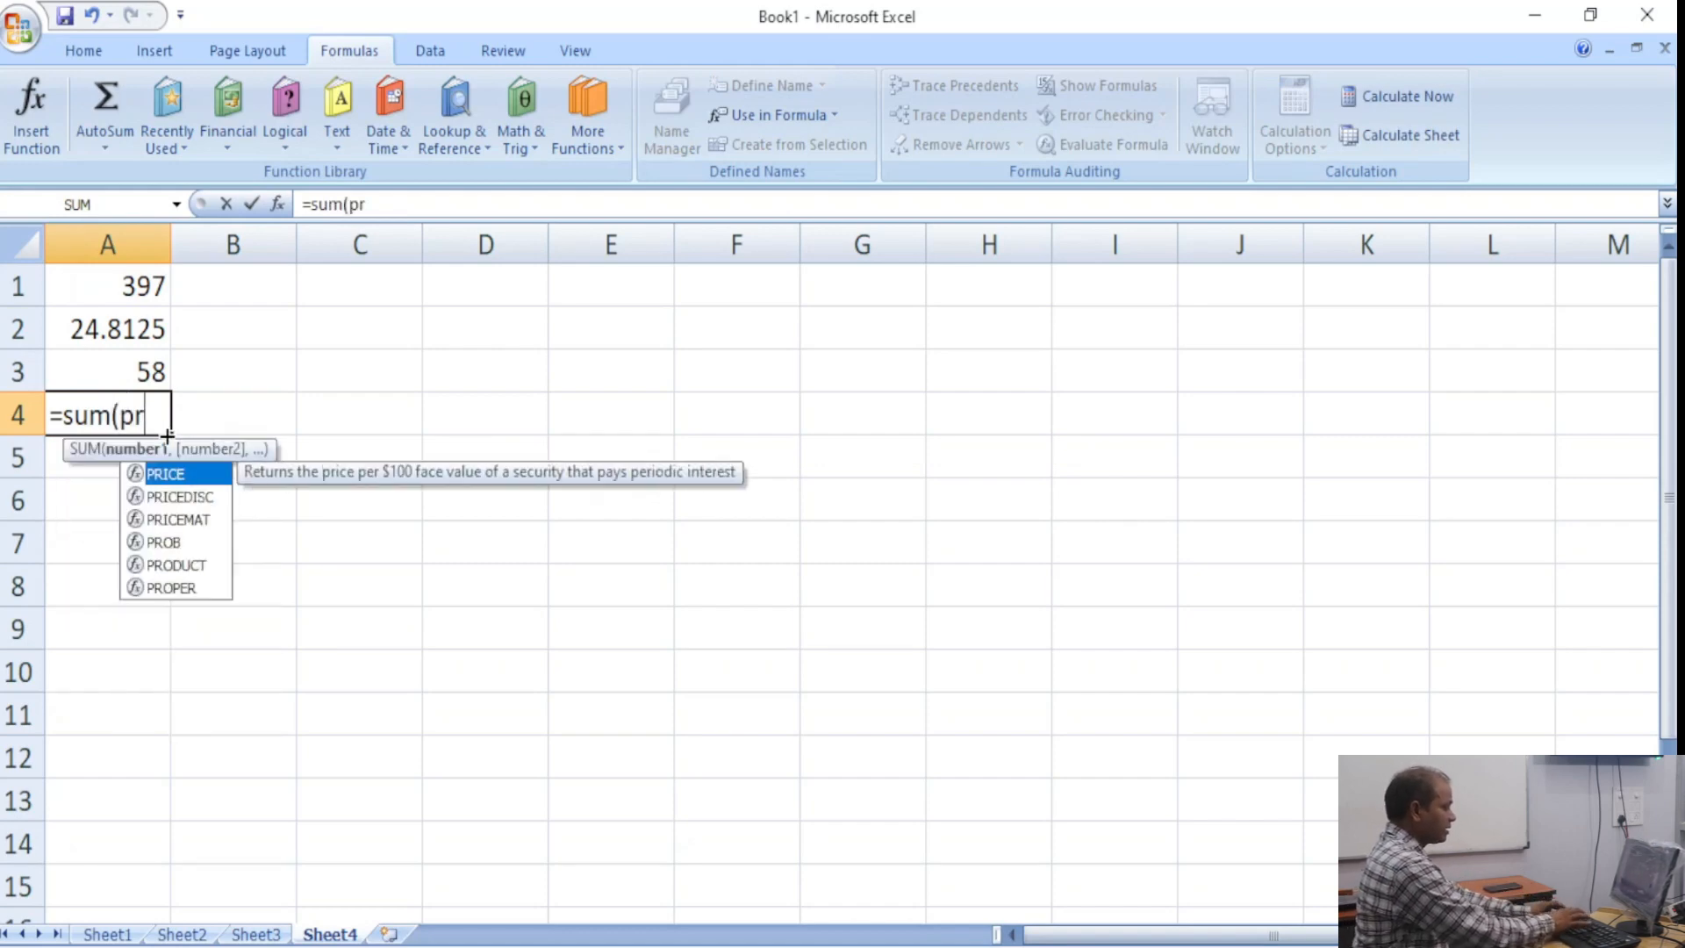
type("iyanka")
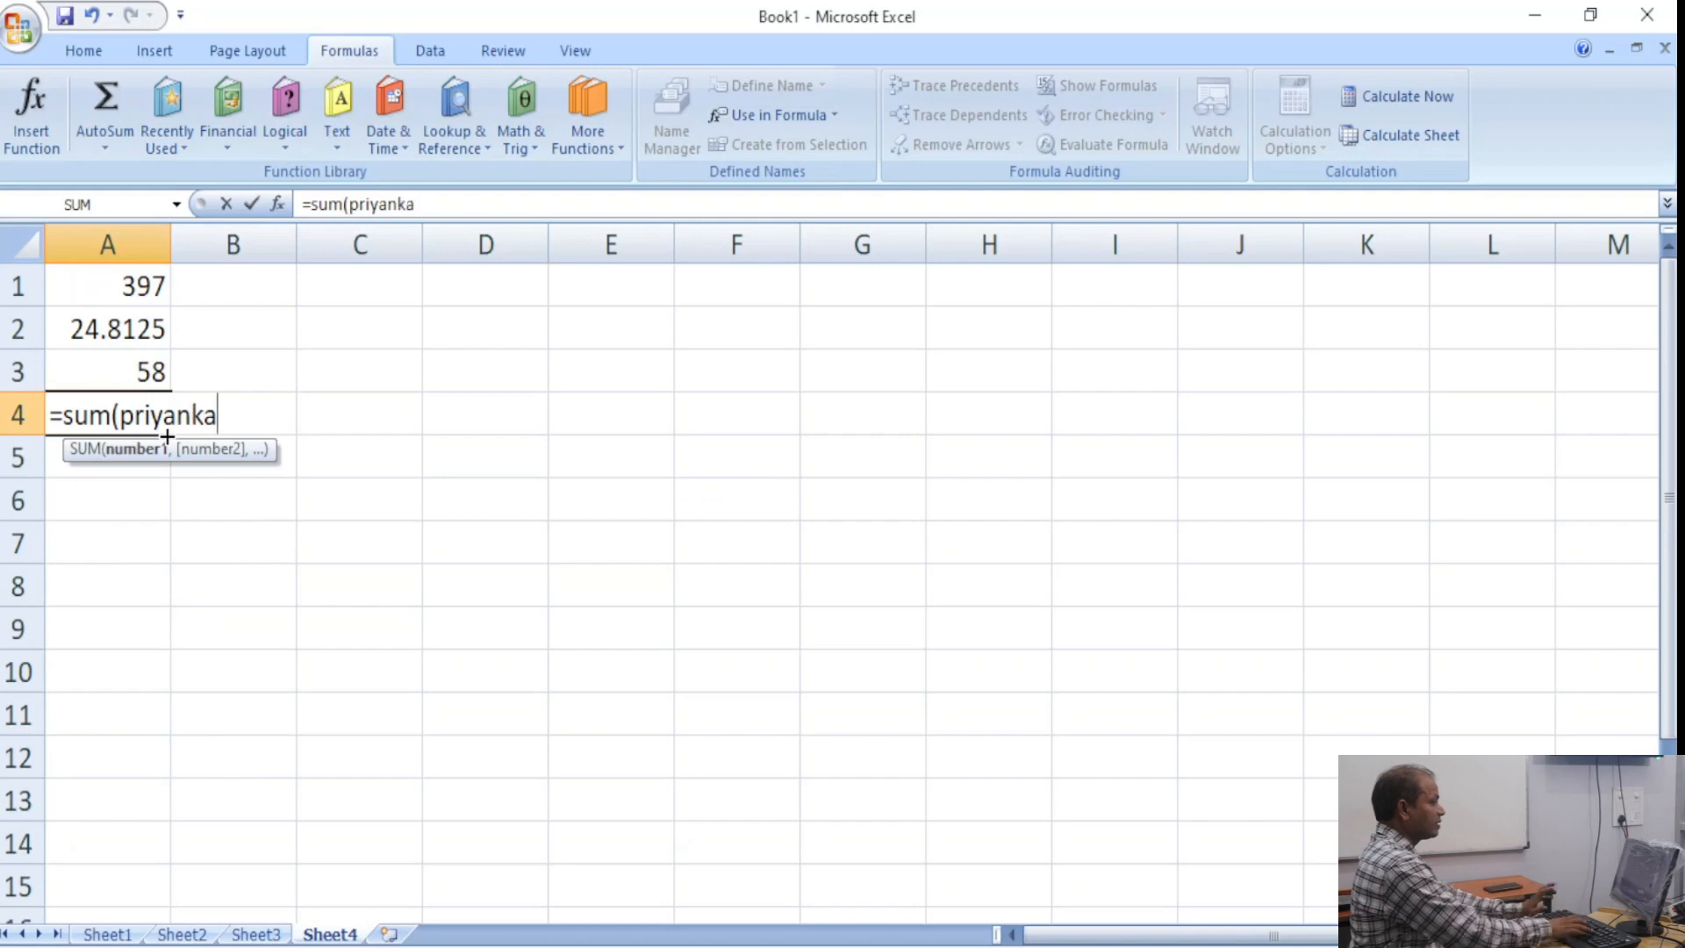
key("Return")
left_click(166, 432)
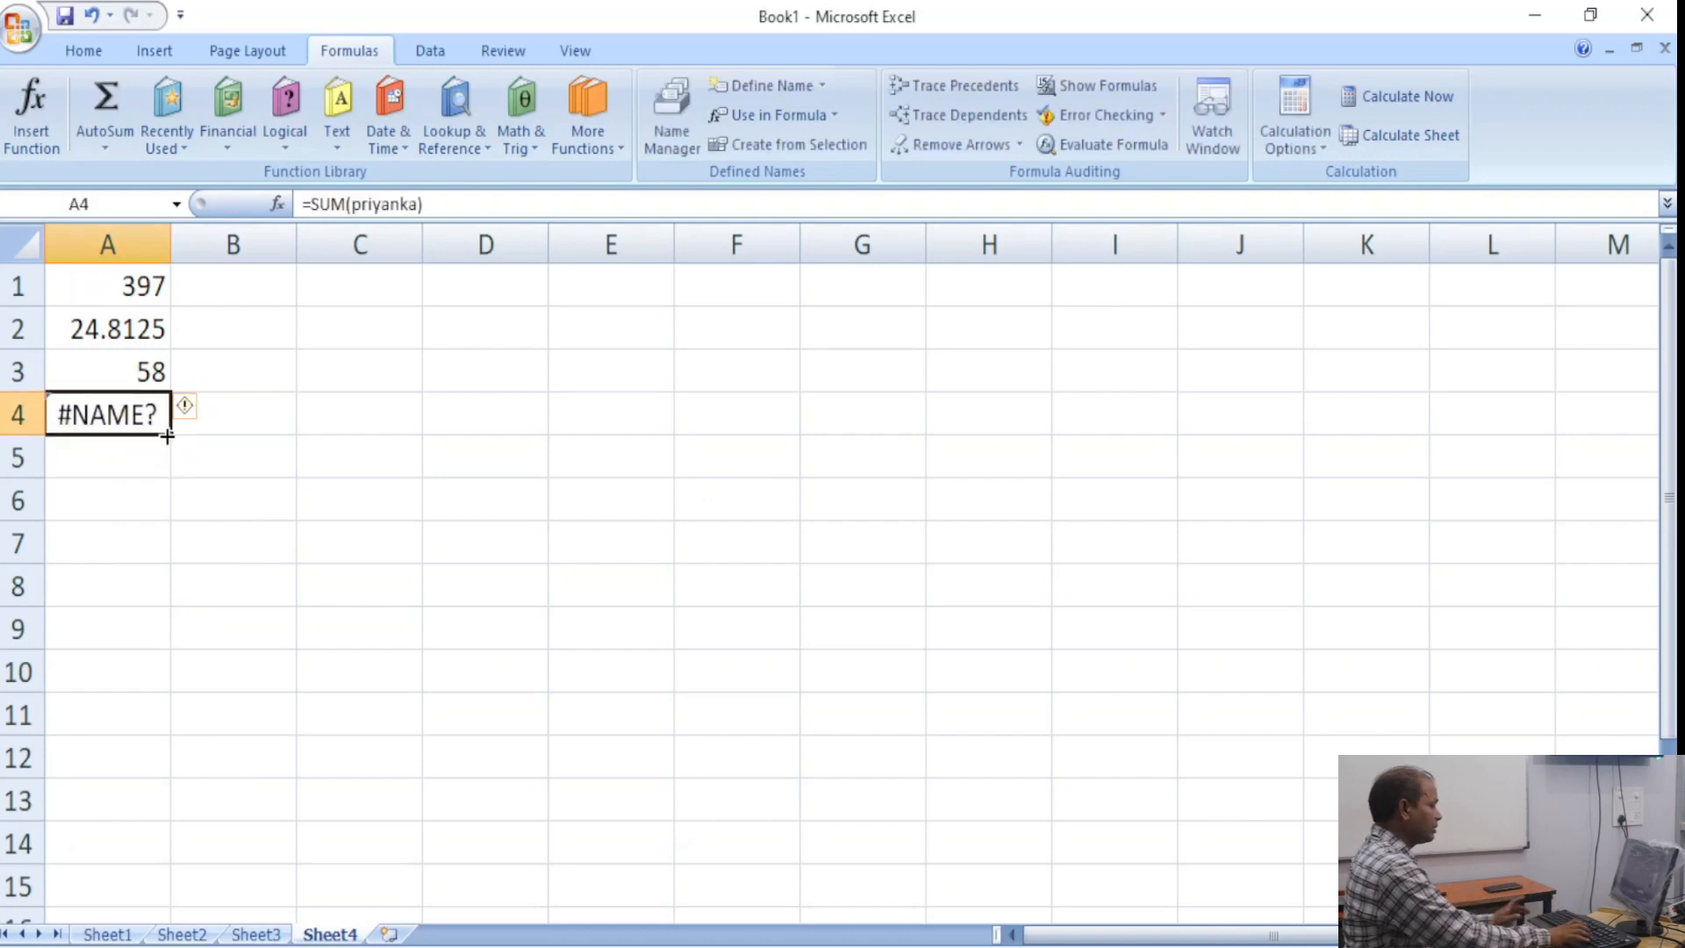
Try the third person's row label as the argument of cell A4's SUM formula, and undo the formula entry.
double_click(166, 432)
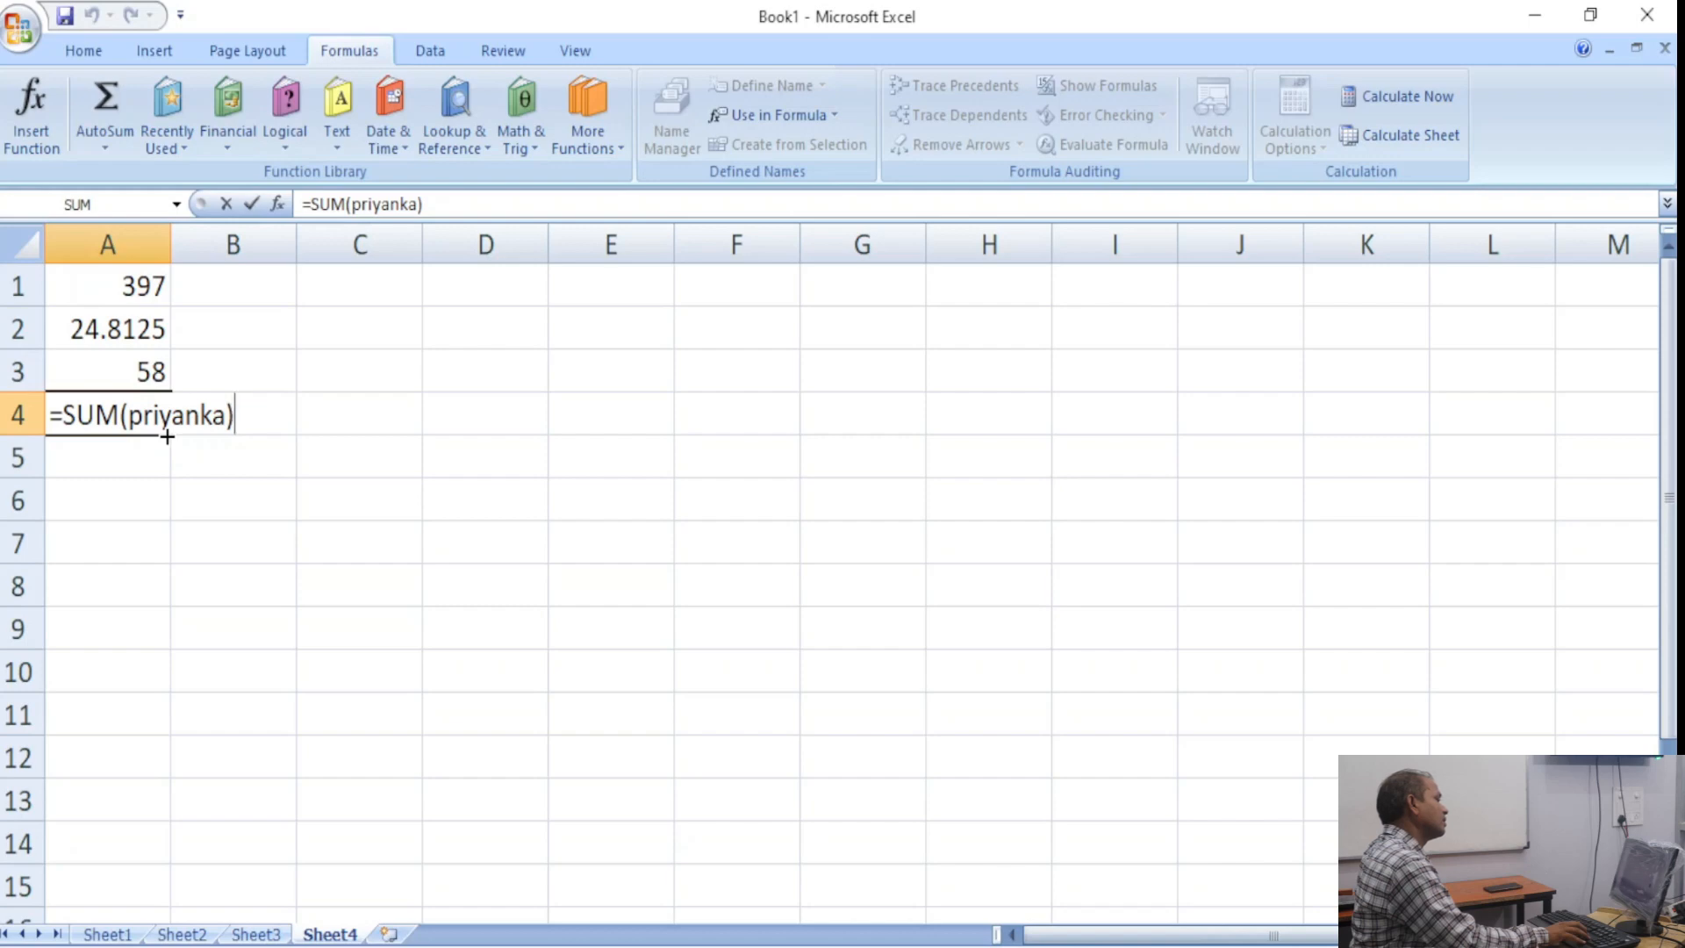
key("Left")
key("Left")
key("Left")
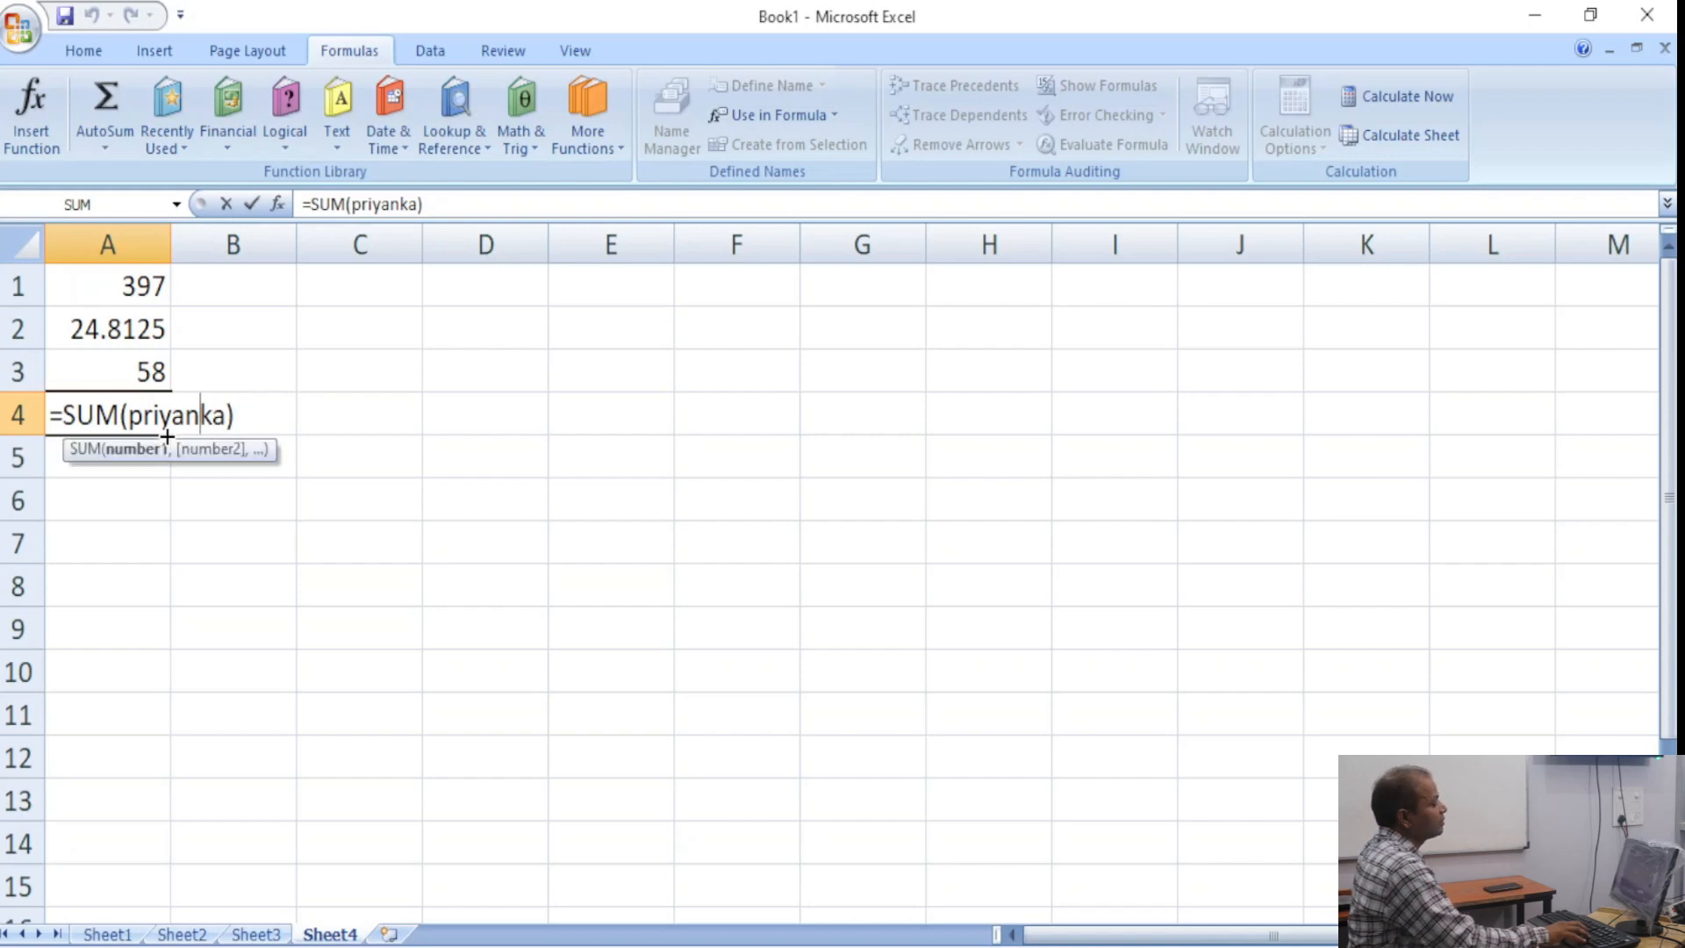
key("Left")
key("Left")
key("Left")
key("Left")
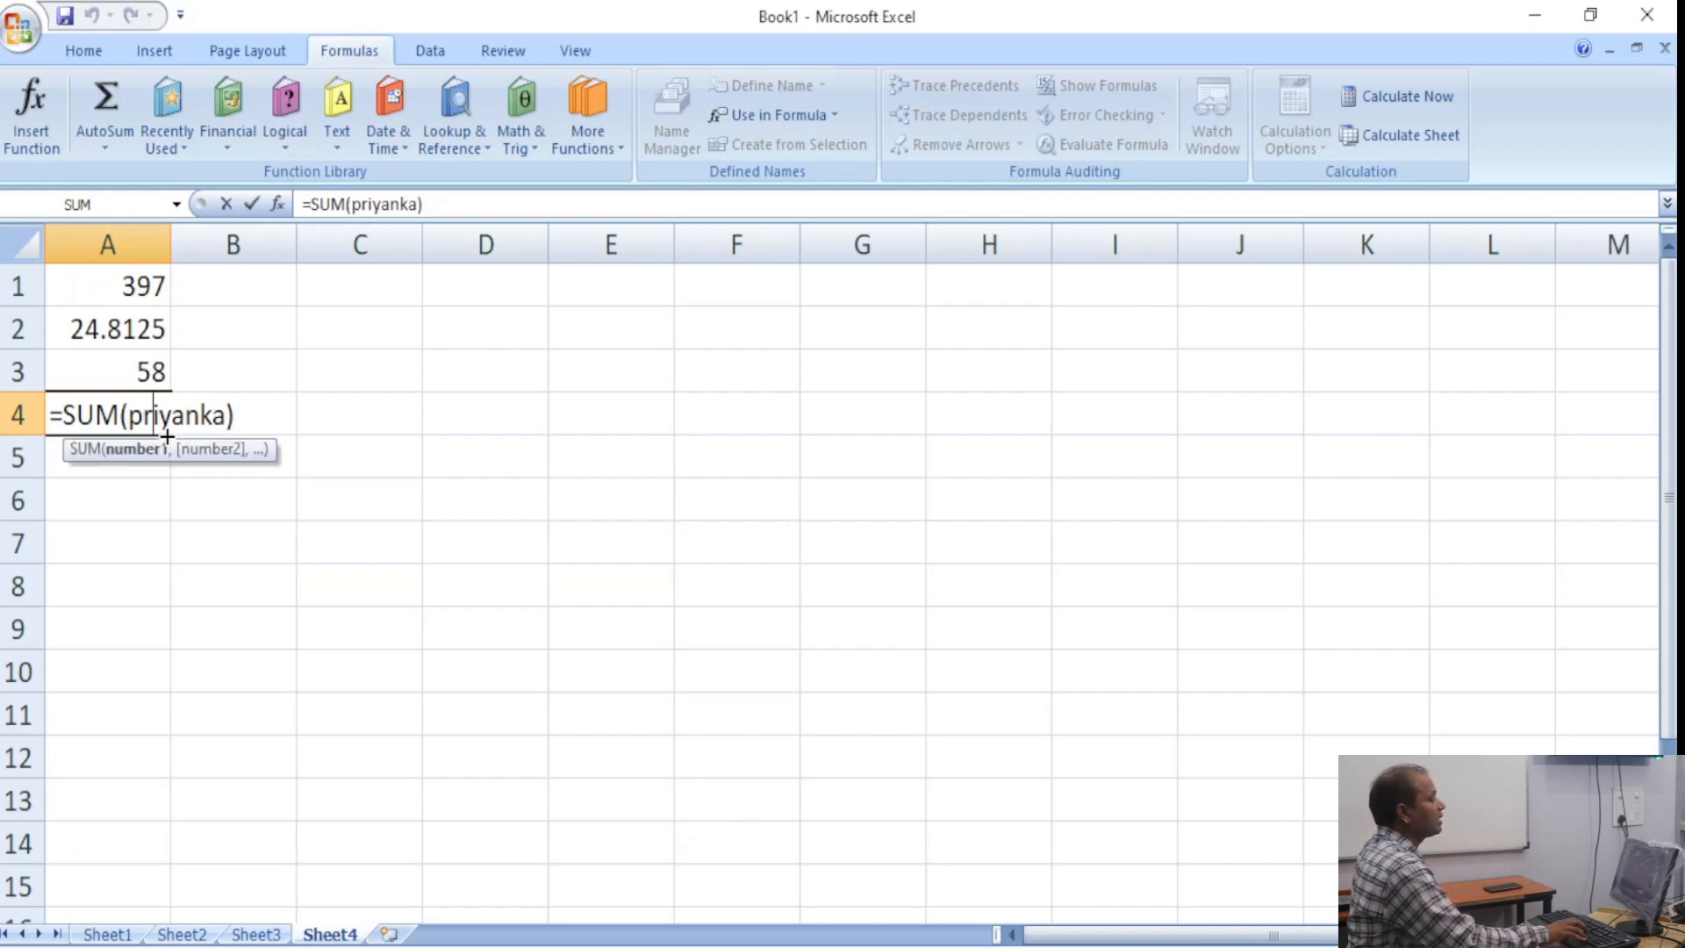
key("Right")
key("Right")
key("Right")
key("Right")
key("Right")
key("Right")
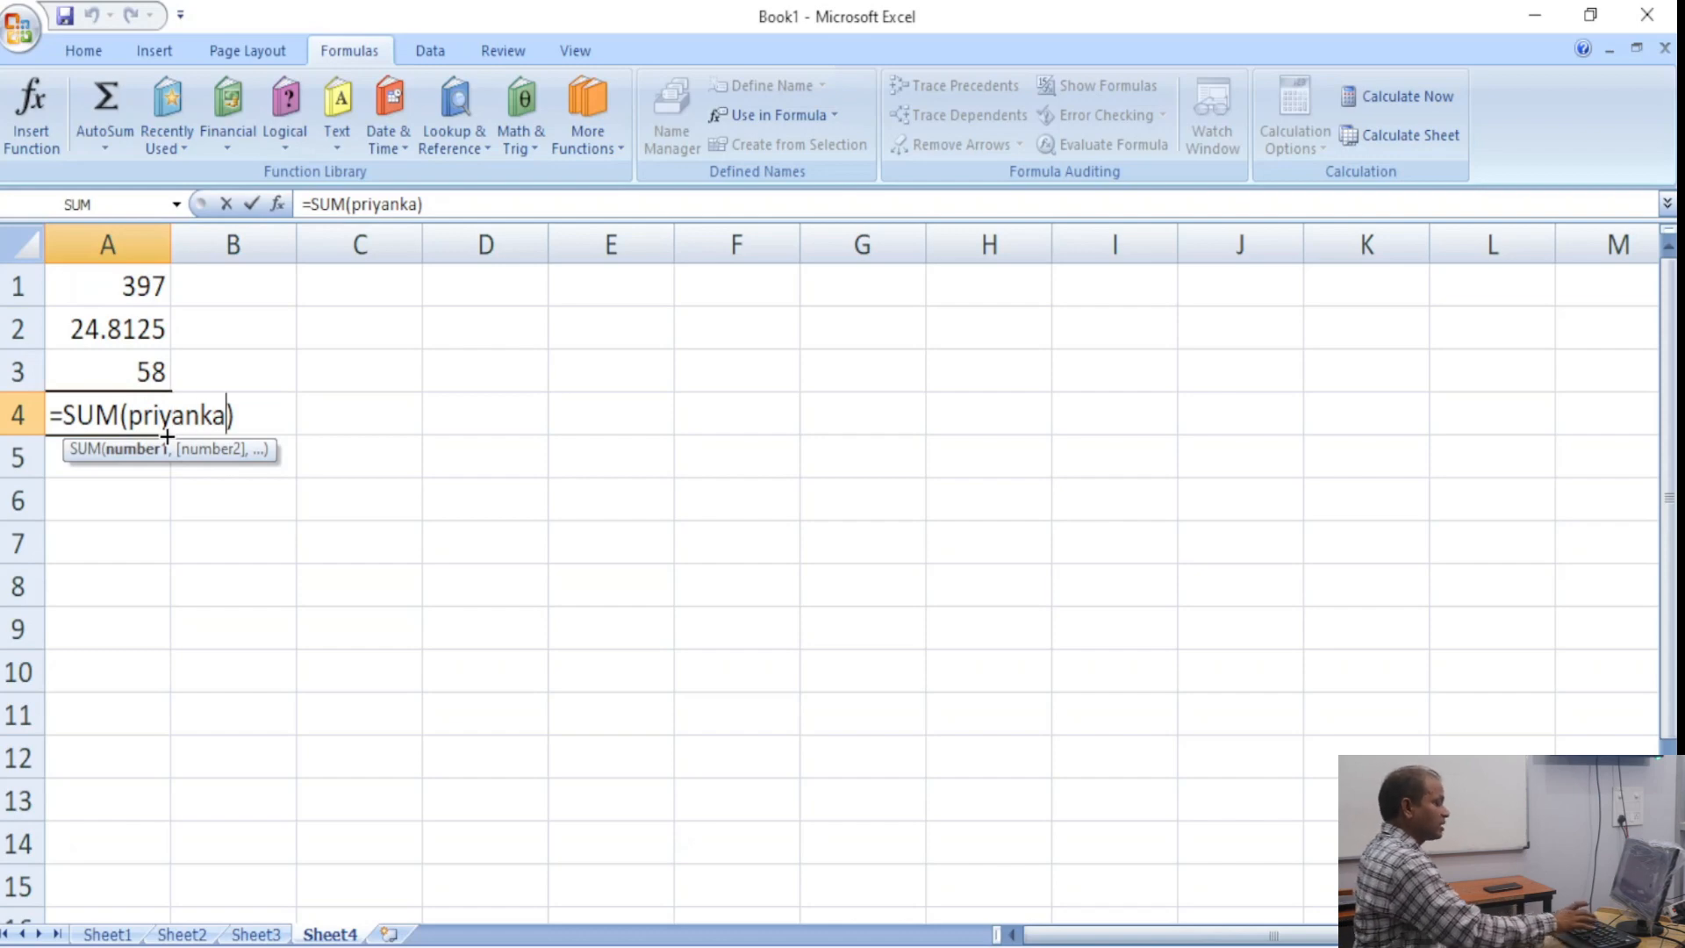
key("BackSpace")
key("BackSpace")
key("BackSpace")
key("BackSpace")
key("BackSpace")
key("BackSpace")
key("BackSpace")
key("BackSpace")
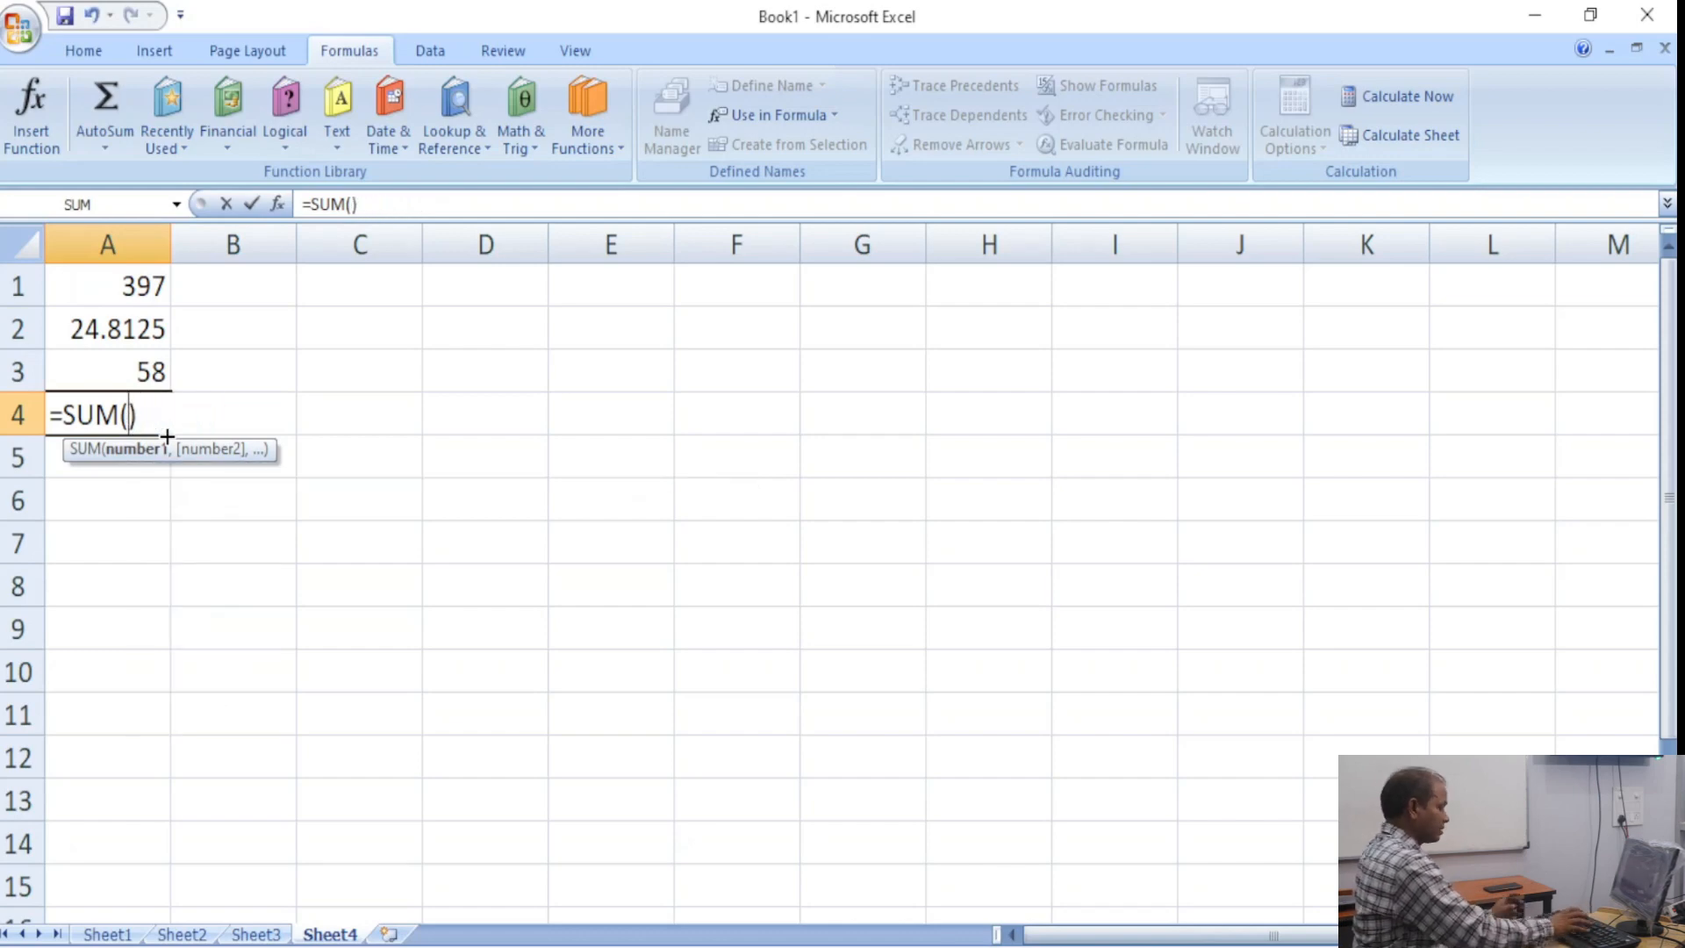
type("ap")
type("eksh")
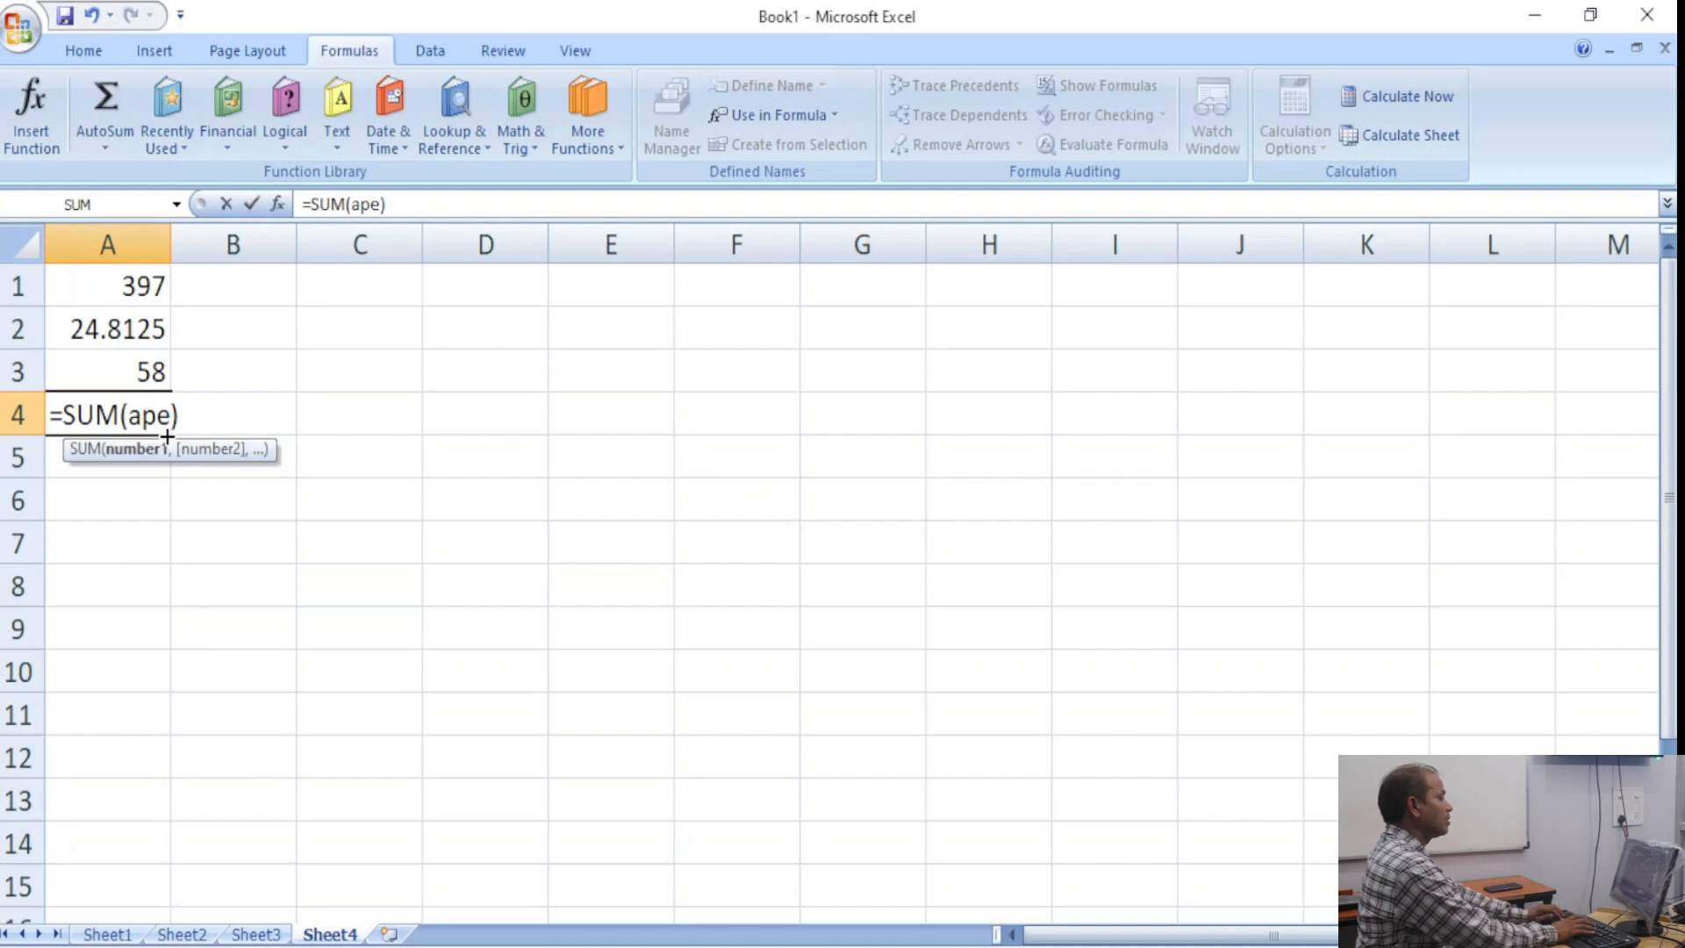
type("a")
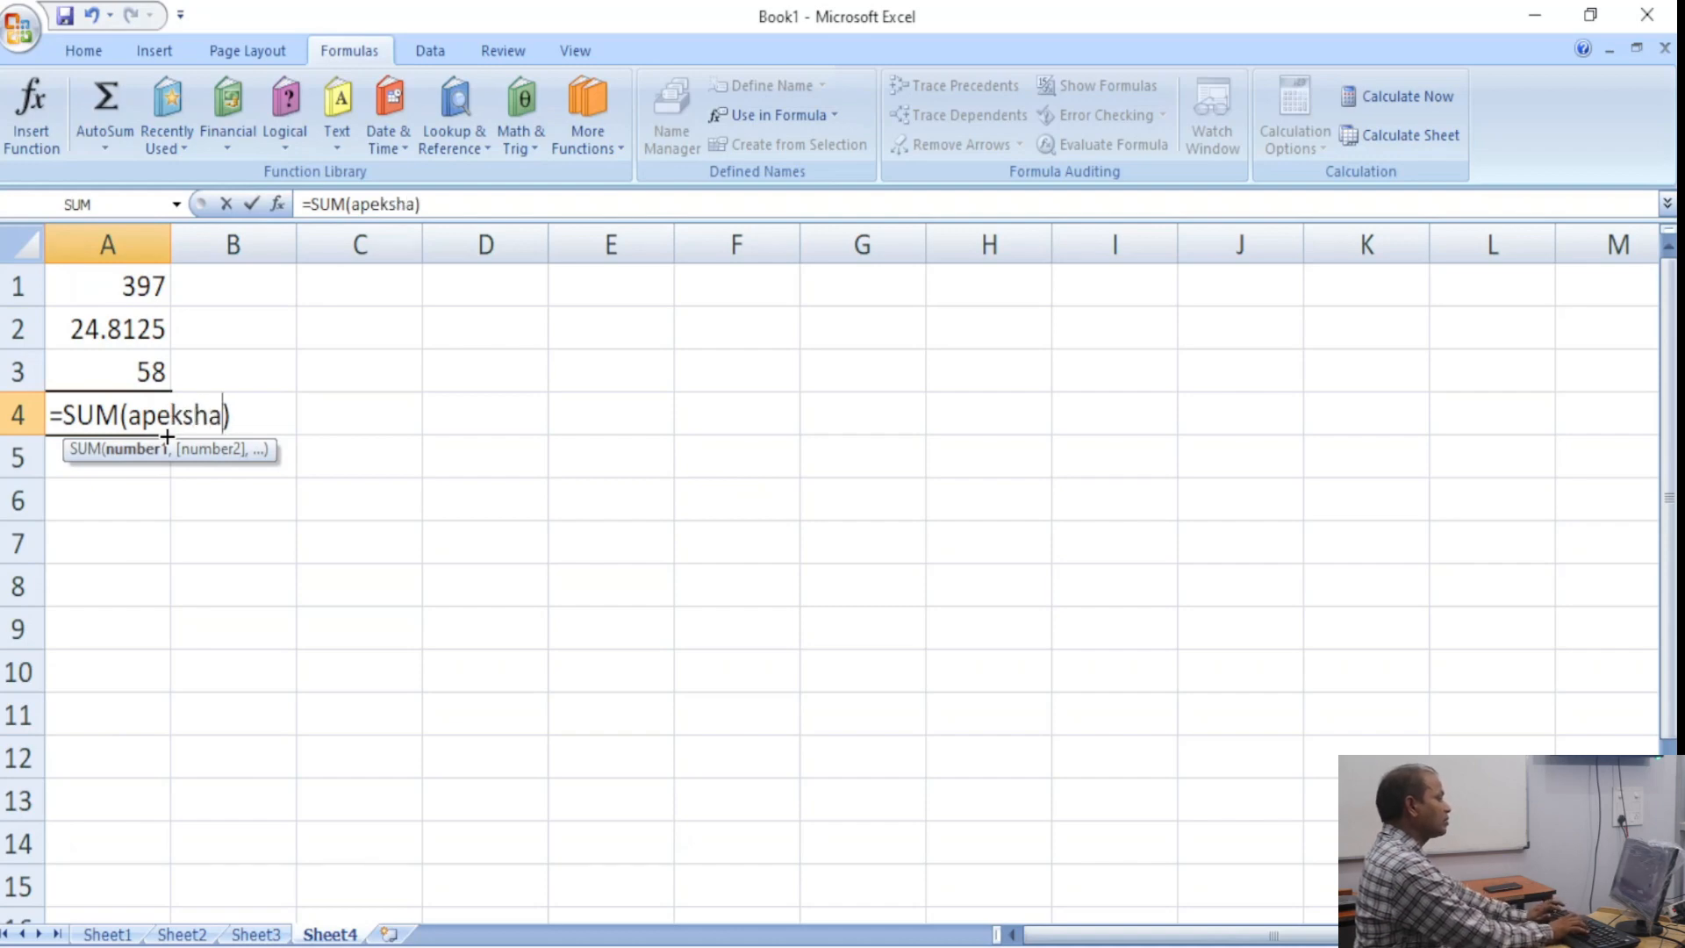
key("Return")
key("ctrl+z")
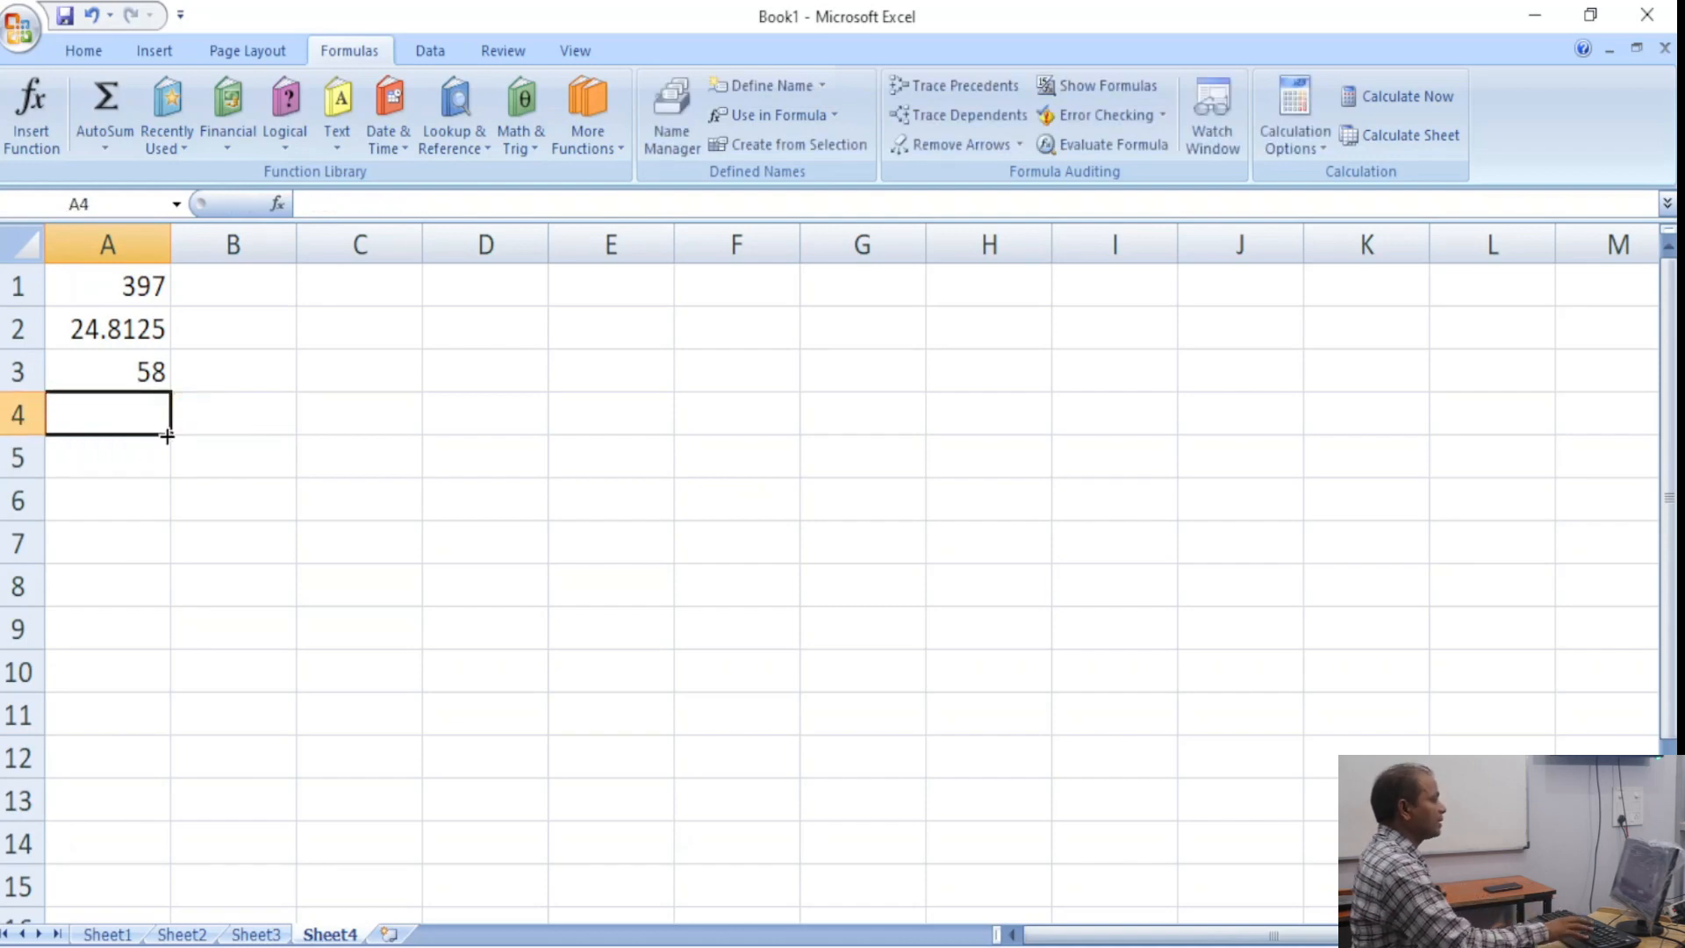
Select the product table range A1:E5 on Sheet3, including its row and column labels.
left_click(255, 933)
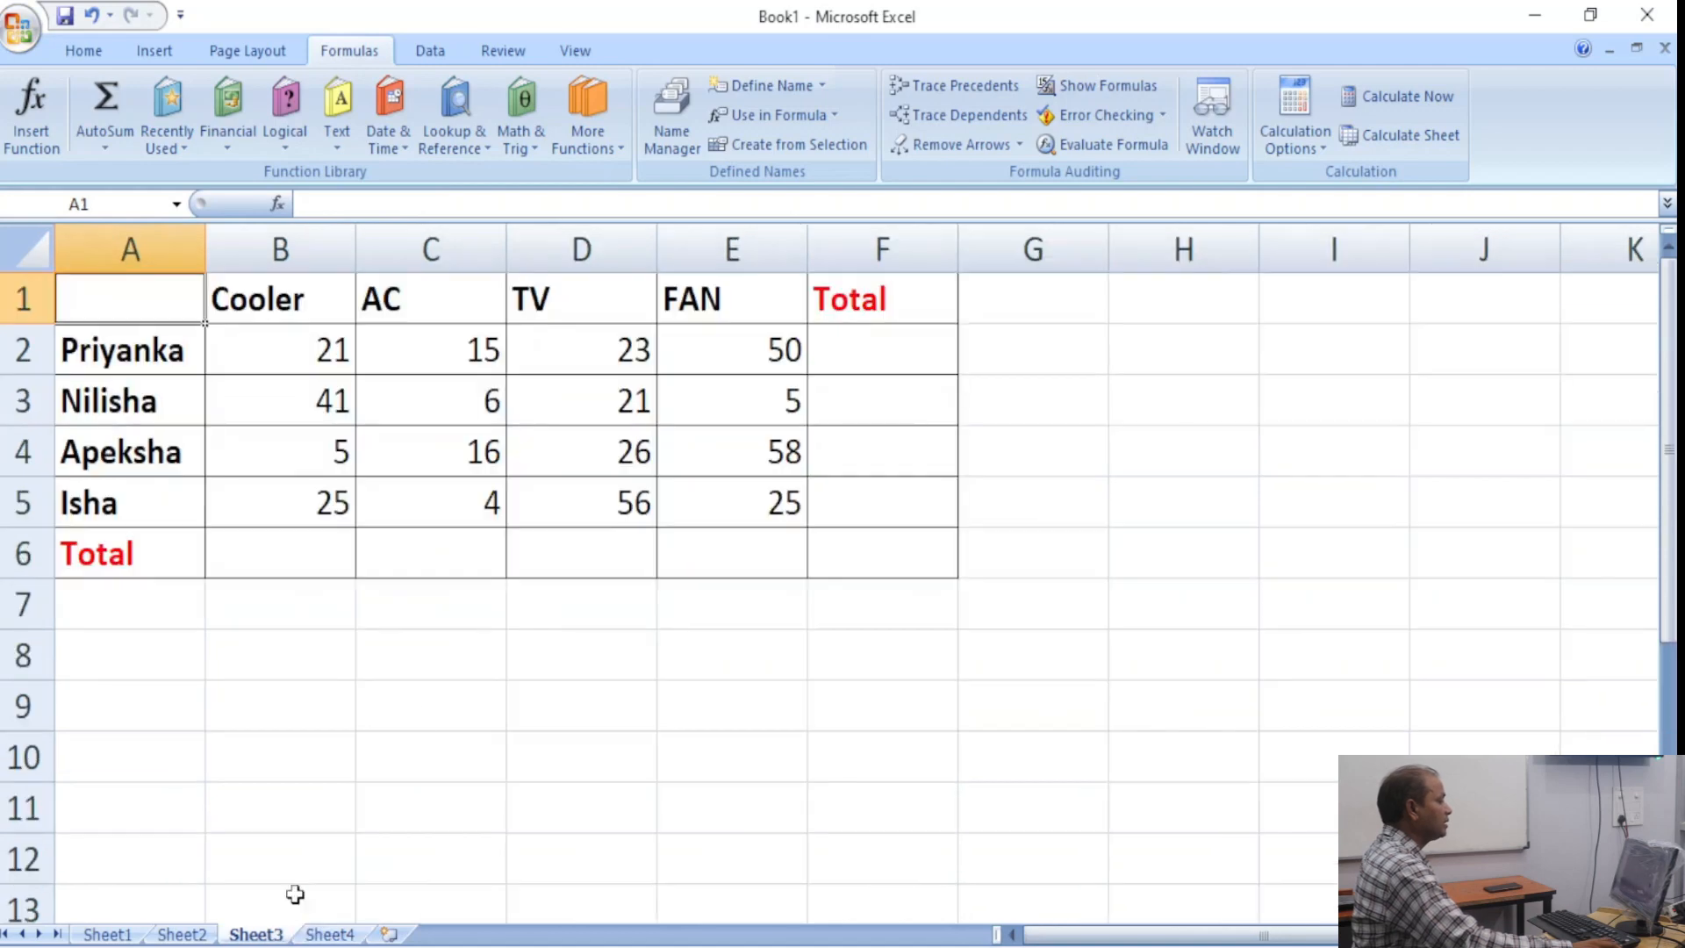
left_click(287, 664)
left_click_drag(117, 307, 723, 492)
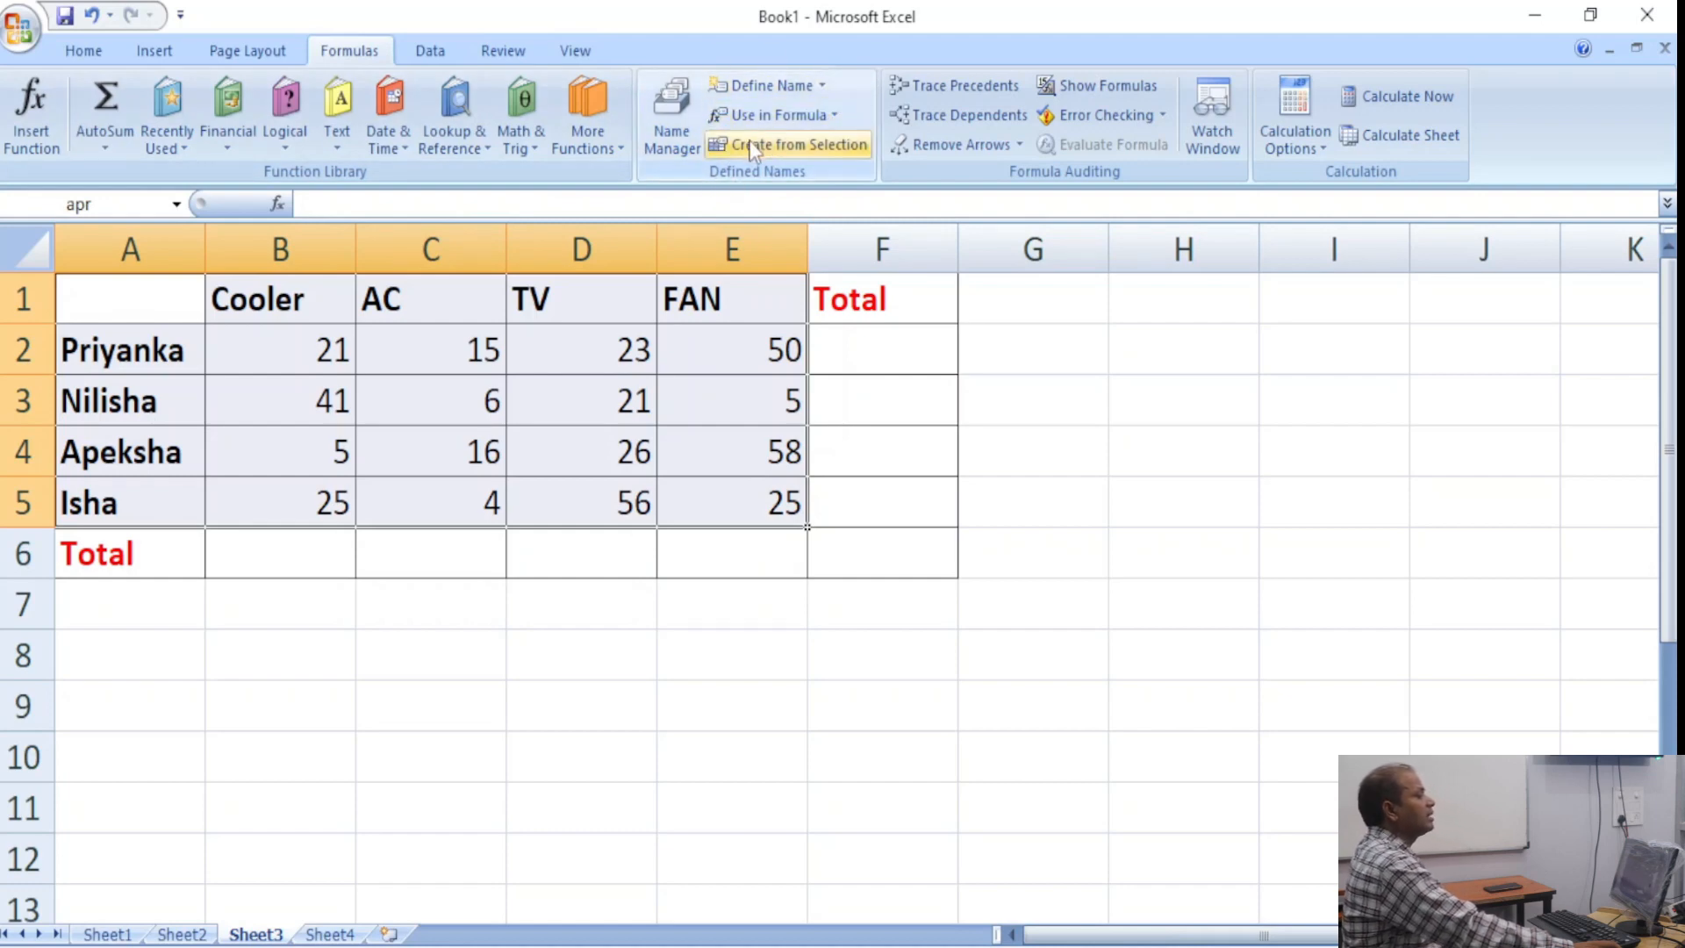
left_click(820, 117)
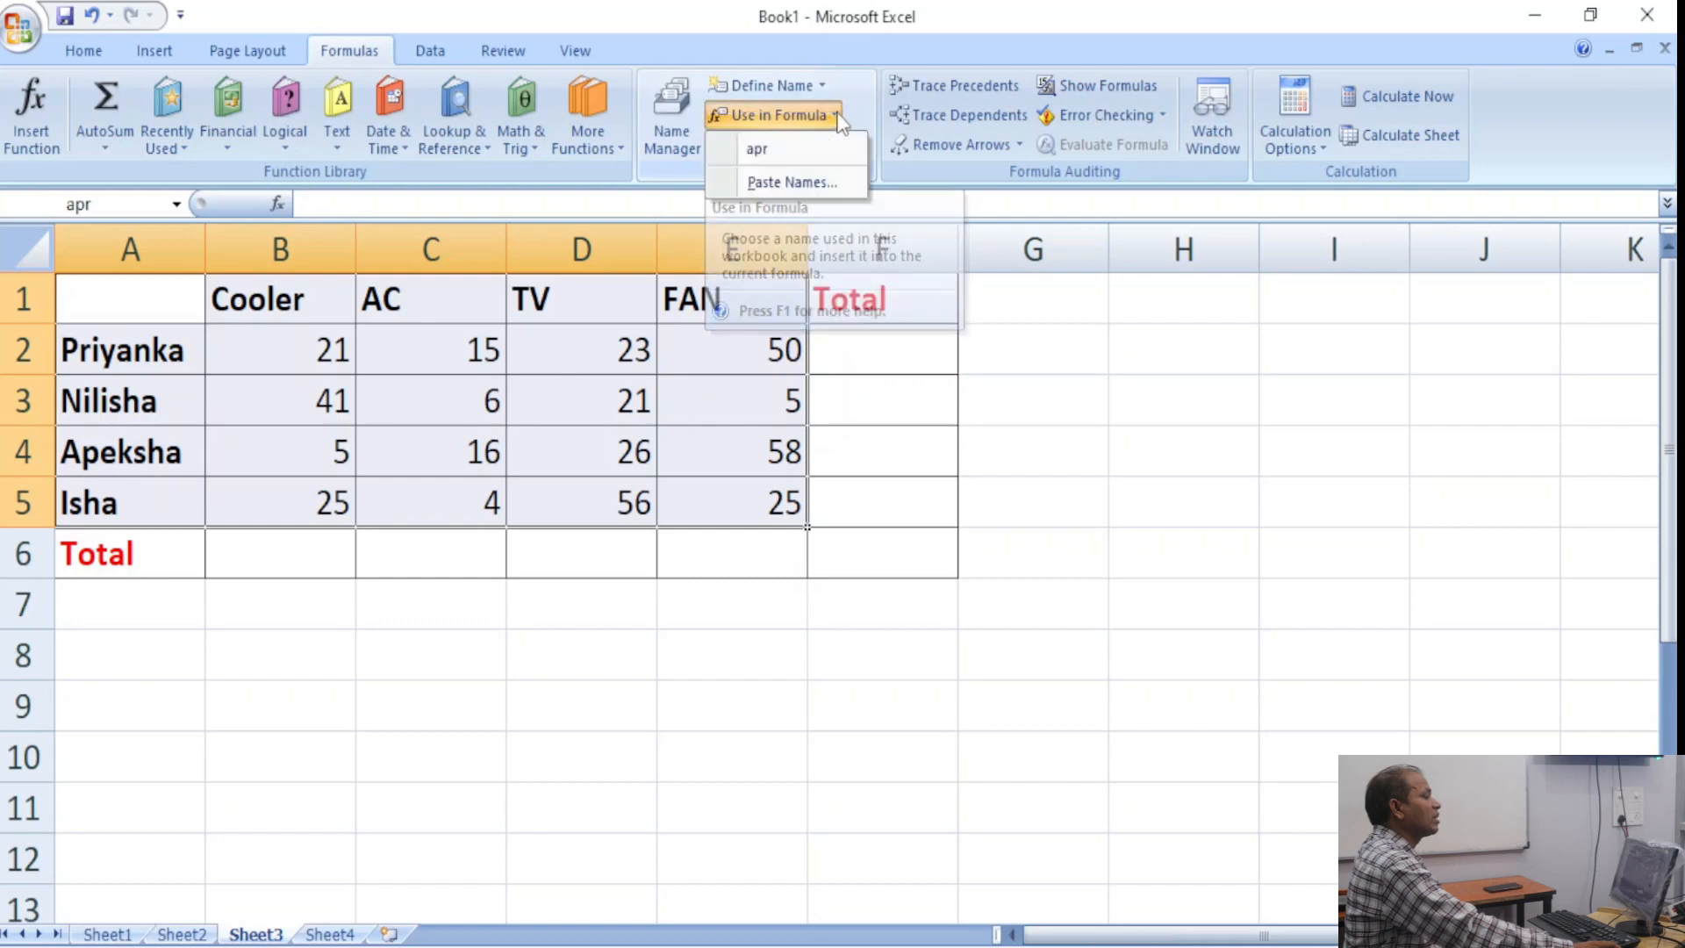
left_click(835, 114)
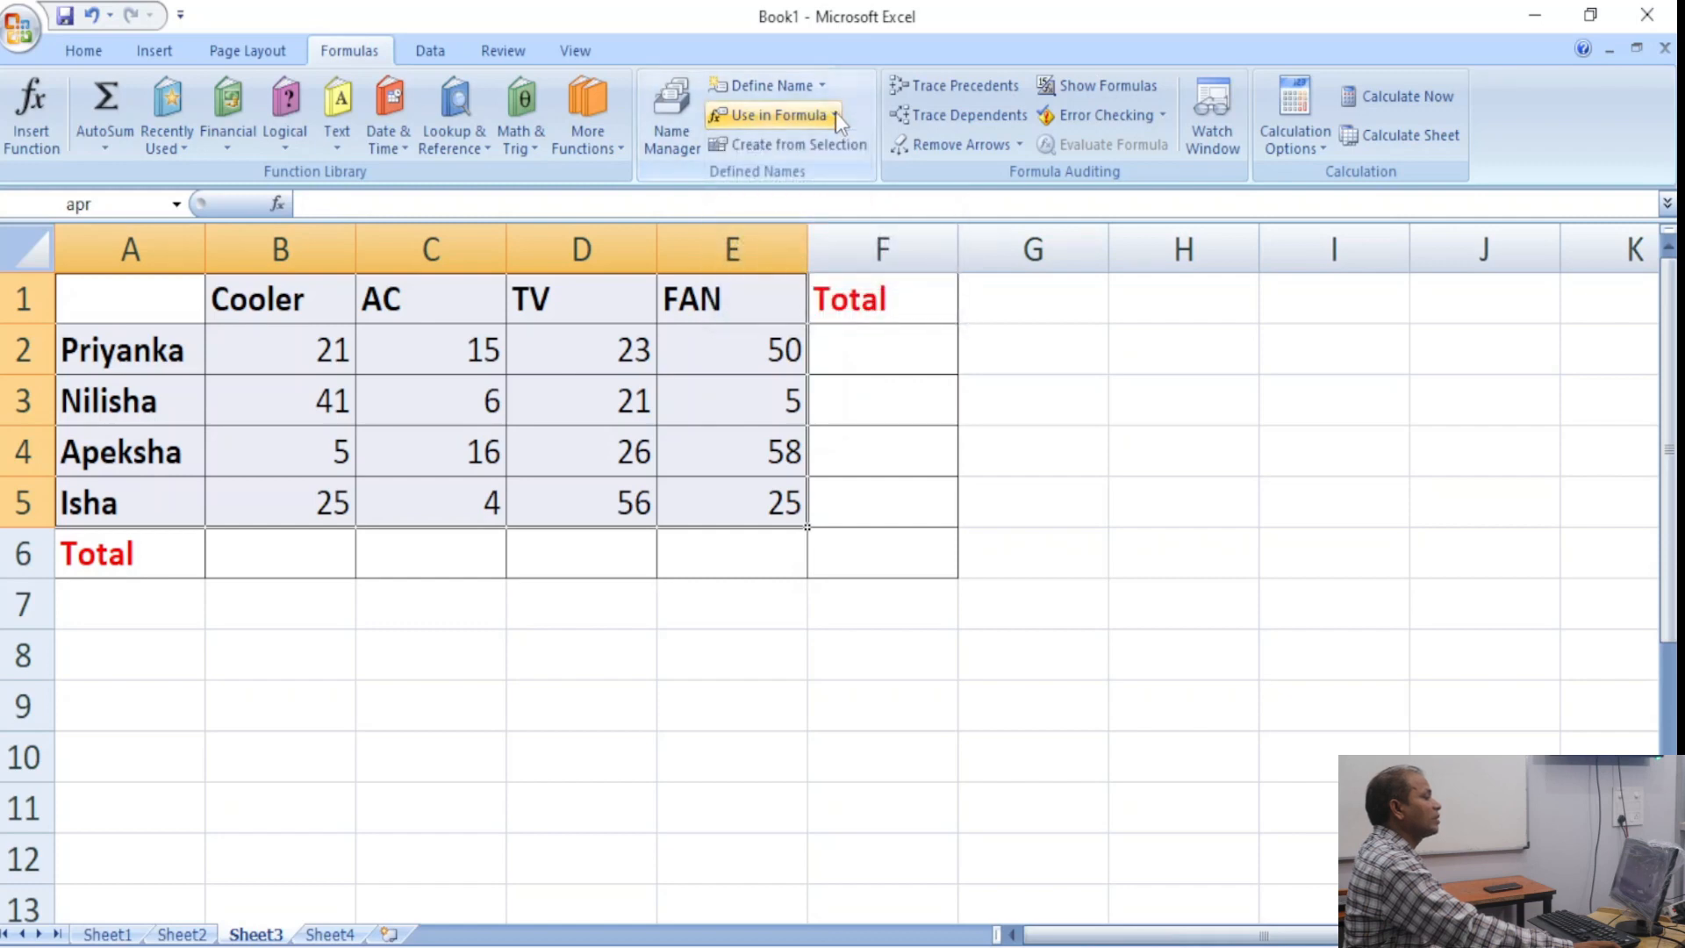
left_click(835, 114)
left_click(792, 182)
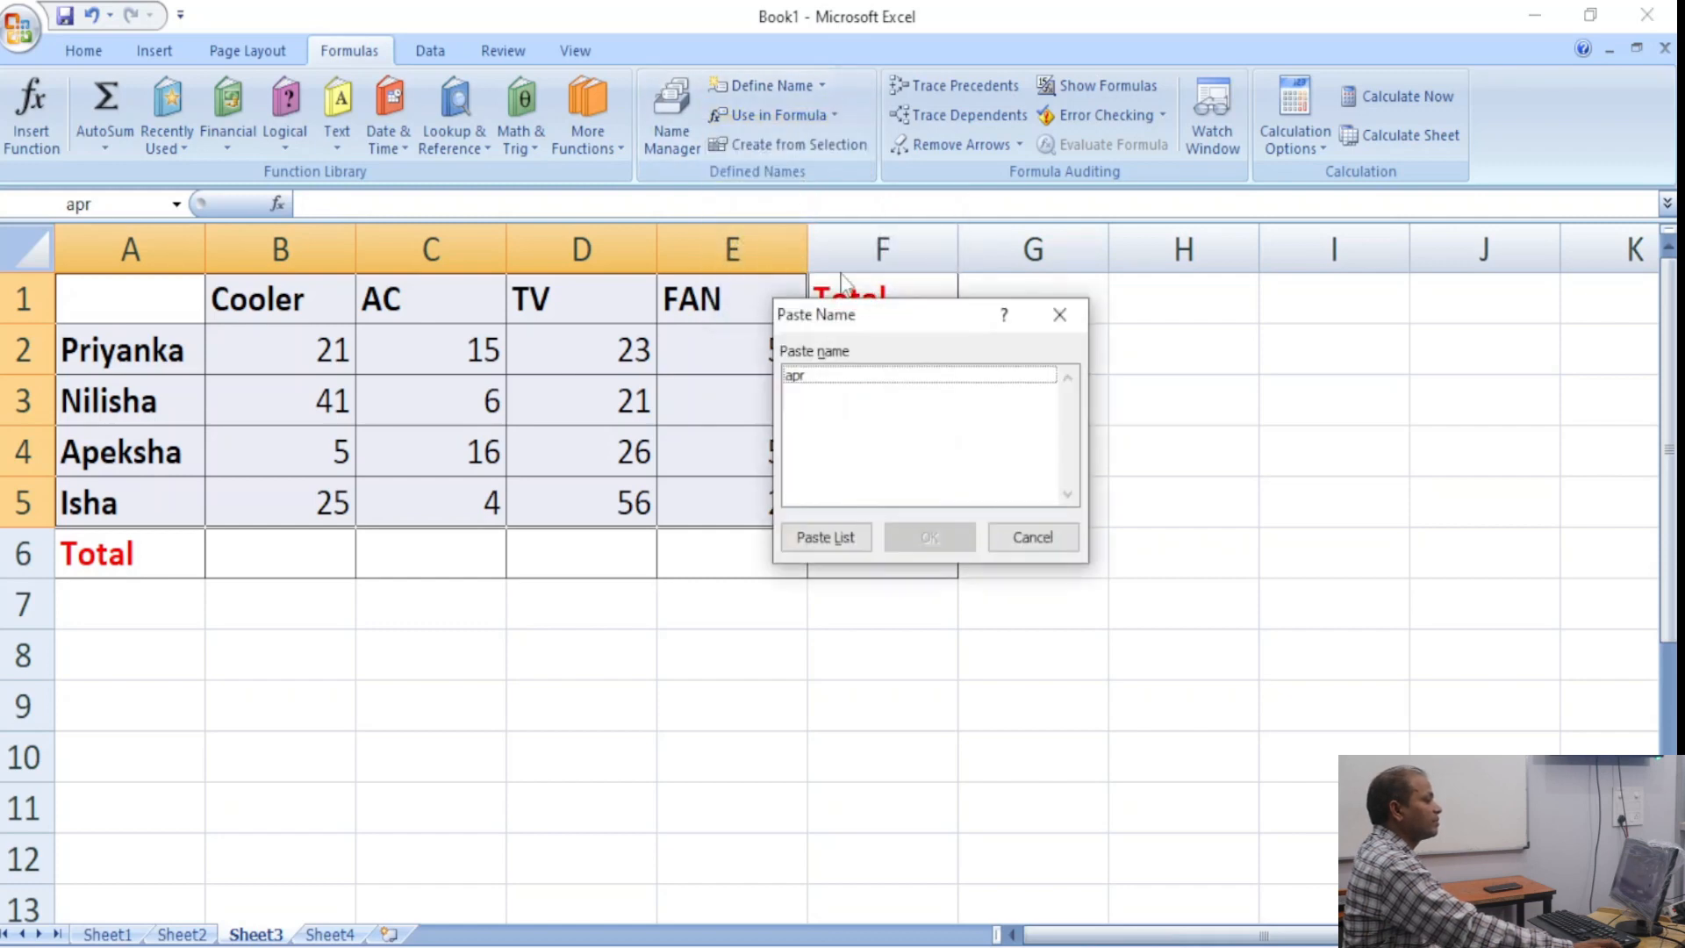
left_click(1015, 539)
Create names for the selected table data from the labels in its top row and left column.
left_click(798, 143)
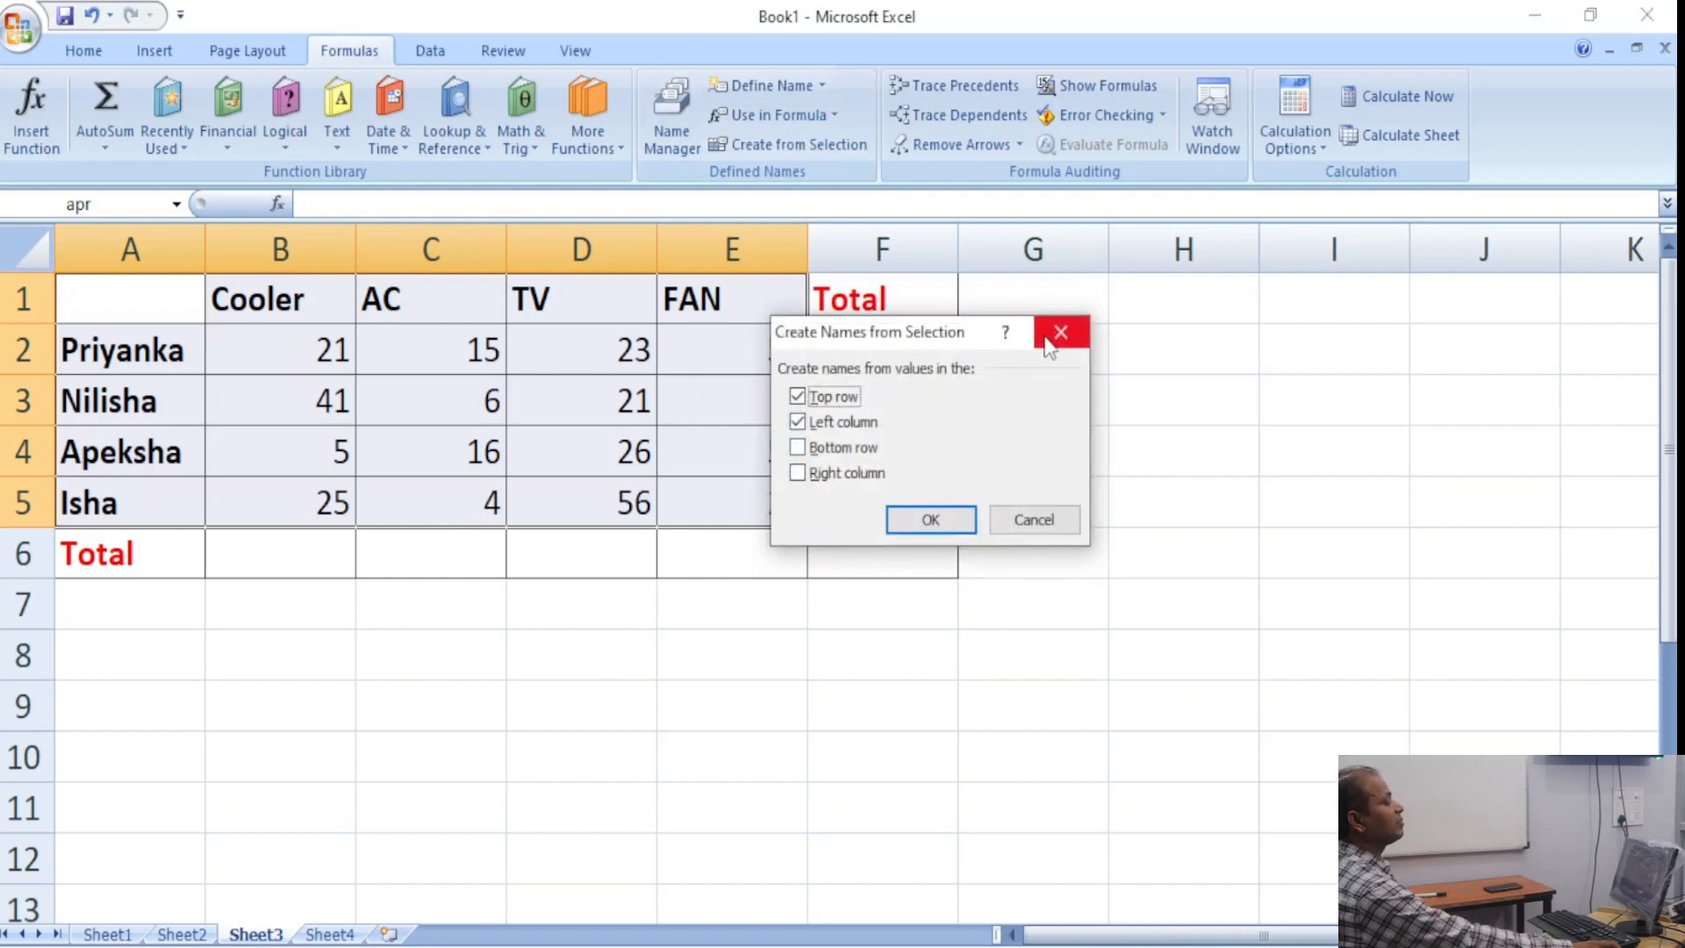
left_click(963, 521)
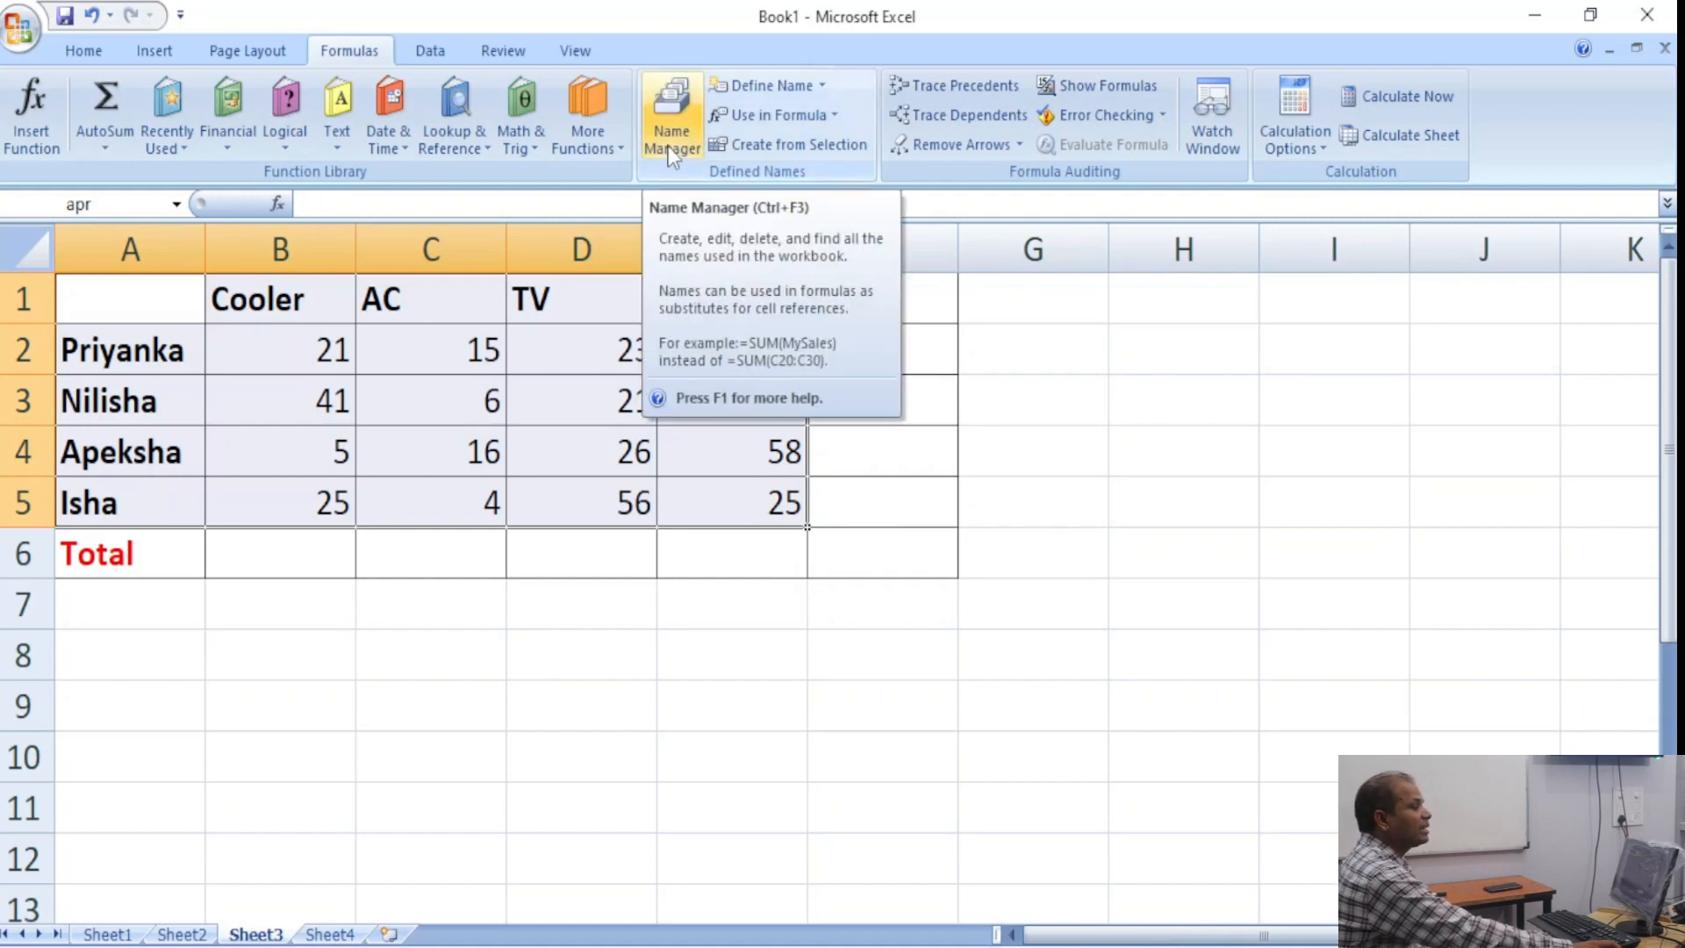
left_click(783, 88)
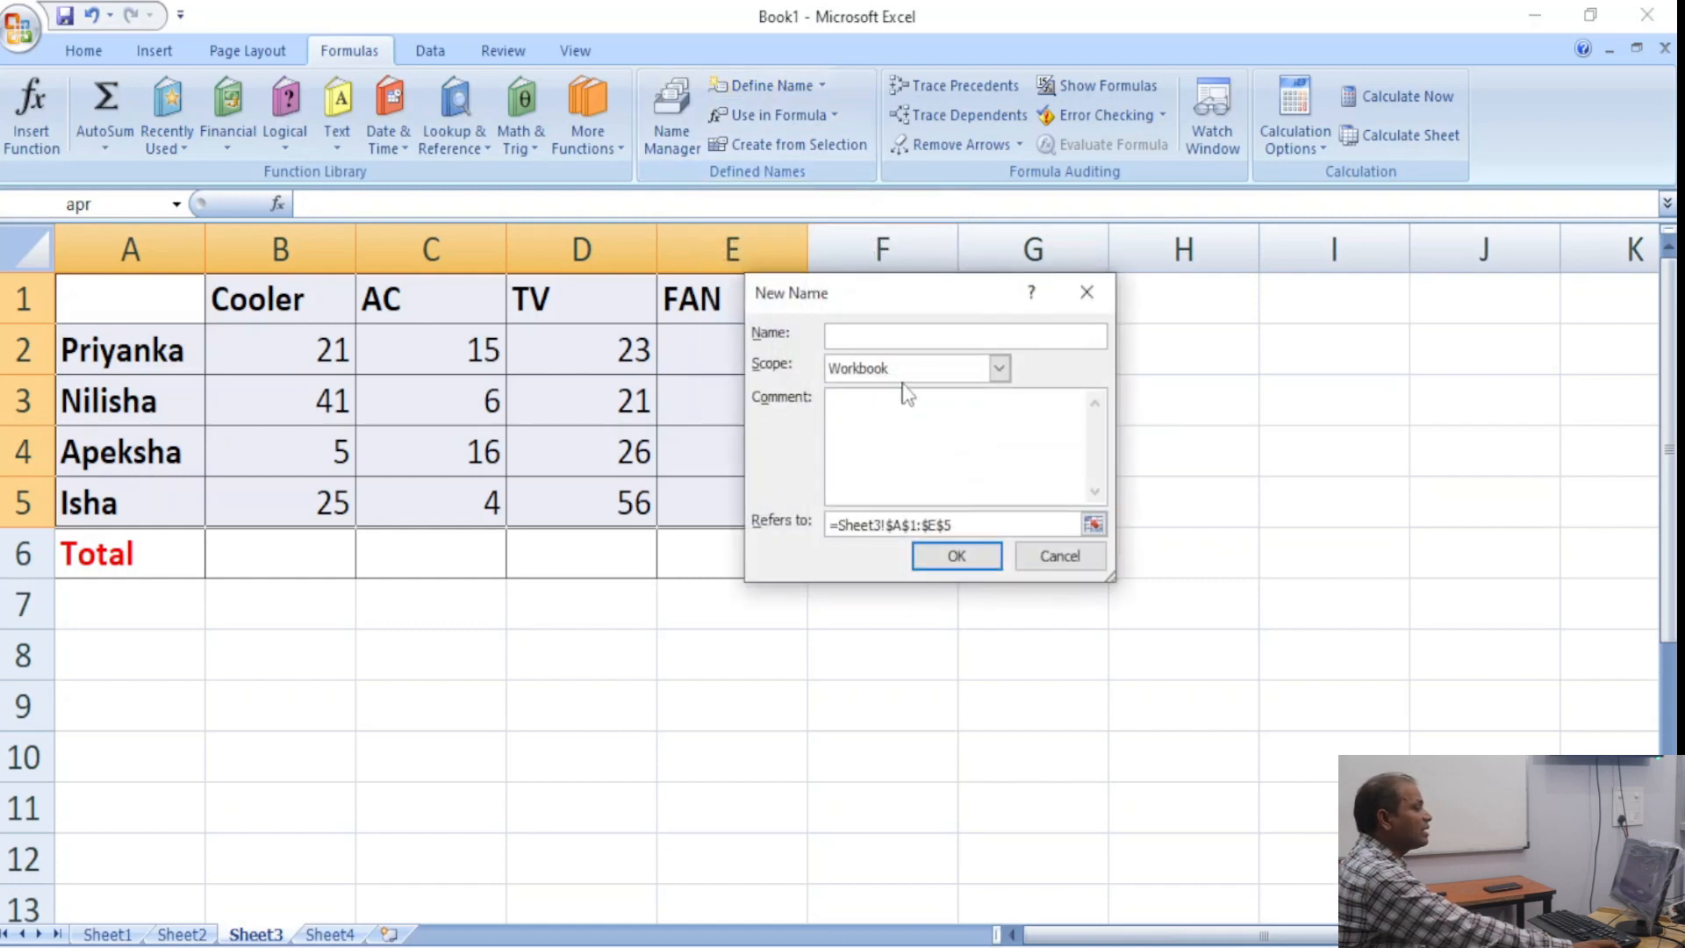
left_click(1059, 555)
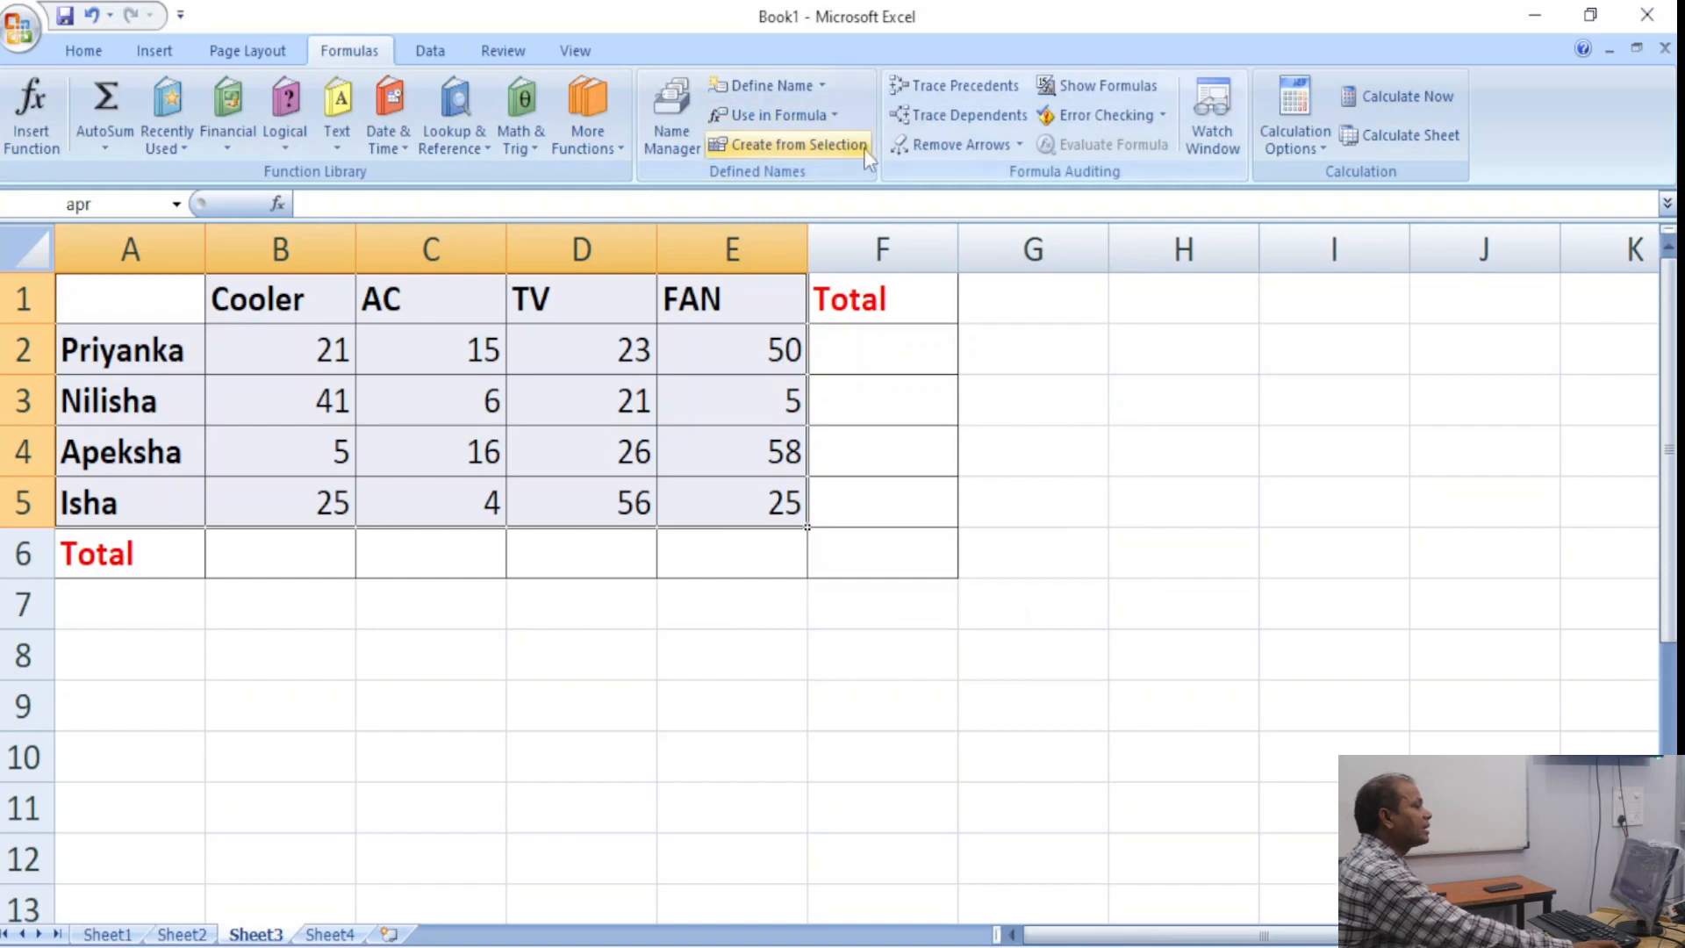
left_click(797, 144)
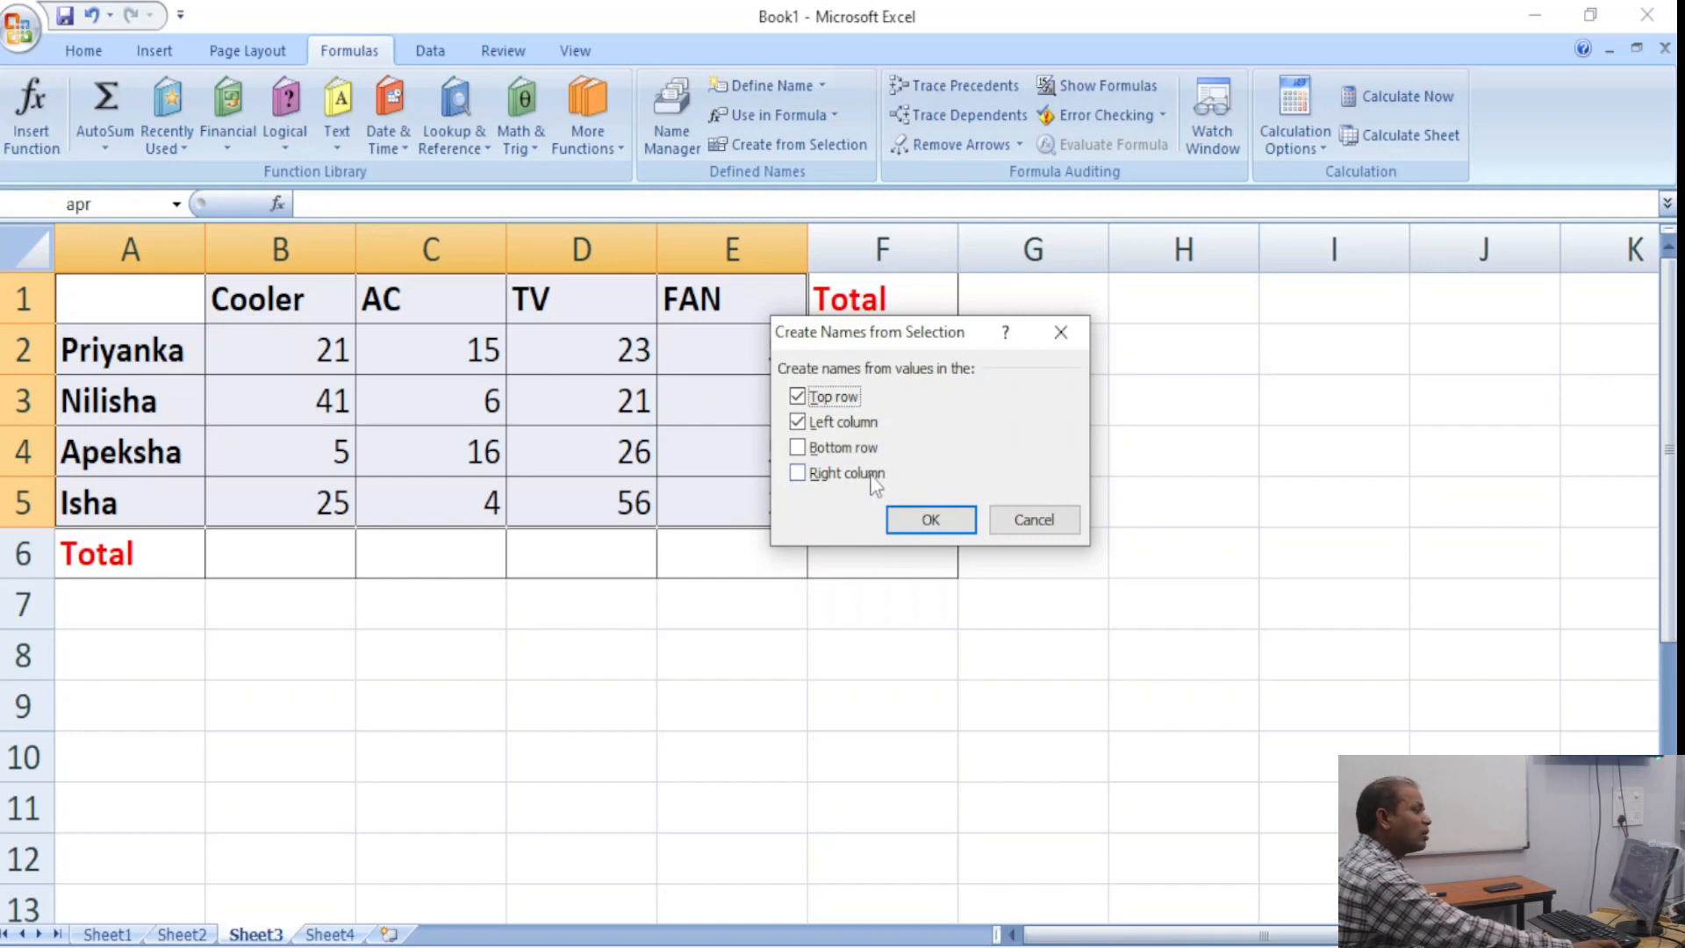
left_click(921, 521)
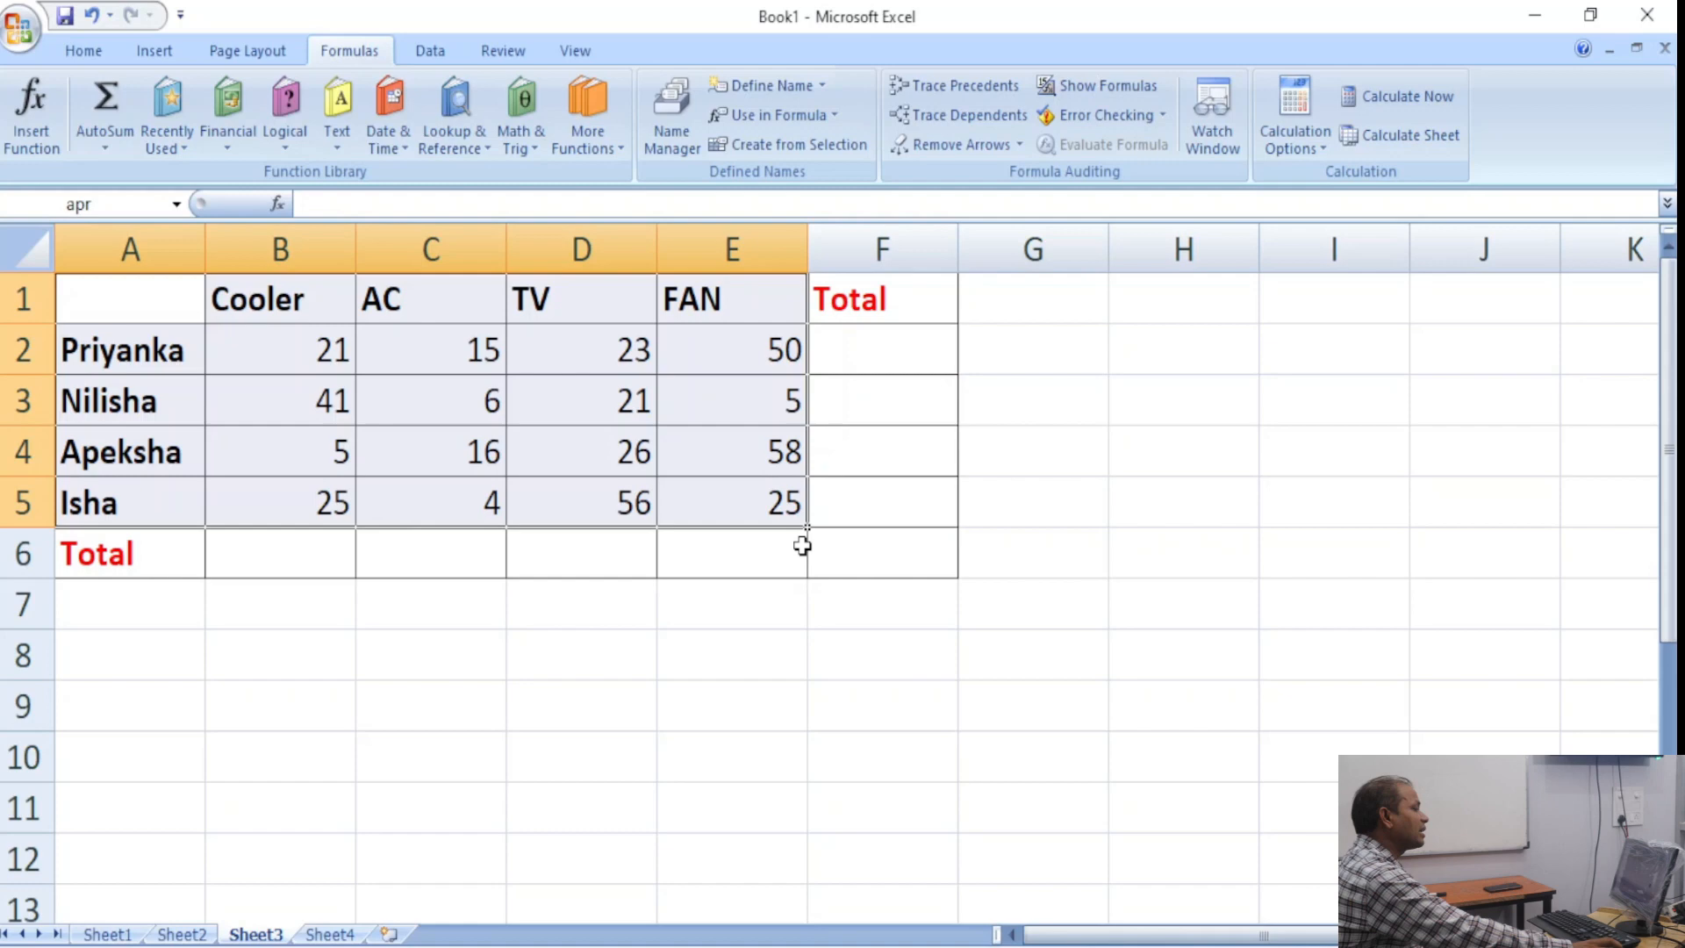
Enter a SUM formula in cell A4 of Sheet4 with the first person's defined row name as its argument.
left_click(361, 919)
type("=")
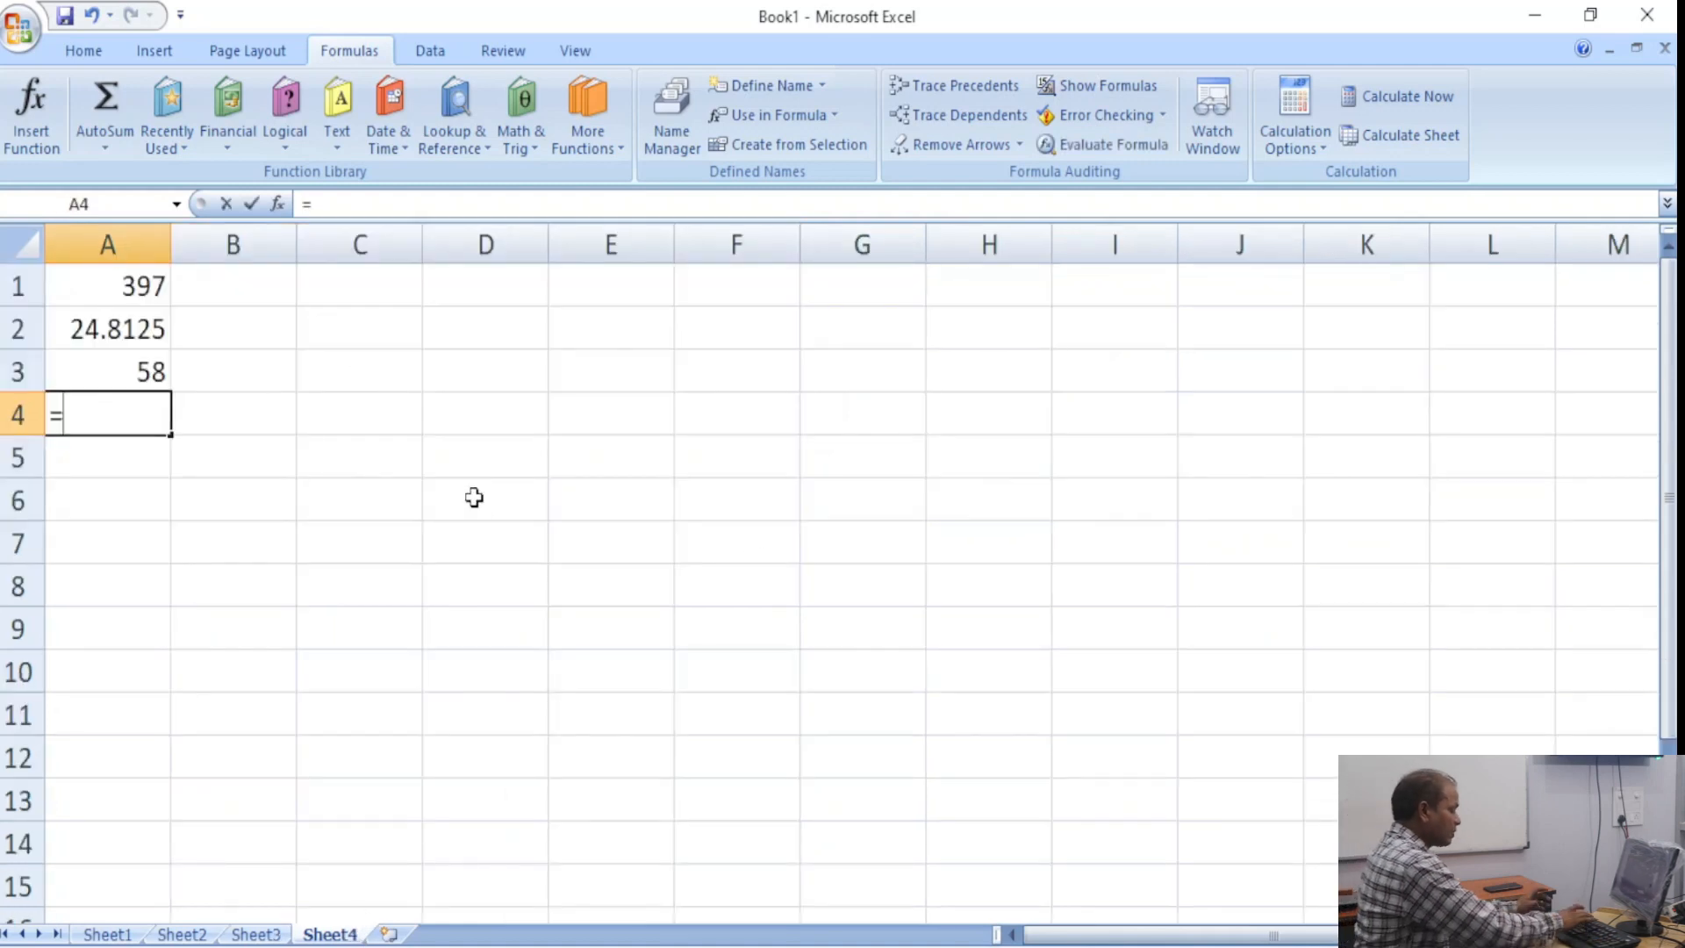
type("sum")
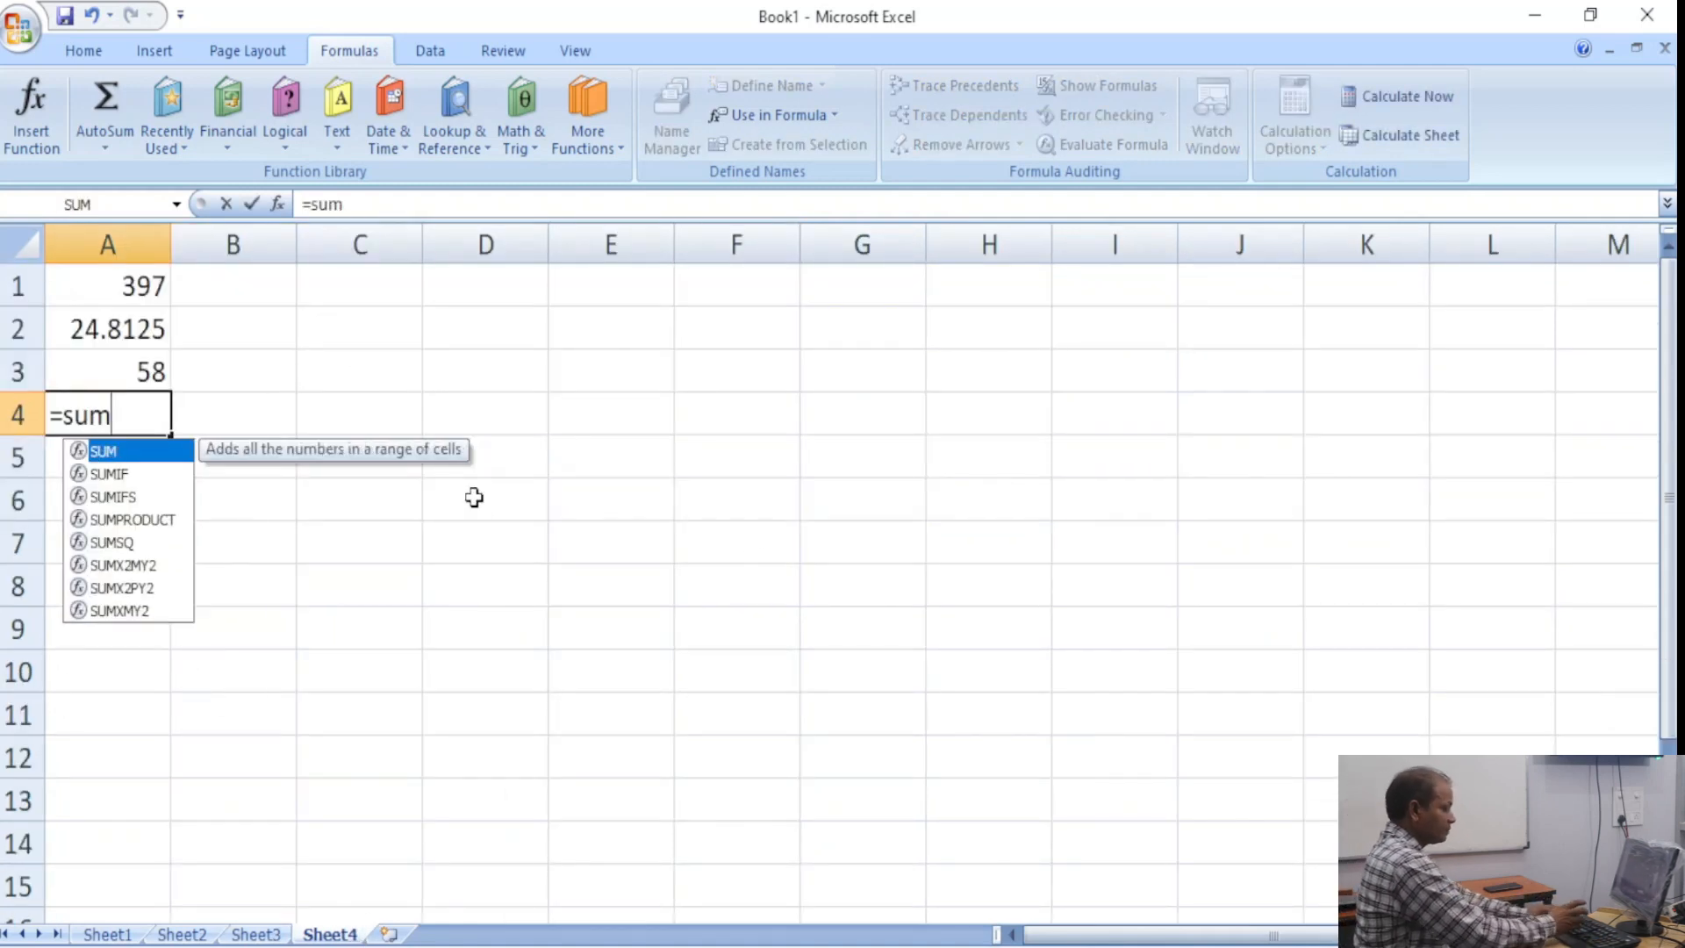
type("(priy")
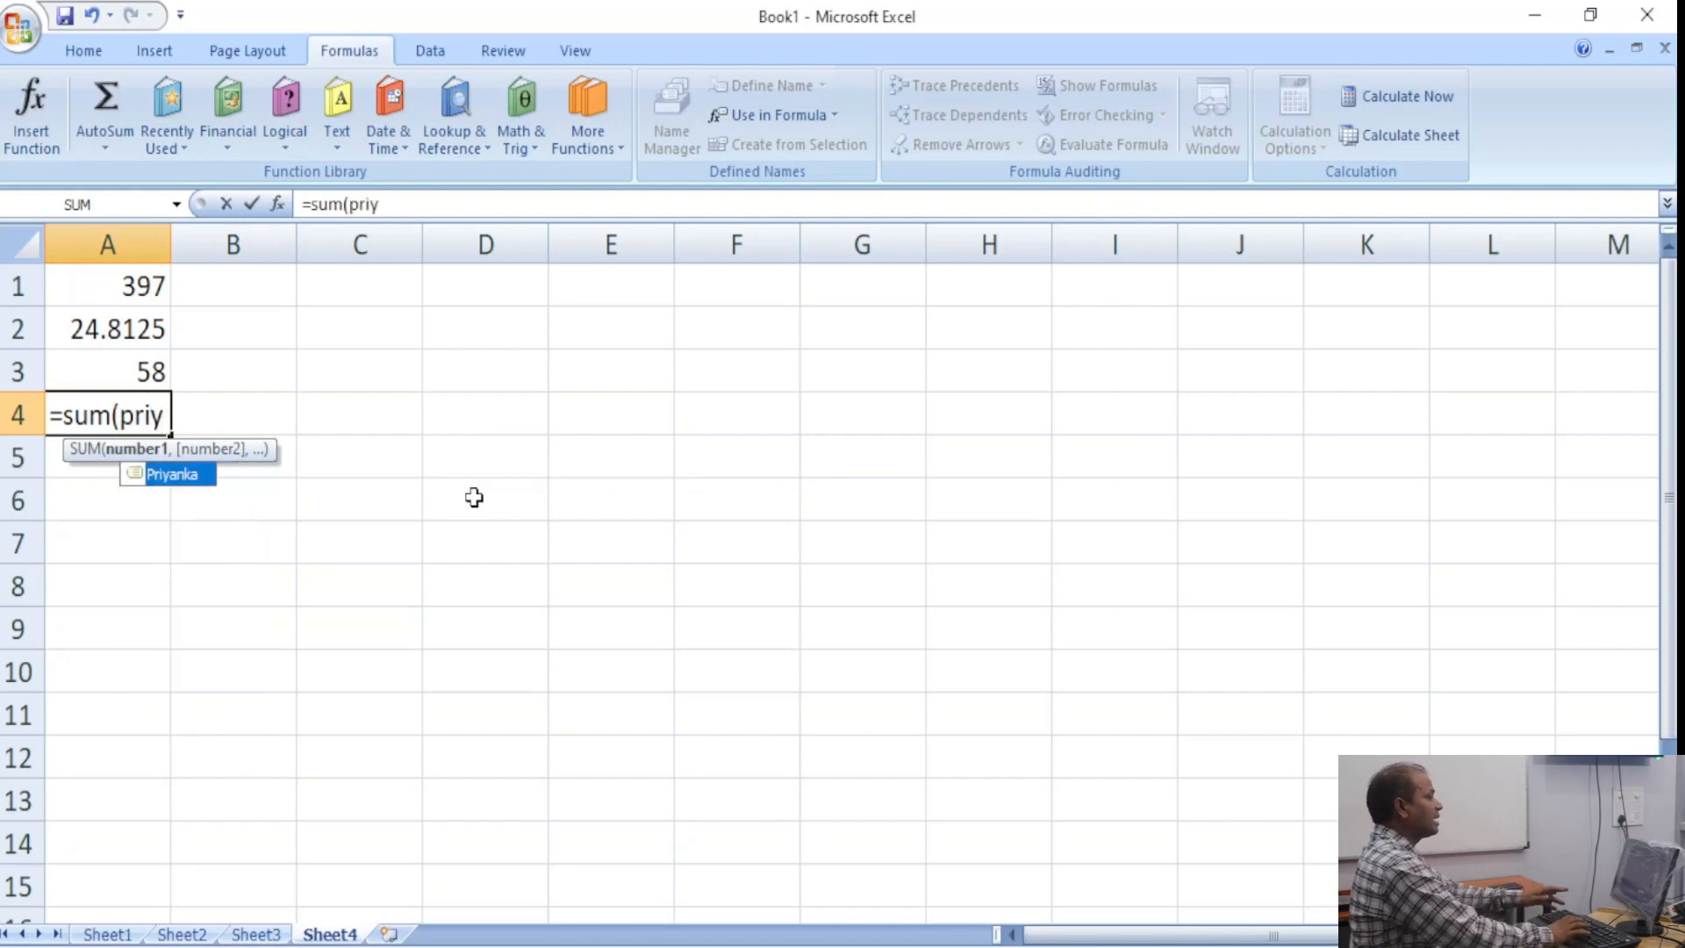
key("Return")
key("Up")
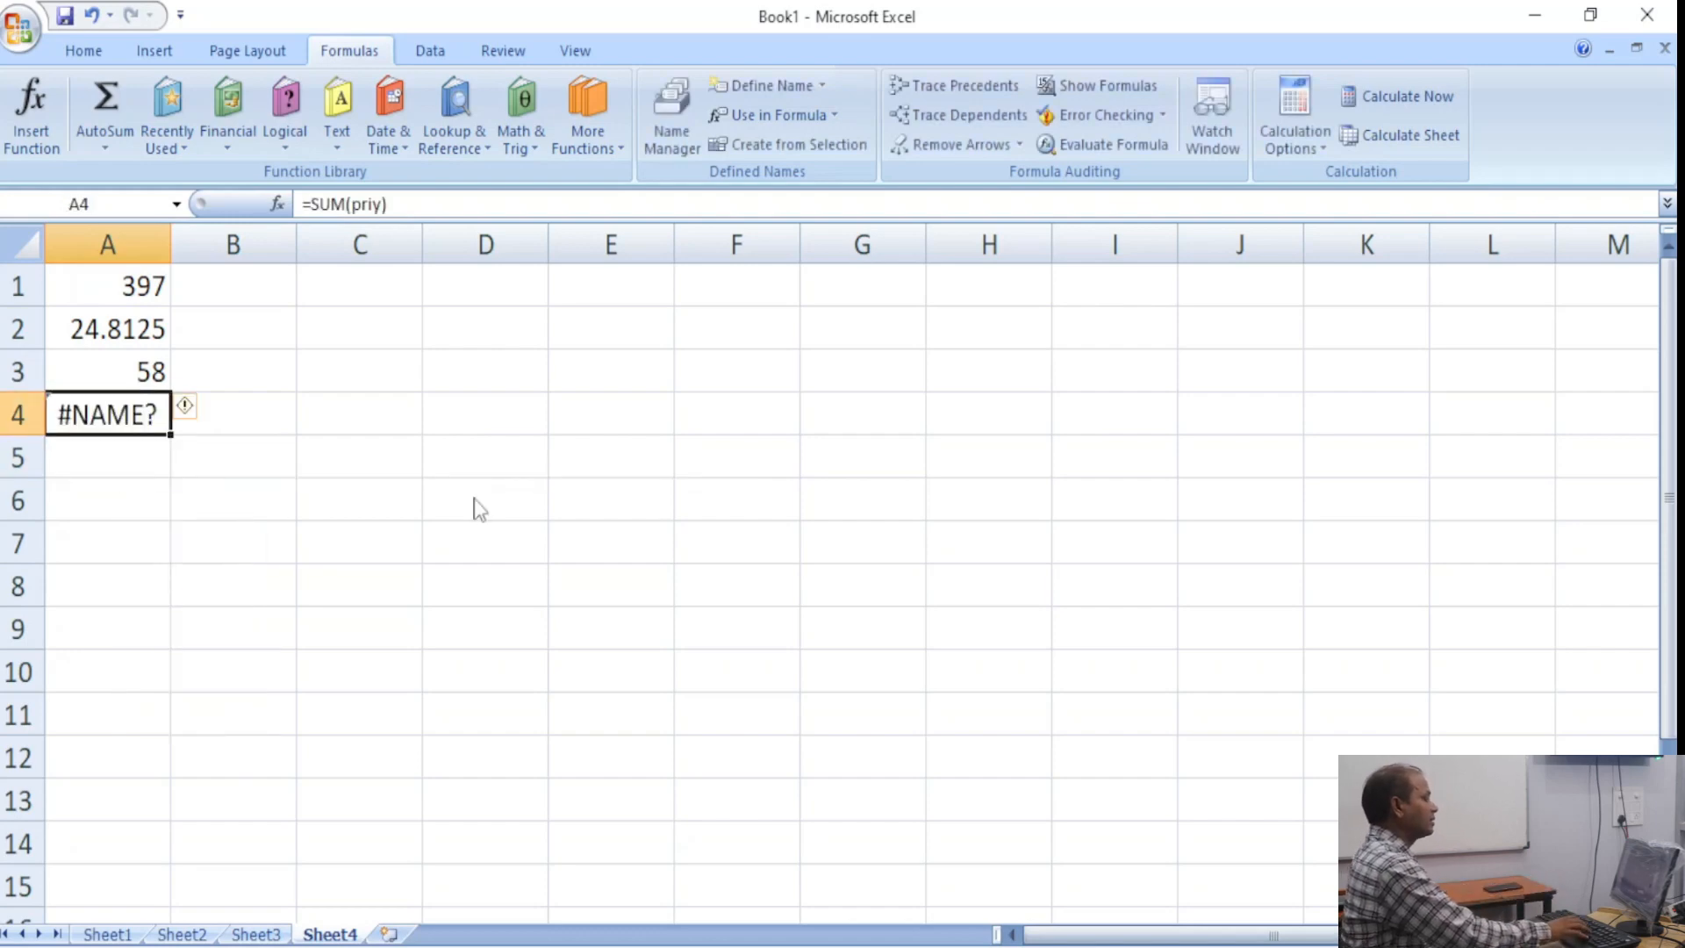
key("F2")
key("BackSpace")
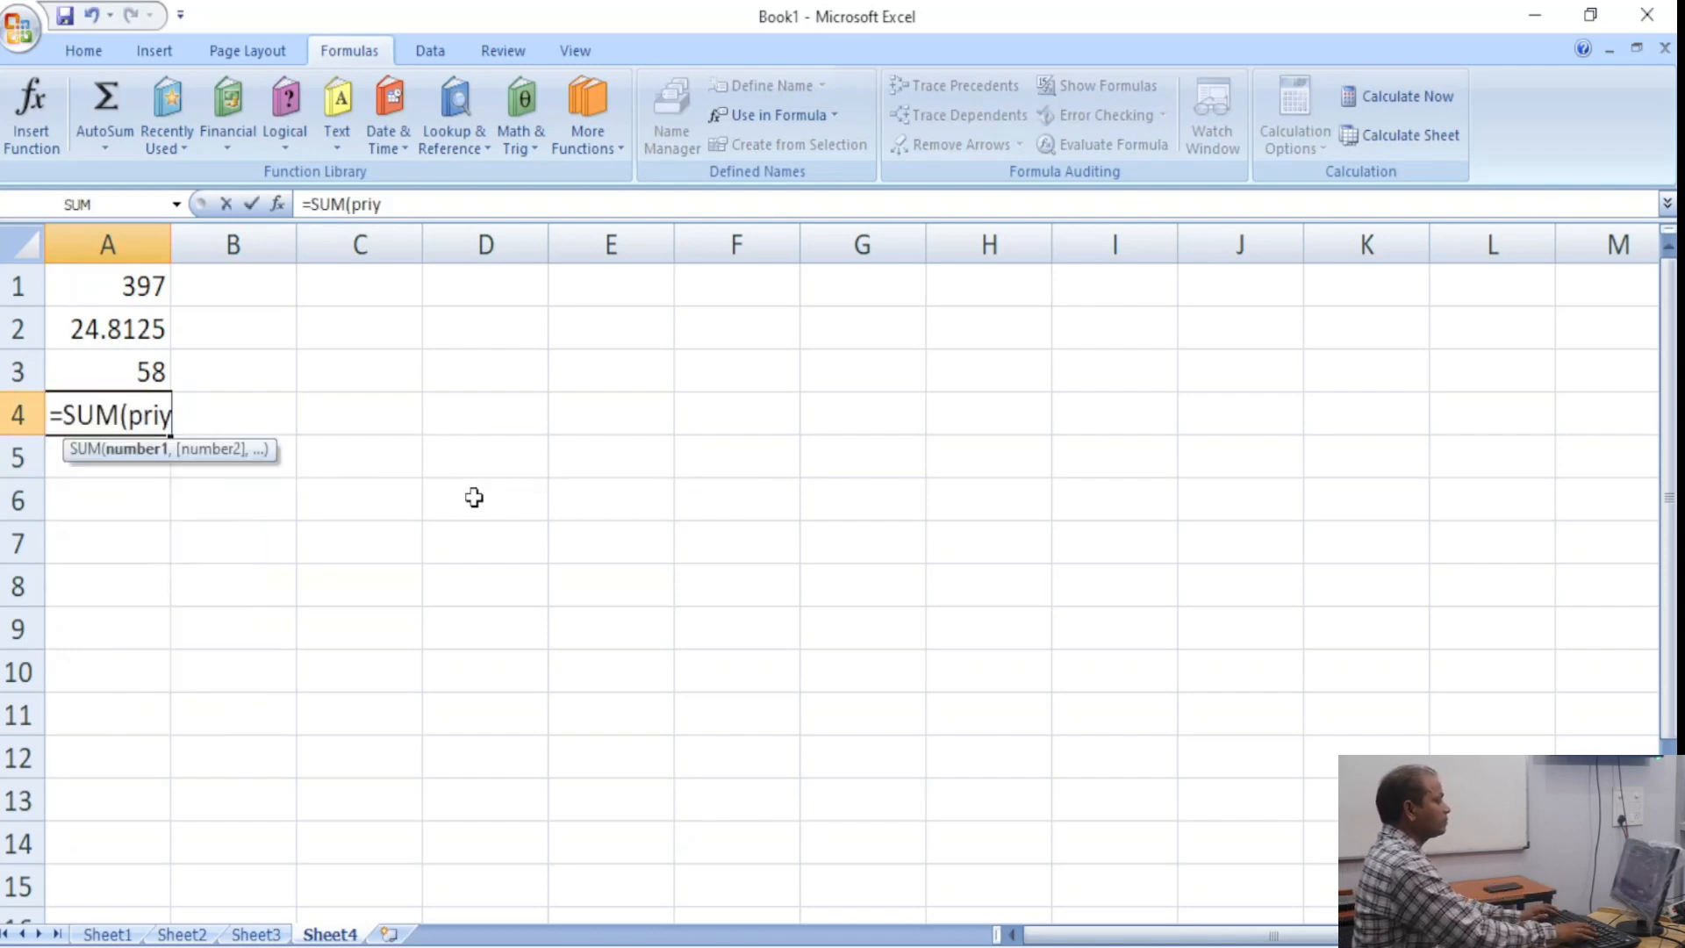
type("a")
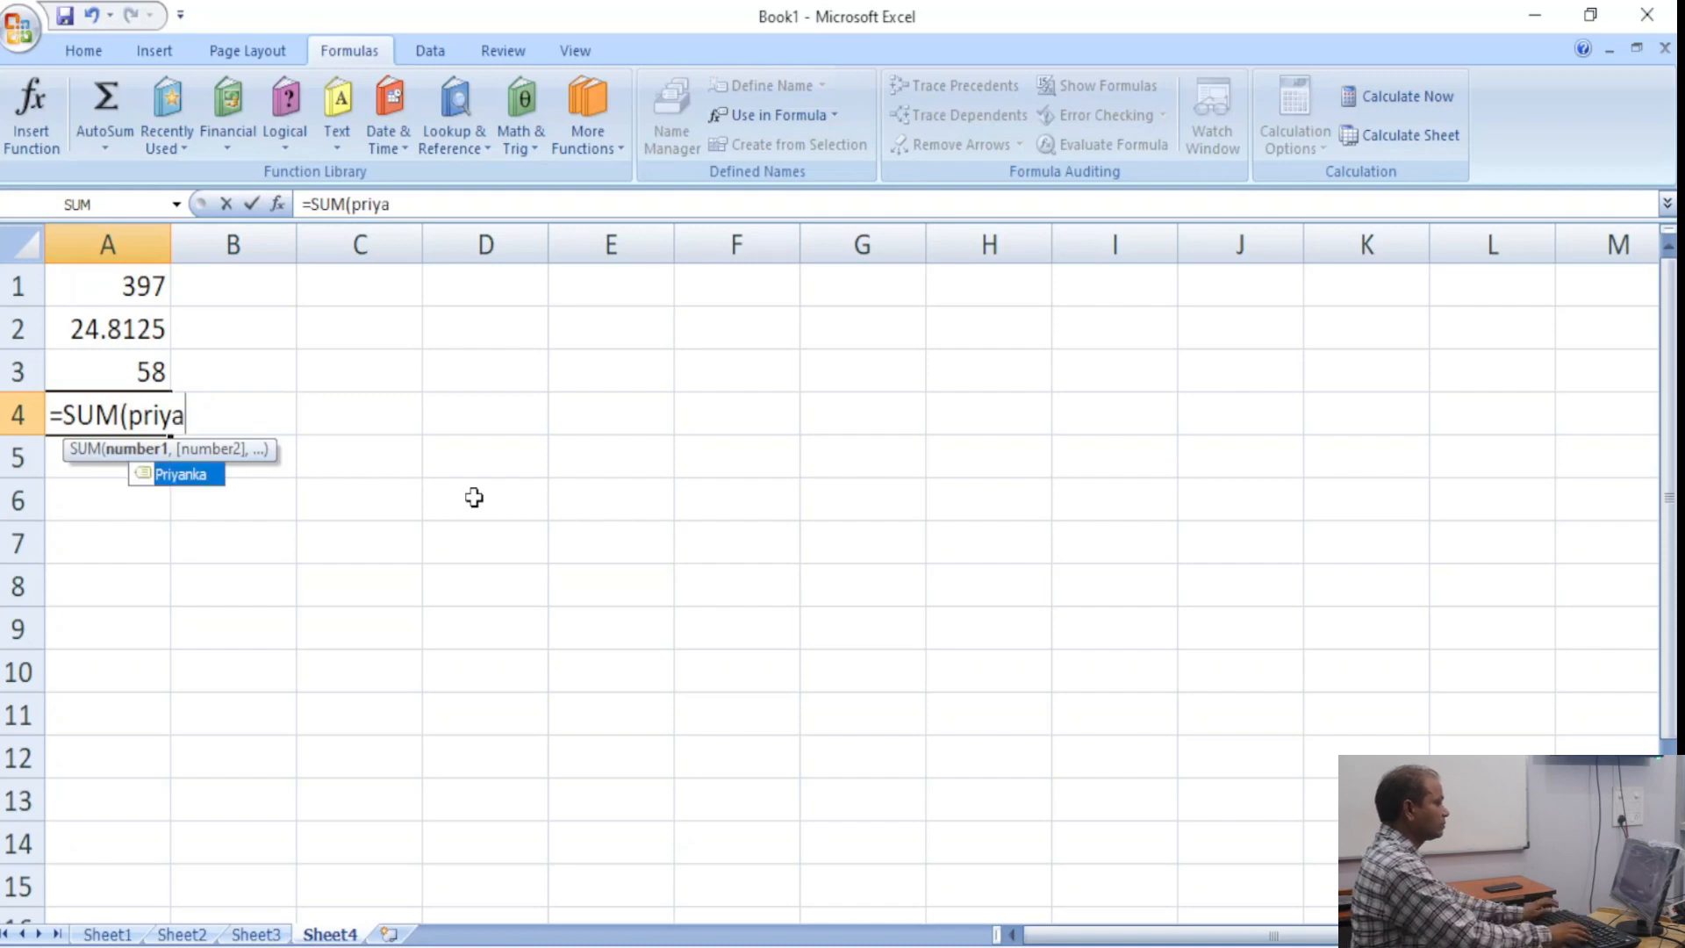
key("Tab")
key("Return")
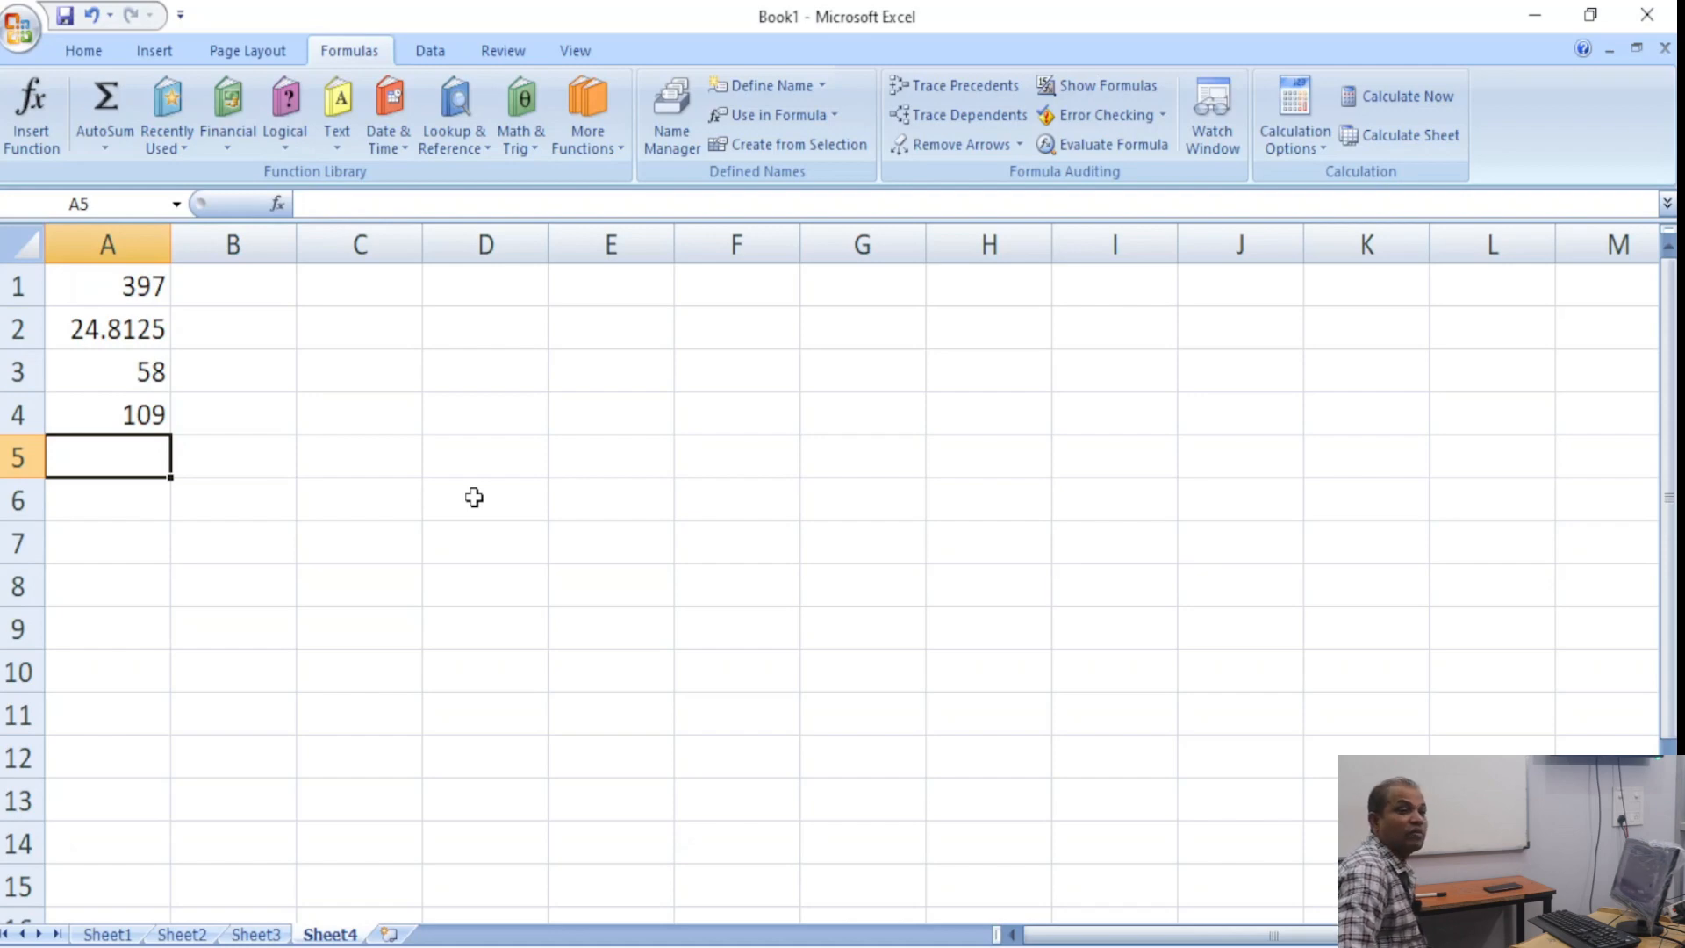
Enter a SUM formula in cell A5 with the third person's defined row name as its argument.
type("=")
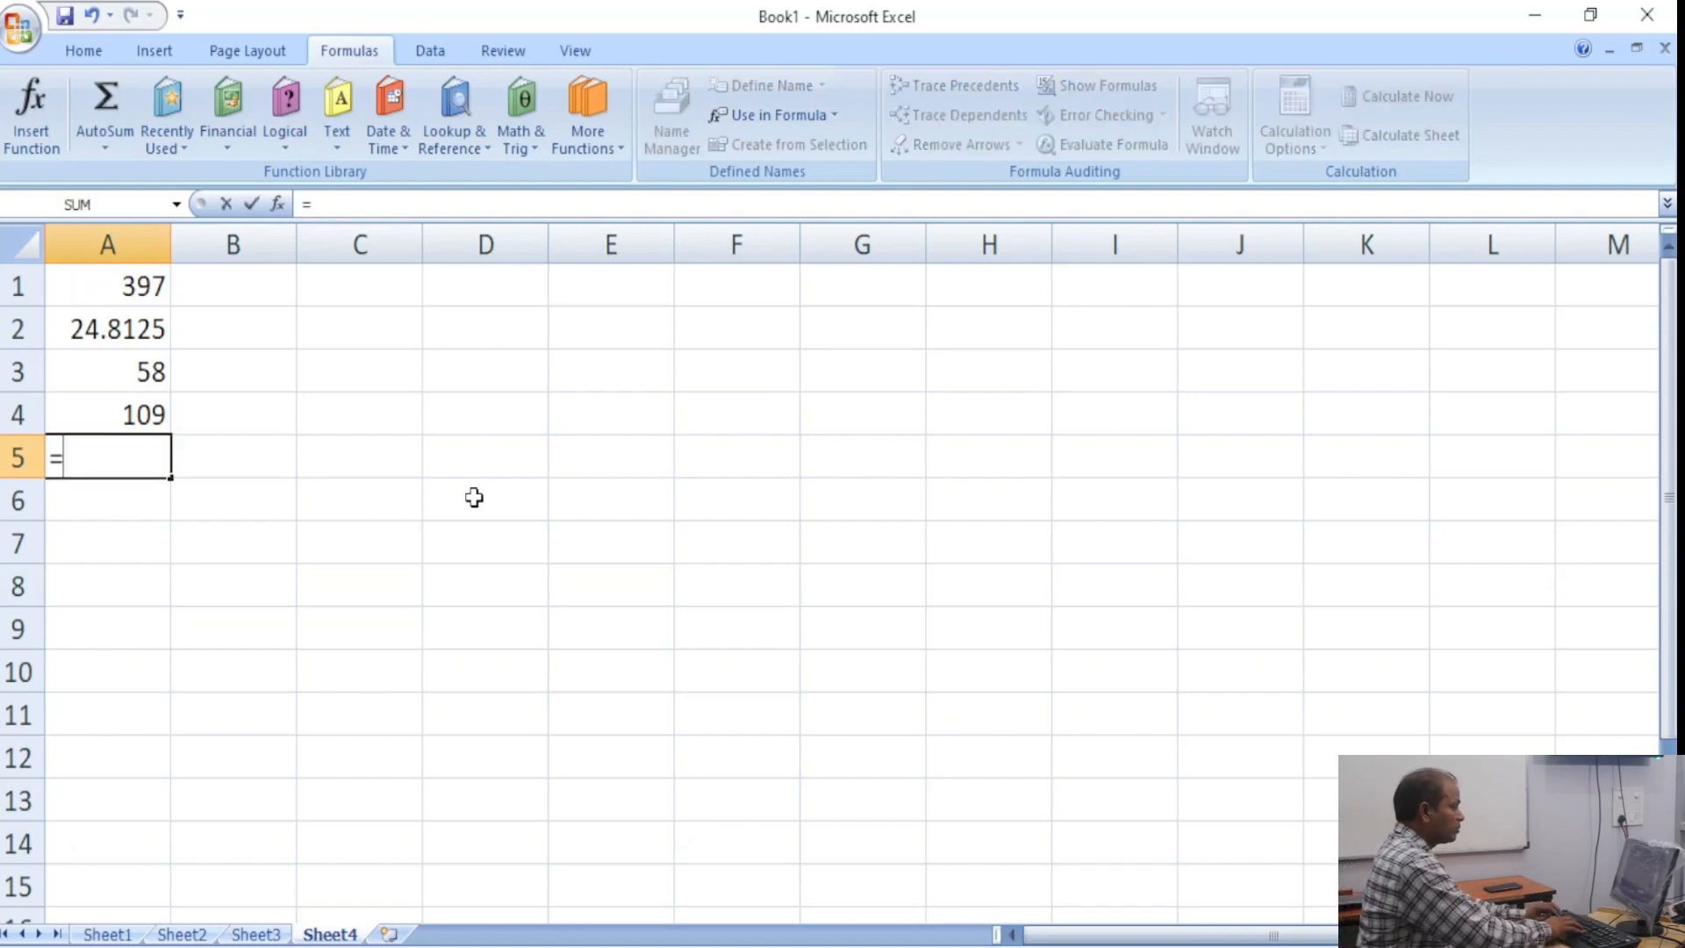
type("sum(")
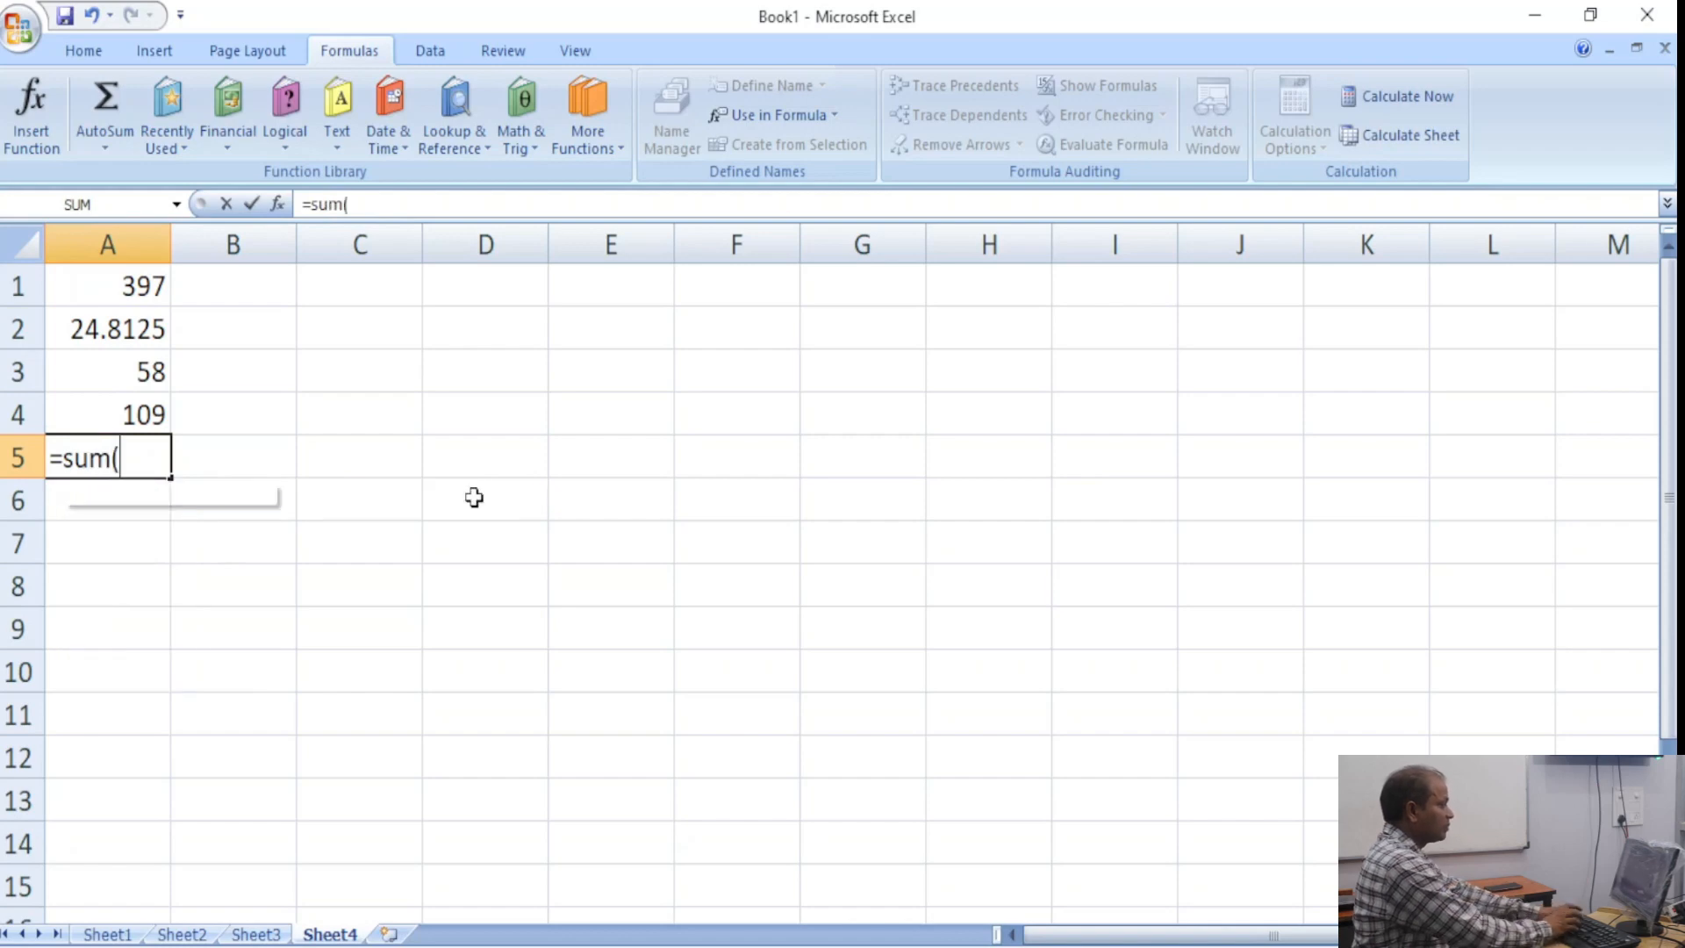
type("ap")
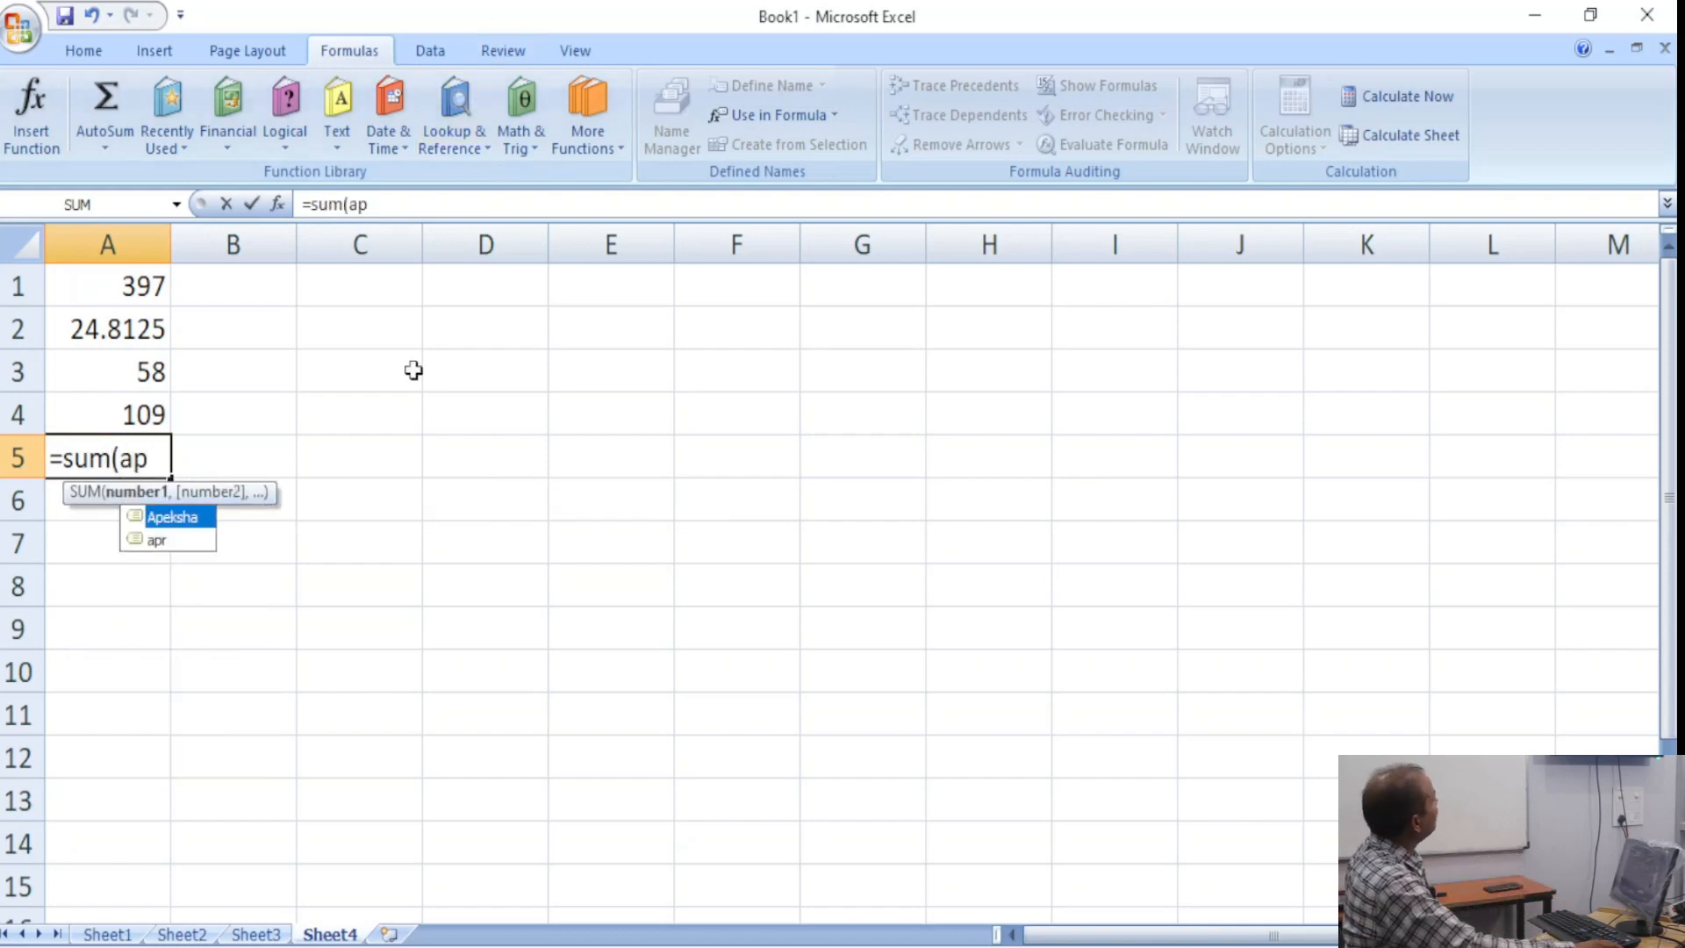
key("Tab")
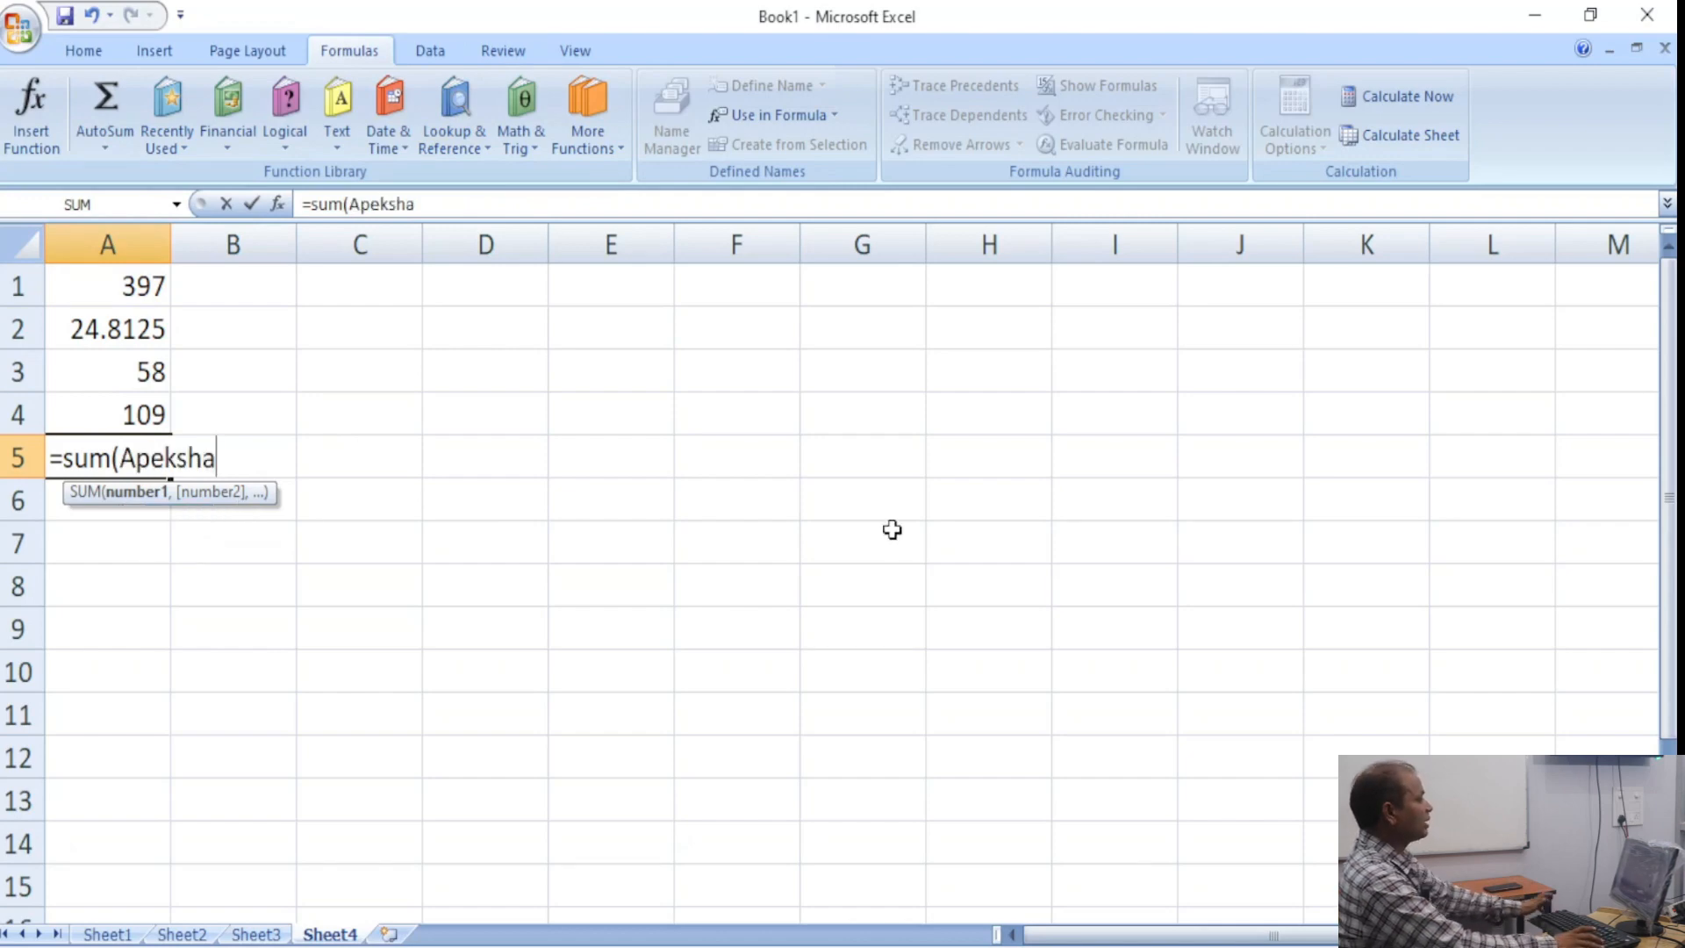
key("Return")
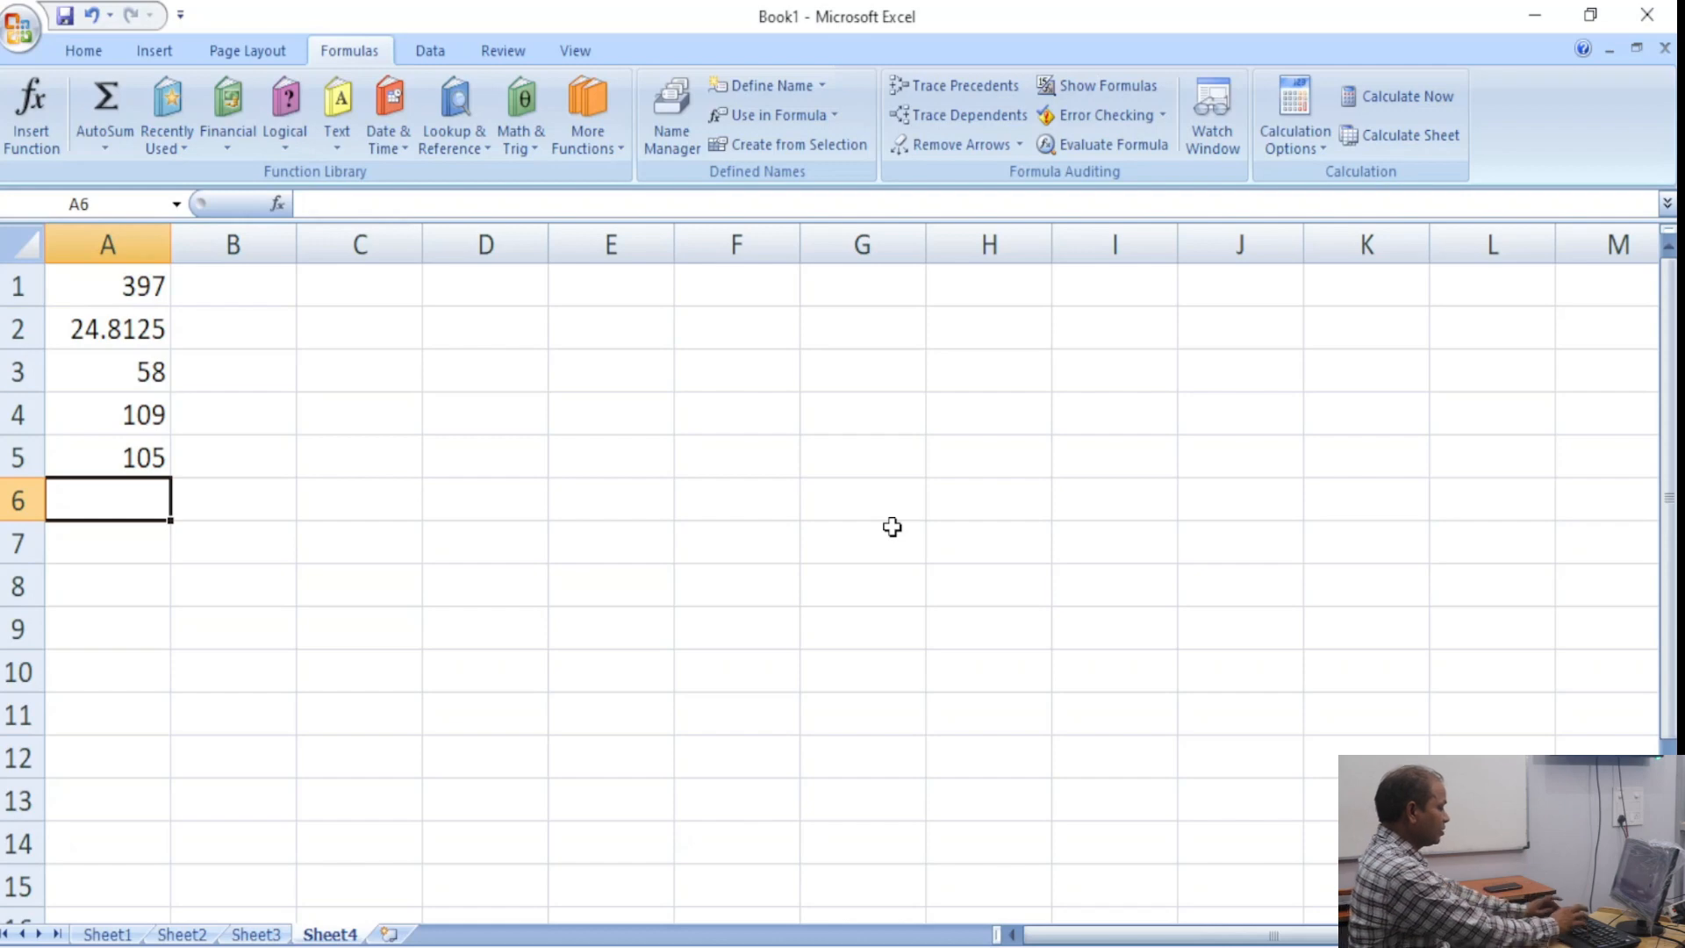
Enter a SUM formula in cell A6 with the second person's defined row name, without a stray period after it.
type("=s")
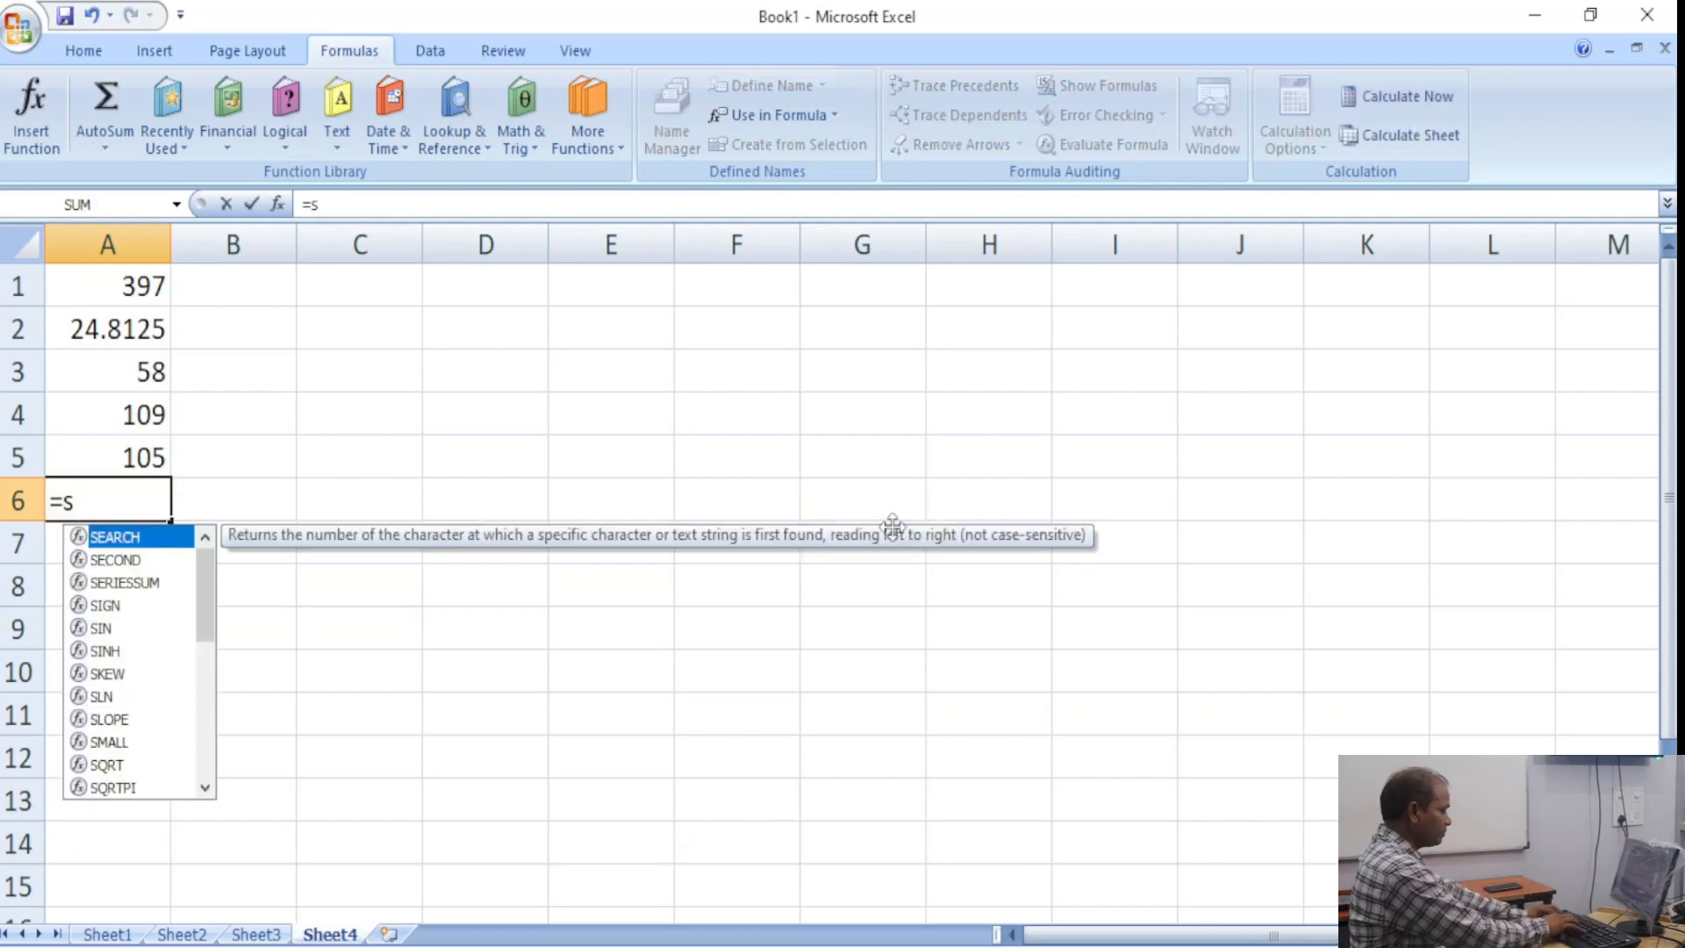
type("um(")
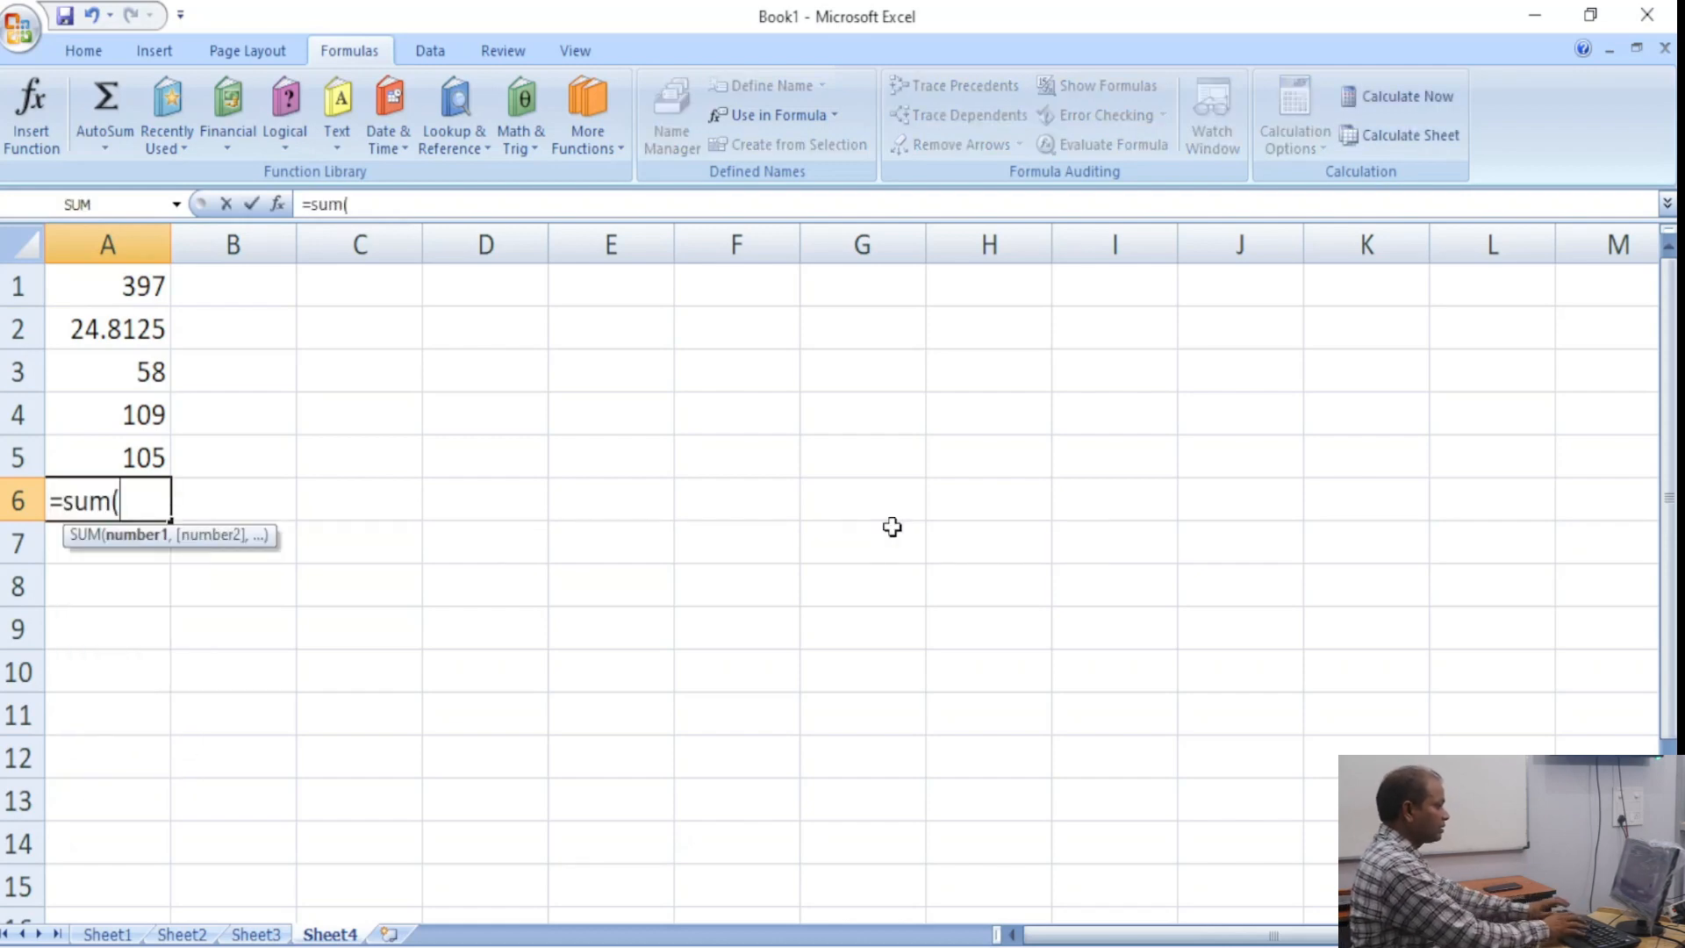
type("nilsha")
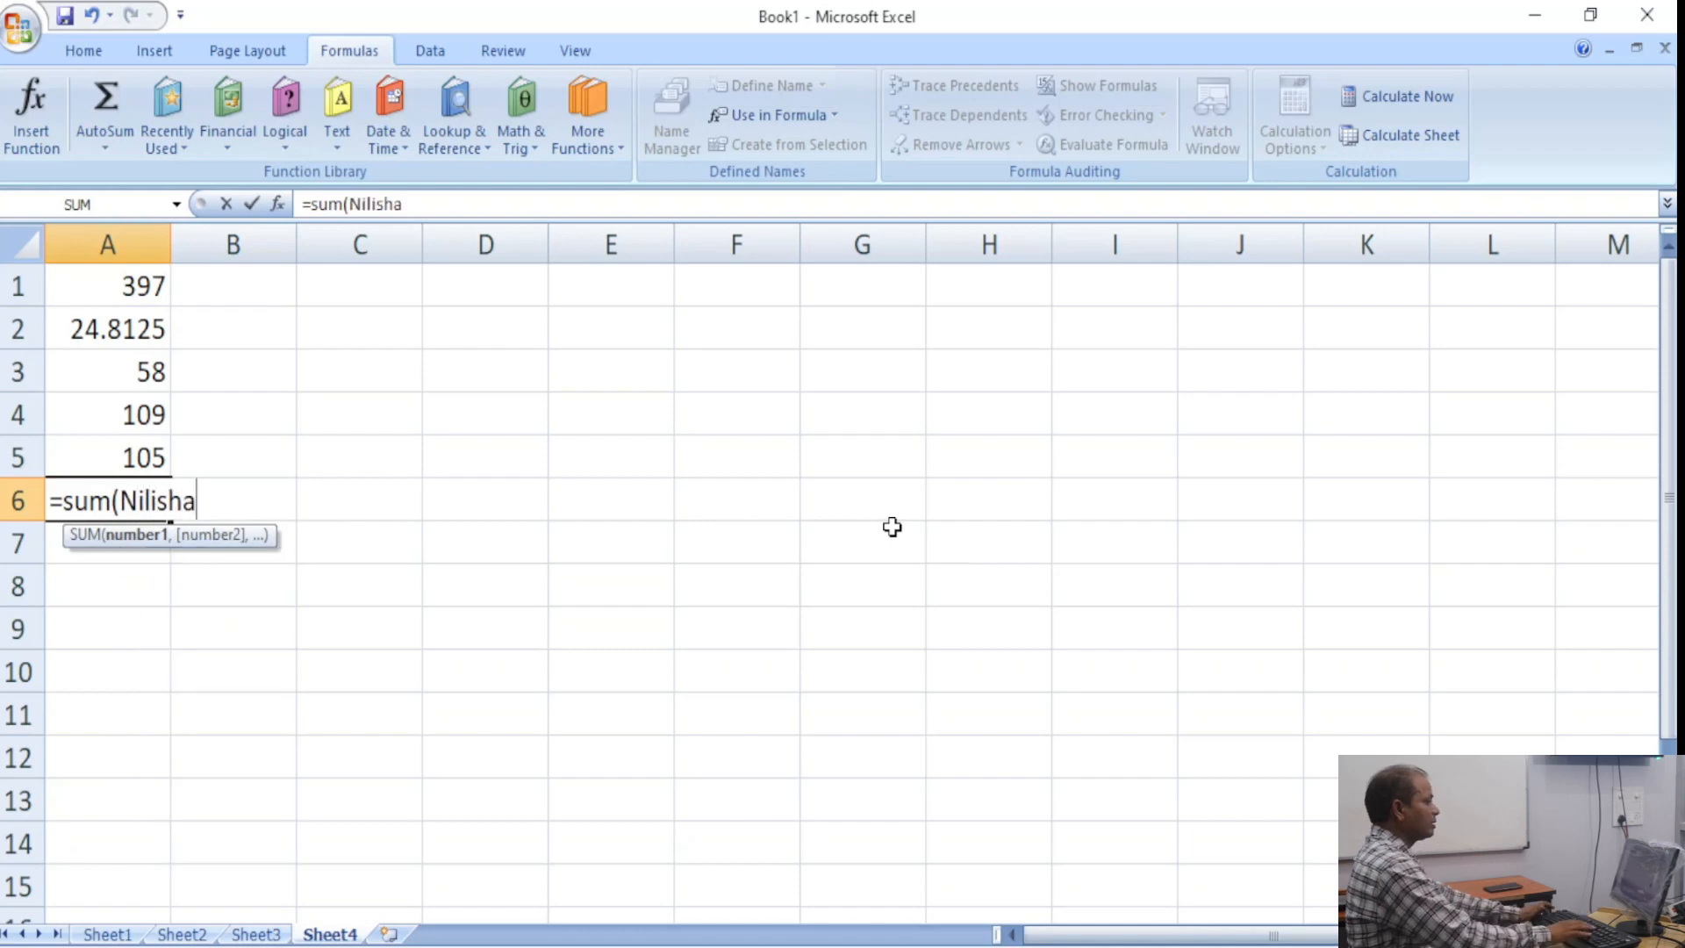
key("Return")
key("Up")
key("F2")
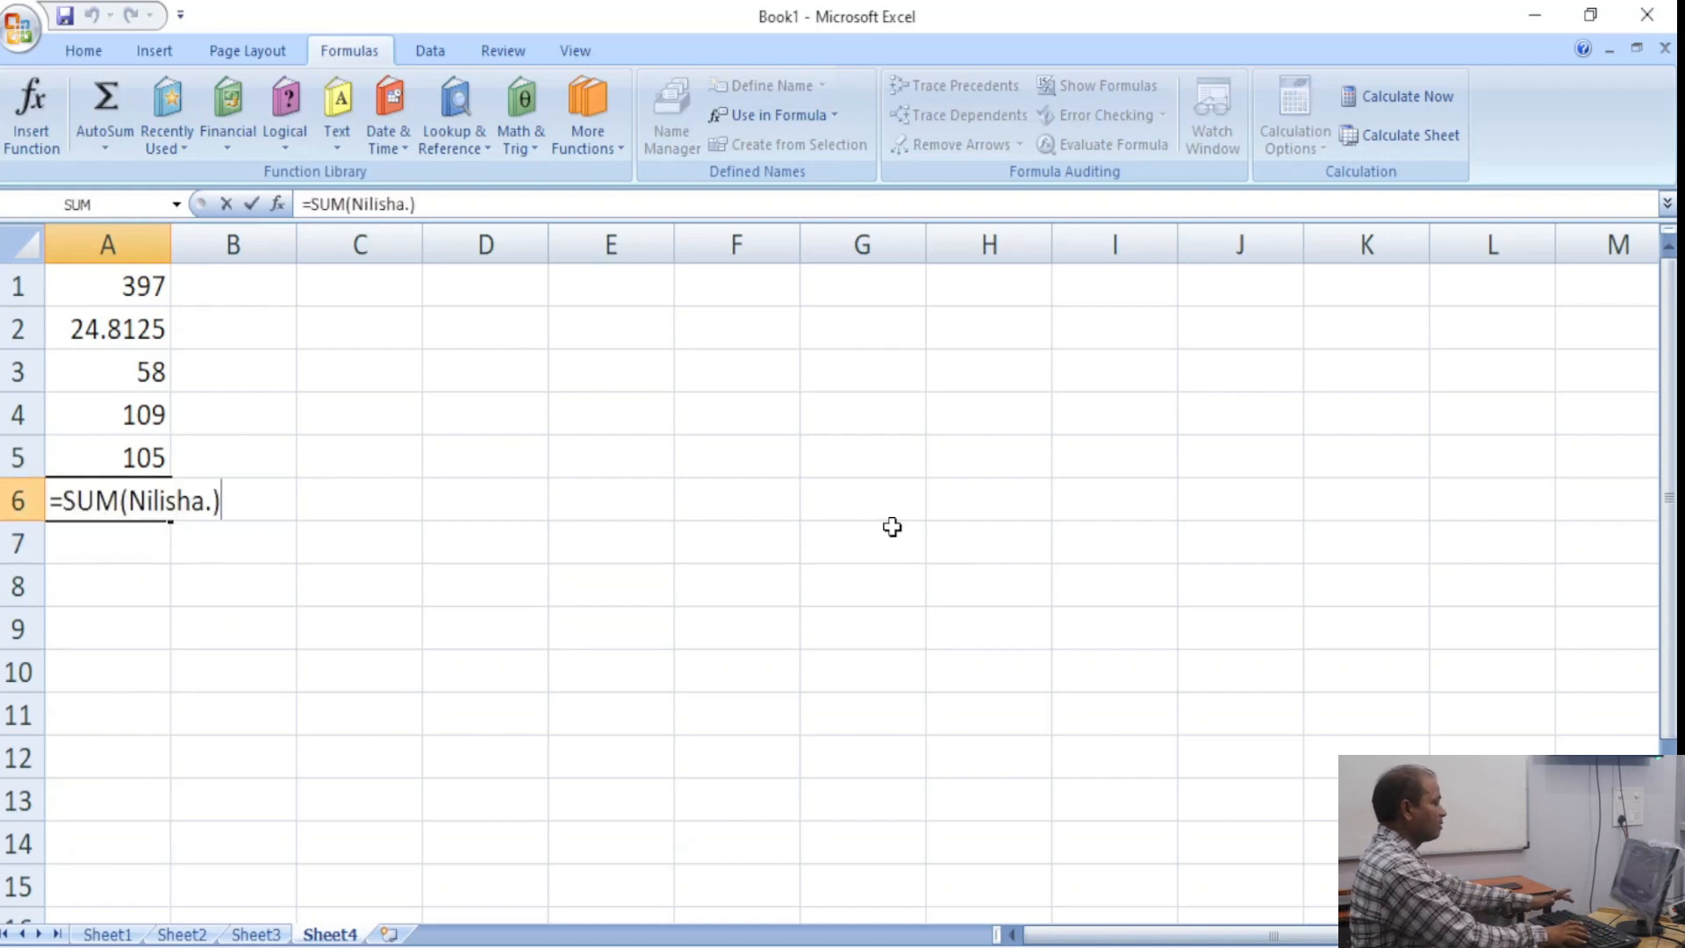
key("BackSpace")
key("BackSpace")
key("Return")
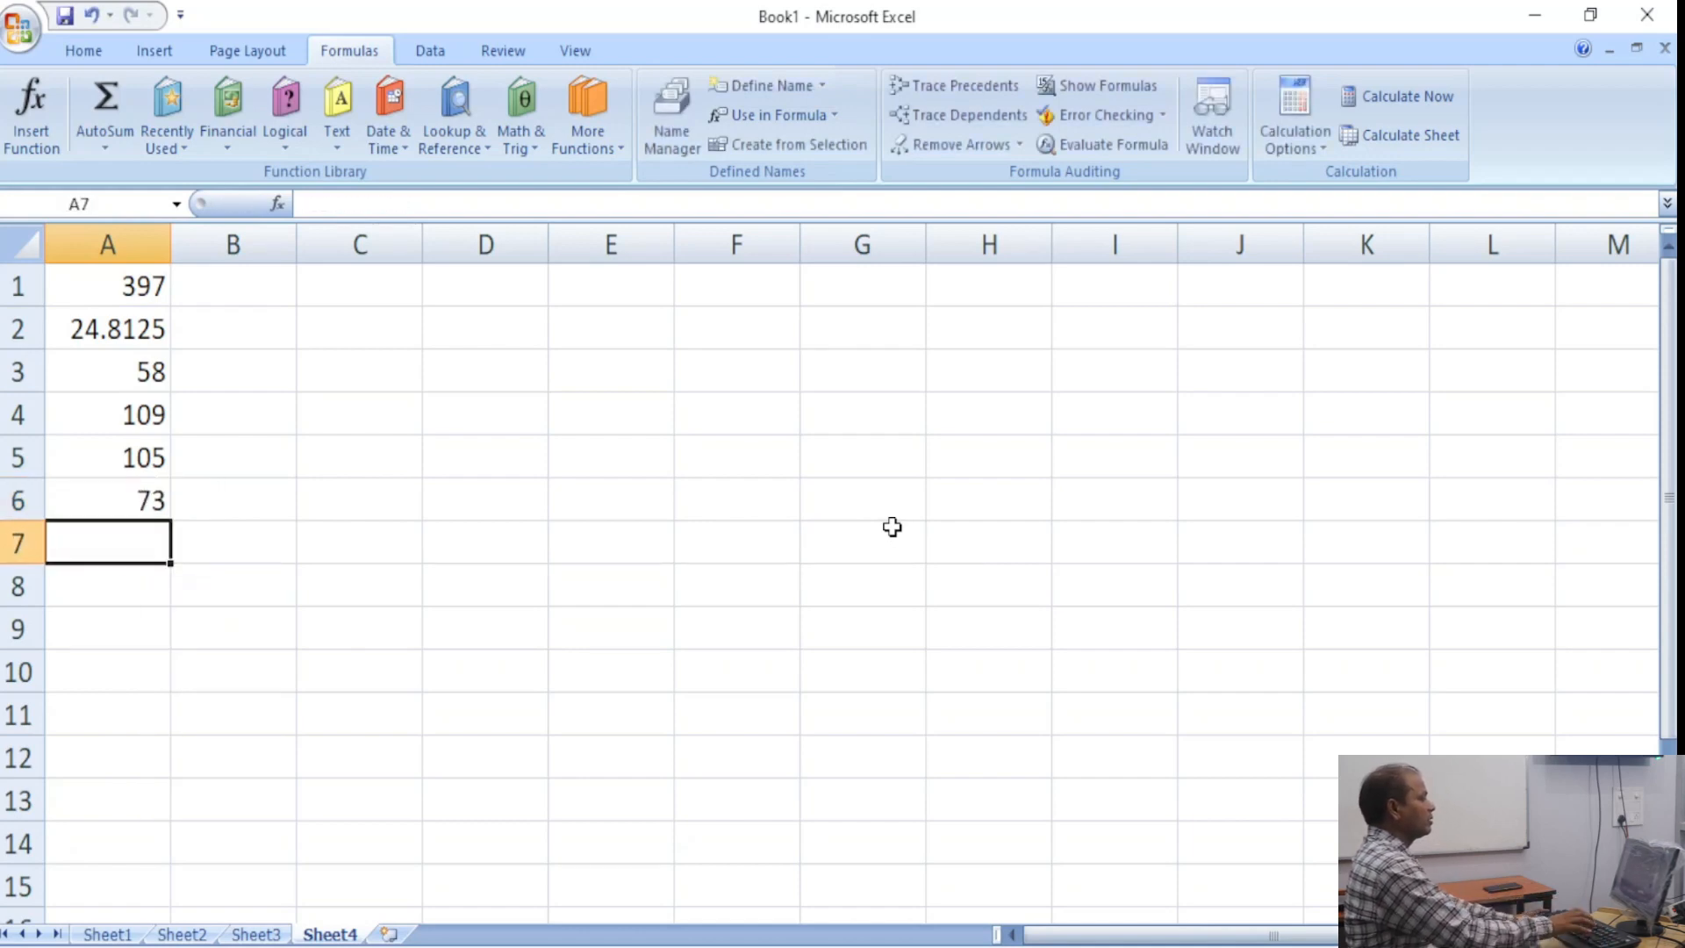
Enter a SUM formula in cell A7 with the fourth person's defined row name as its argument.
type("=")
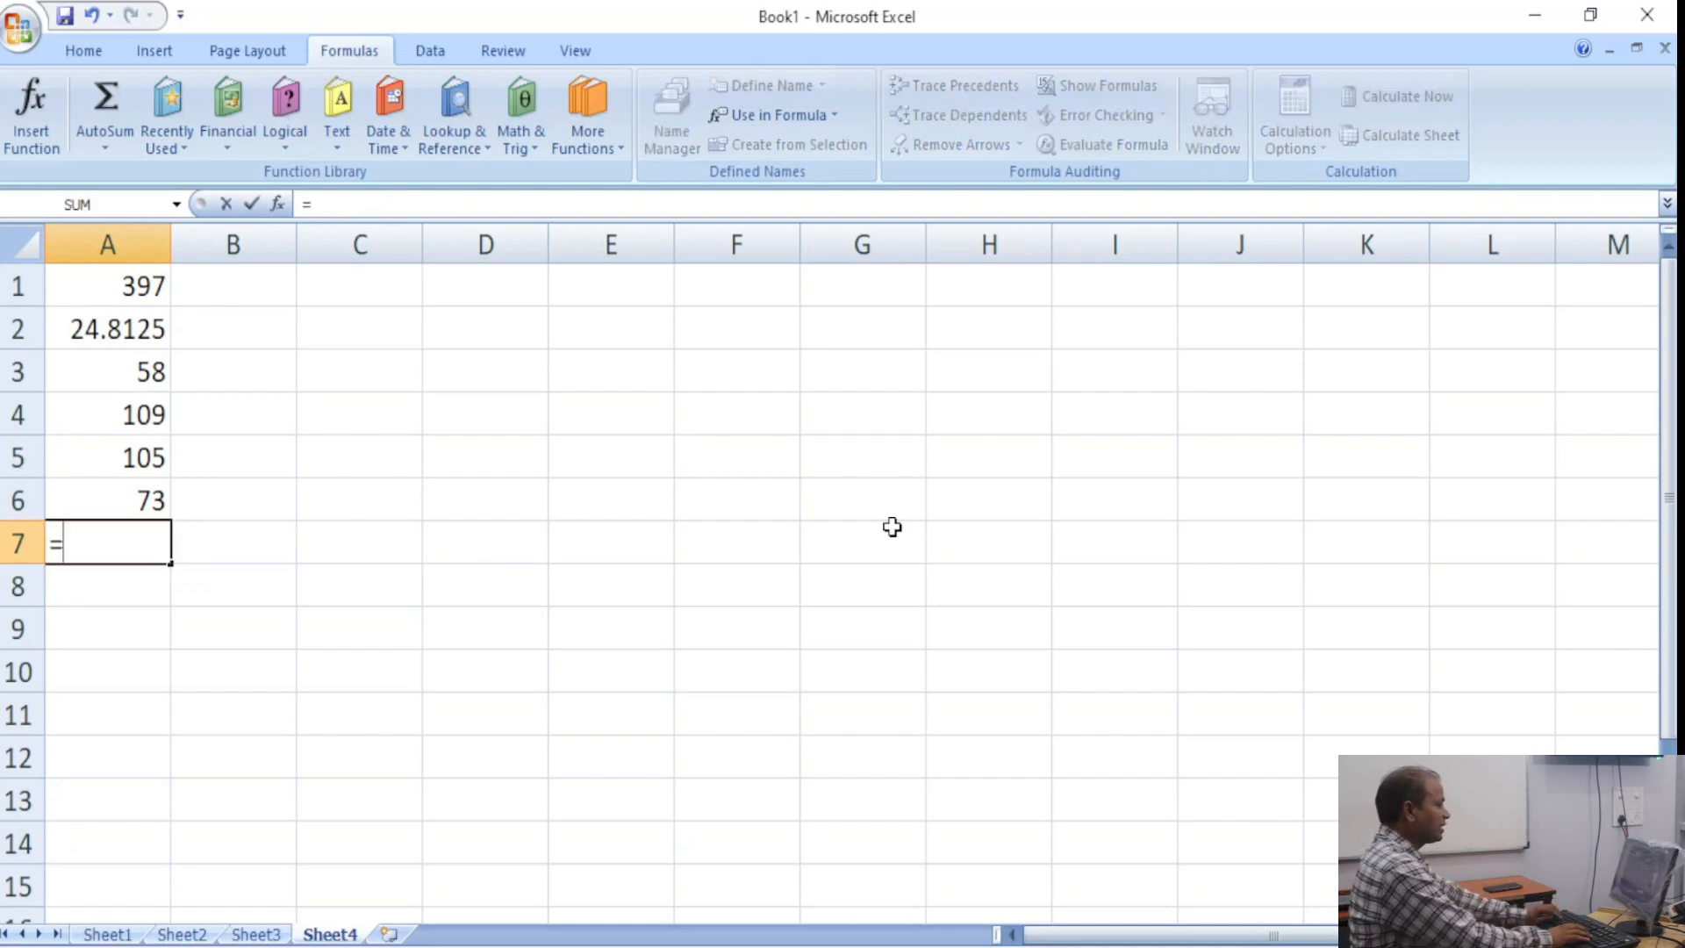
type("sum")
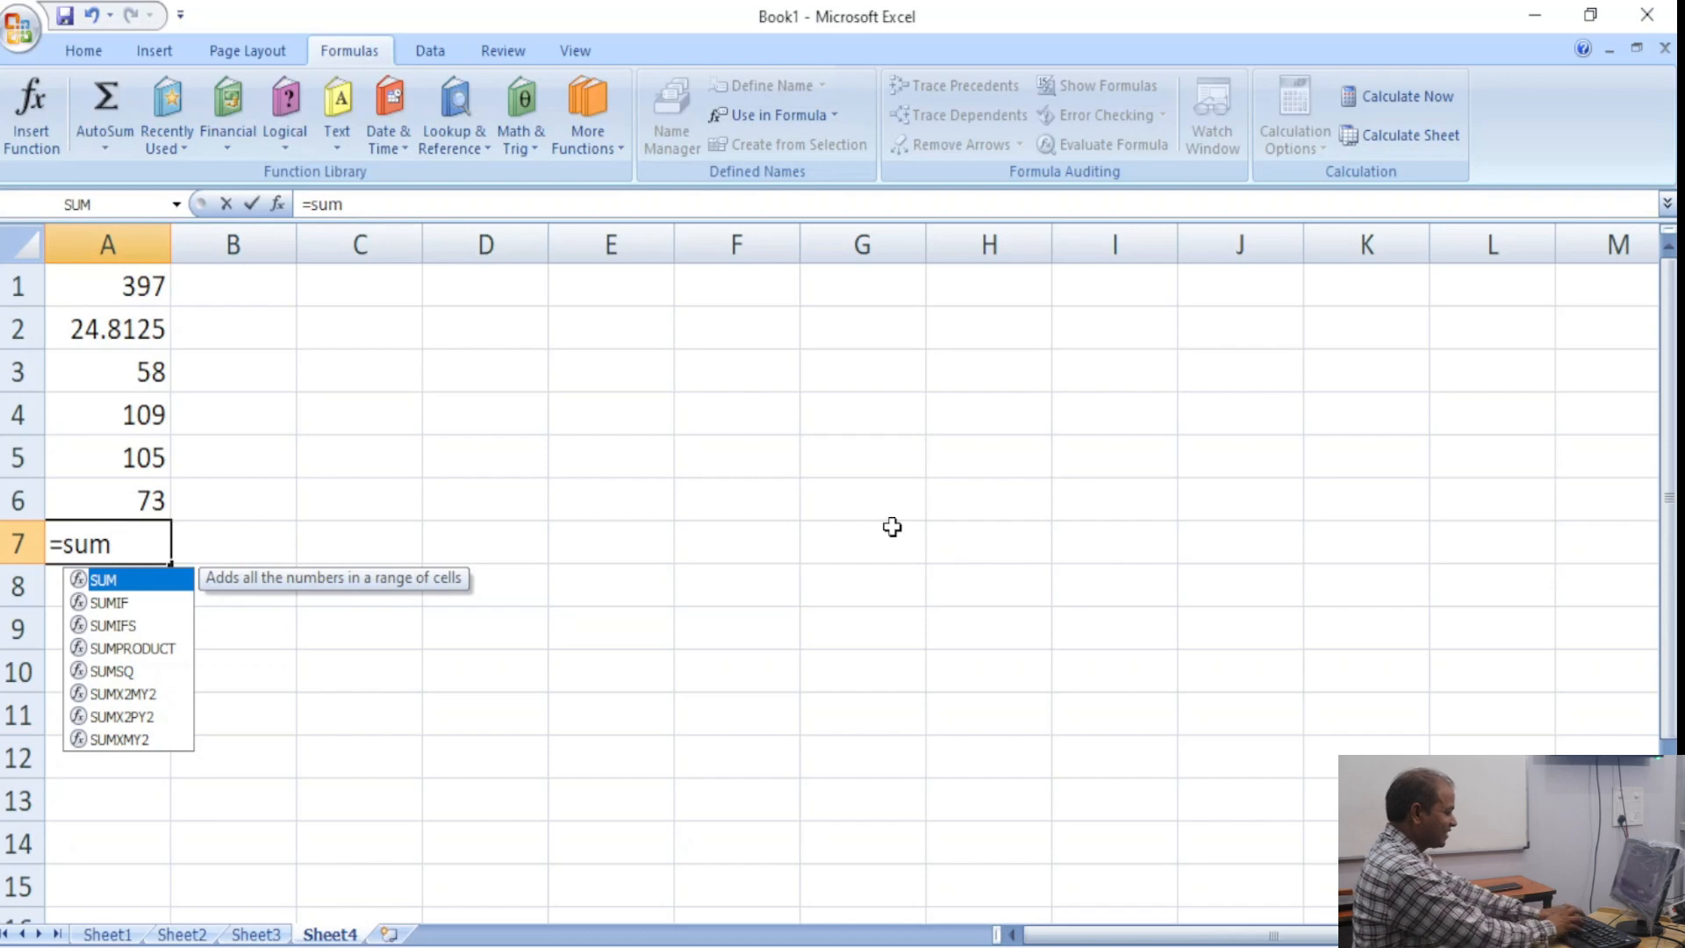
type("(is")
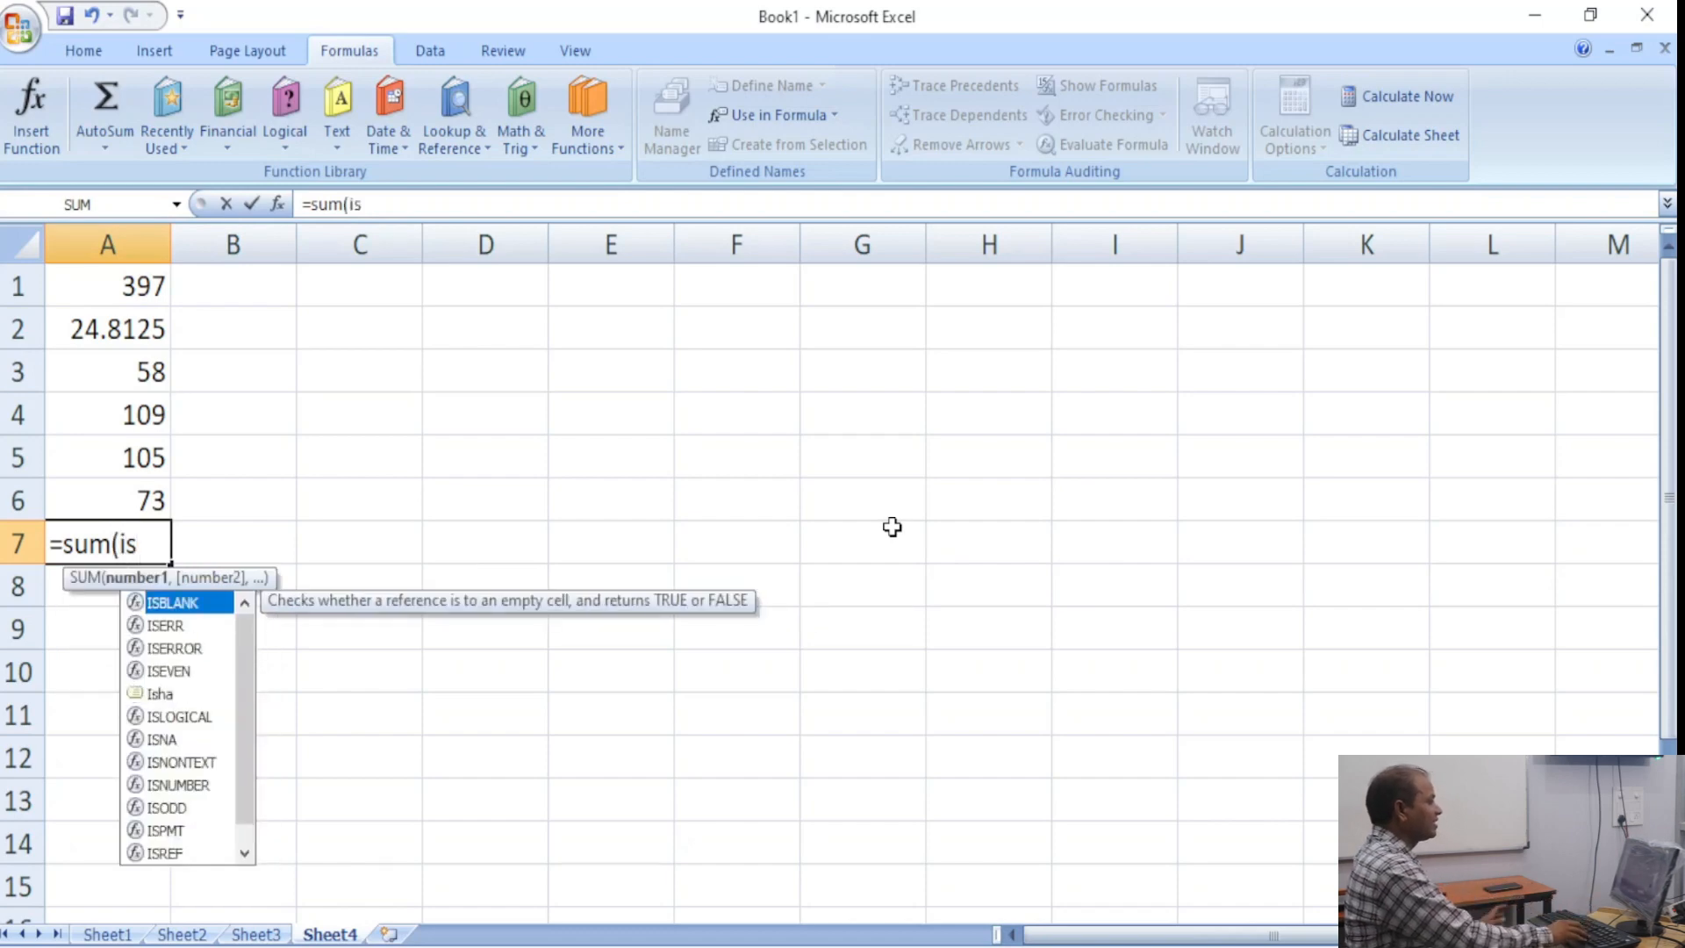
key("Down")
key("Down")
key("Down")
key("Down")
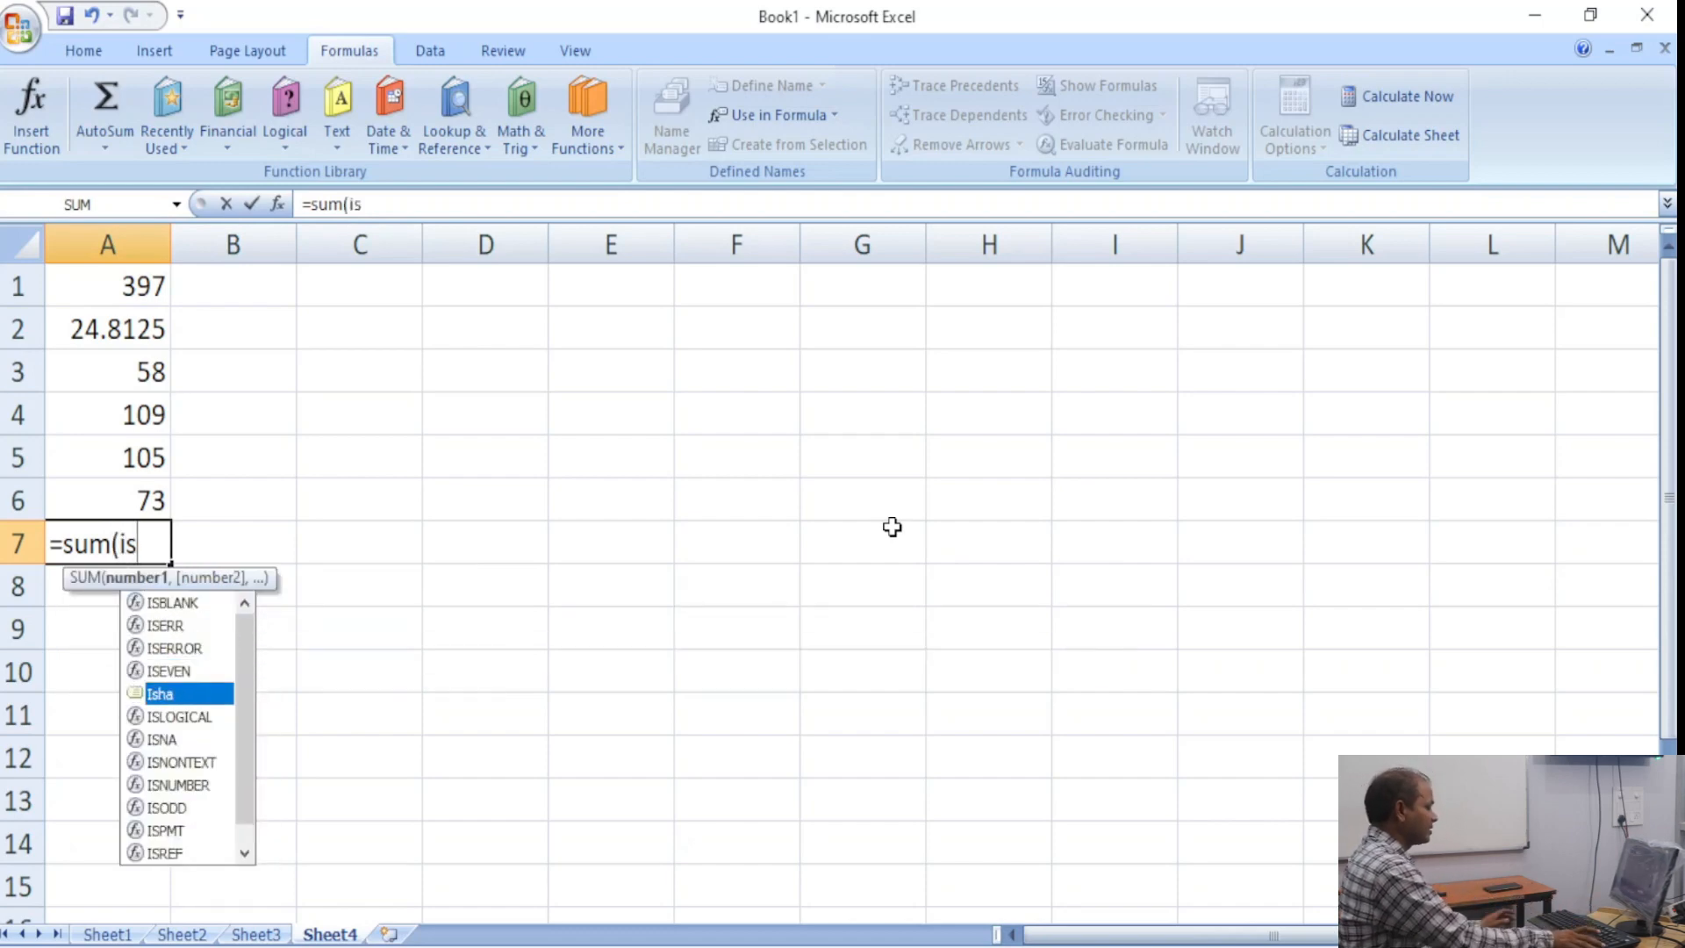
key("Tab")
key("Return")
Review the SUM formulas entered in column A of Sheet4.
key("Up")
key("Up")
key("Up")
key("Up")
key("Up")
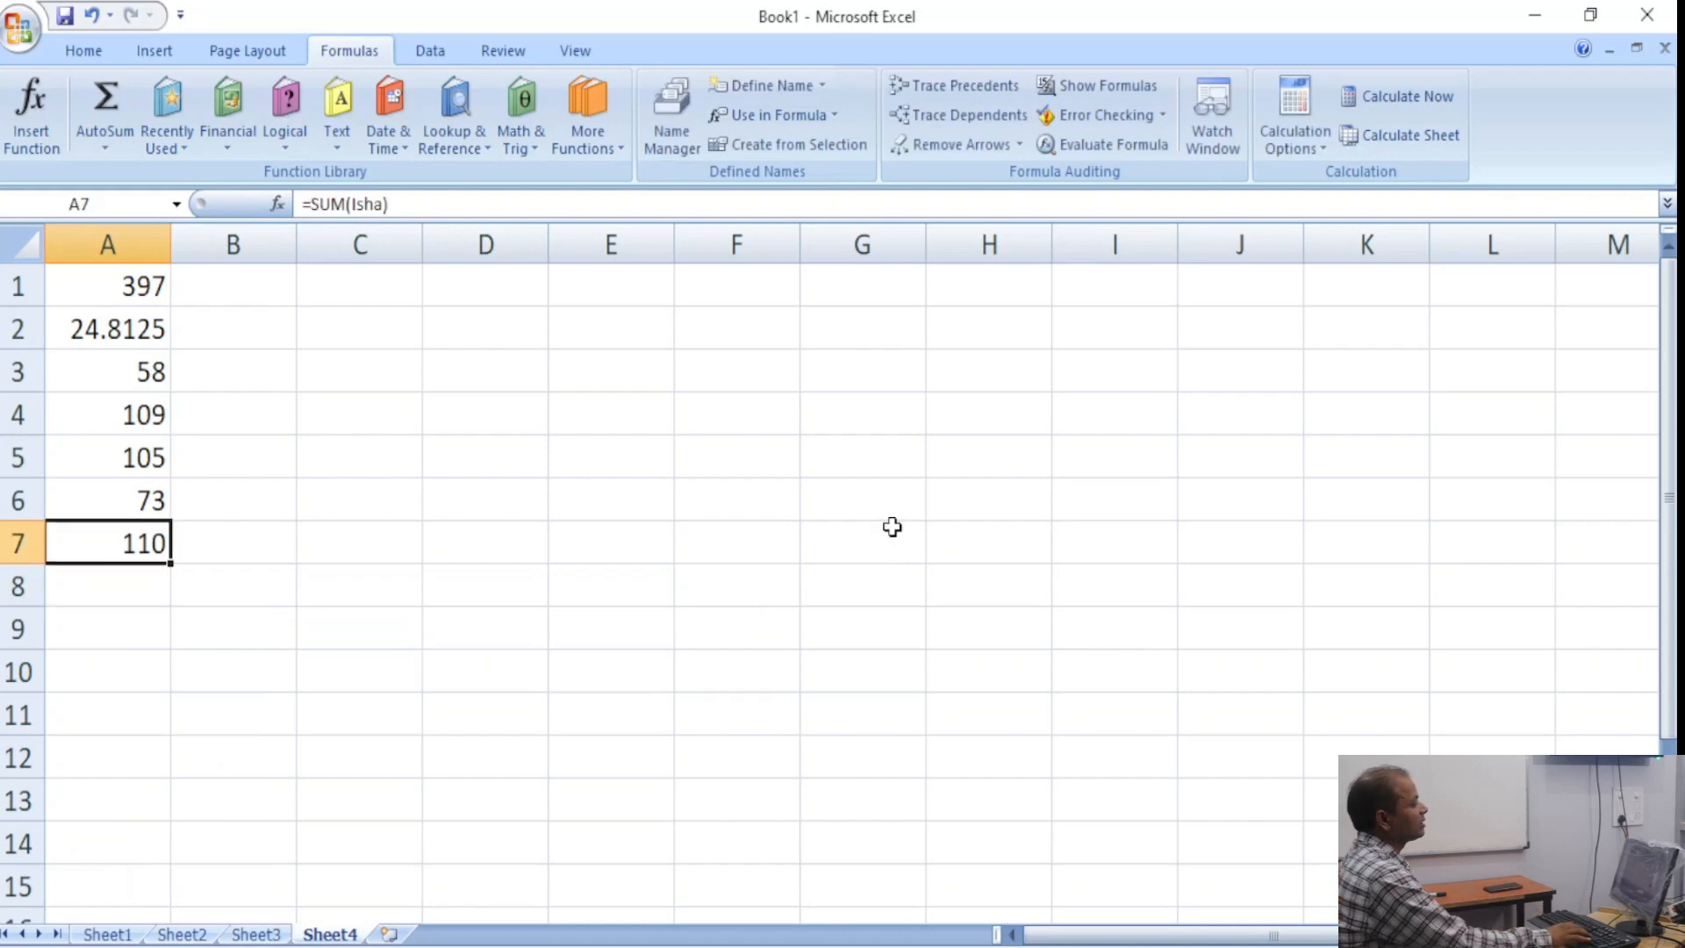
Enter the formula =sum(tv) in cell A8 to total the TV column by its defined name.
key("Down")
key("Down")
key("Down")
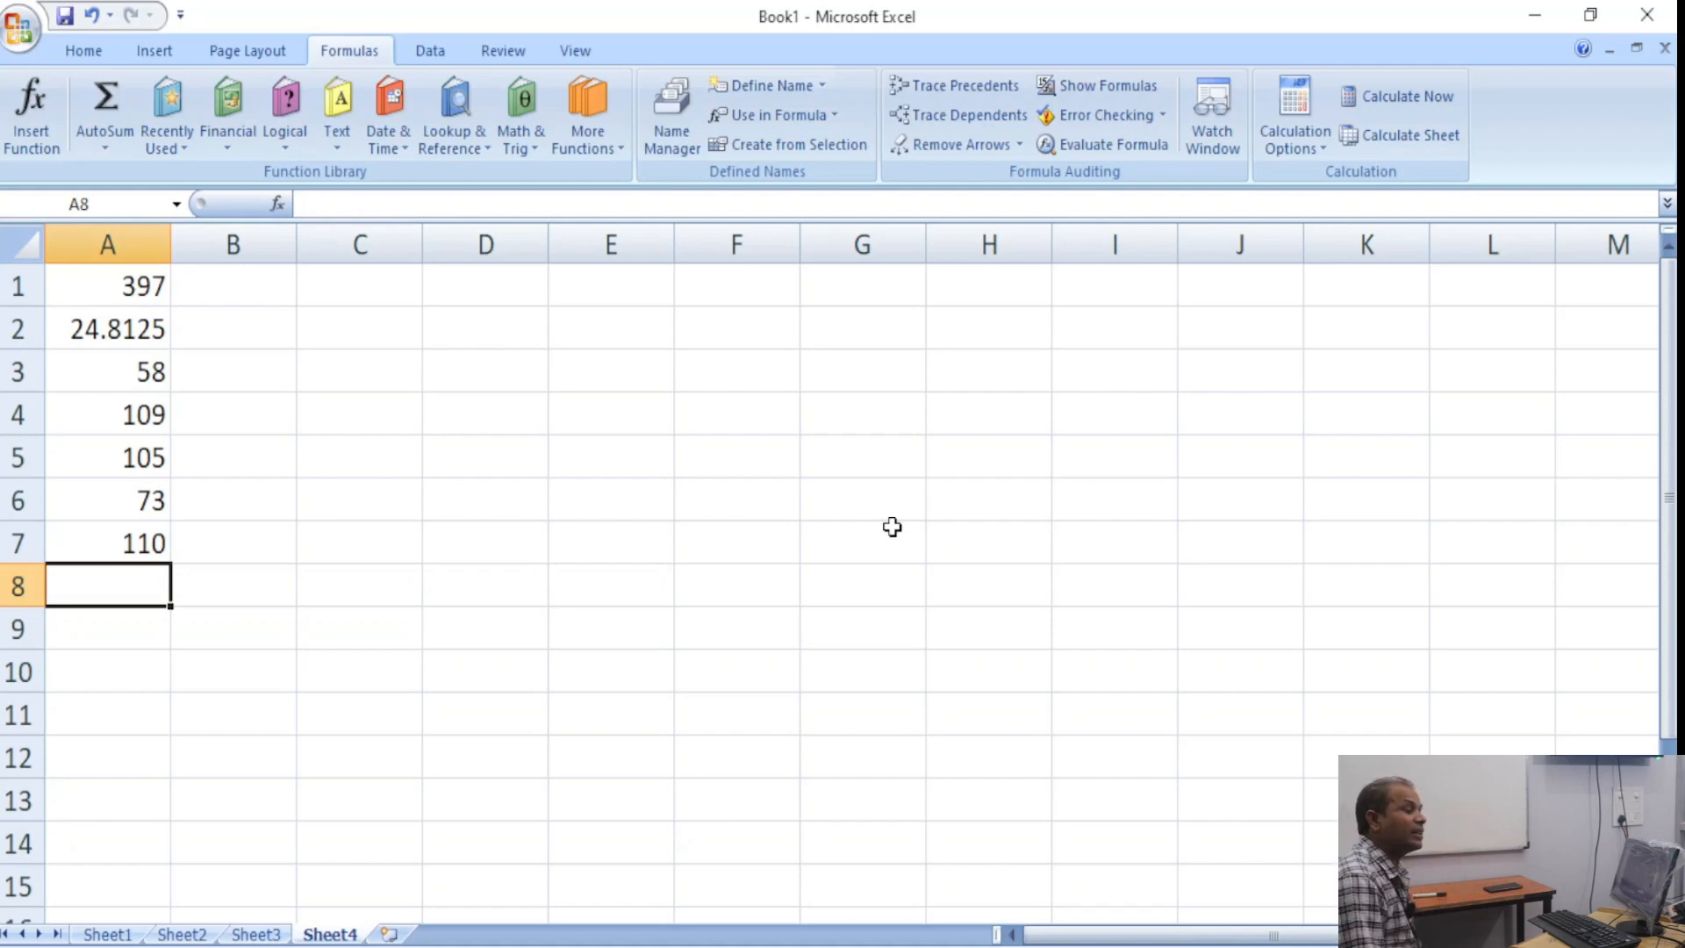
type("=su")
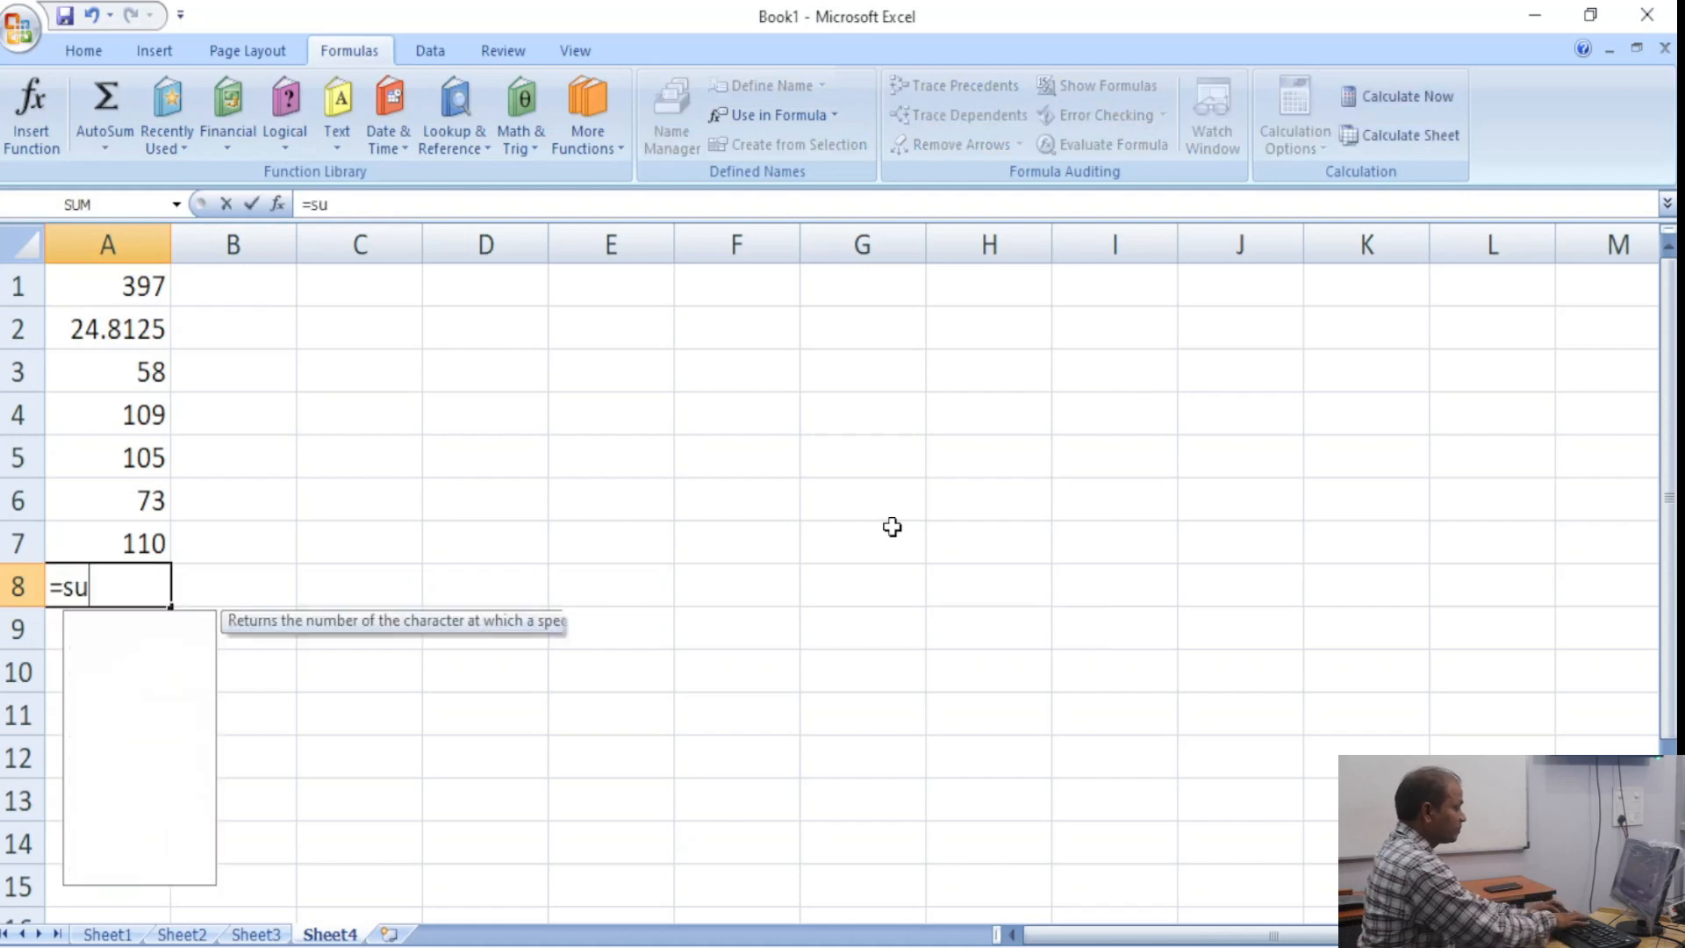
type("m(")
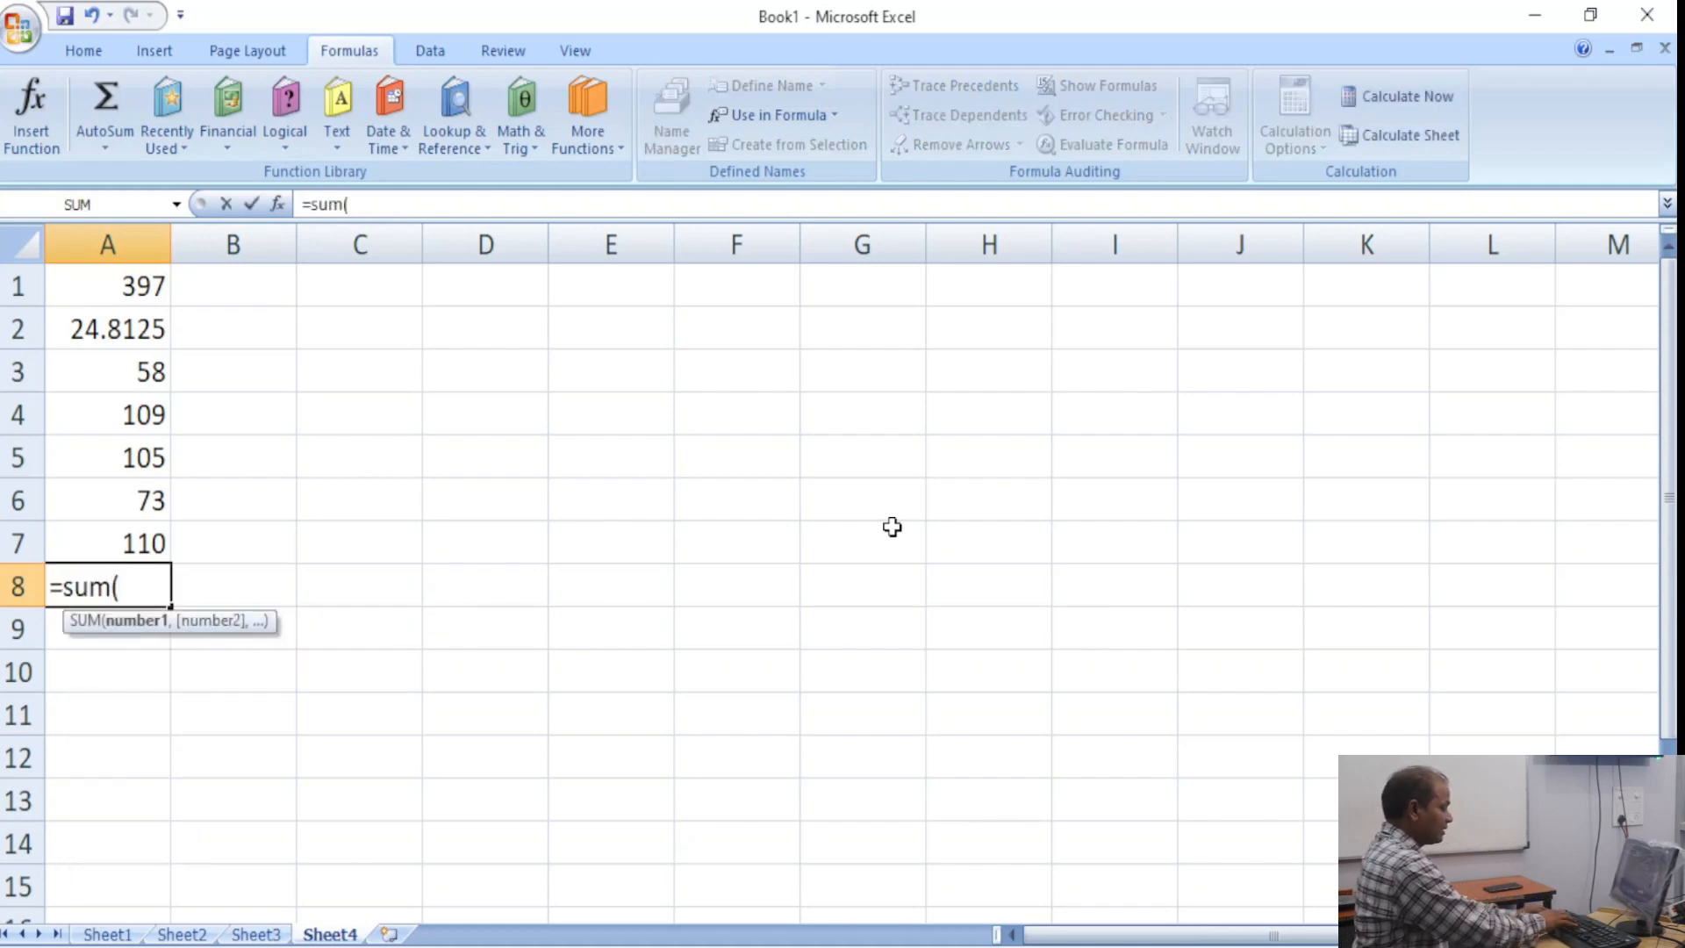
type("tv)")
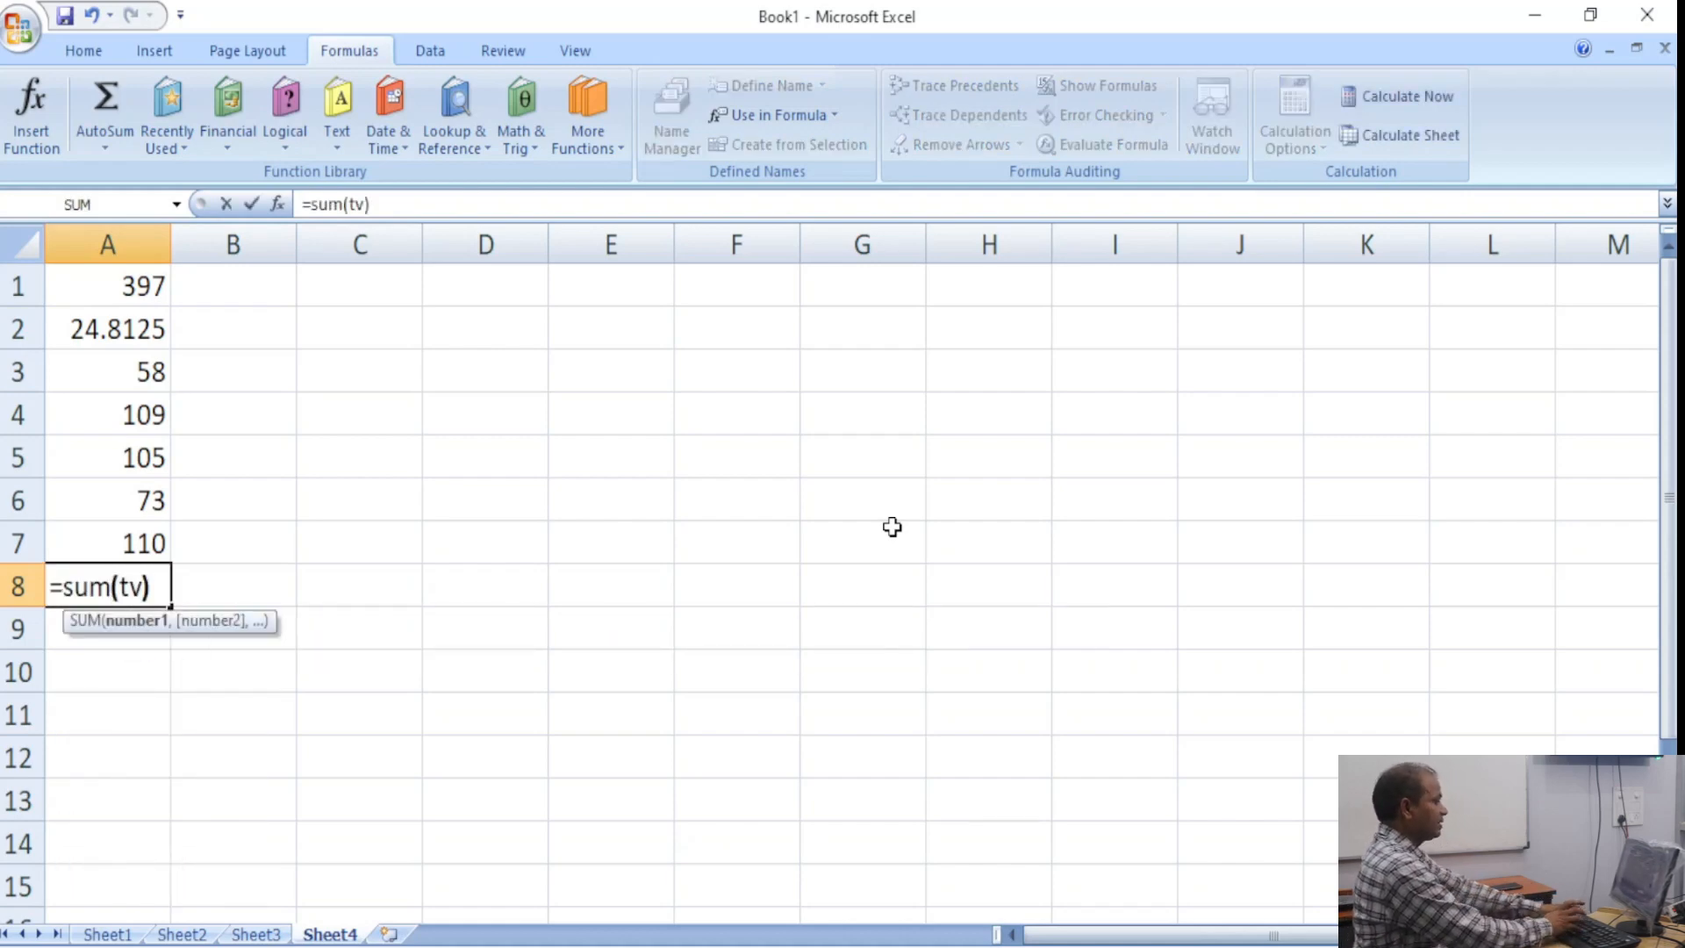
key("Return")
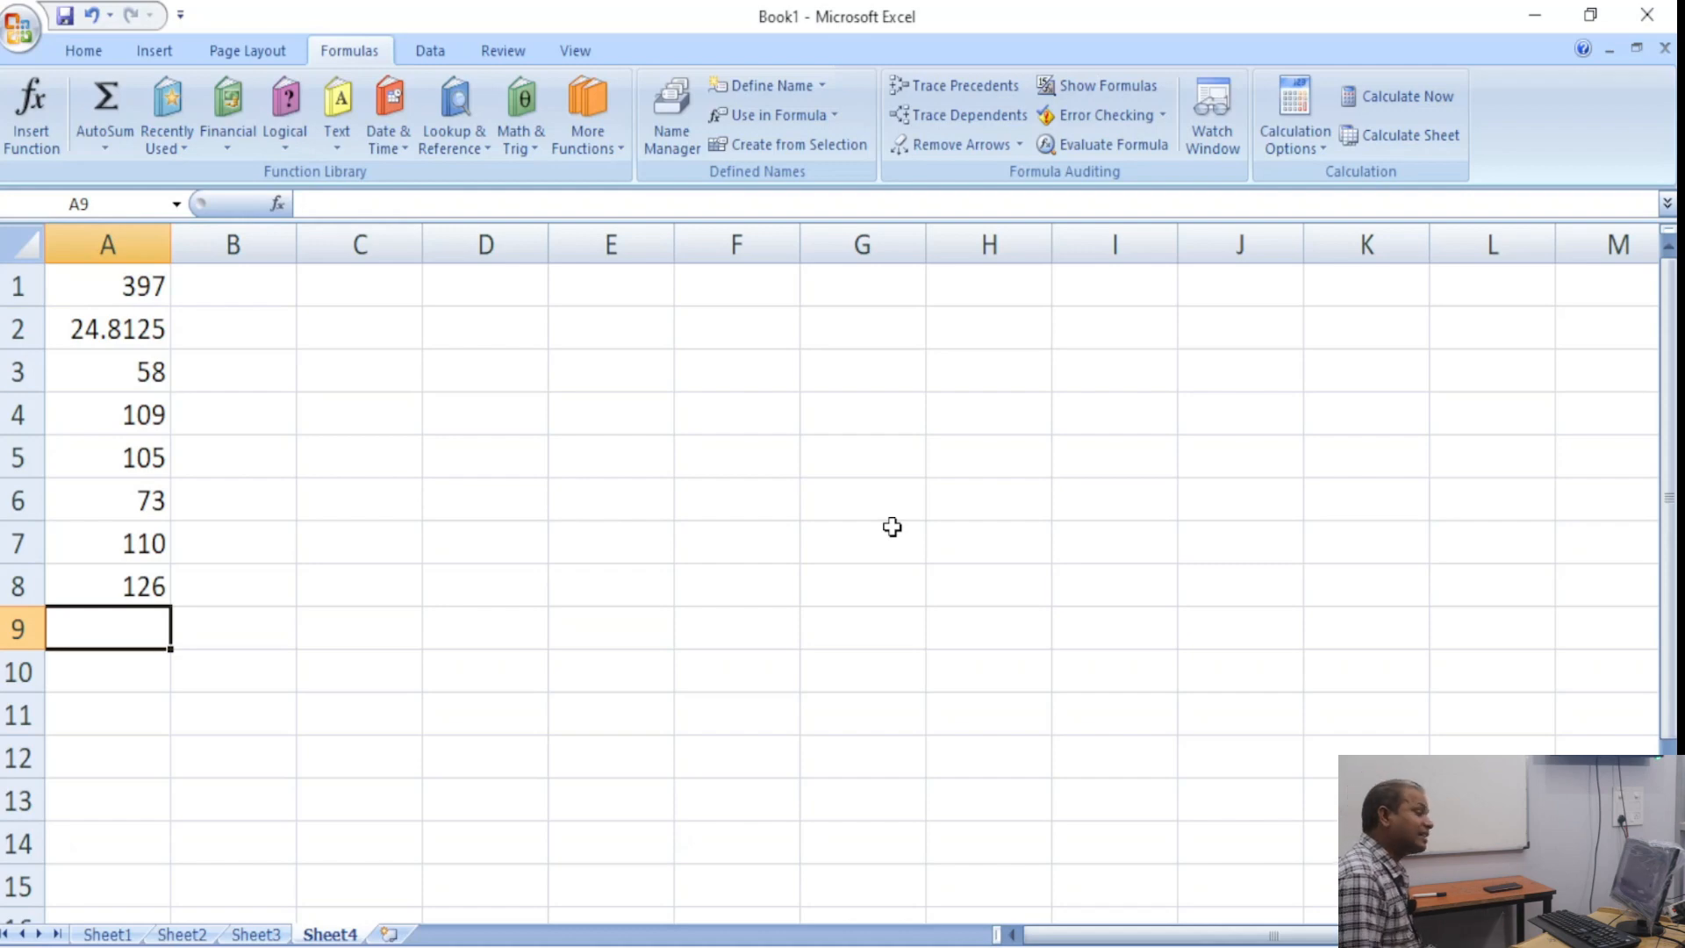
Enter an AVERAGE formula in cell A9 with the defined name TV as its argument.
type("=a")
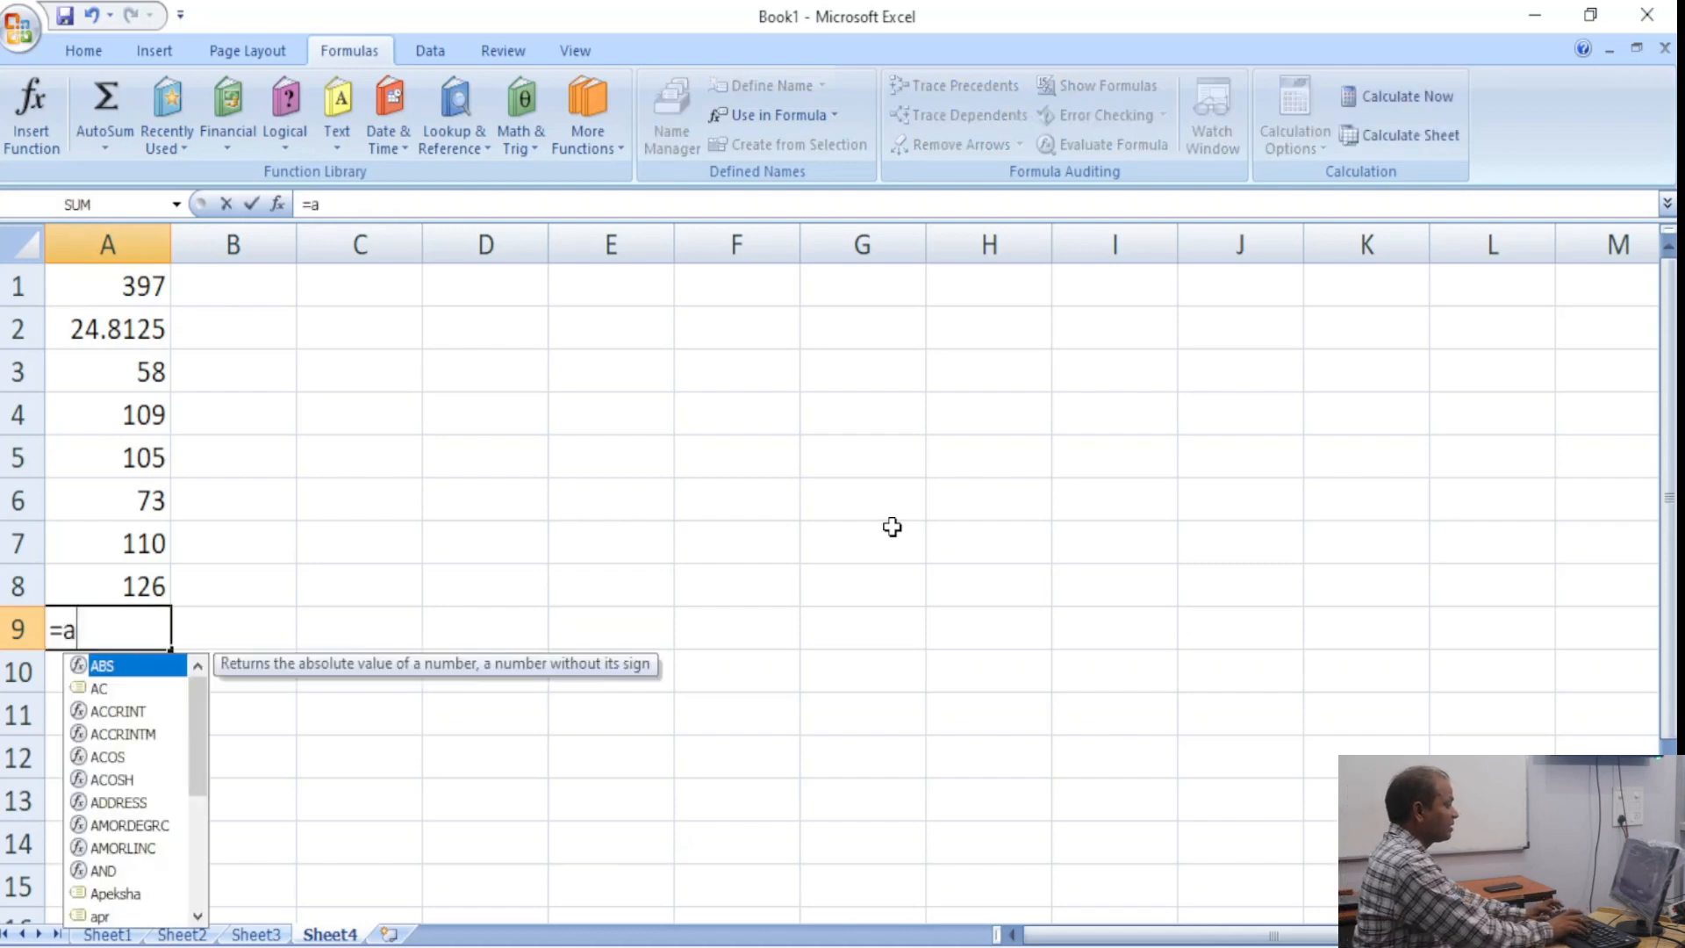
type("vera")
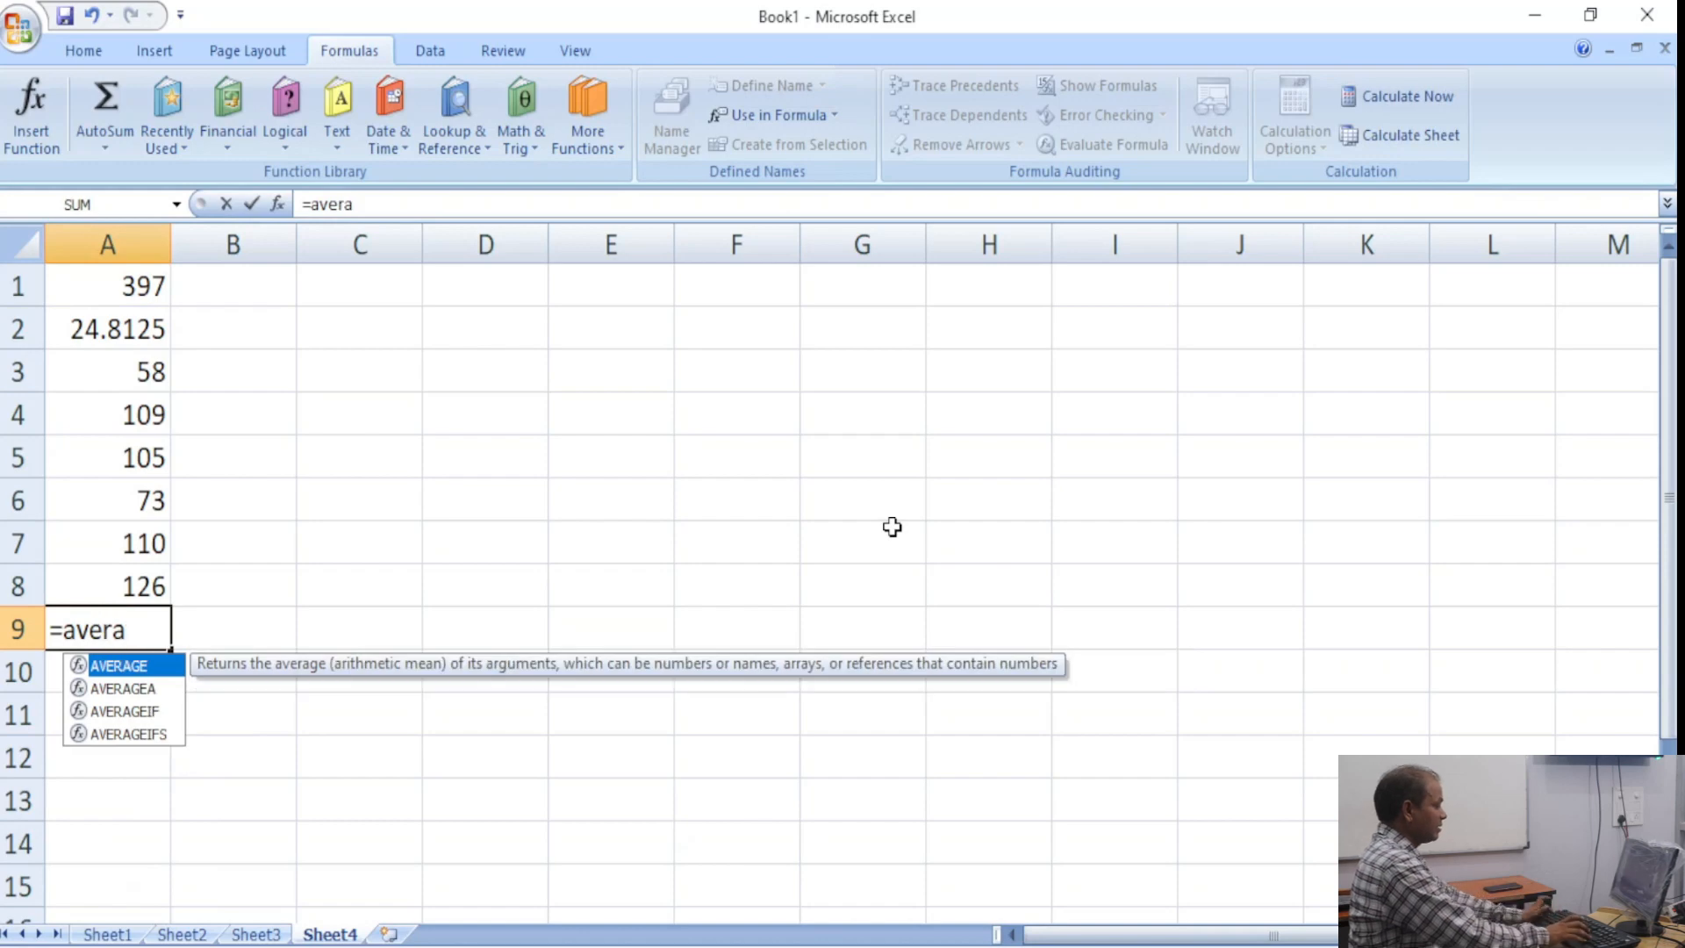
key("Tab")
type("TV")
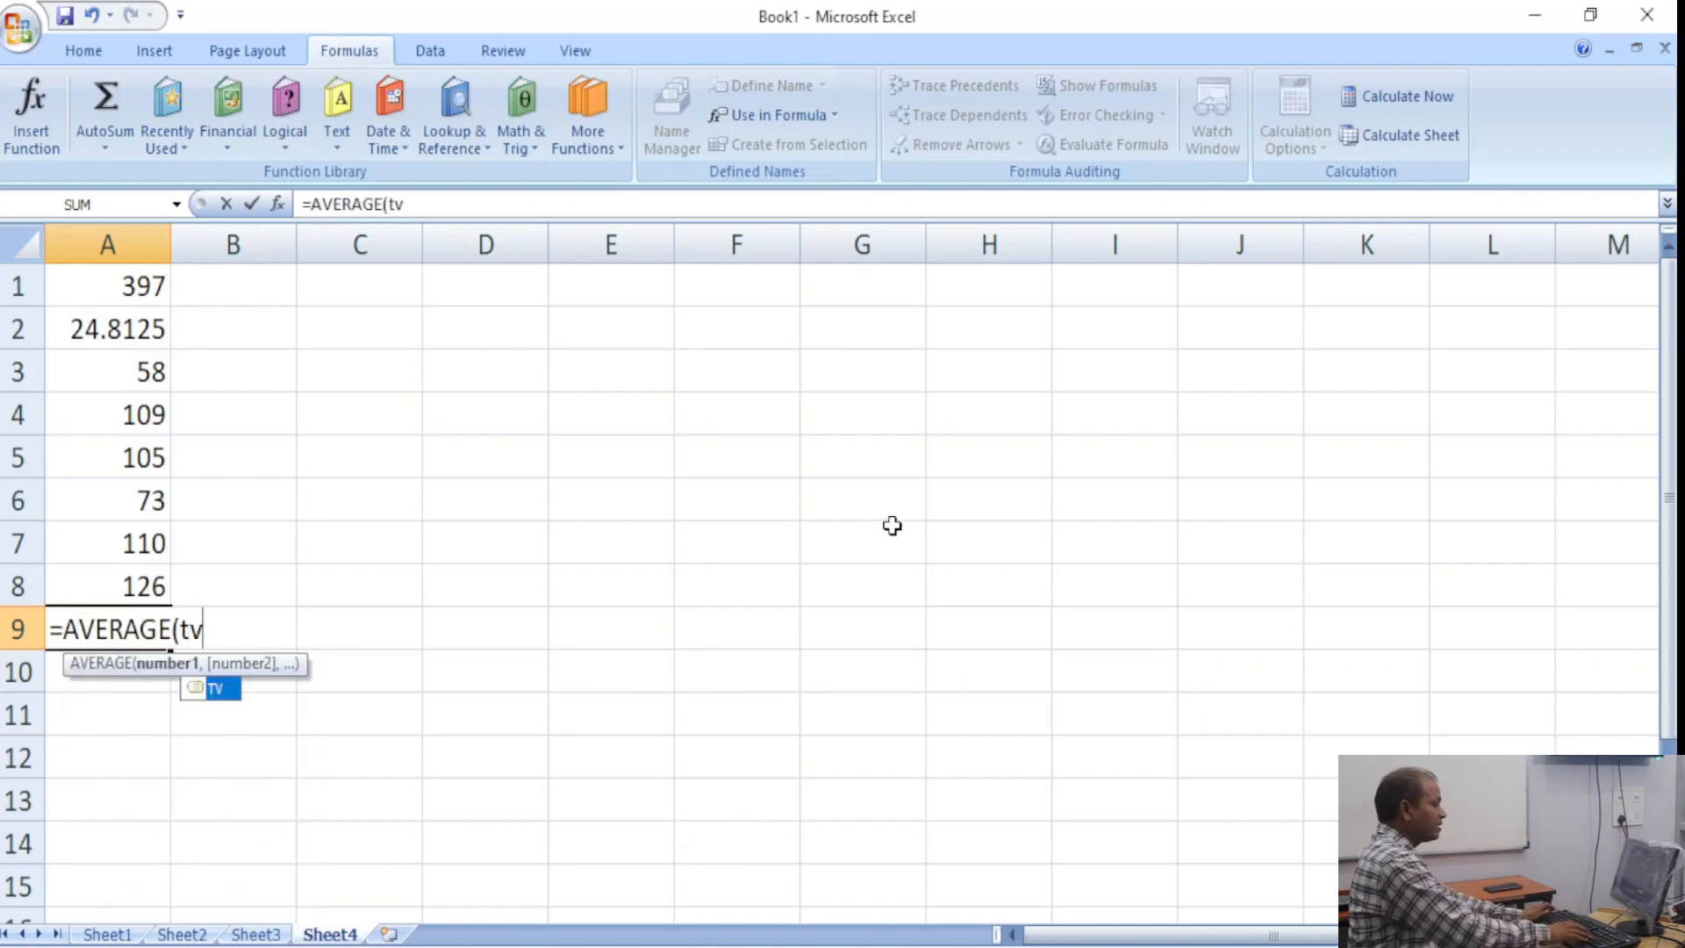
key("Return")
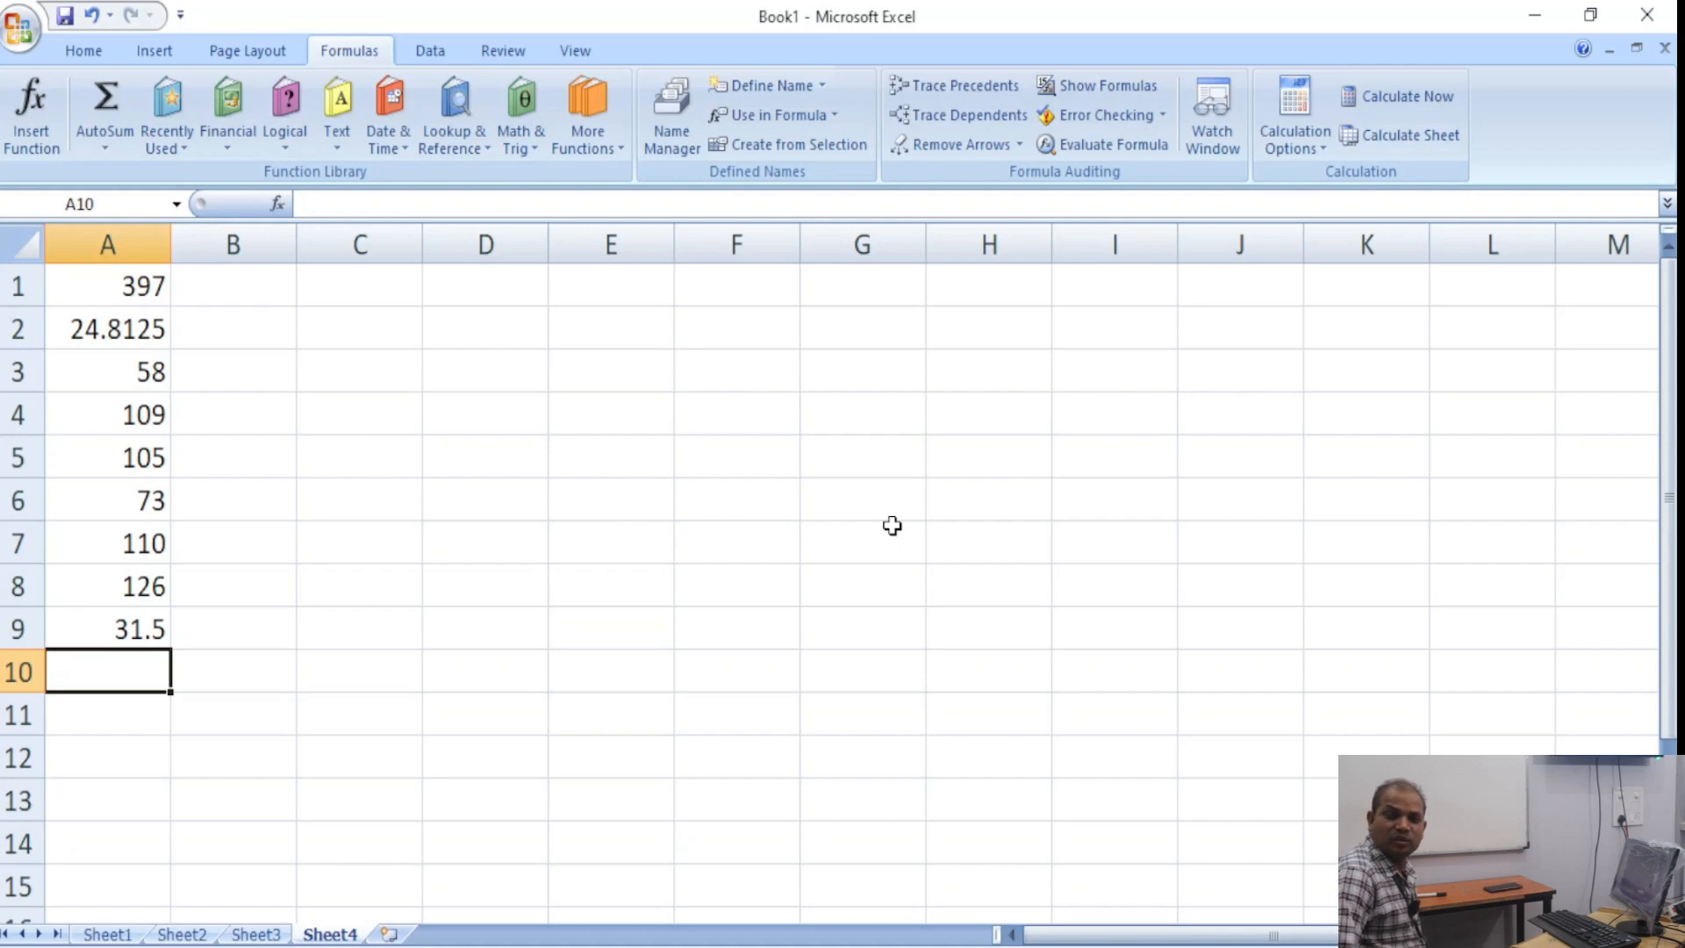
On Sheet3, enter the formula =tv in cell G2, beside the first person's row.
left_click(256, 934)
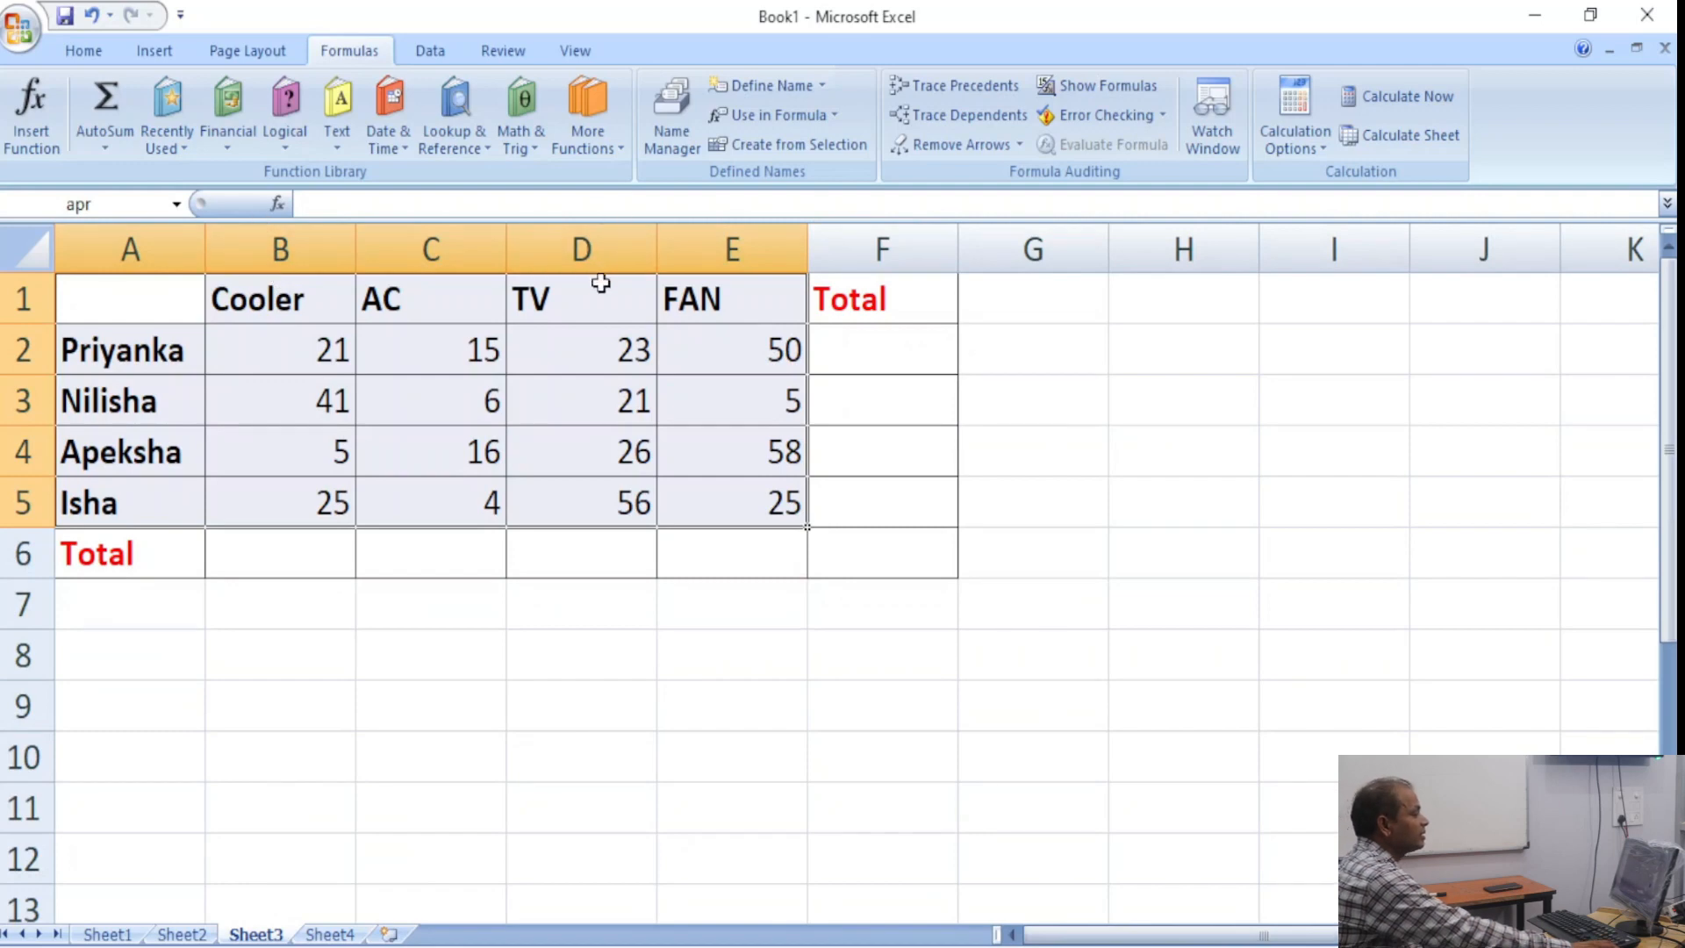
left_click(1056, 346)
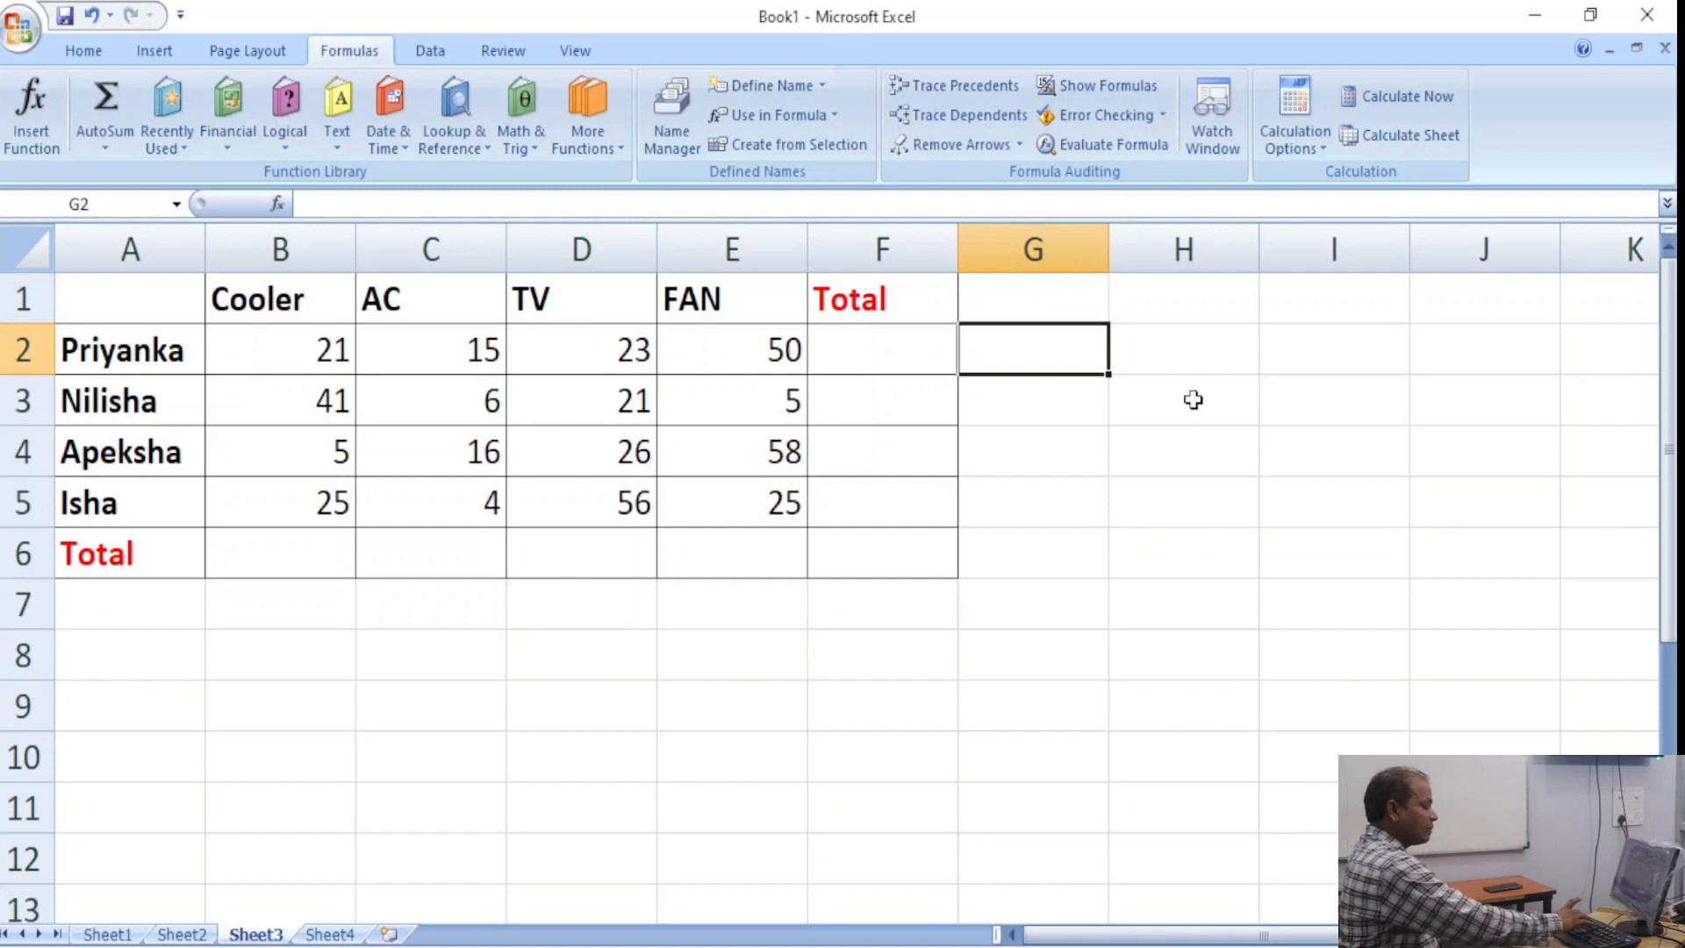
type("=")
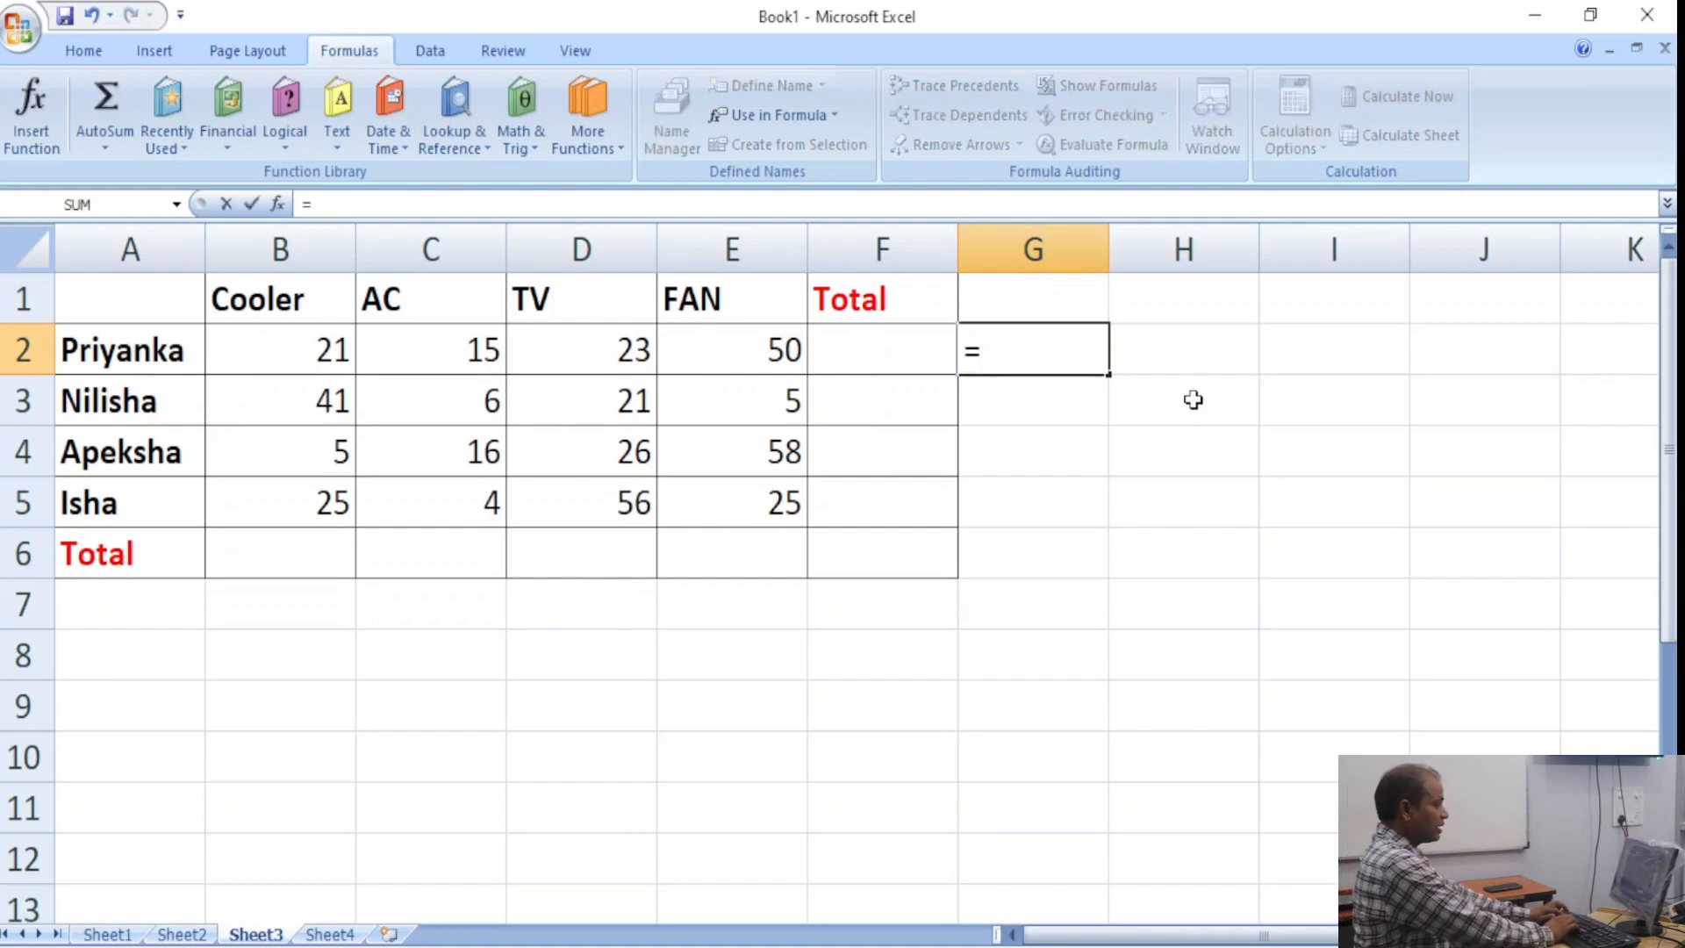
type("tc")
key("BackSpace")
type("v")
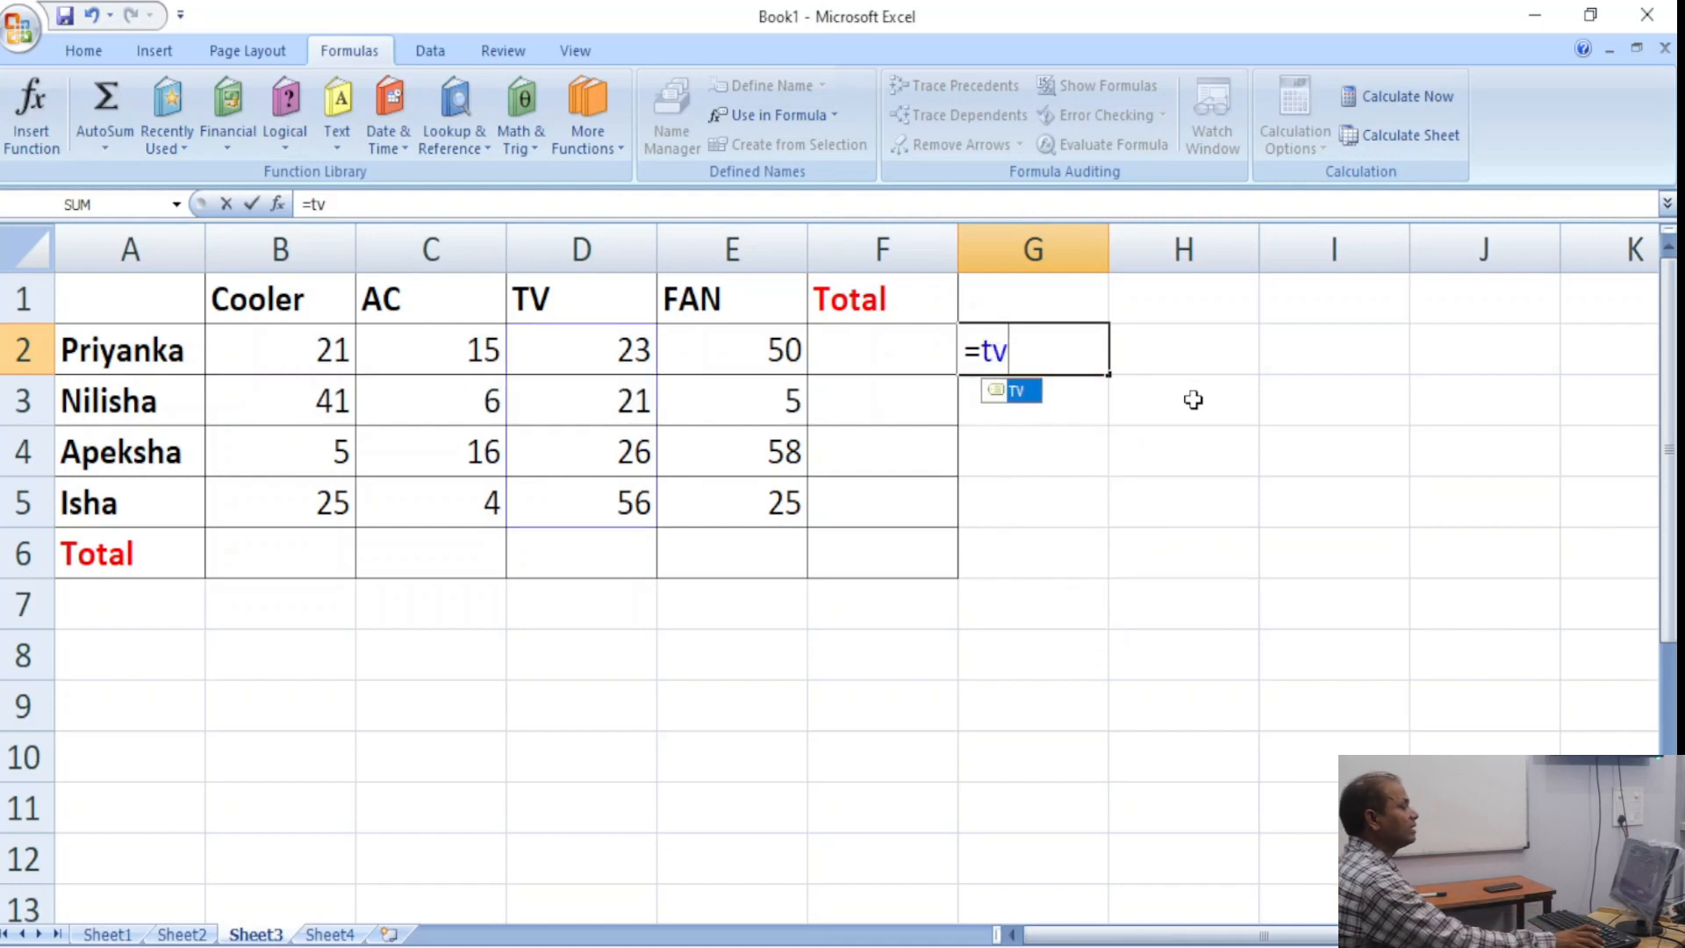
key("Return")
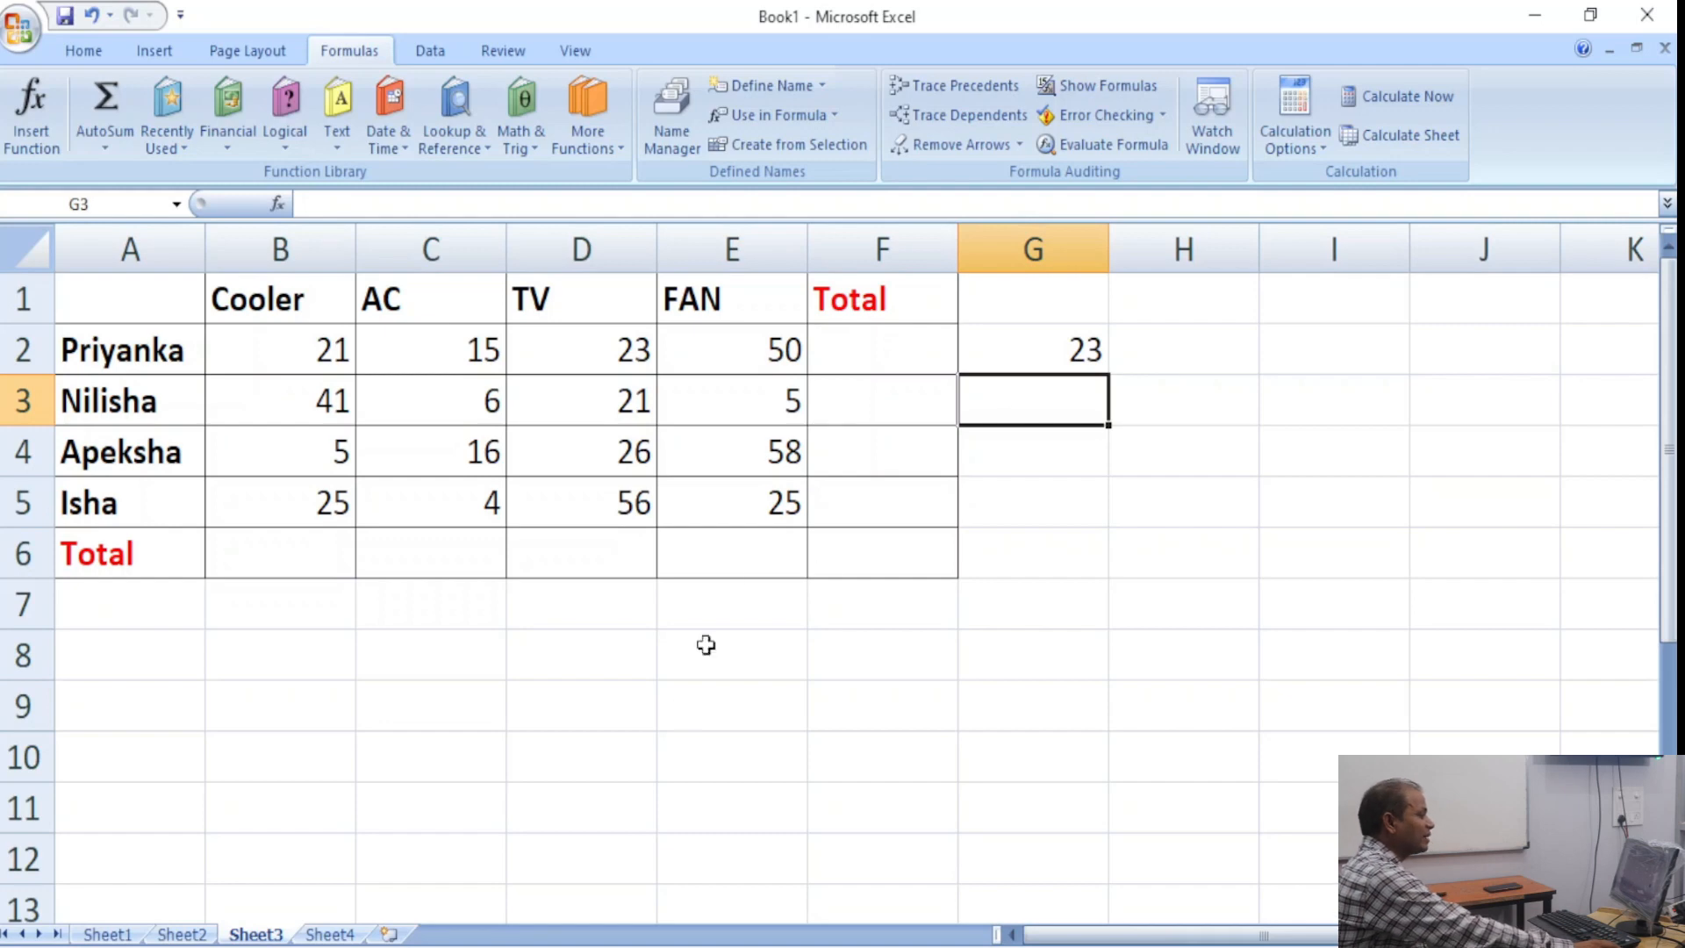
Try the formula =tv in cell A10 of Sheet4, and clear the cell again.
left_click(330, 934)
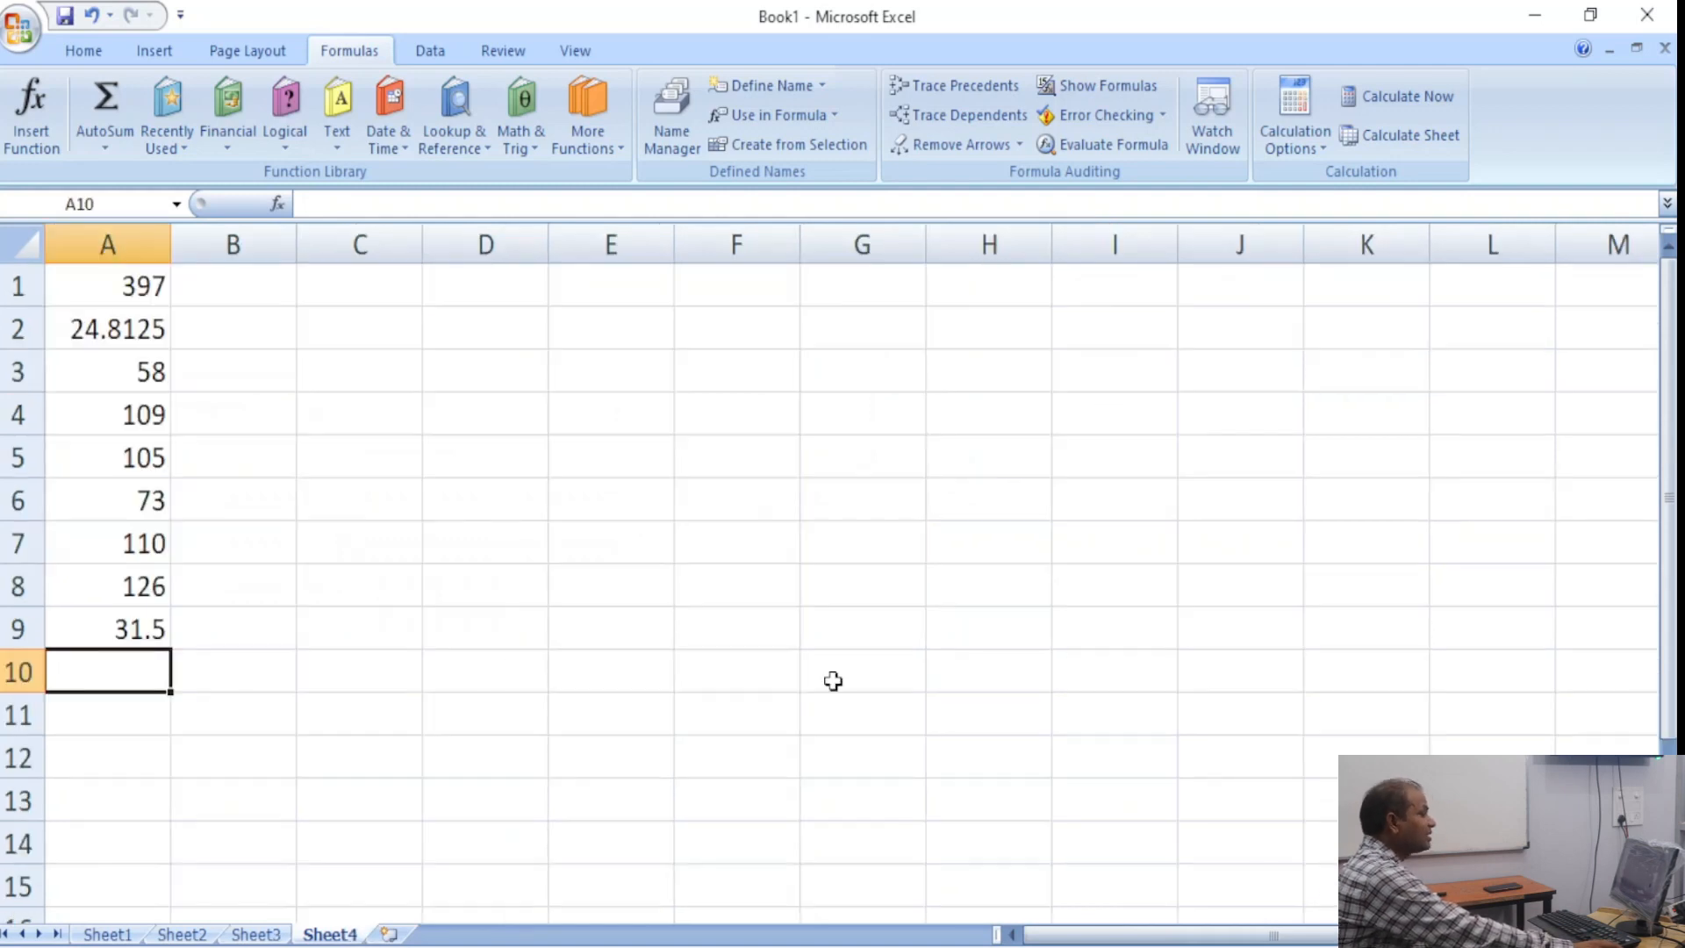
type("=tv")
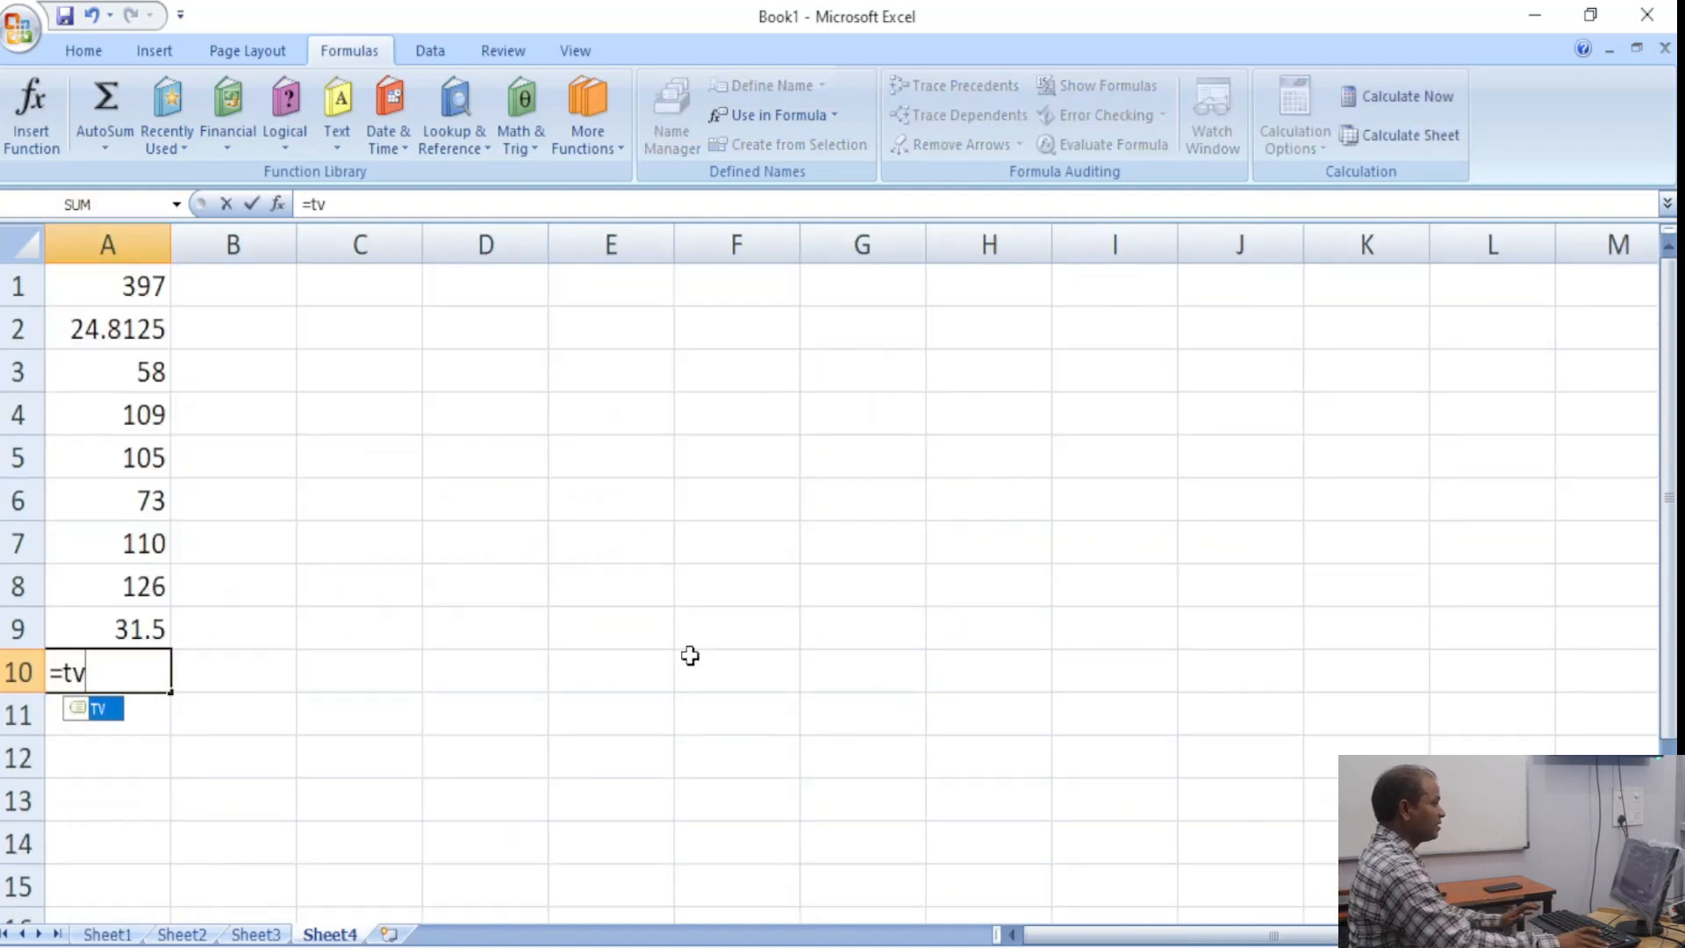
key("Return")
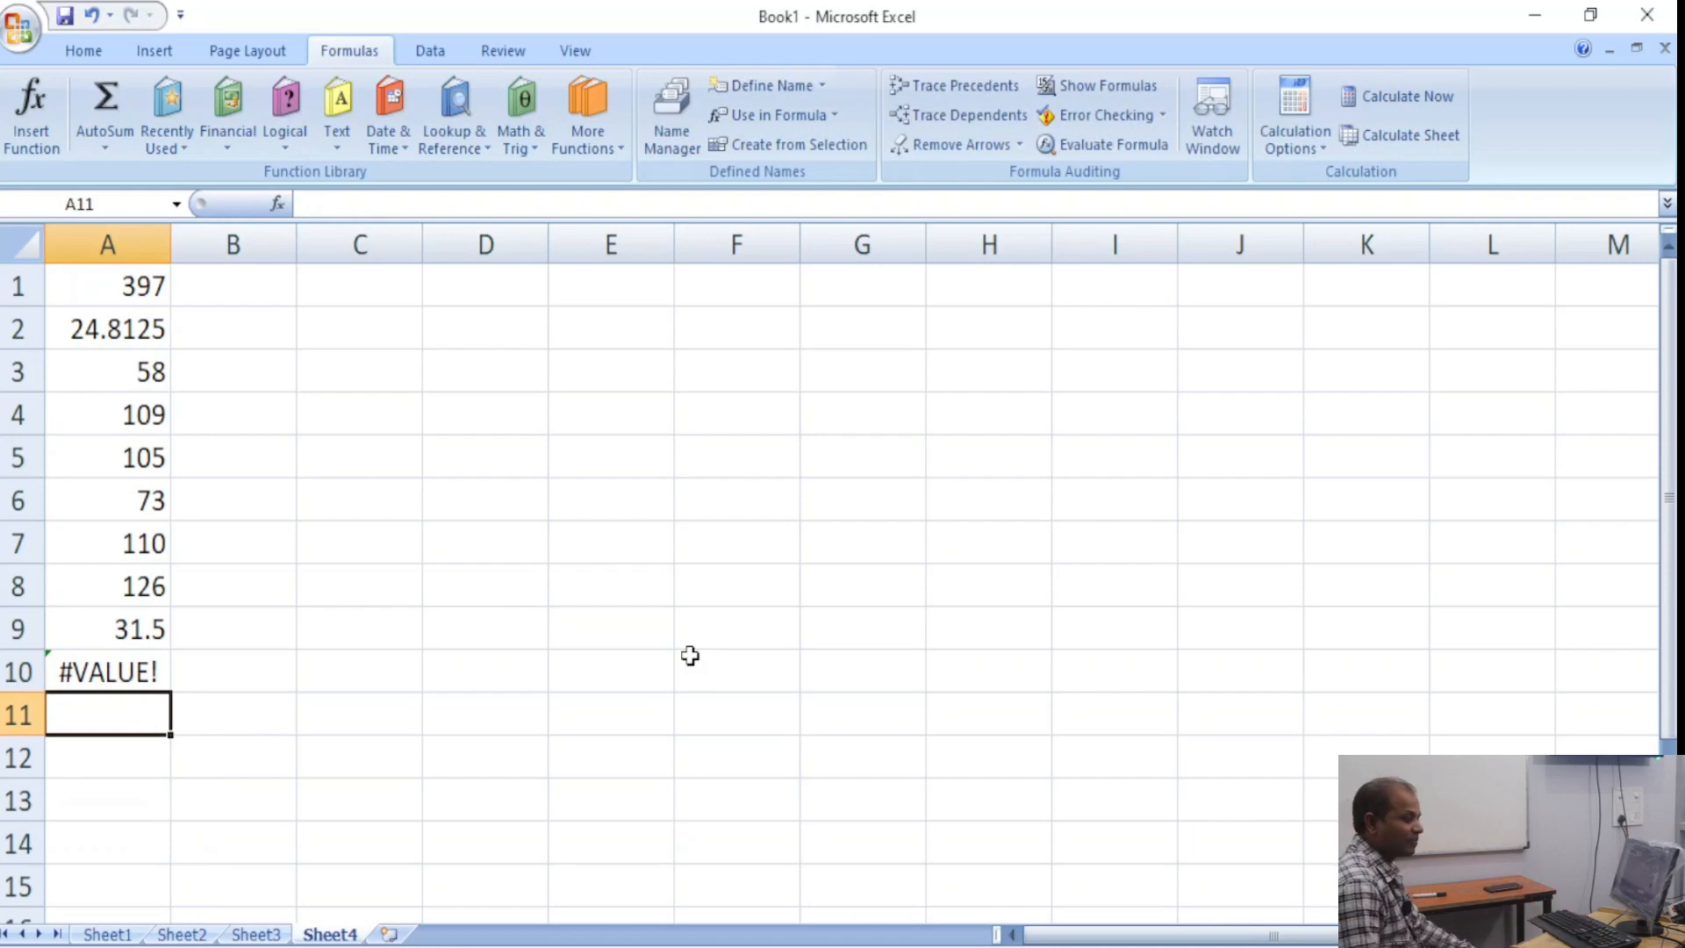
key("Up")
key("Delete")
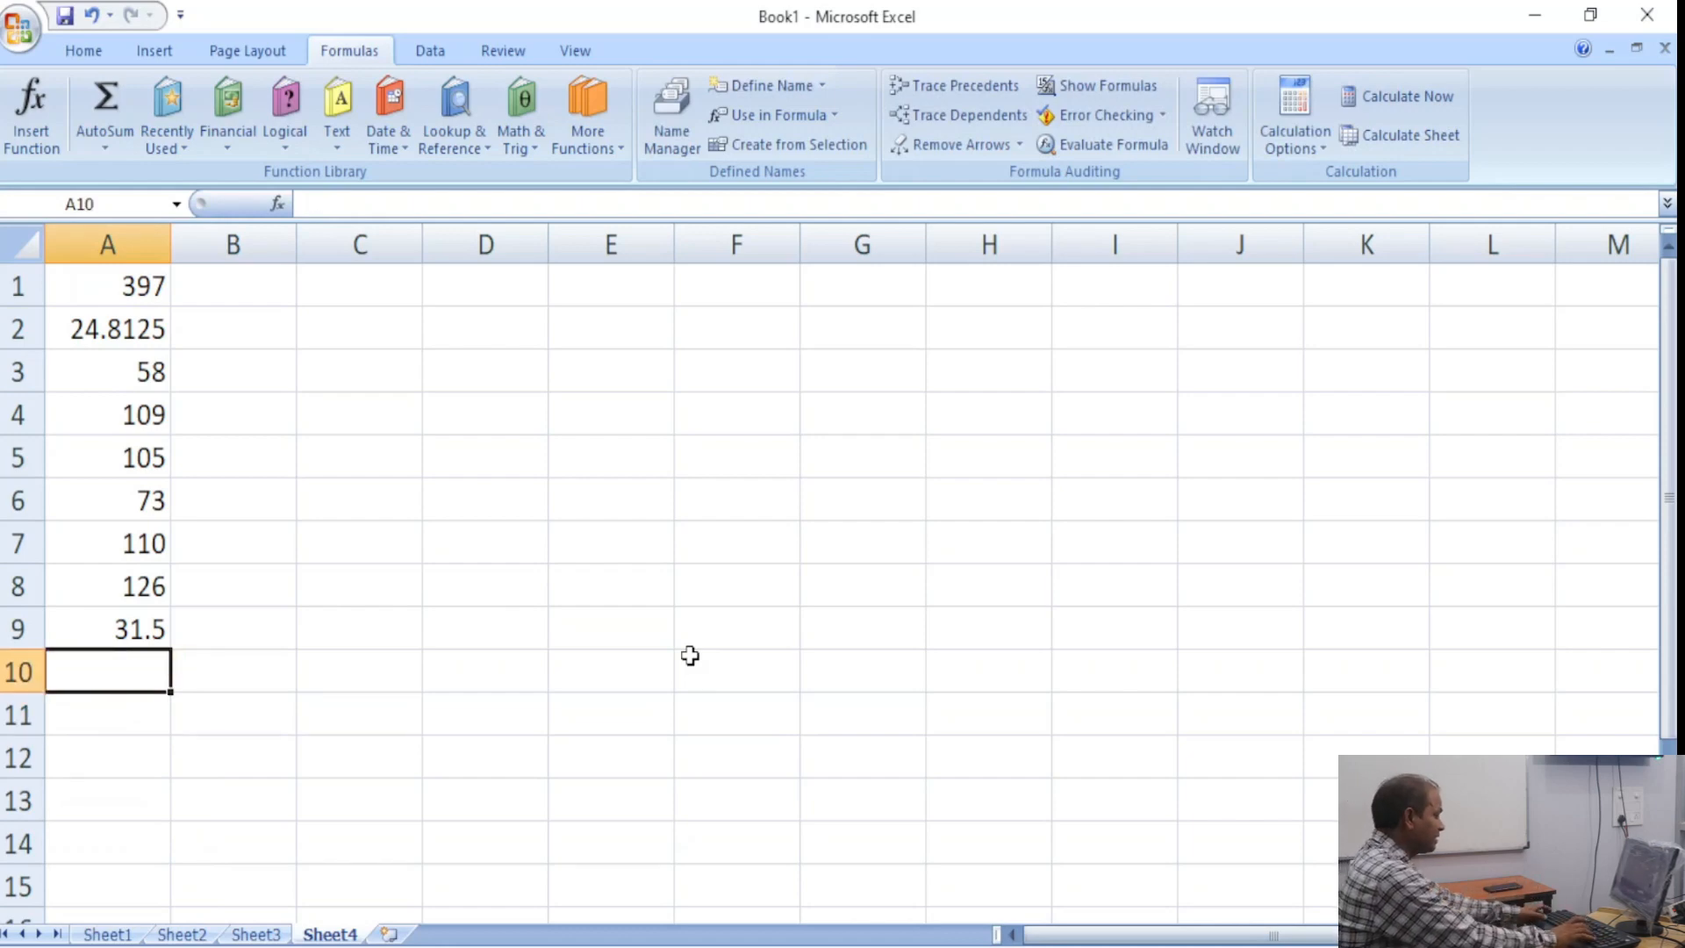
key("alt")
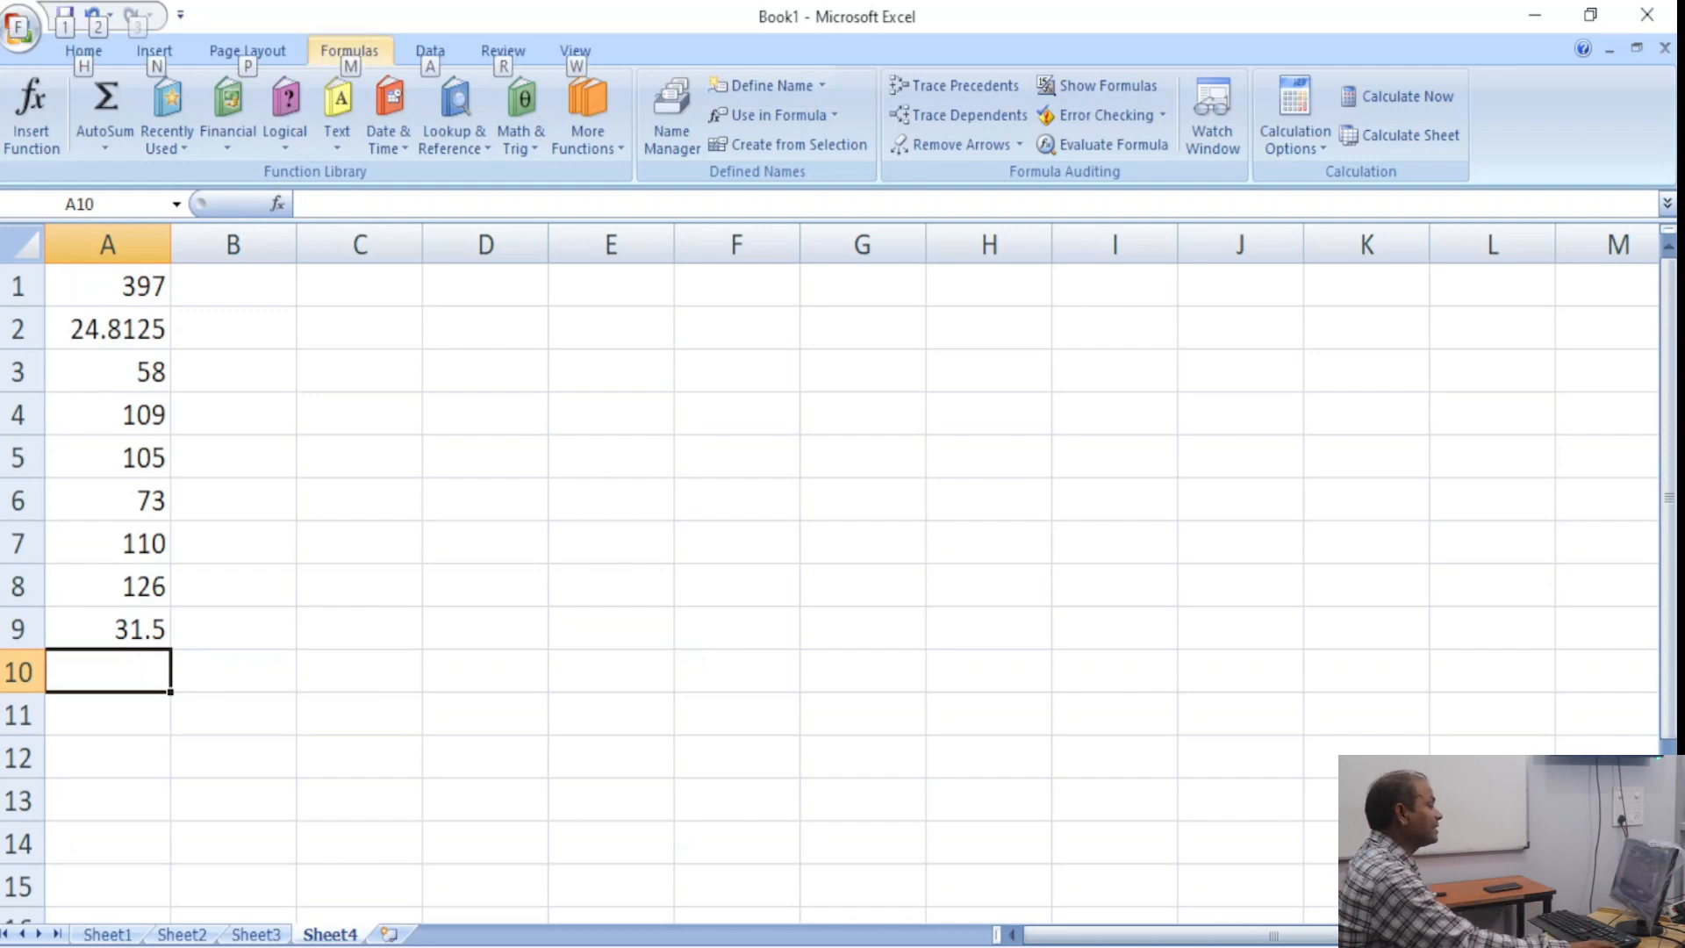
On Sheet3, enter a formula in cell B7 that refers to the first person's defined row name.
left_click(256, 934)
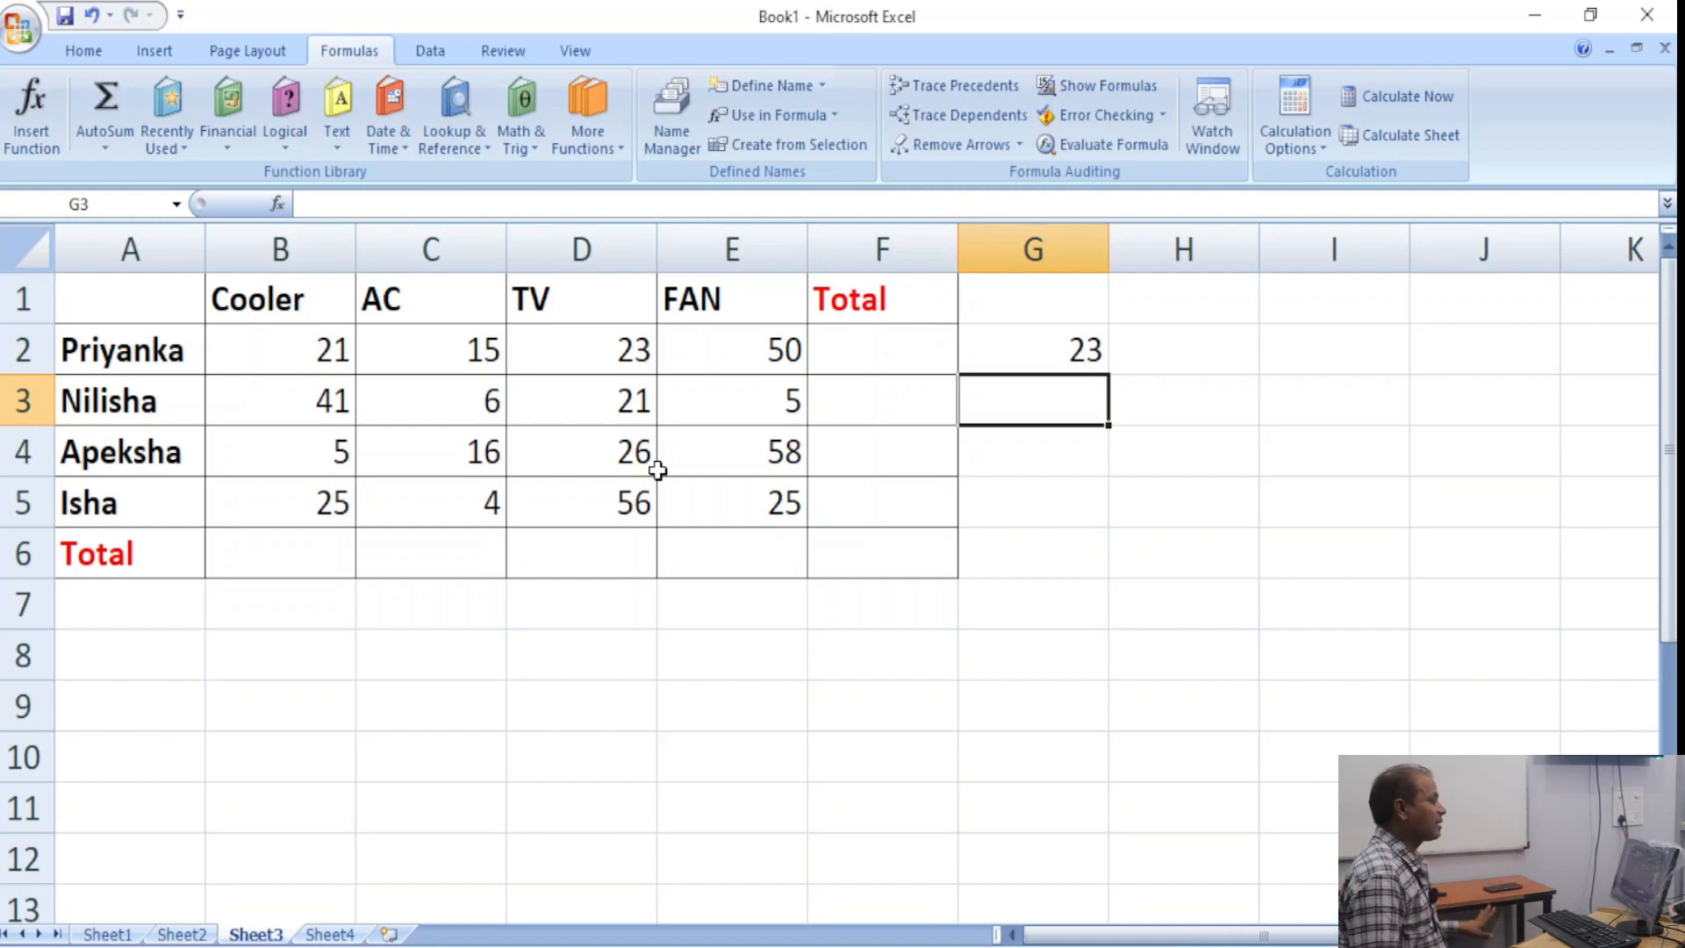
left_click(347, 597)
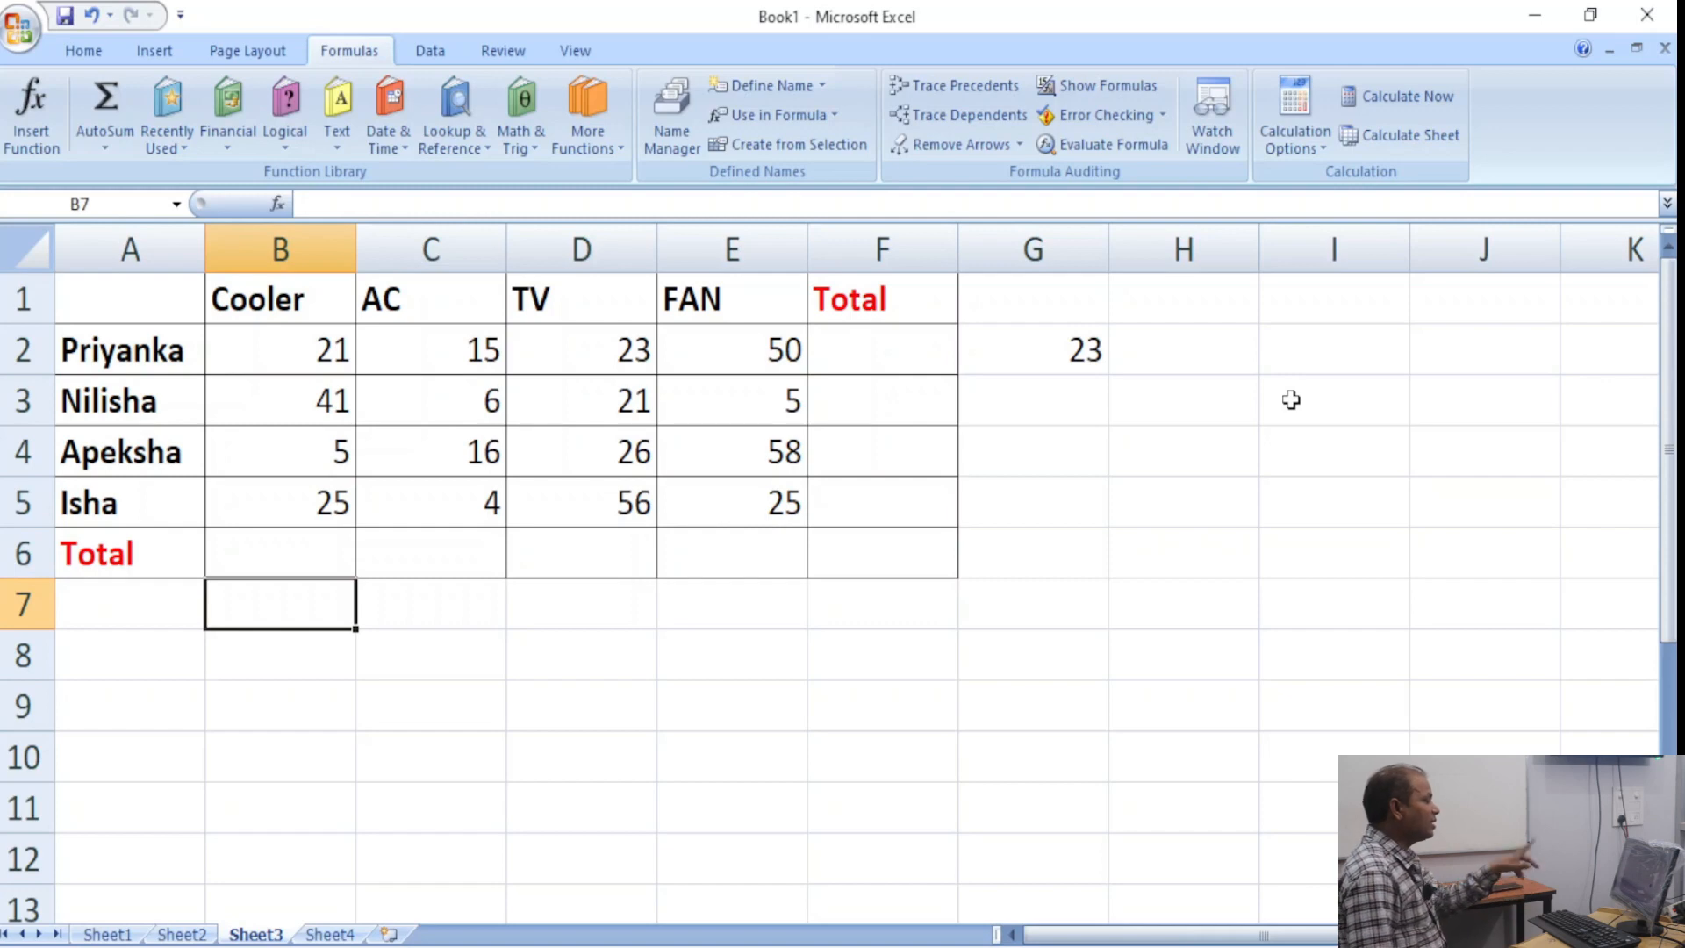
type("=pr")
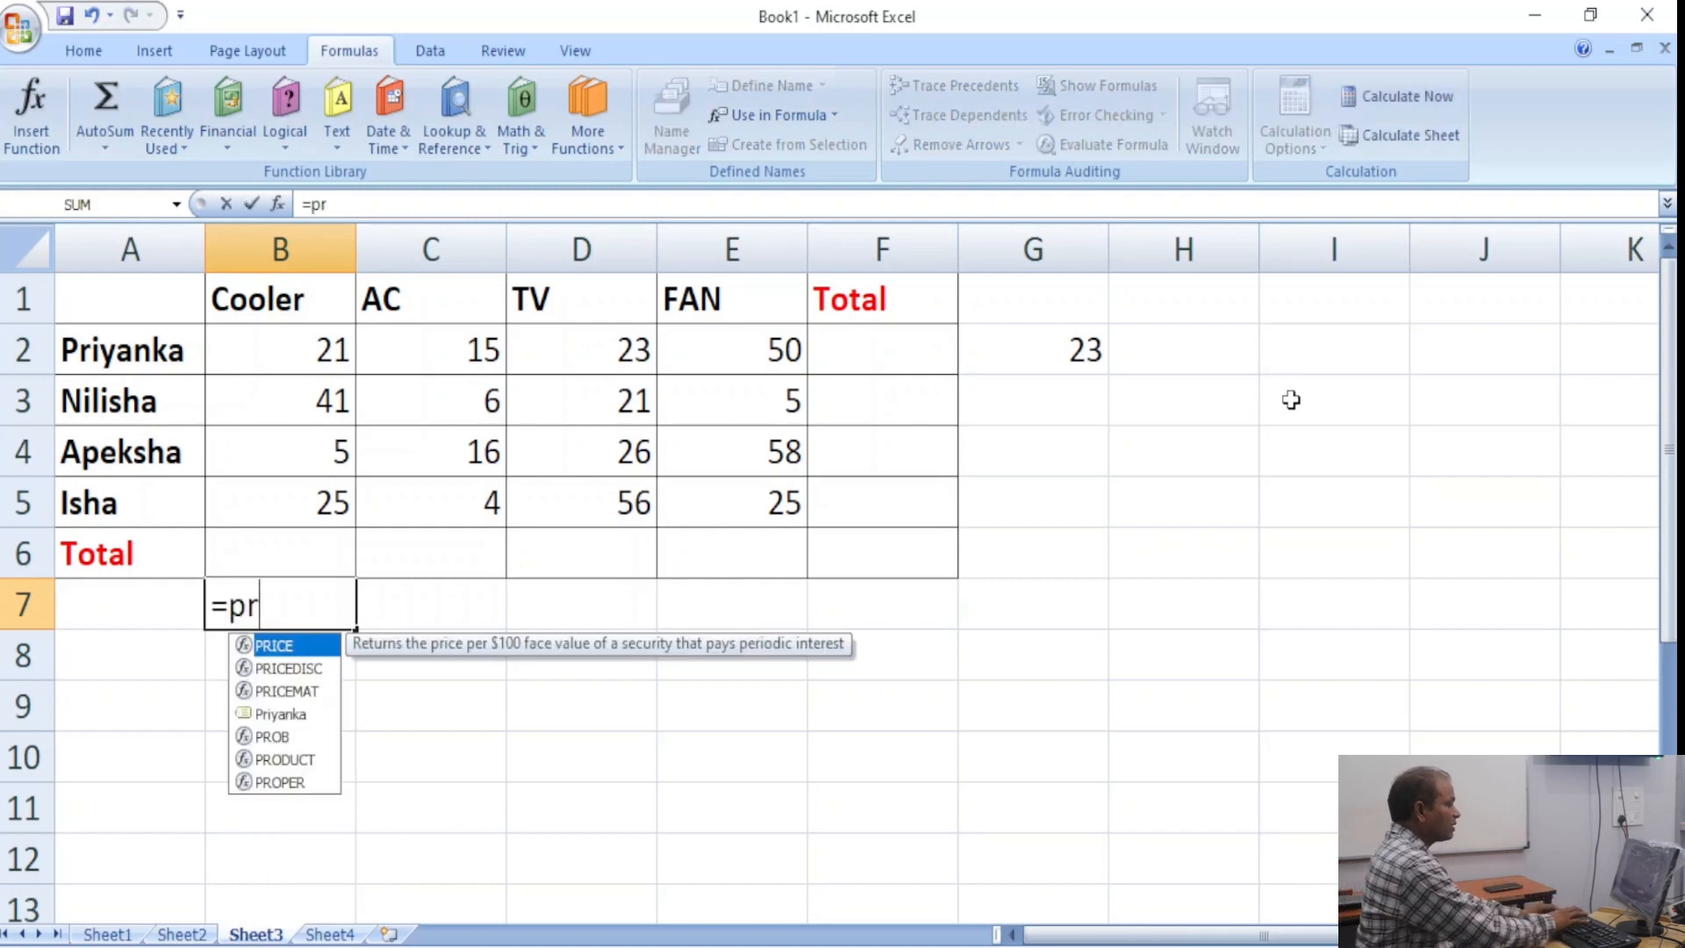
key("Down")
key("Down")
key("Down")
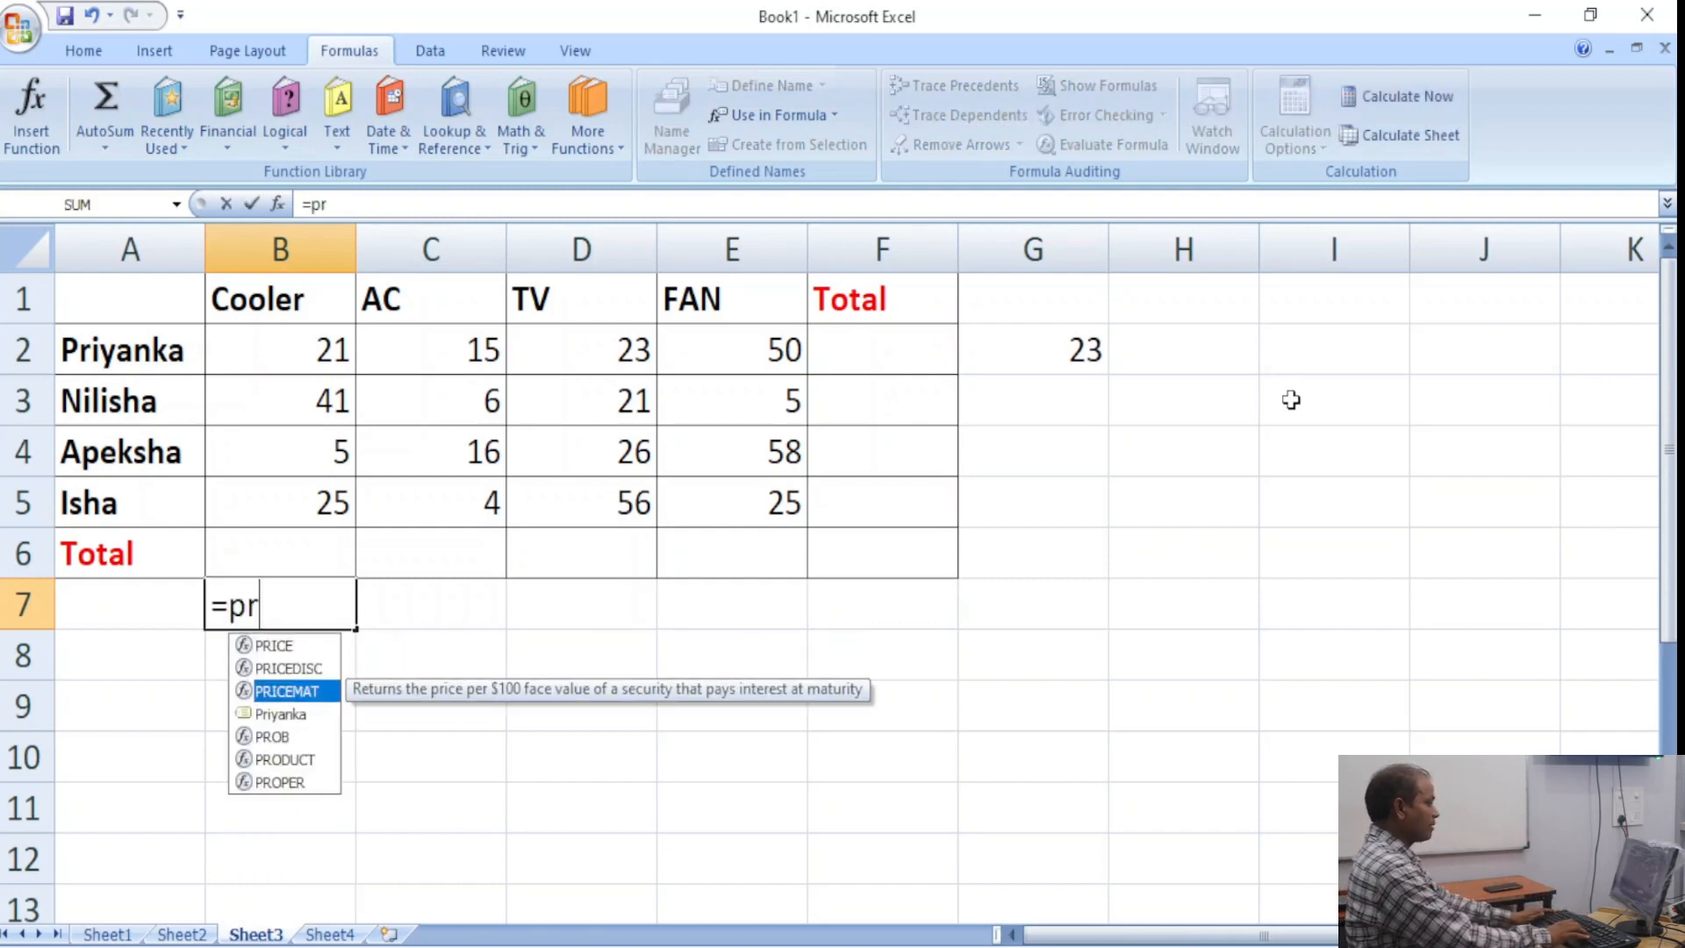
key("Tab")
key("Return")
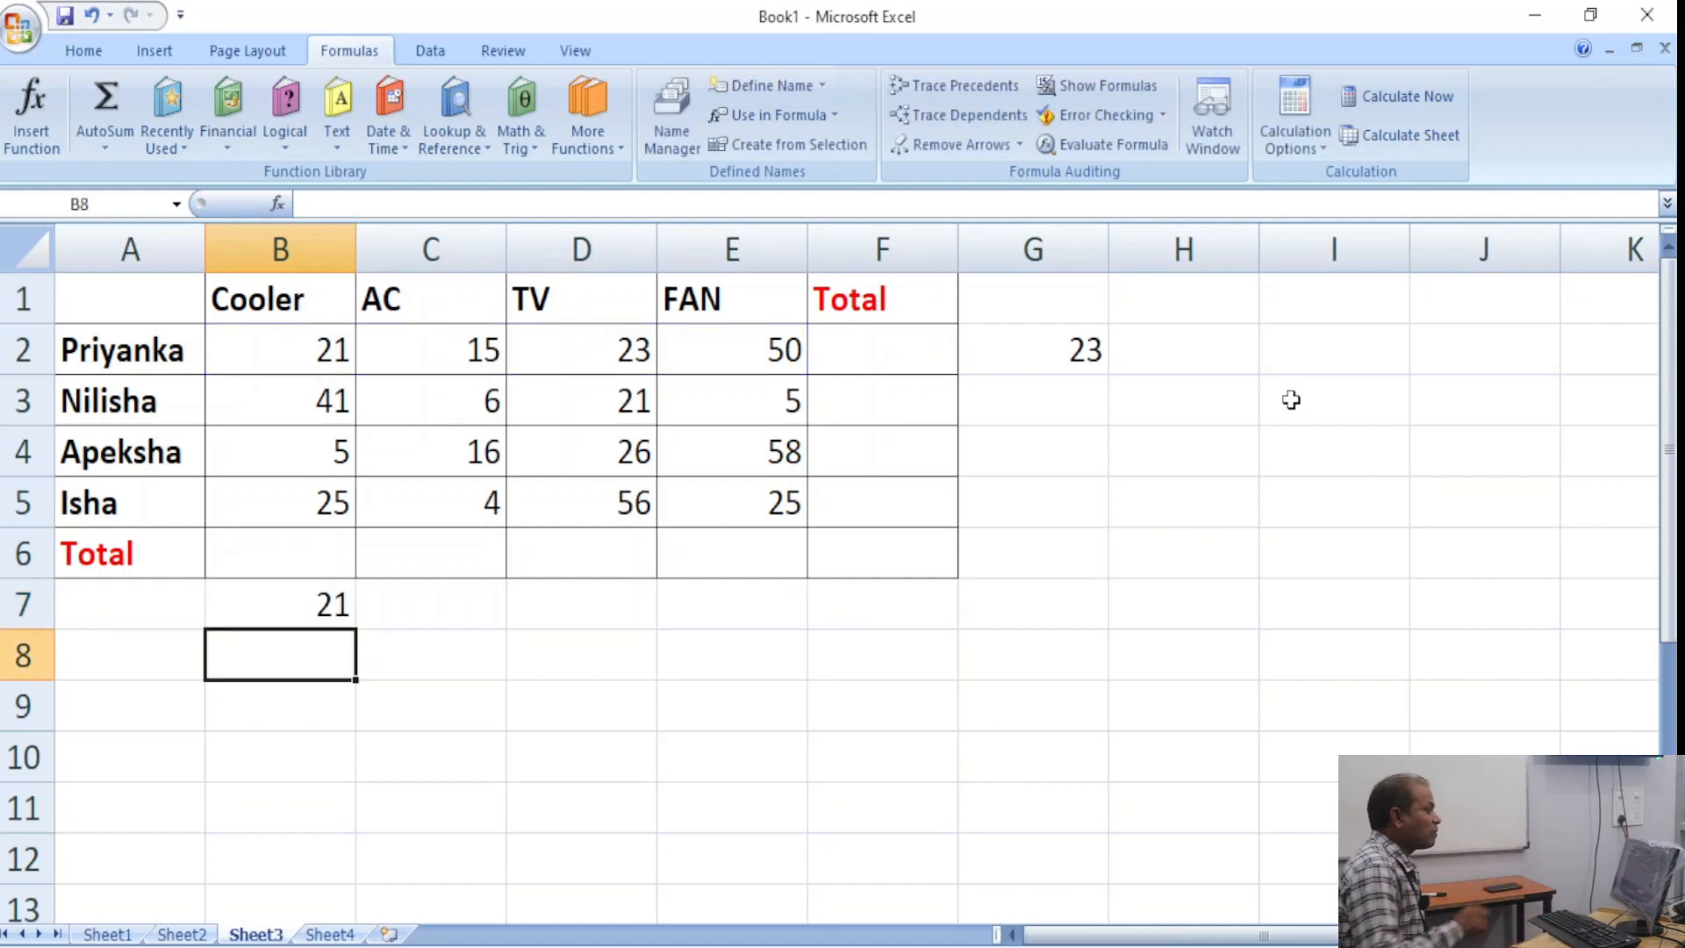
key("Up")
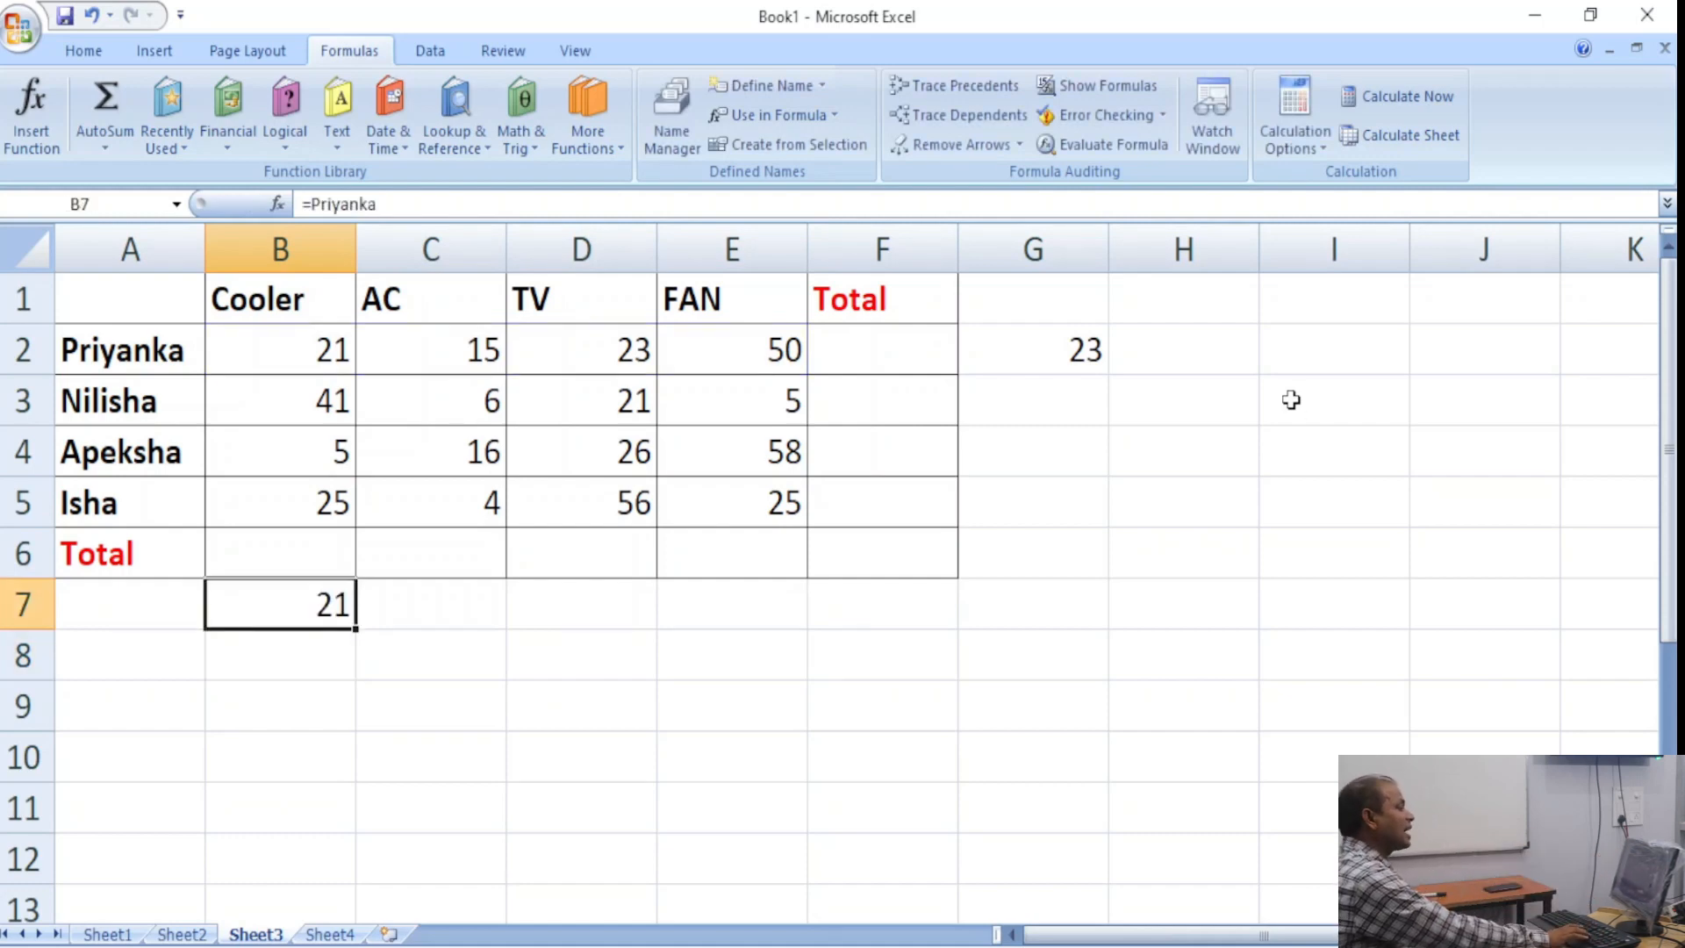
key("Right")
key("Left")
key("ctrl+Right")
key("ctrl+c")
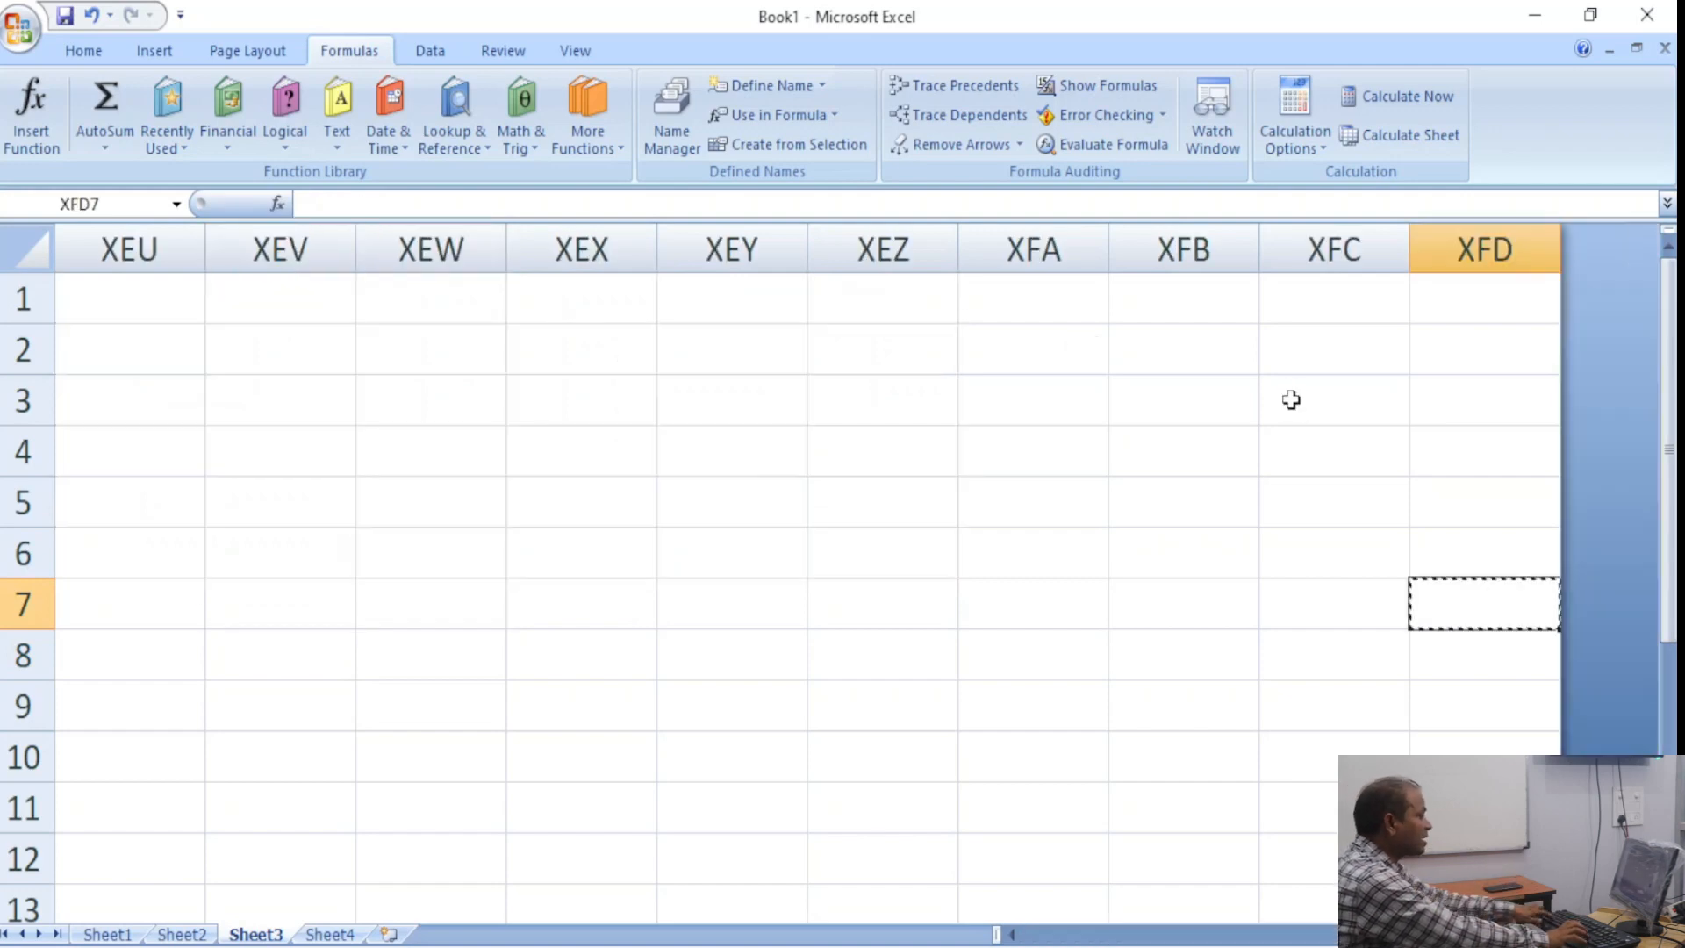
key("ctrl+Up")
key("Escape")
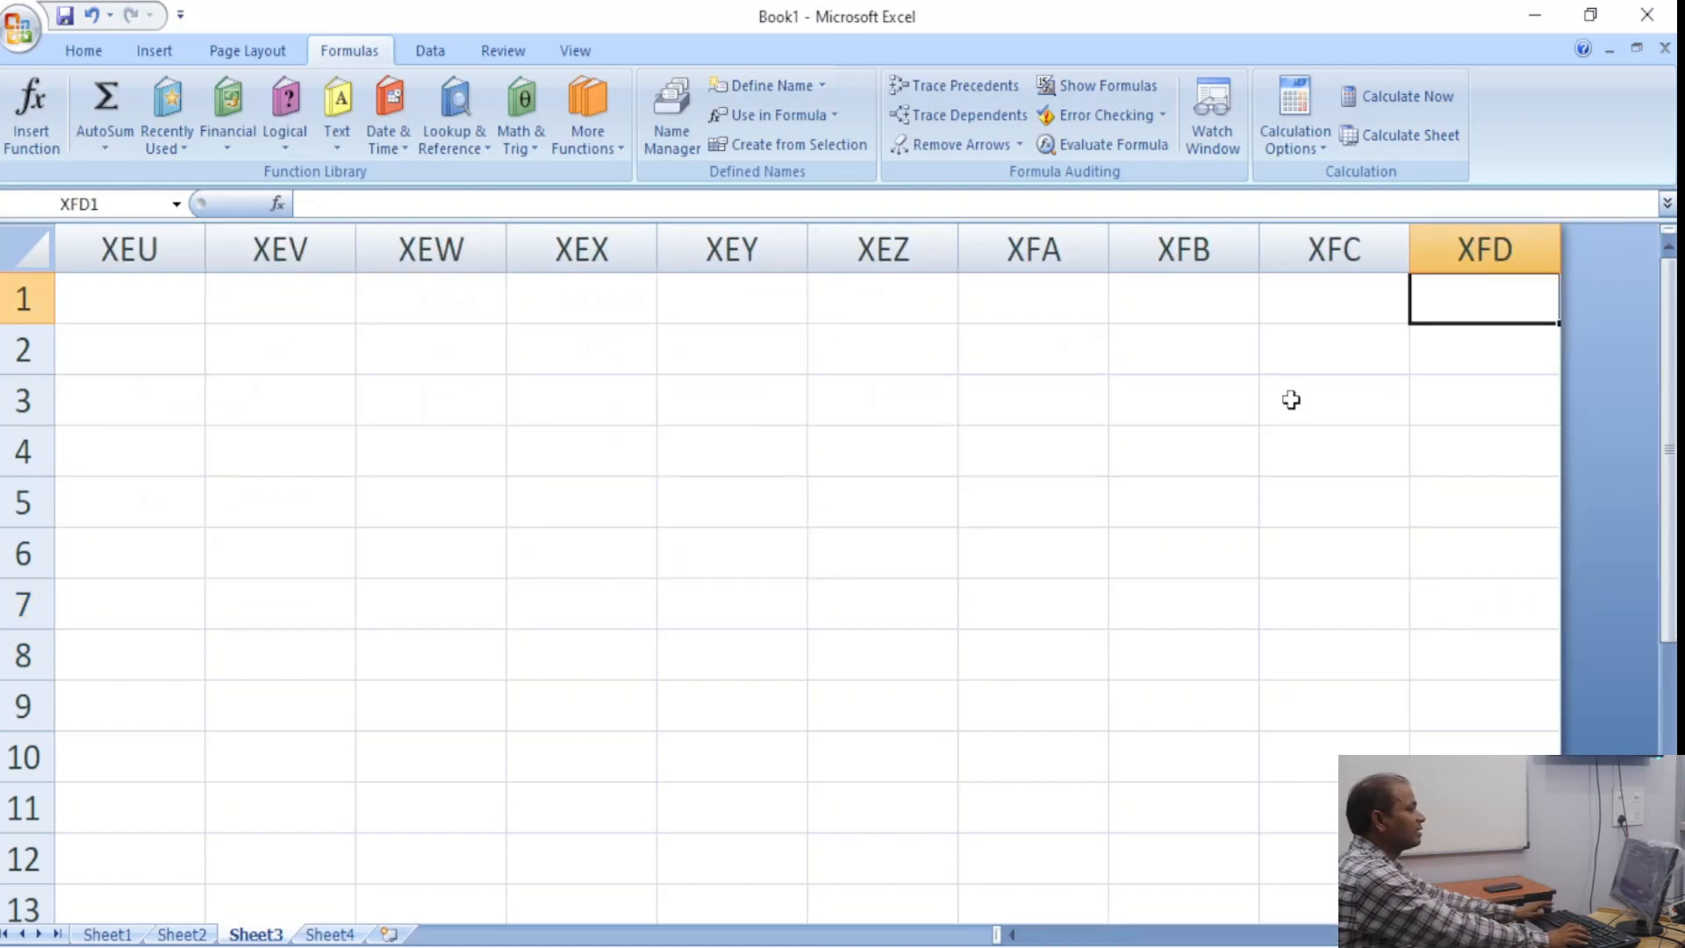
key("Left")
key("ctrl+Left")
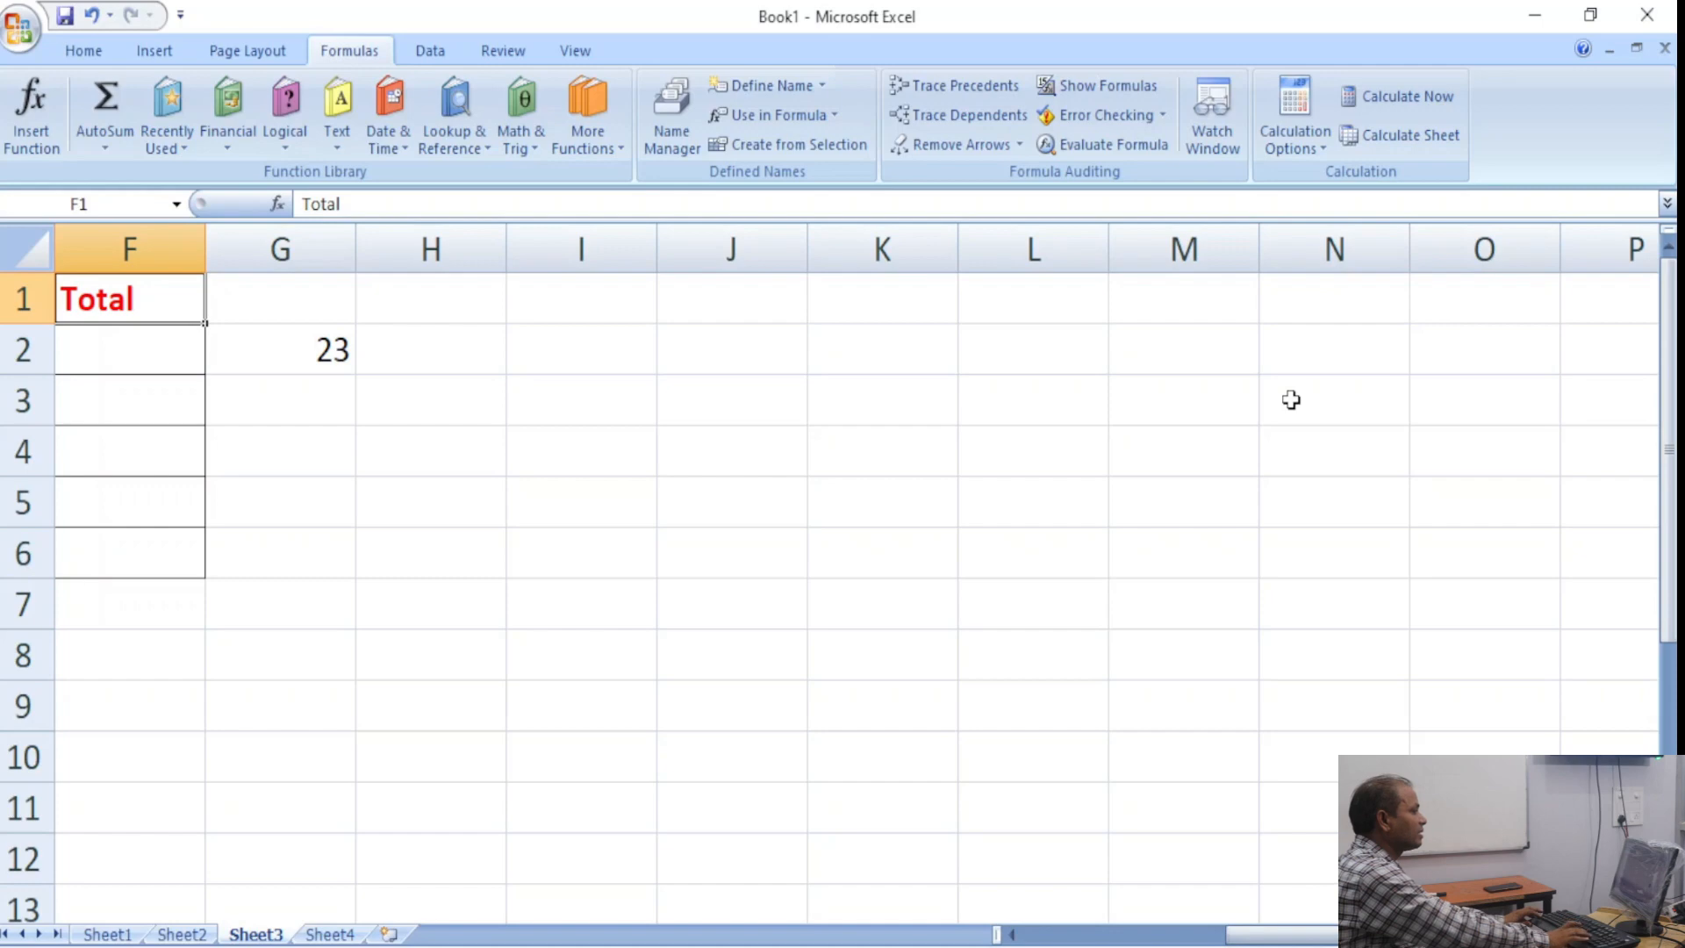
key("Down")
key("Up")
key("Down")
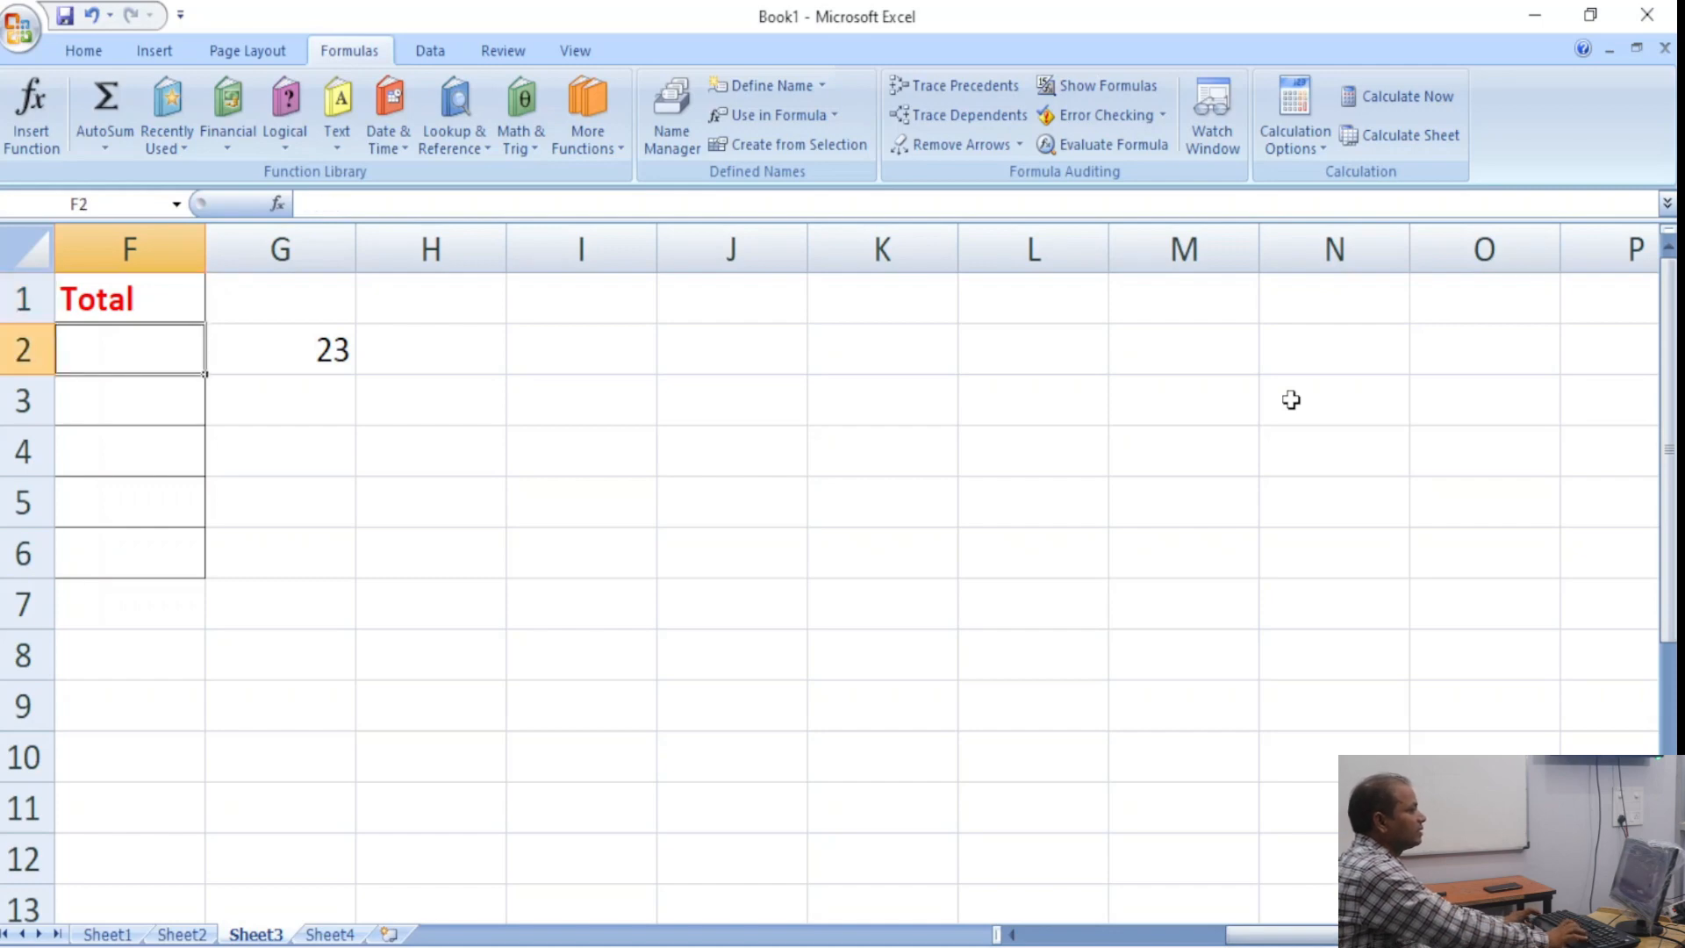
key("ctrl+Left")
key("ctrl+Left")
key("Down")
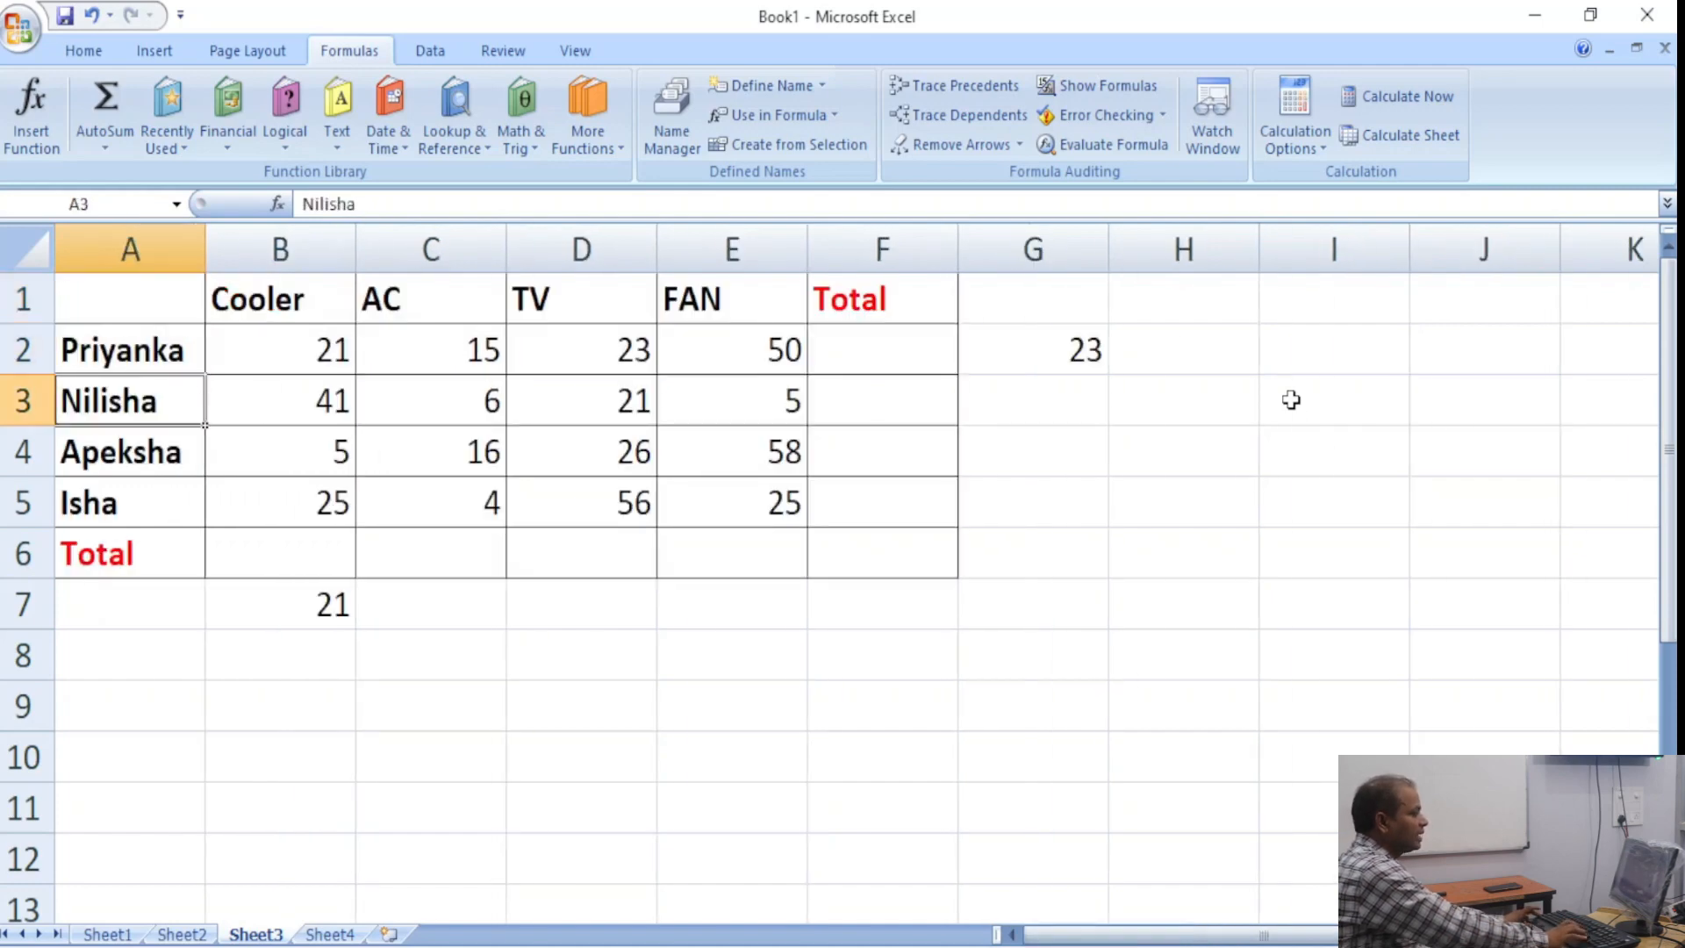
Copy the row-name formula from cell B7 into cell C7.
key("Down")
key("Down")
key("Down")
key("Down")
key("Right")
key("ctrl+c")
key("Right")
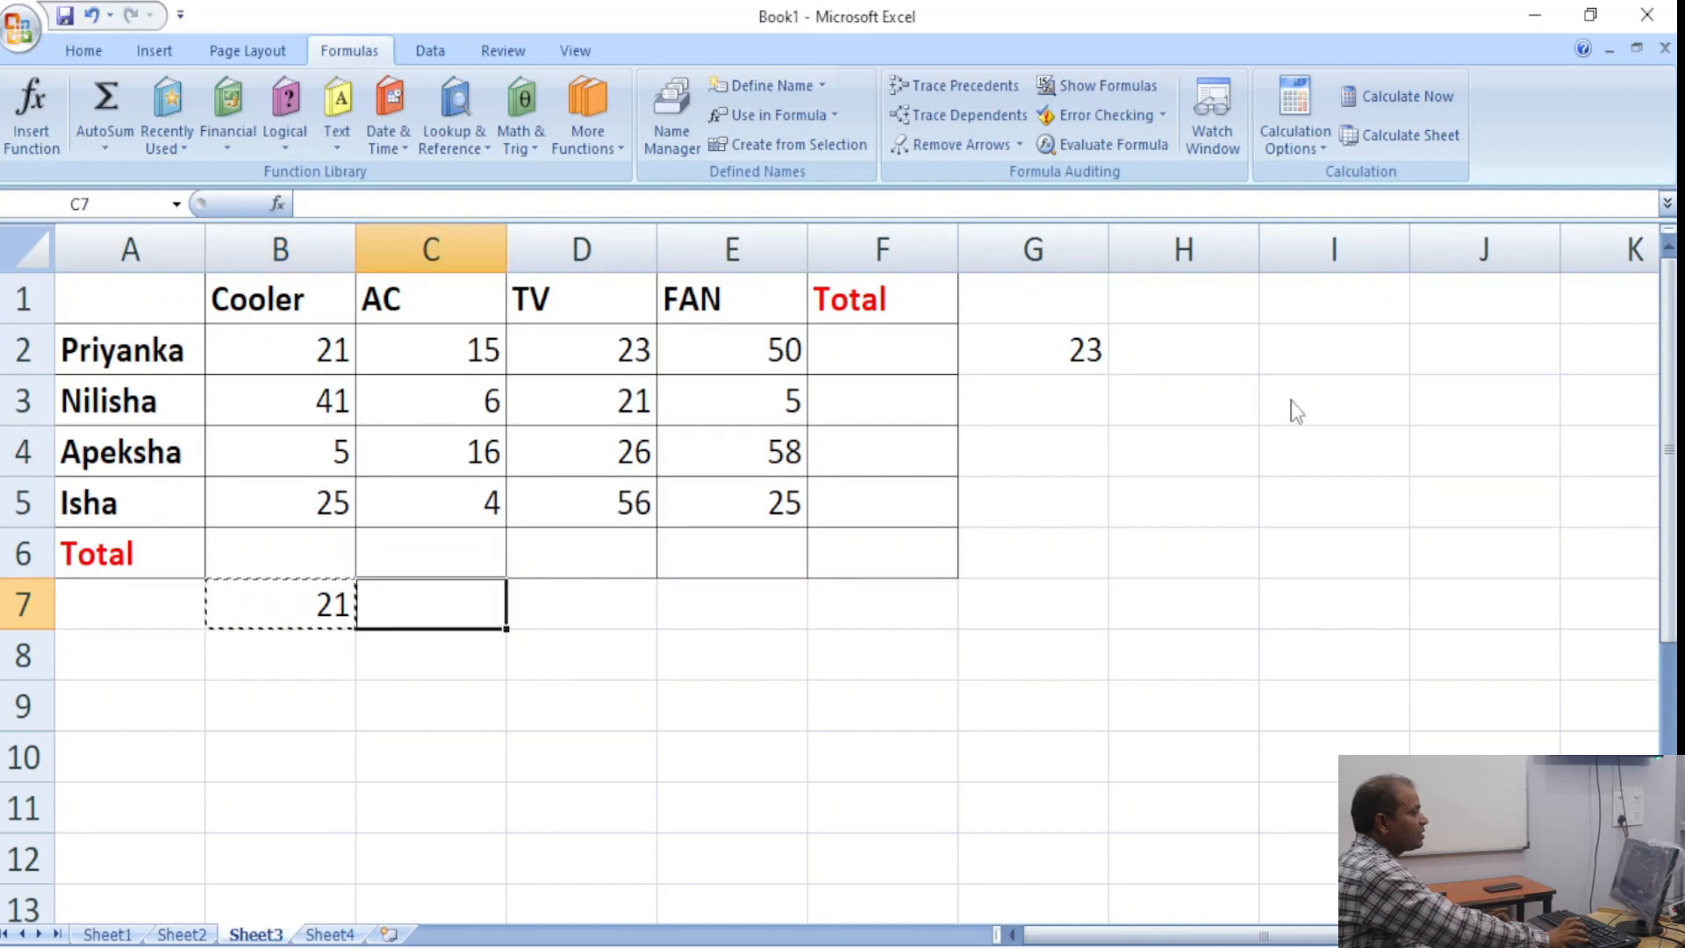
key("ctrl+v")
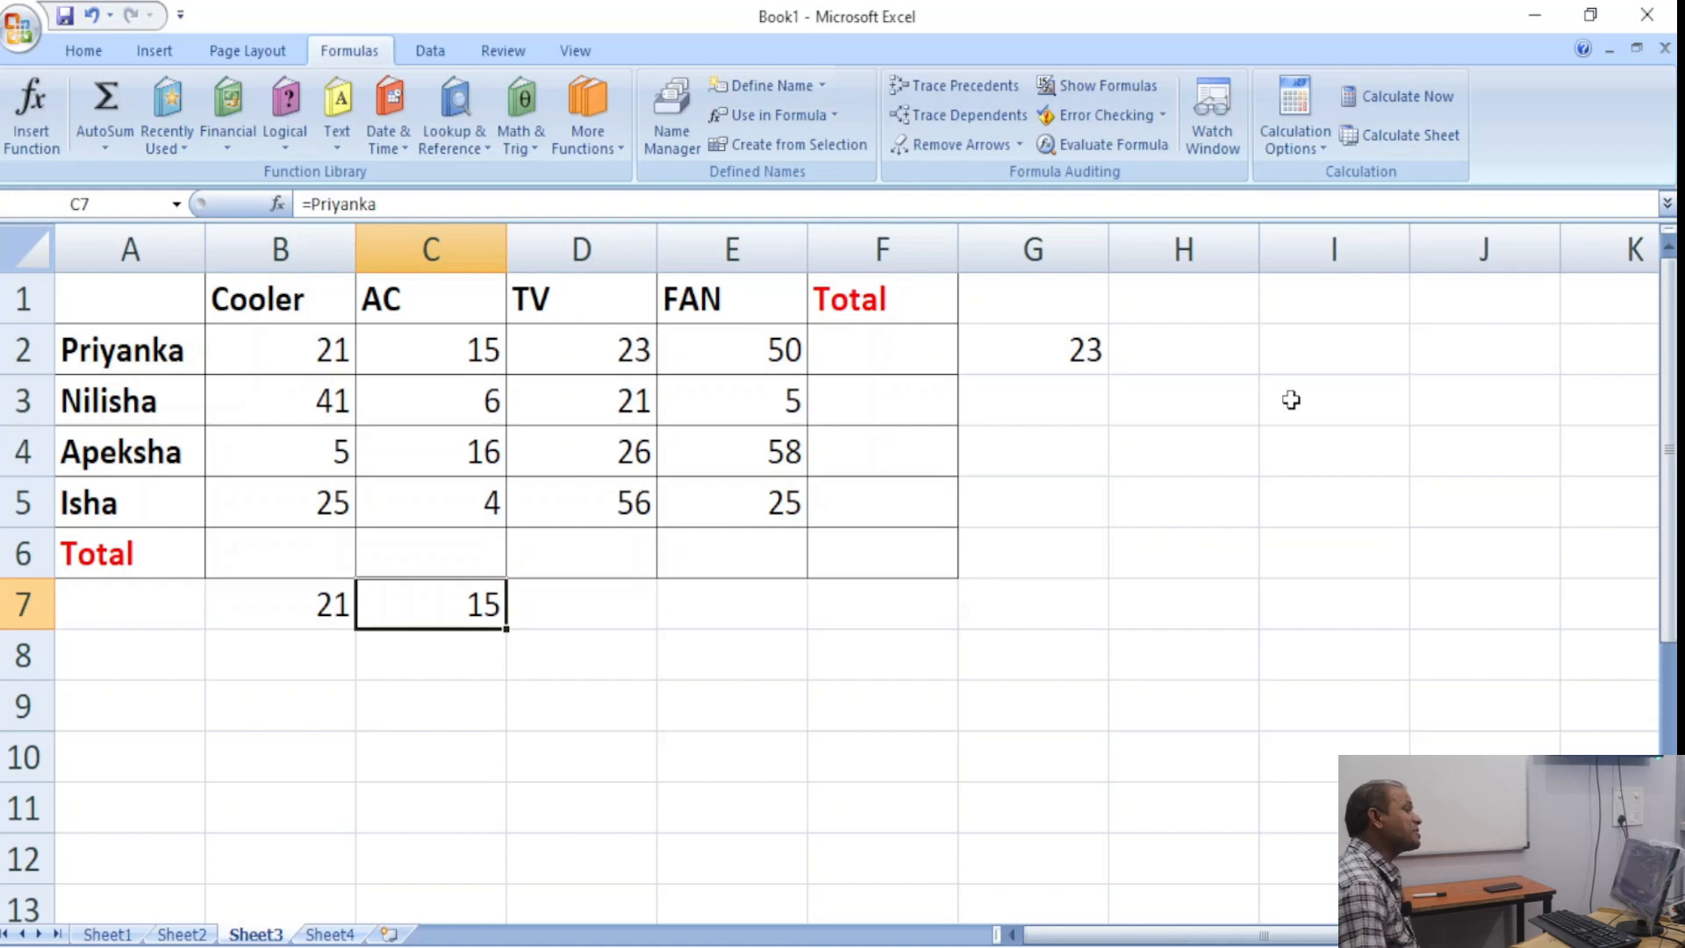
Examine the list of defined names available for pasting into cell D7, and close it without inserting any.
left_click(584, 605)
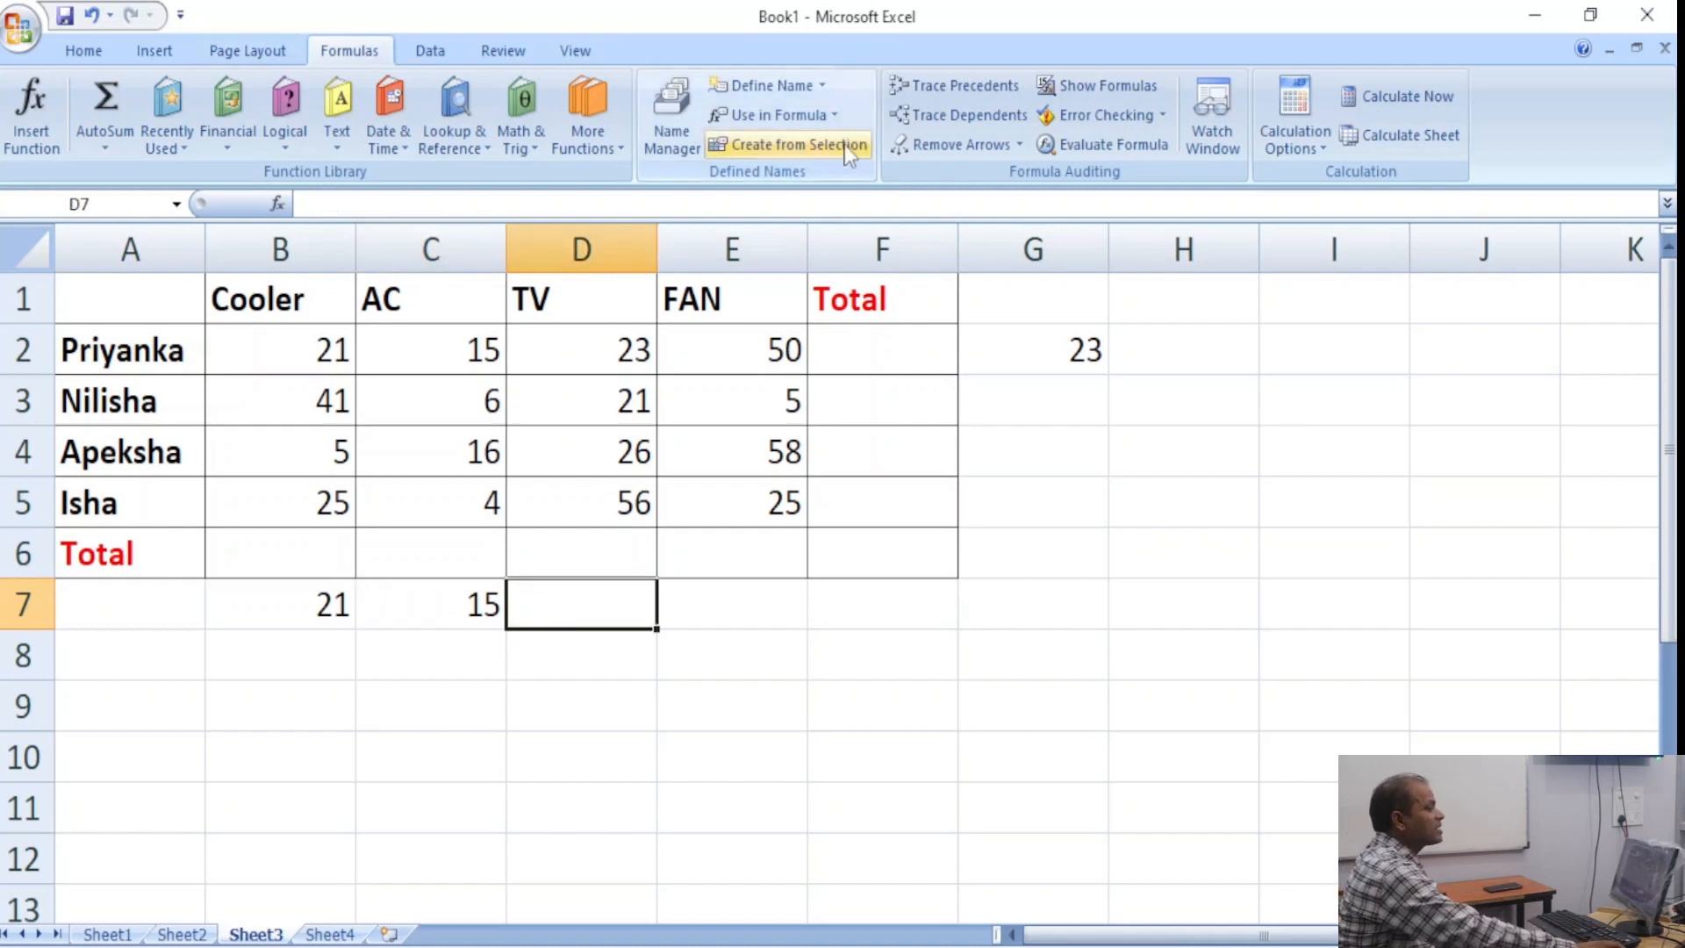
left_click(835, 118)
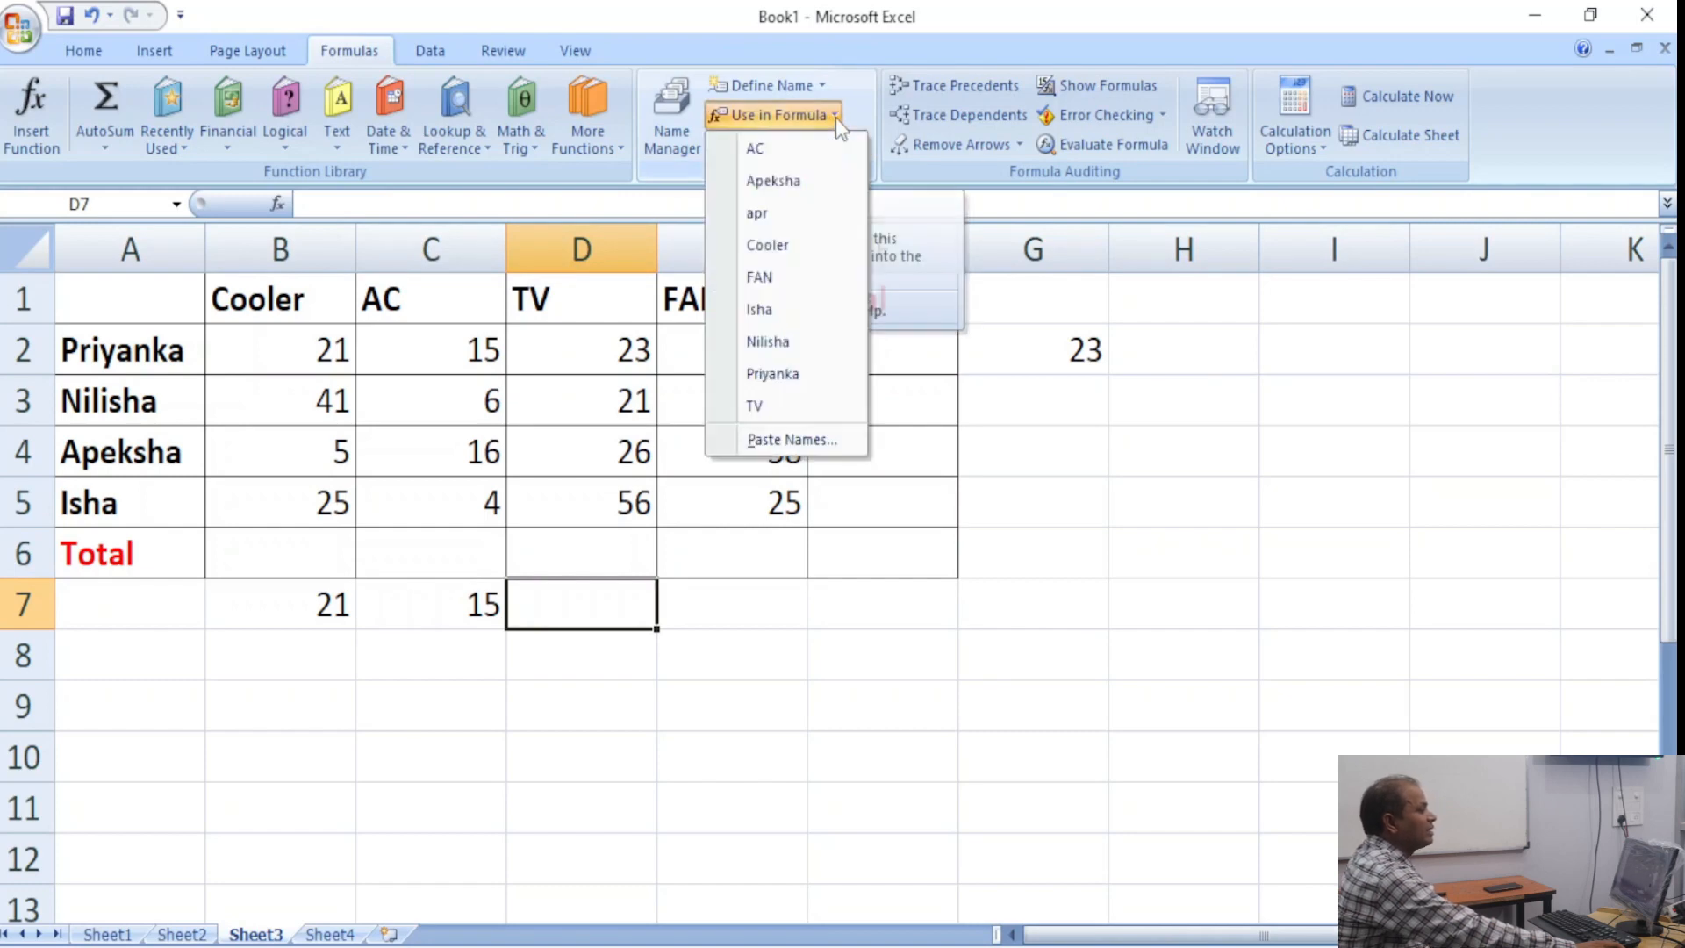
left_click(806, 442)
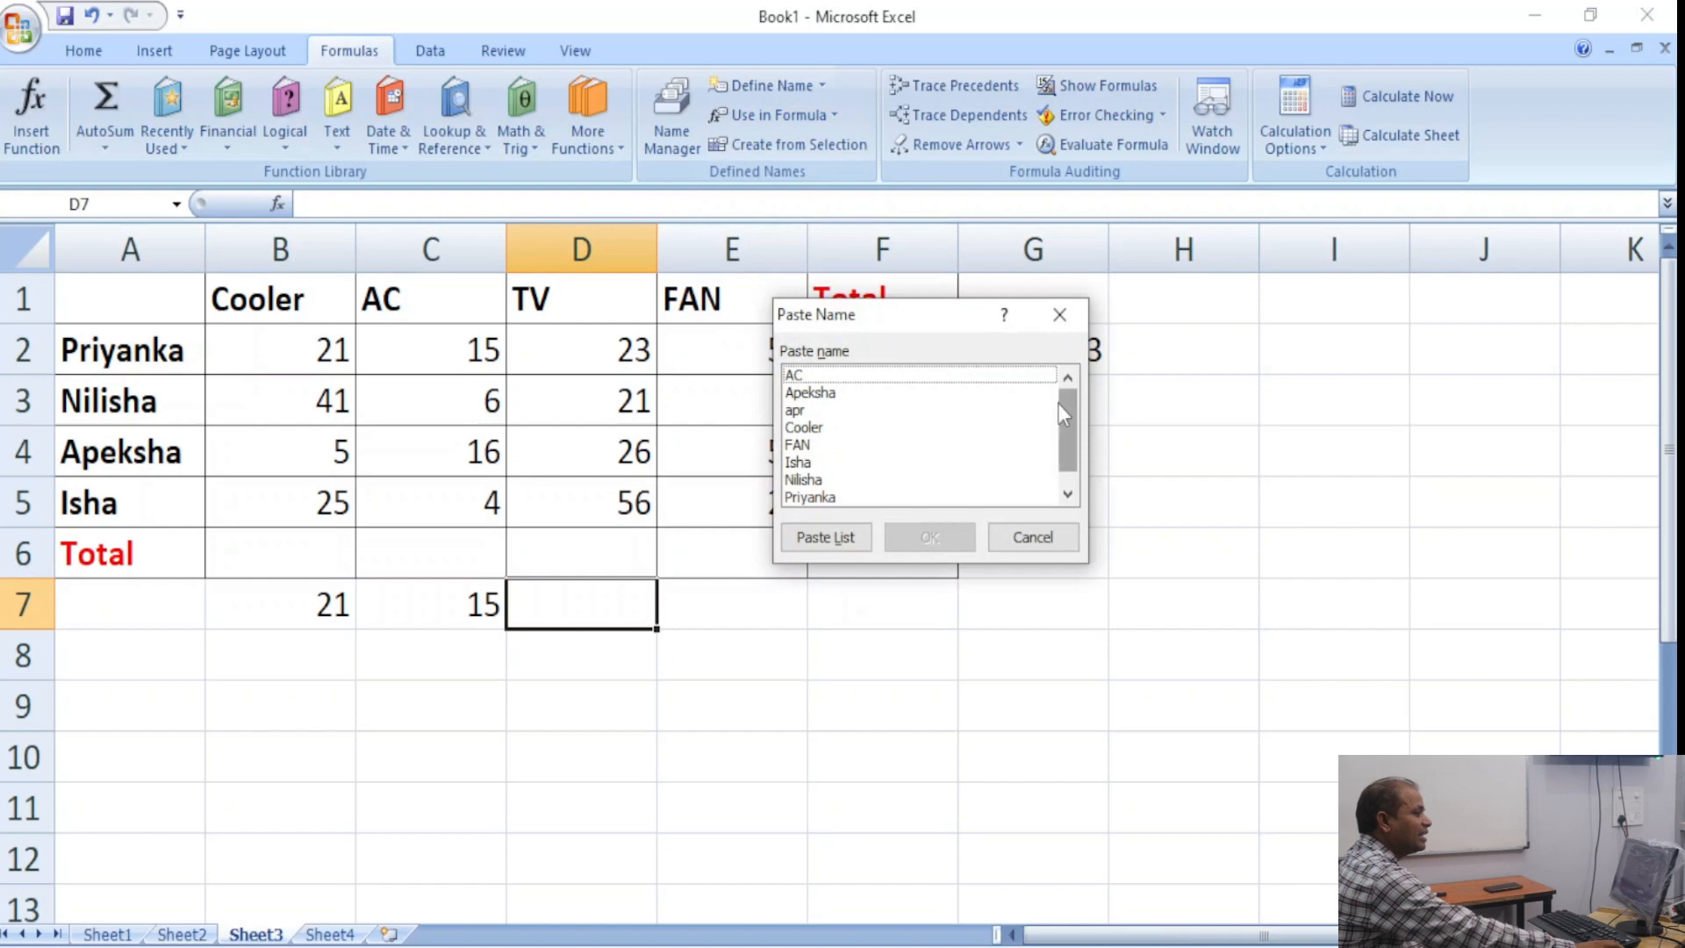
mouse_move(1066, 416)
left_mouse_down()
mouse_move(1071, 452)
mouse_move(1065, 386)
left_mouse_up()
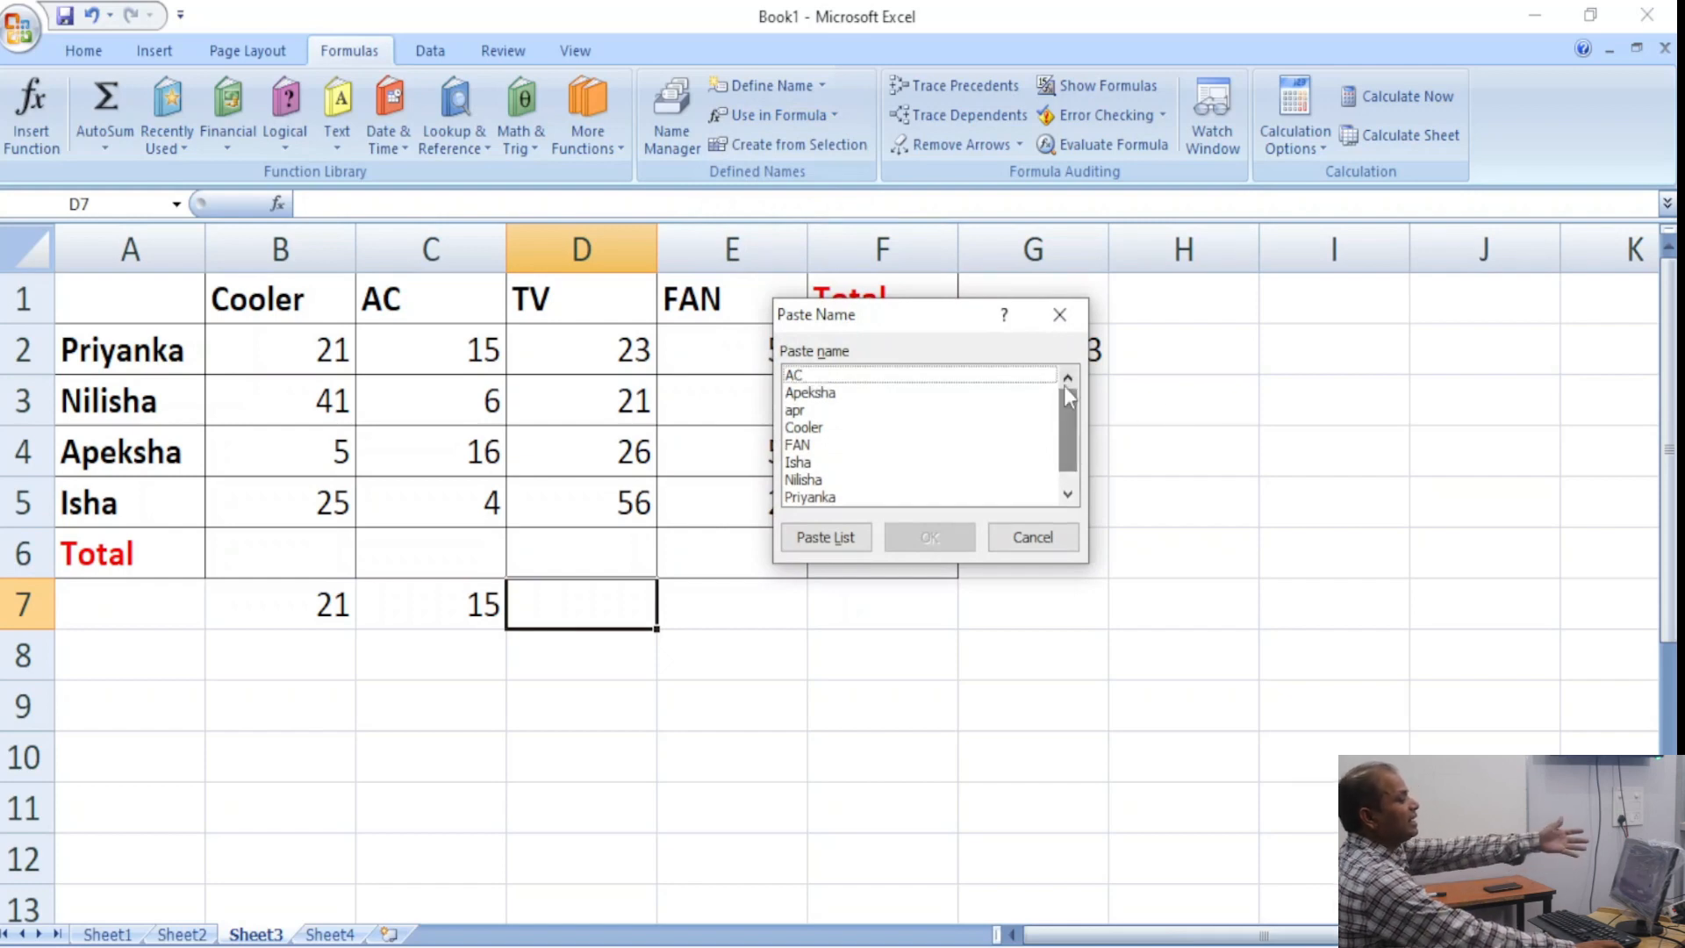
left_click(1053, 428)
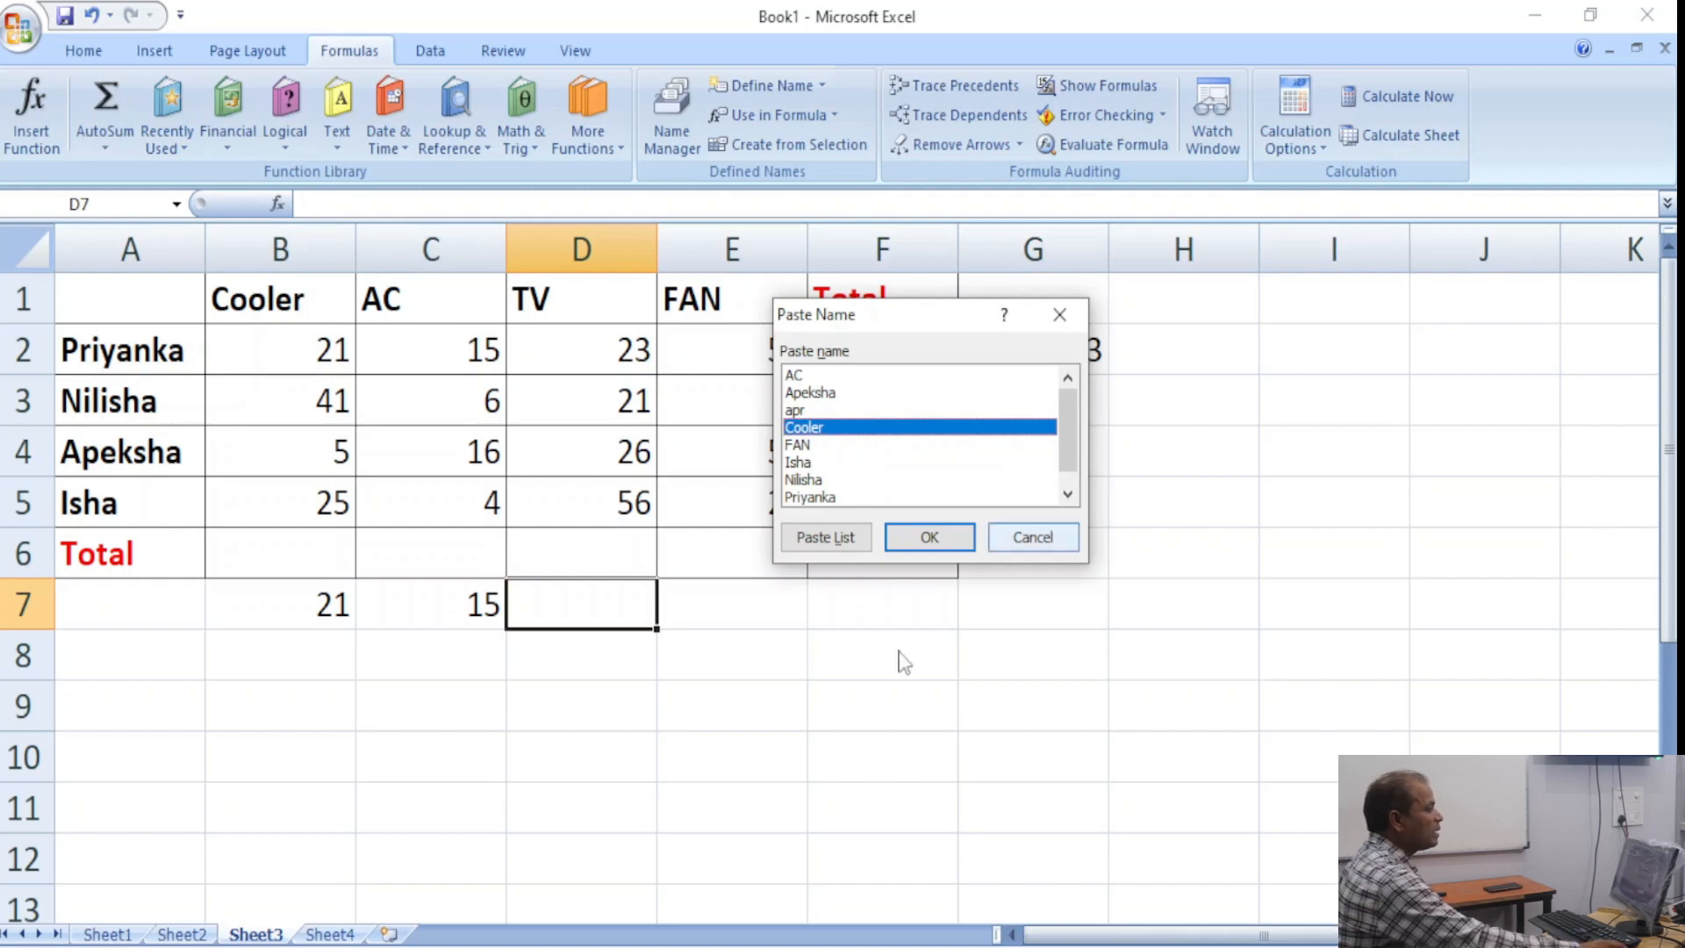
left_click(1035, 539)
left_click(1224, 478)
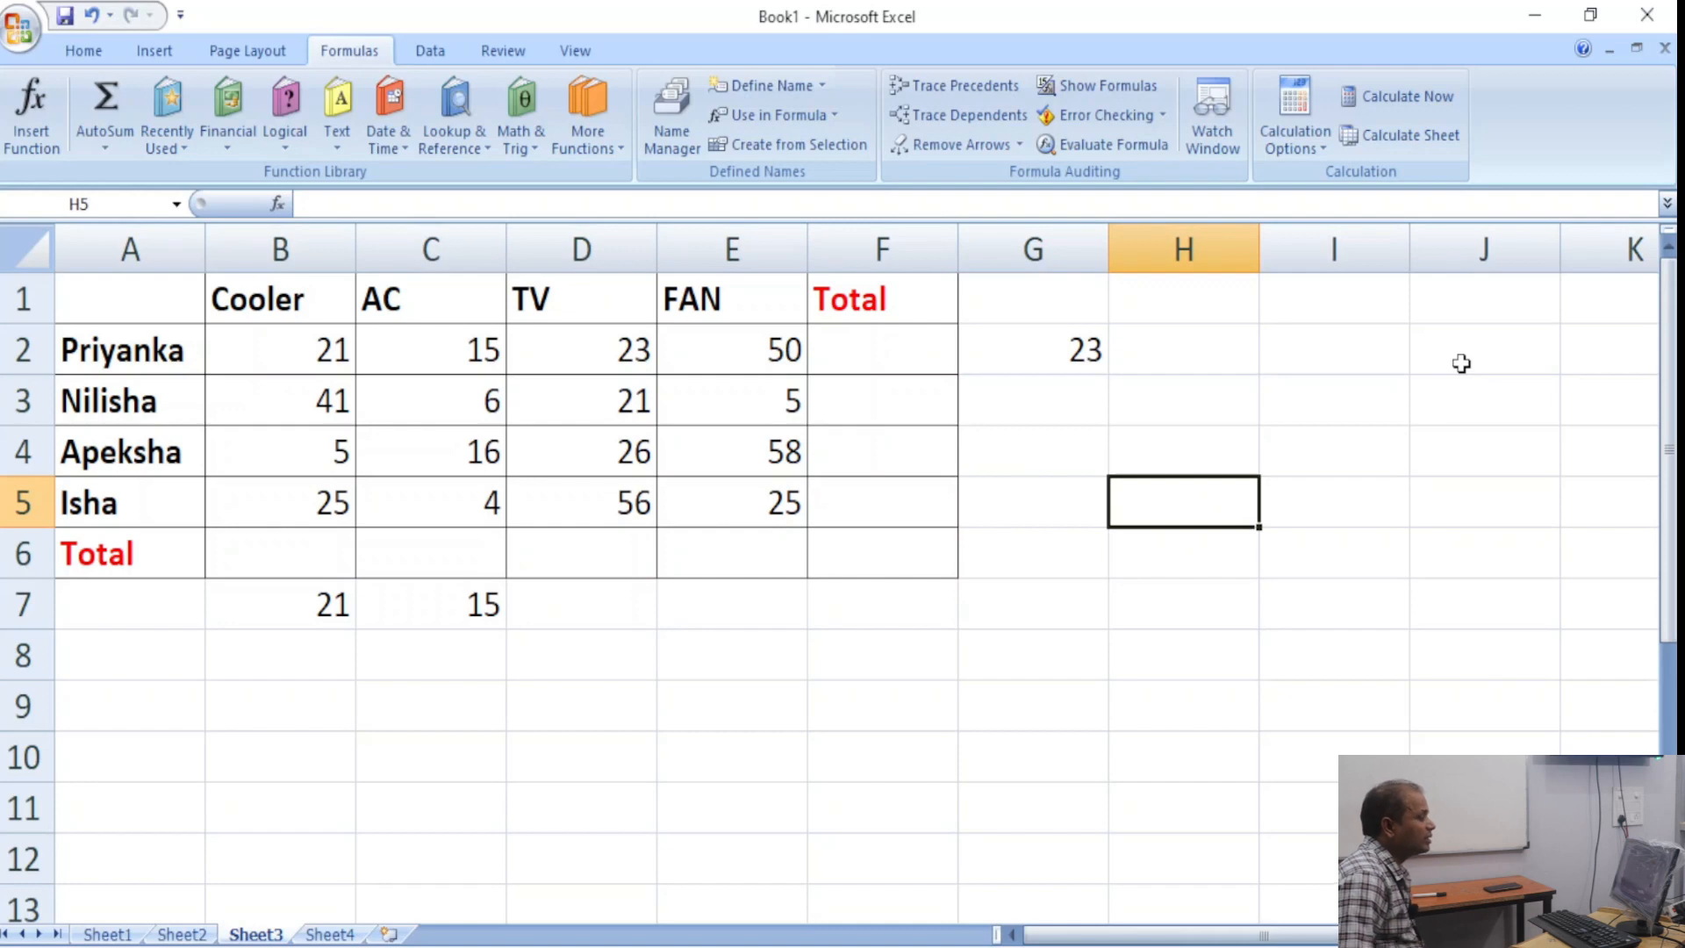
key("Down")
key("Down")
key("Down")
key("Down")
key("Down")
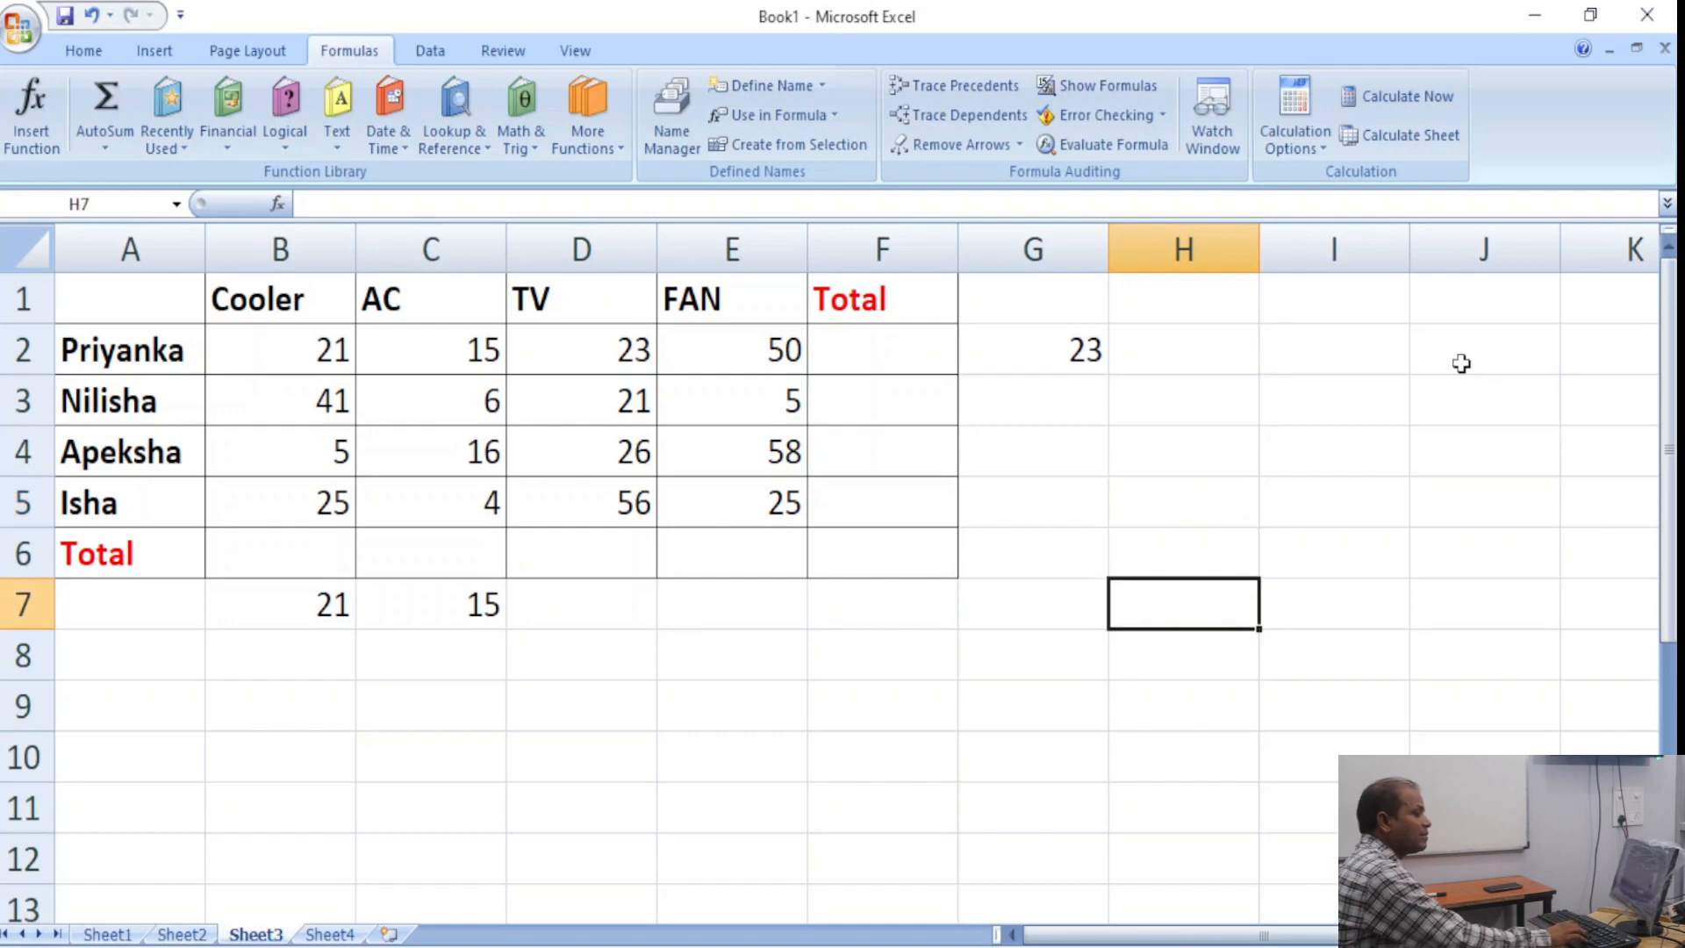
key("Left")
key("Left")
key("Left")
key("Left")
key("Up")
key("Left")
key("Left")
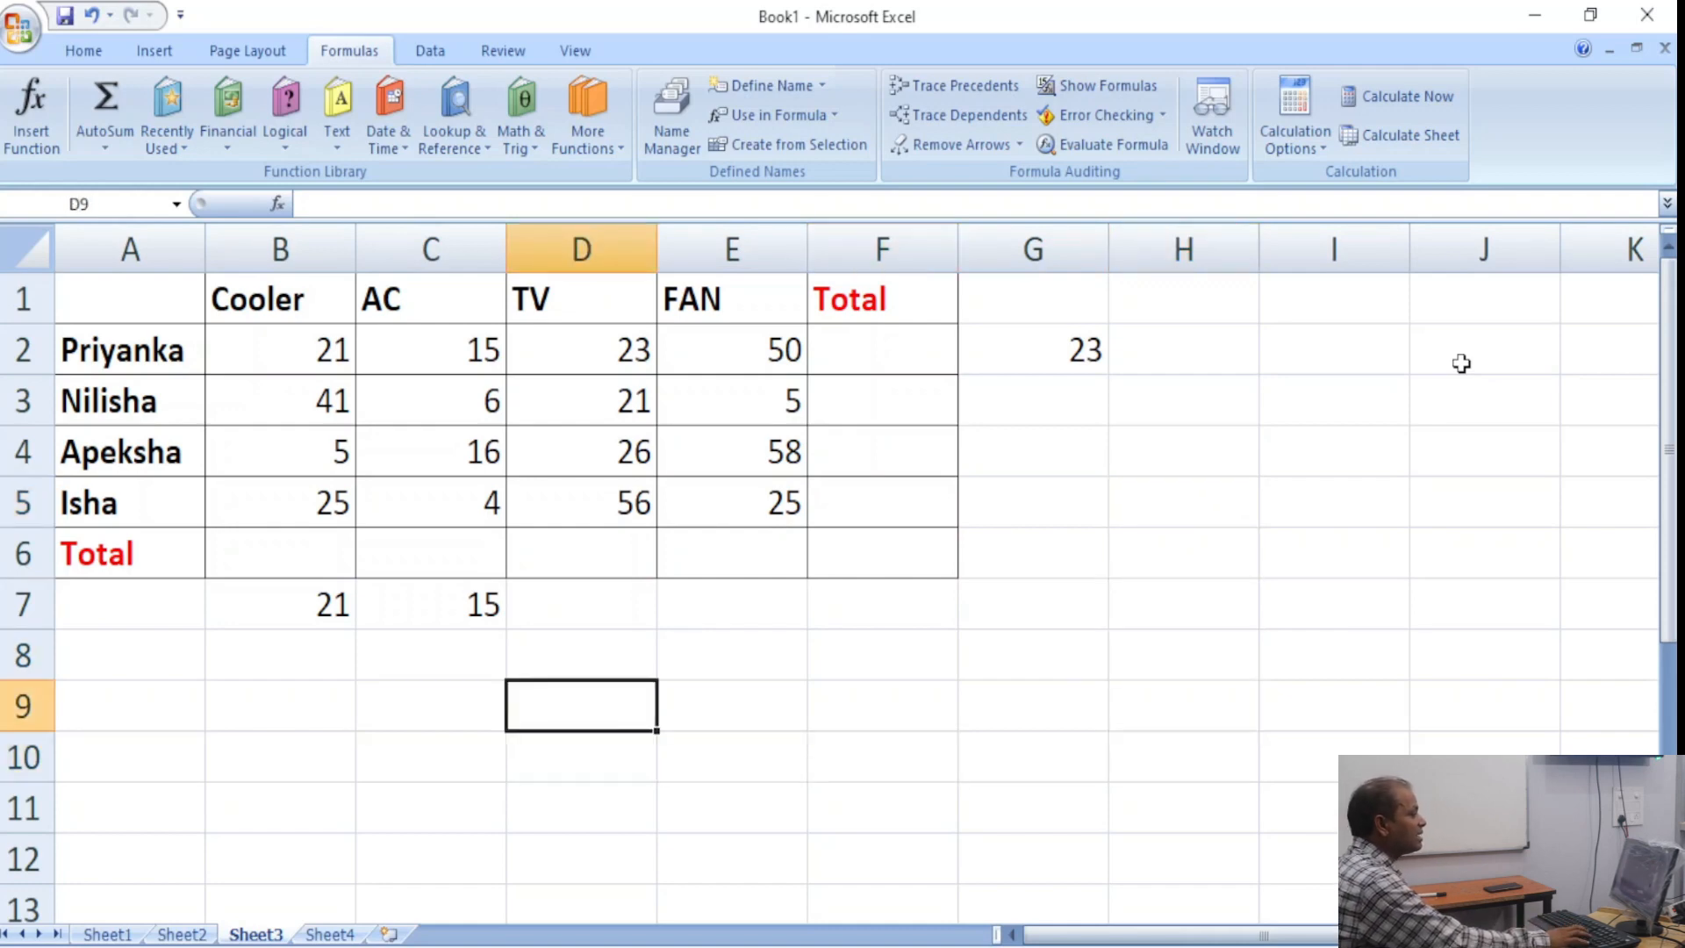
key("Up")
key("Up")
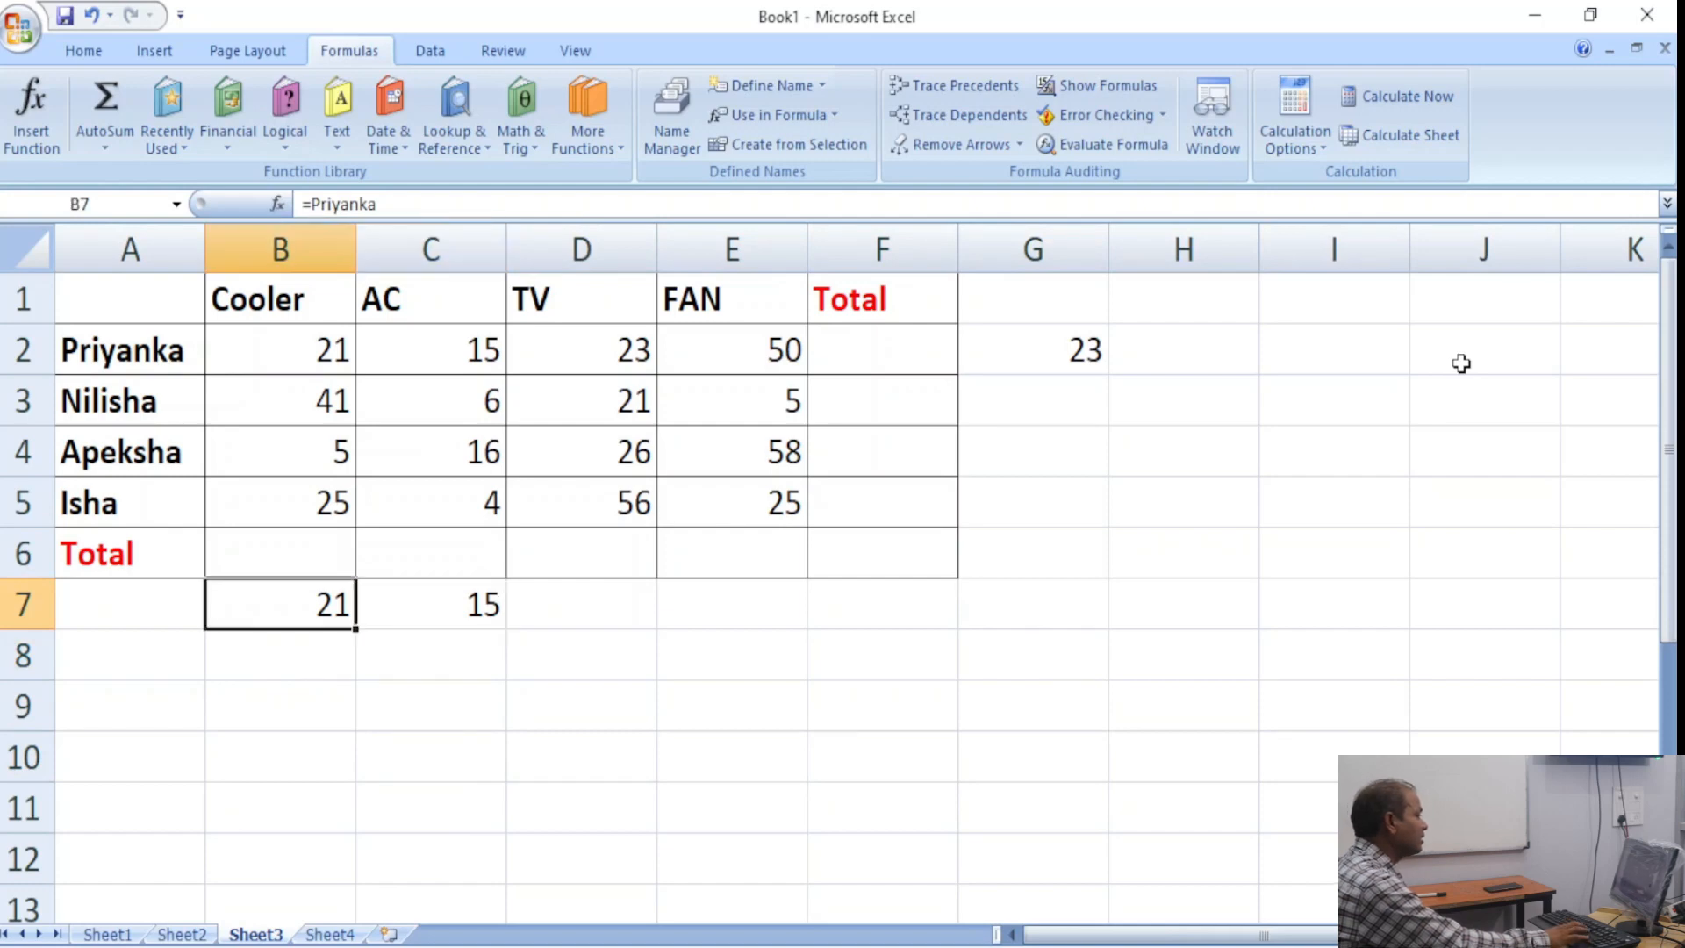
Enter the formula =B7+C7 in cell F12 of Sheet3 to add the two row-name results.
key("Right")
key("Down")
key("Down")
key("Down")
key("Down")
key("Down")
key("Right")
key("Right")
key("Right")
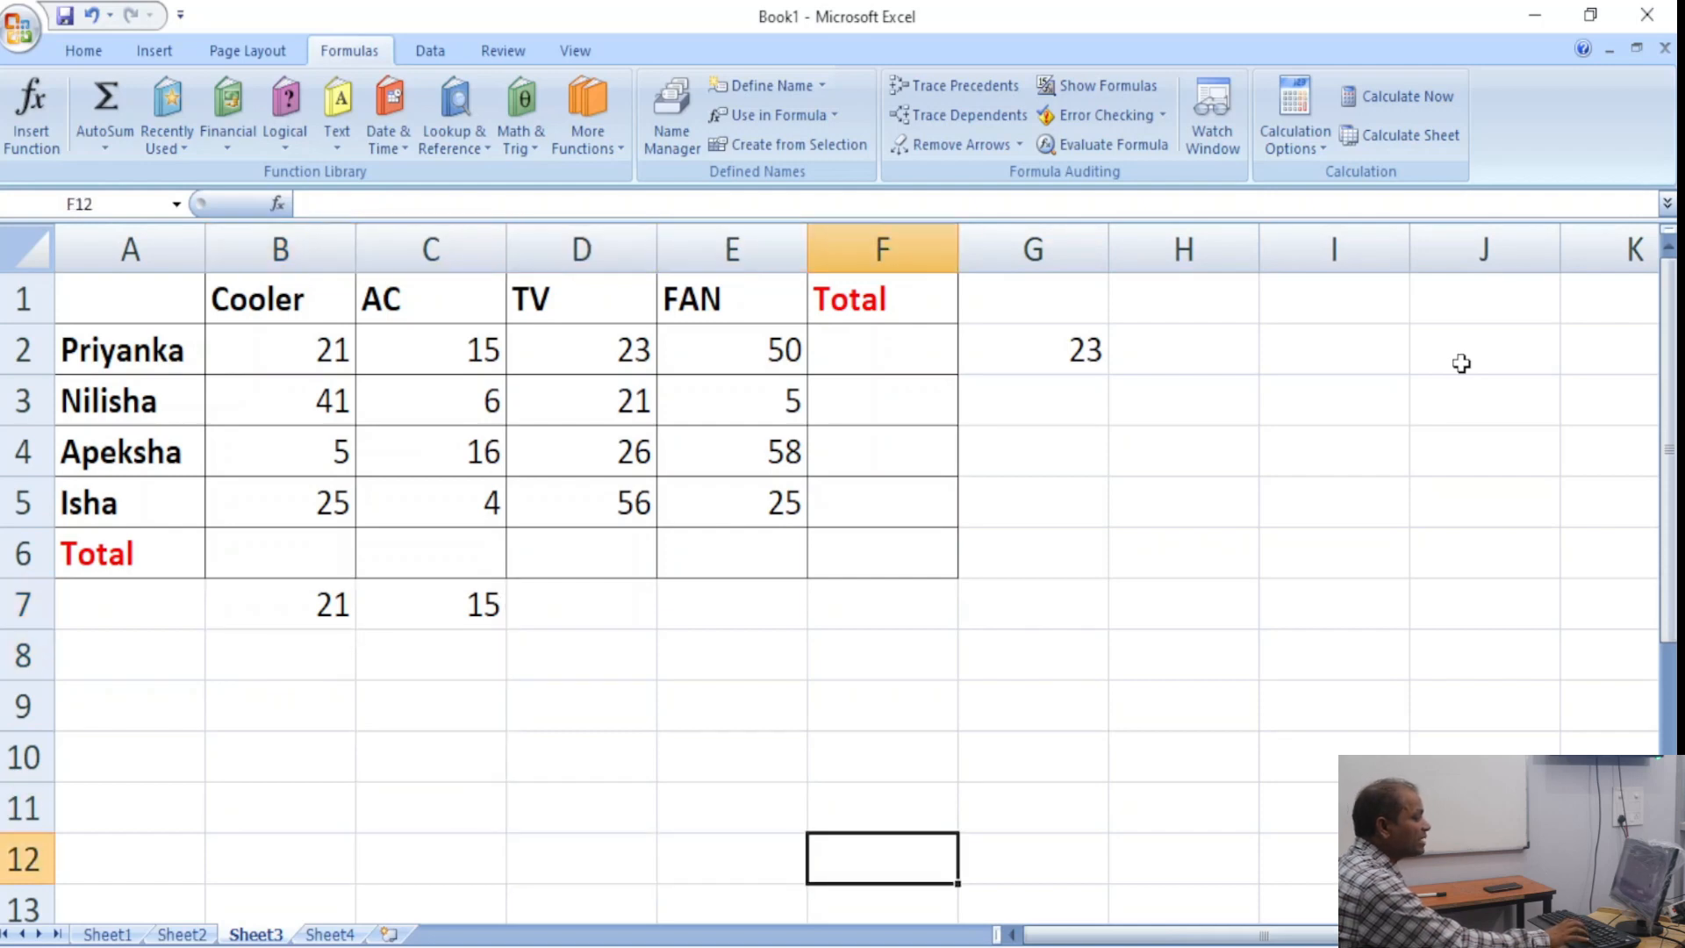
type("=")
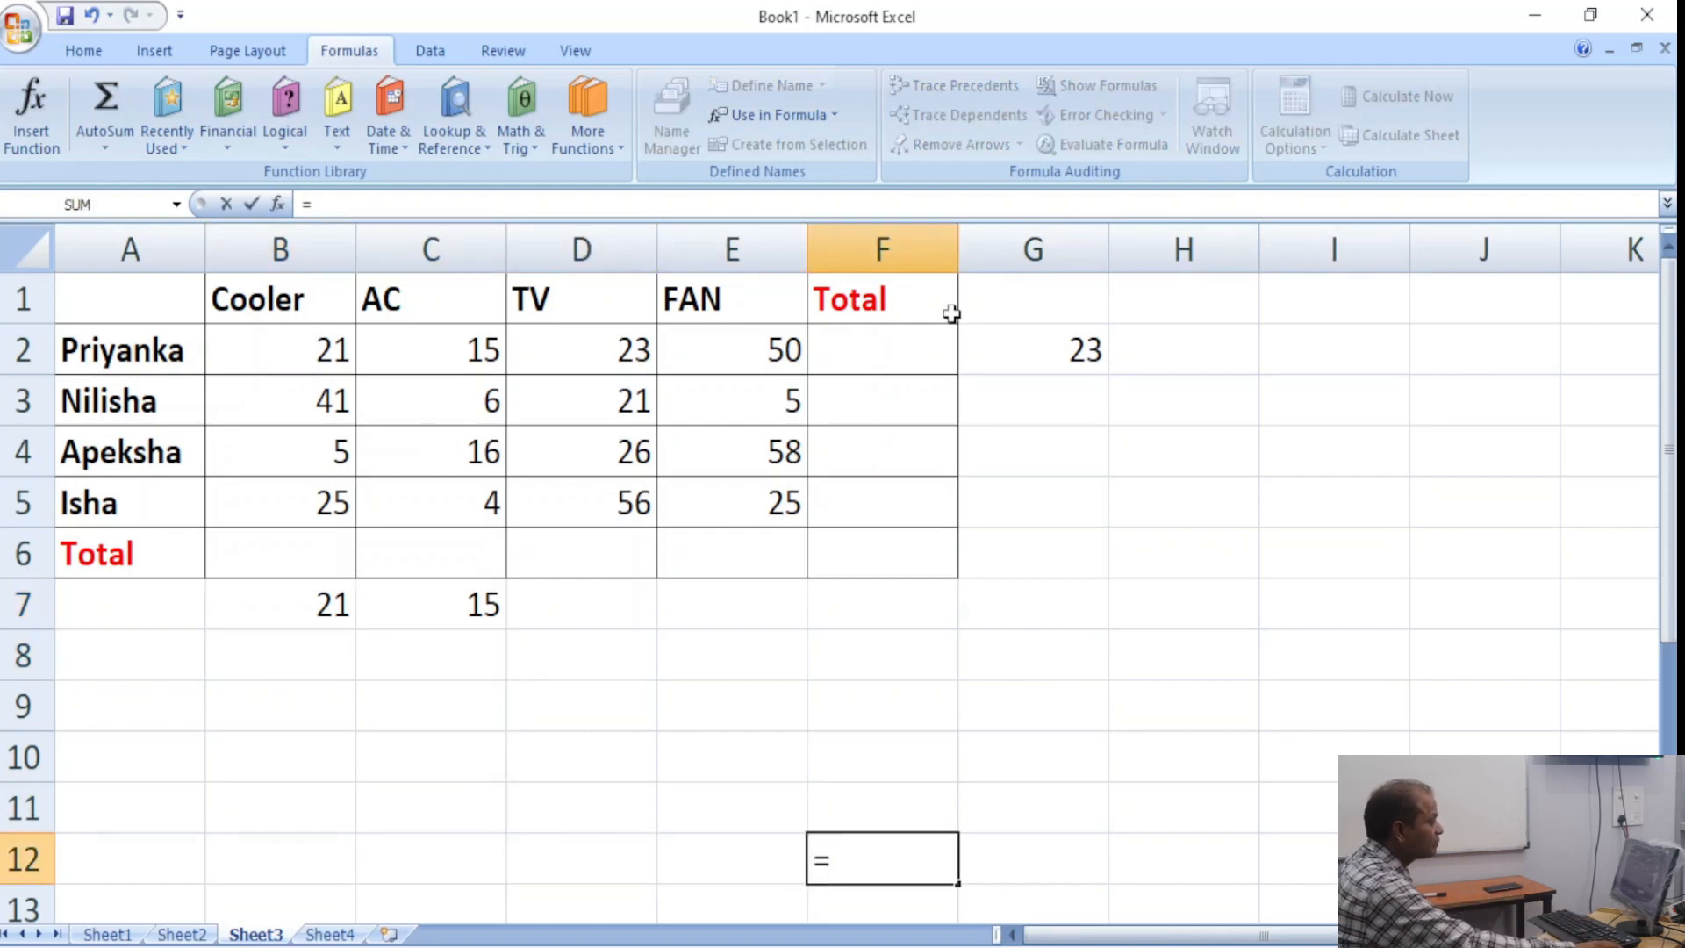
left_click(328, 604)
type("+")
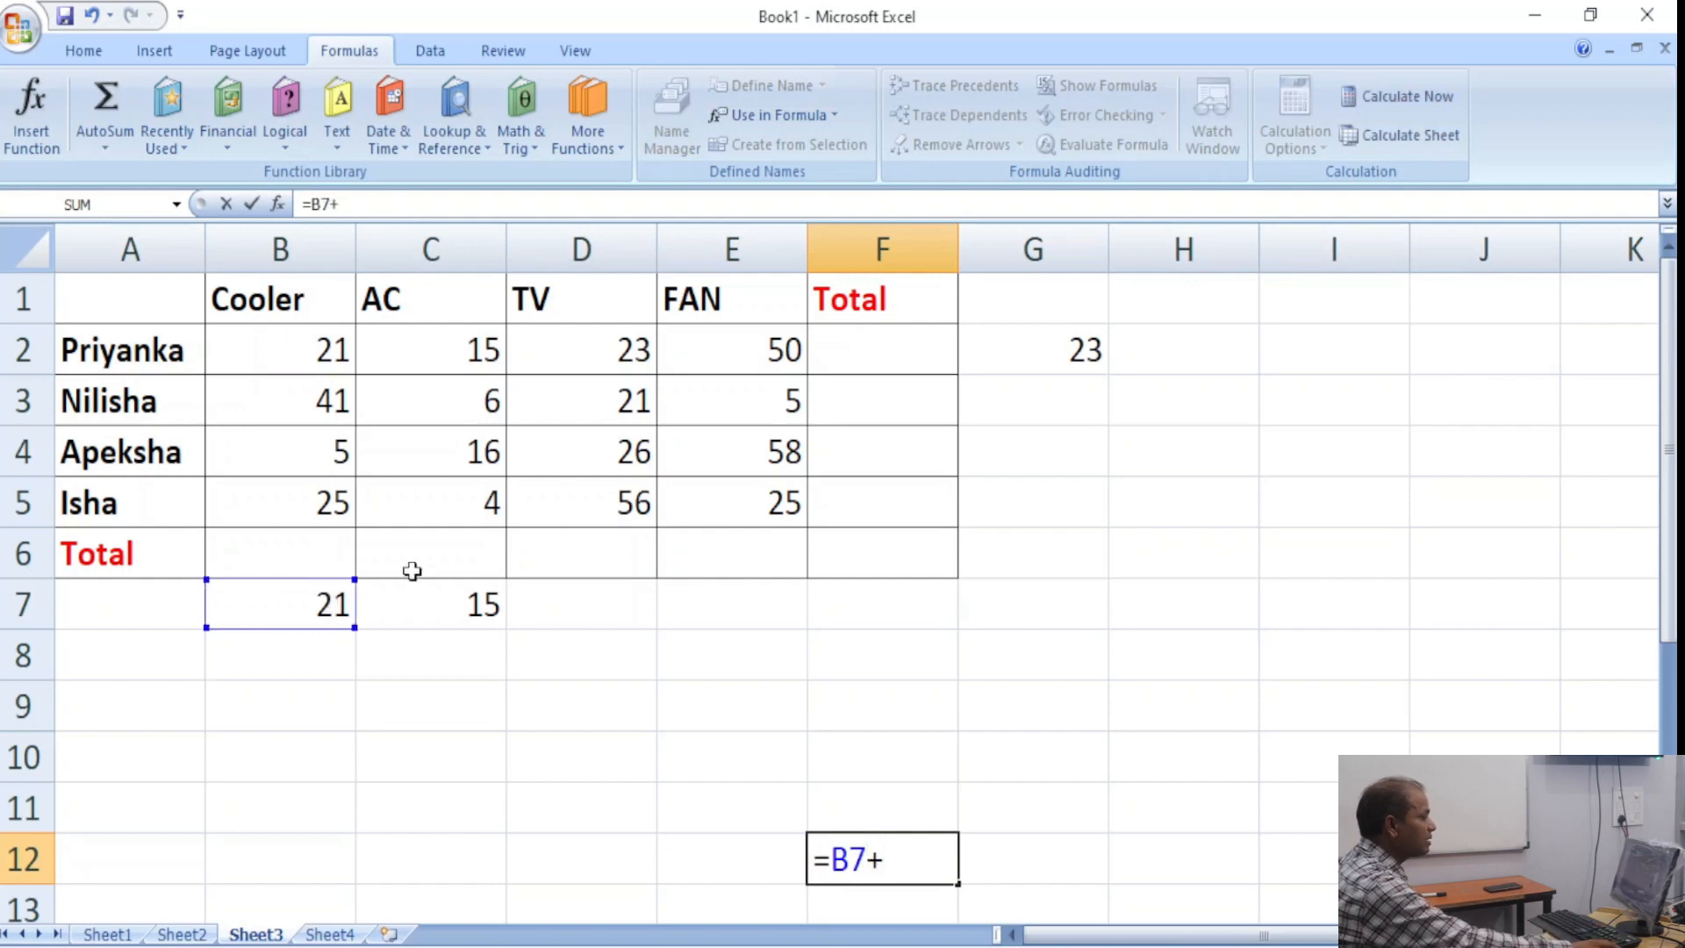
left_click(442, 590)
key("Return")
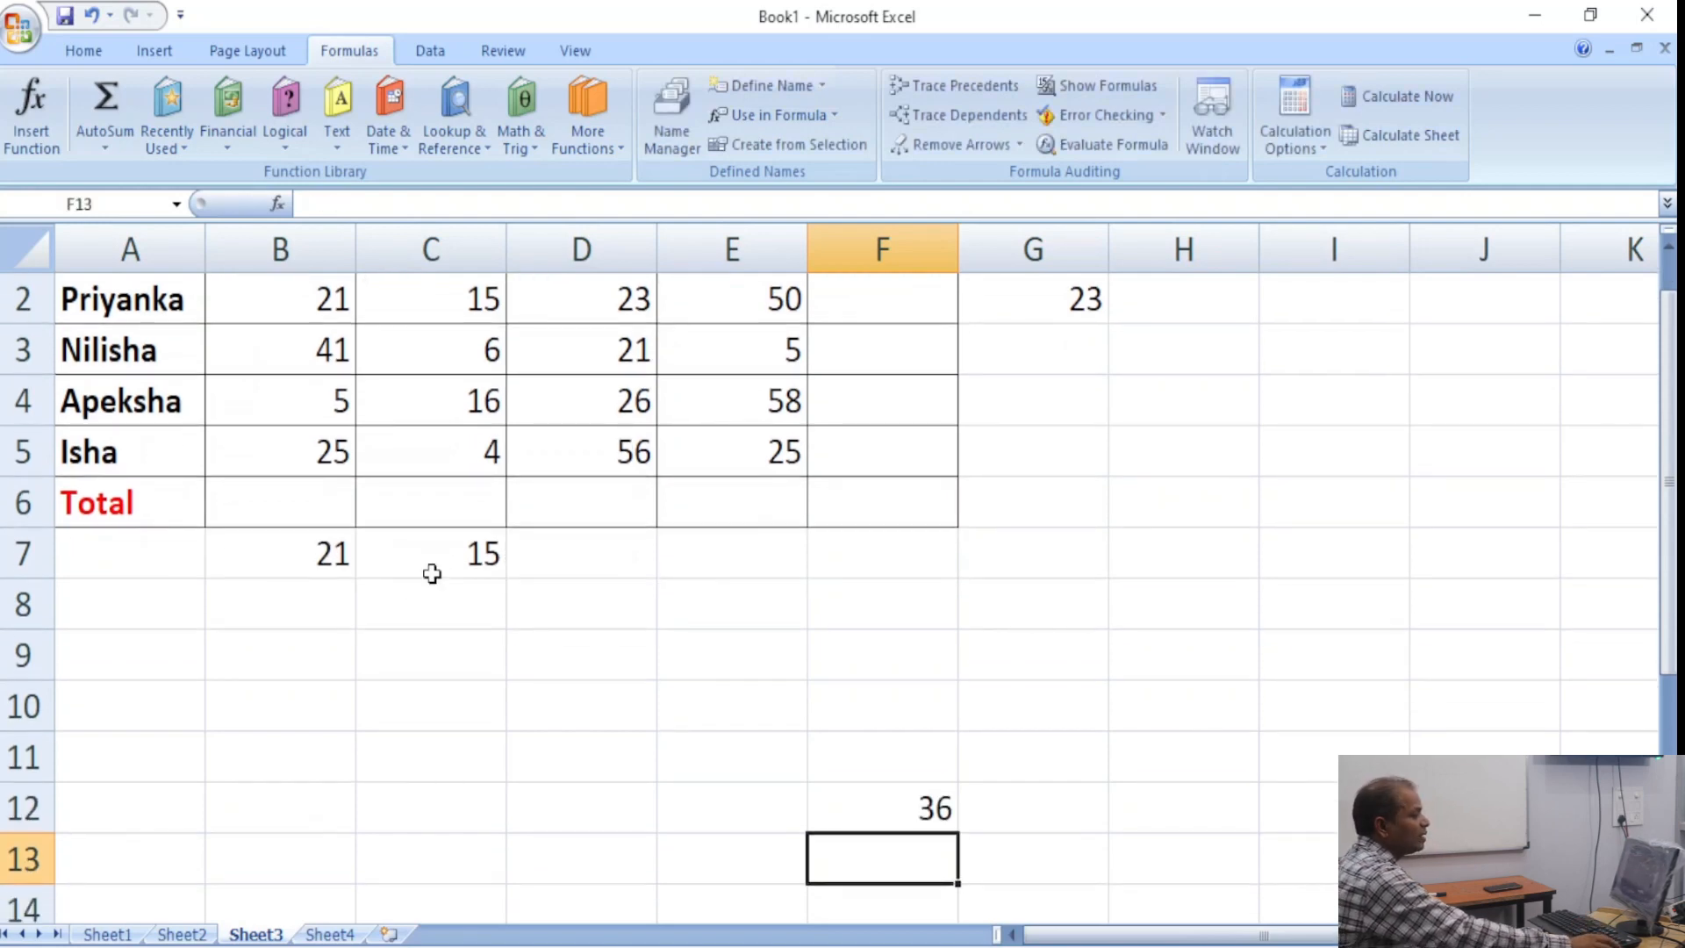
left_click(895, 803)
Enter the formula =E4+F12 in cell J8, adding the FAN value in row 4 to the F12 sum.
left_click(1534, 592)
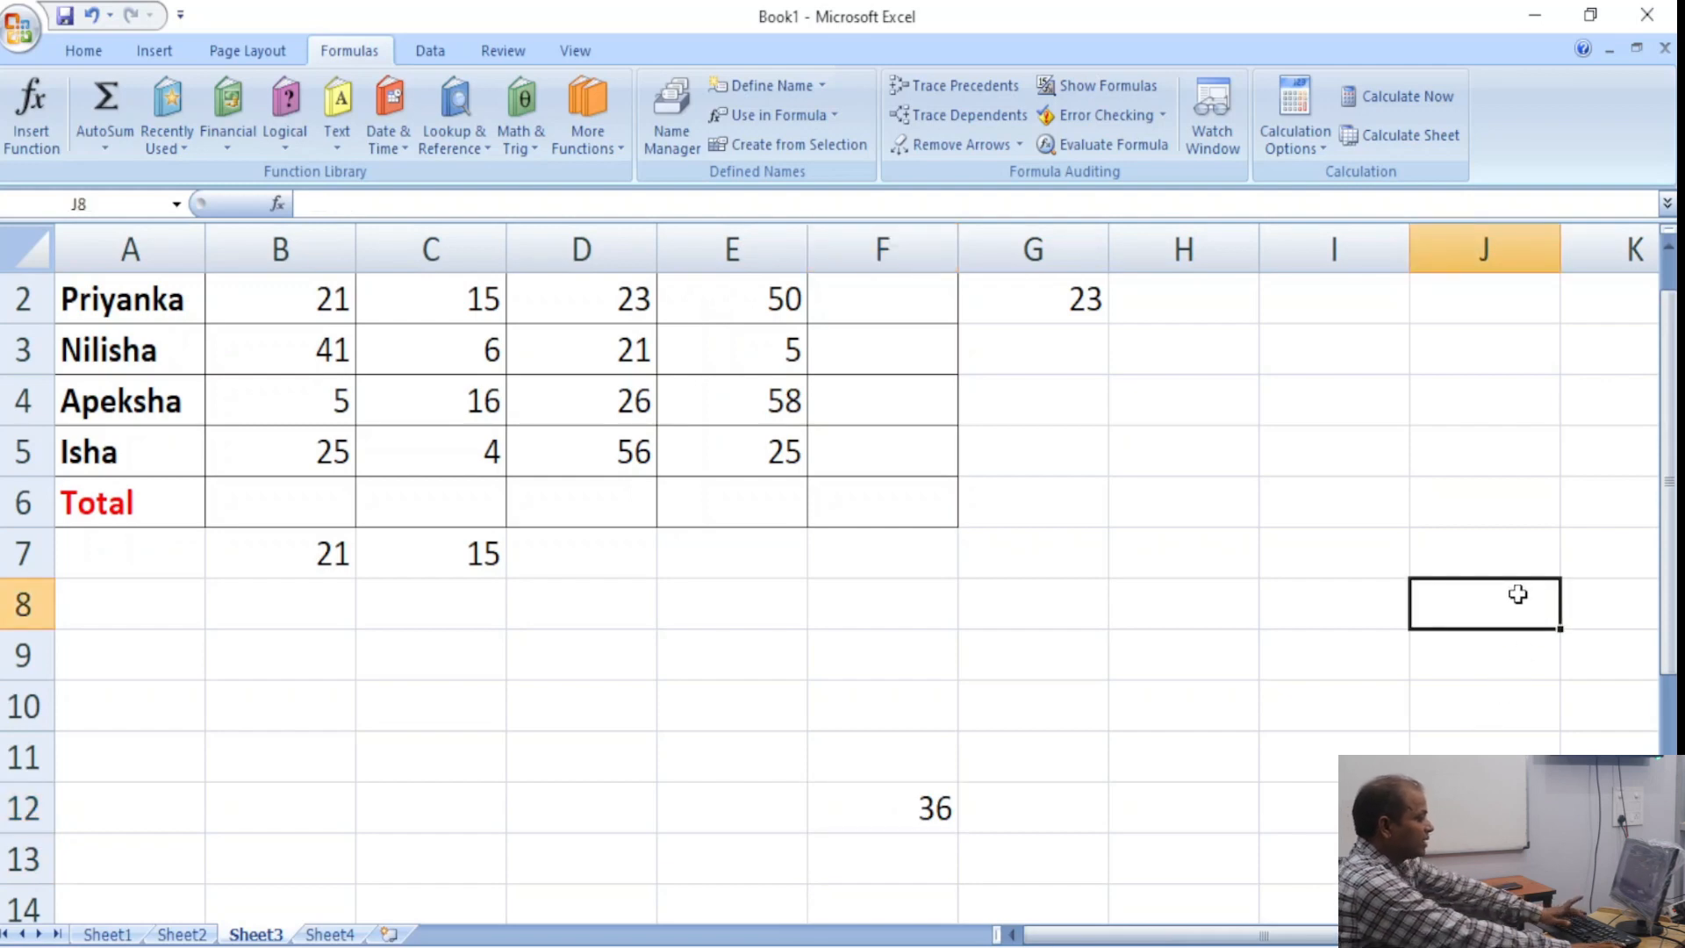
type("=")
left_click(752, 386)
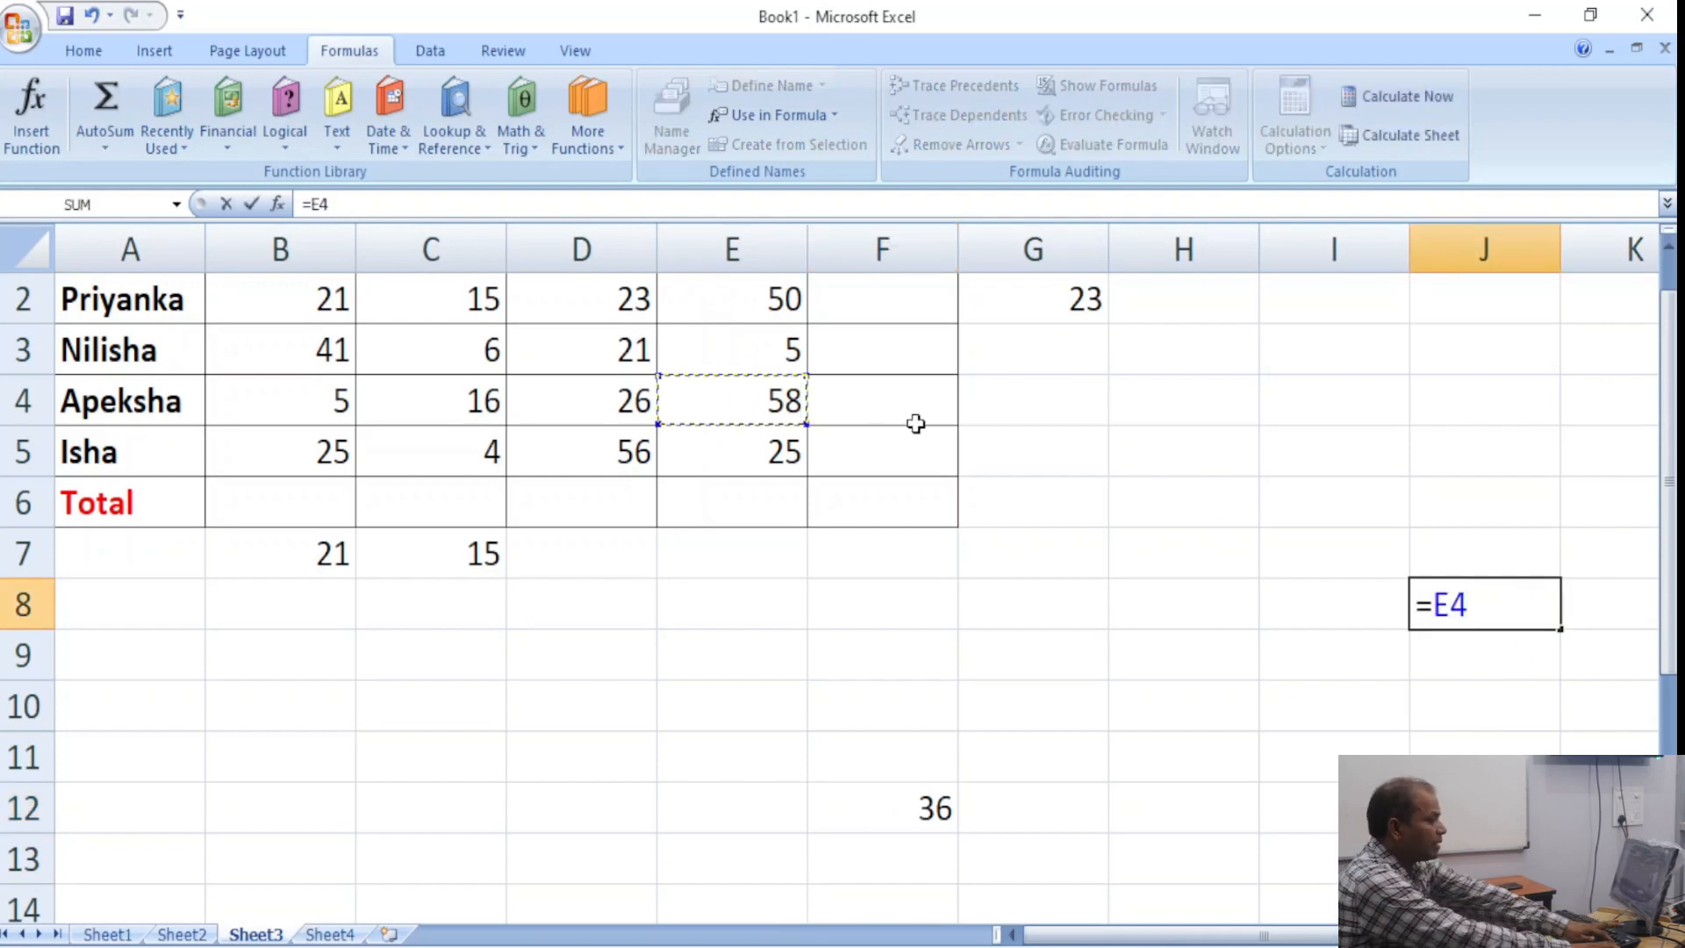
type("+")
left_click(889, 808)
key("Return")
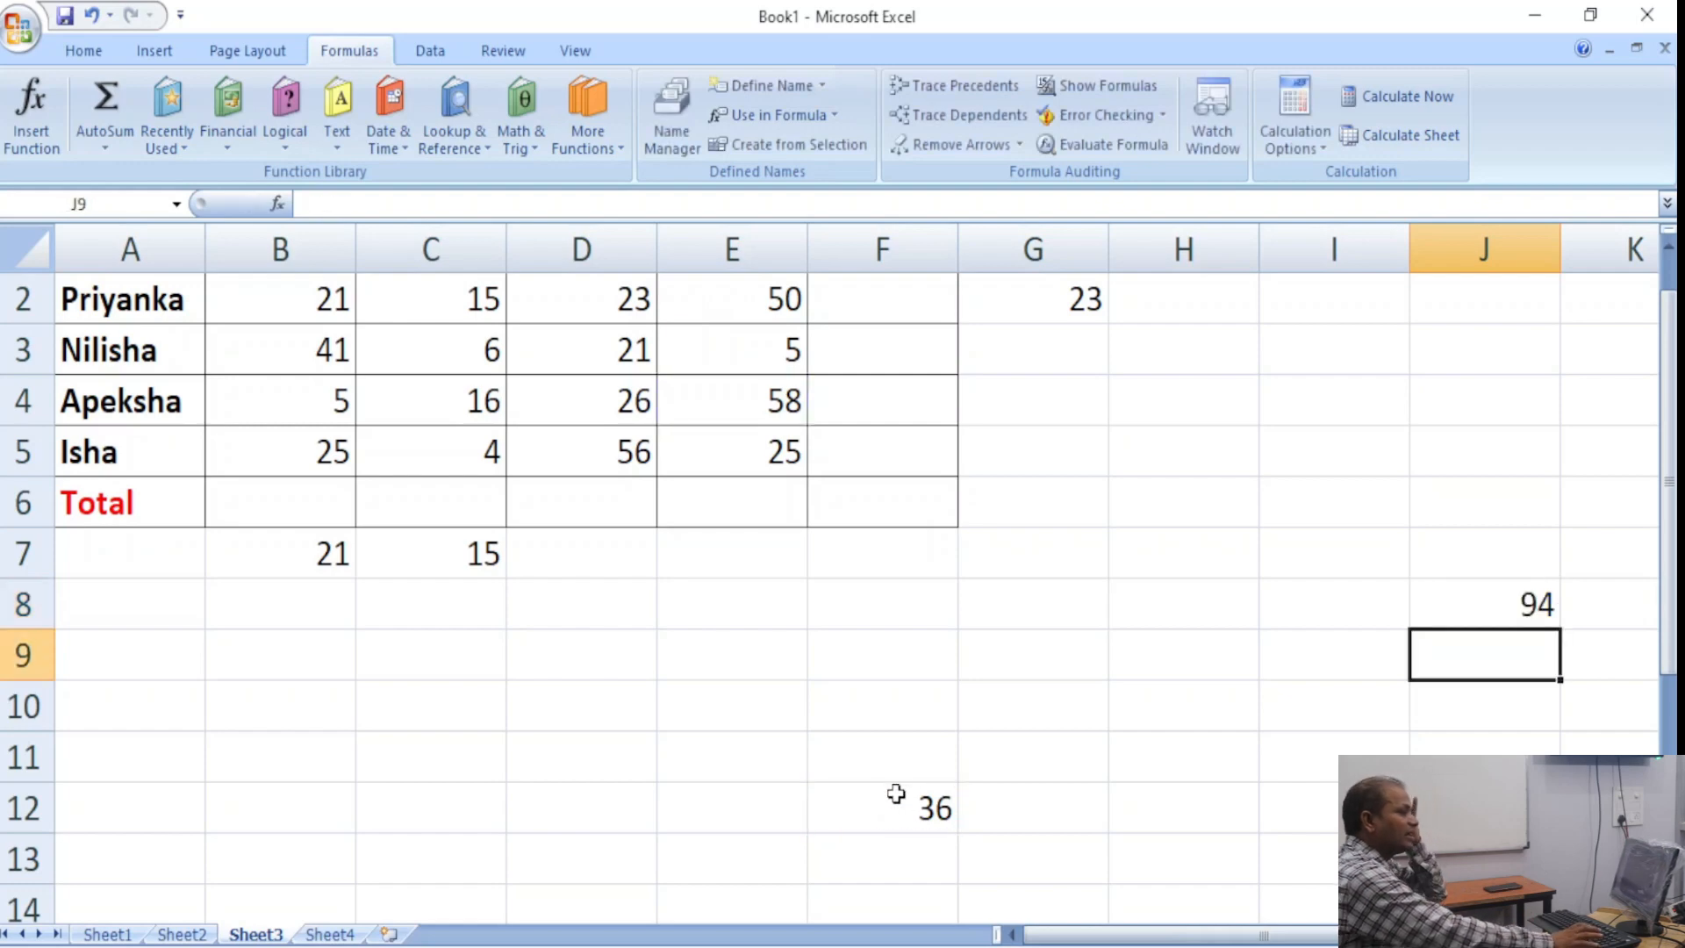
Inspect the formula in cell F12 and show its dependent and precedent trace arrows.
left_click(939, 803)
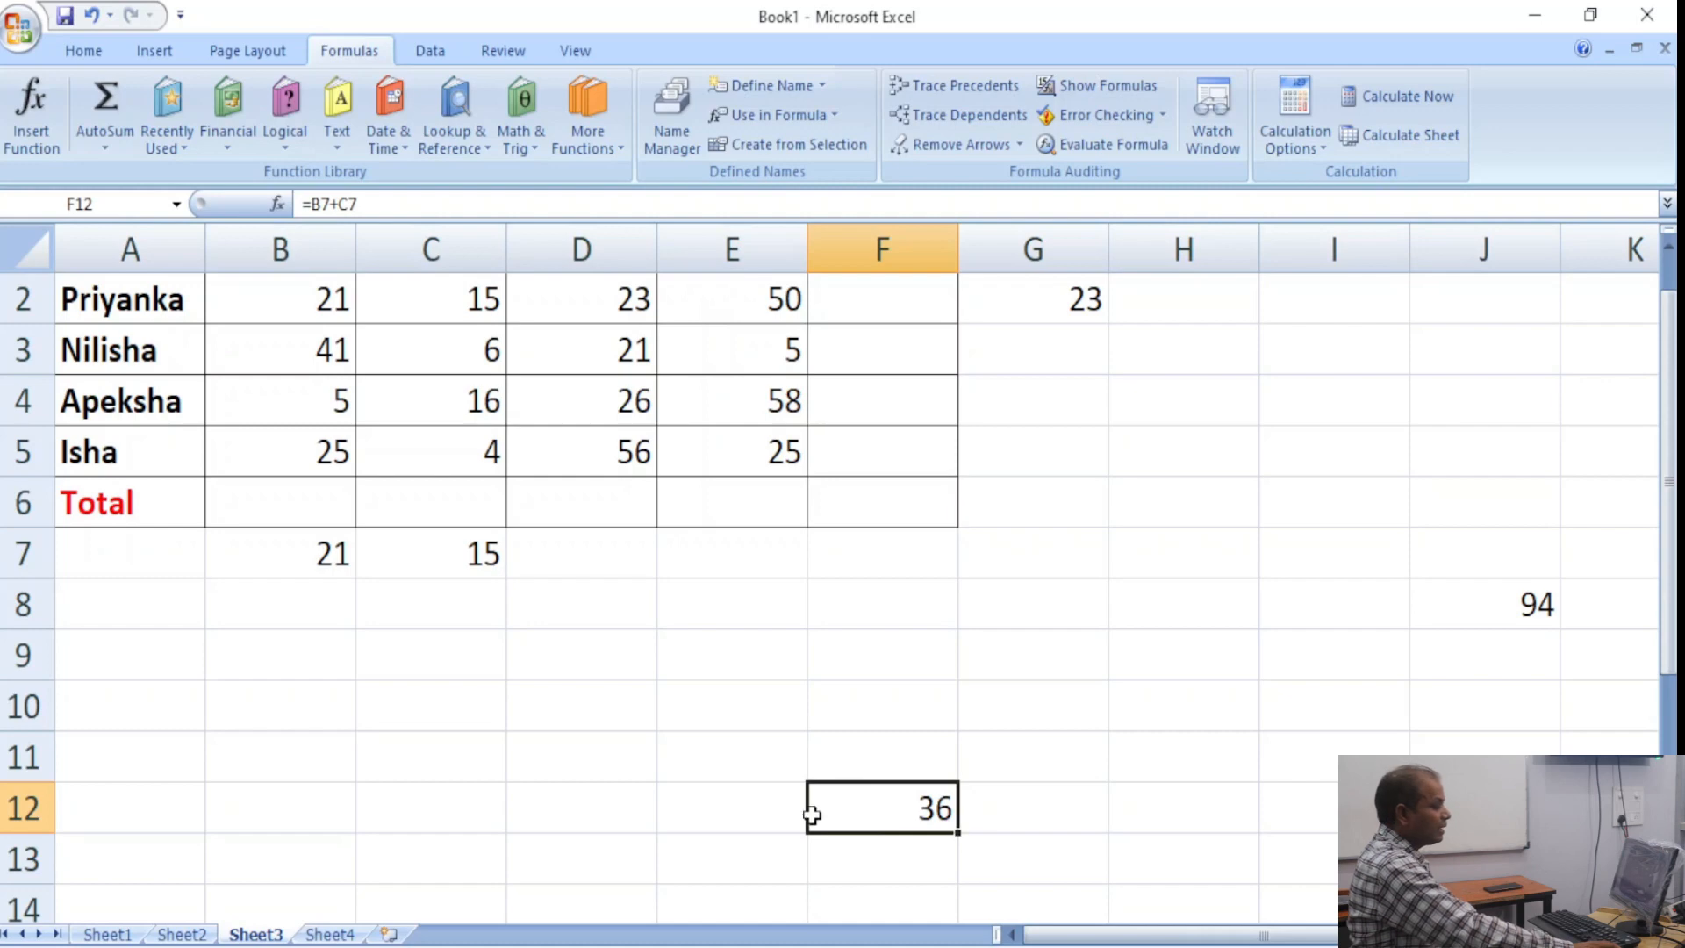
double_click(861, 809)
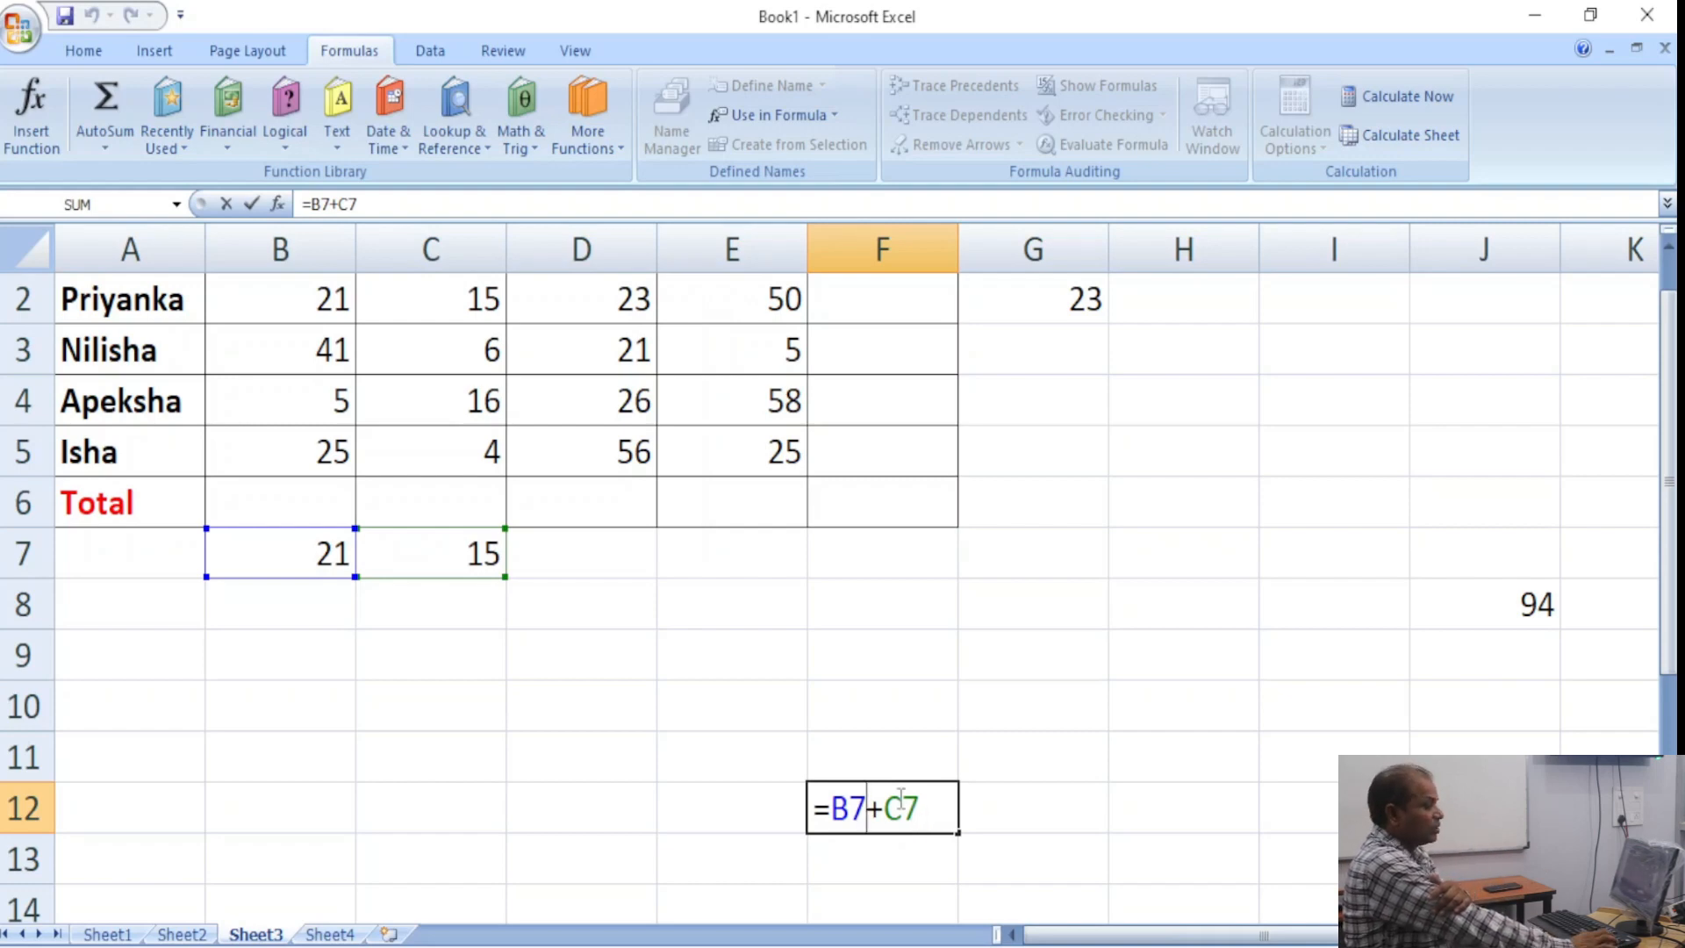
key("Return")
left_click(1066, 808)
left_click(900, 809)
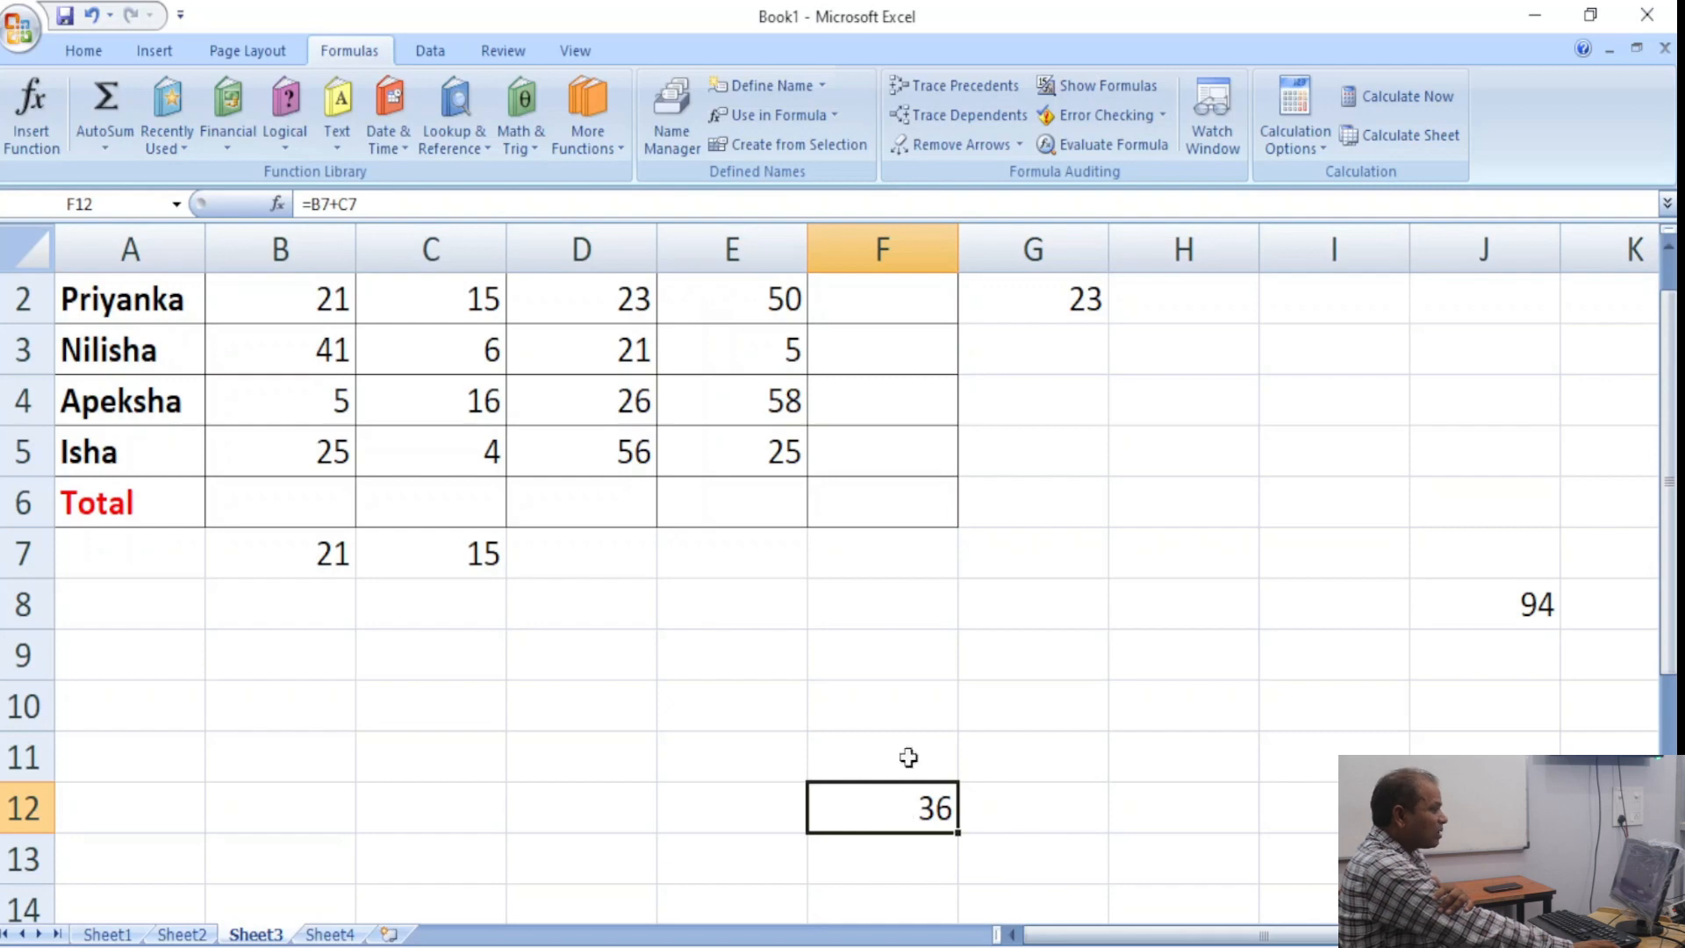
left_click(993, 113)
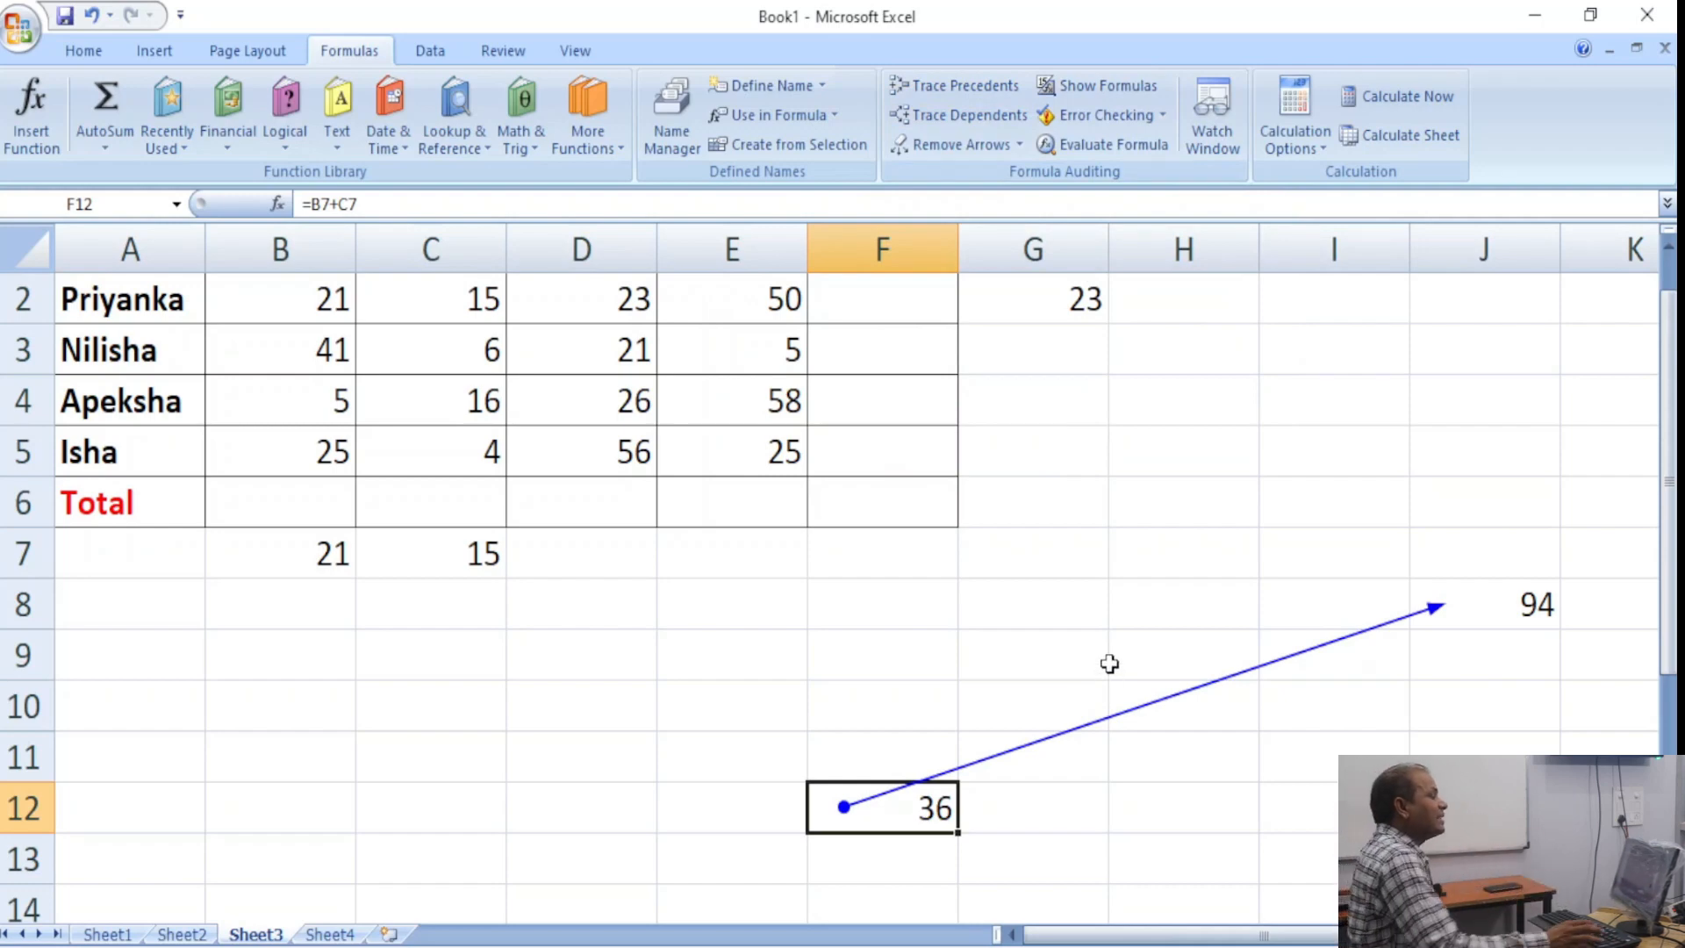
left_click(988, 89)
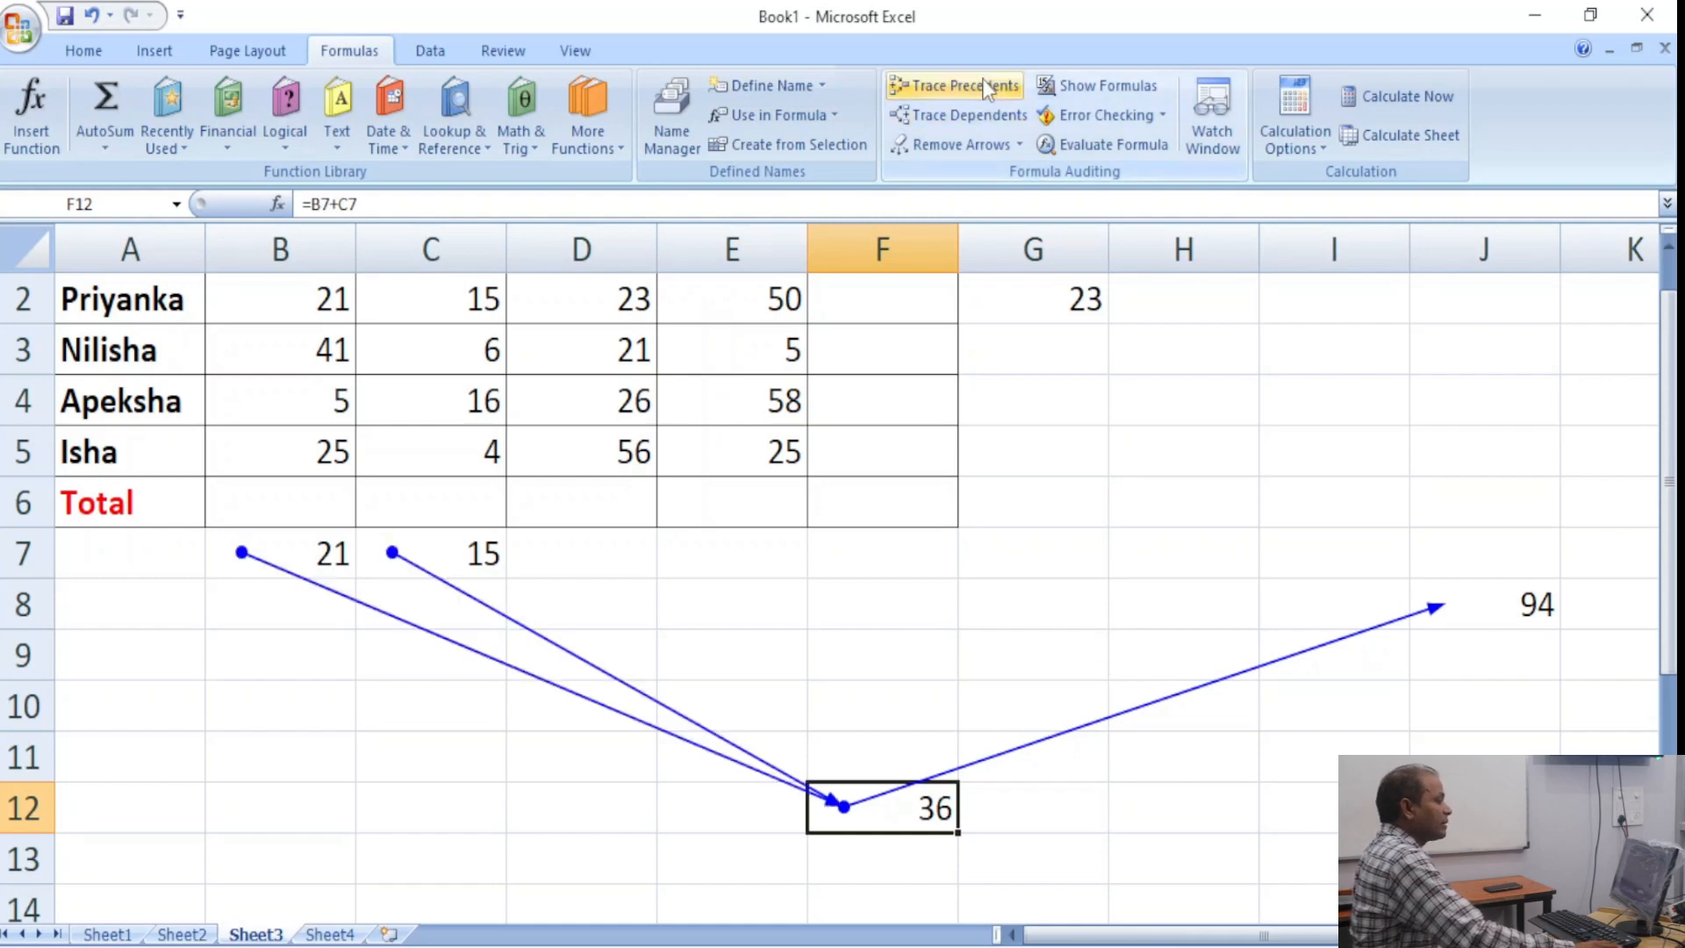
Try tracing the dependents of cell J8, and show its precedent trace arrows.
left_click(1522, 601)
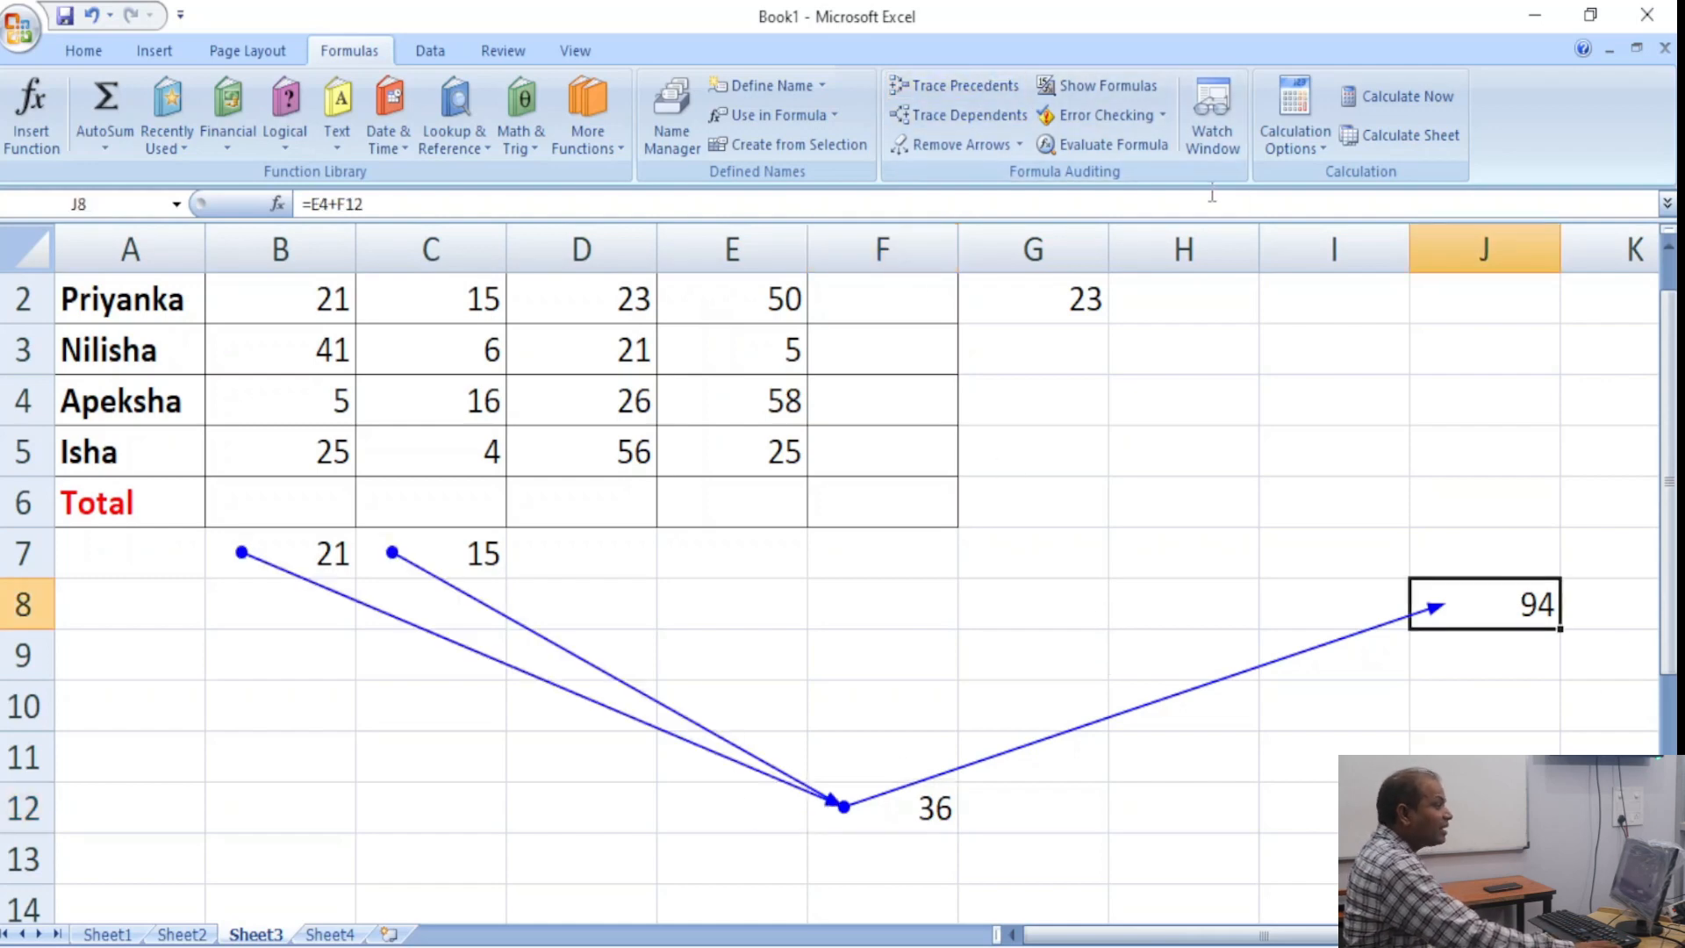
left_click(961, 115)
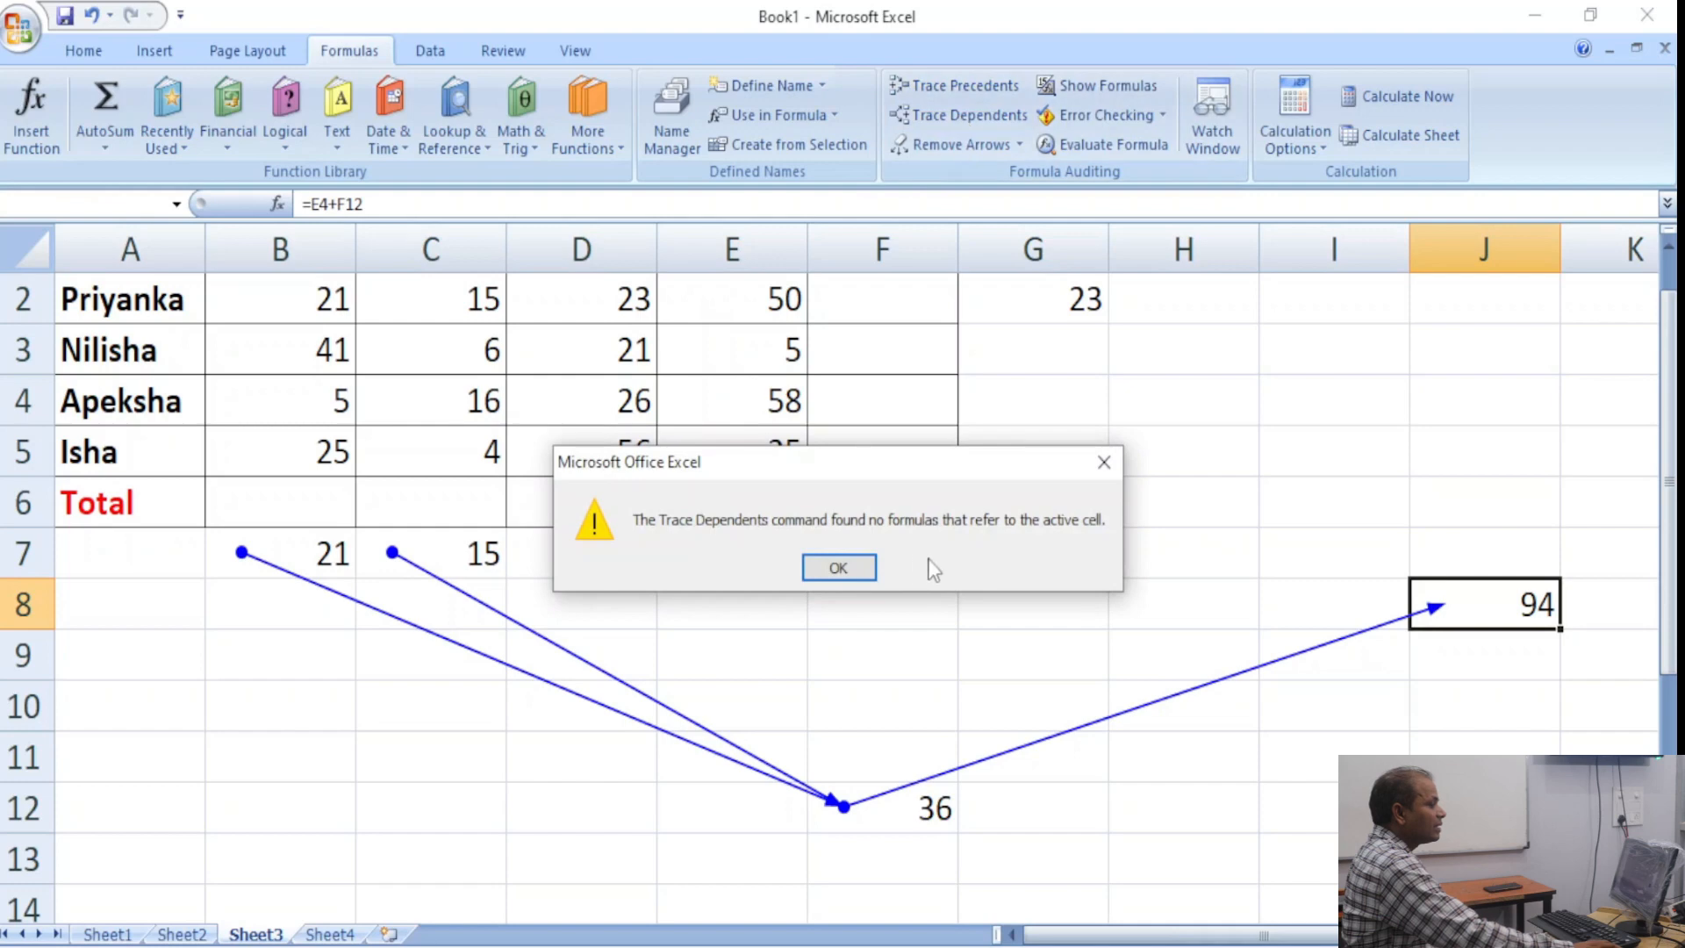
left_click(843, 568)
left_click(991, 88)
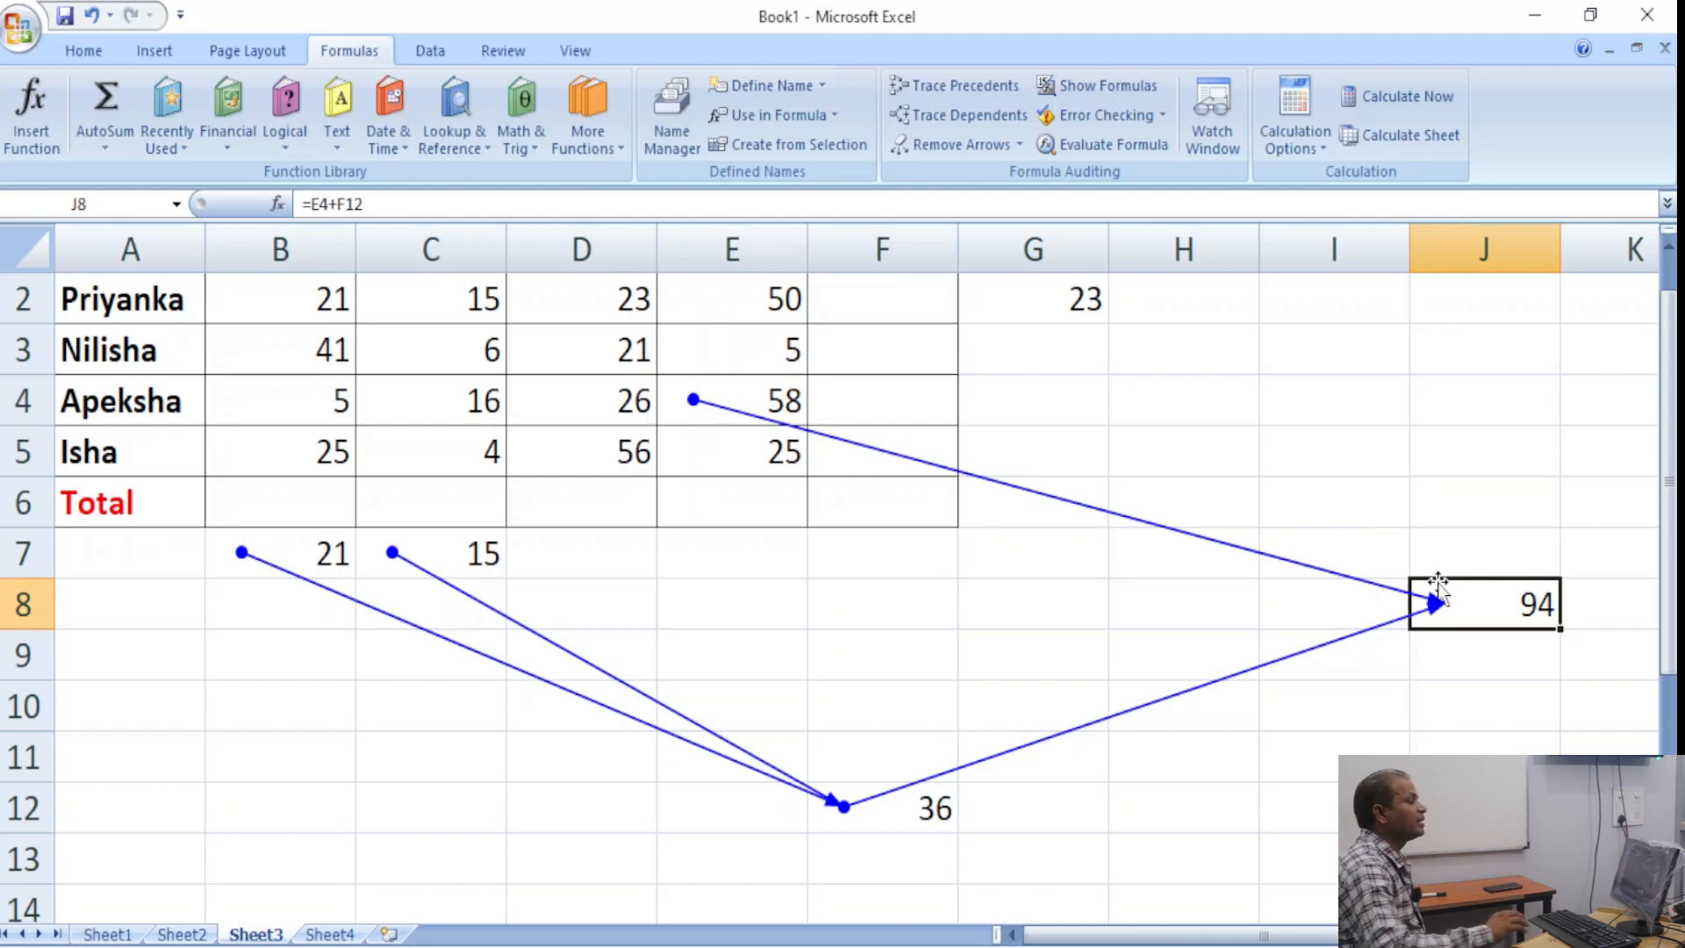
scroll(1437, 583, "up", 1)
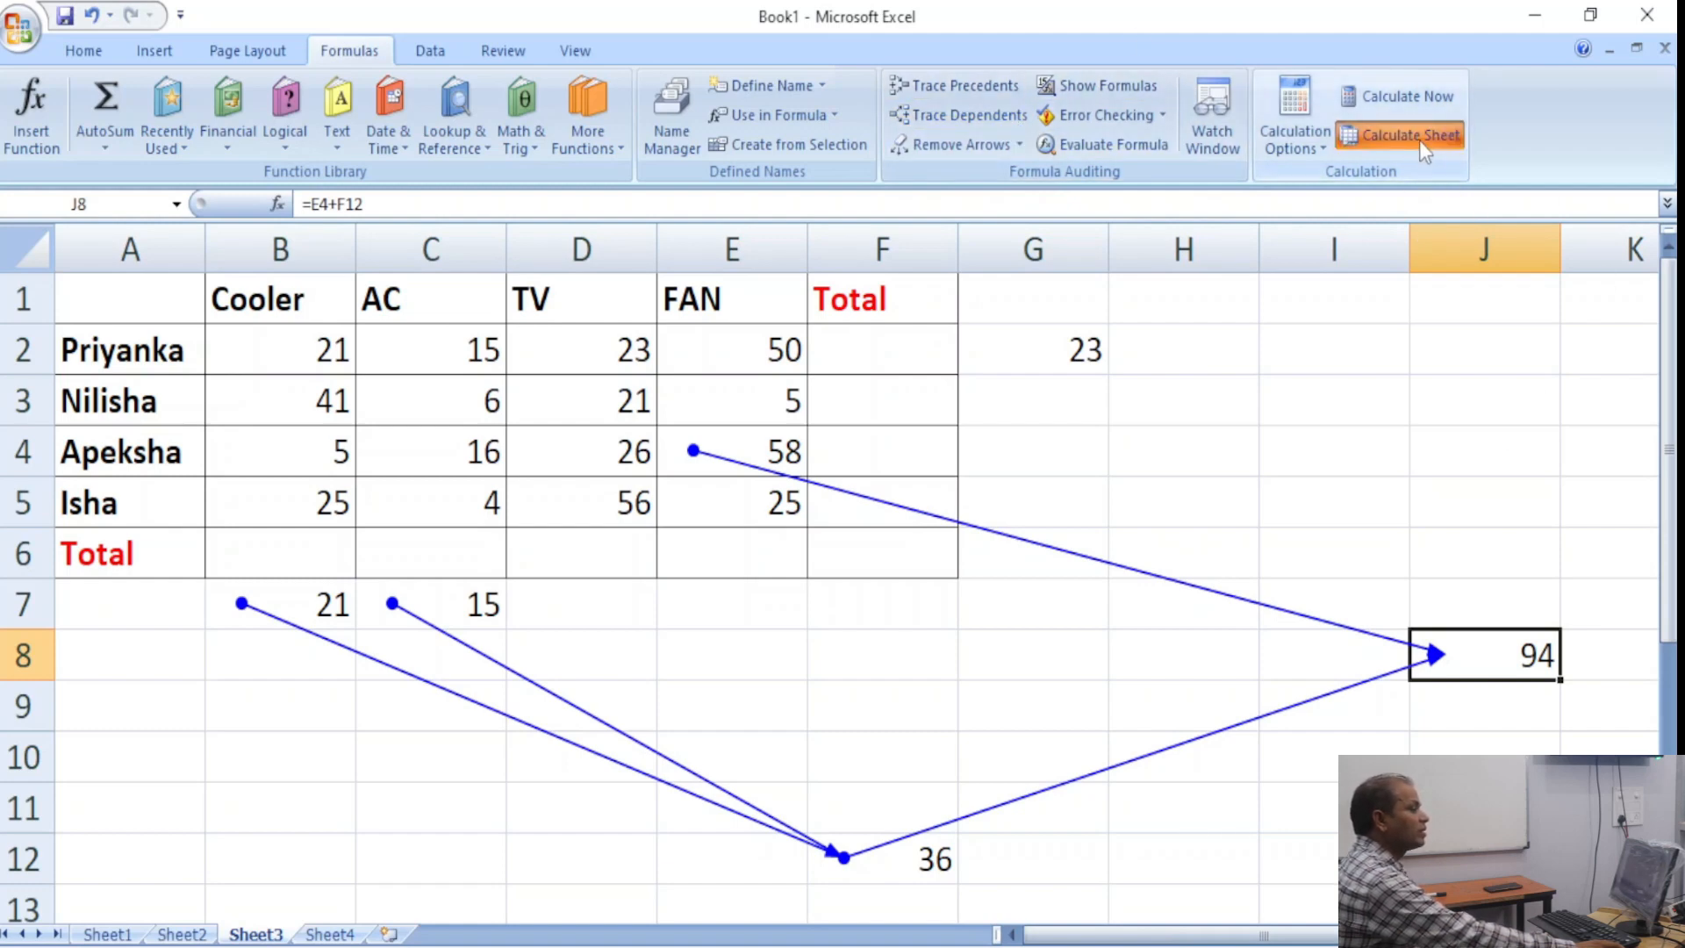
Recalculate the current sheet and the whole workbook with Calculate Sheet and Calculate Now.
left_click(1246, 491)
left_click(1010, 427)
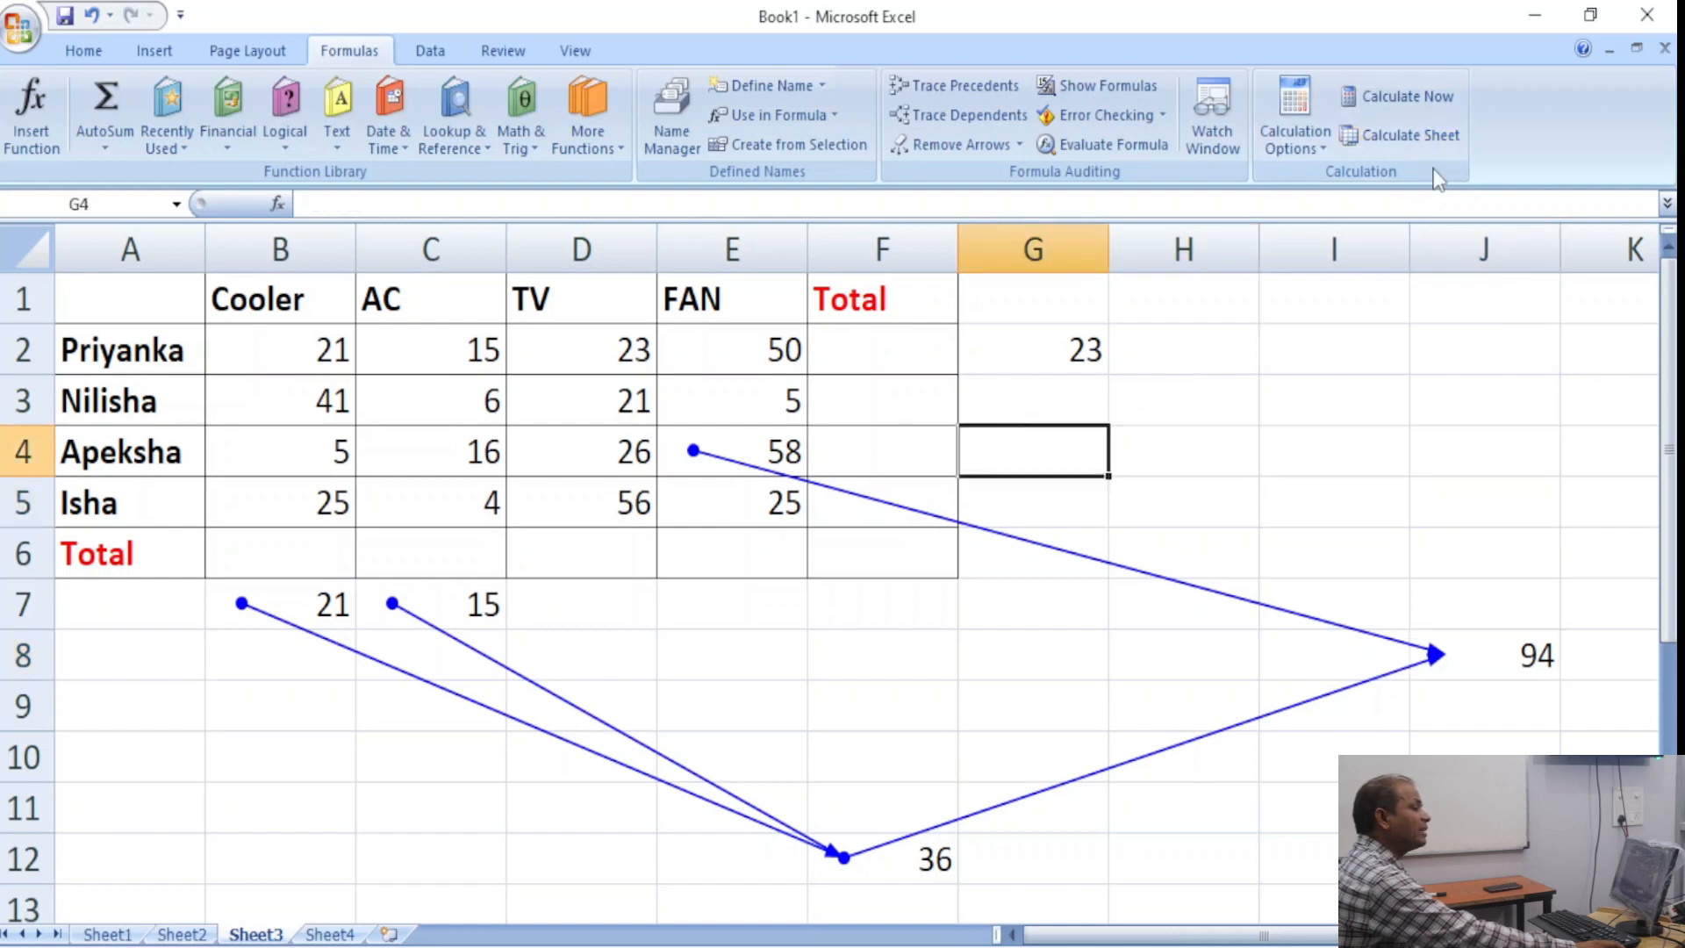
left_click(1434, 144)
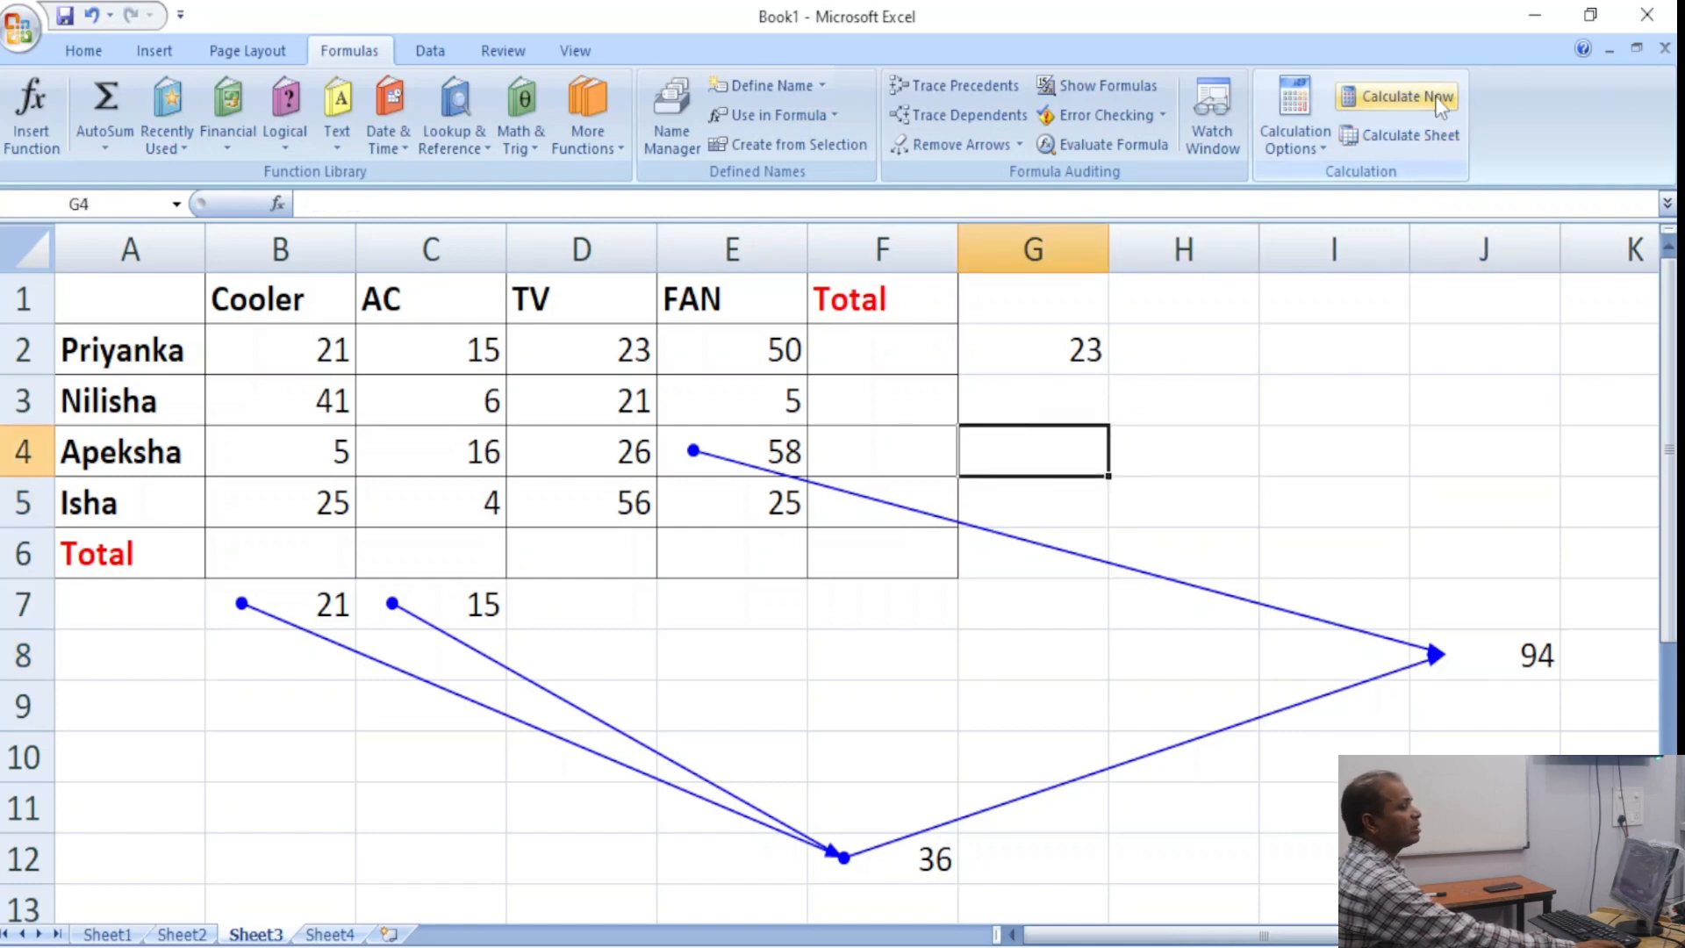
left_click(1431, 90)
left_click(1430, 90)
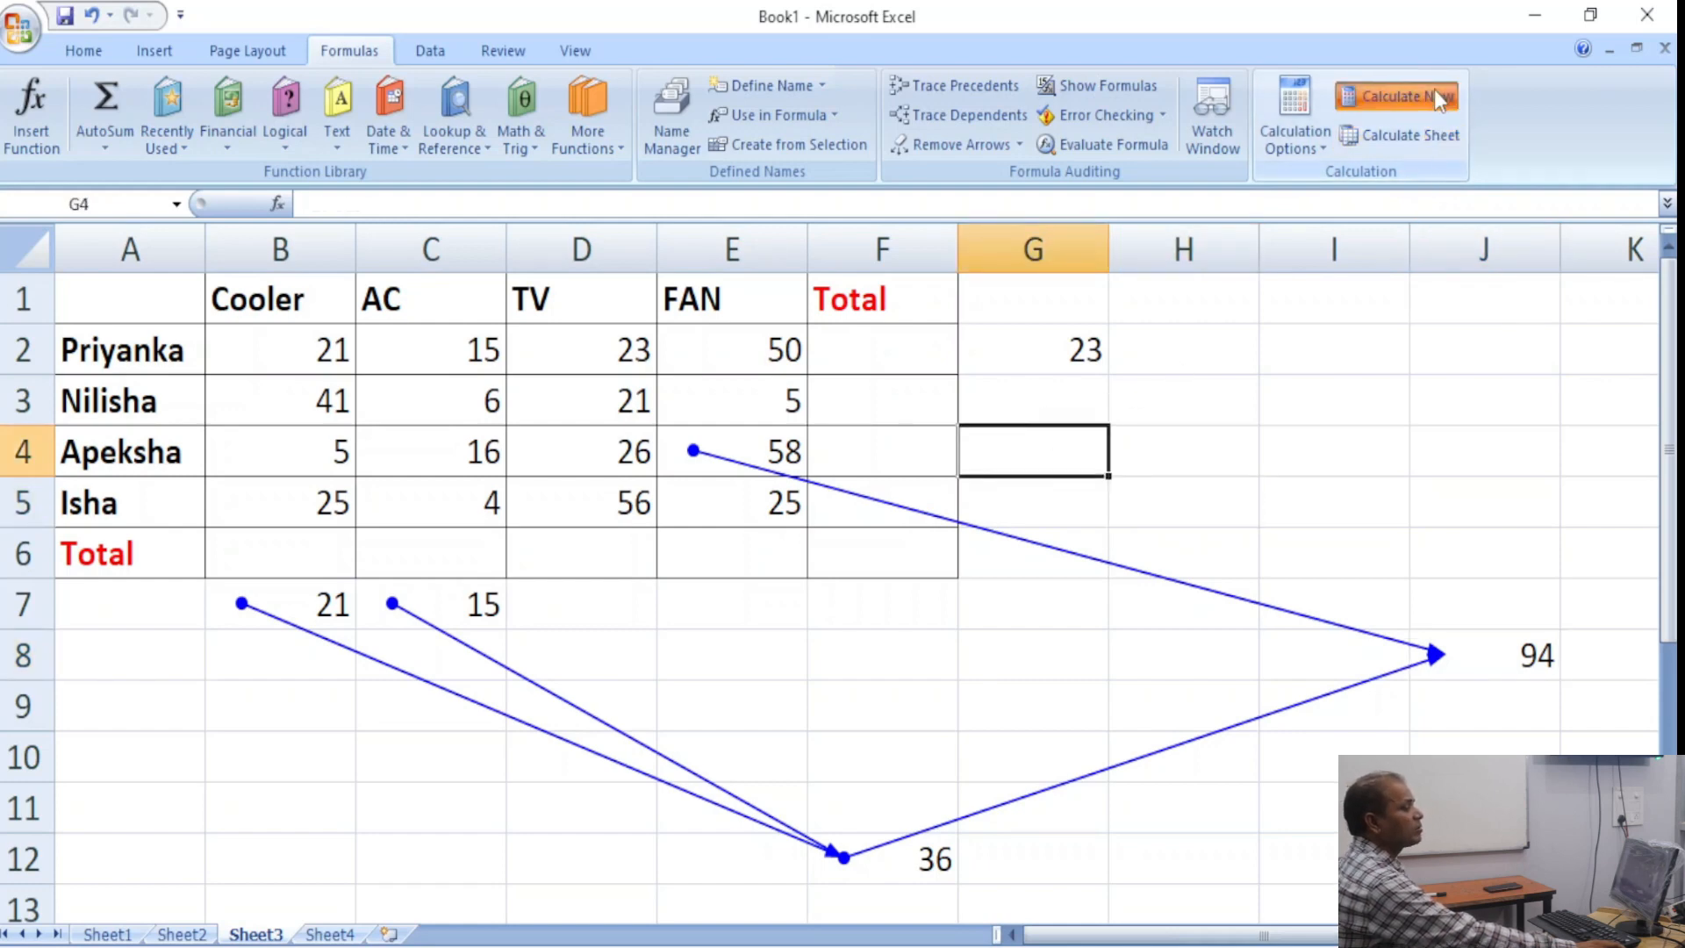
Set the workbook's calculation option to Manual.
left_click(1320, 155)
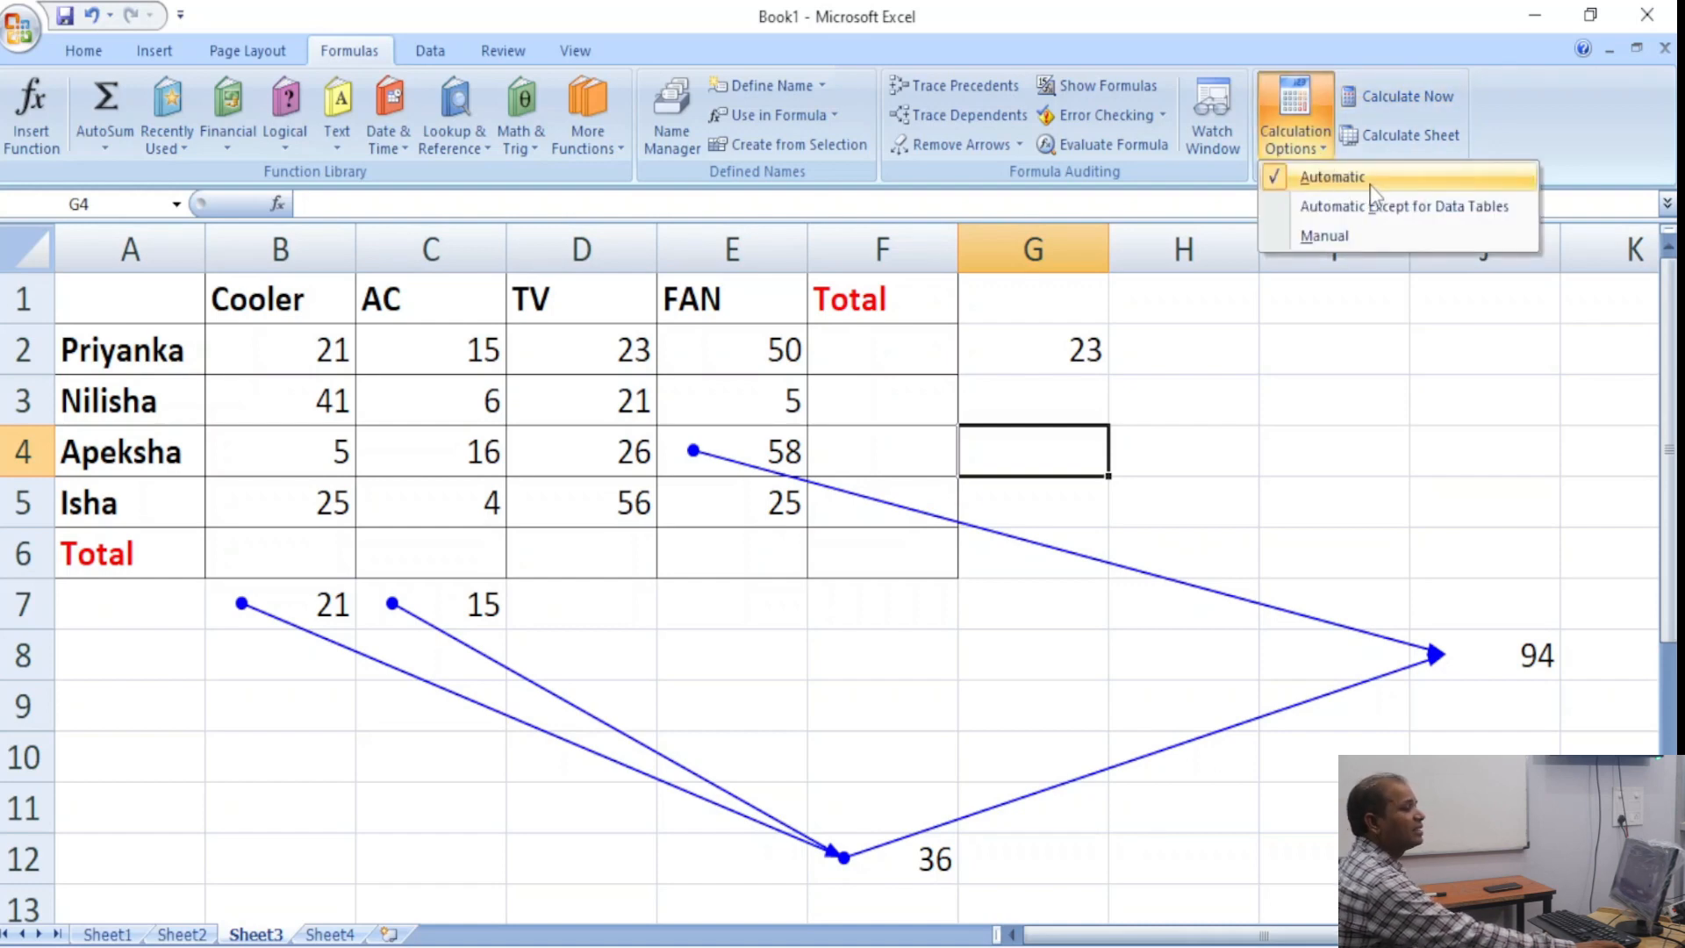
left_click(1355, 230)
left_click(1354, 430)
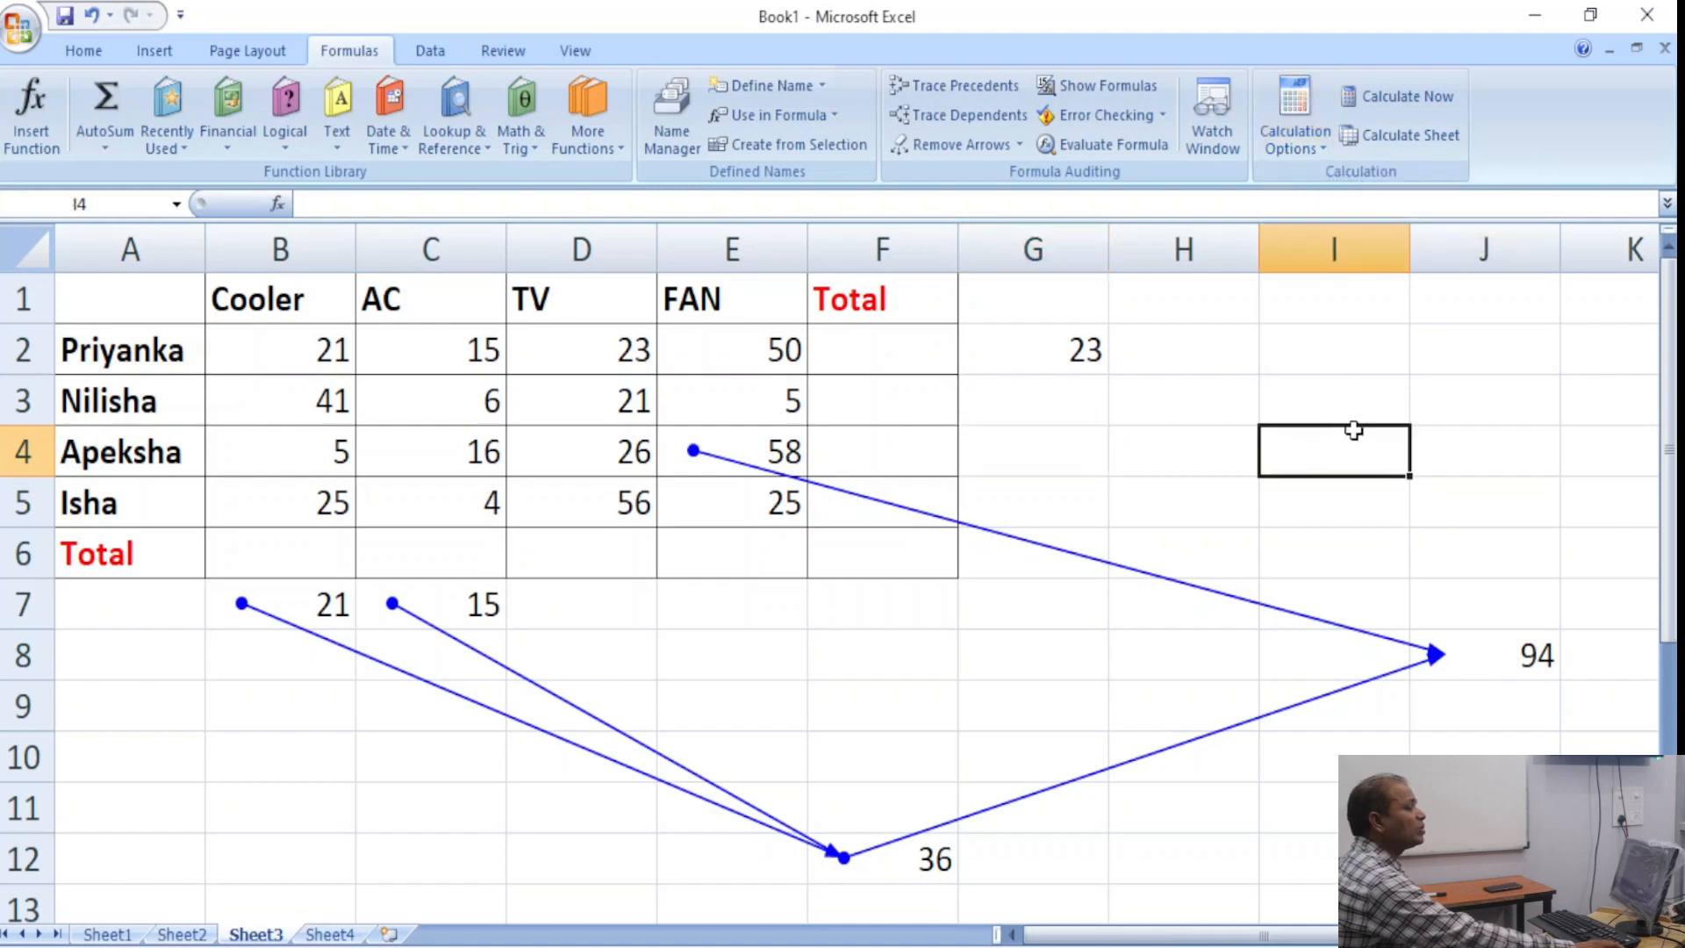
Enter the formula =25+5 in cell I2 to test the calculation mode.
left_click(1365, 363)
type("=")
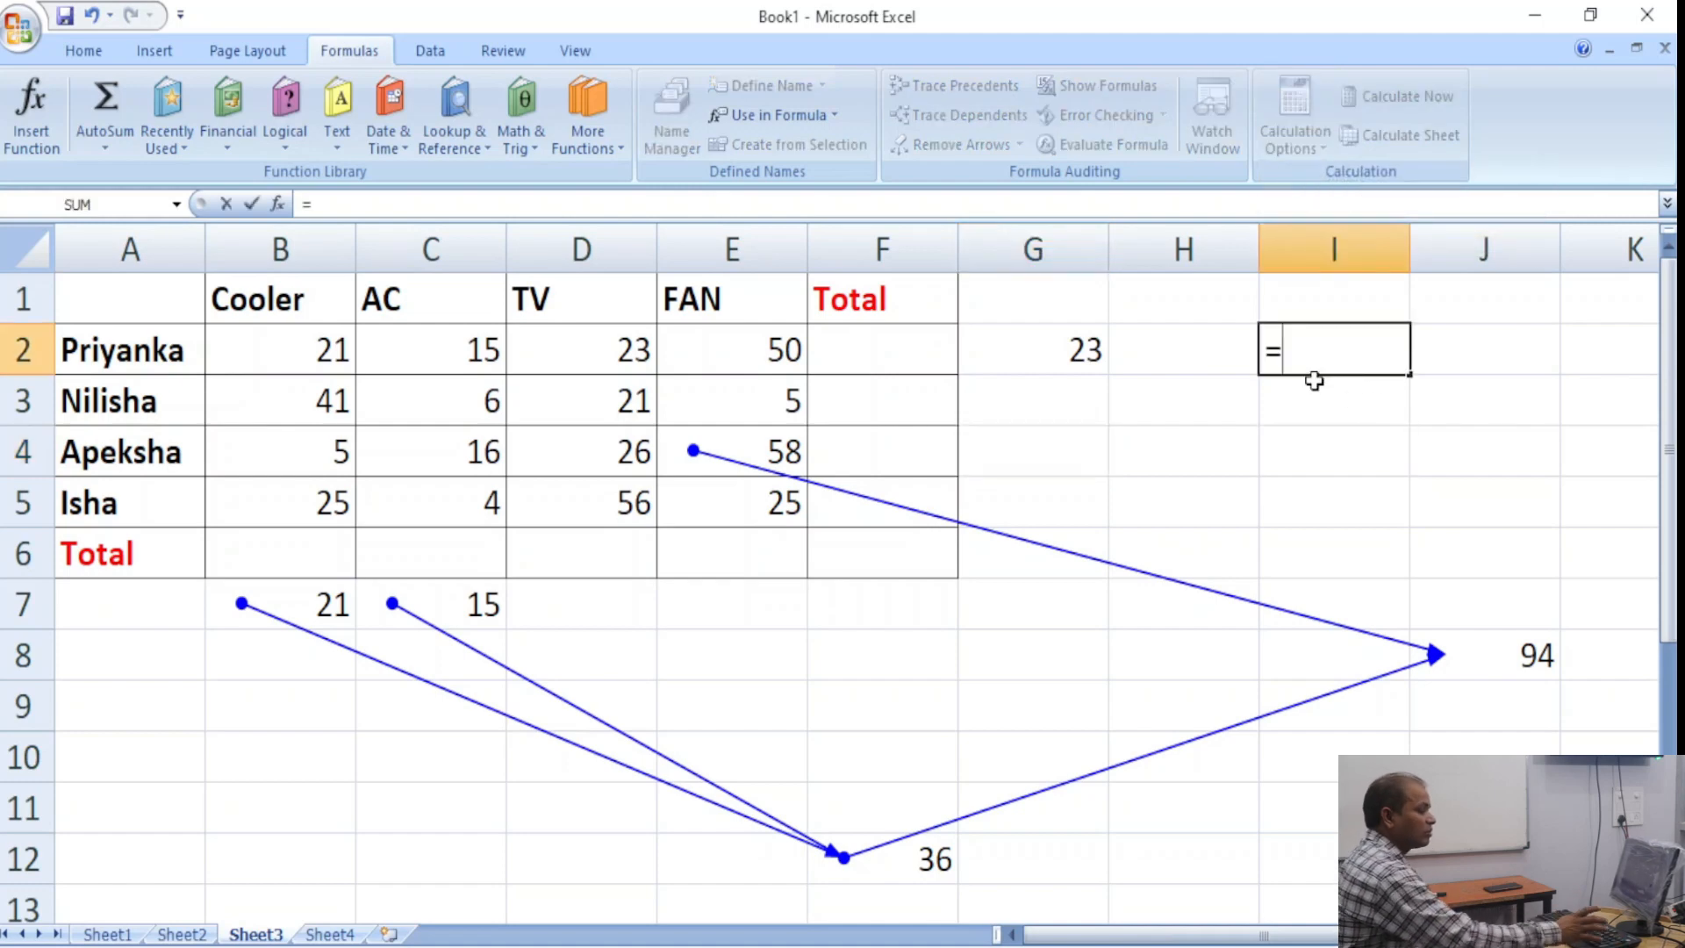
type("25+")
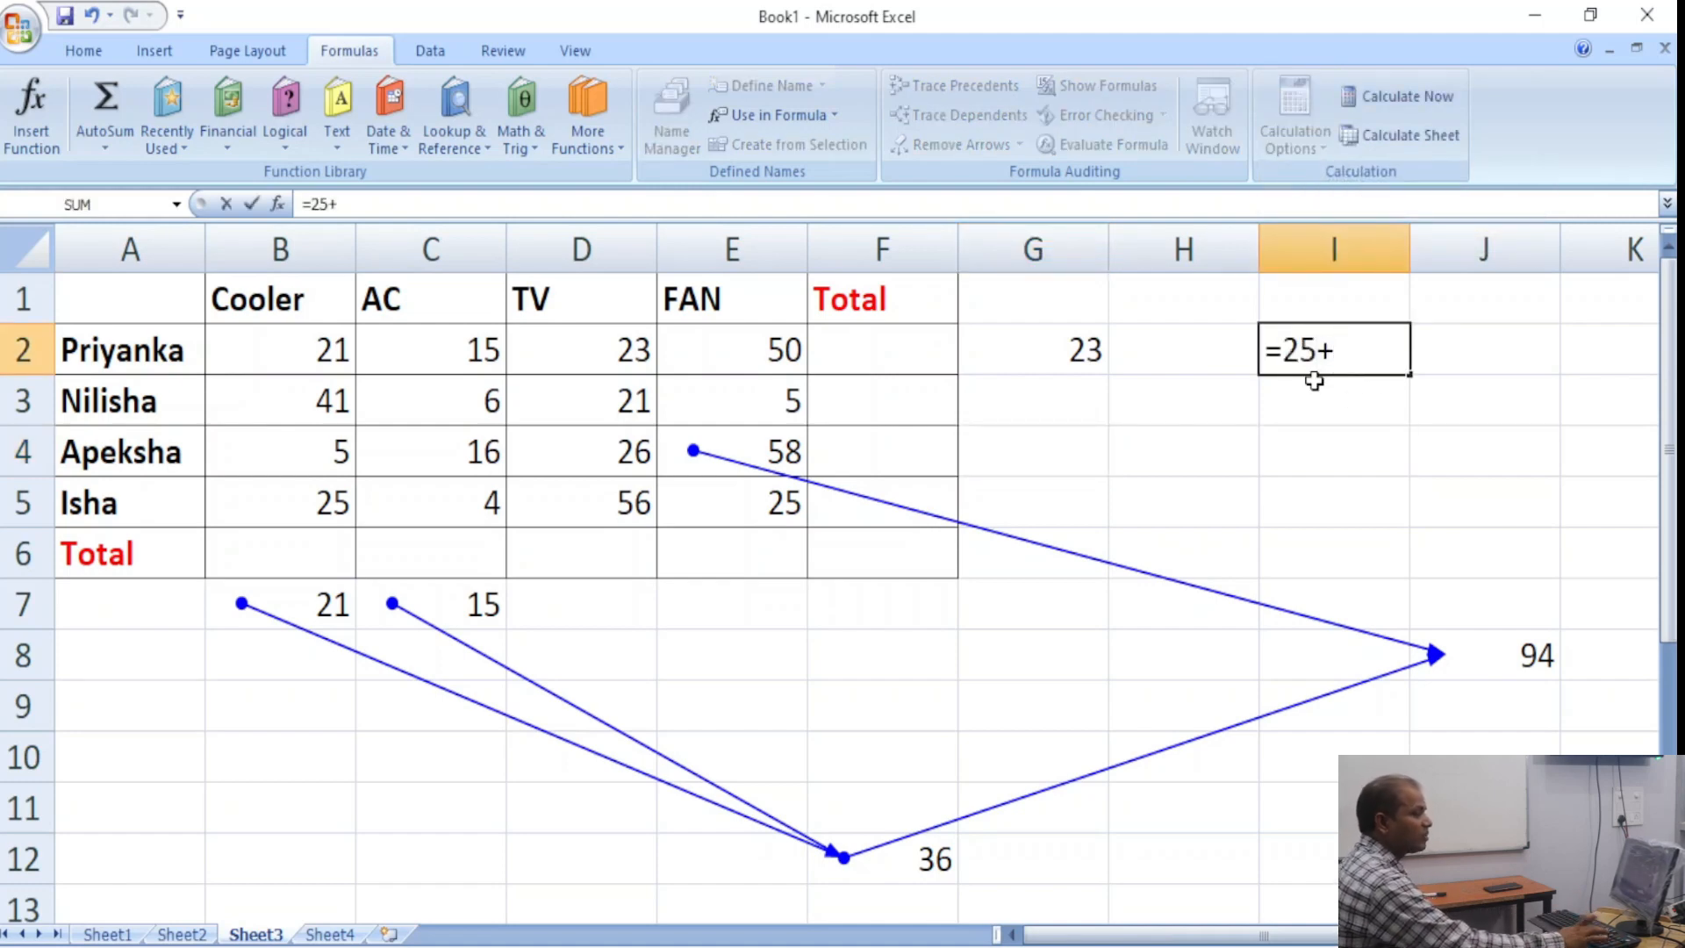
type("5")
key("Return")
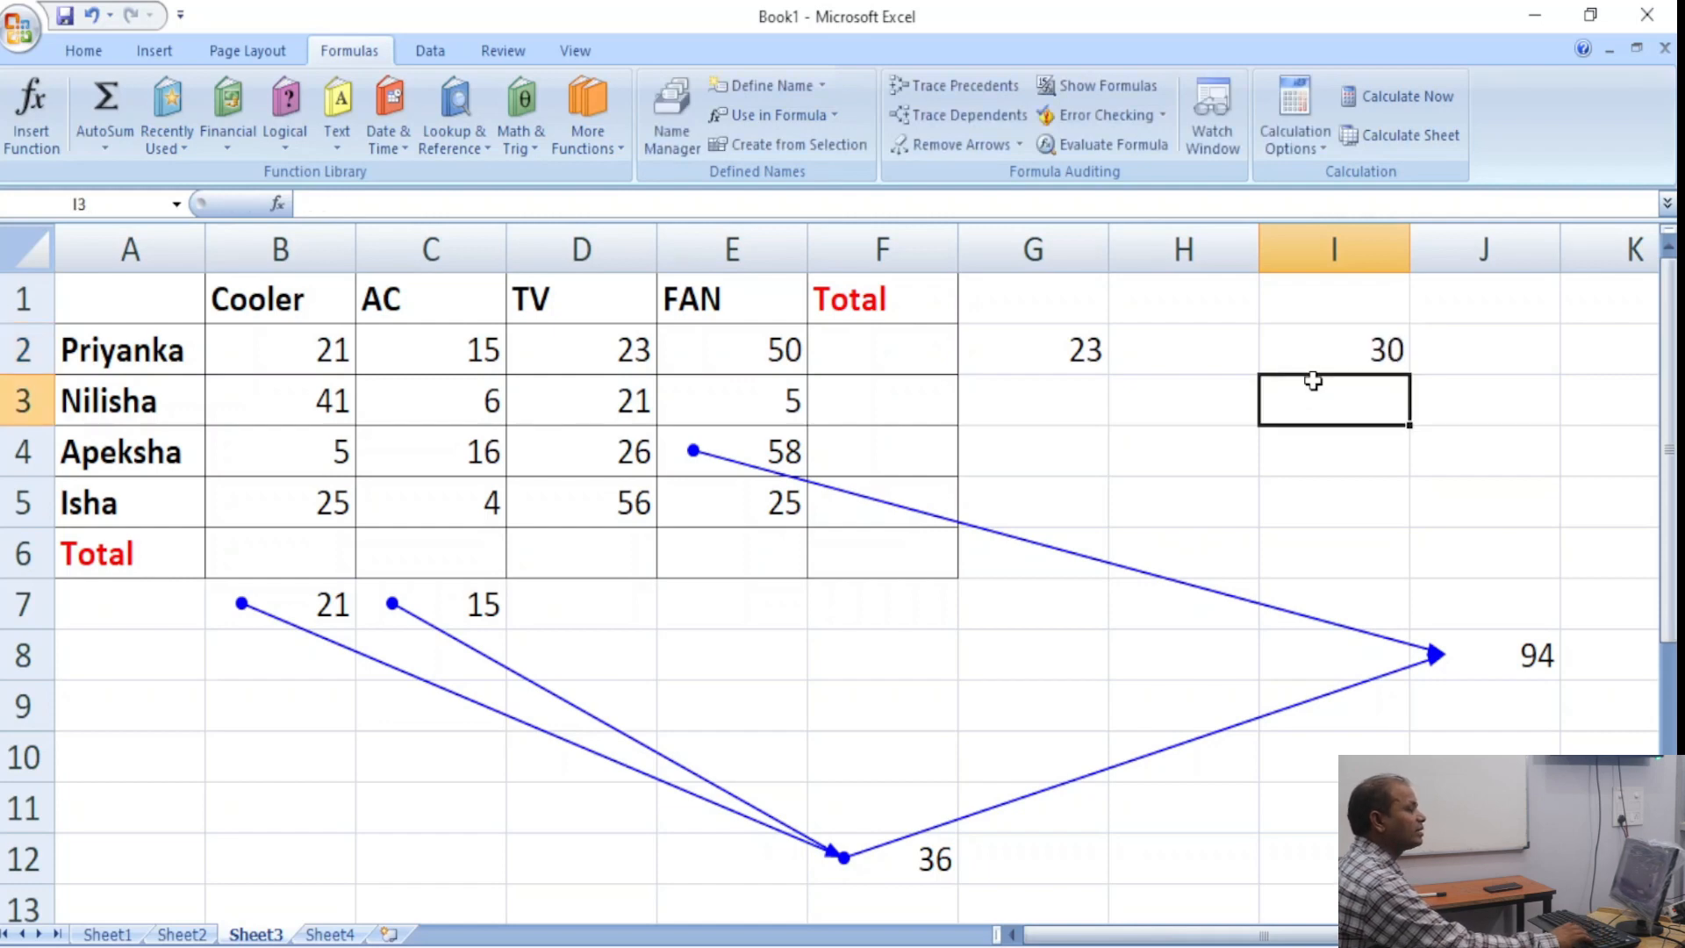
key("Up")
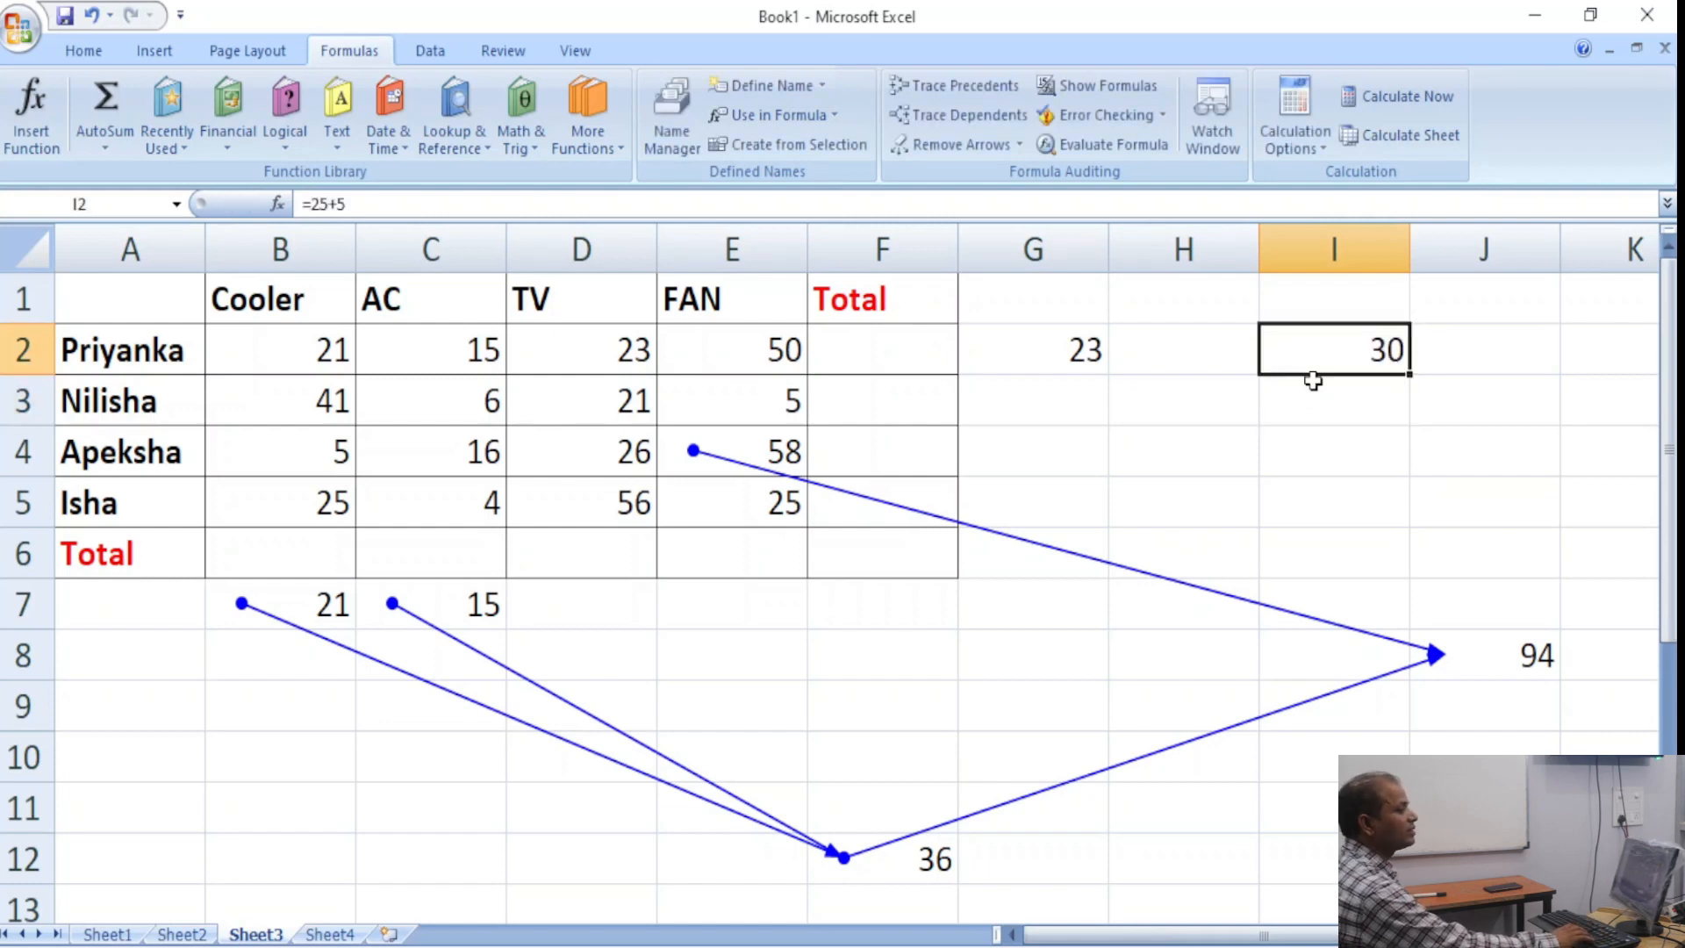
key("Right")
key("Down")
key("Left")
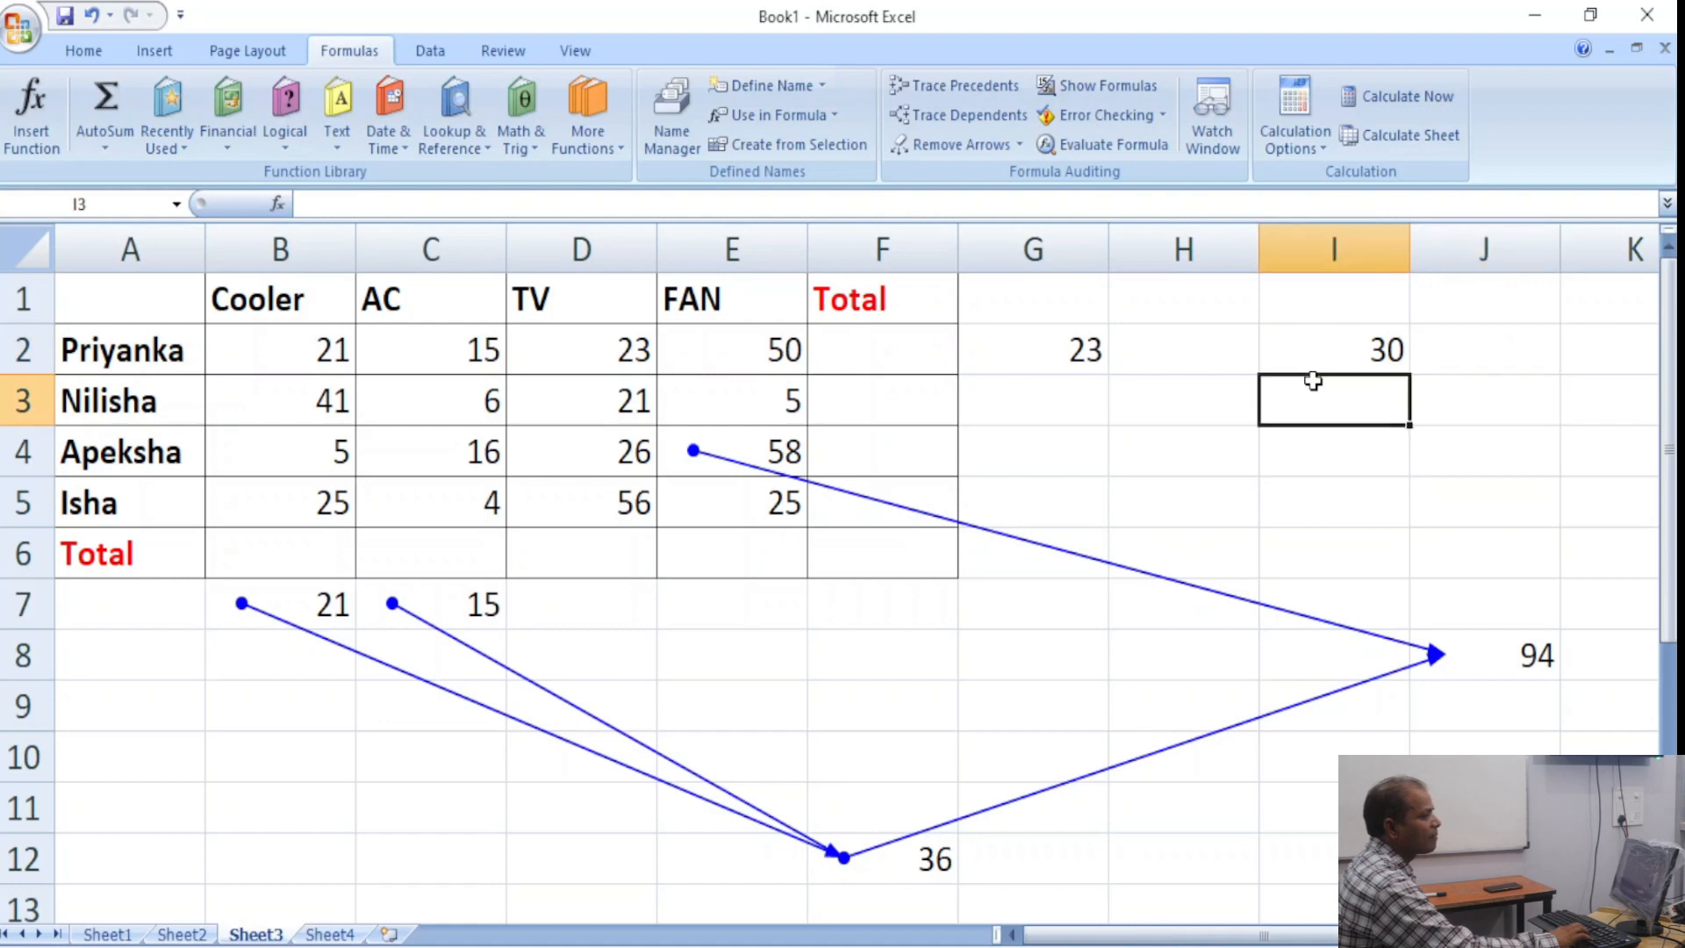
Change the formula in cell I2 to =25+5+1.
key("Up")
key("F2")
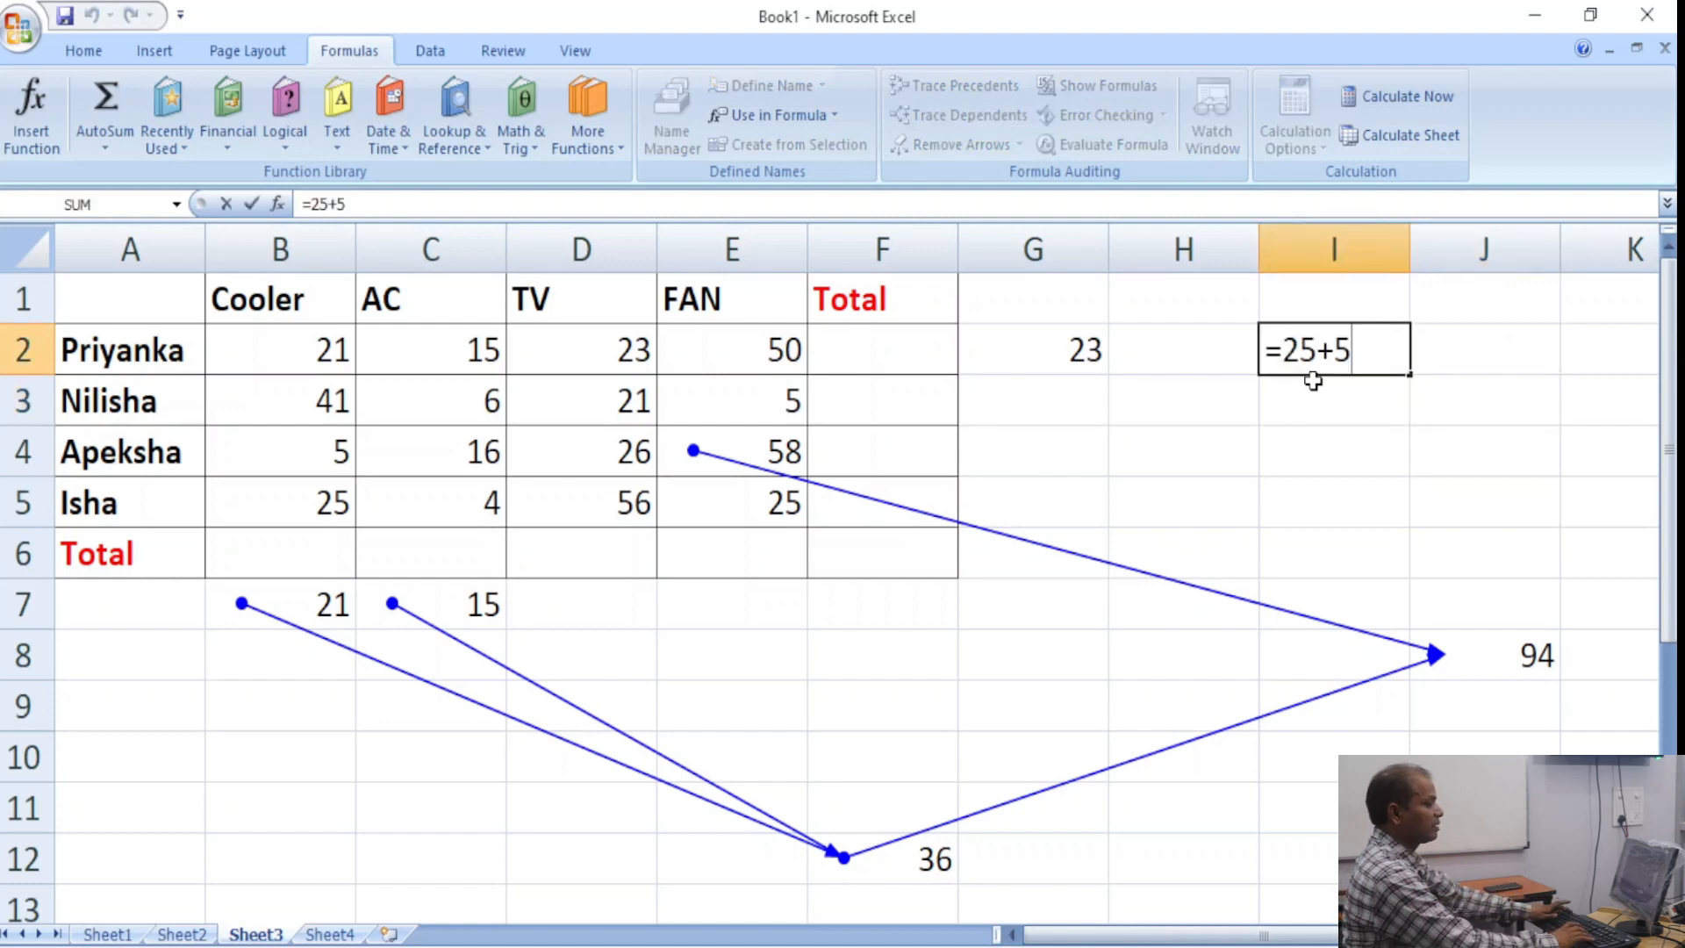
type("+1")
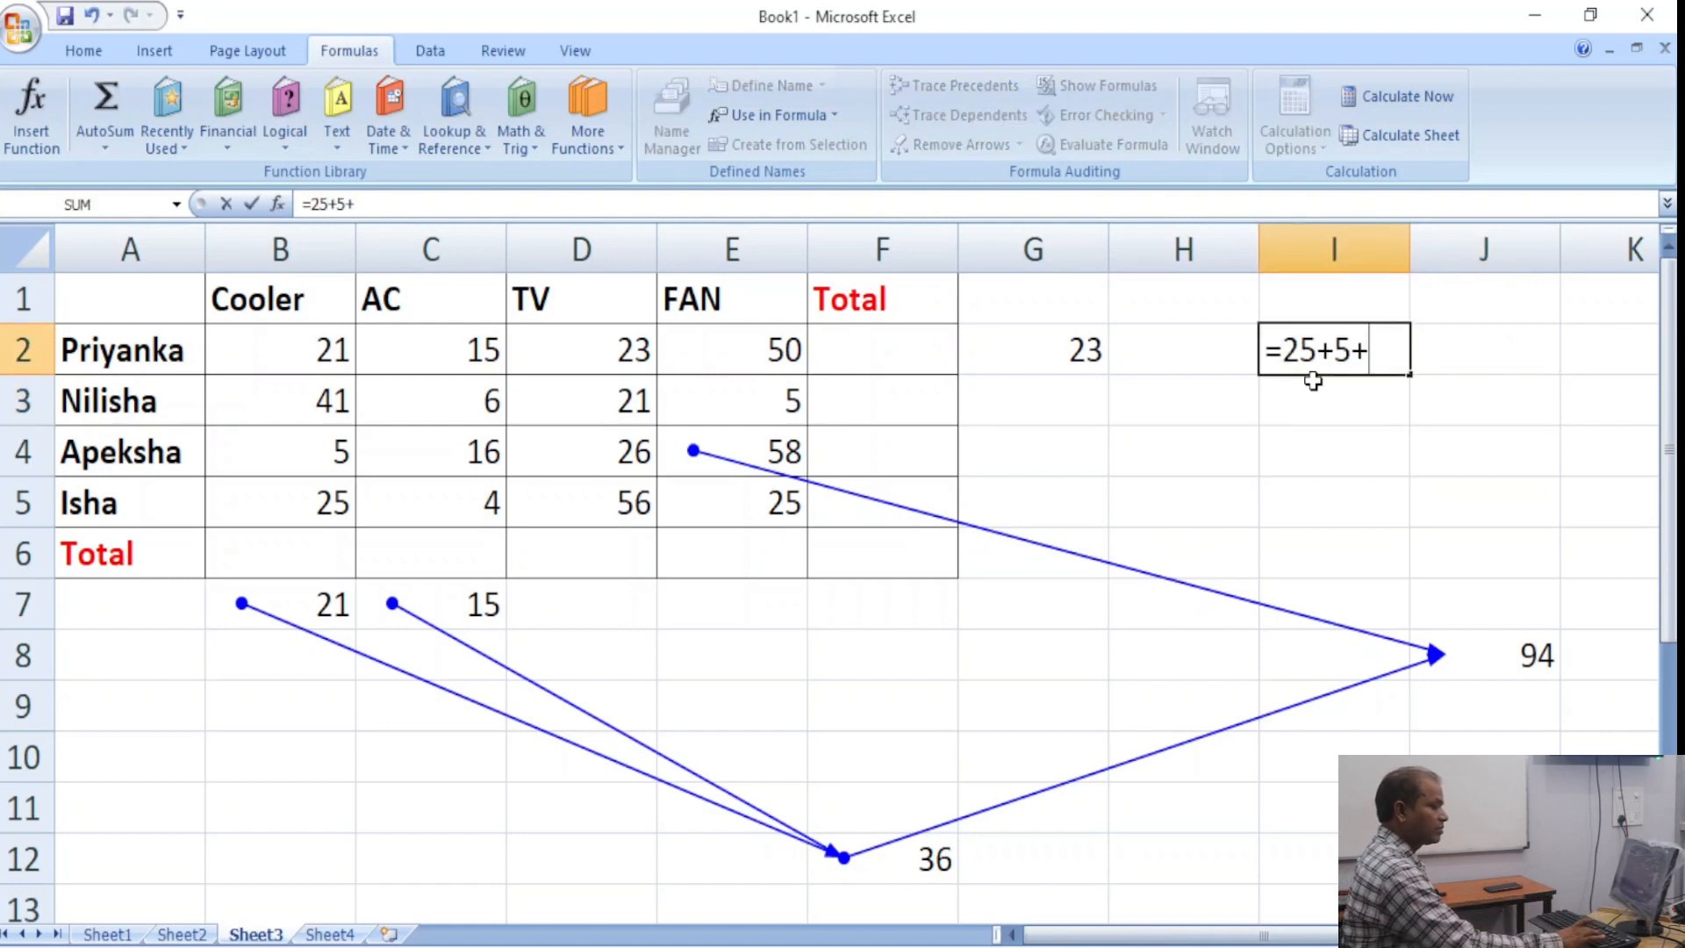
key("Return")
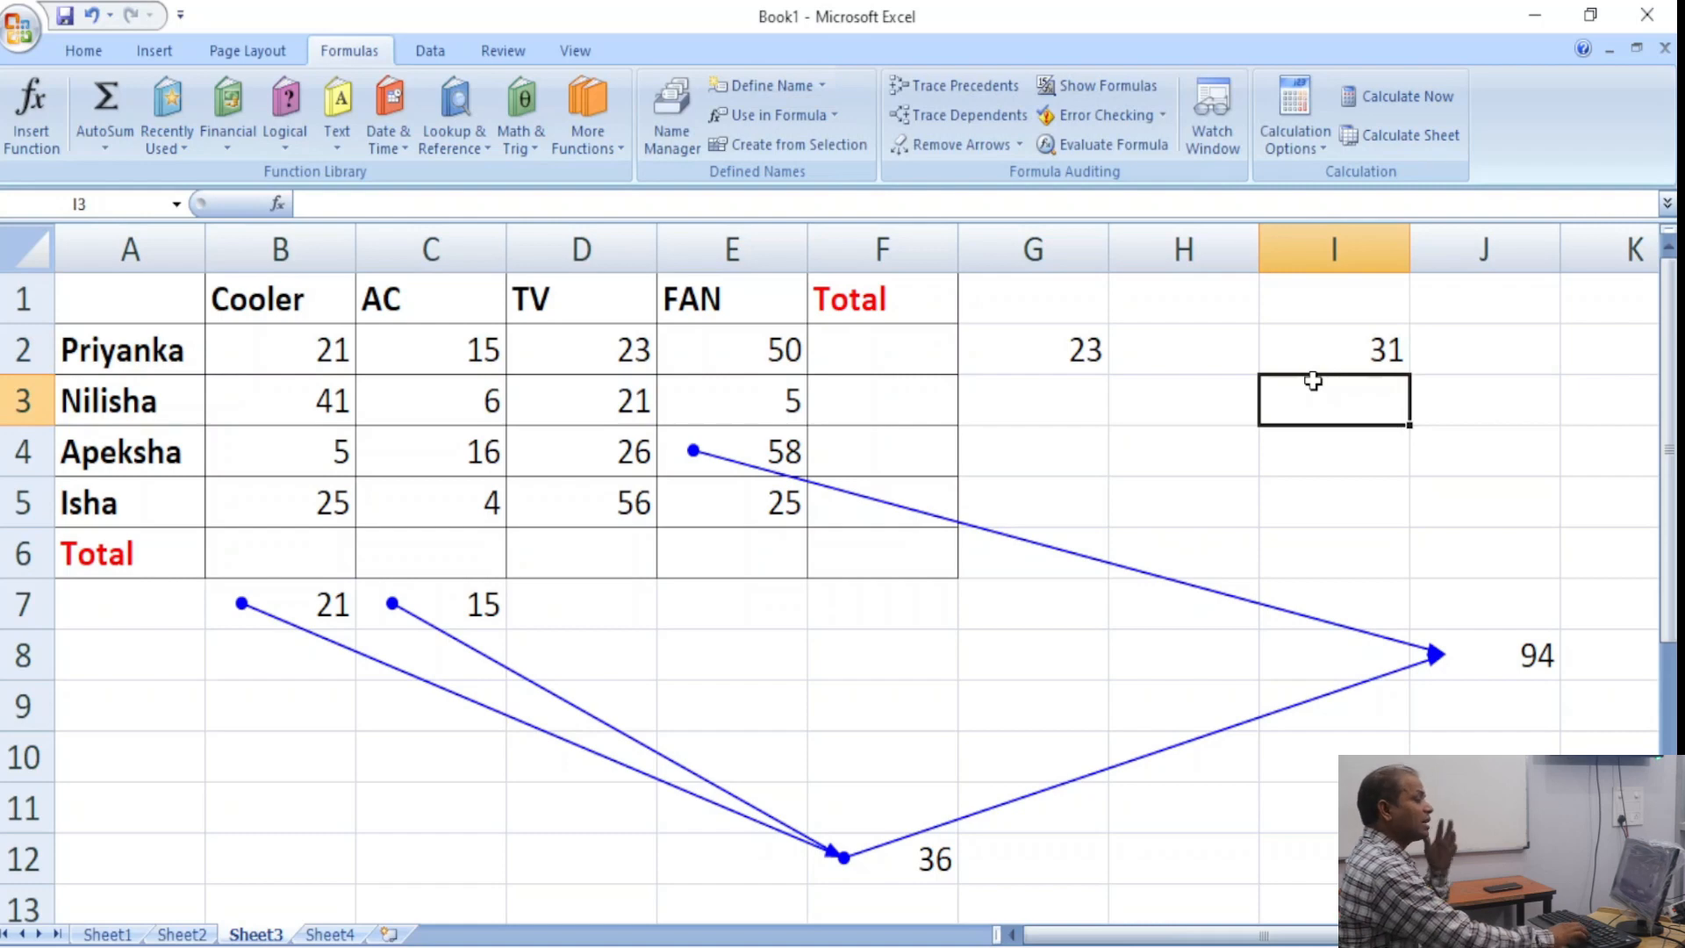
Enter =SUM(FAN) in cell E6 to total the FAN column.
key("Right")
key("Down")
key("Left")
key("Down")
key("Down")
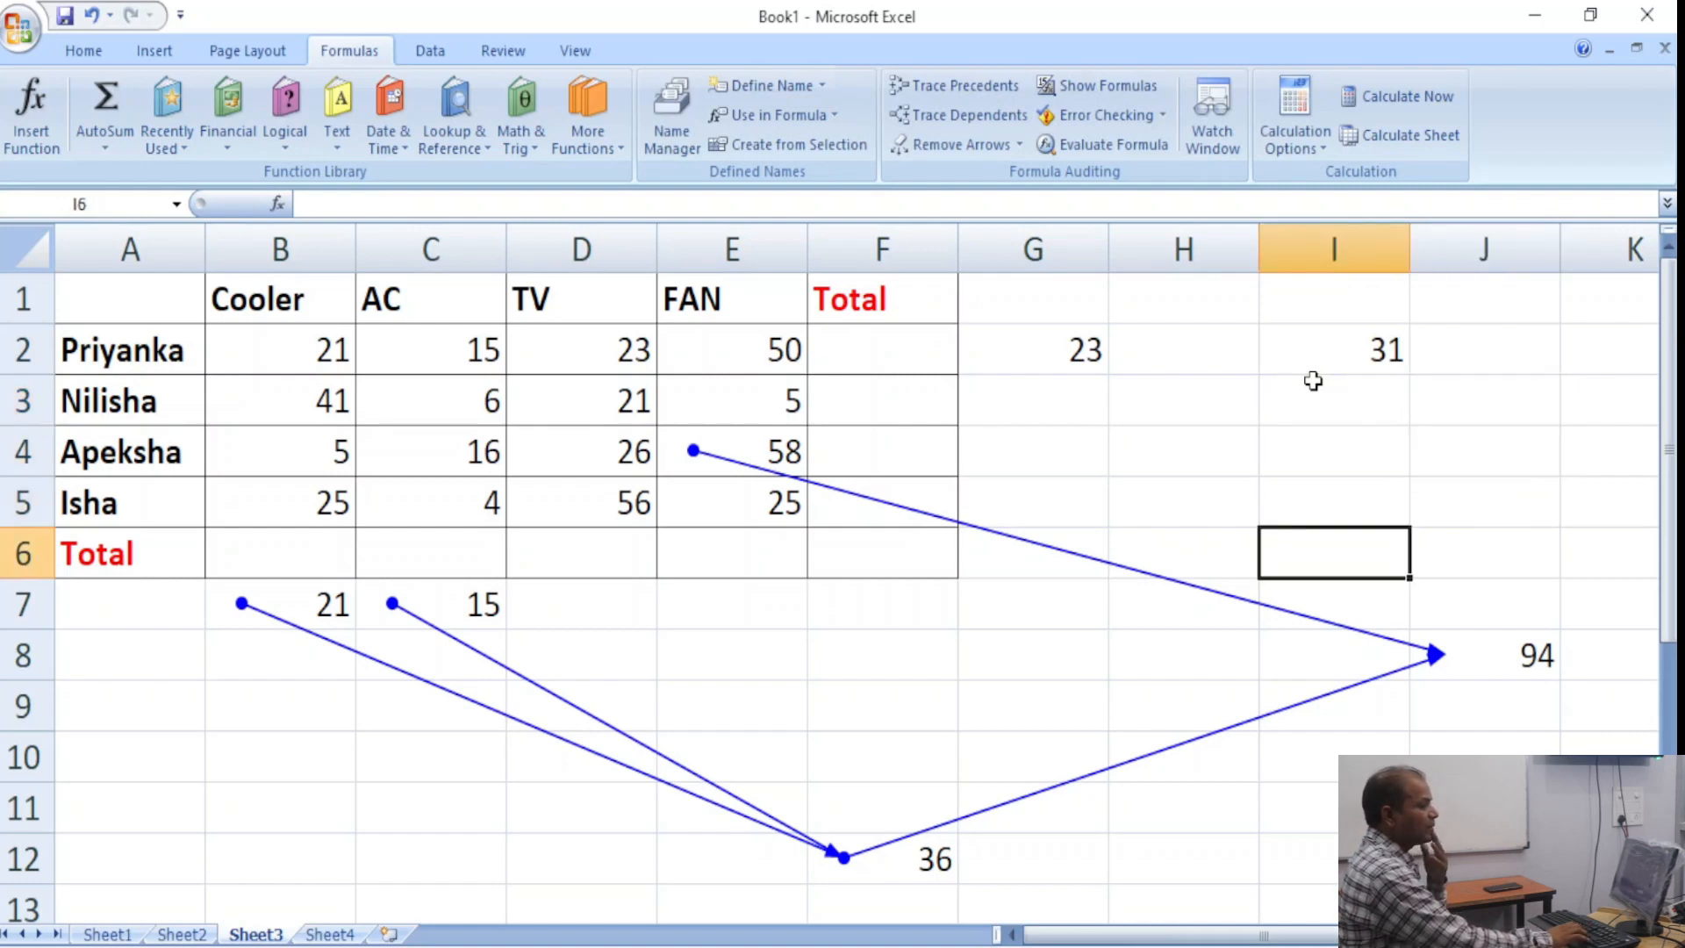
key("Left")
key("Left")
key("Left")
key("Left")
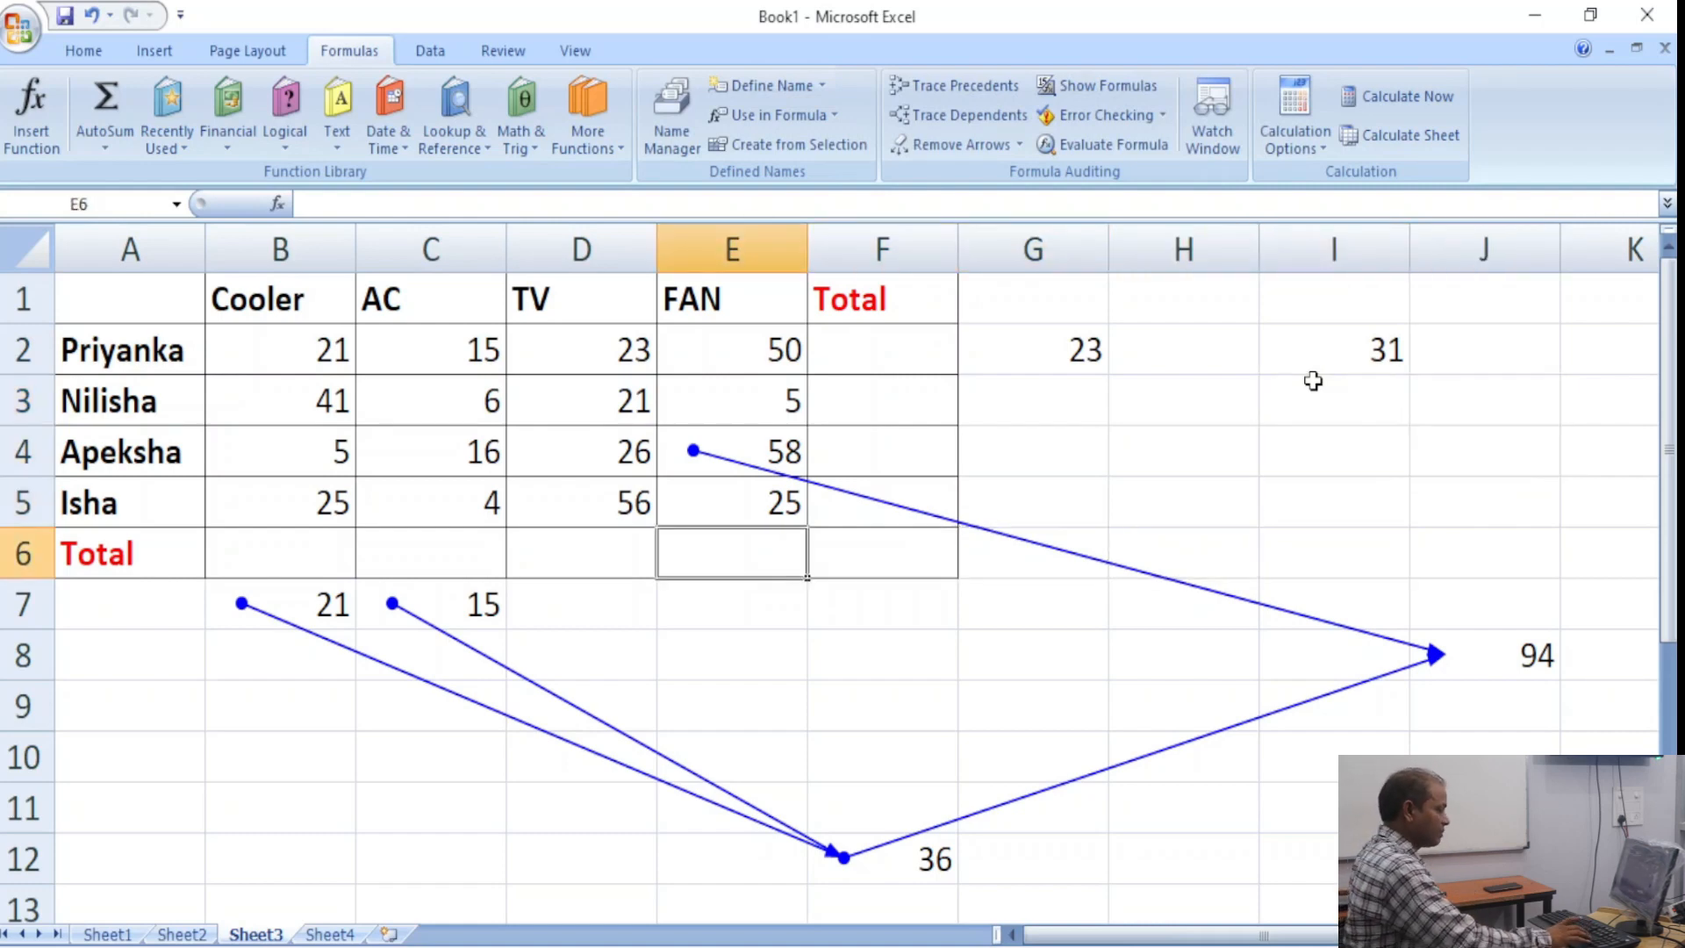
type("=SUM(FAN)")
key("Return")
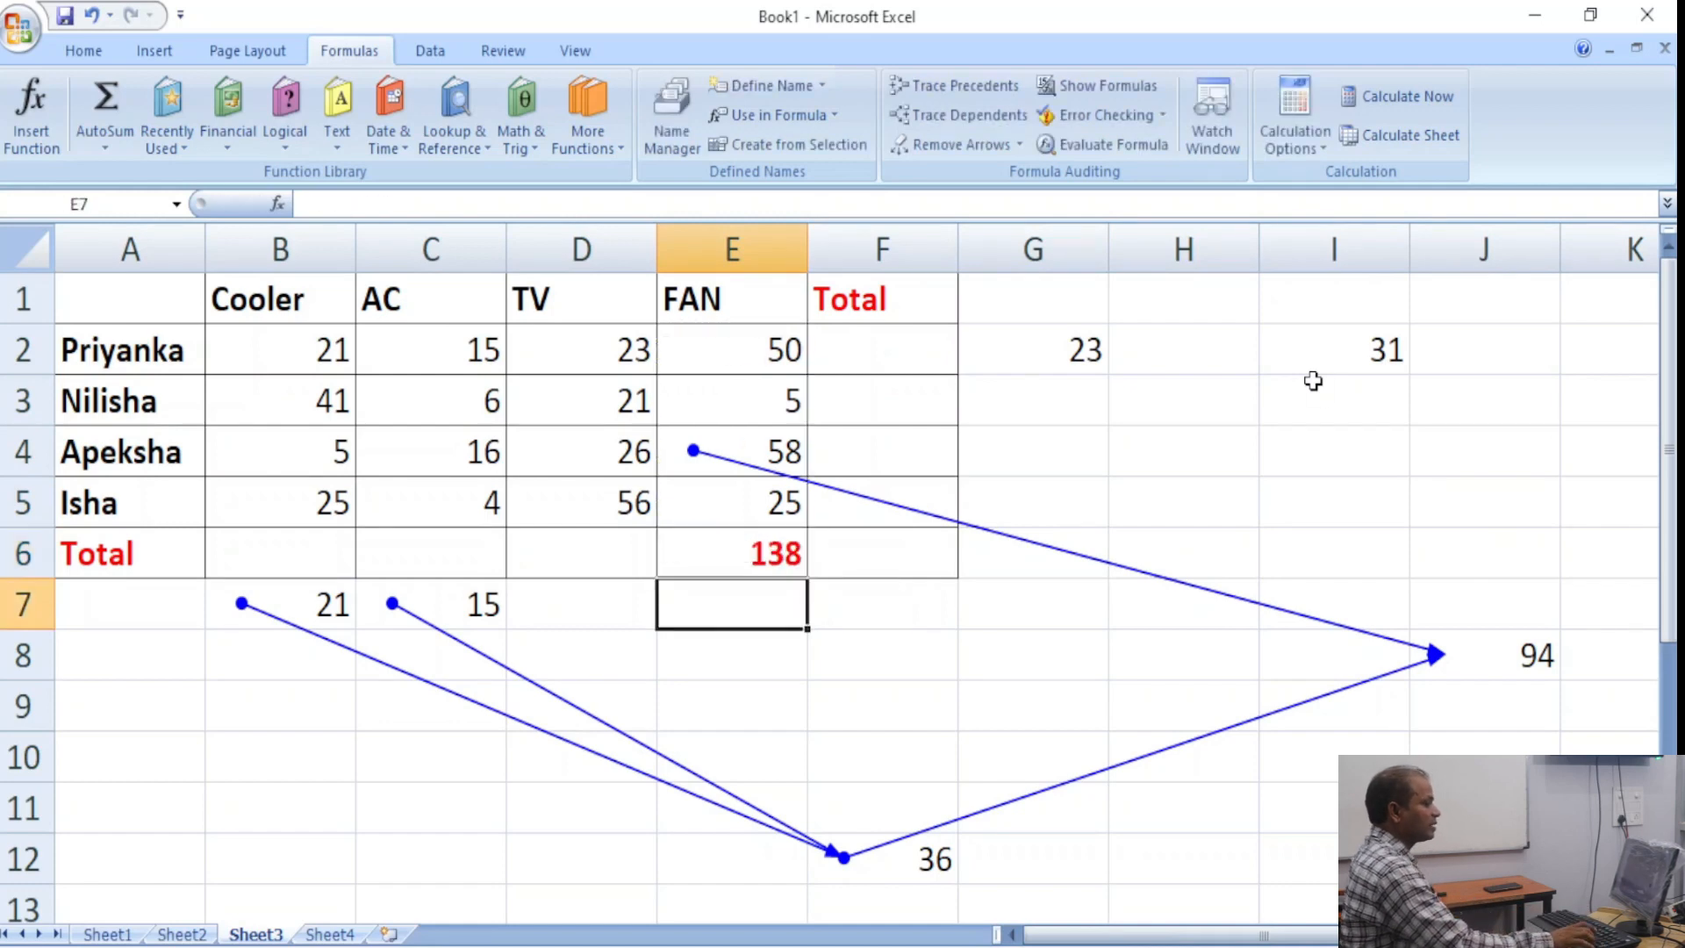
Change the first two FAN values, setting cell E2 to 51 and cell E3 to 138.
key("Up")
key("Up")
key("Up")
key("Up")
key("Up")
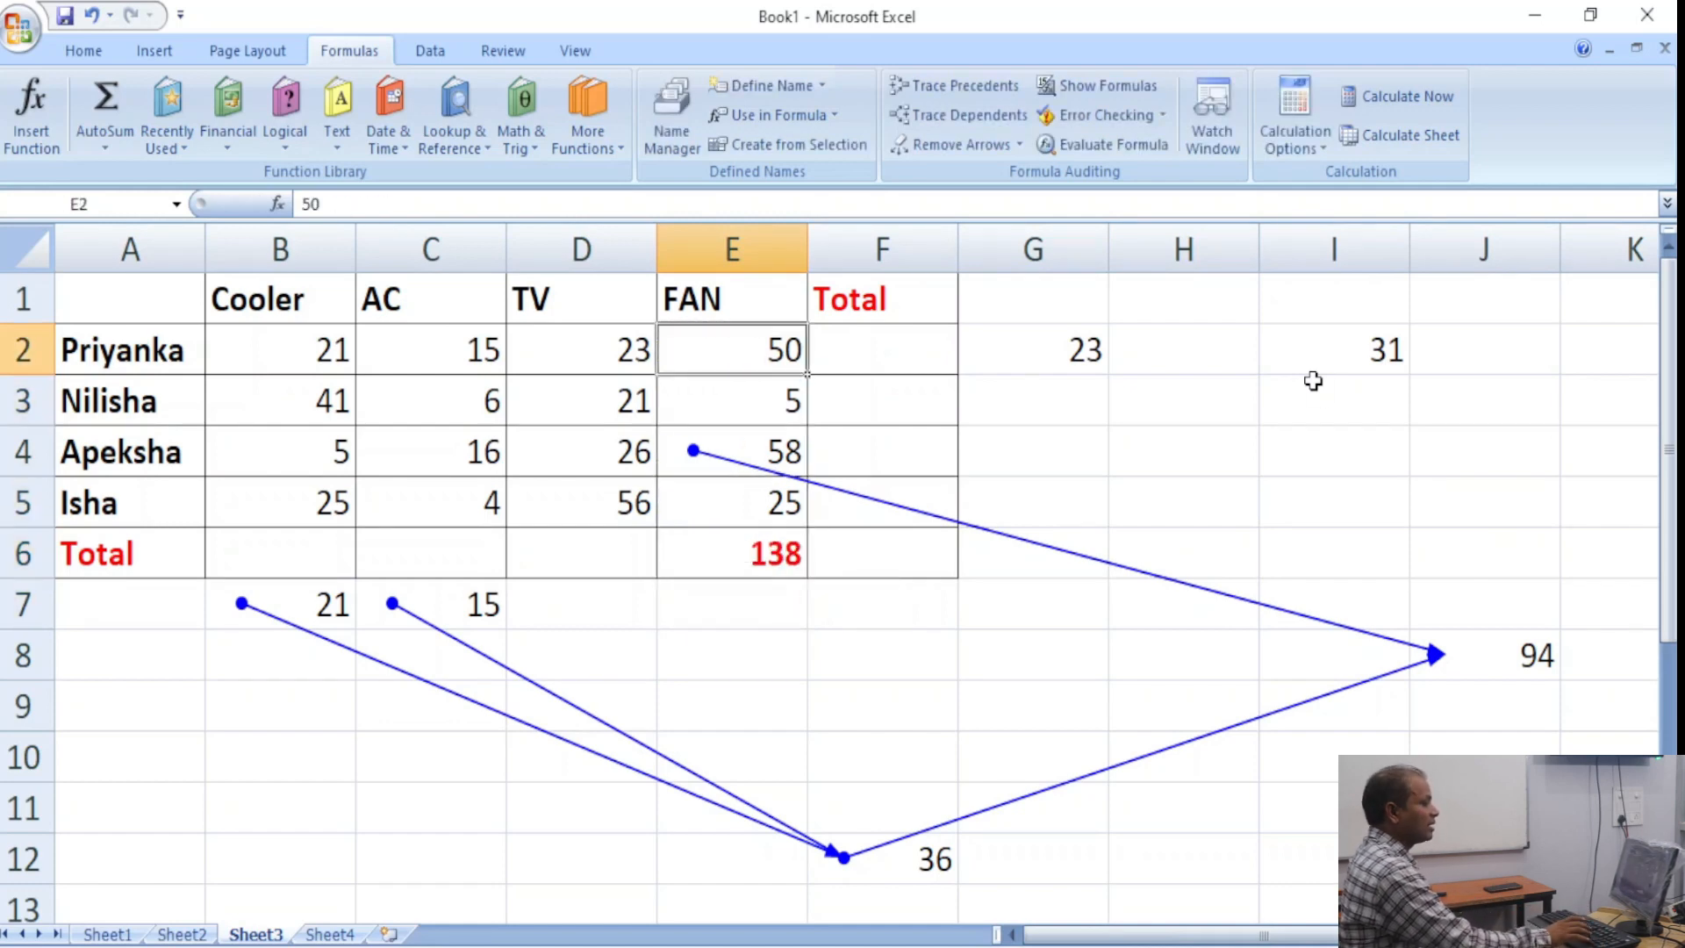
type("51")
key("Return")
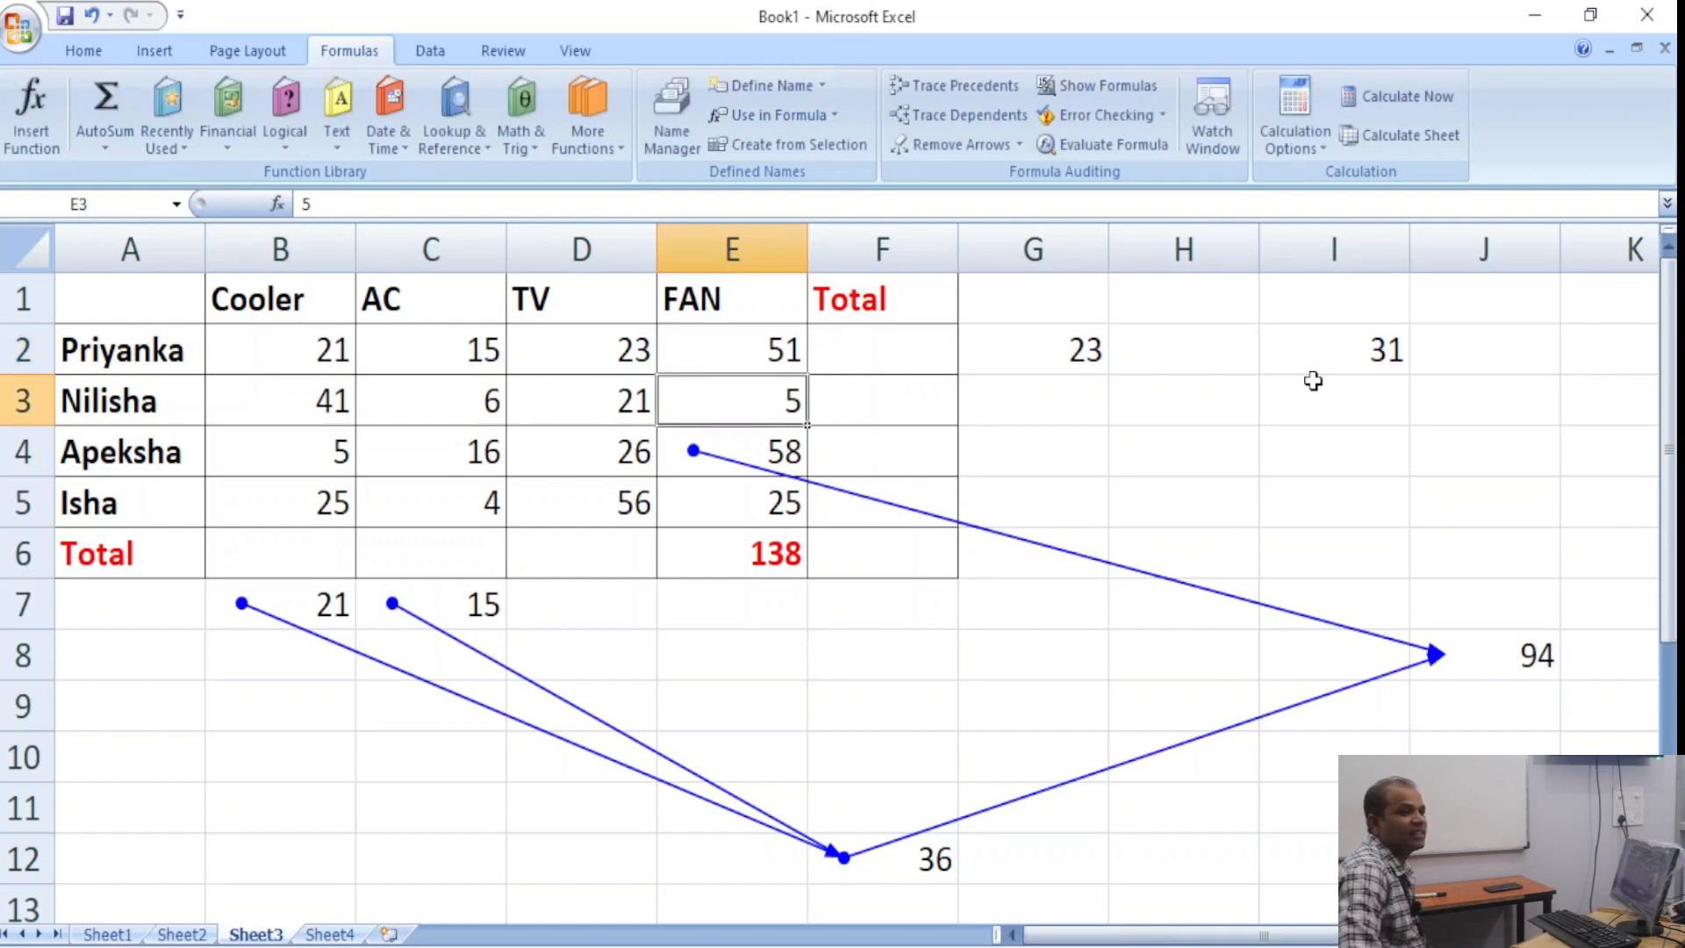
type("138")
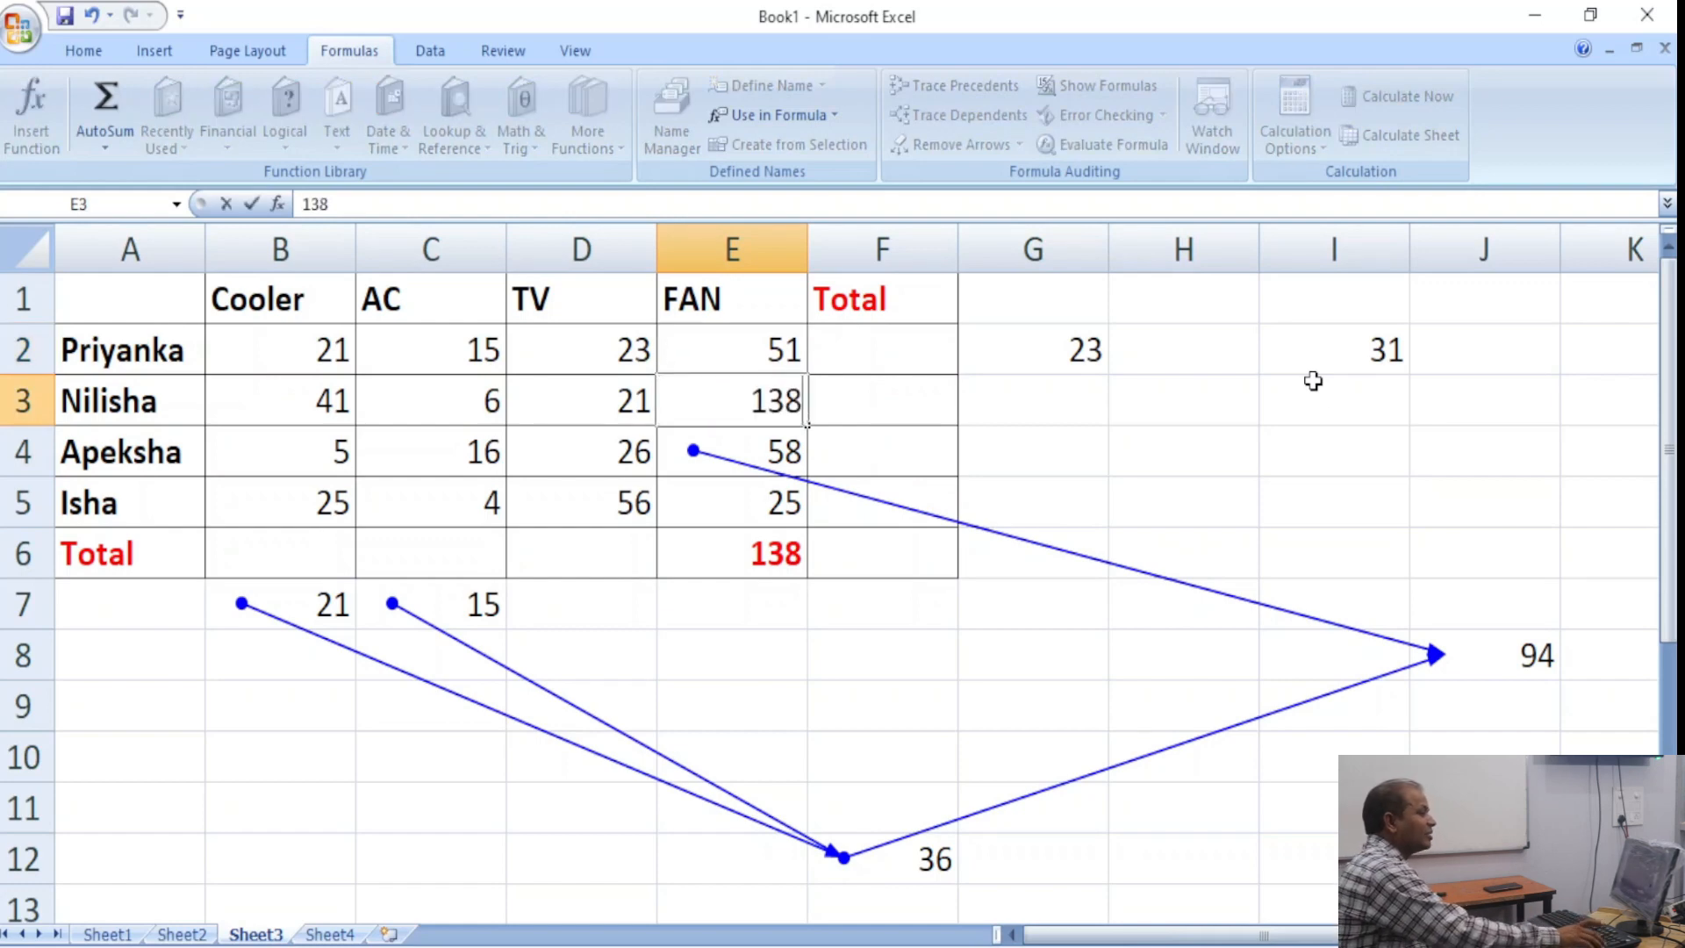
key("Return")
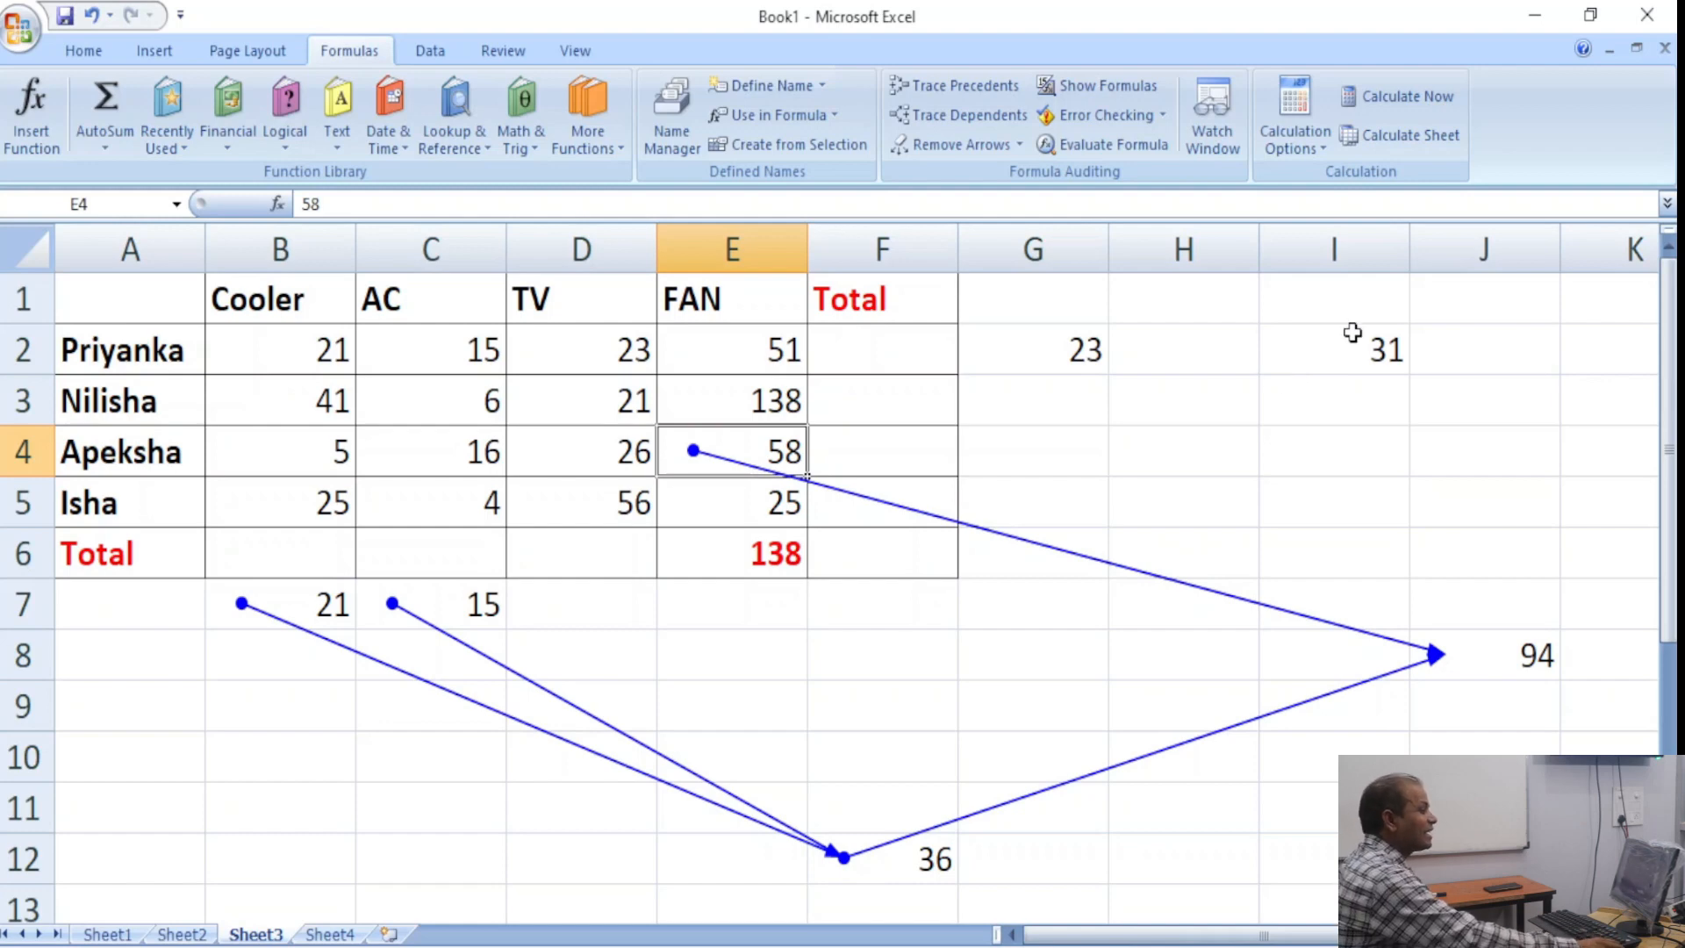
Recalculate the workbook with Calculate Now and set its calculation option back to Automatic.
left_click(760, 550)
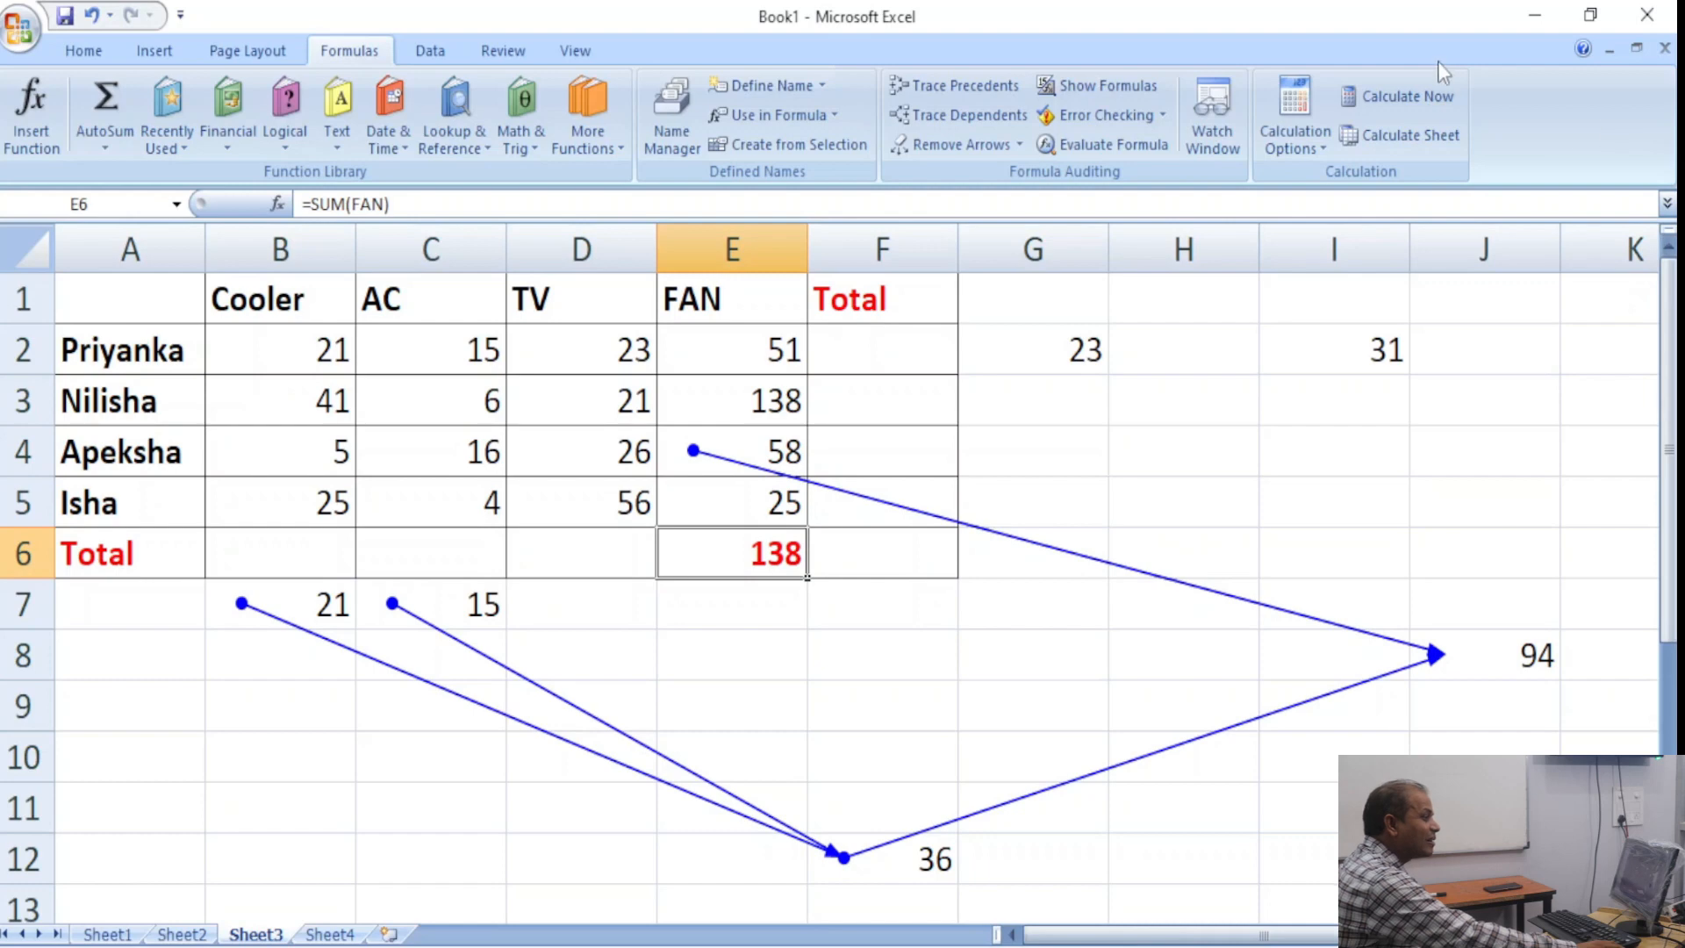
left_click(1419, 93)
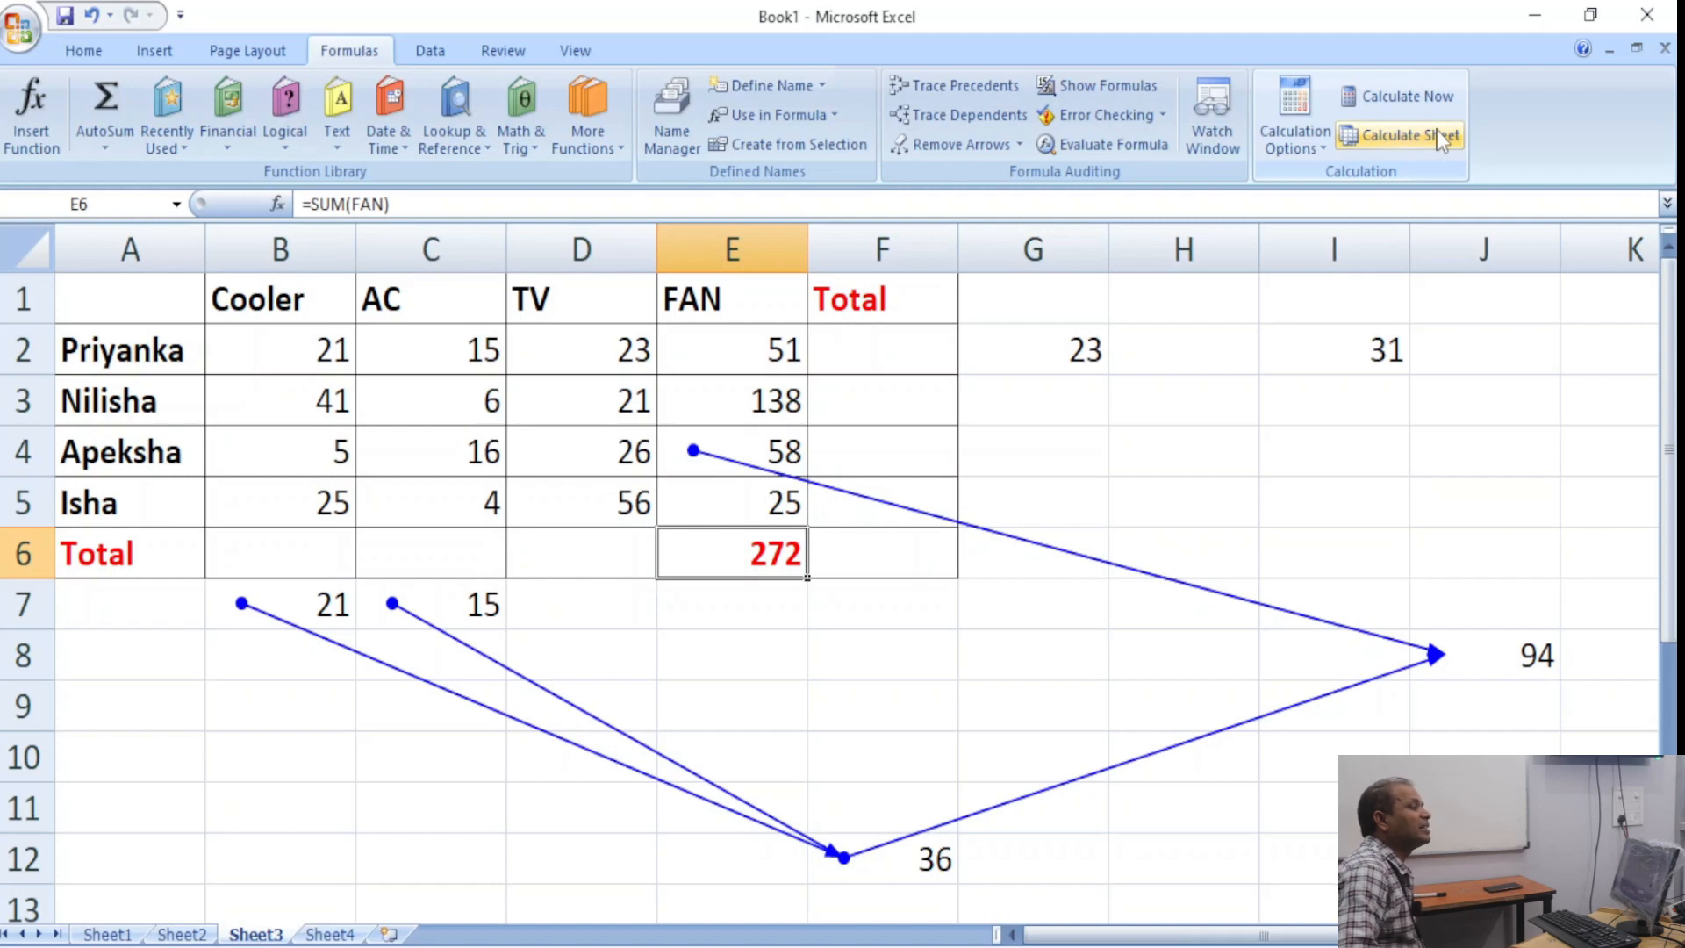
left_click(1327, 140)
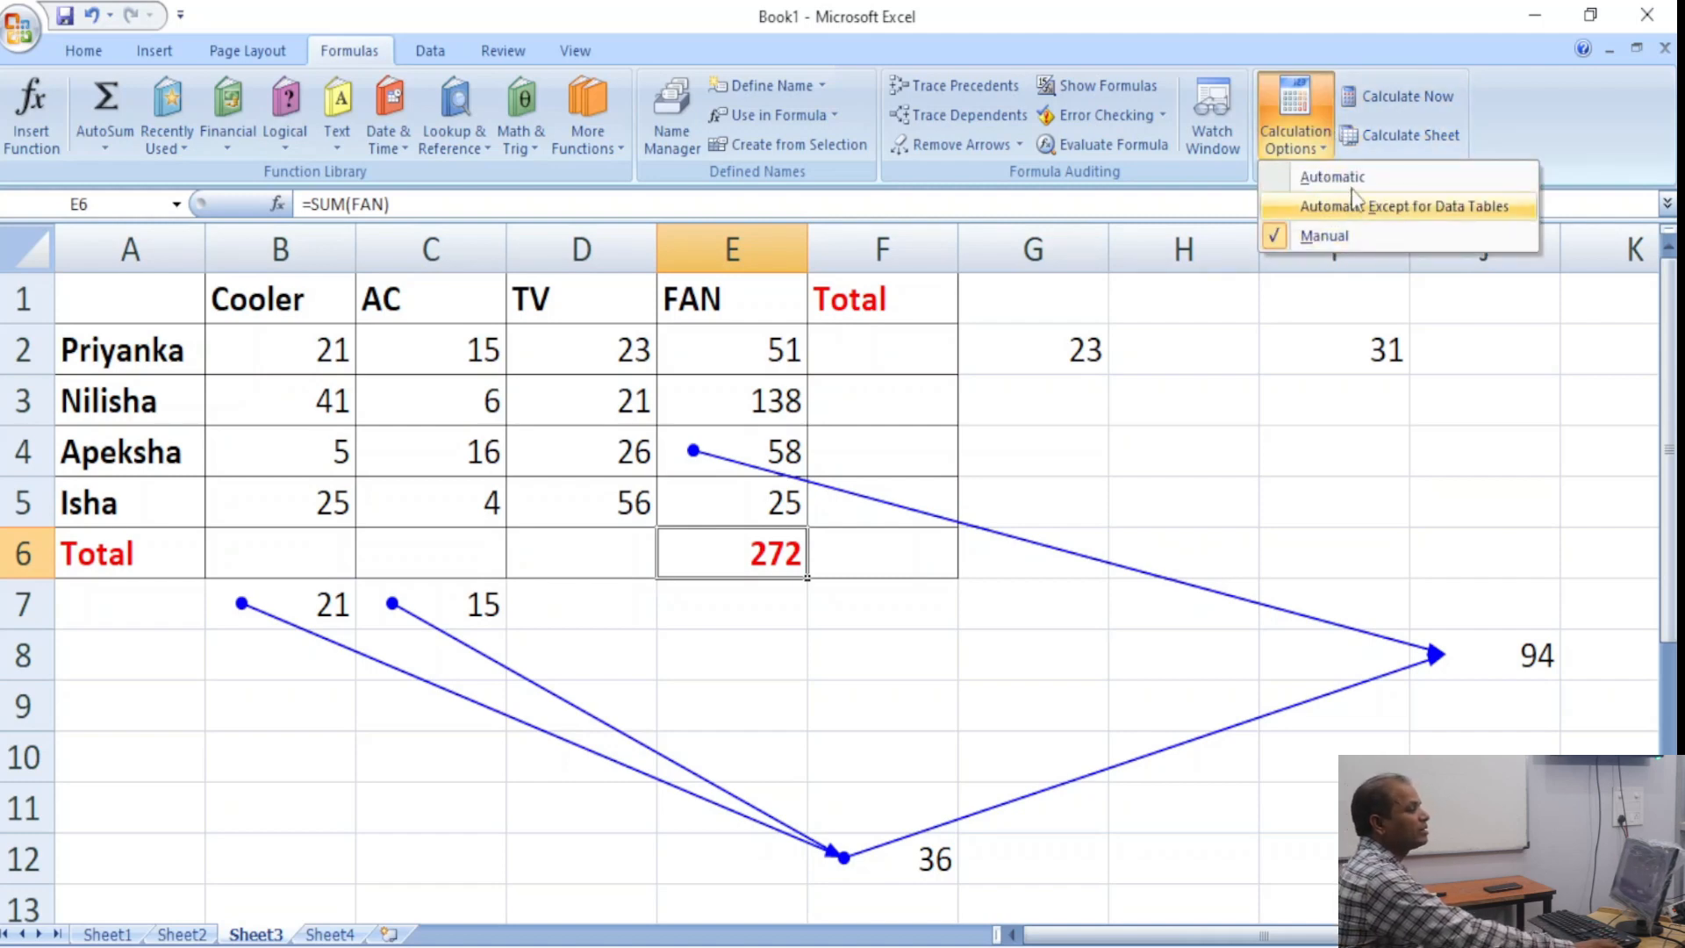
left_click(1331, 176)
left_click(1324, 386)
left_click(1459, 462)
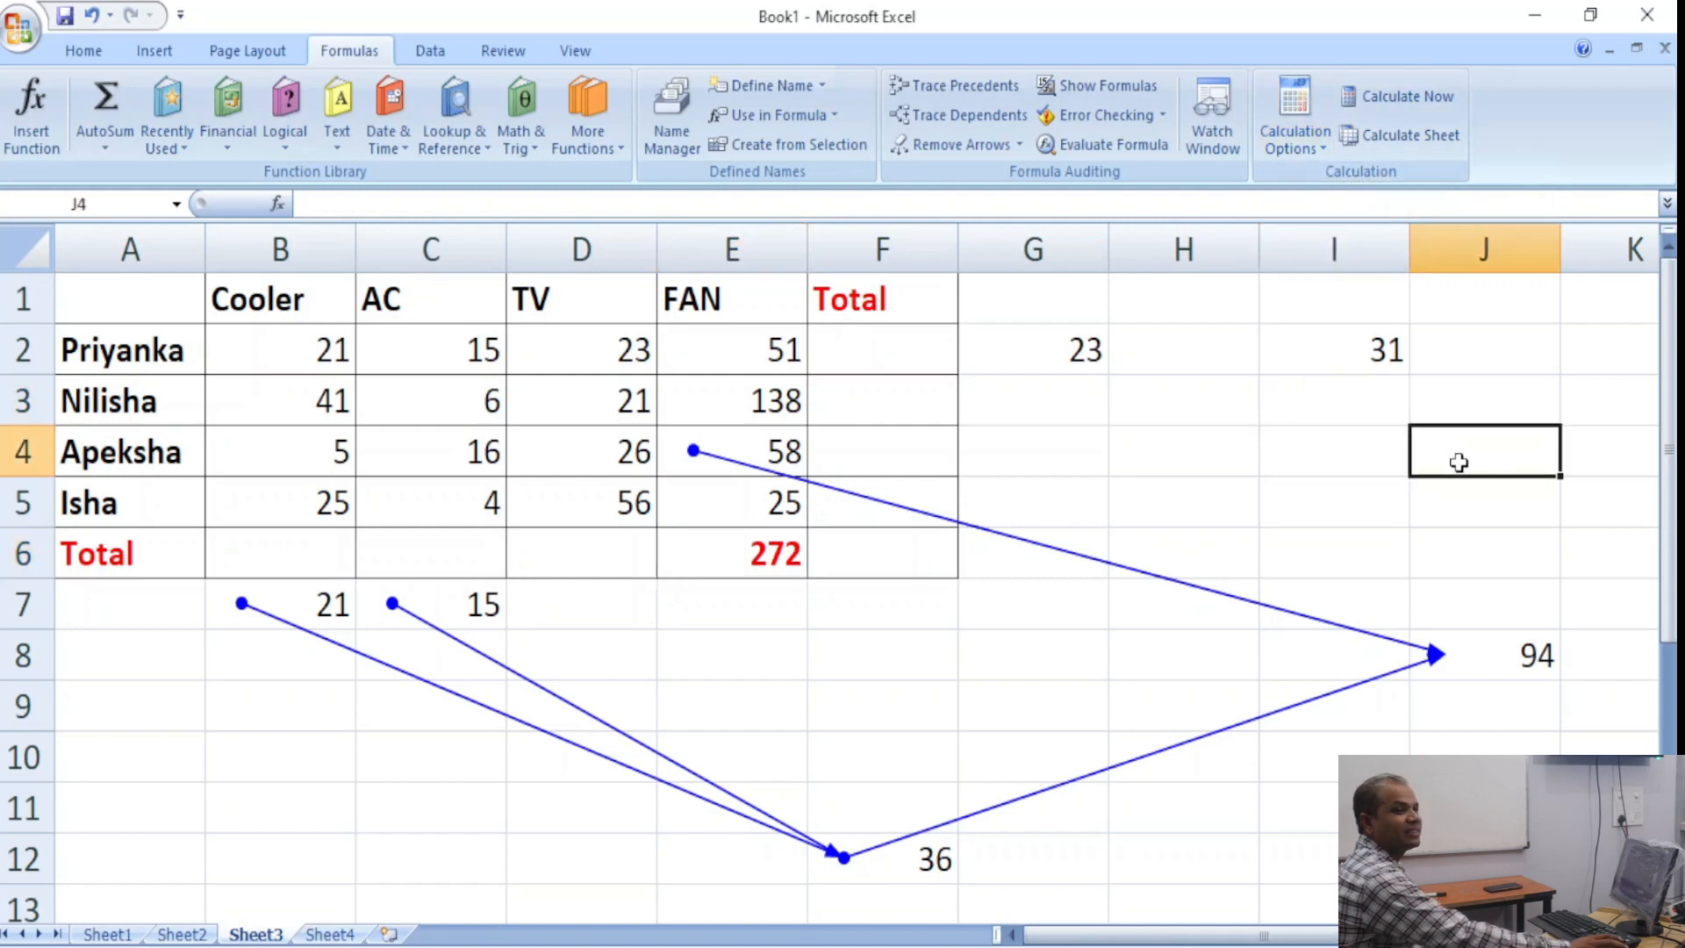
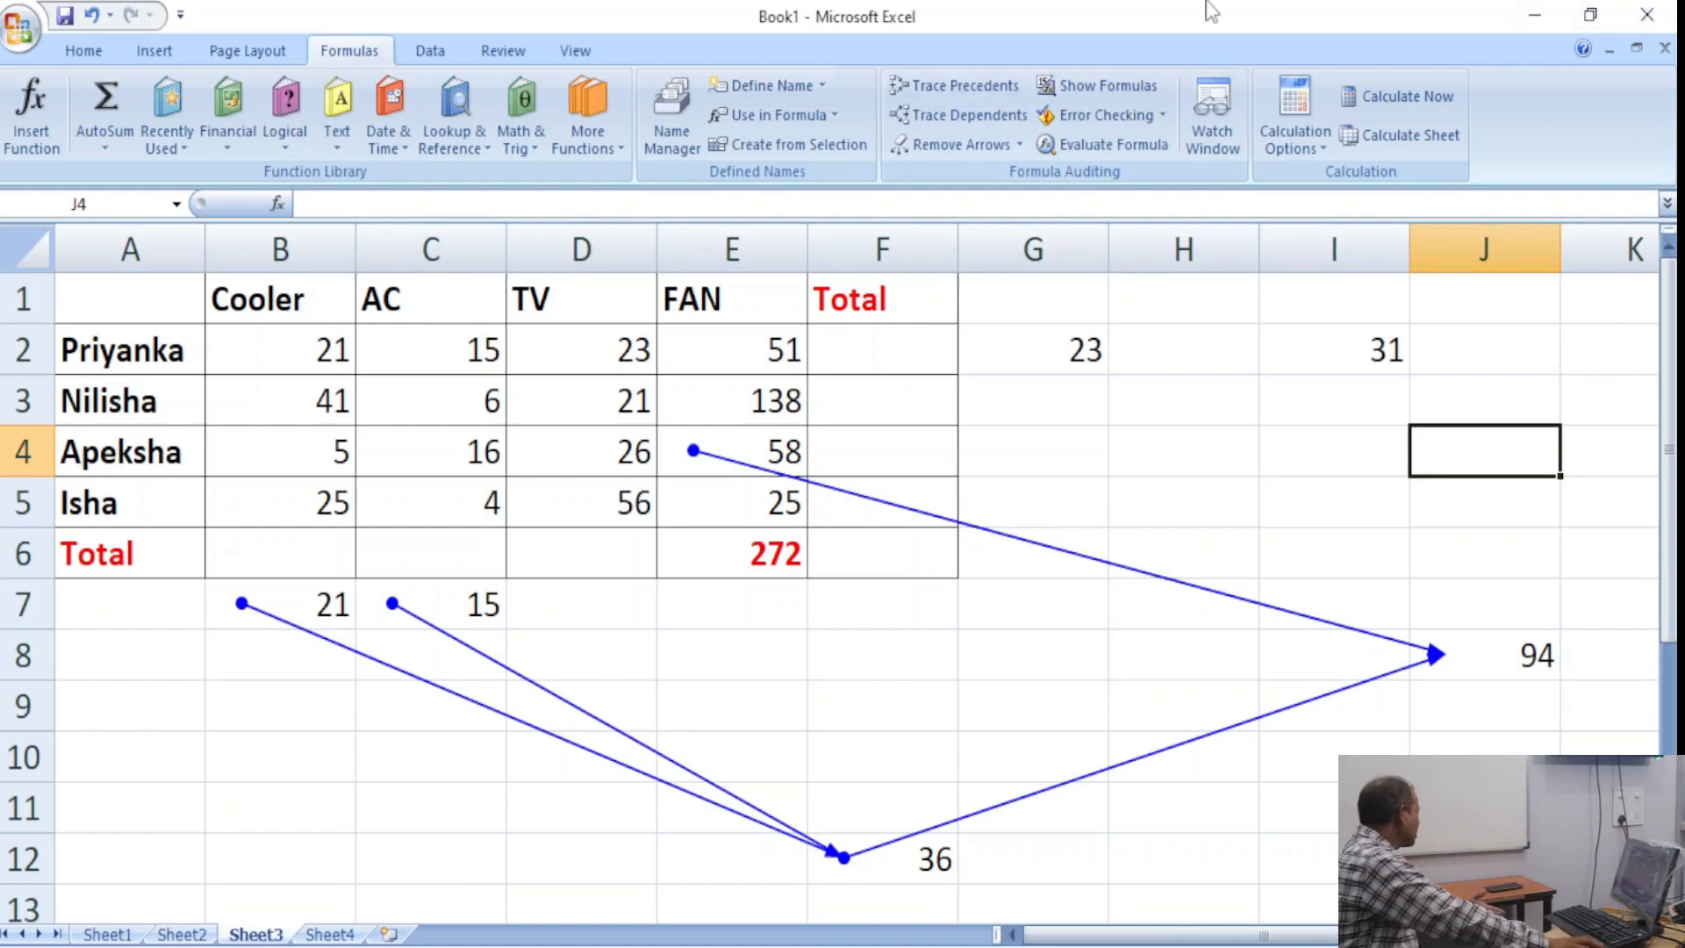
View the Consolidate data tool's settings and close them without consolidating anything.
left_click(451, 54)
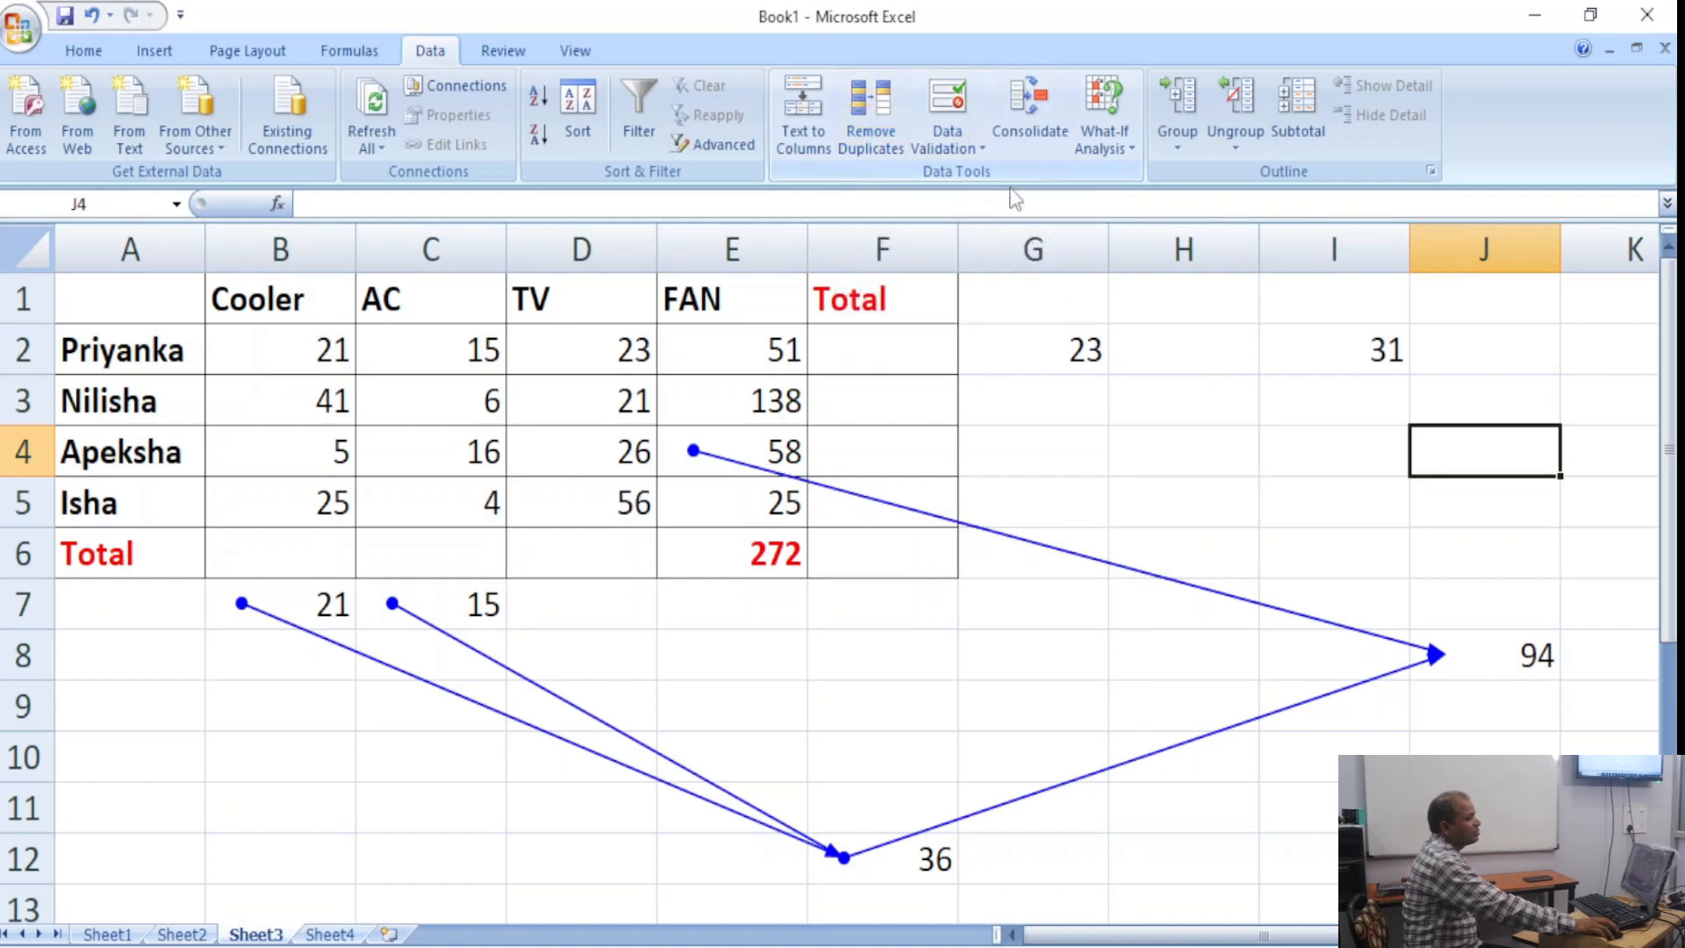
left_click(1028, 144)
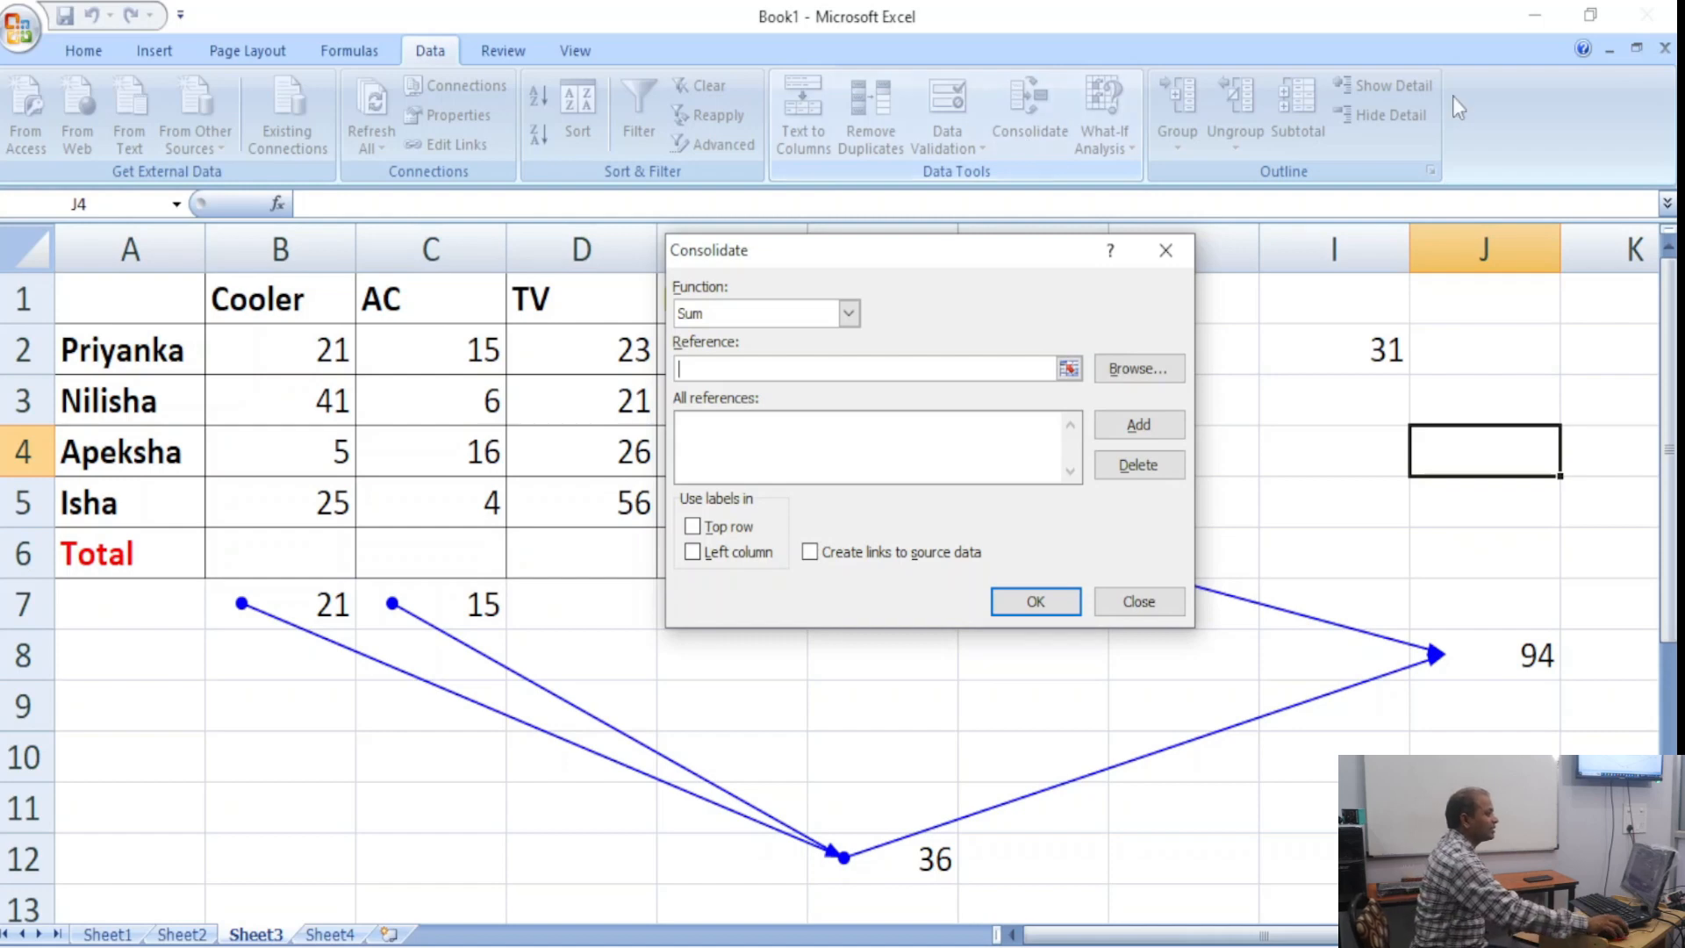
left_click(1138, 601)
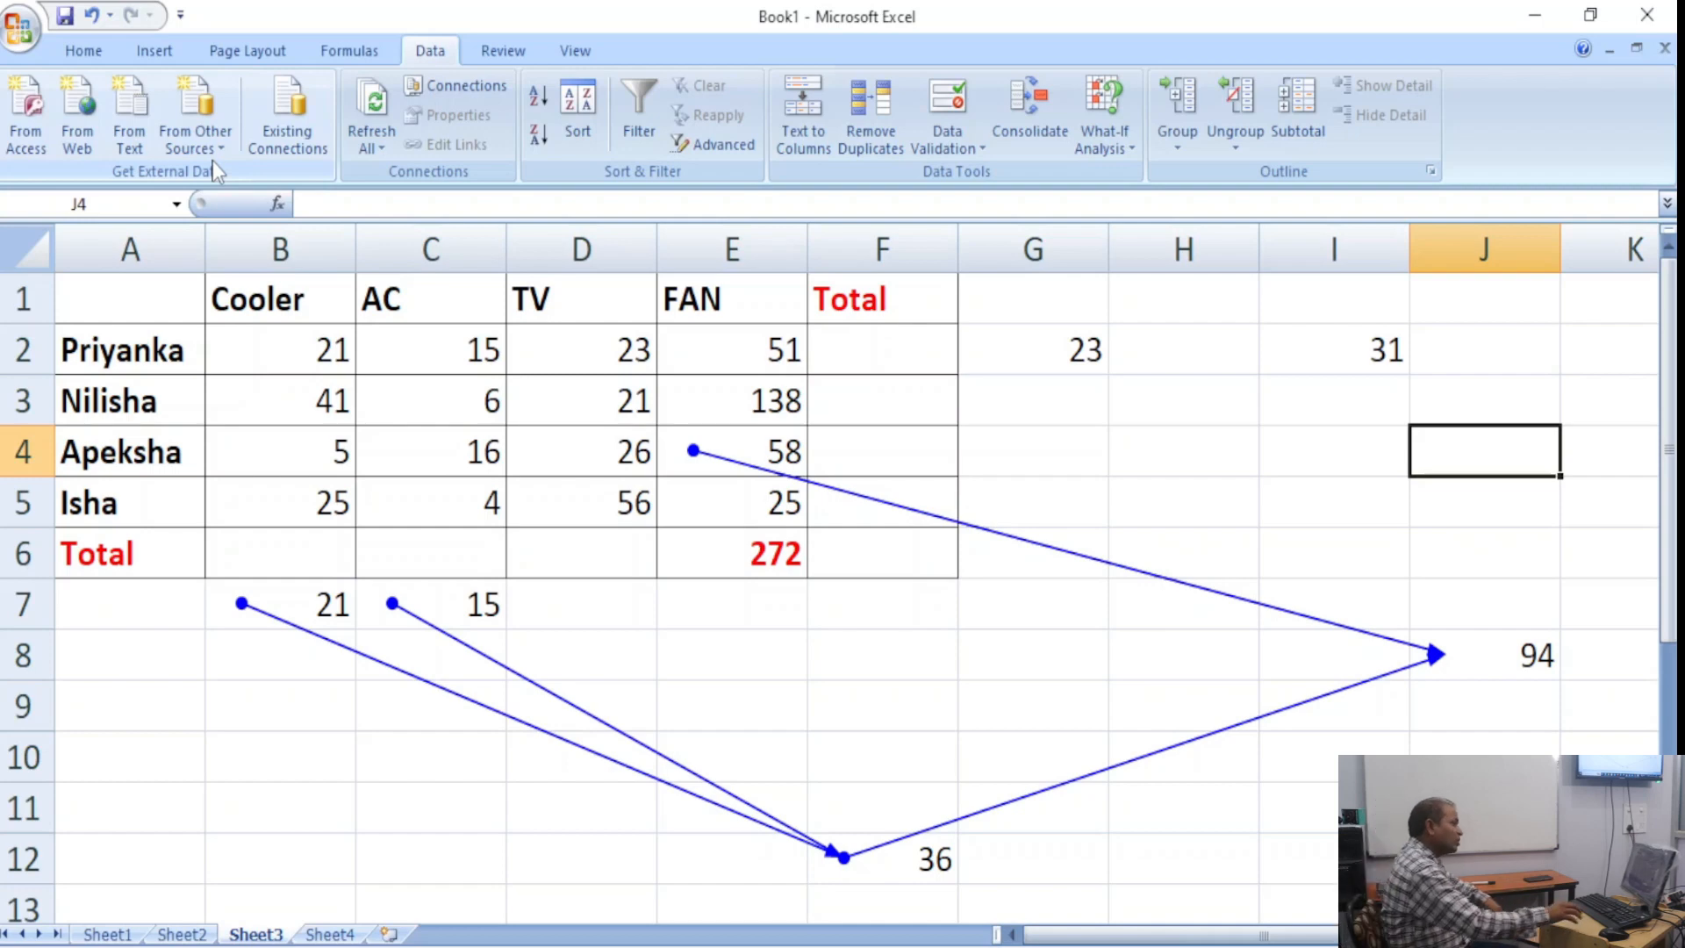
Start importing the hosts text file from the Documents folder, with cell A13 selected as the destination.
scroll(271, 766, "down", 3)
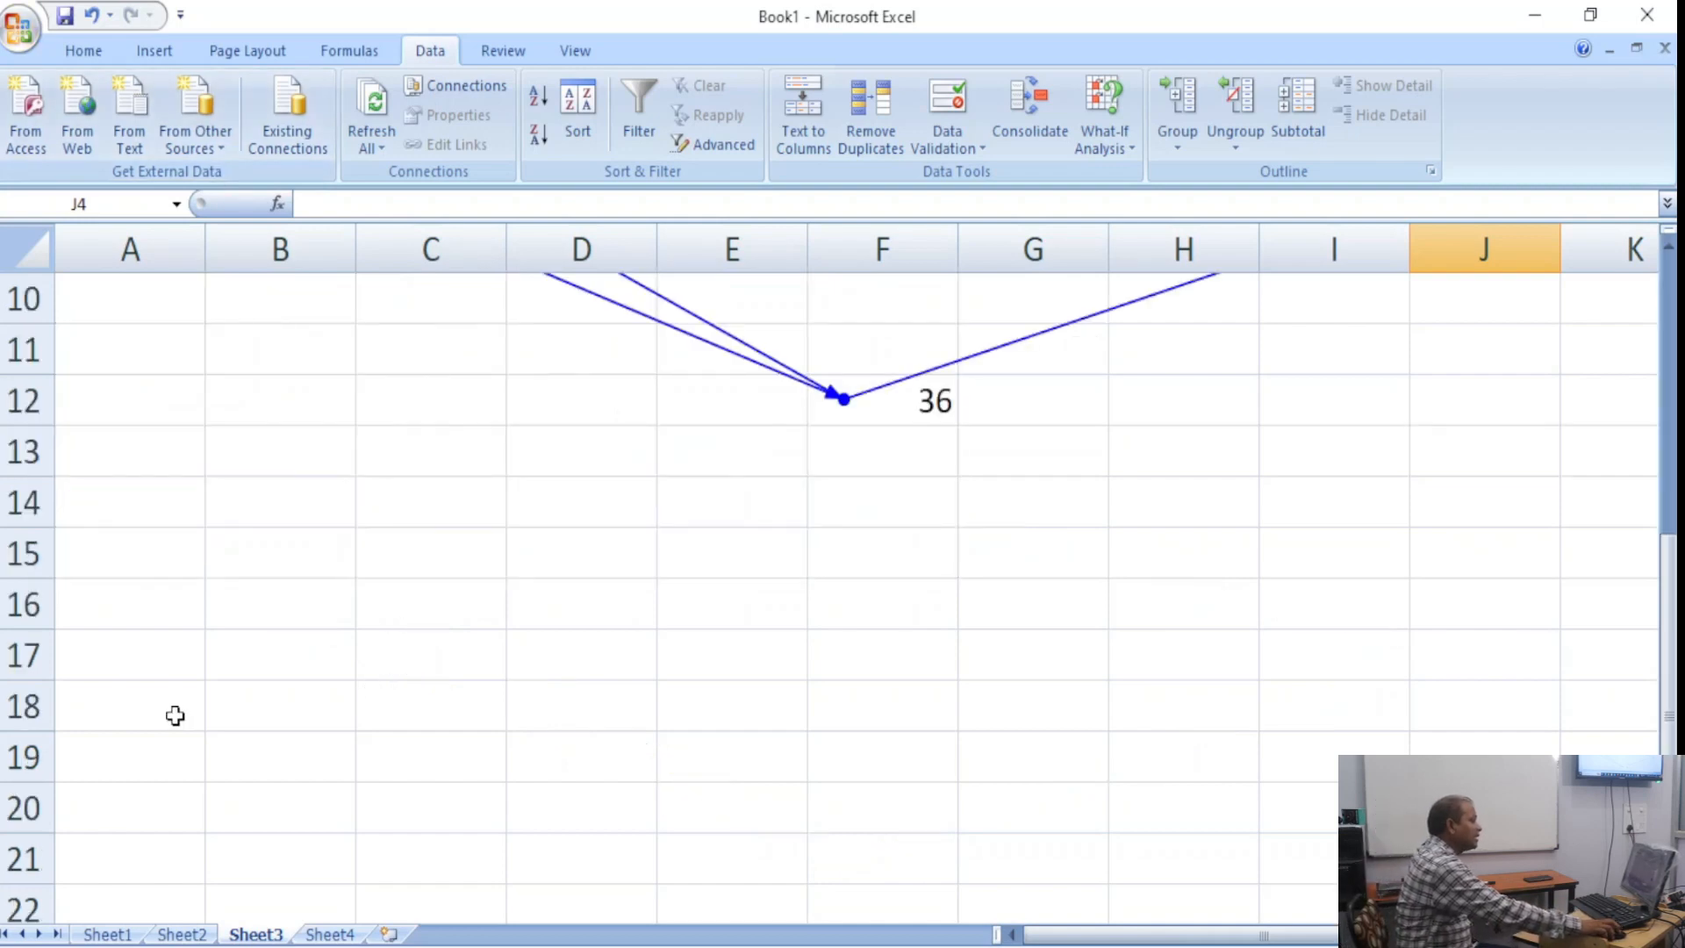
left_click(132, 445)
scroll(128, 443, "up", 2)
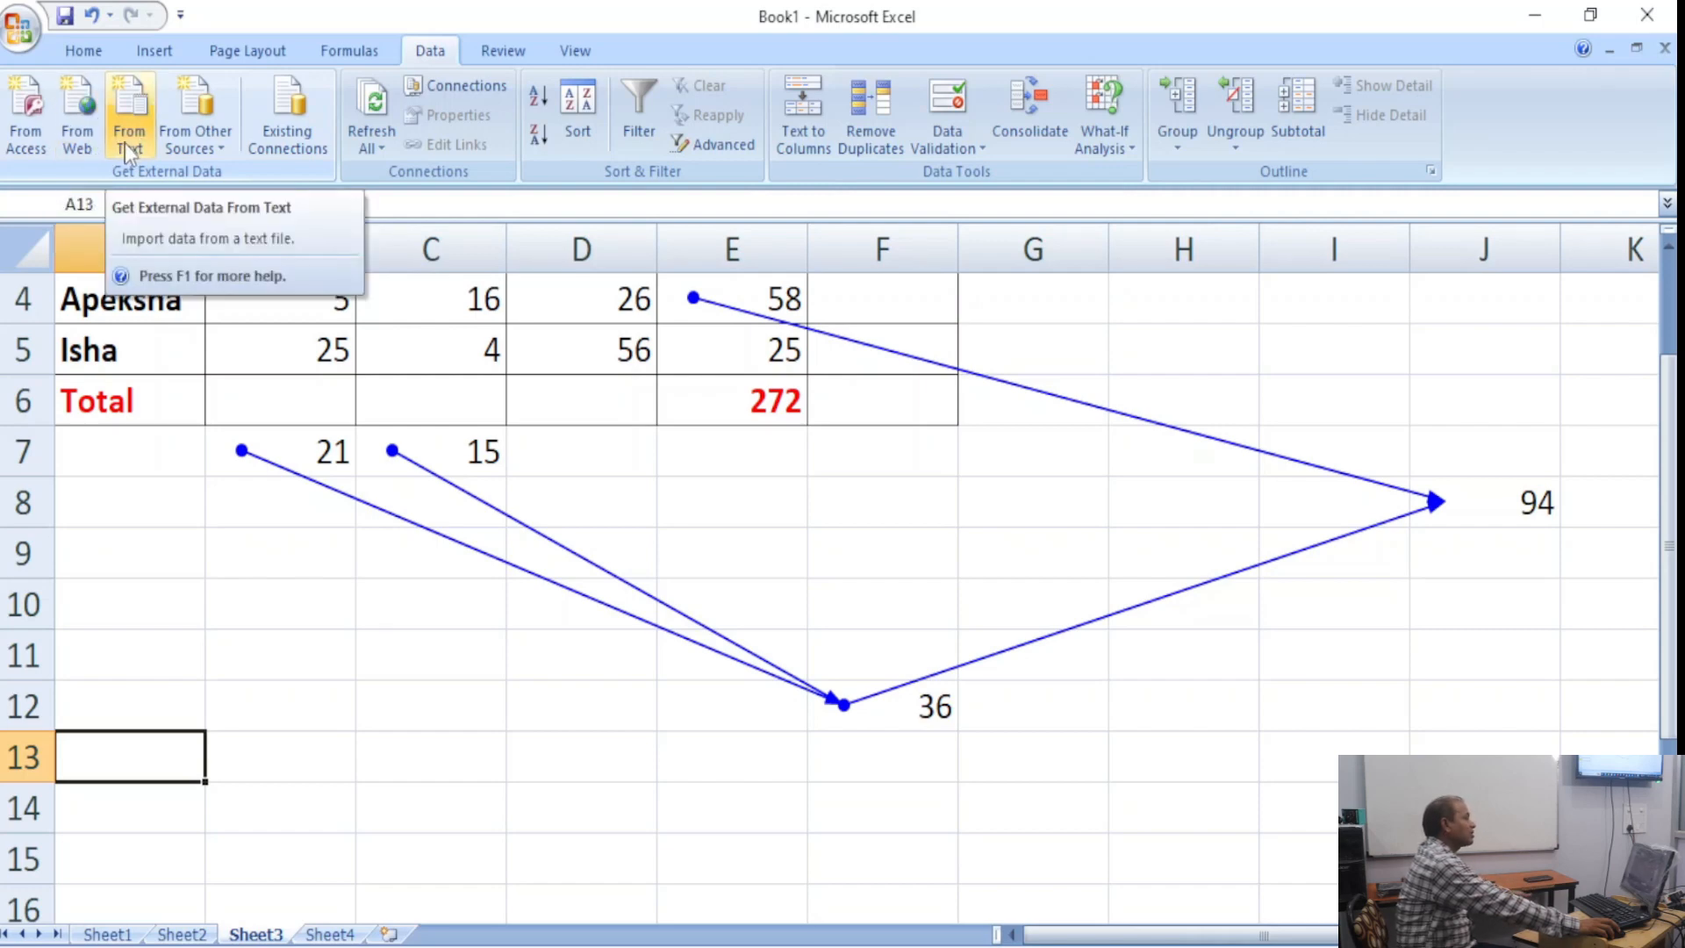
left_click(188, 140)
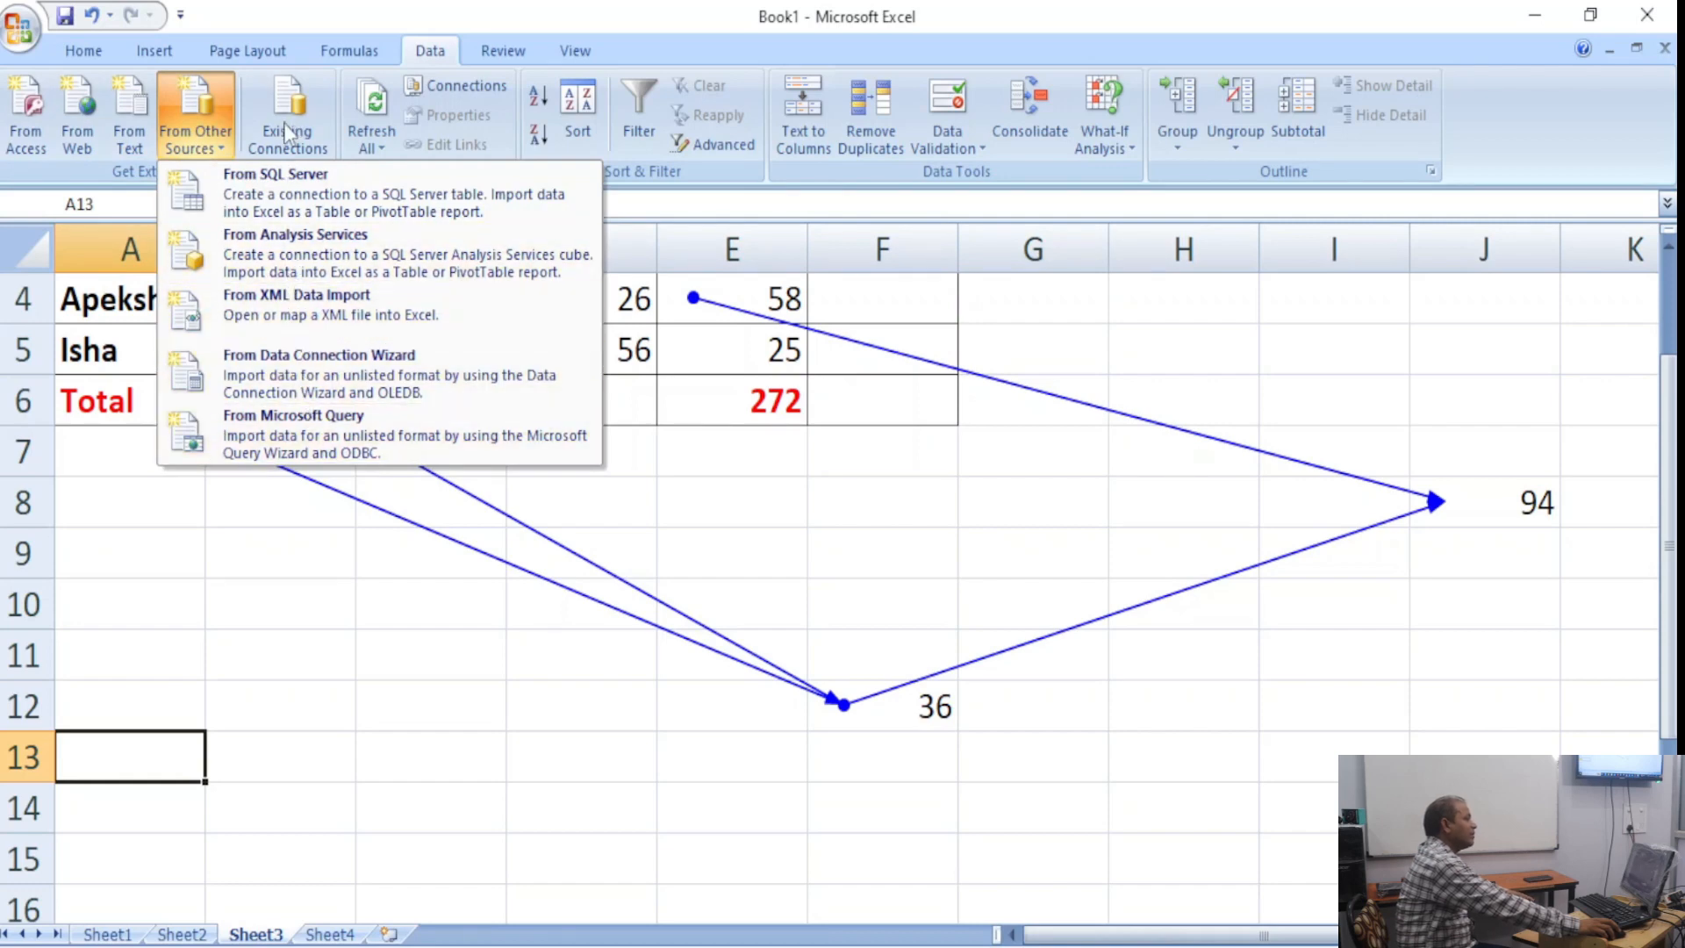
left_click(225, 153)
left_click(137, 118)
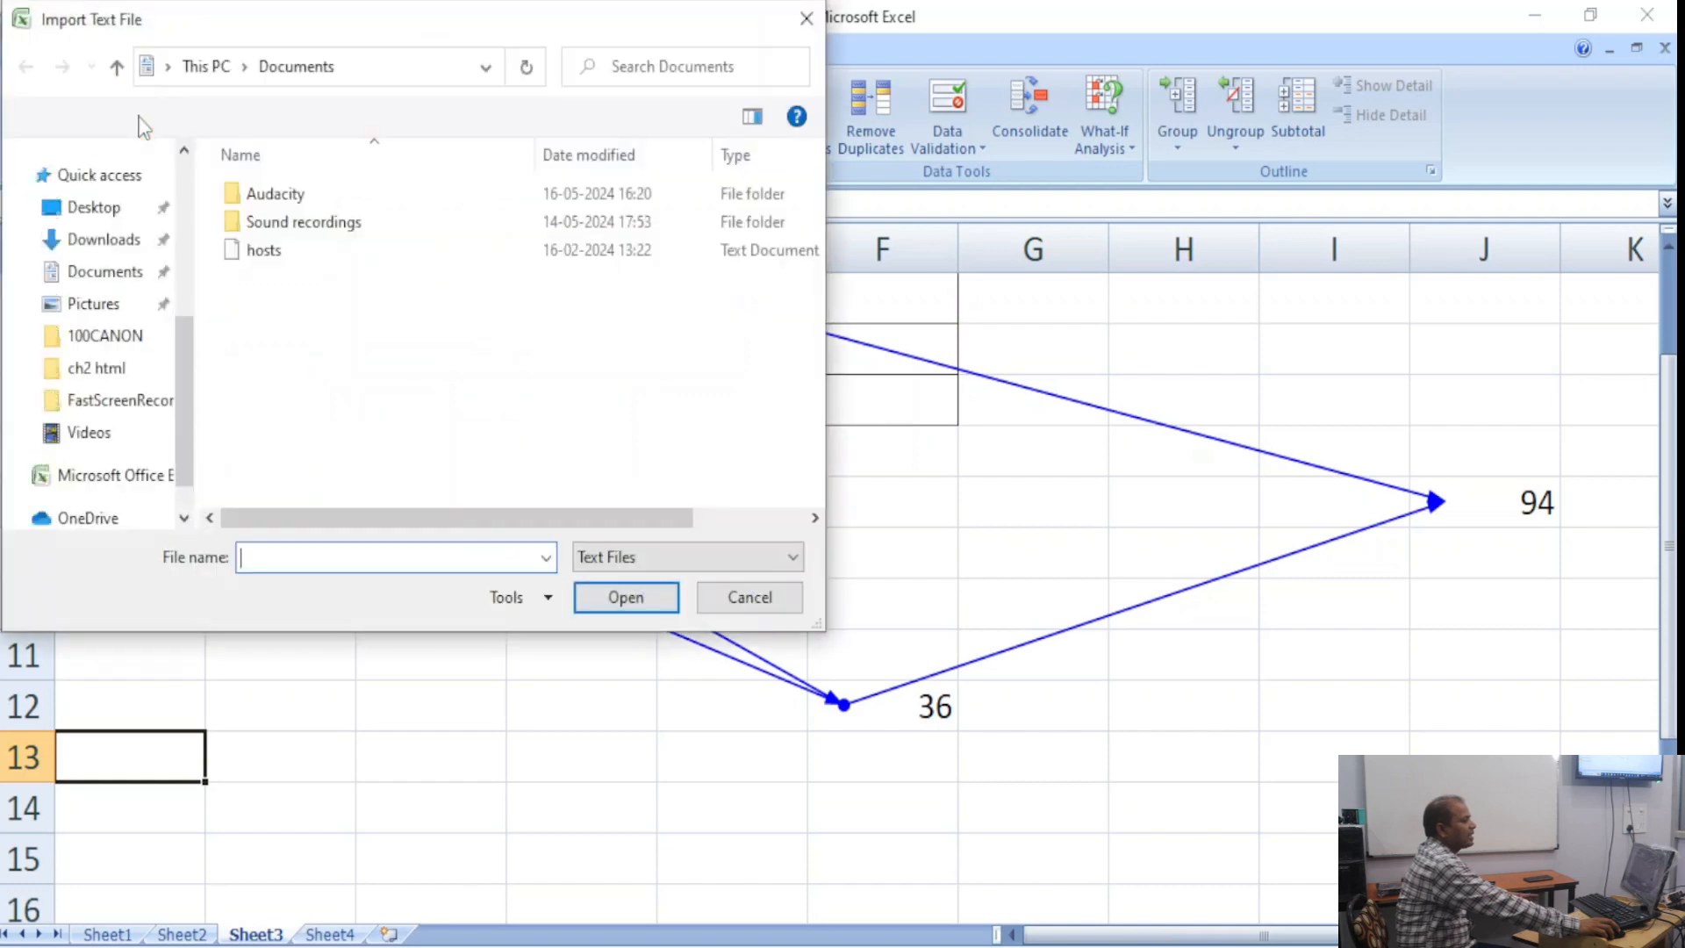
left_click(272, 252)
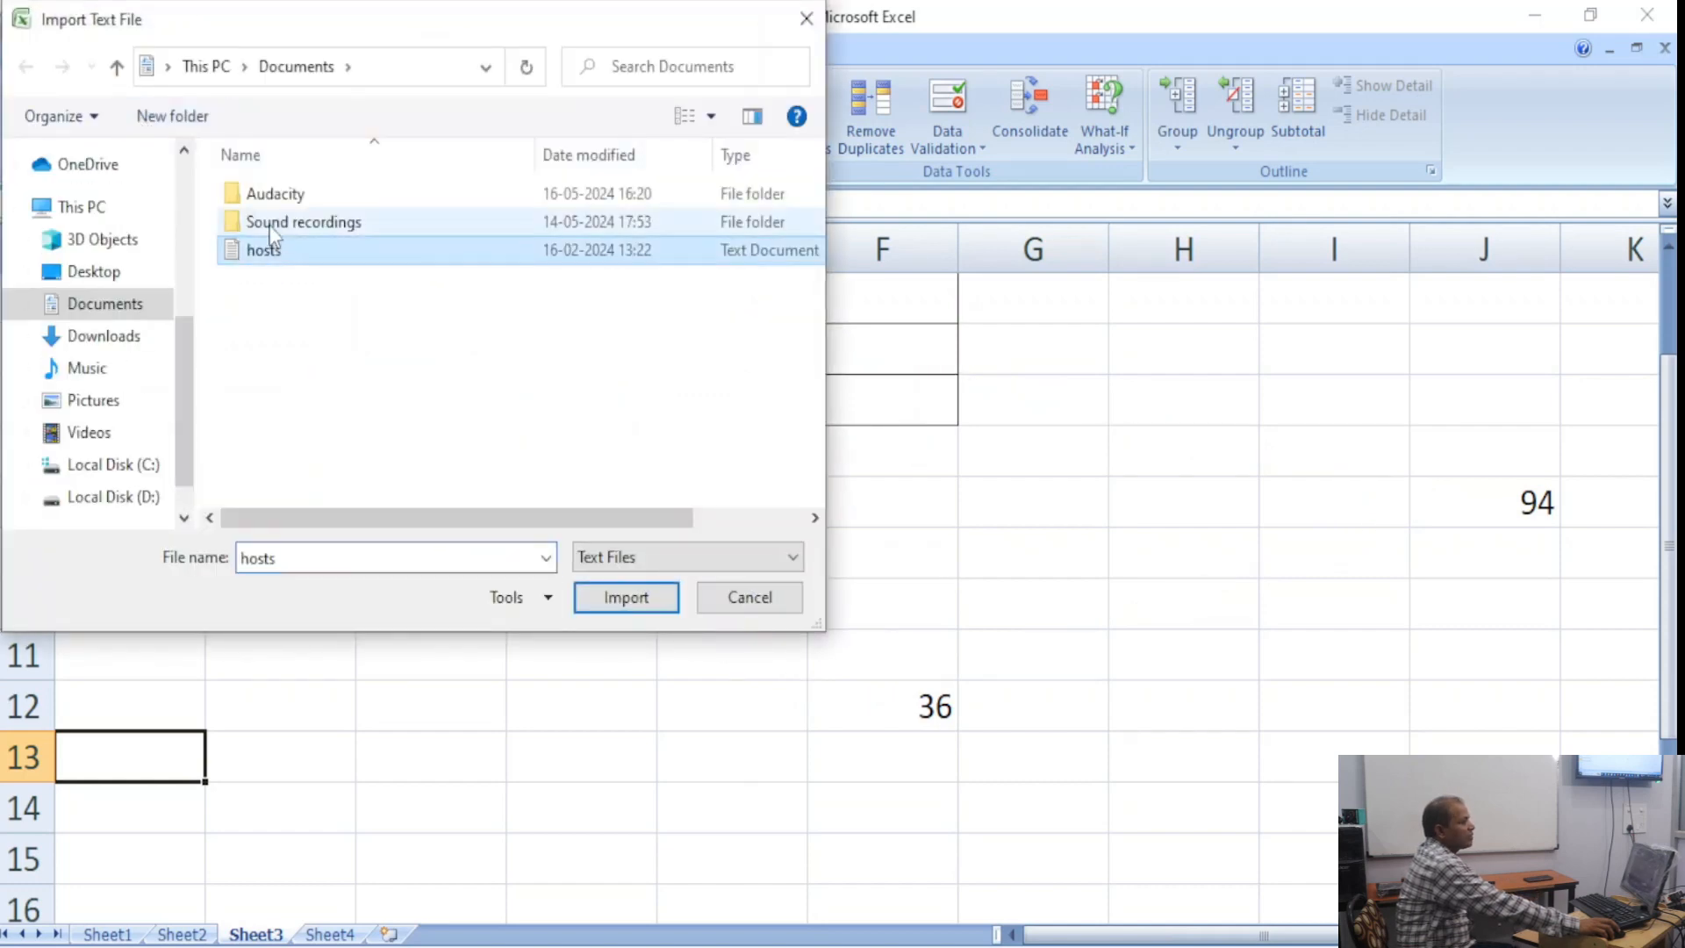
left_click(647, 594)
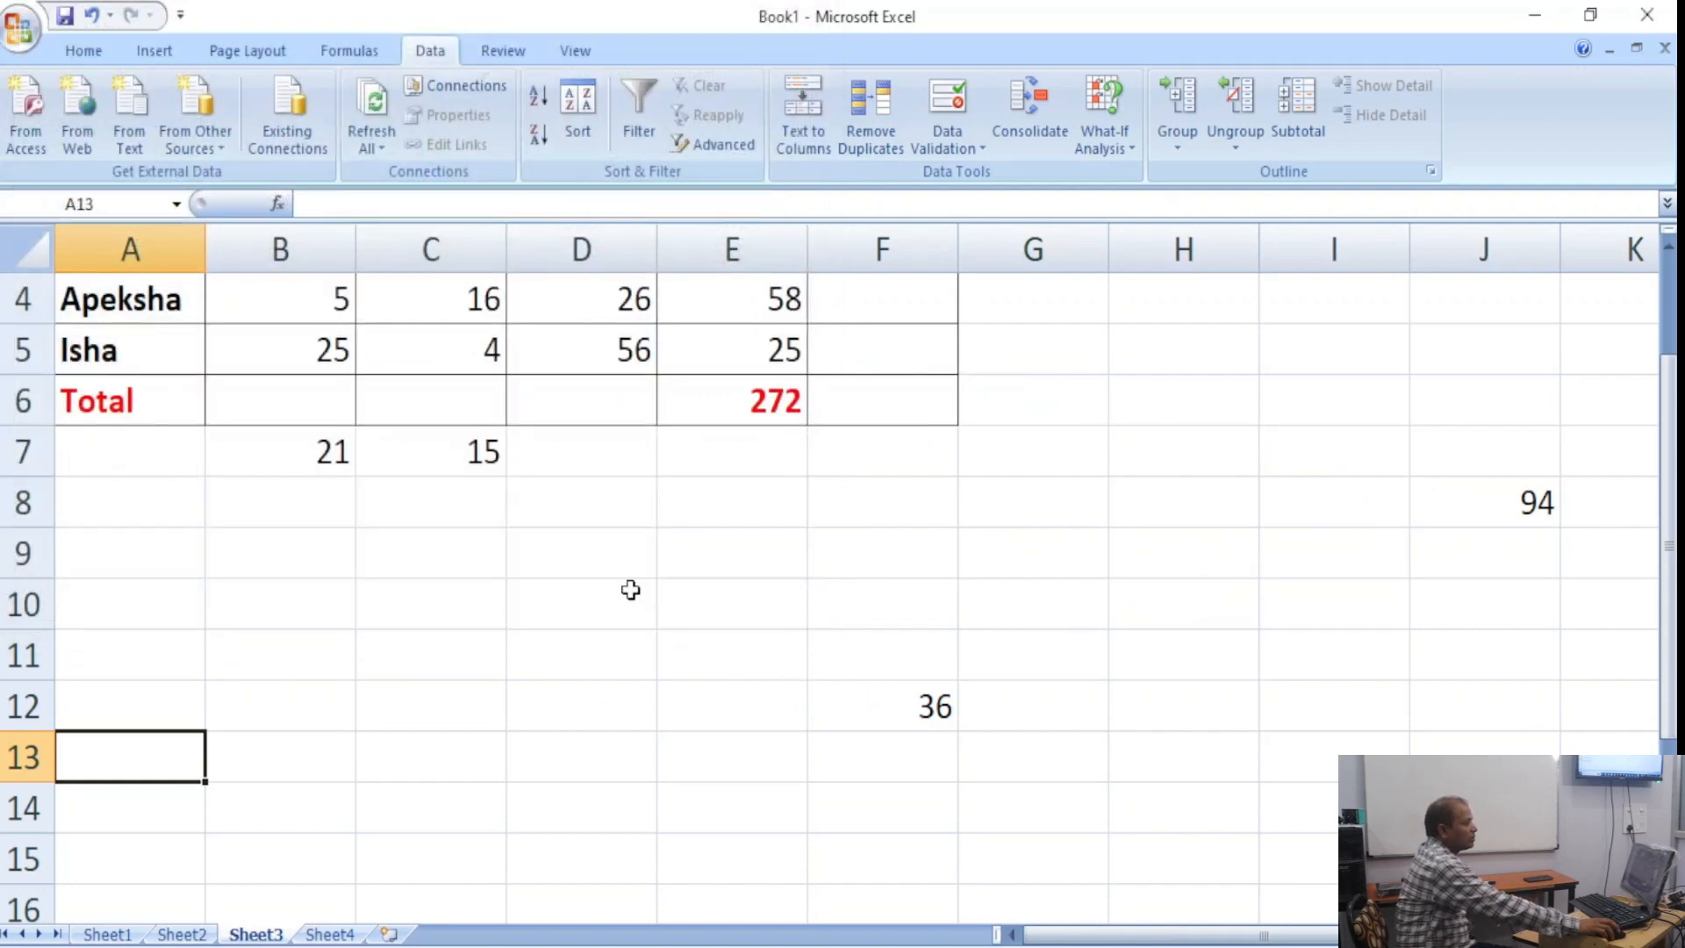
Complete the text import with the Tab delimiter and General column format, placing the data in the existing worksheet at A13.
left_click(1134, 683)
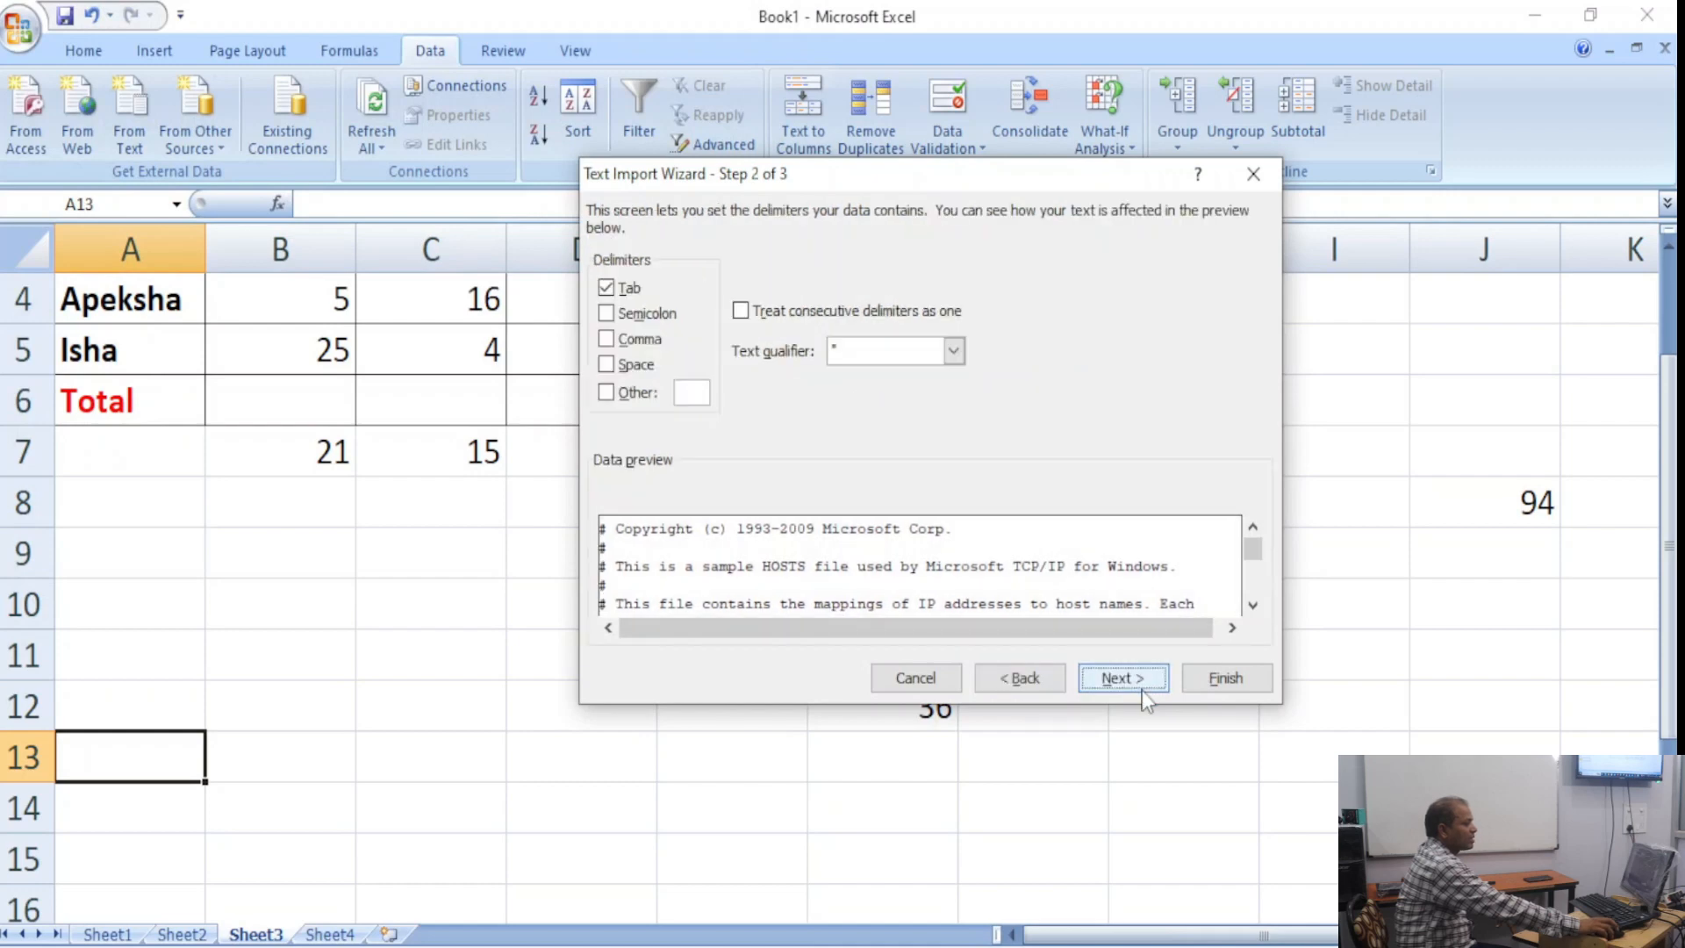
left_click(1141, 683)
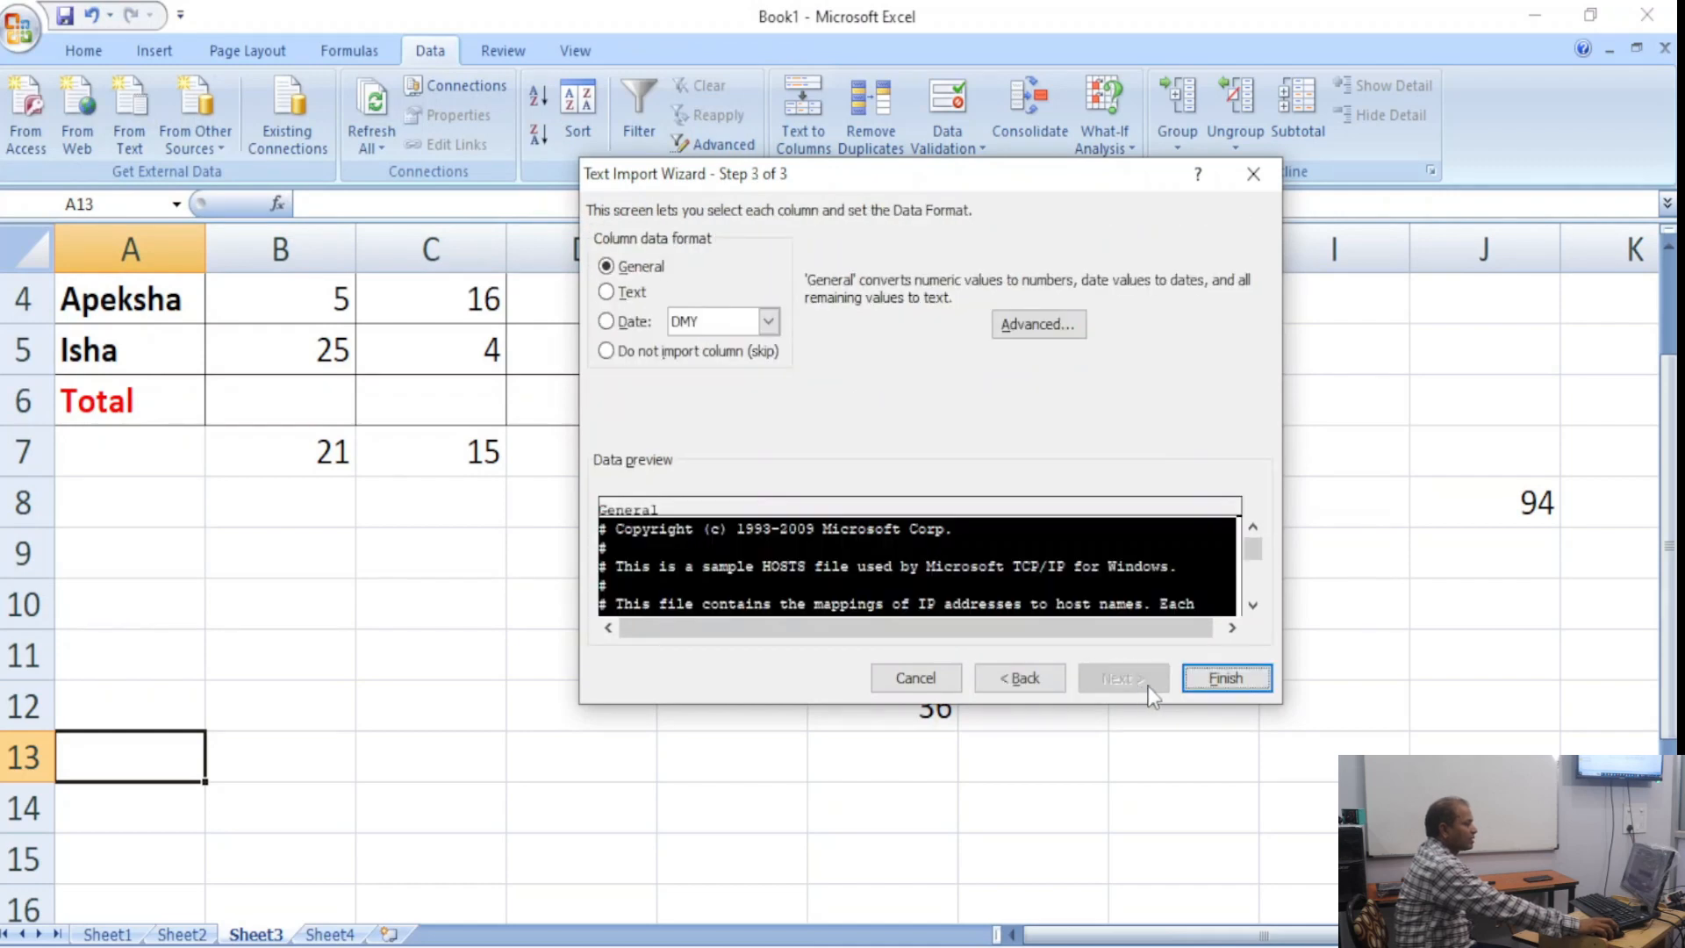
left_click(1226, 677)
left_click(960, 502)
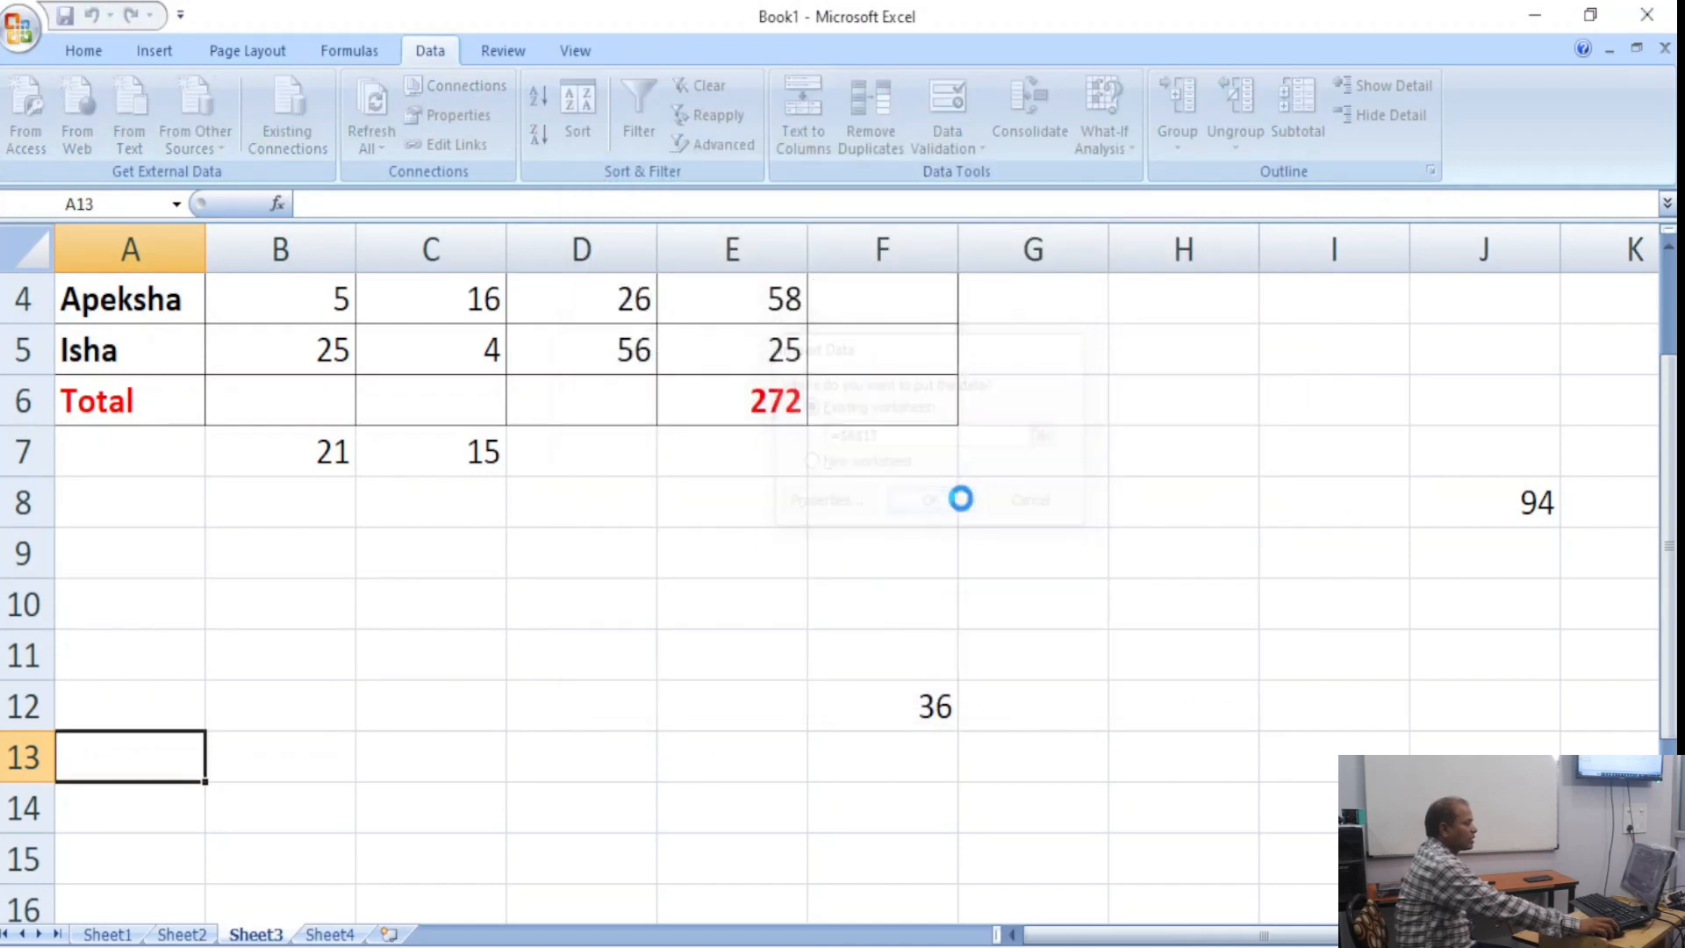
Examine the imported hosts file rows on Sheet3, especially the entries in column C.
scroll(951, 519, "down", 11)
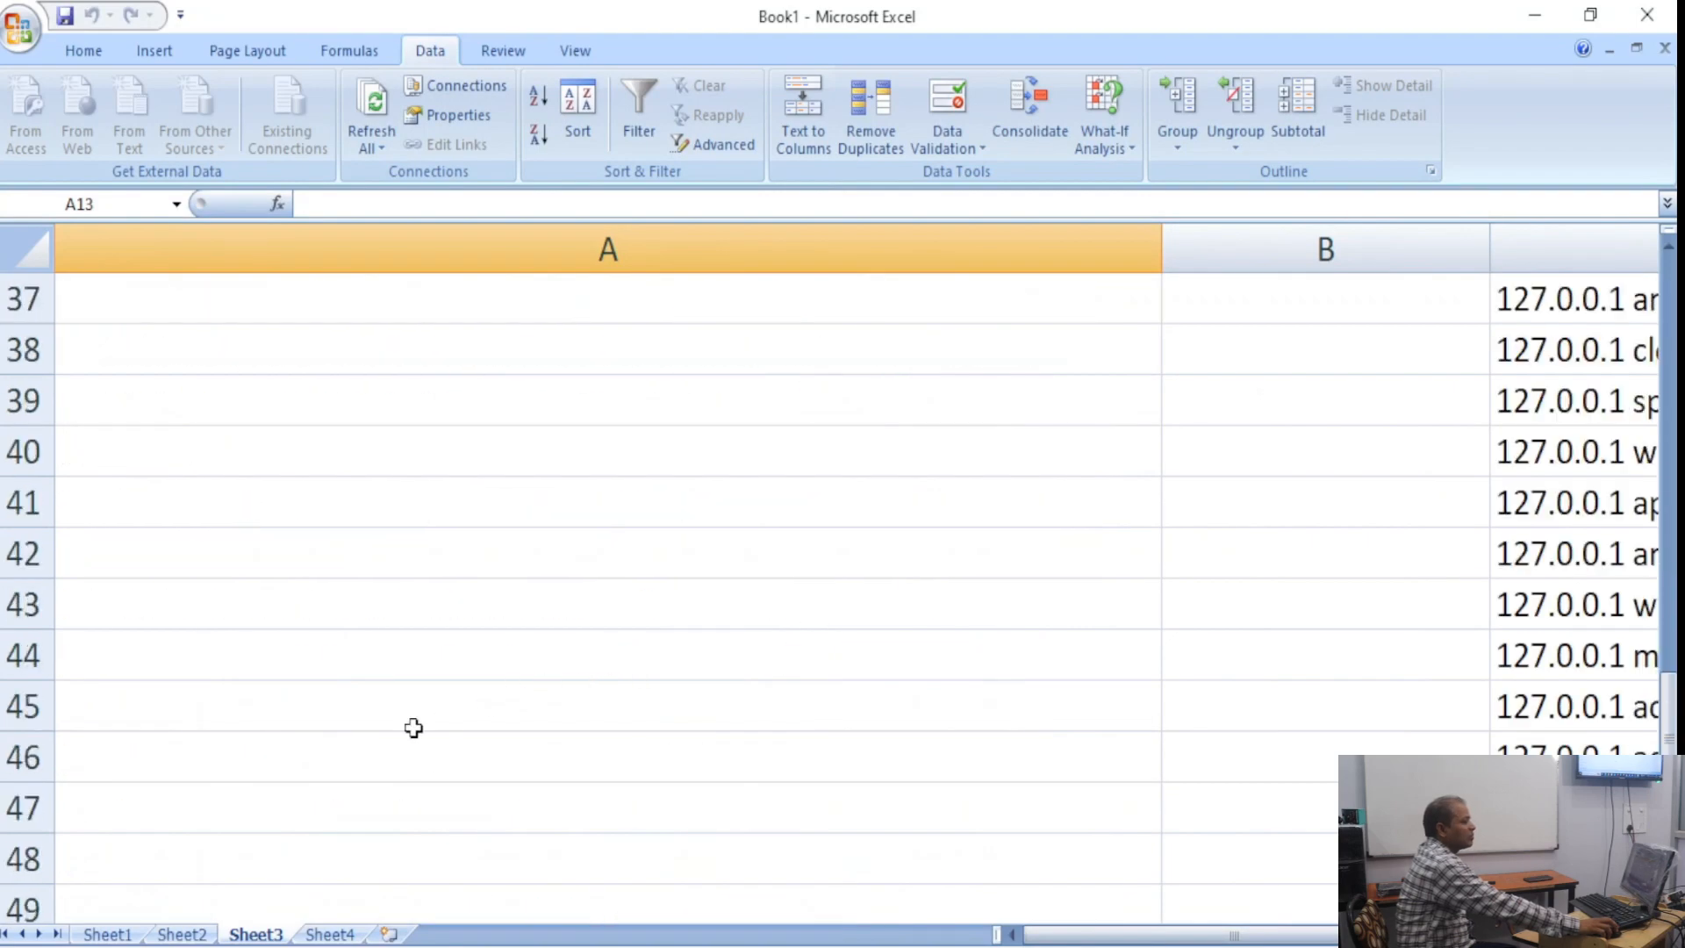
scroll(439, 733, "up", 1)
scroll(474, 737, "down", 1)
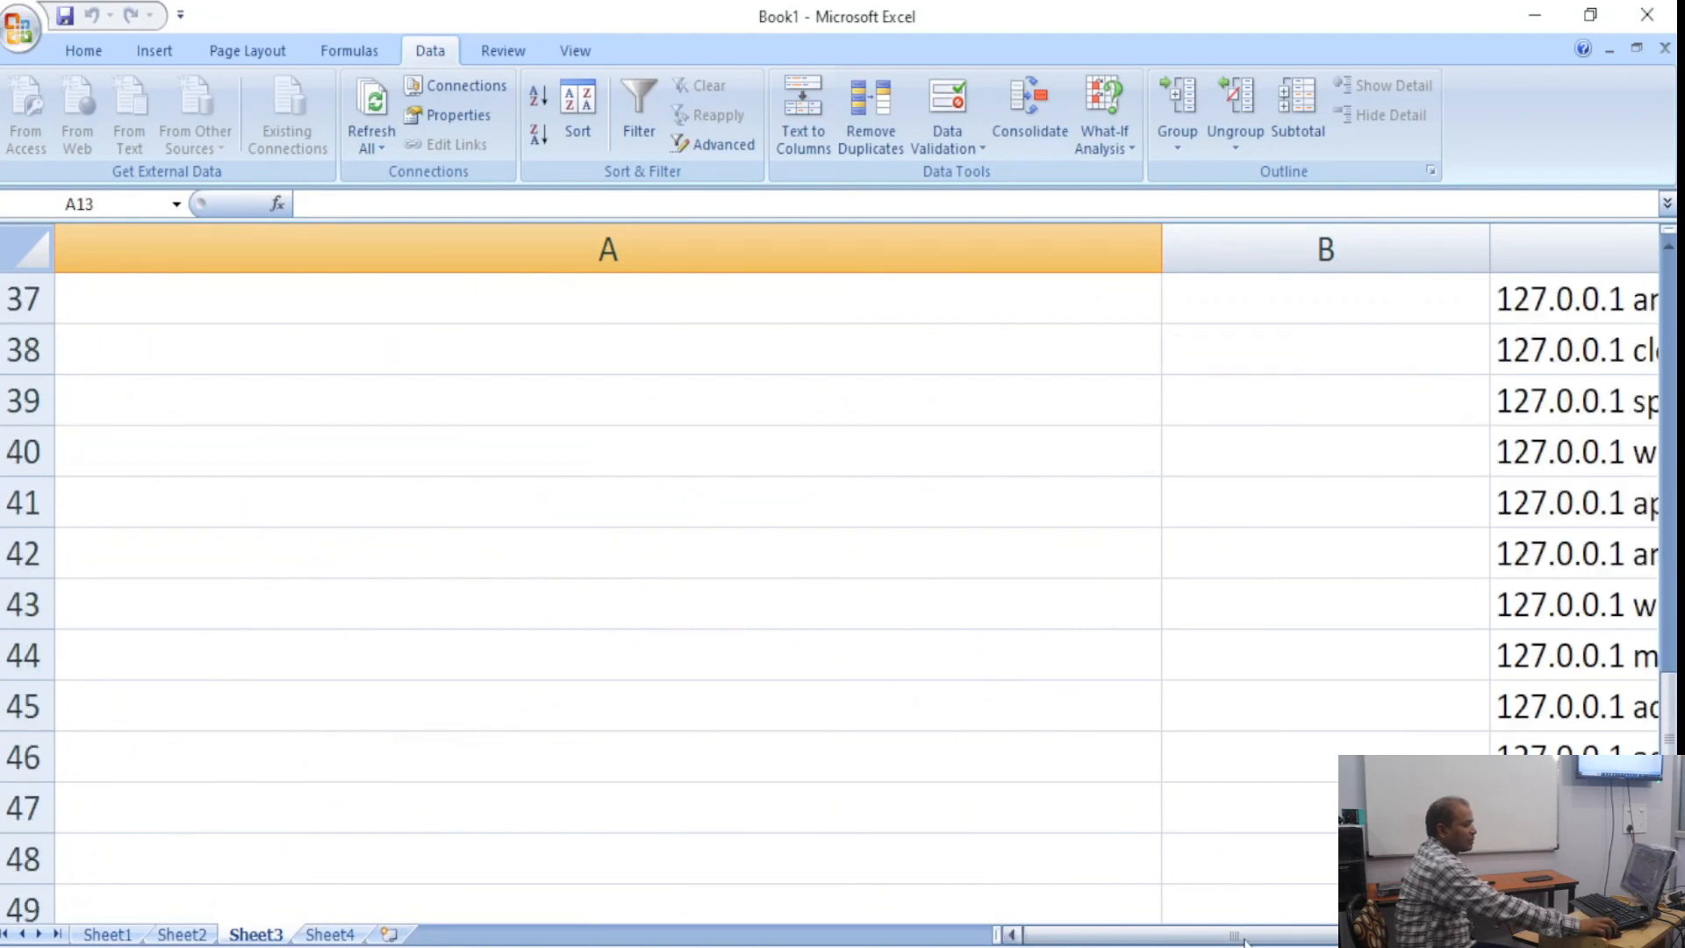
left_click_drag(1245, 941, 1263, 939)
left_click(395, 594)
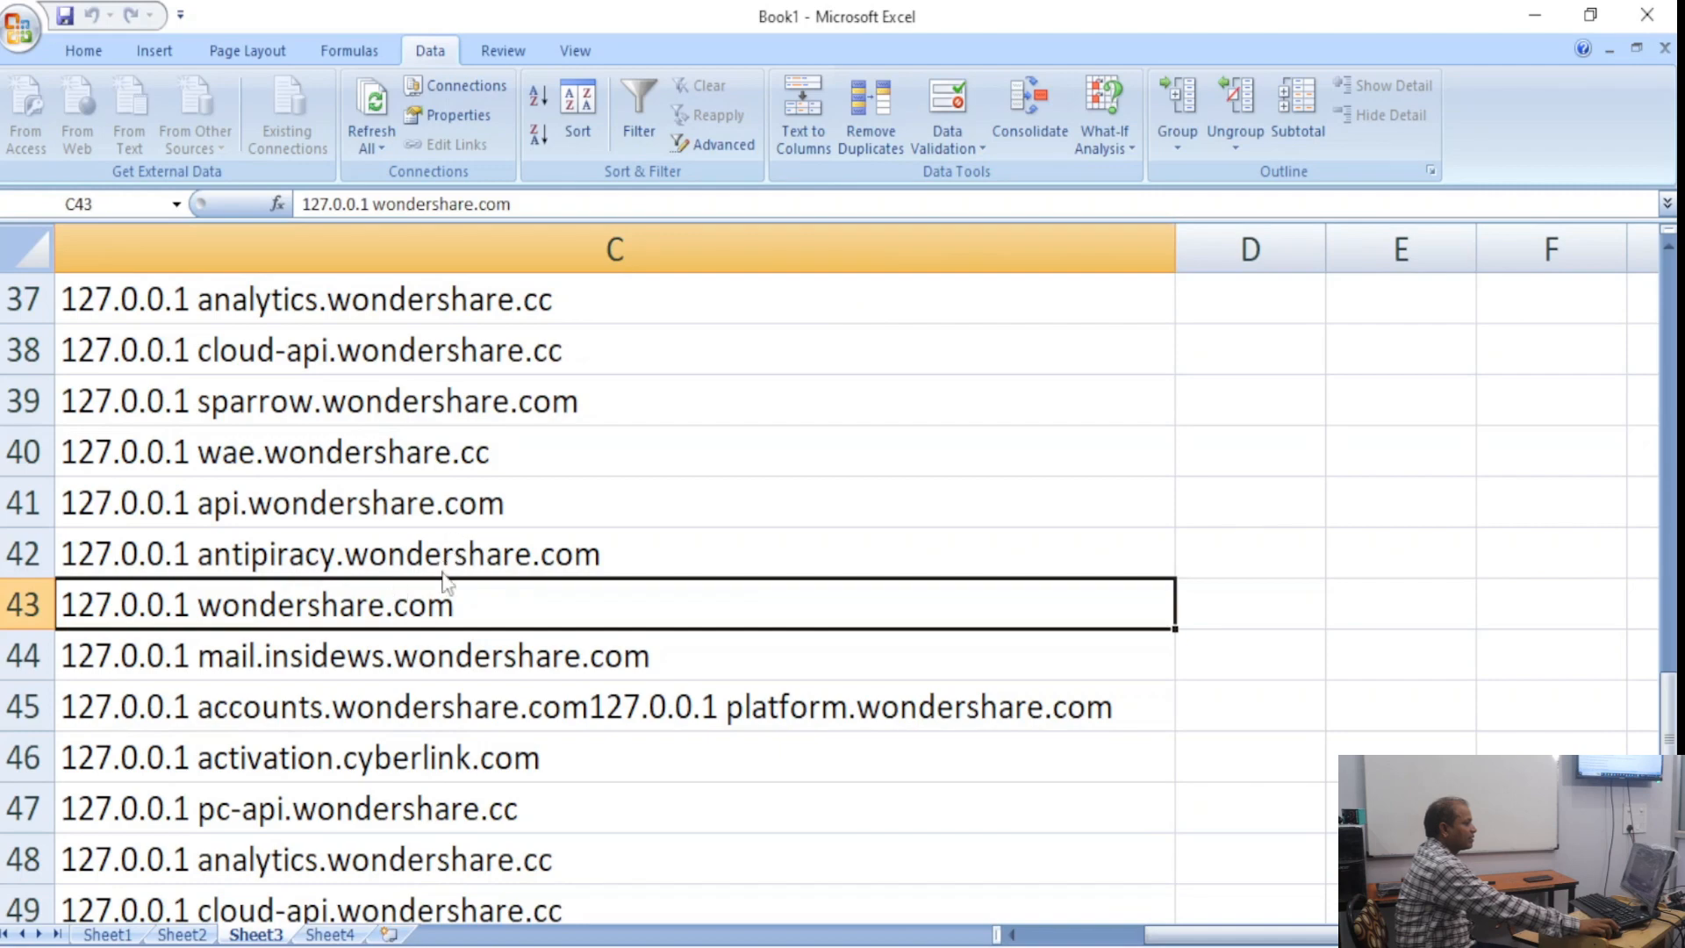
scroll(439, 588, "down", 7)
scroll(429, 594, "up", 3)
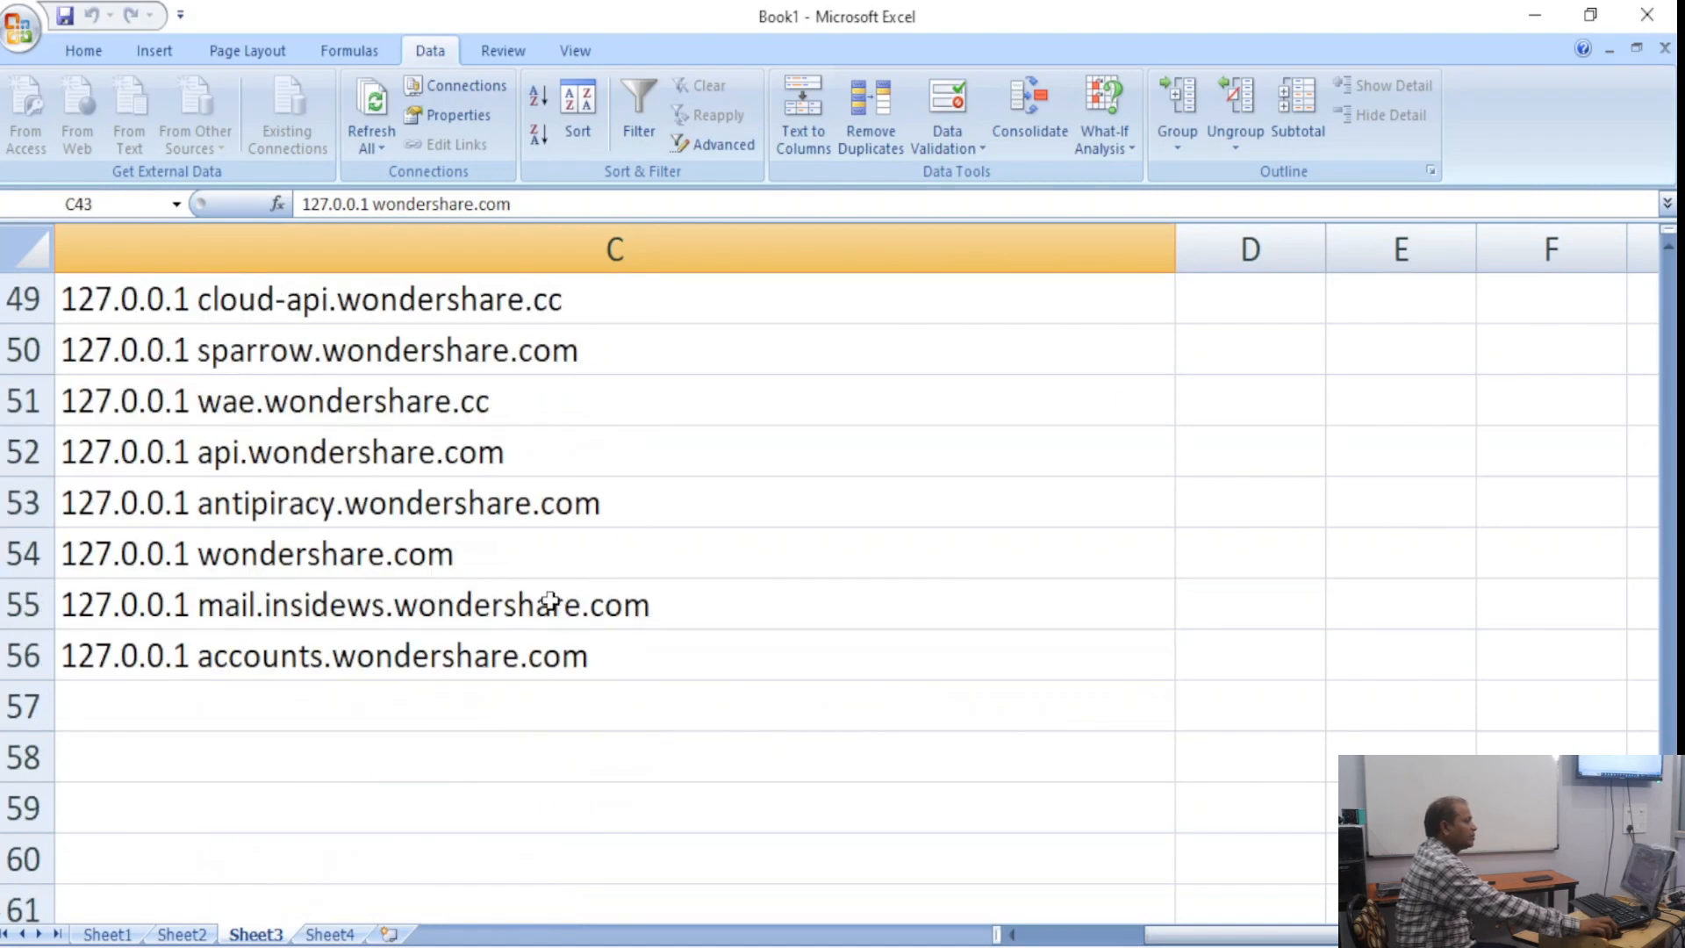
scroll(541, 610, "up", 2)
scroll(540, 612, "up", 2)
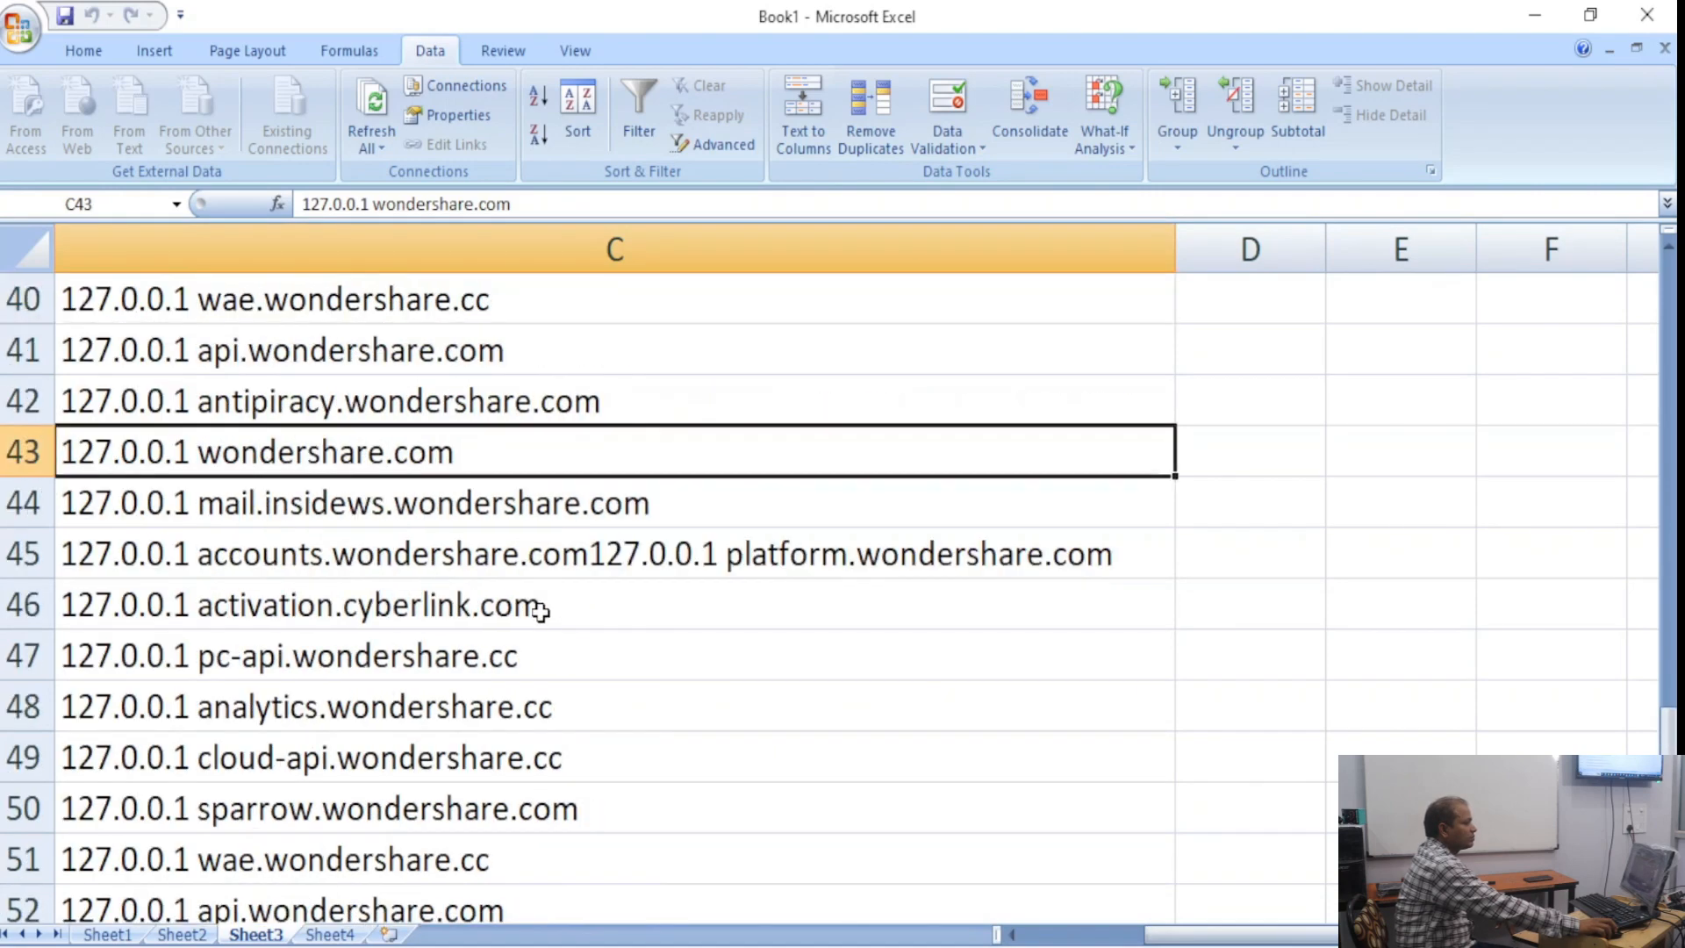
scroll(540, 612, "up", 4)
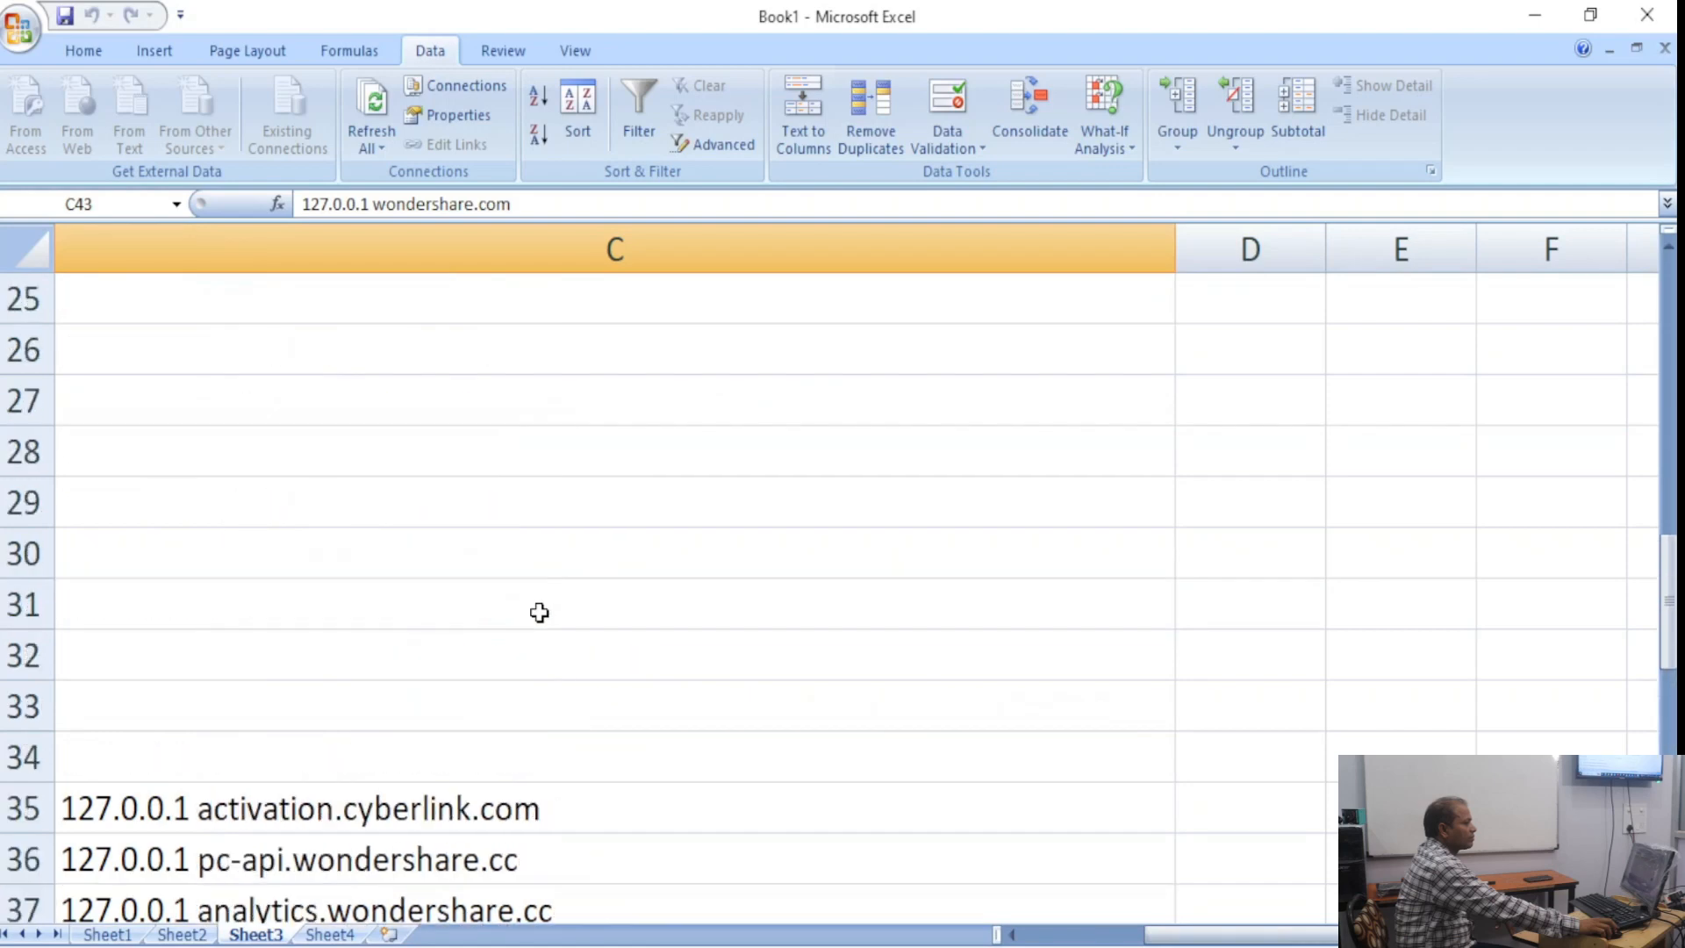
scroll(539, 612, "down", 2)
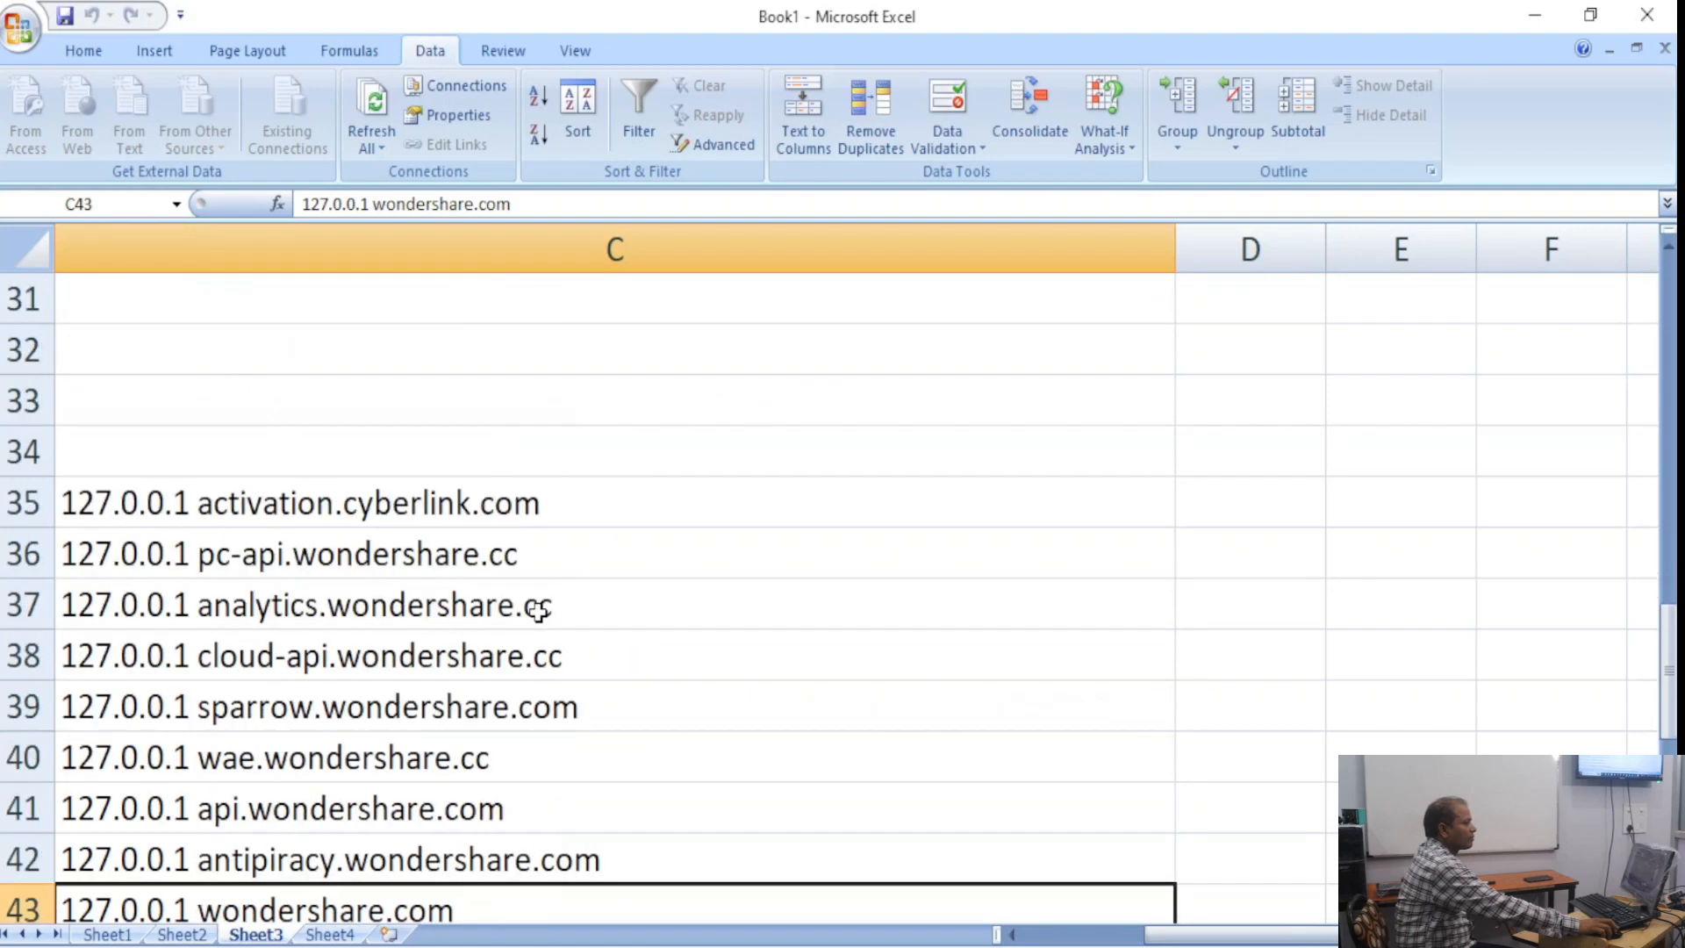
scroll(539, 611, "down", 4)
scroll(535, 612, "down", 3)
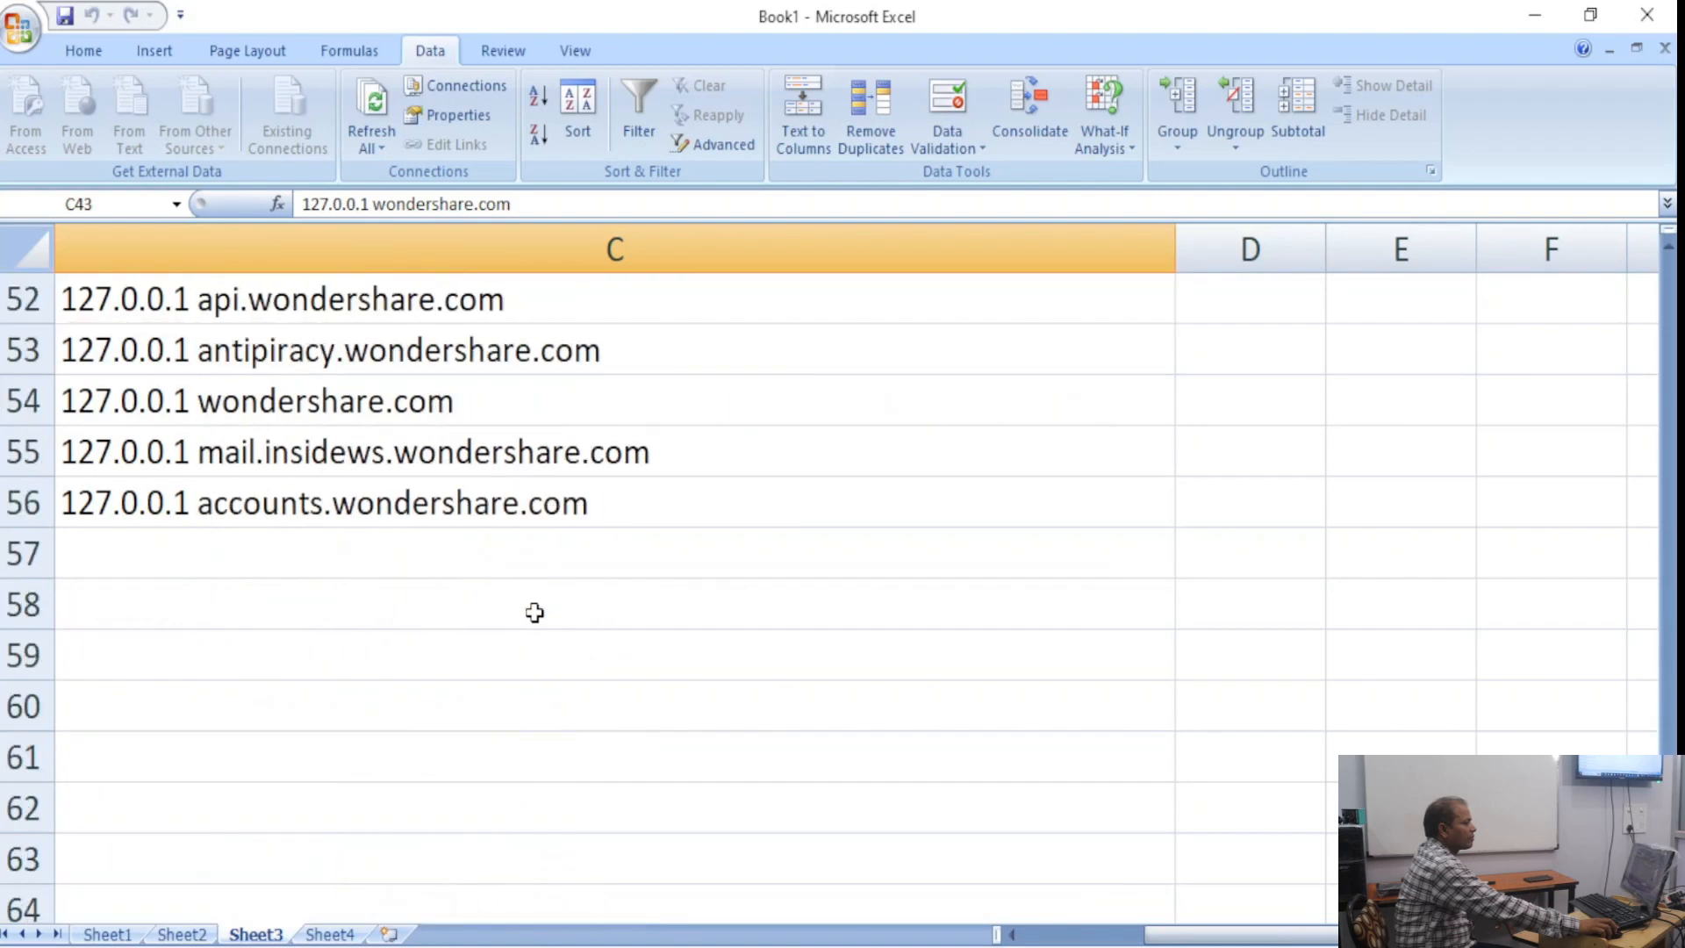
Review the imported hosts text in columns A to C and the original table above it on Sheet3.
scroll(534, 611, "up", 7)
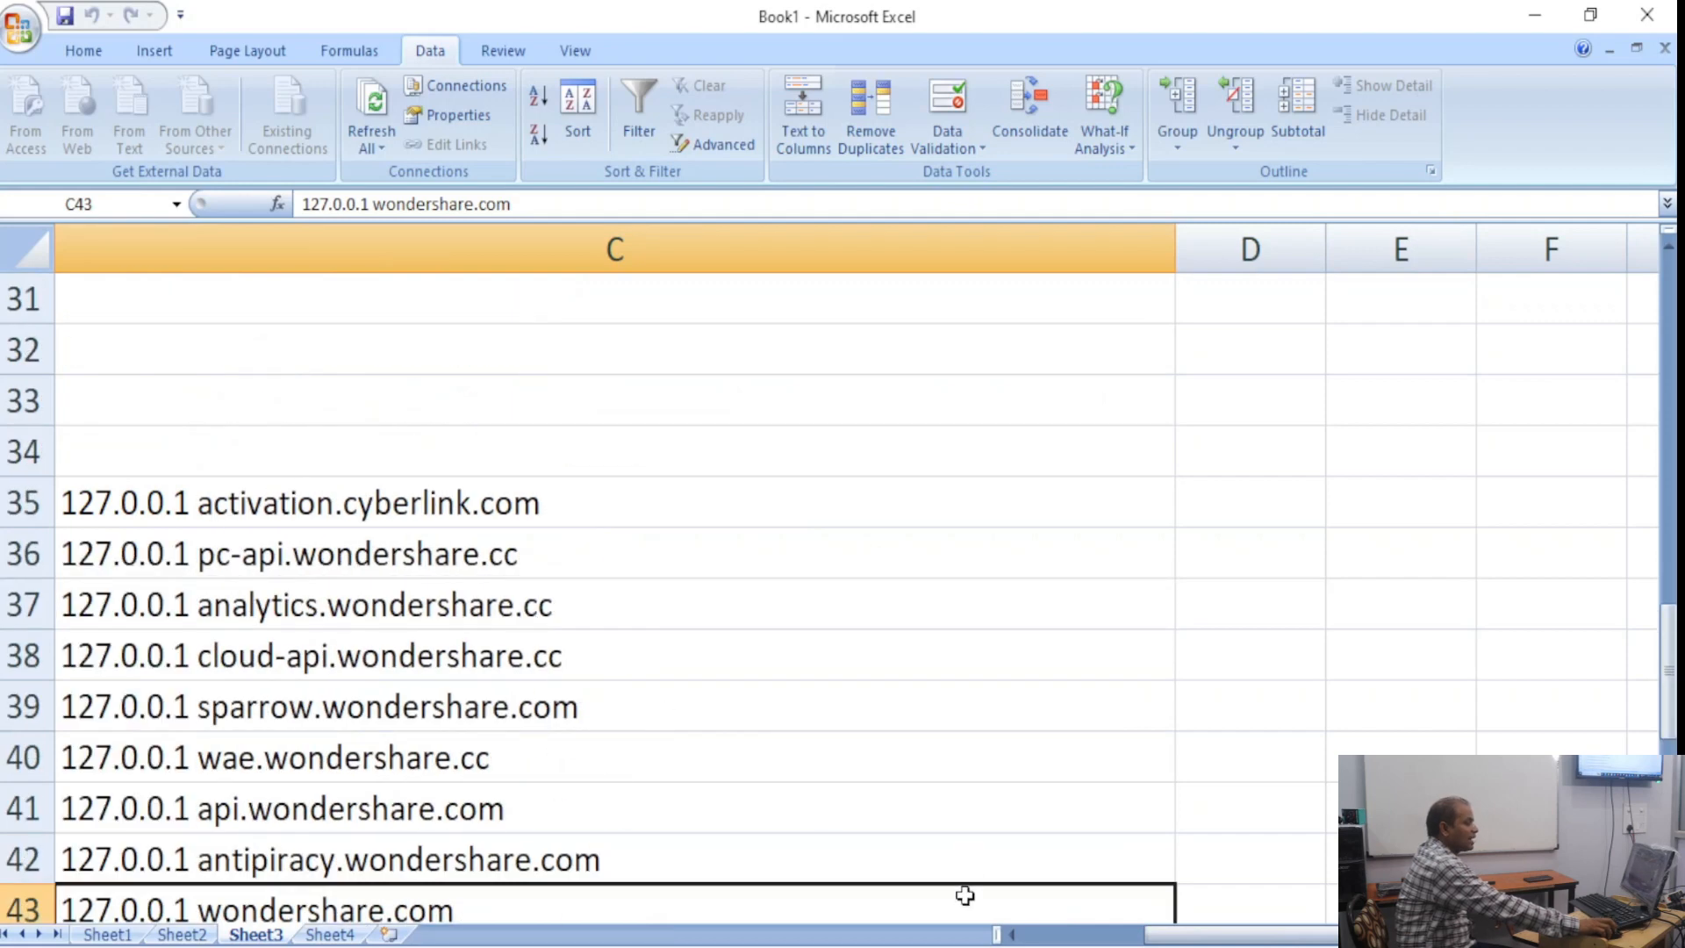
scroll(897, 712, "left", 2)
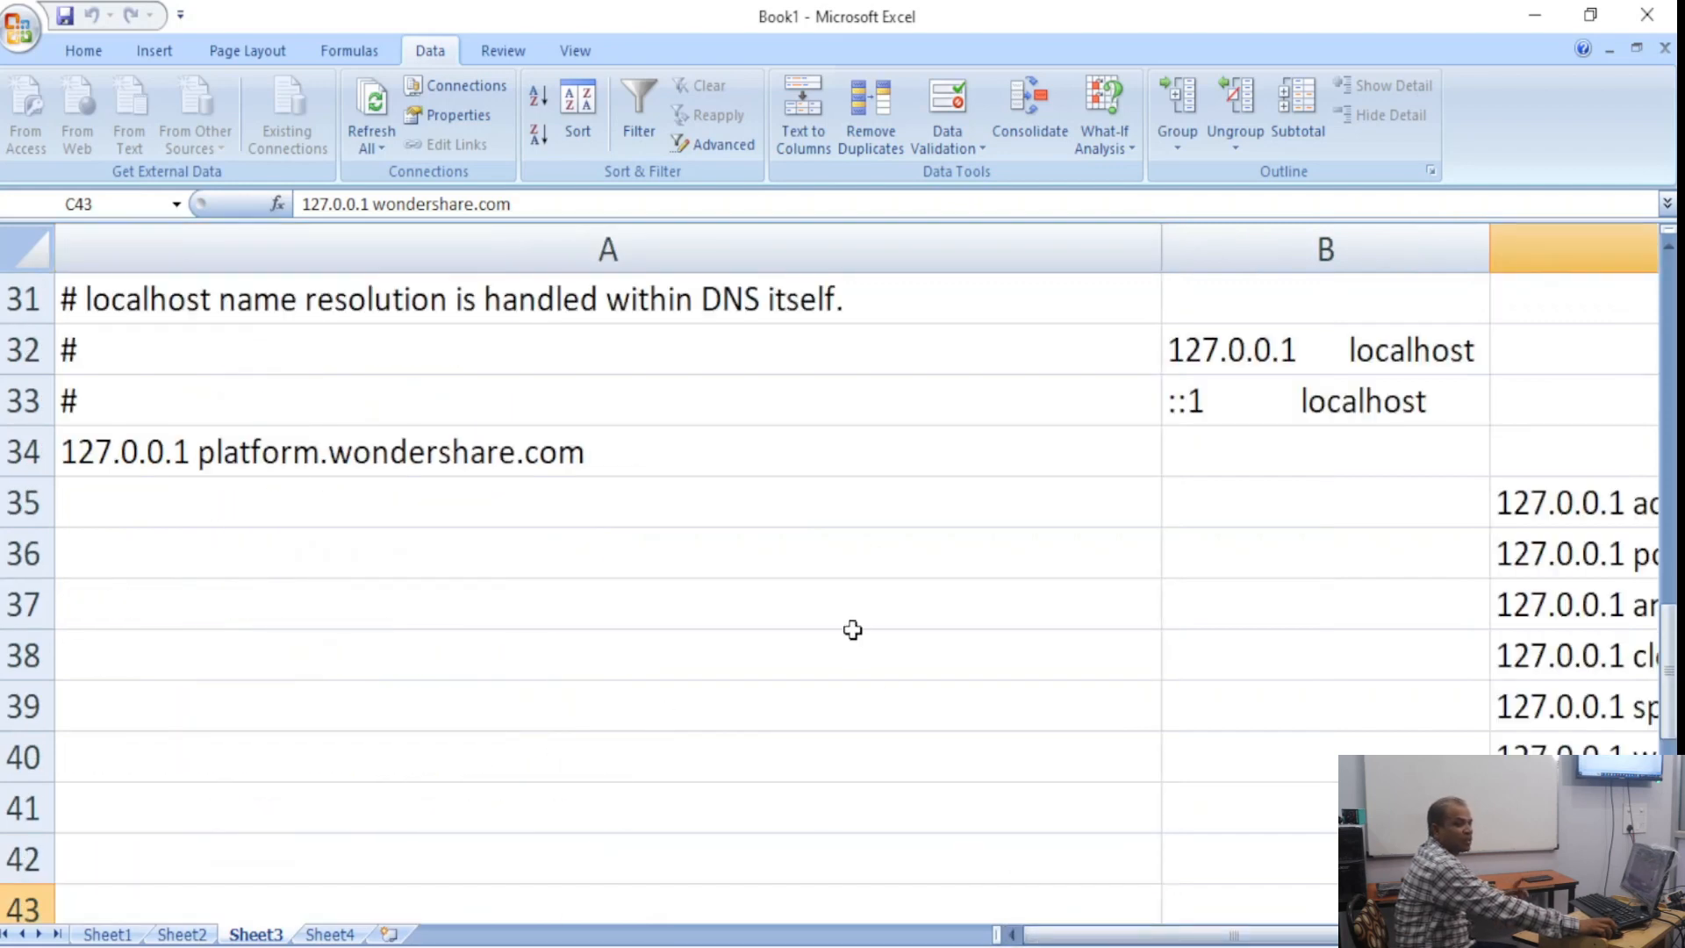
scroll(858, 755, "up", 2)
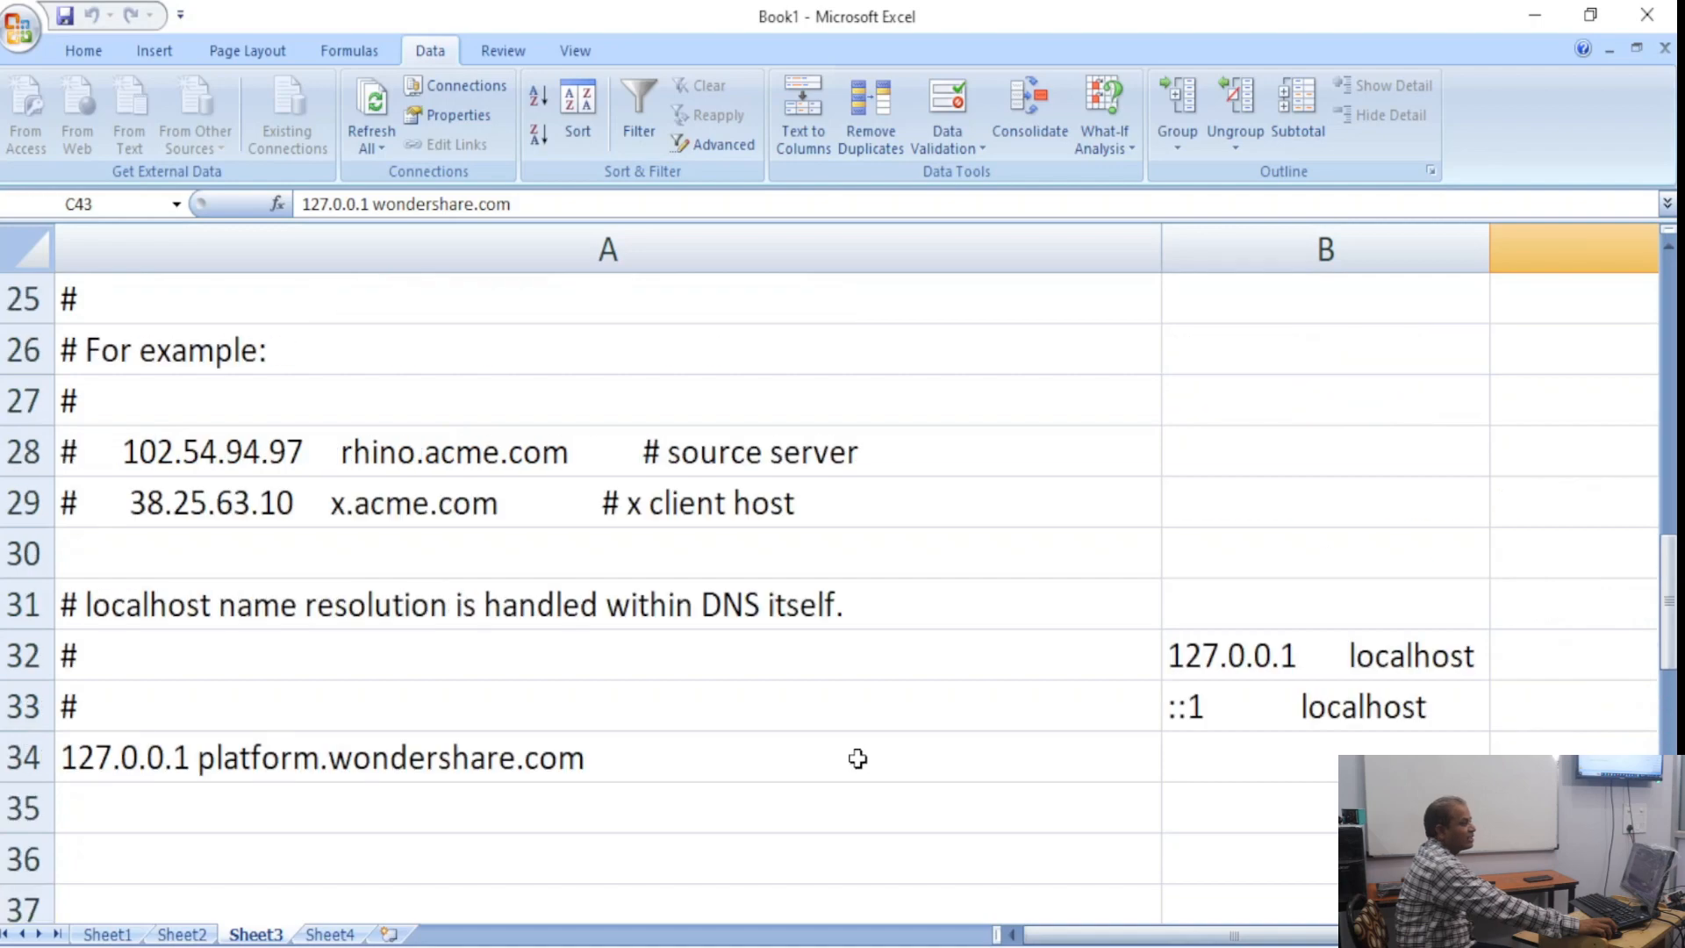
scroll(854, 758, "up", 5)
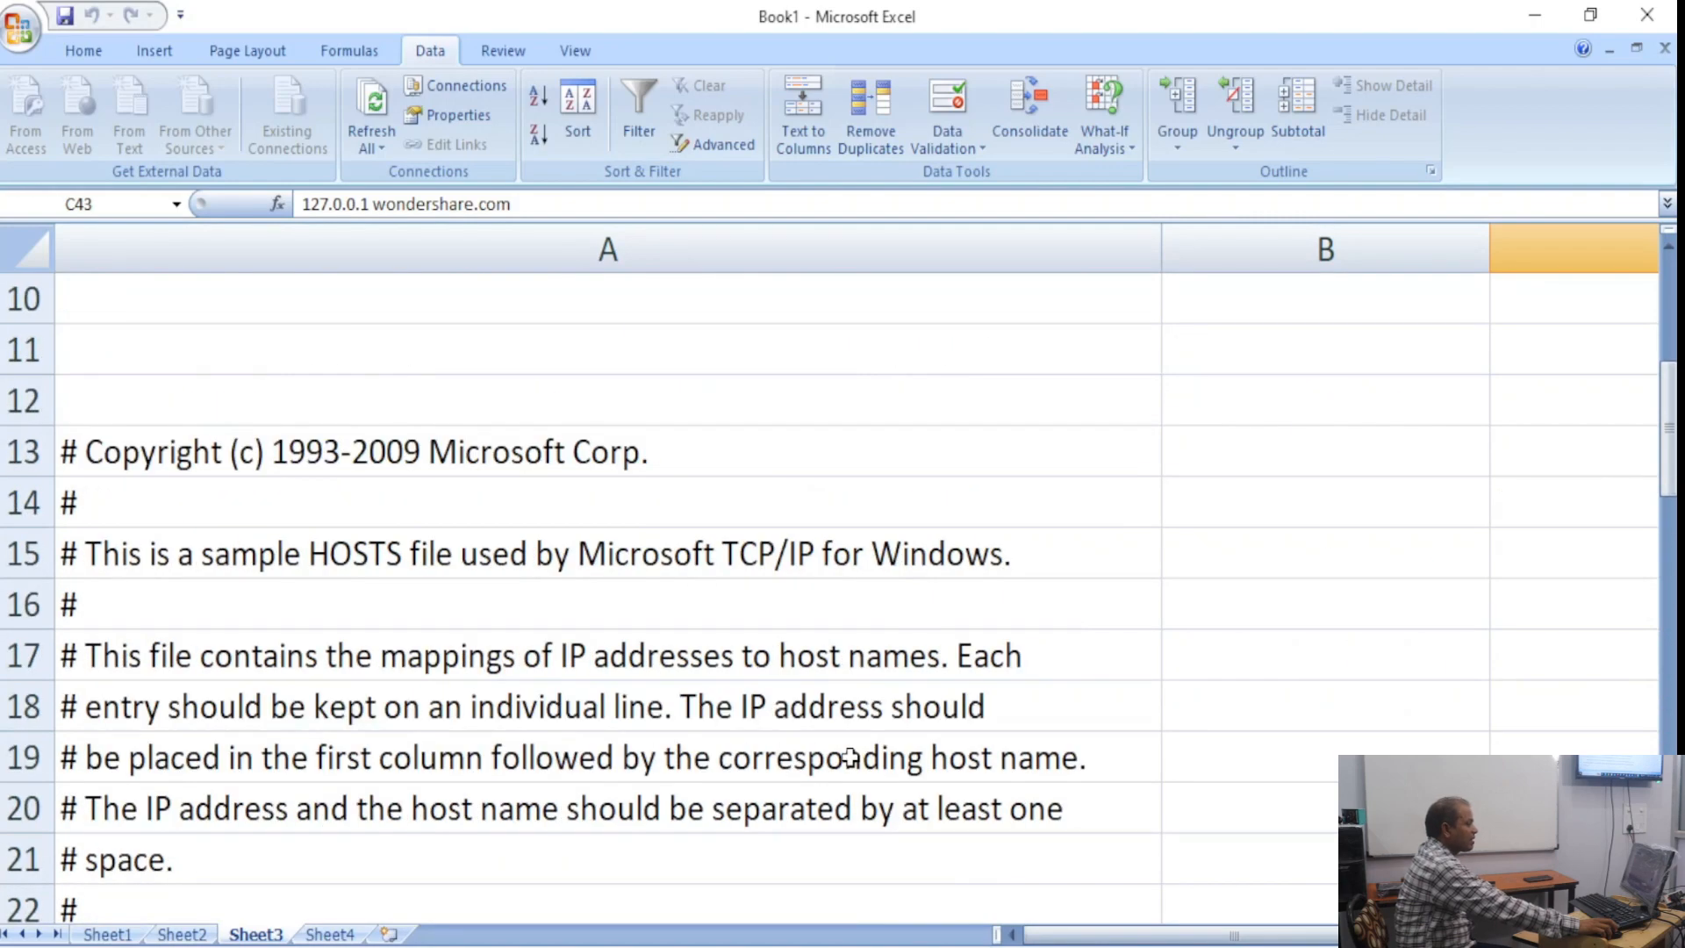
scroll(849, 757, "up", 3)
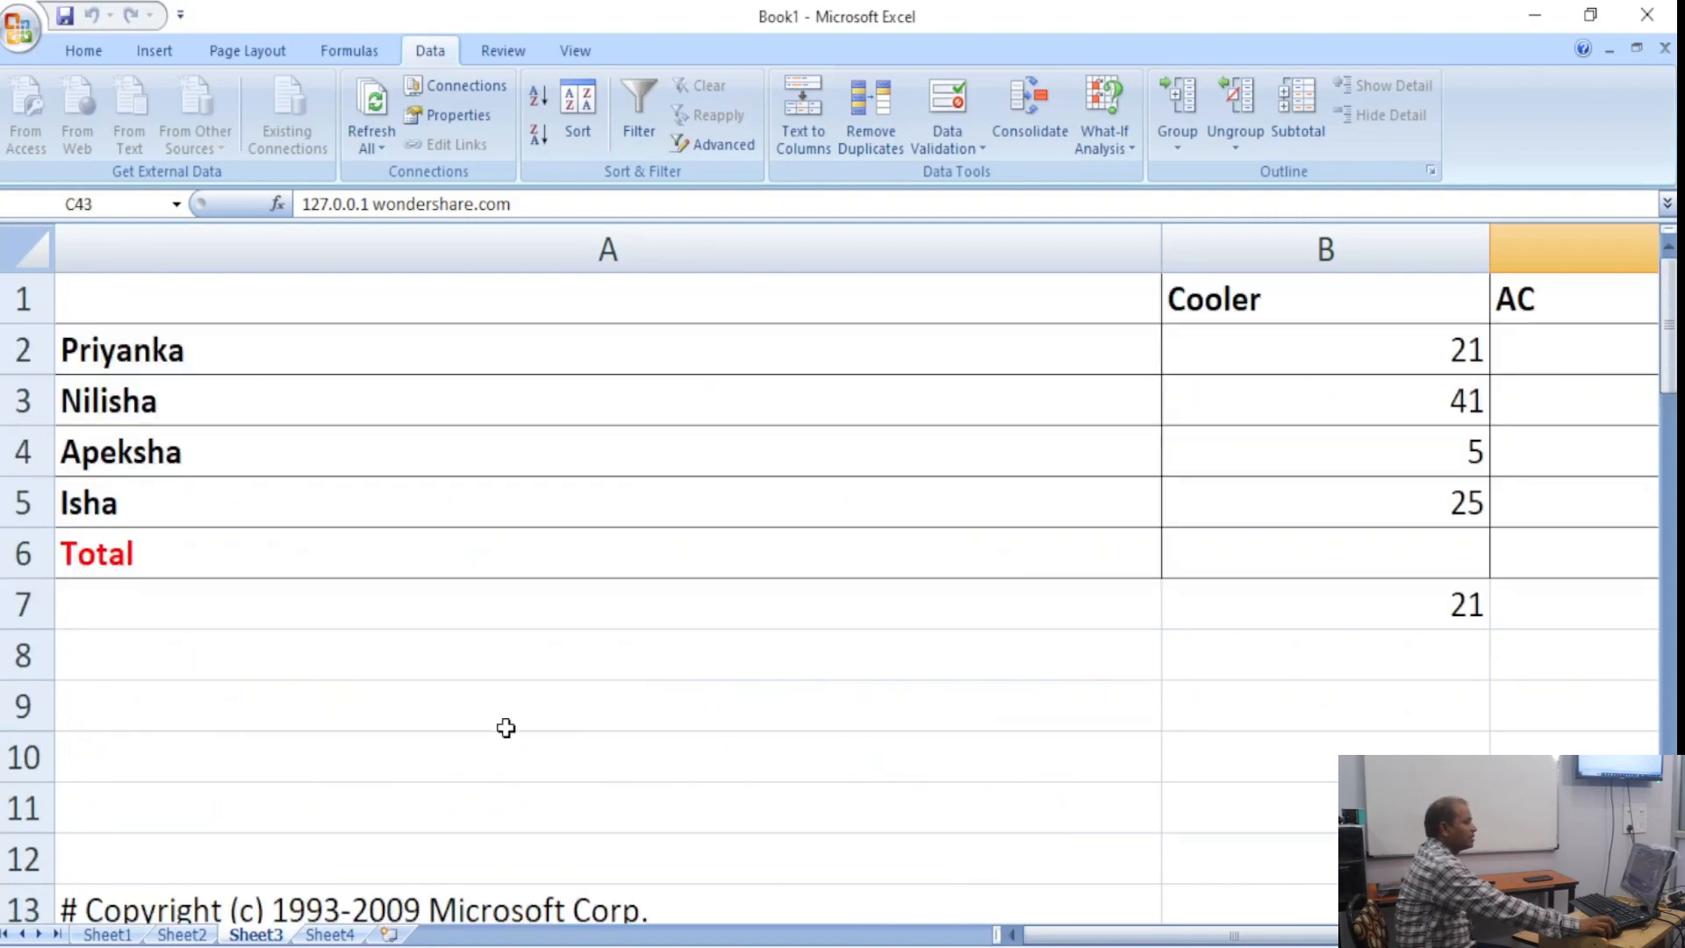
scroll(495, 722, "down", 3)
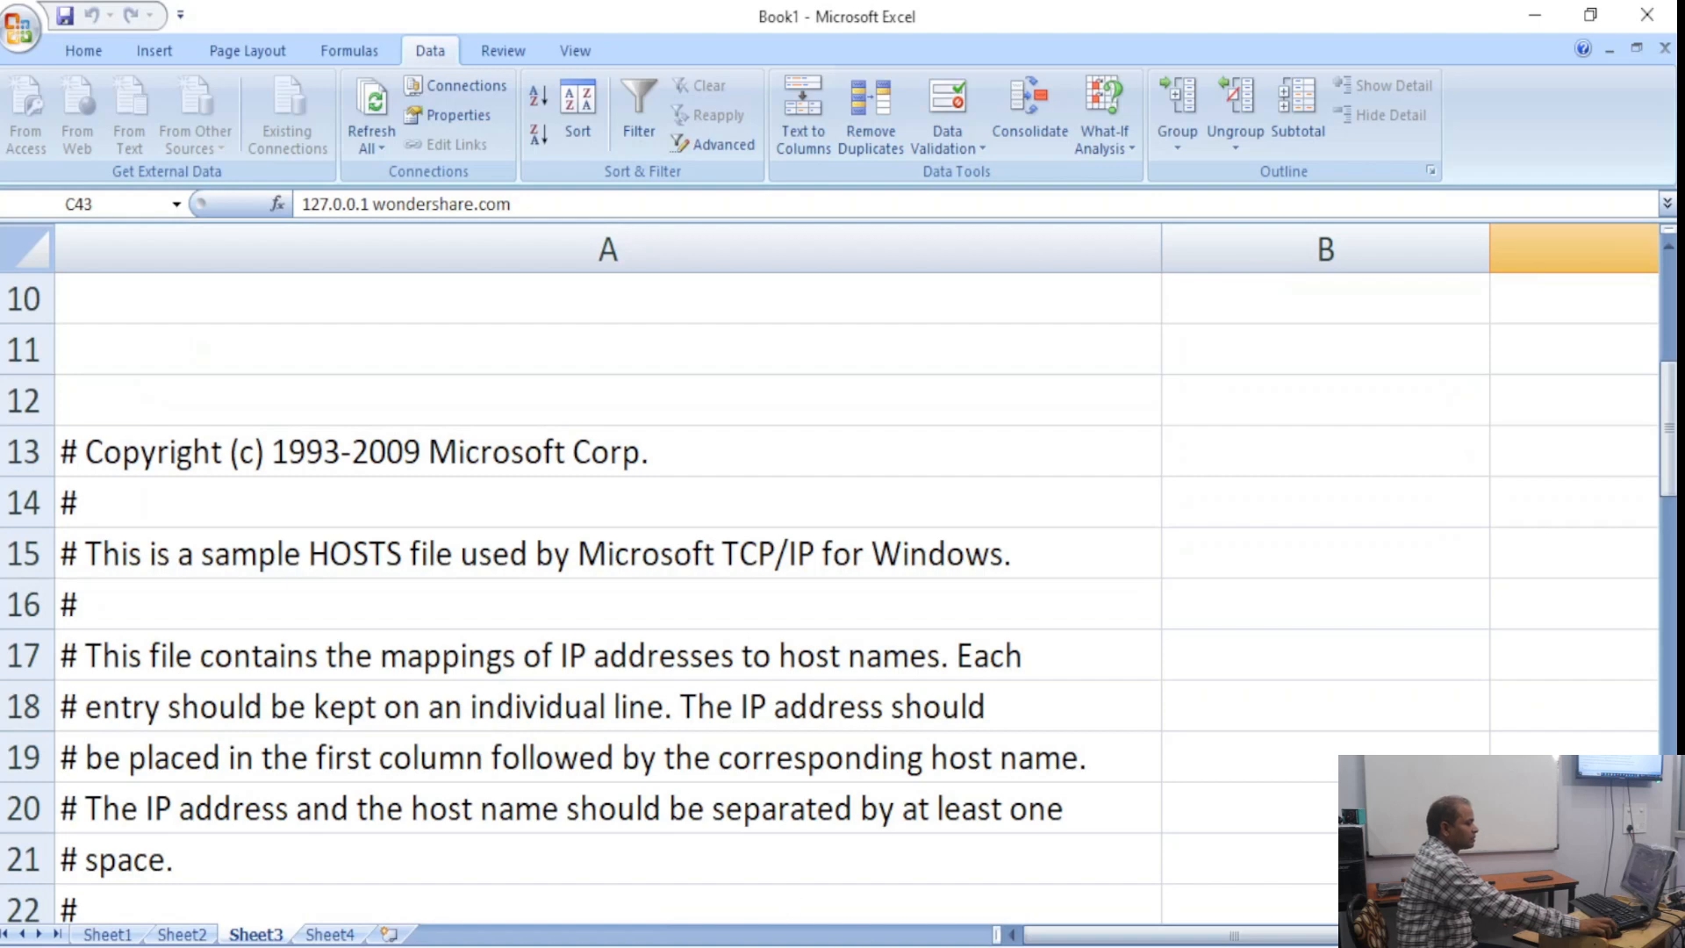
scroll(354, 234, "up", 3)
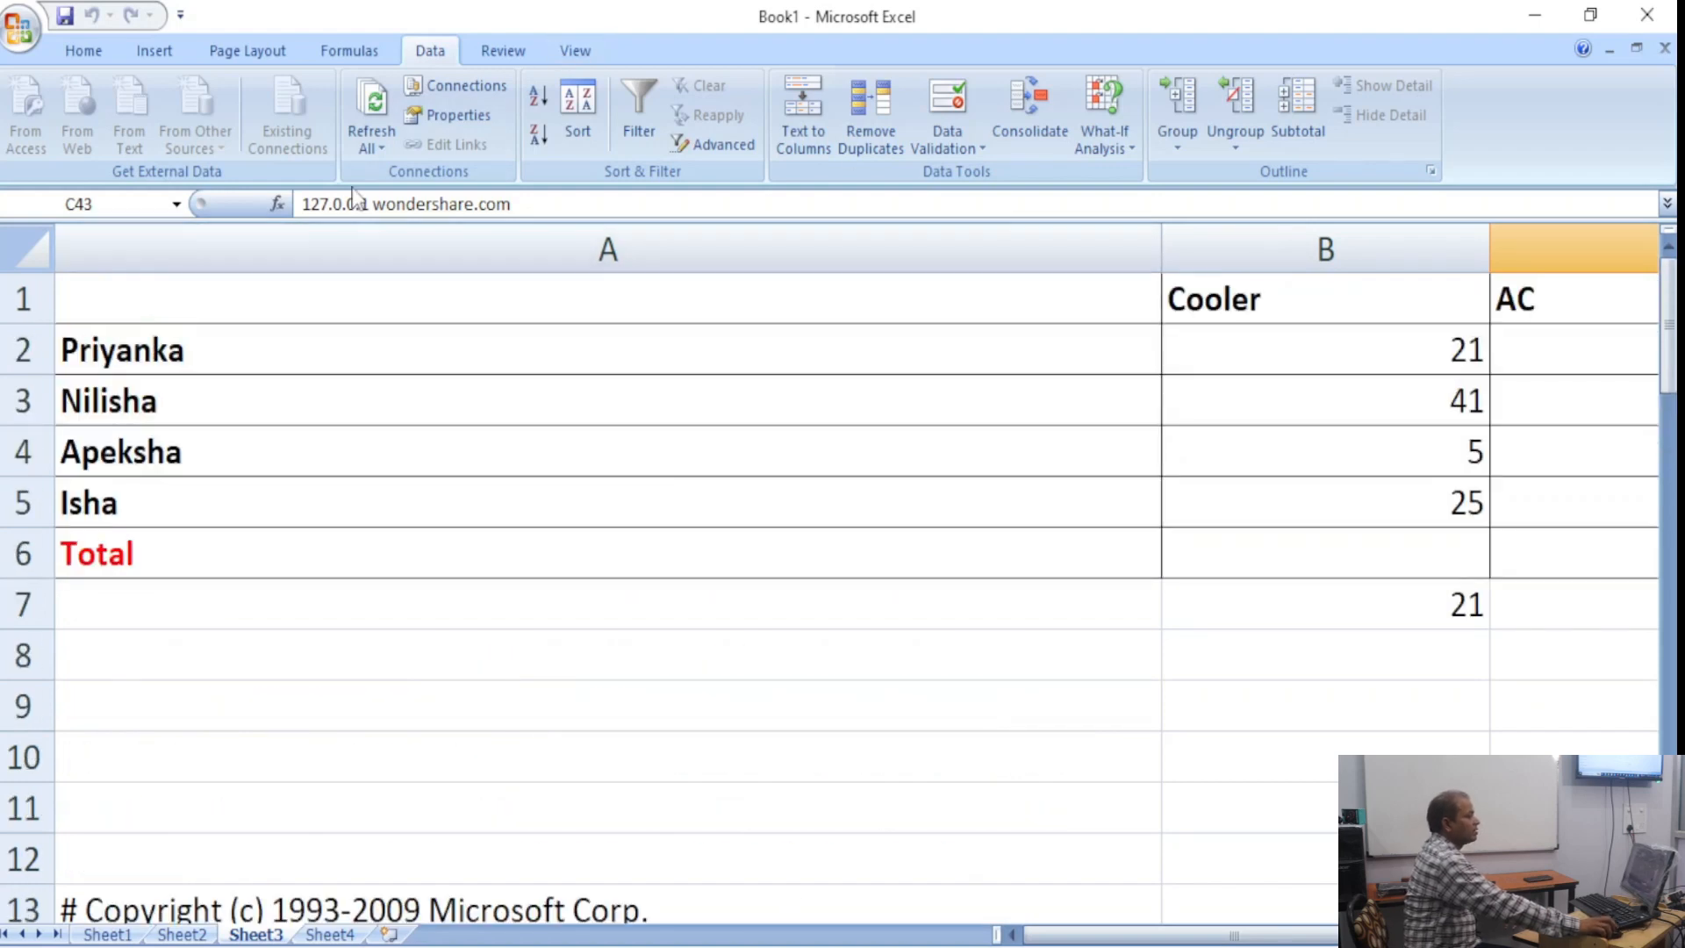
Try Refresh All on the external data with cell A9 selected, cancelling the text file selection.
left_click(419, 711)
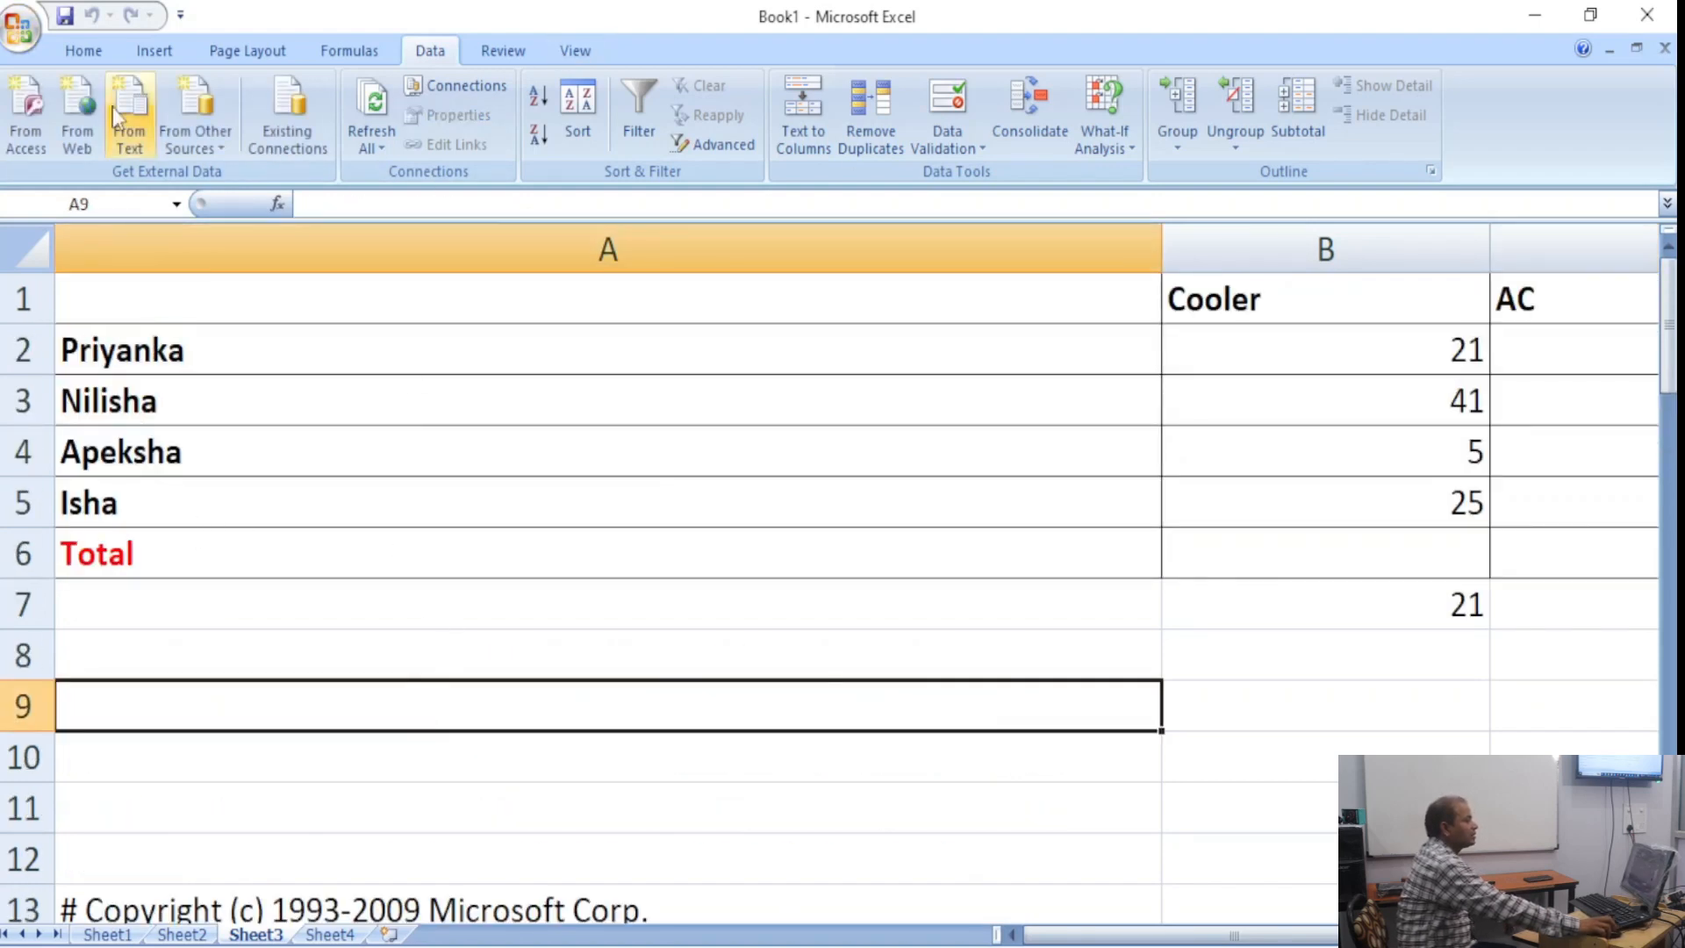
left_click(130, 149)
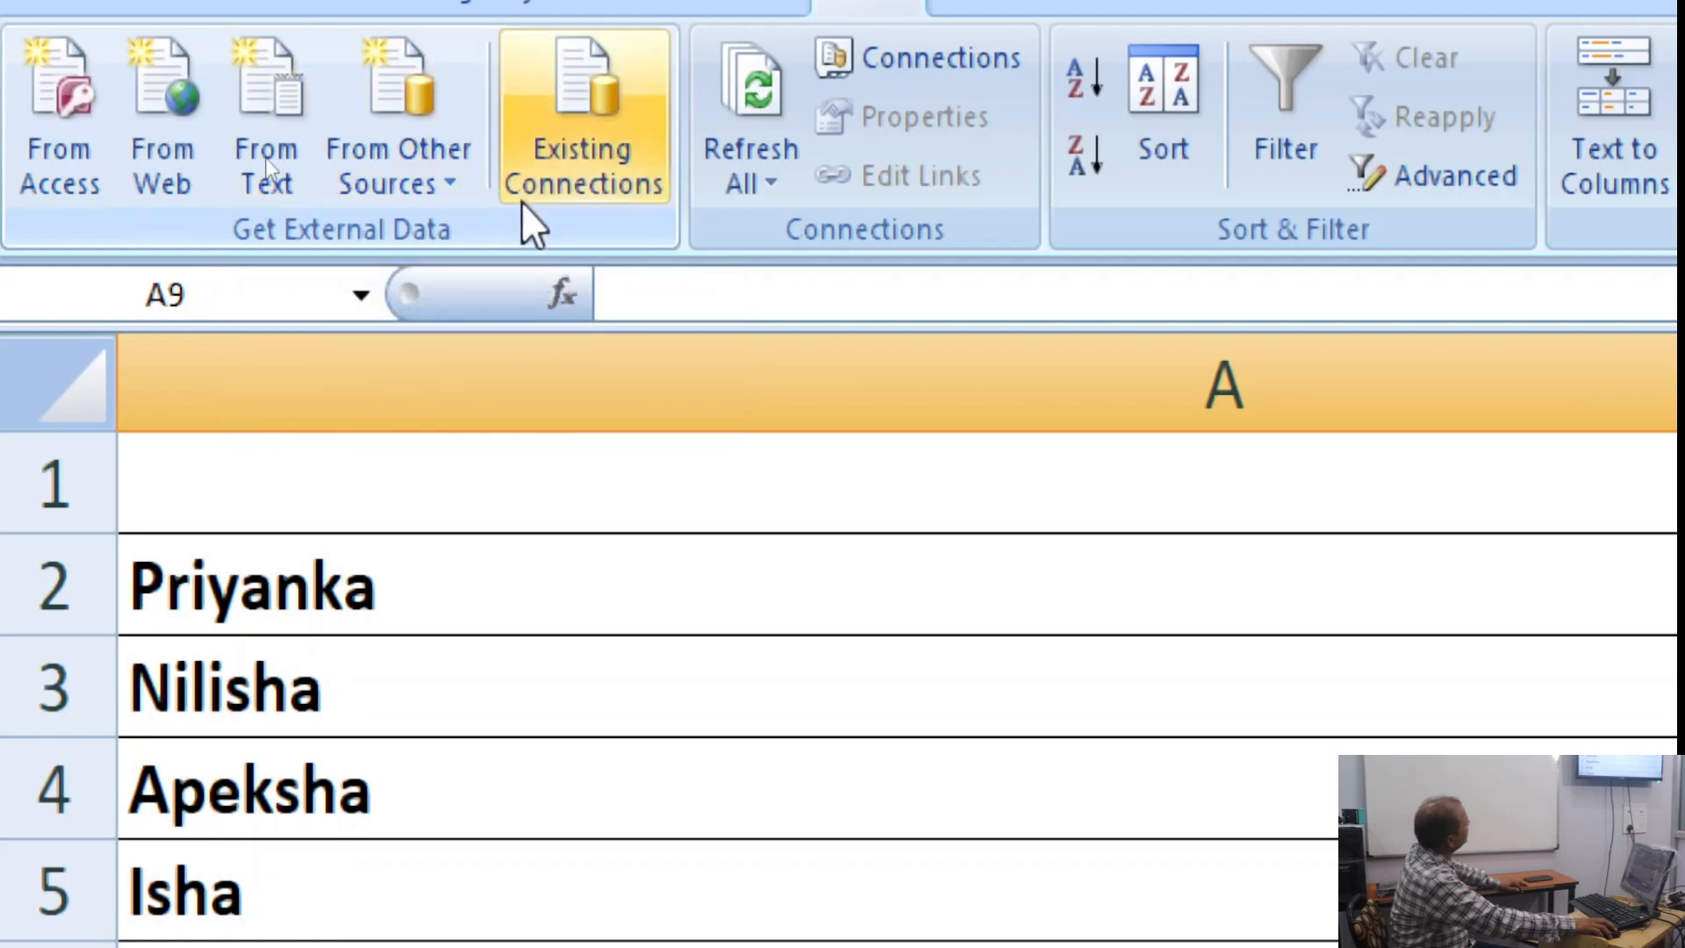
left_click(753, 167)
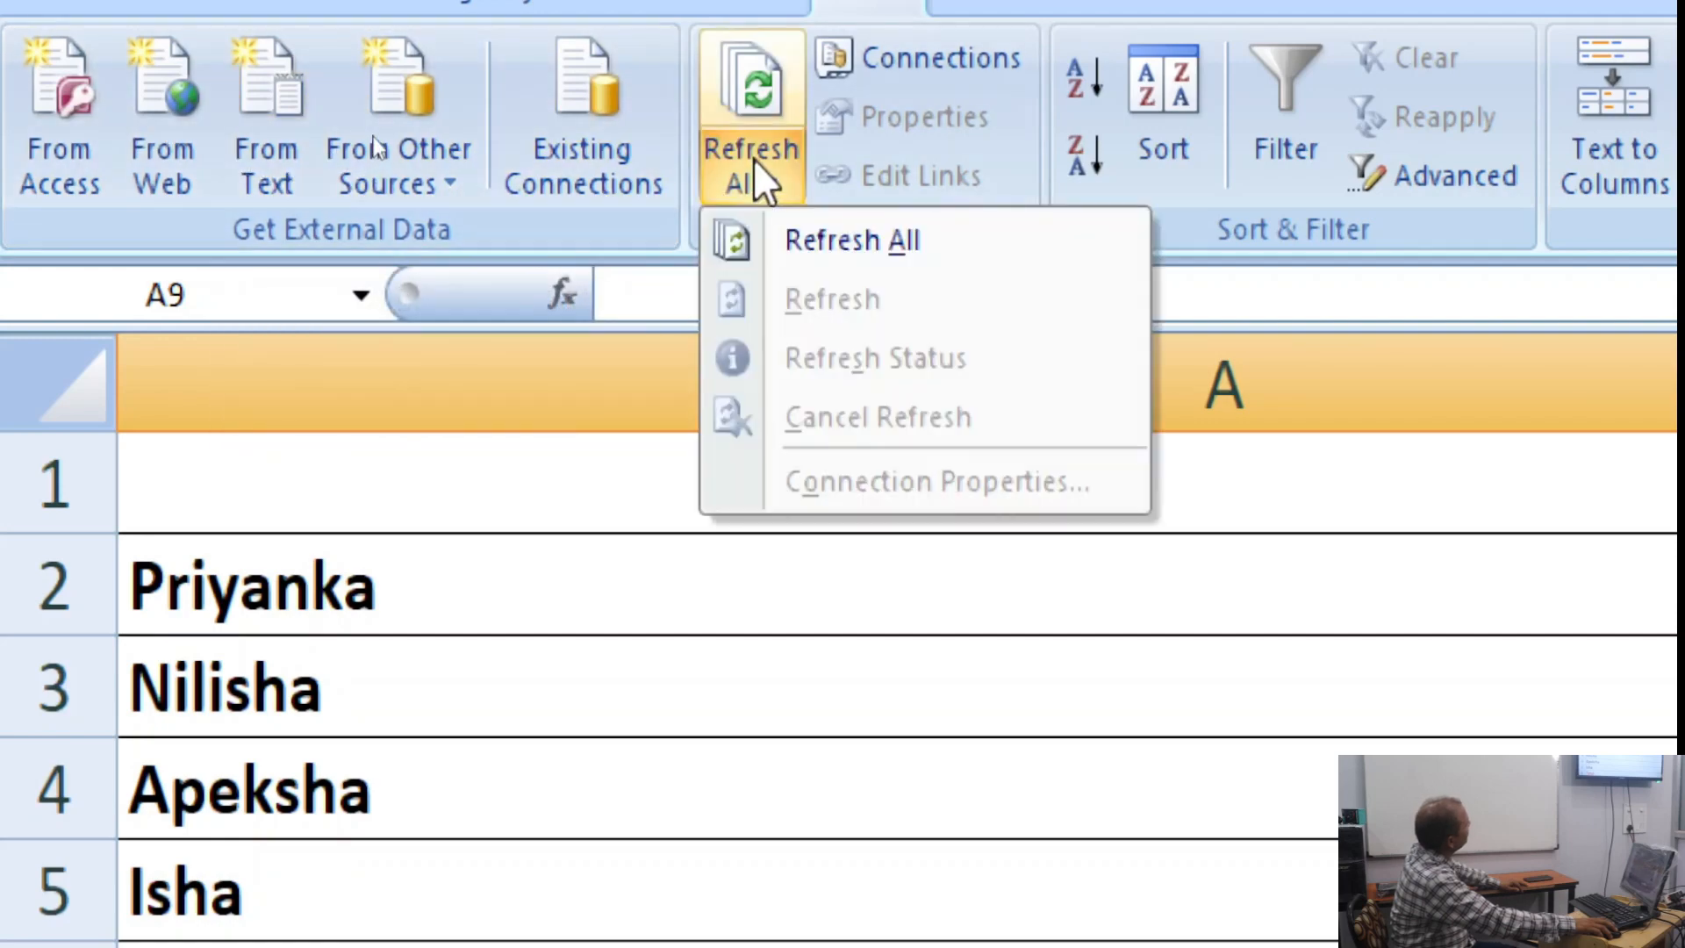
left_click(869, 250)
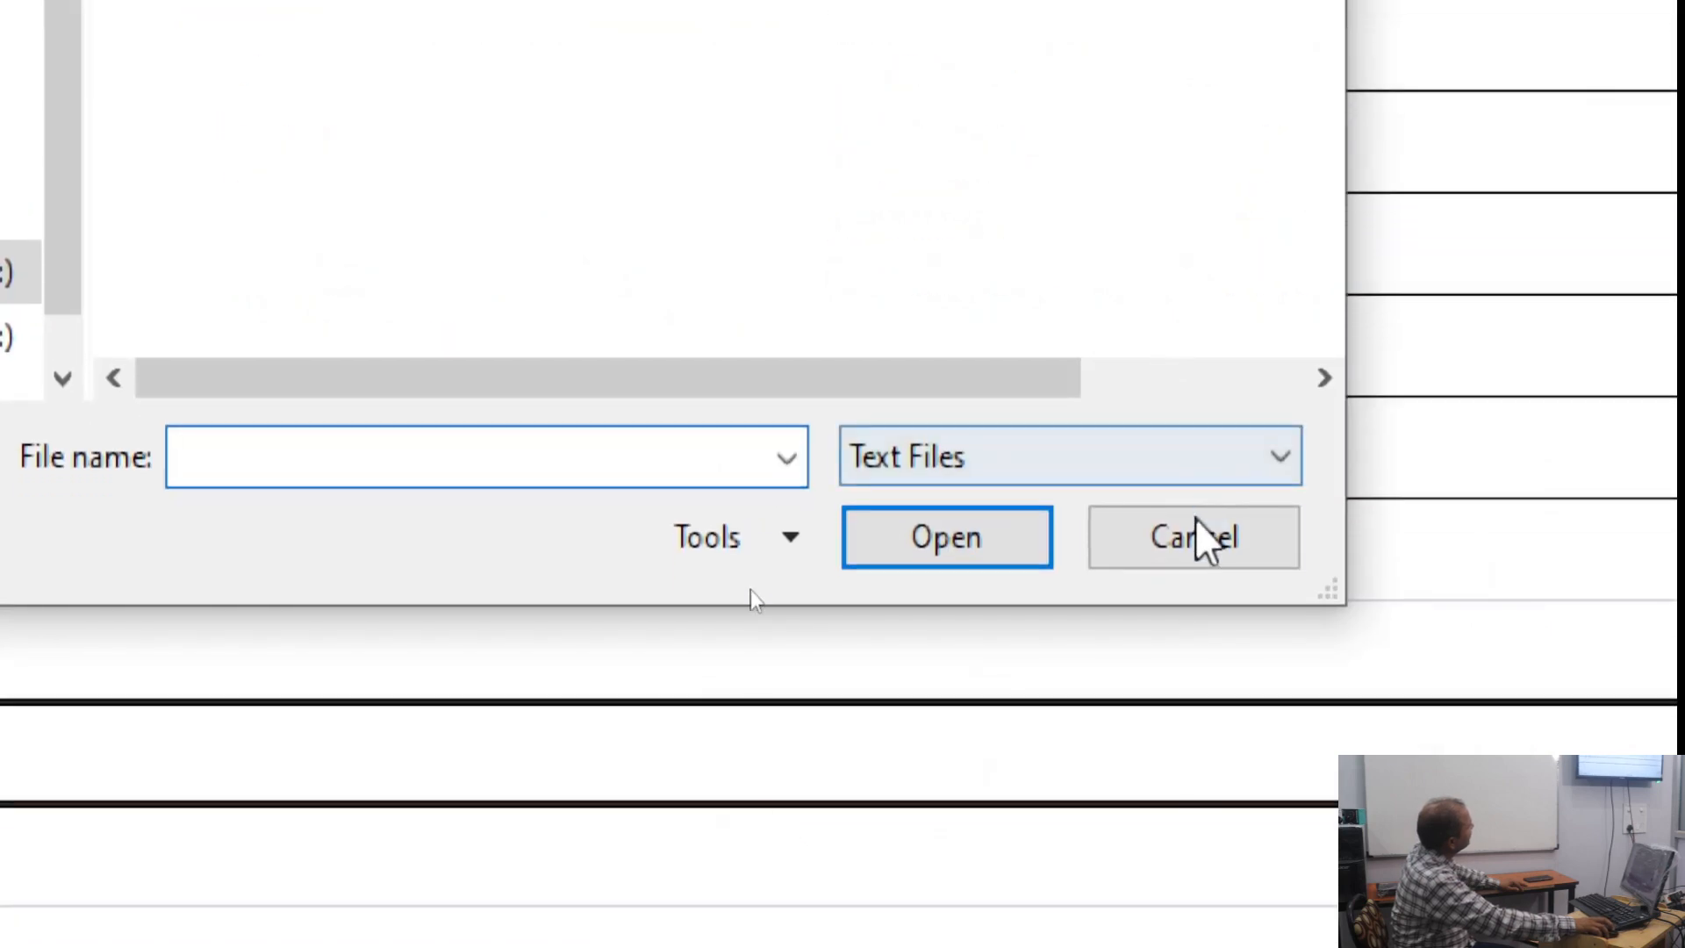
left_click(1199, 536)
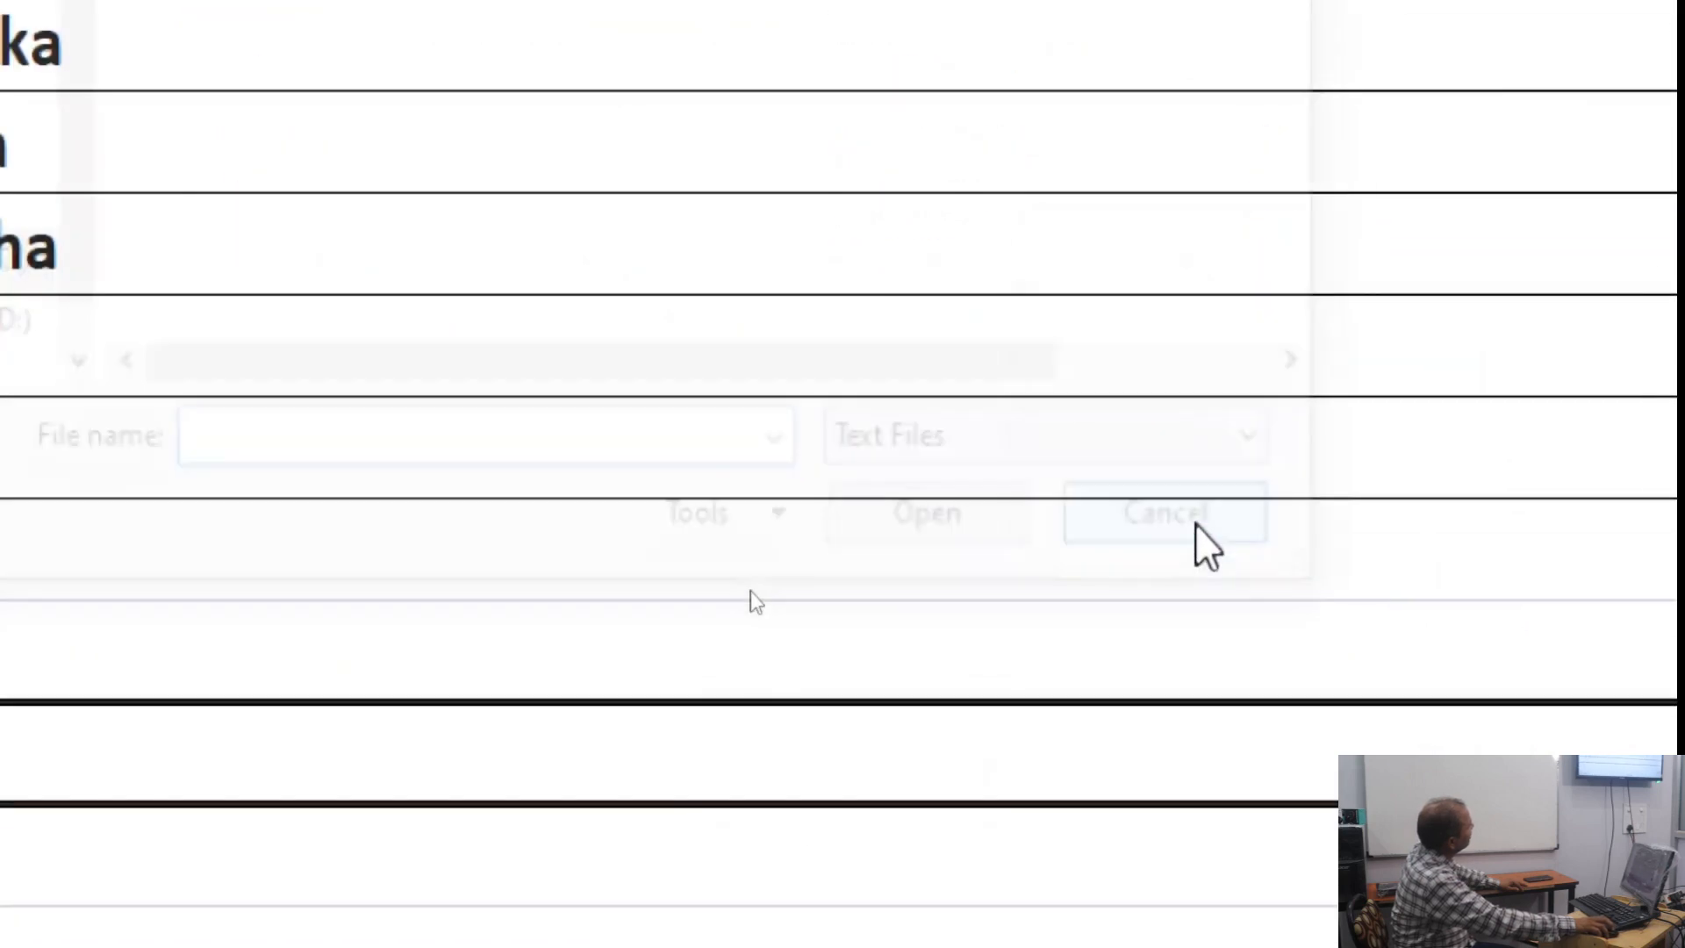
left_click(1454, 481)
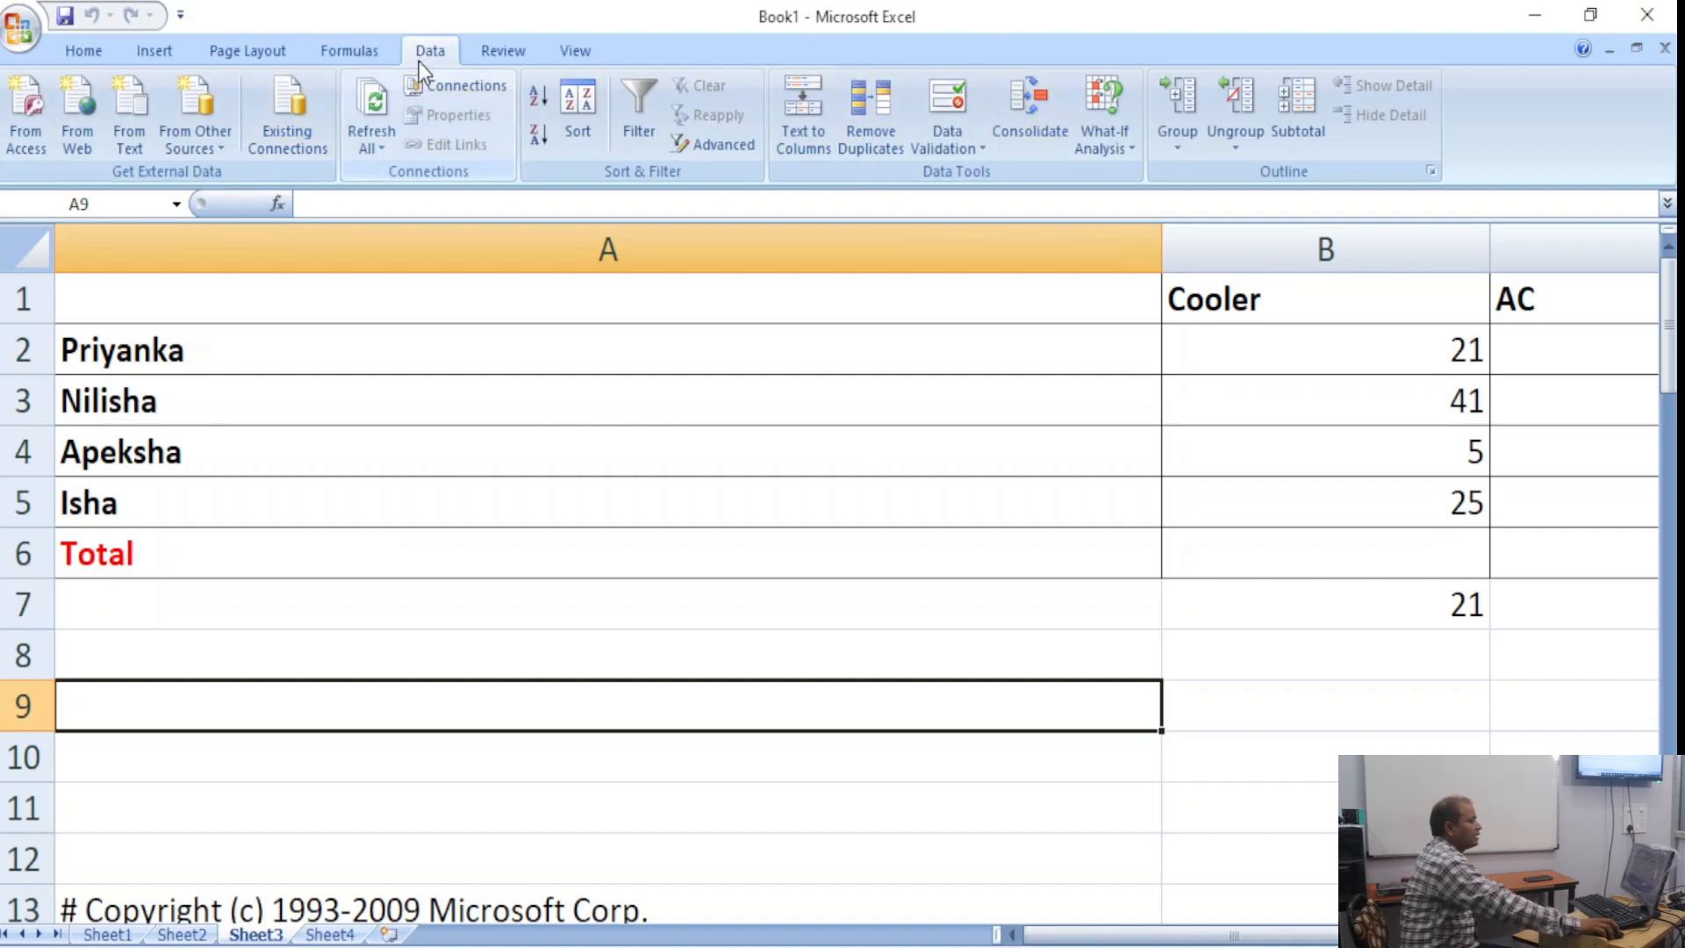
Try Sort and Filter from the empty cell A9, dismiss both alerts, and select the range A2:A6.
left_click(573, 123)
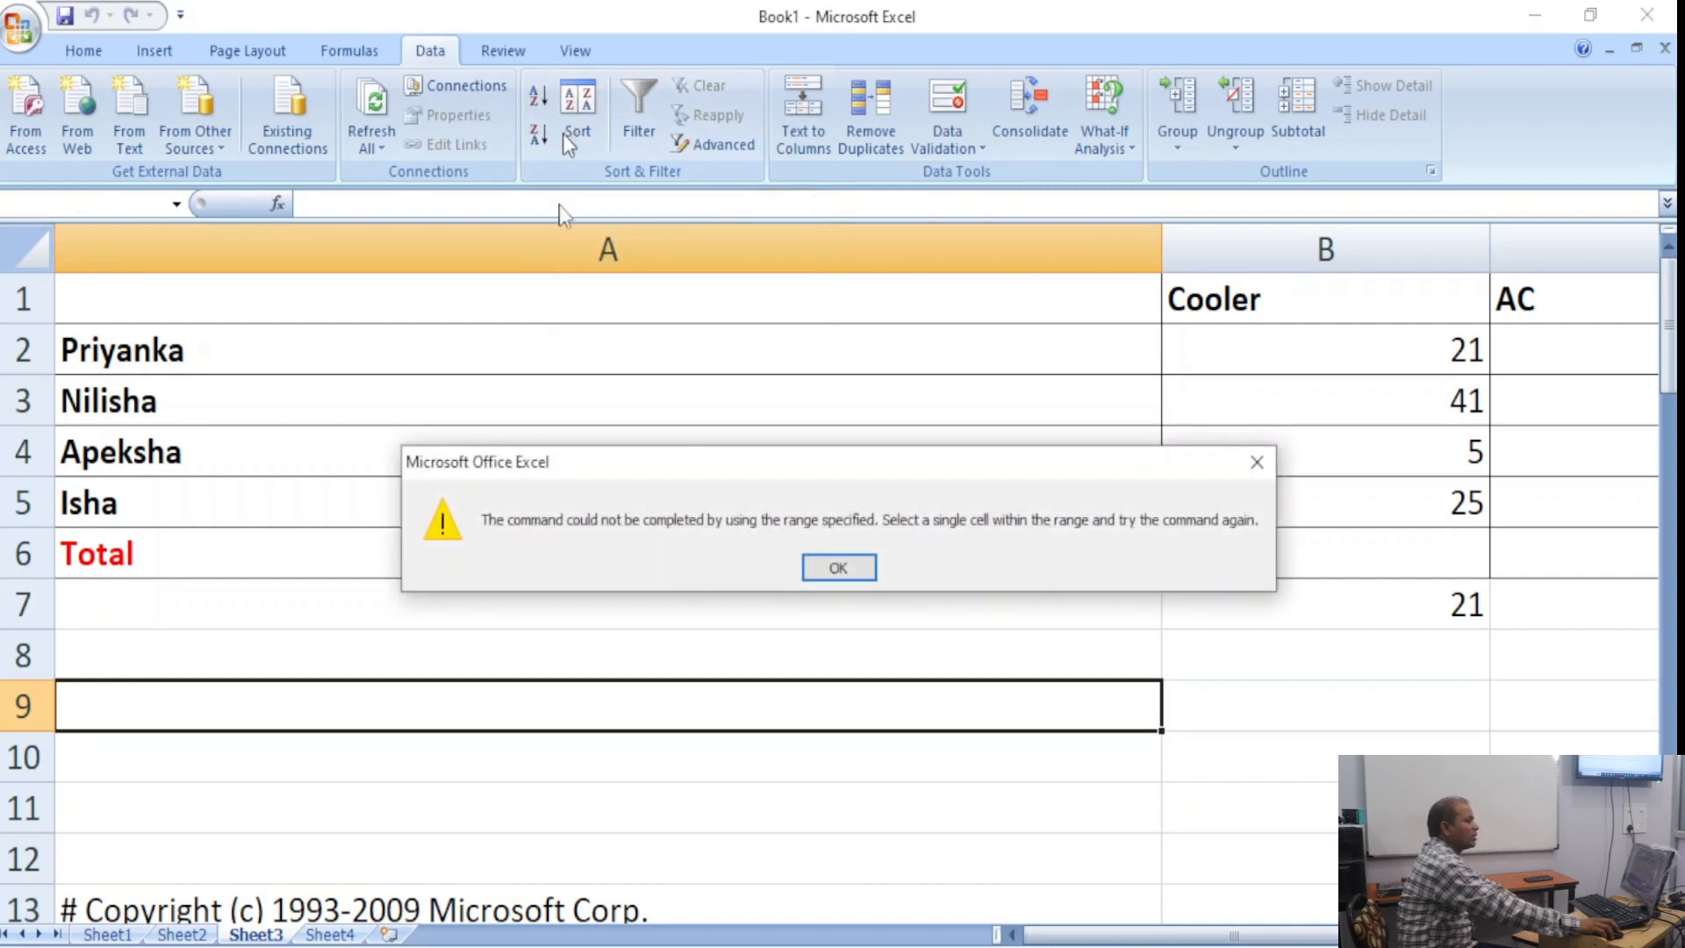
left_click(838, 569)
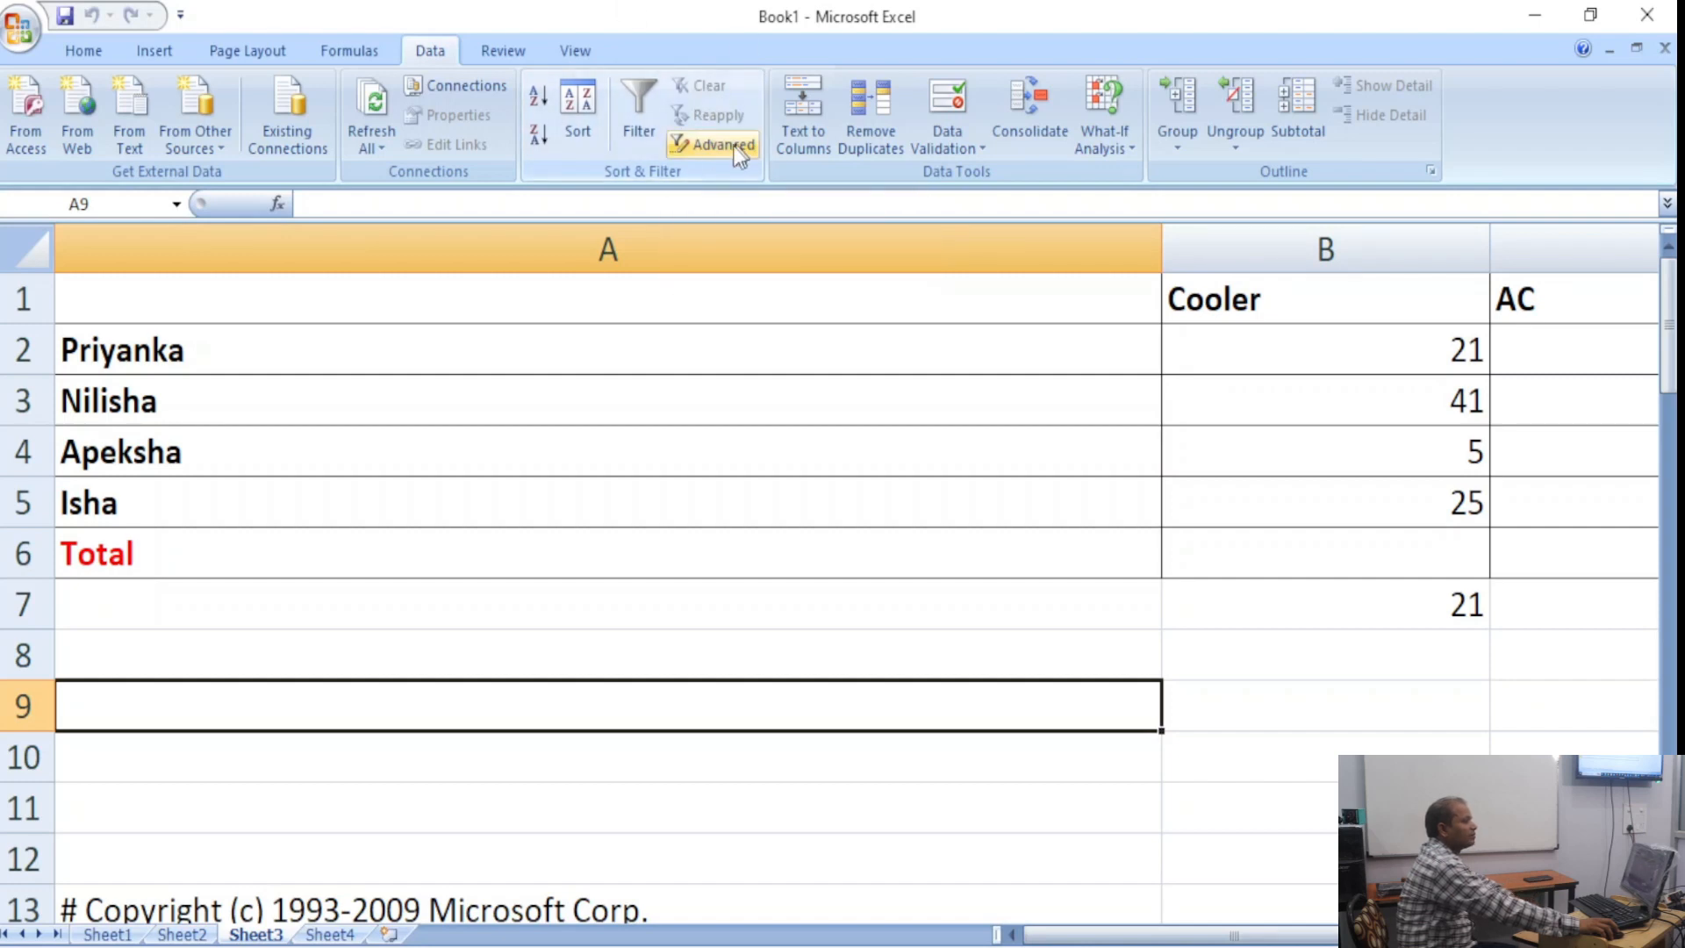
left_click(638, 136)
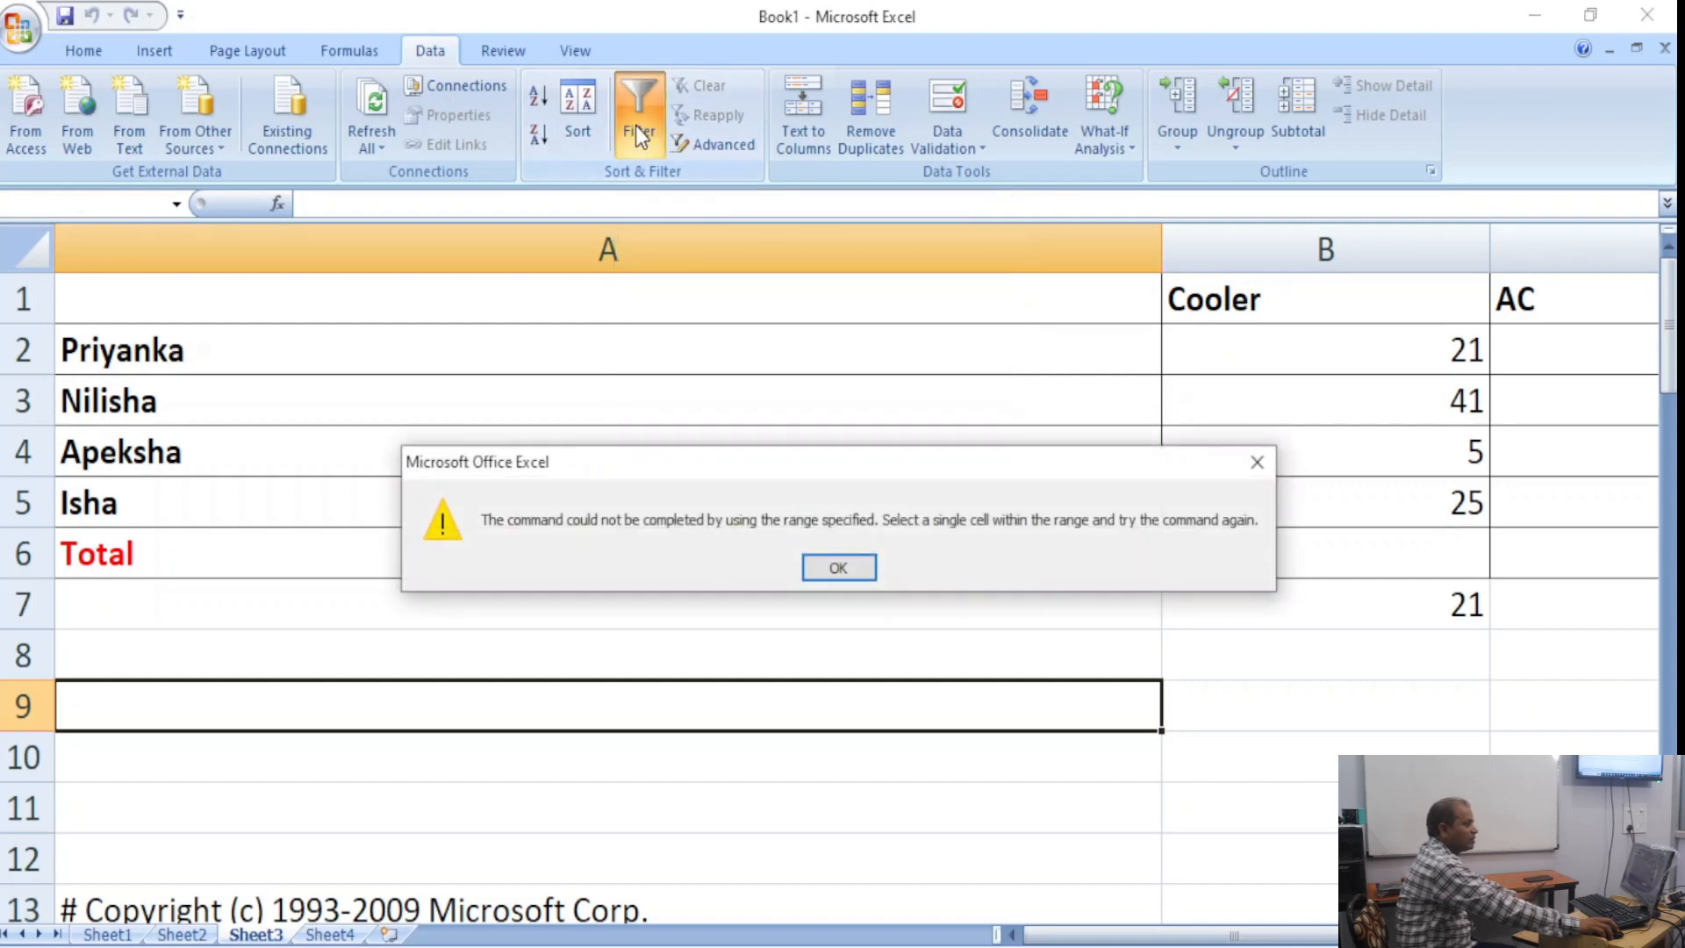
left_click(864, 572)
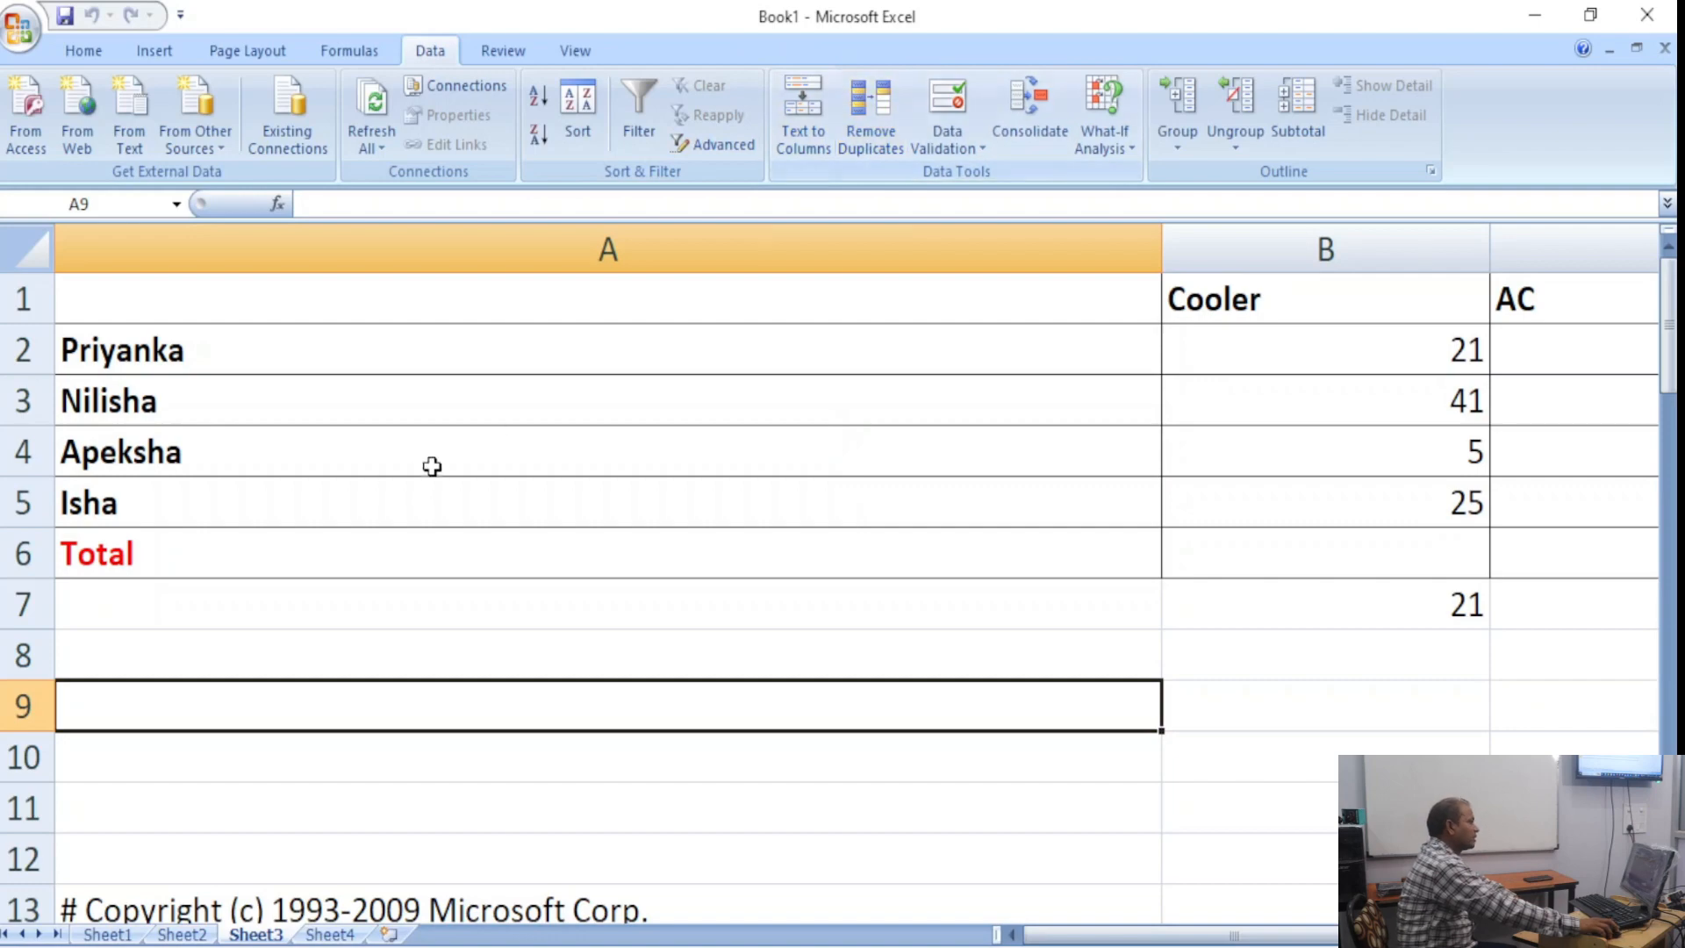
left_click_drag(215, 353, 196, 538)
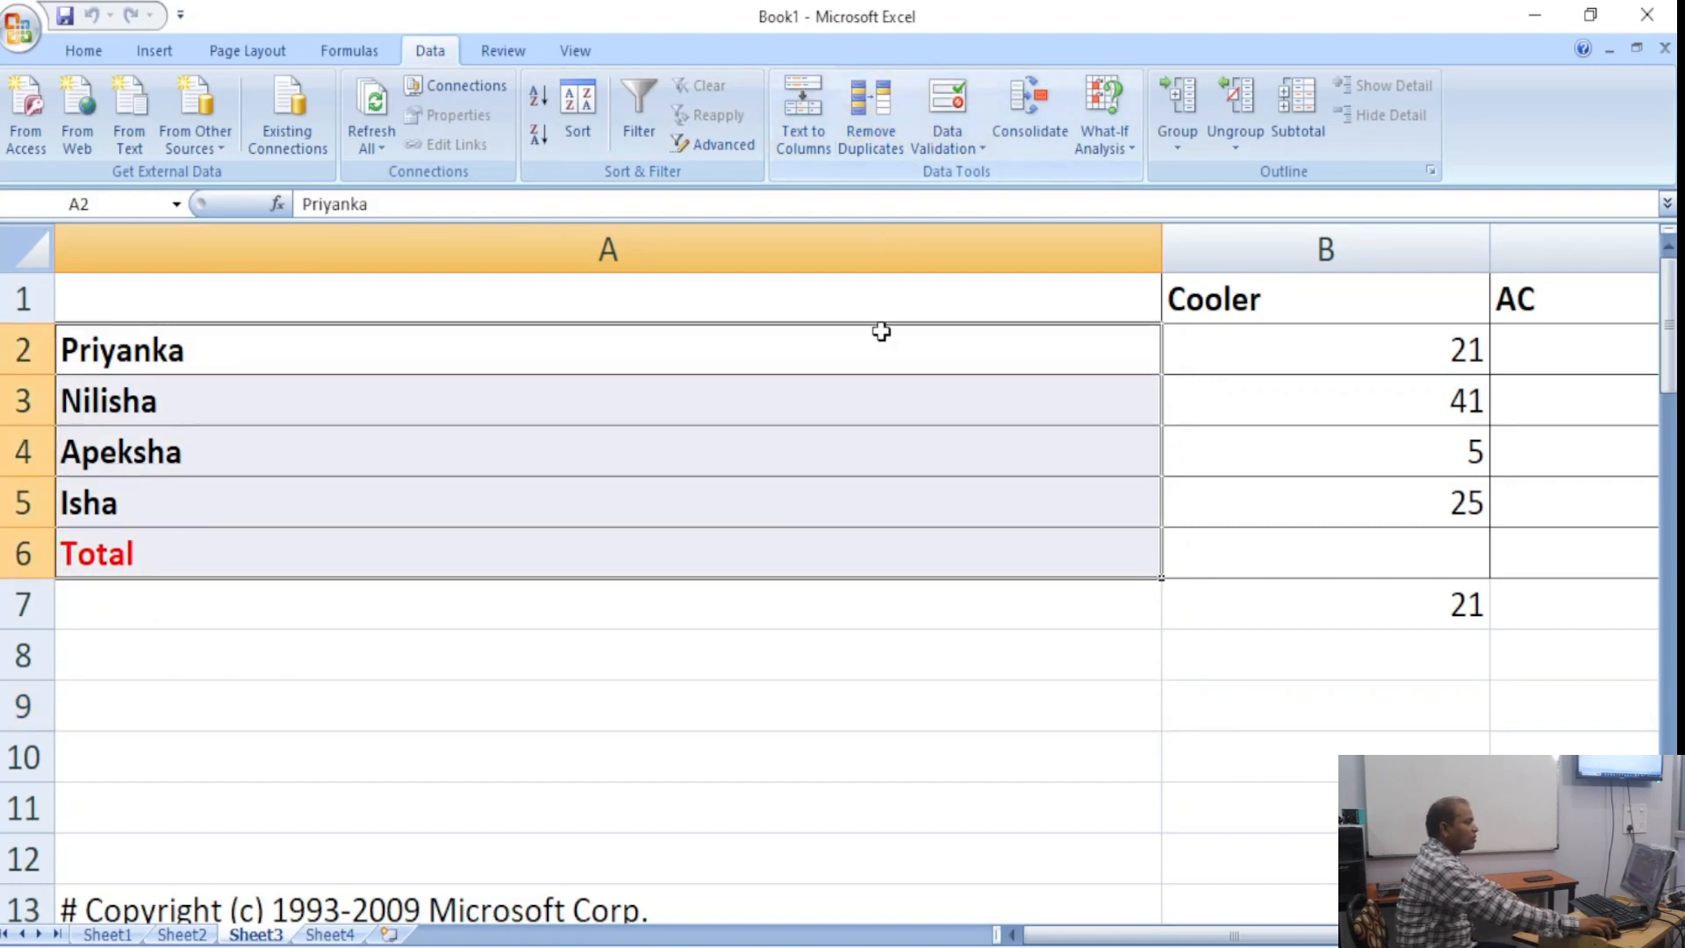
Split cell C35 with Text to Columns using Tab, Space and period delimiters, treating consecutive delimiters as one.
scroll(877, 327, "down", 11)
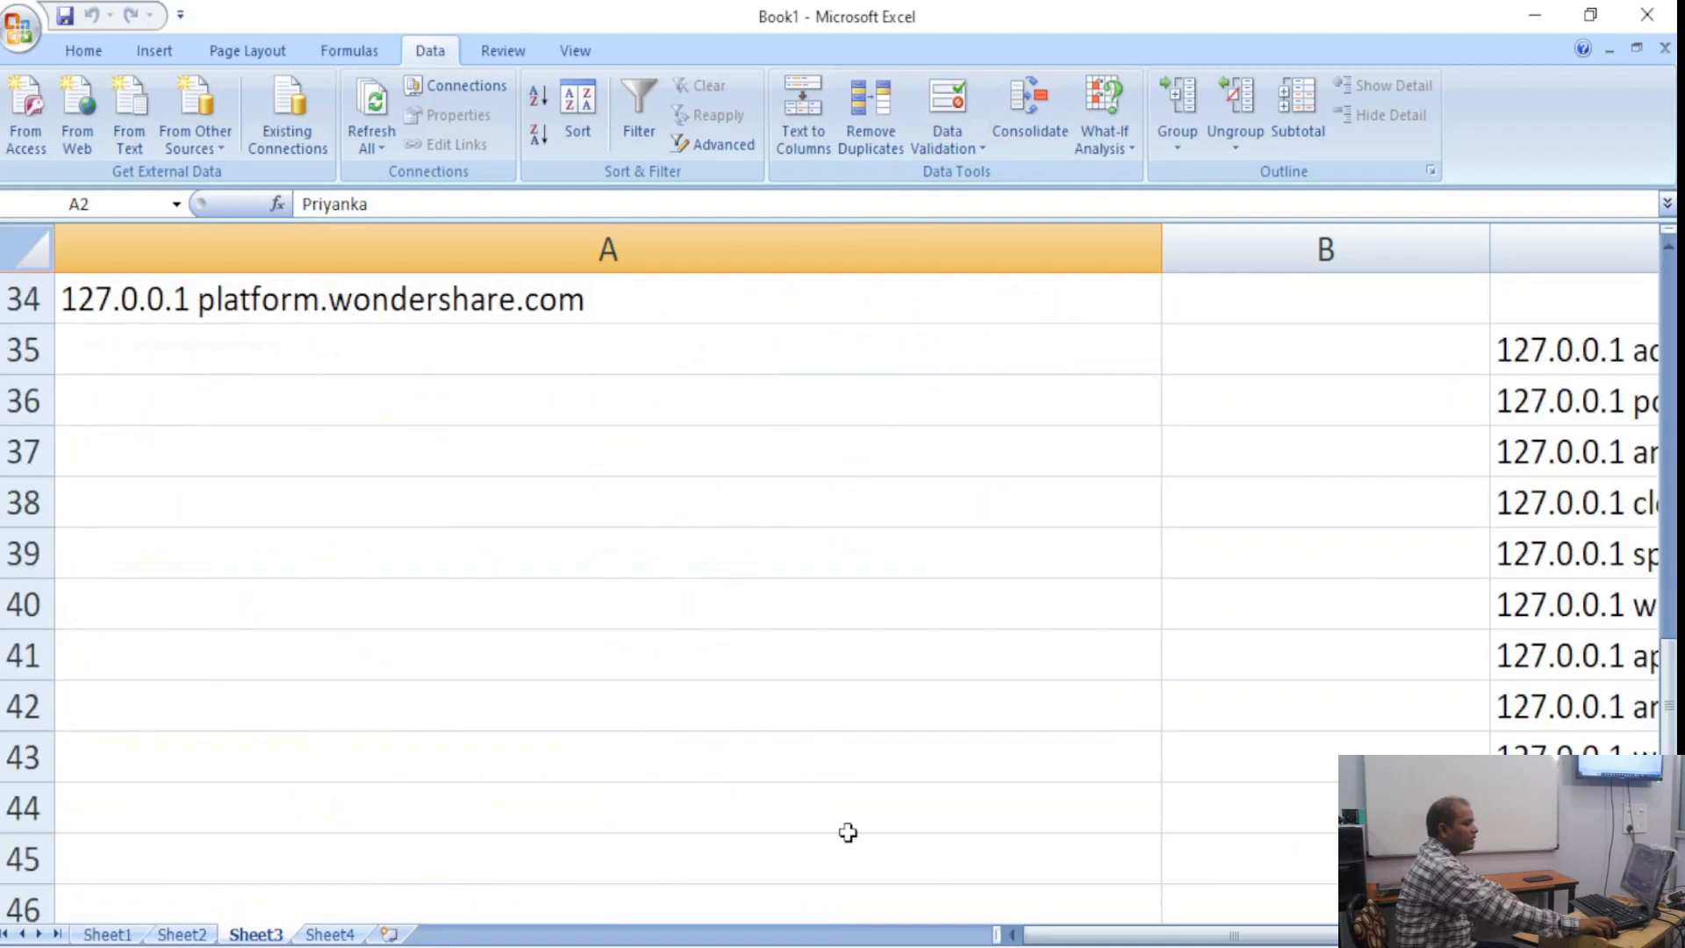
scroll(886, 751, "right", 3)
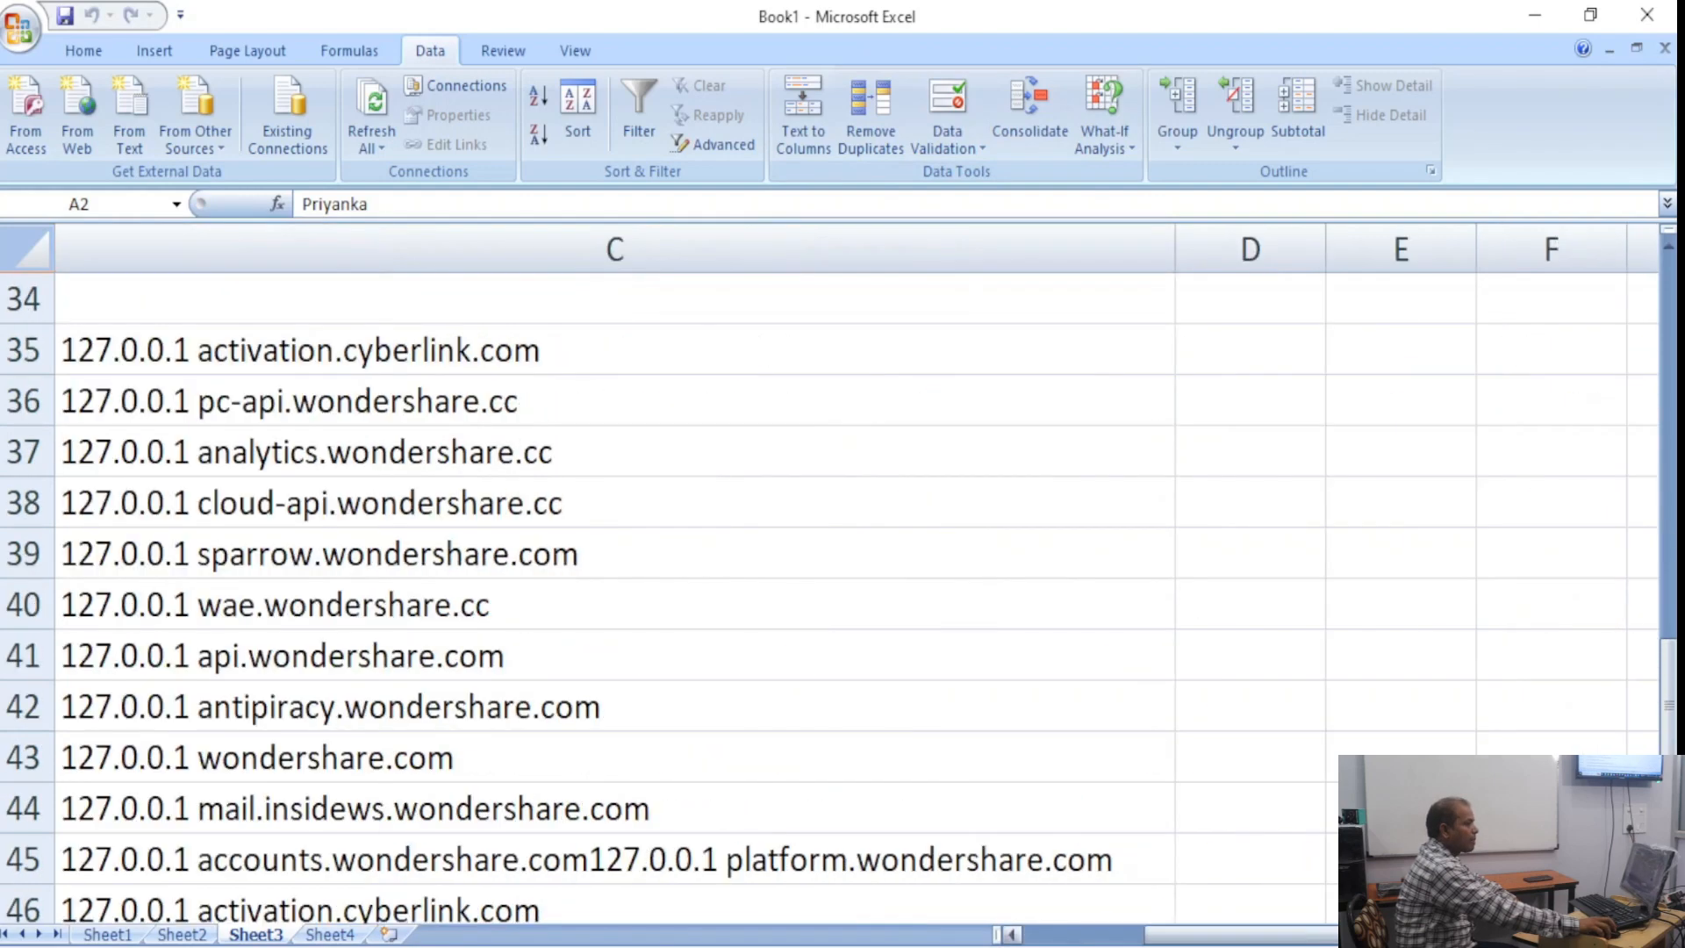
left_click(222, 365)
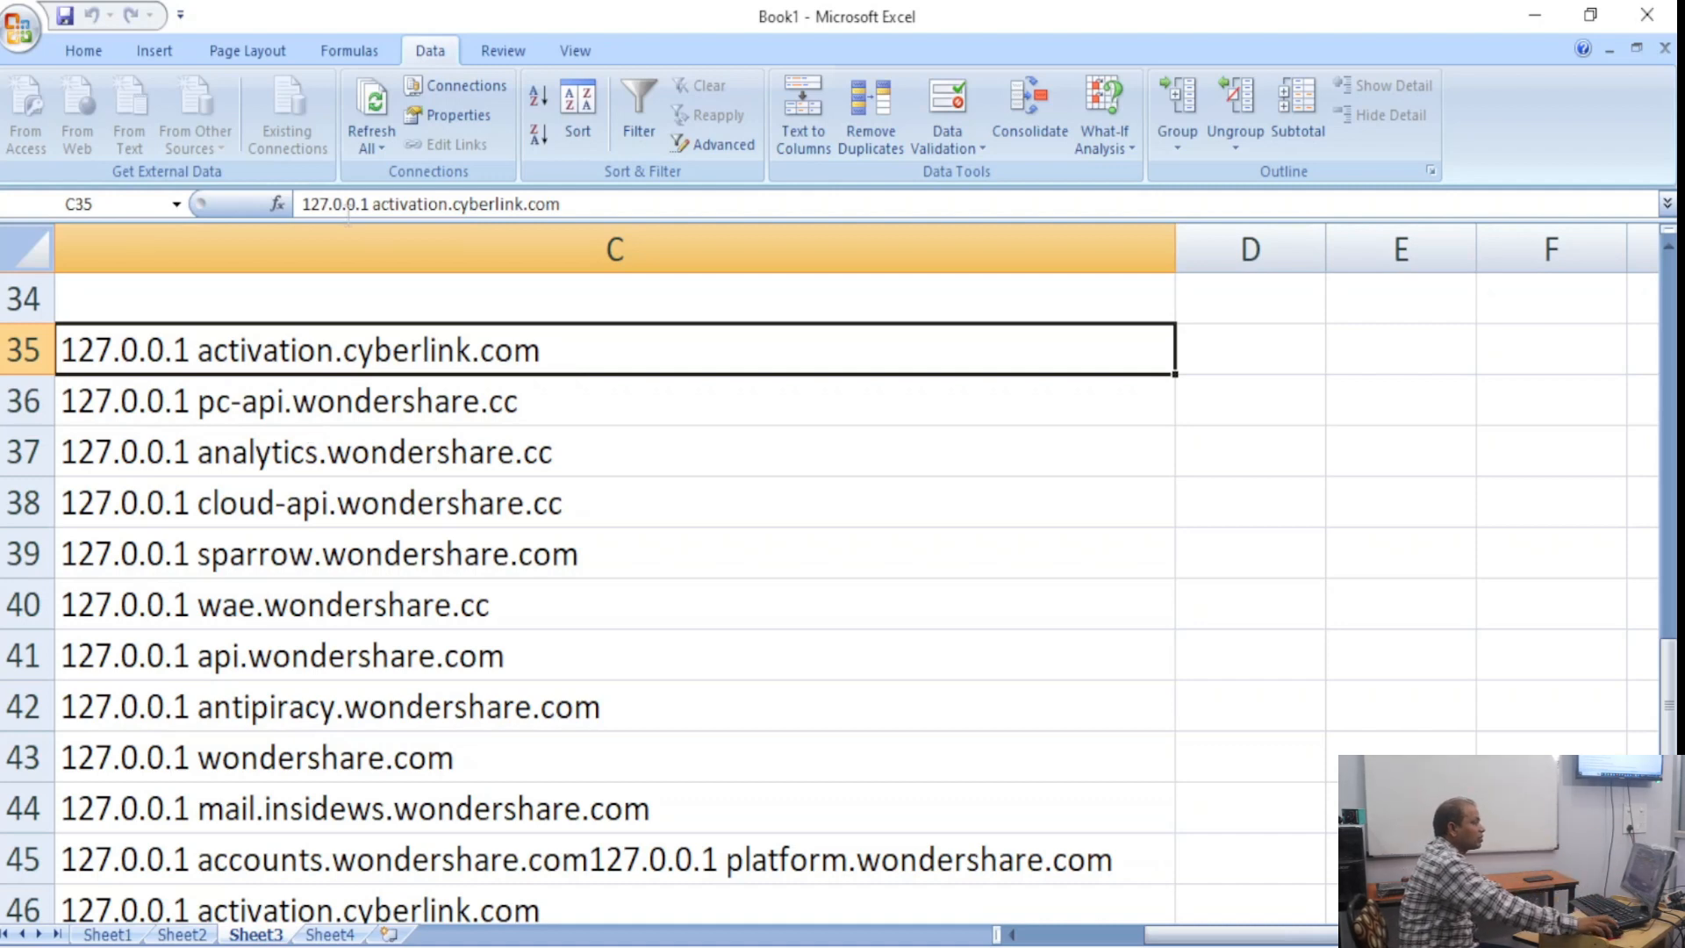
left_click(810, 131)
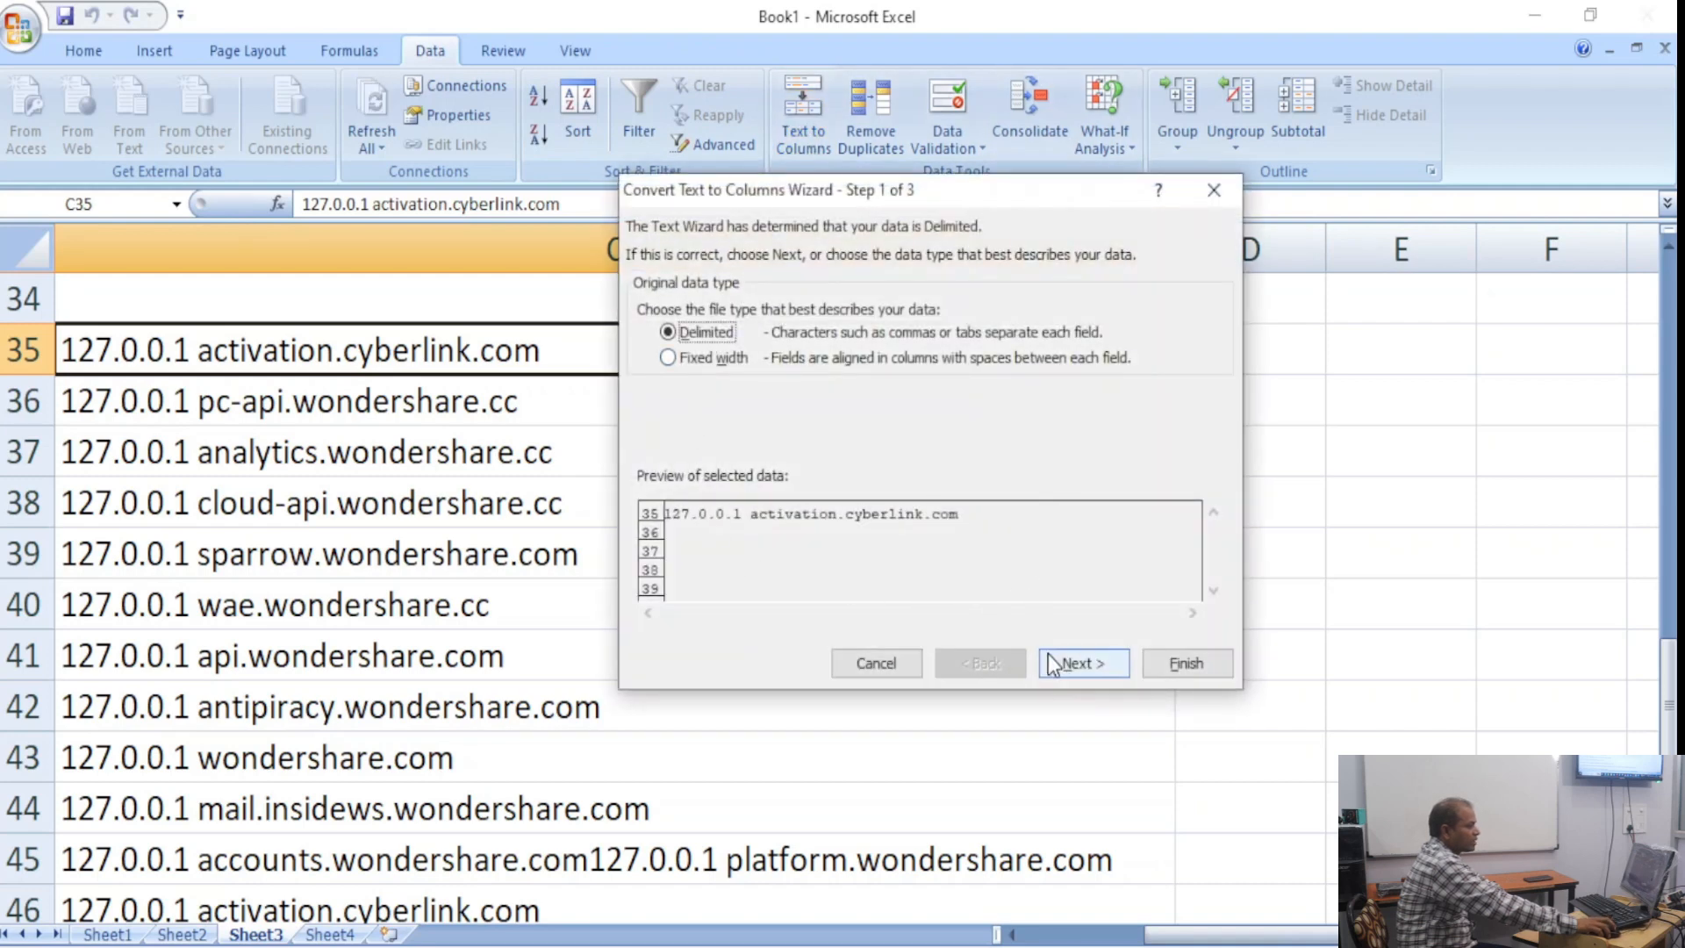
left_click(1070, 663)
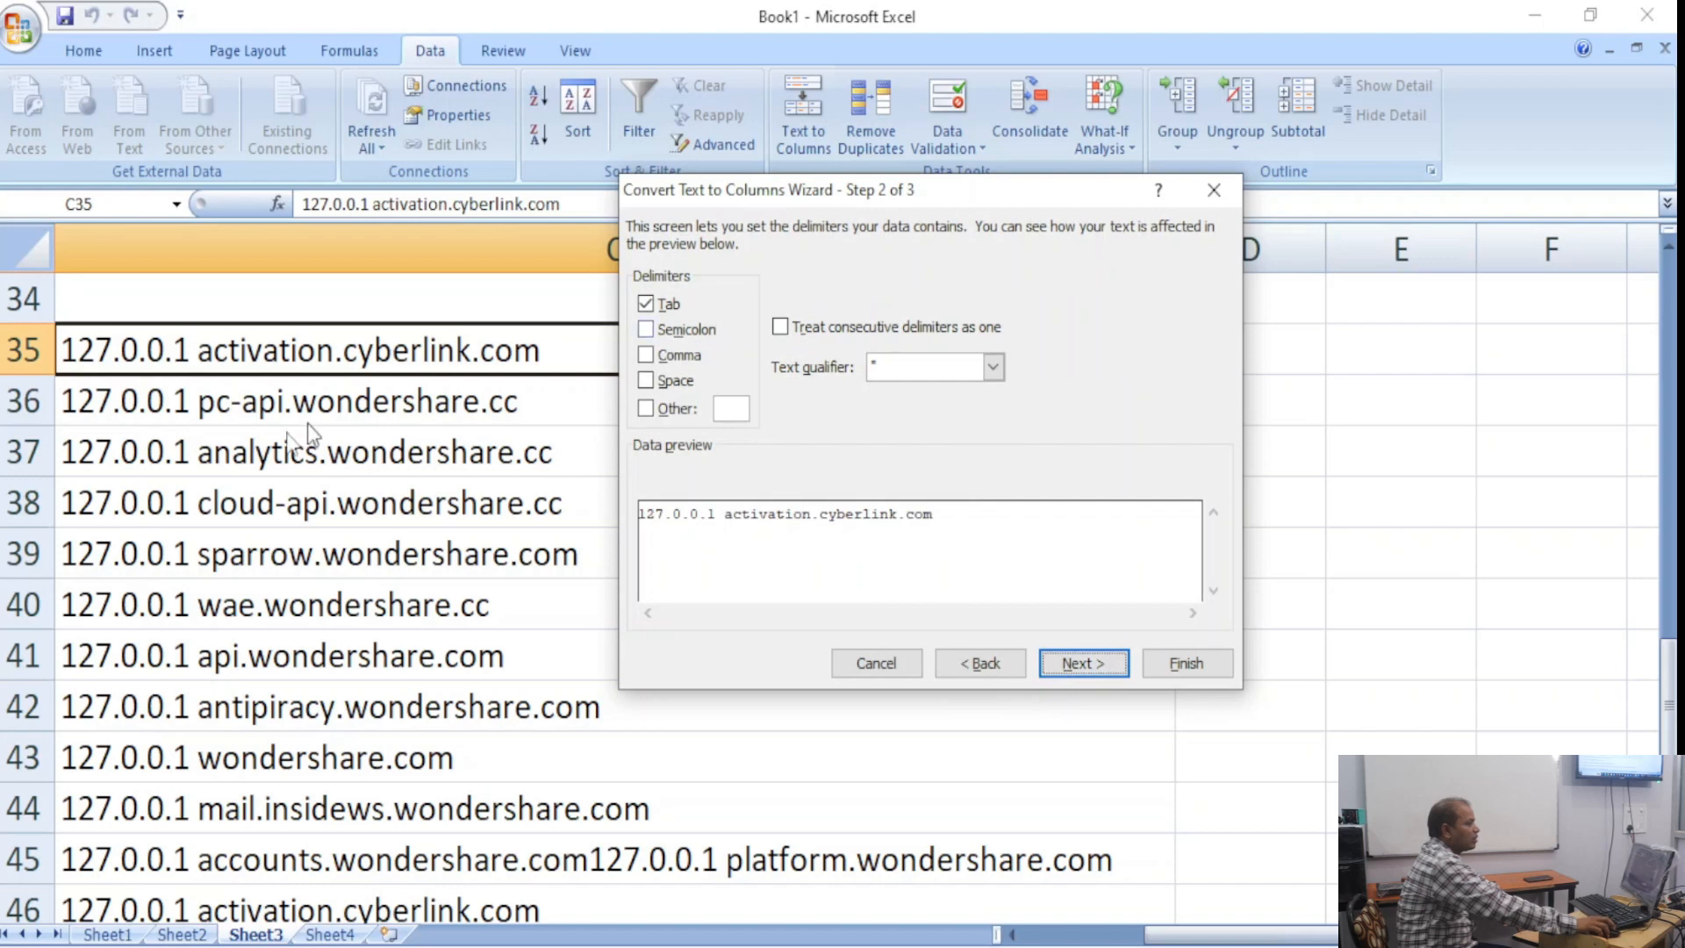
left_click(681, 383)
left_click(779, 327)
left_click(646, 411)
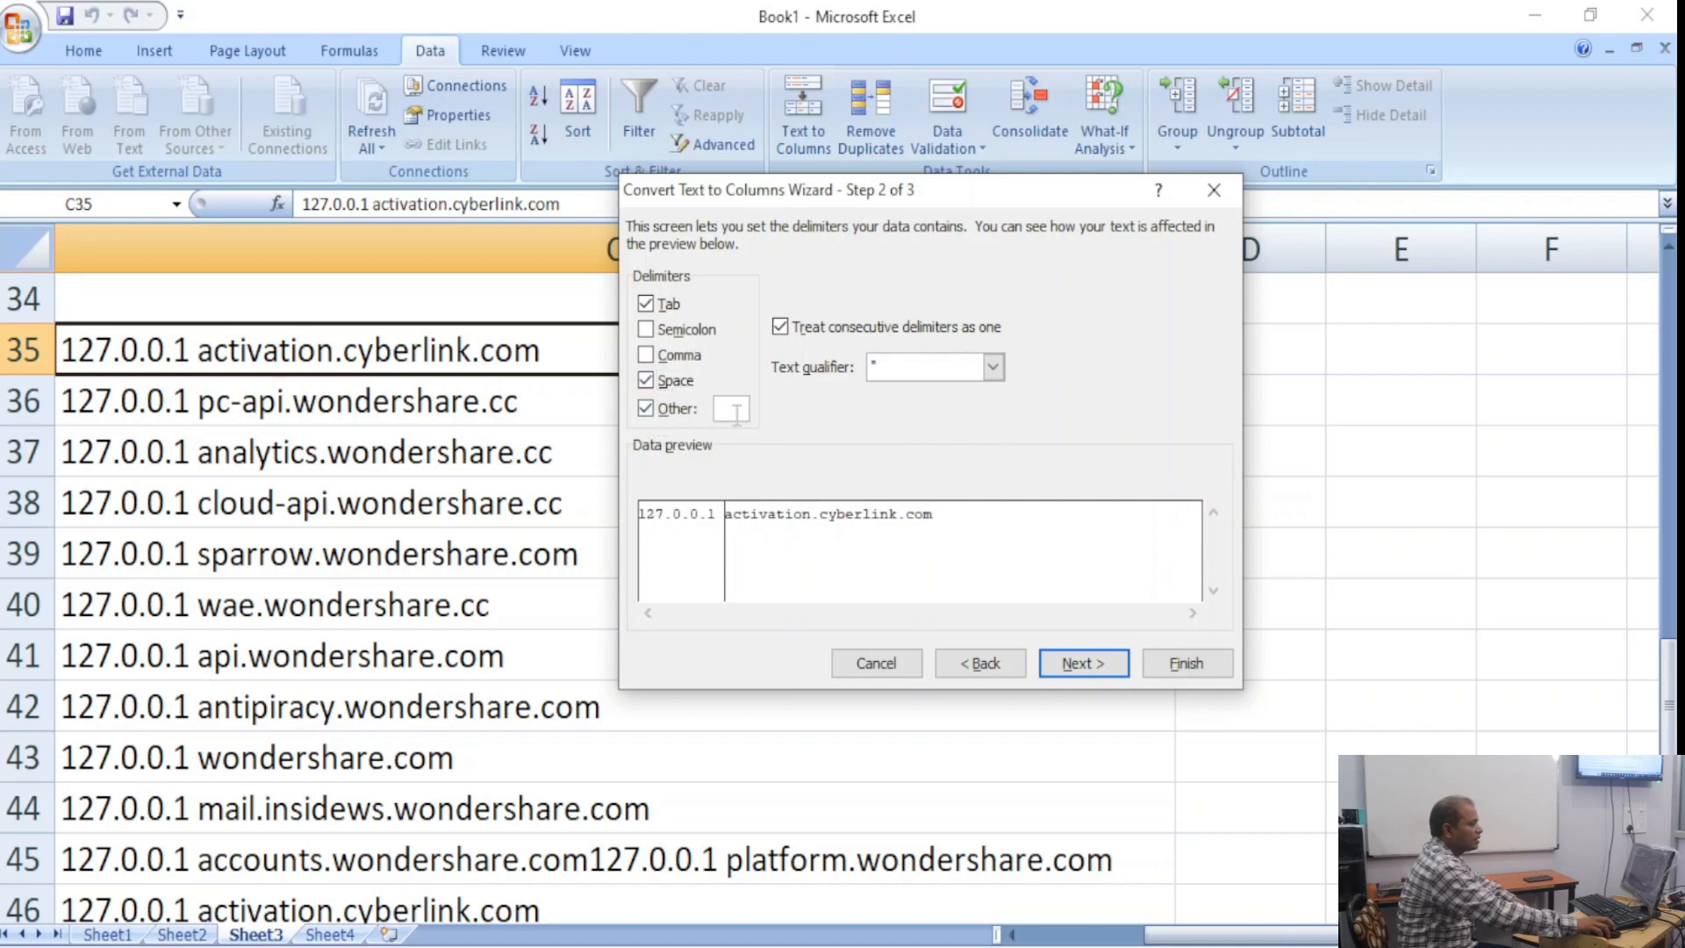
type(".")
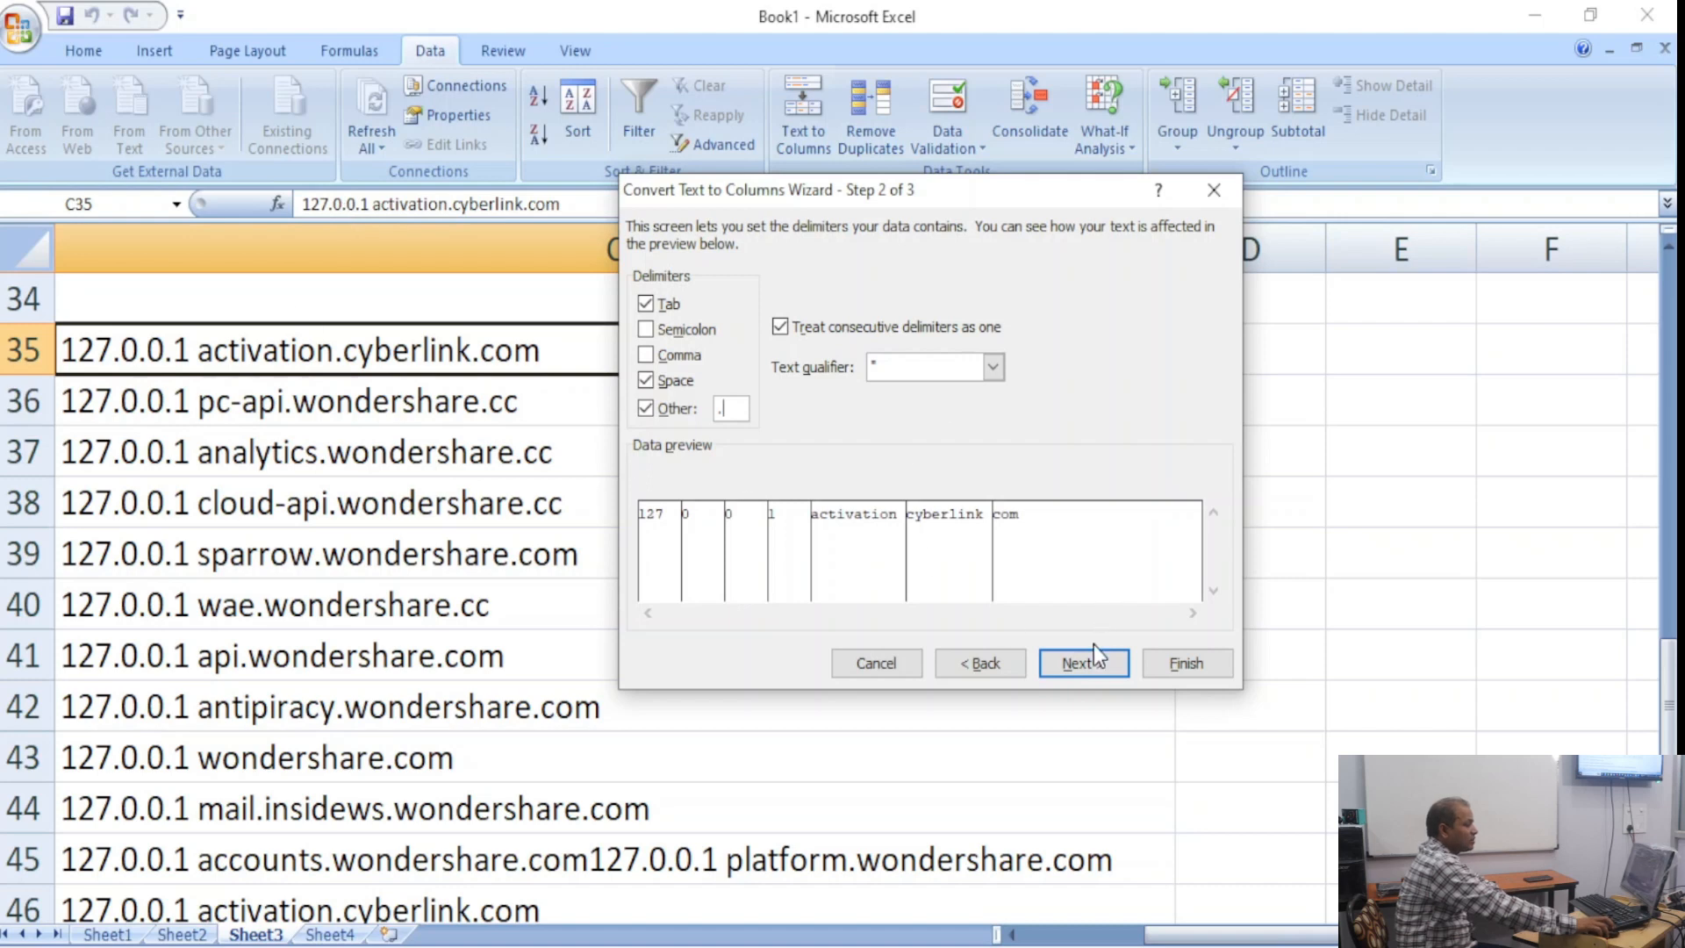
left_click(1083, 666)
left_click(1197, 662)
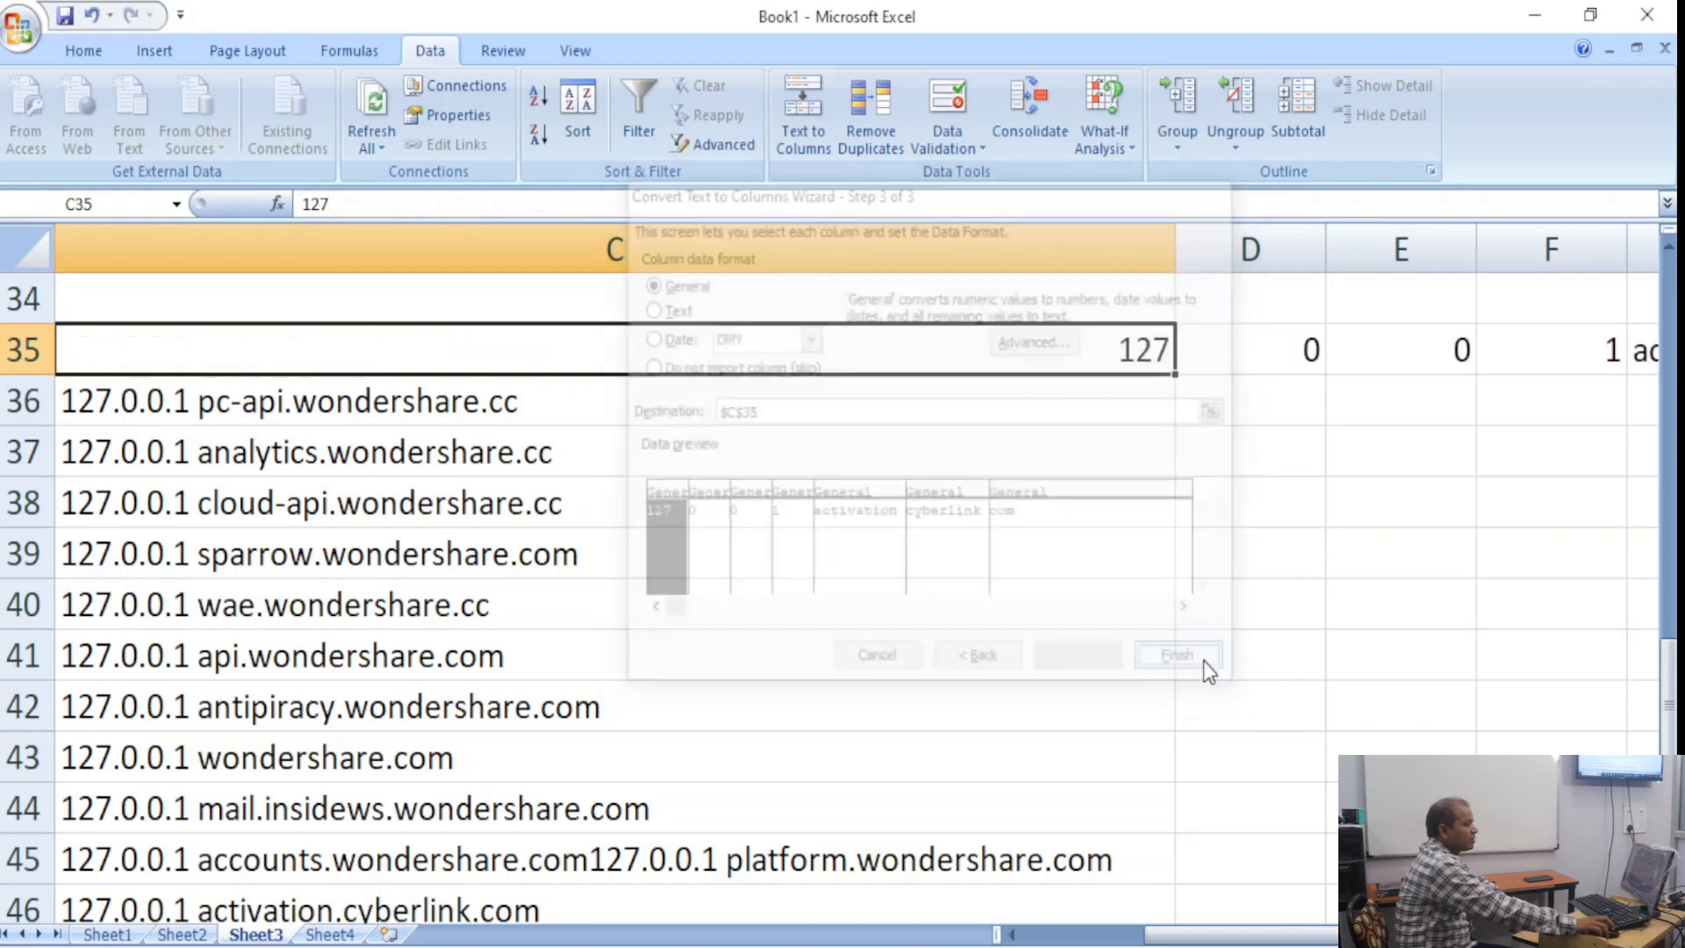
Examine the separated values across row 35 from cell C35 to cell I35.
left_click(1084, 489)
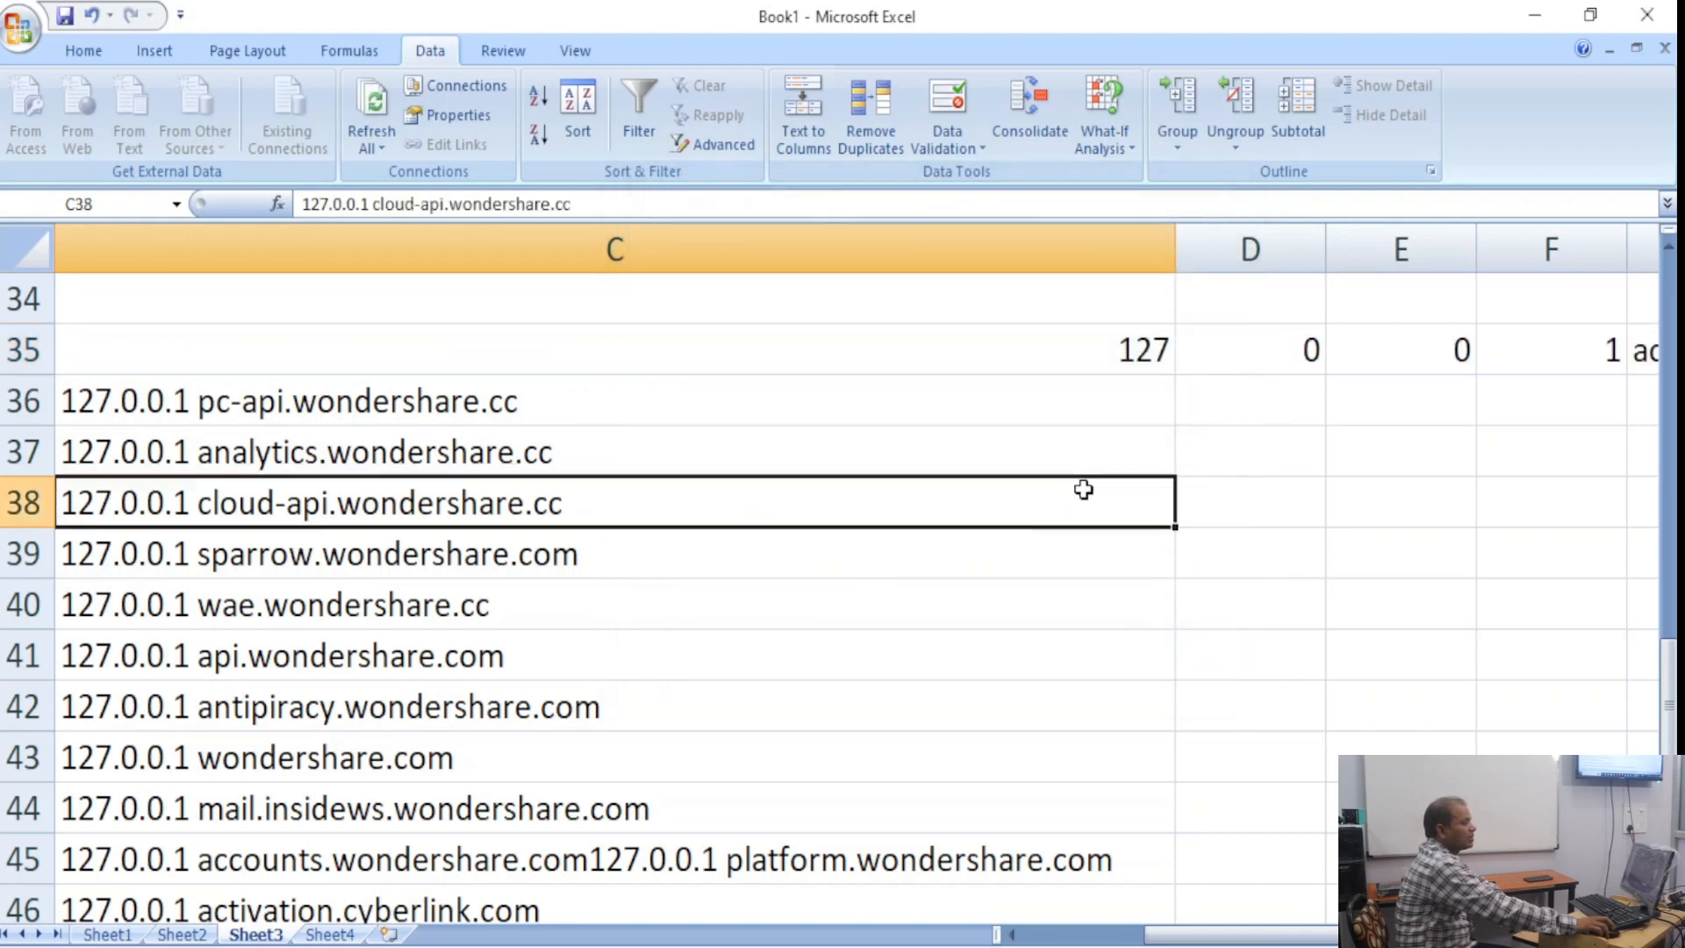
left_click(741, 316)
left_click(981, 338)
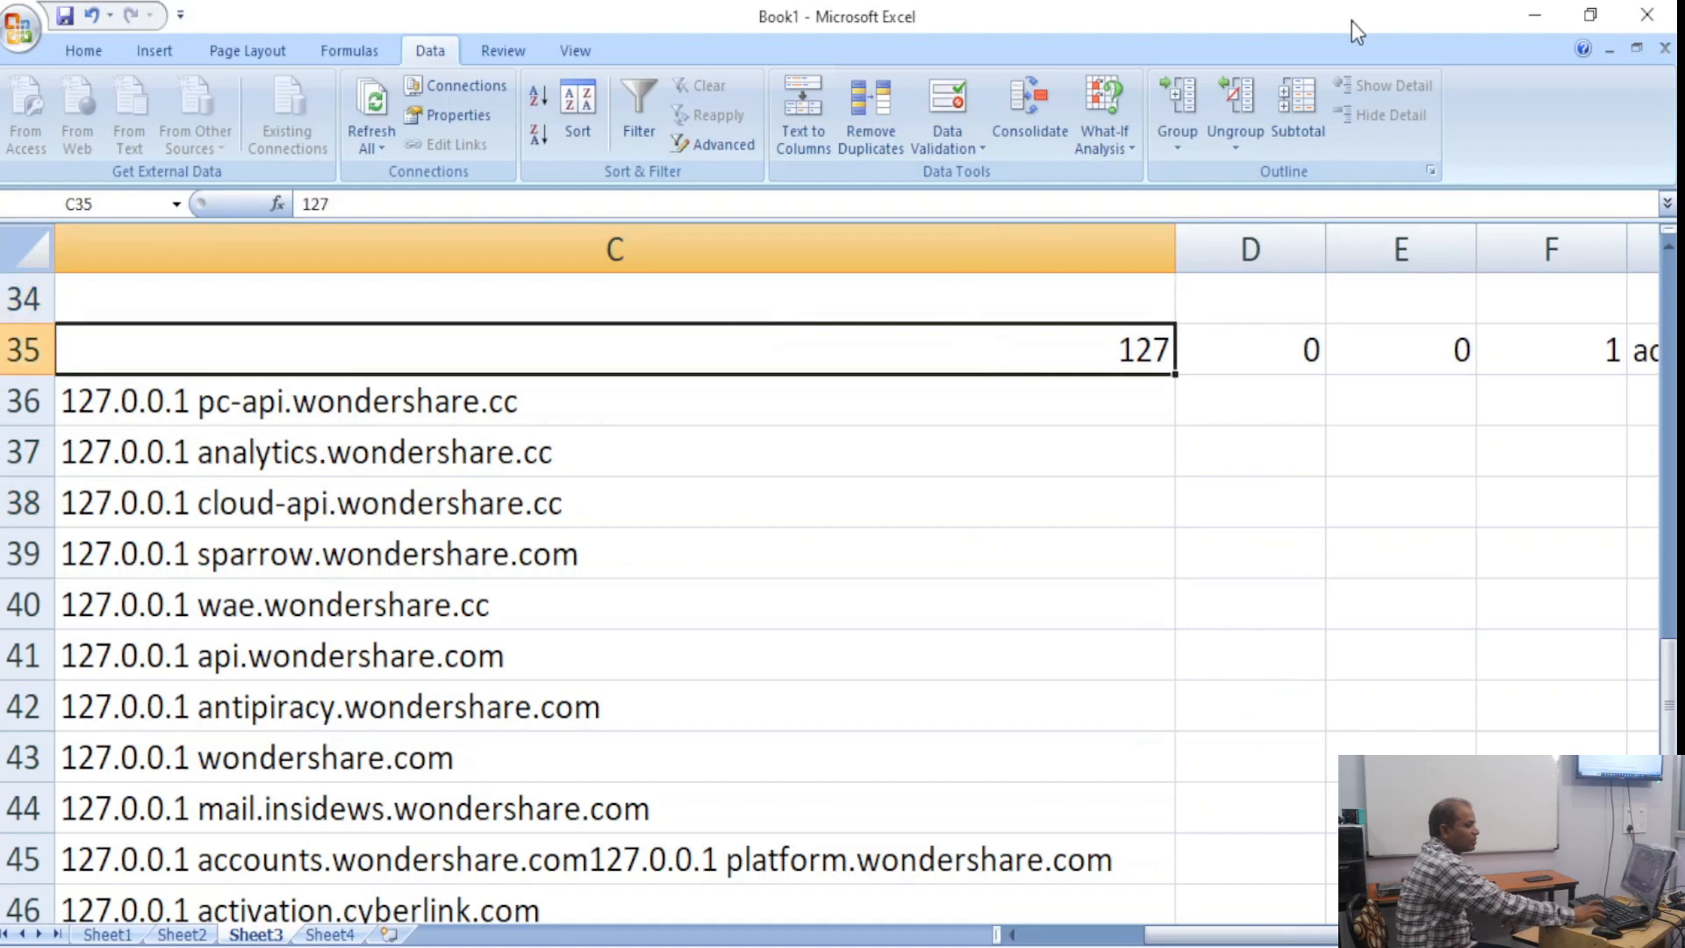
key("Right")
key("Right")
key("Right")
key("Right")
key("Right")
key("Right")
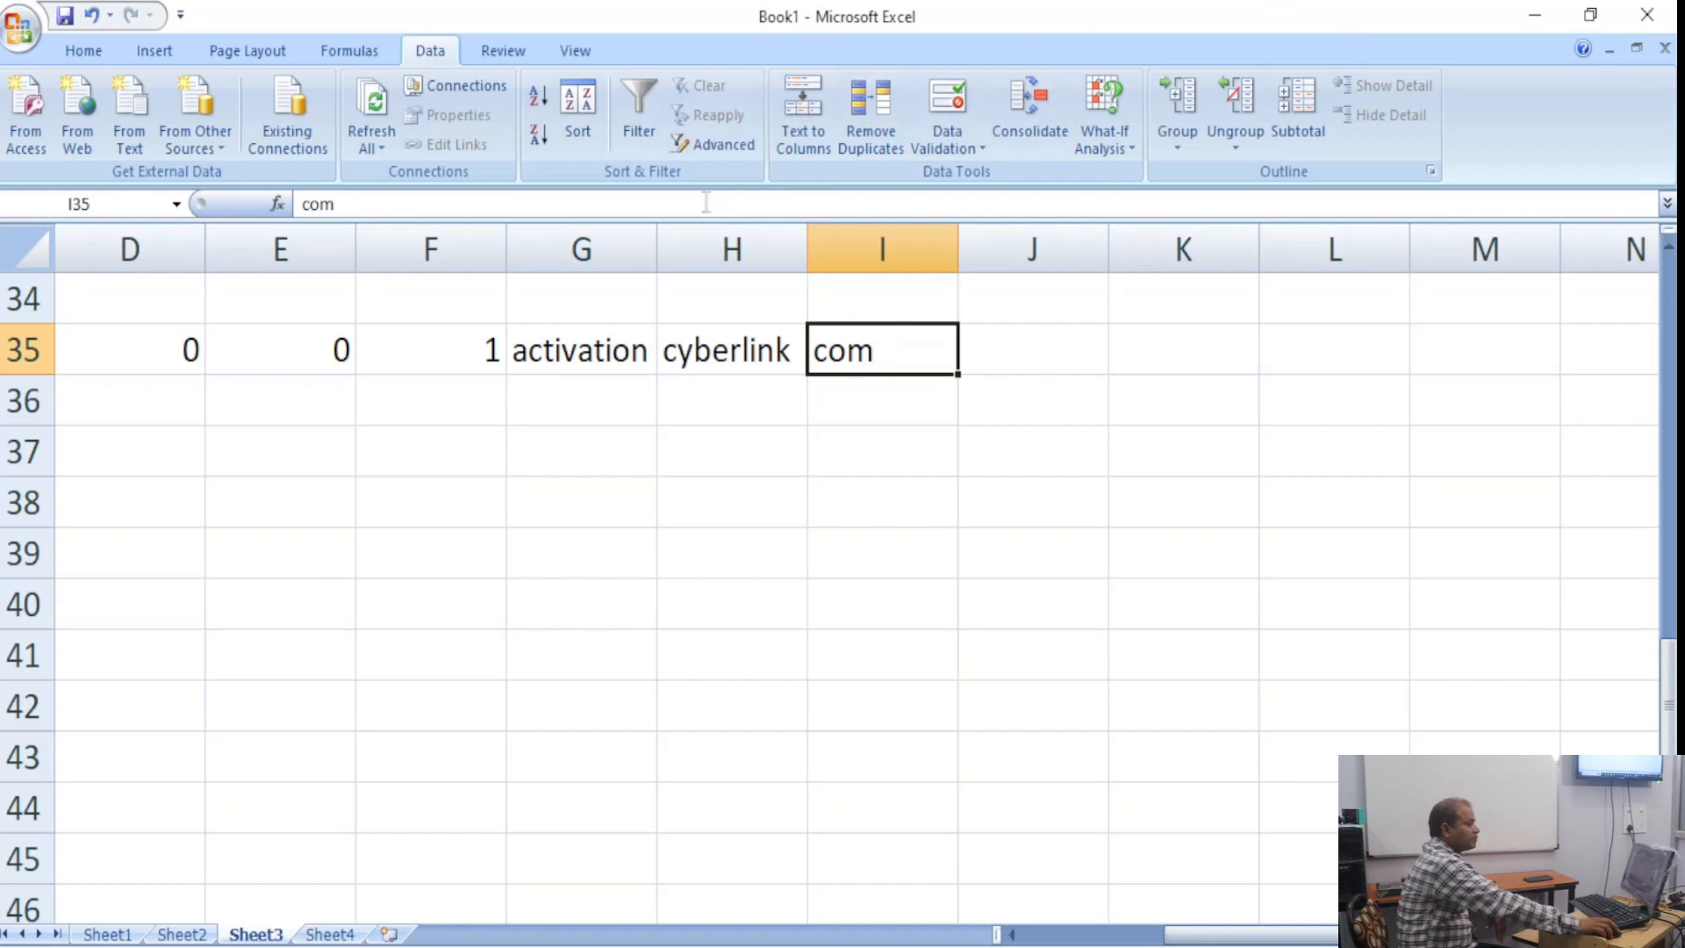
Undo the Text to Columns split, and view the Remove Duplicates settings for column C without applying them.
key("ctrl+z")
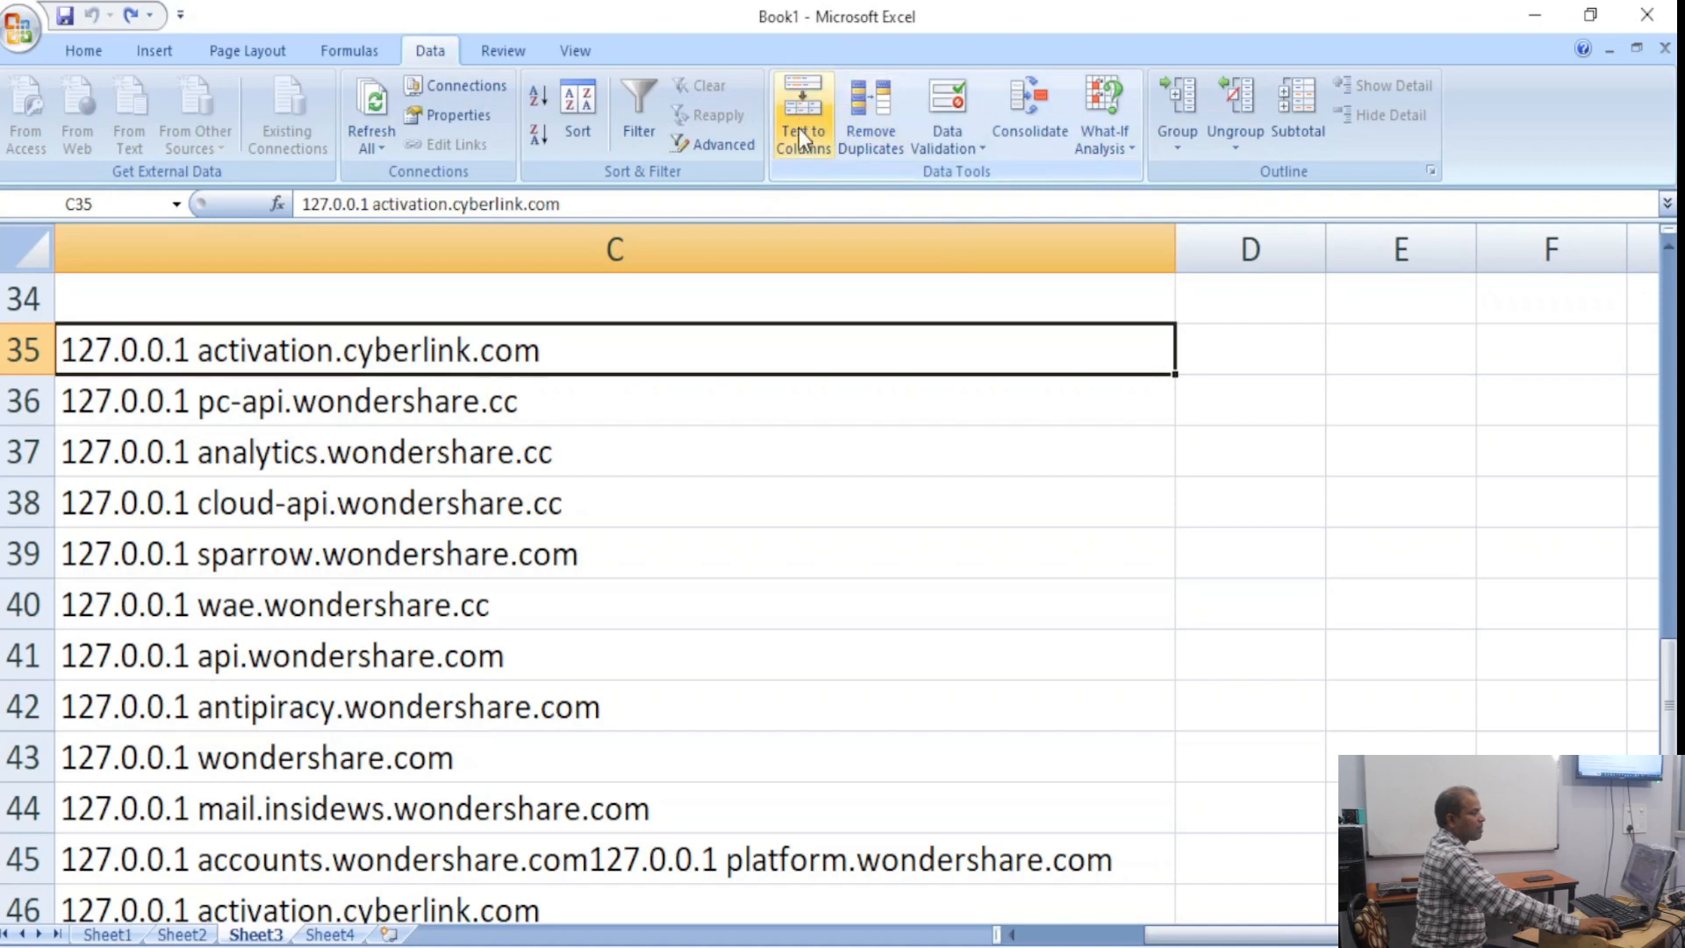
left_click(855, 140)
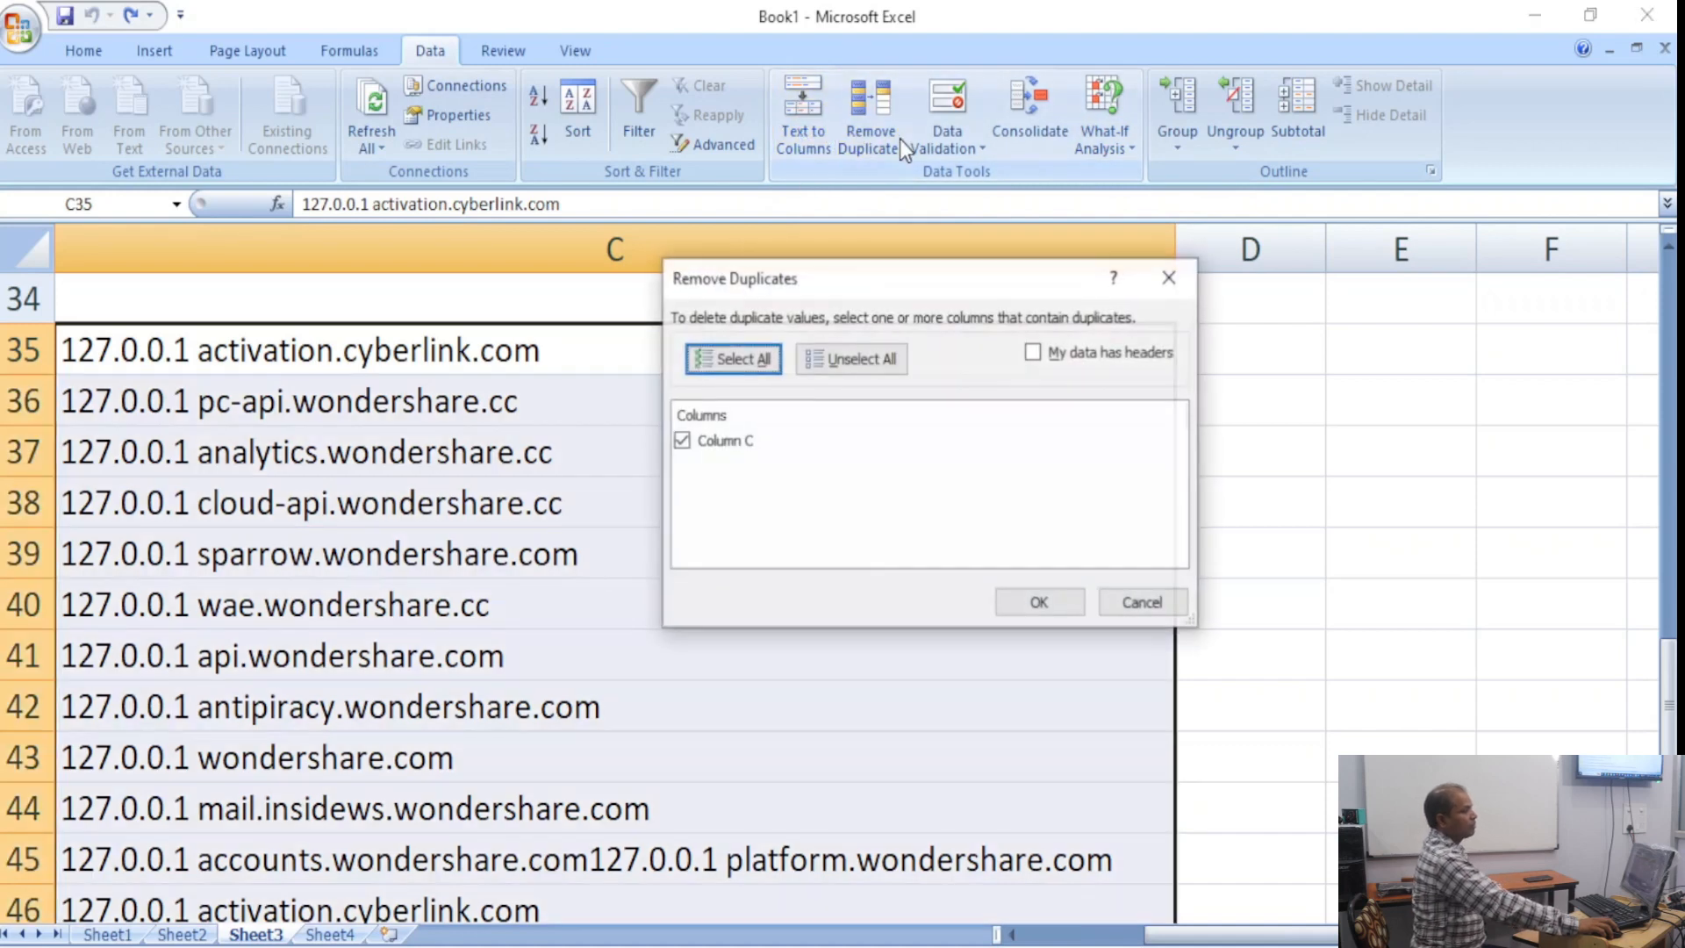
left_click(1142, 602)
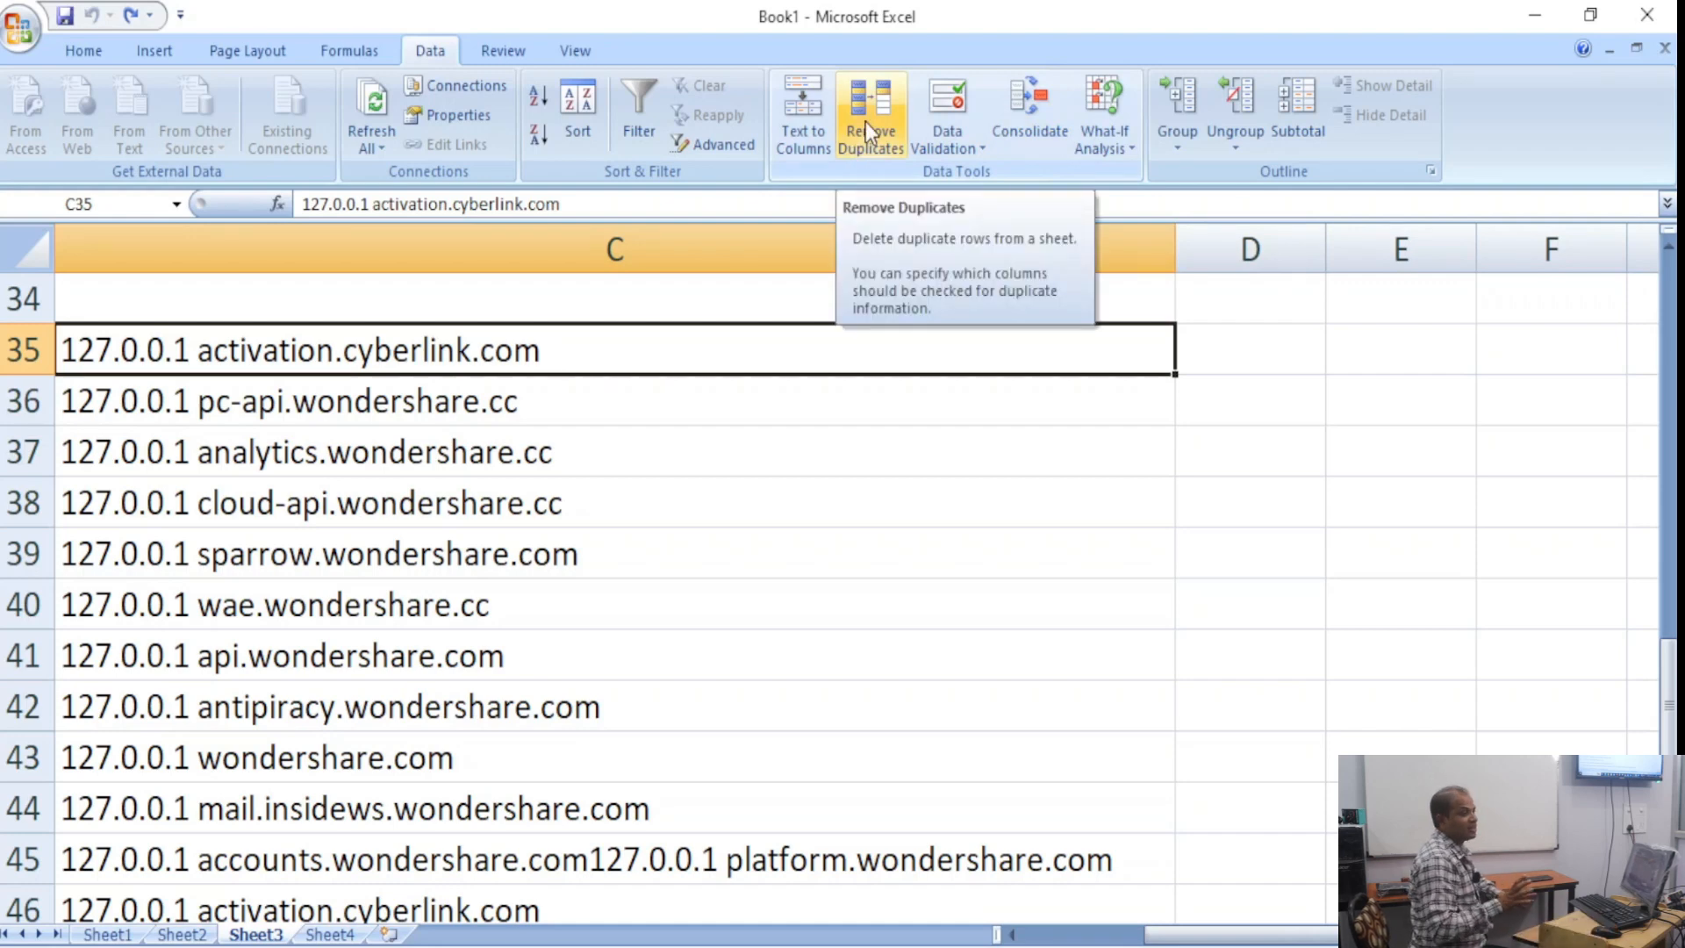
Enter 5, 2, 6, 5, 7, 7, 8, 9, 1 and 2 down column D in cells D35 to D44.
left_click(1271, 346)
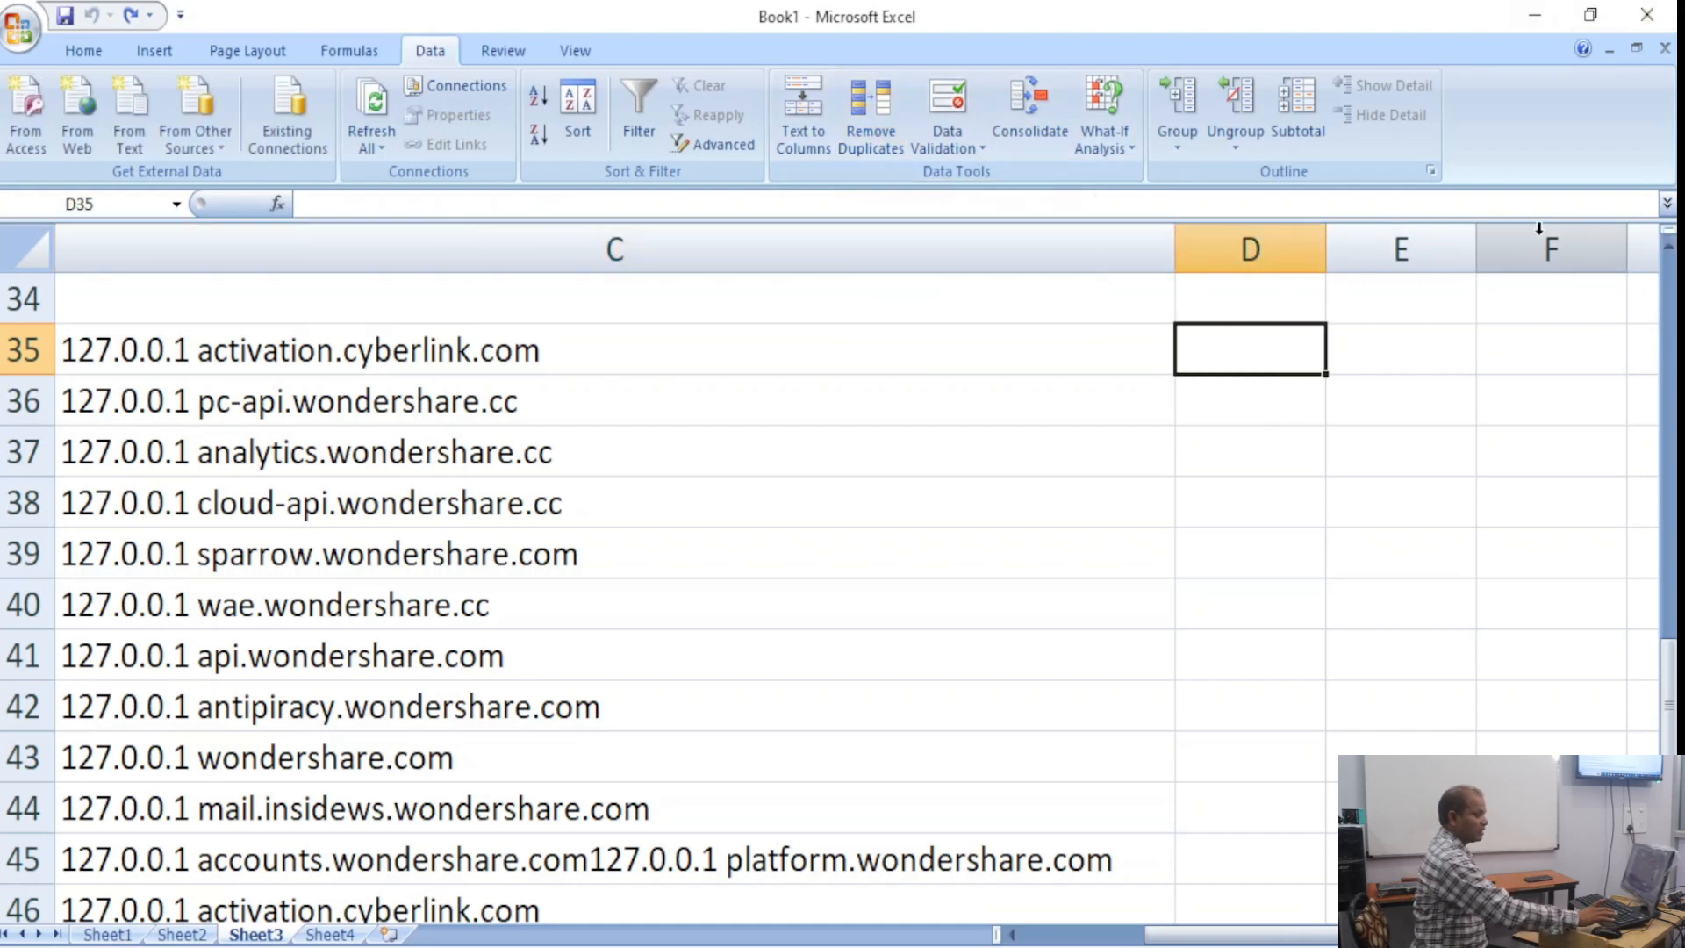
type("5")
key("Return")
type("2")
key("Return")
type("6")
key("Return")
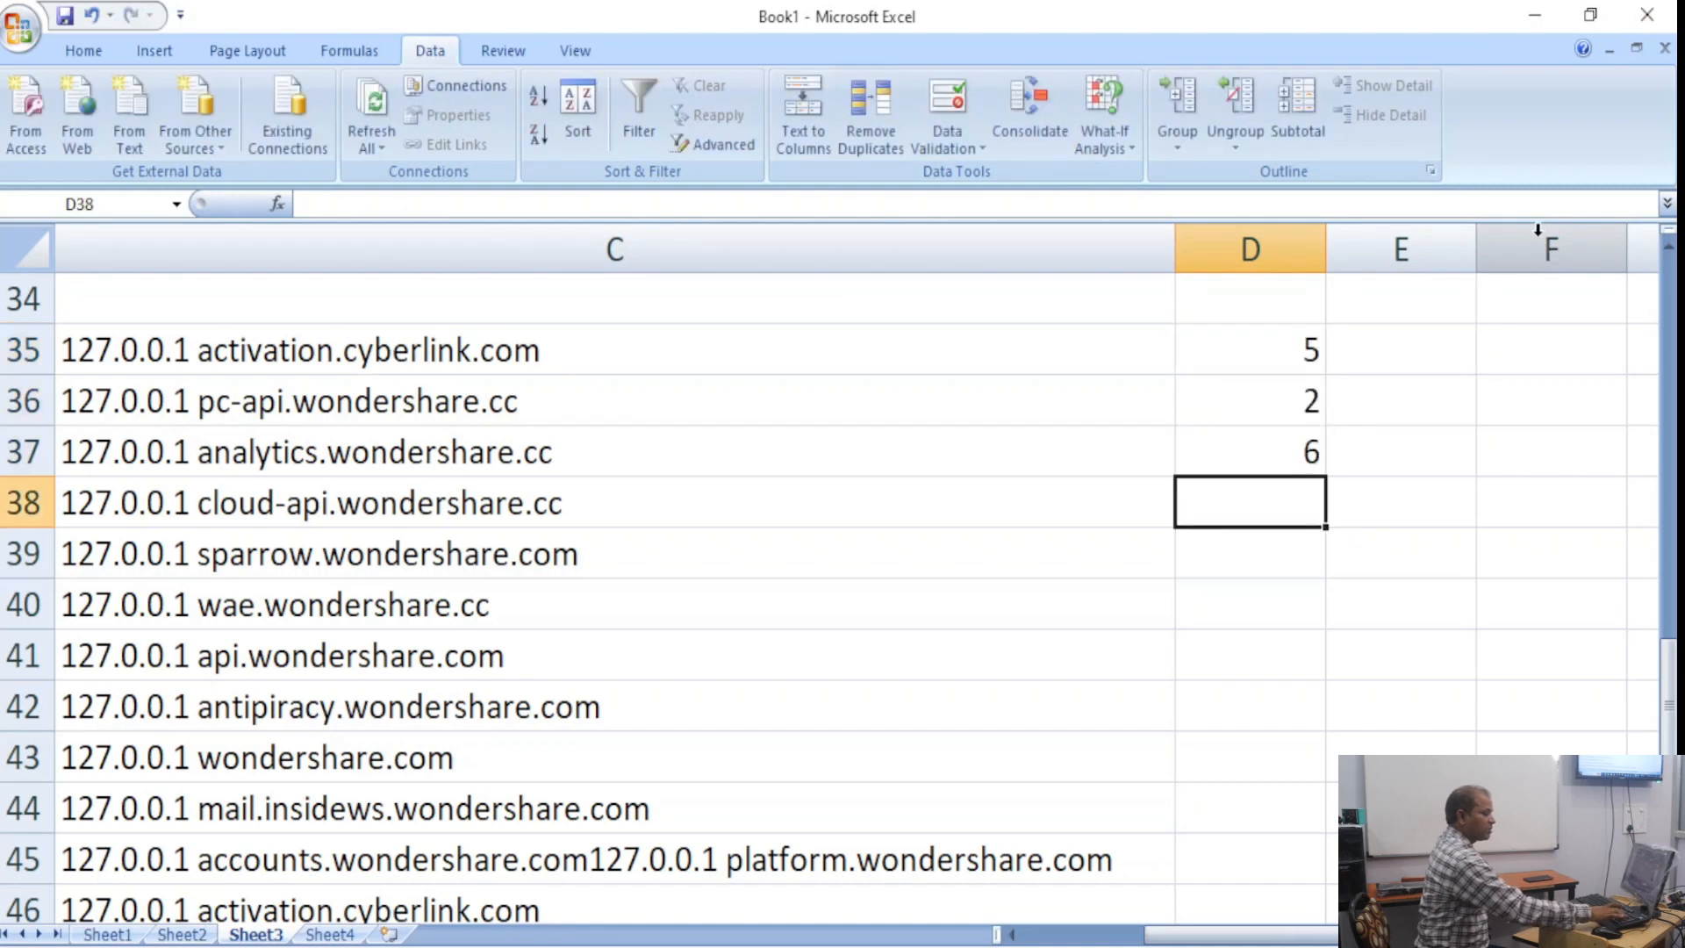
type("5")
key("Return")
type("7")
key("Return")
type("7")
key("Return")
type("8")
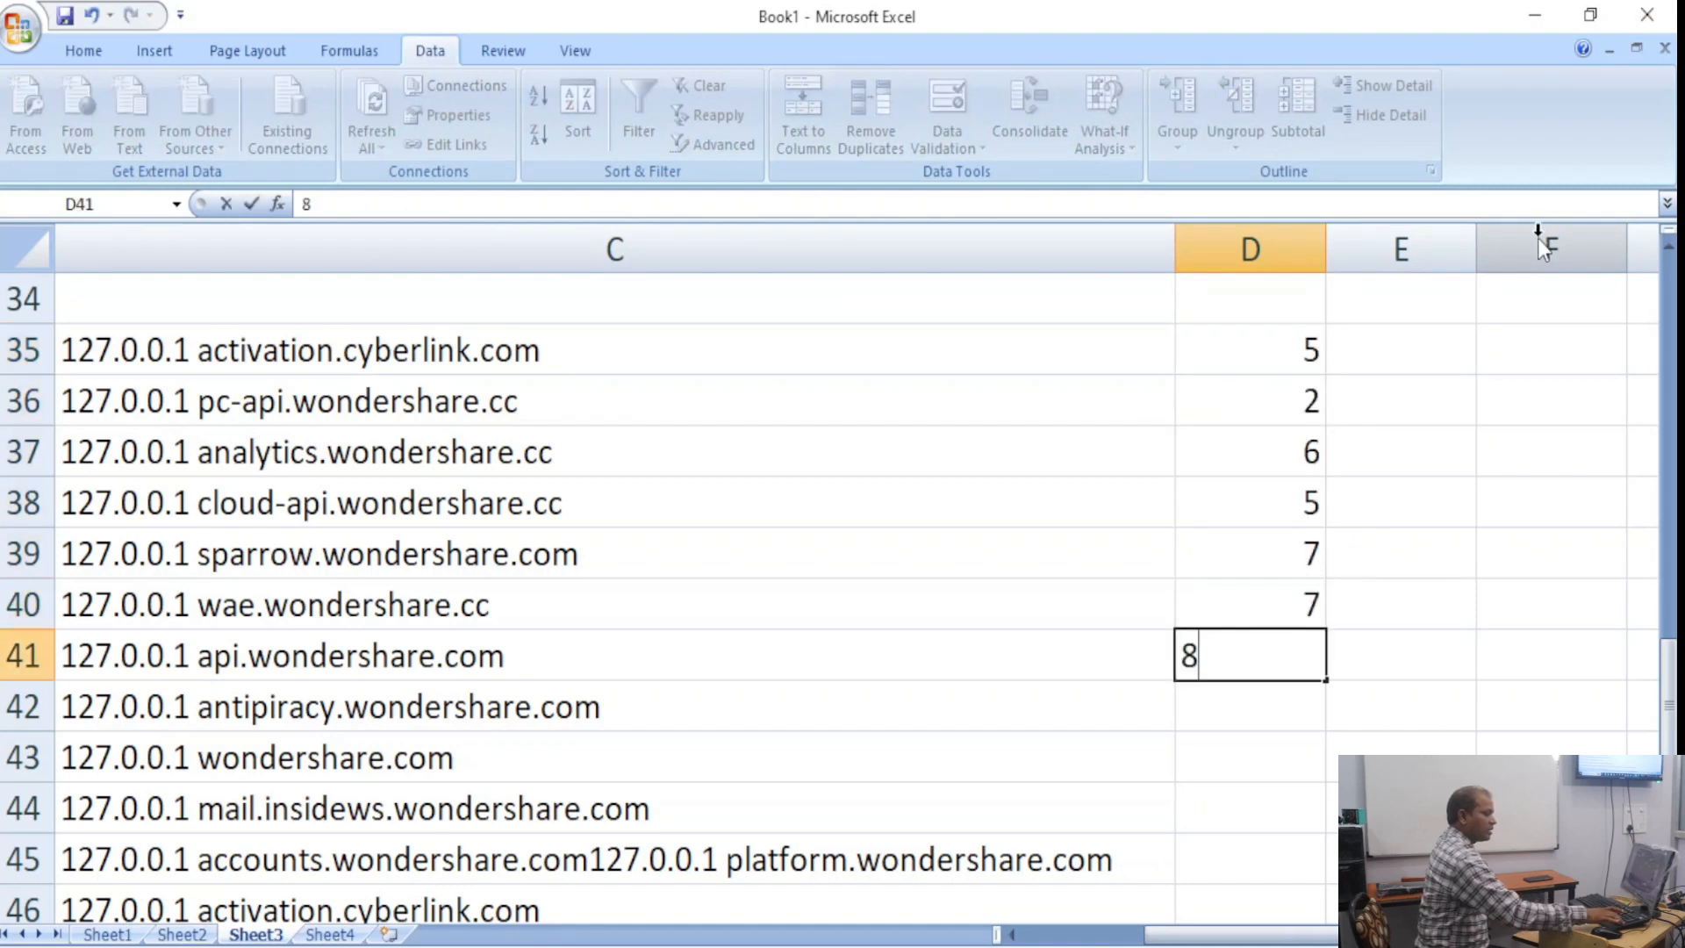
key("Return")
type("9")
key("Return")
type("1")
key("Return")
type("2")
key("Return")
Fill cells D45 to D57 with 5, 7, 8, 9, 5, 4, 6, 7, 8, 1, 2, 3 and 5.
type("5")
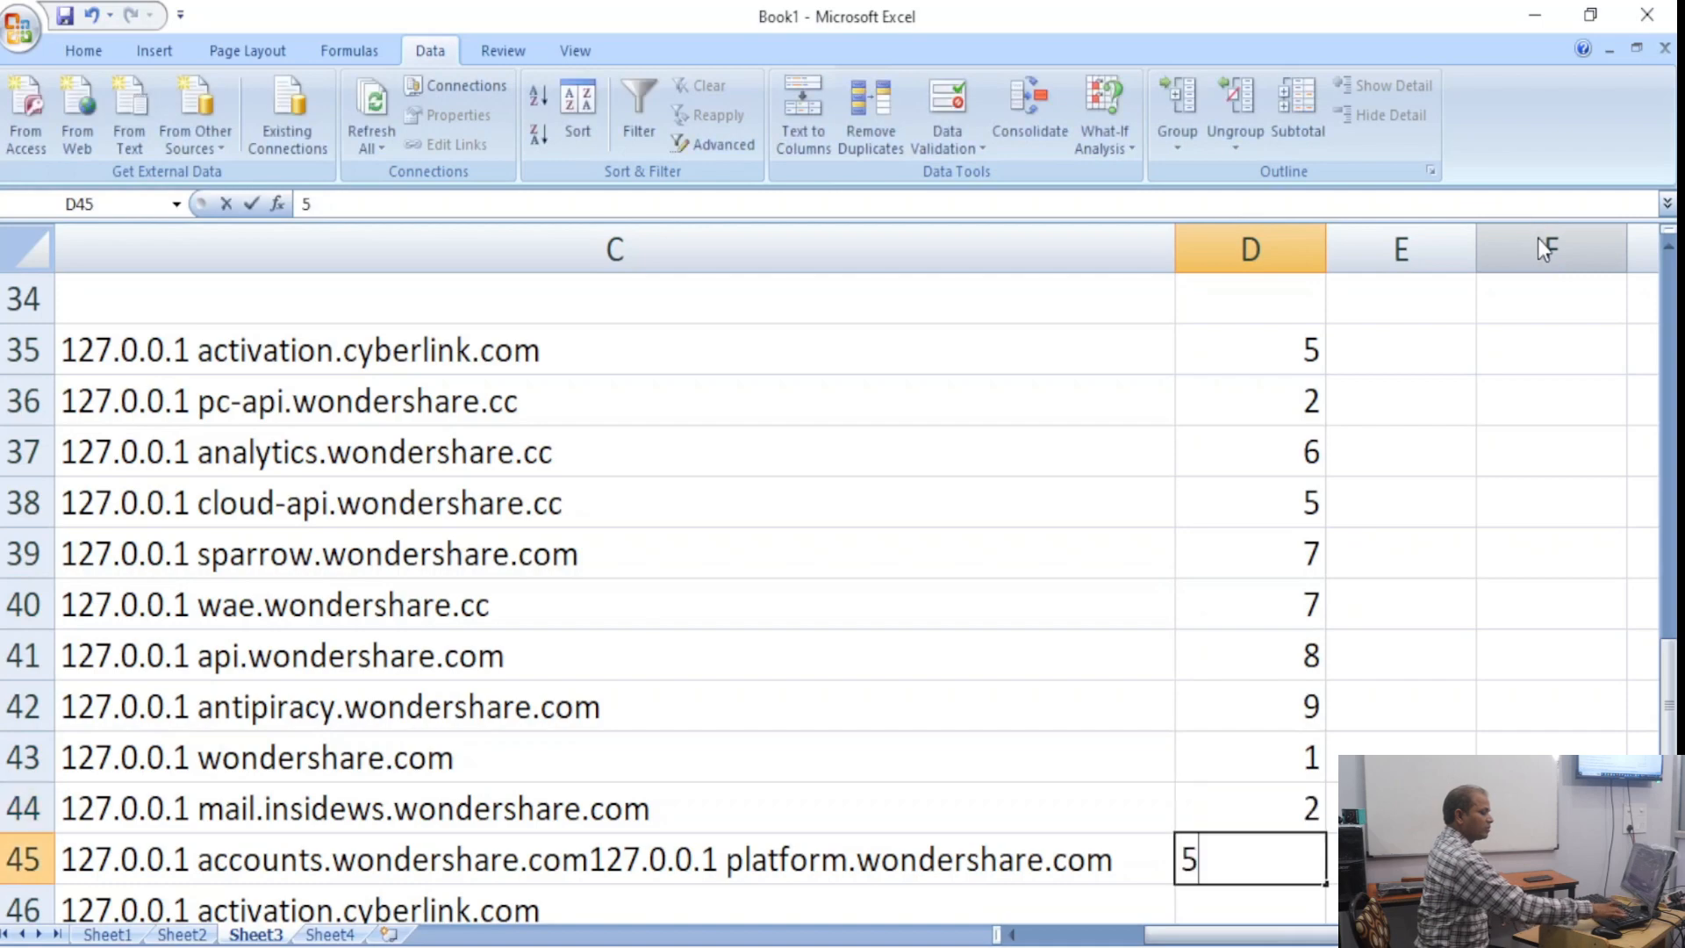
key("Return")
type("7")
key("Return")
type("8")
key("Return")
type("93")
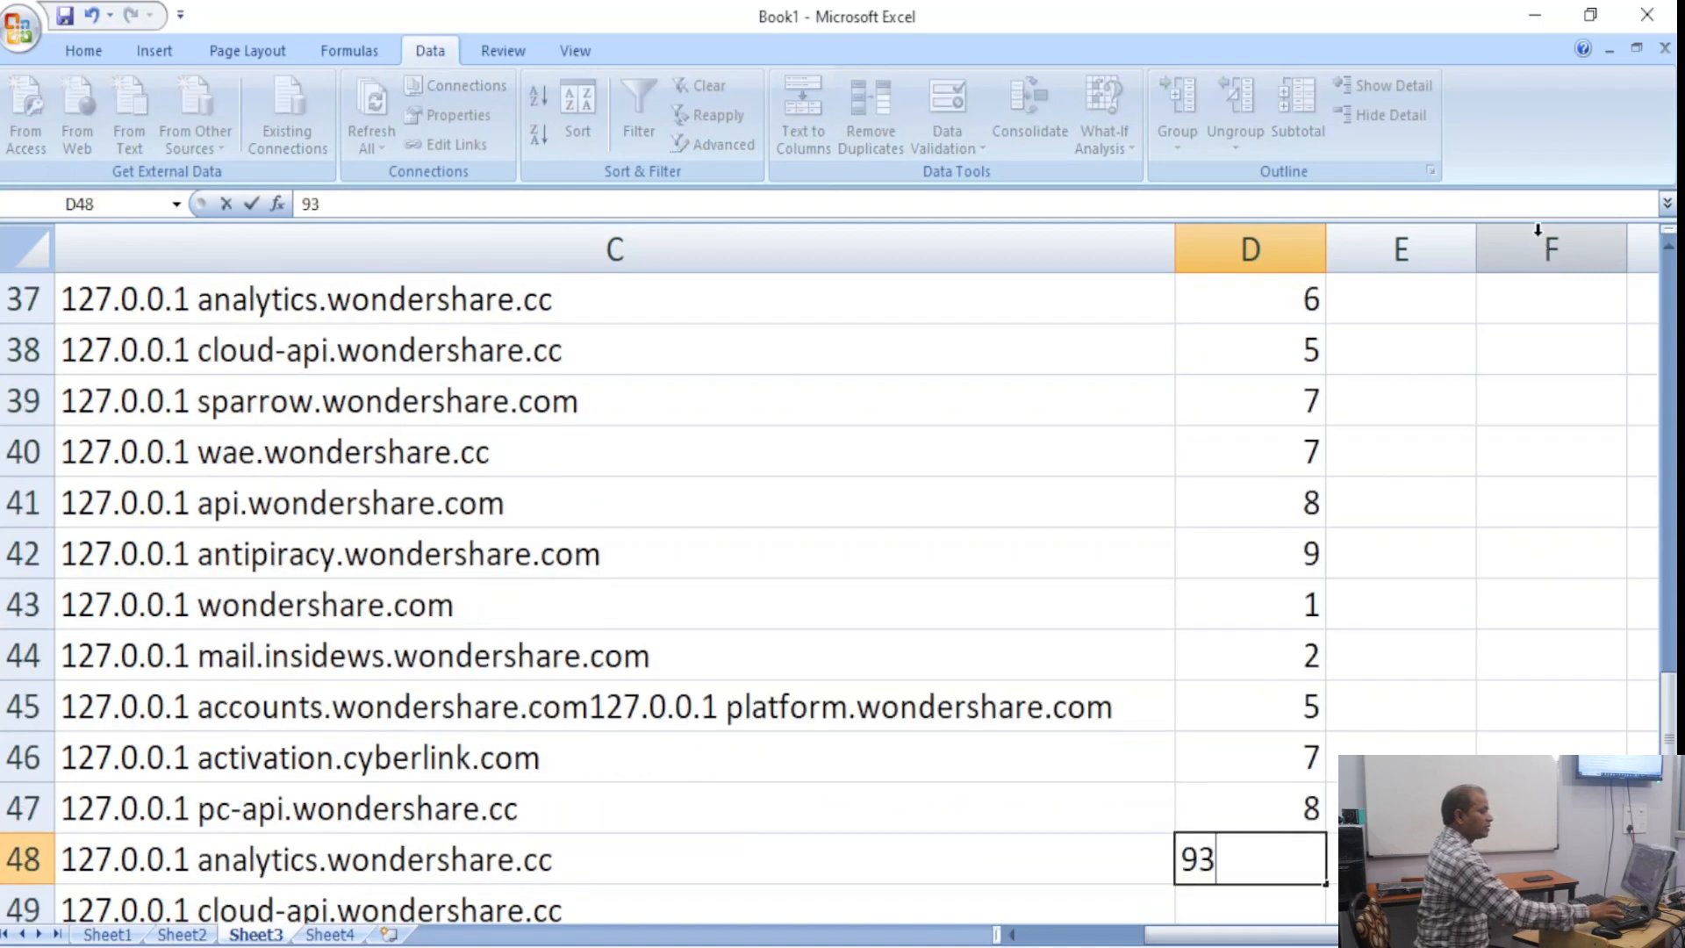
key("BackSpace")
key("Return")
type("5")
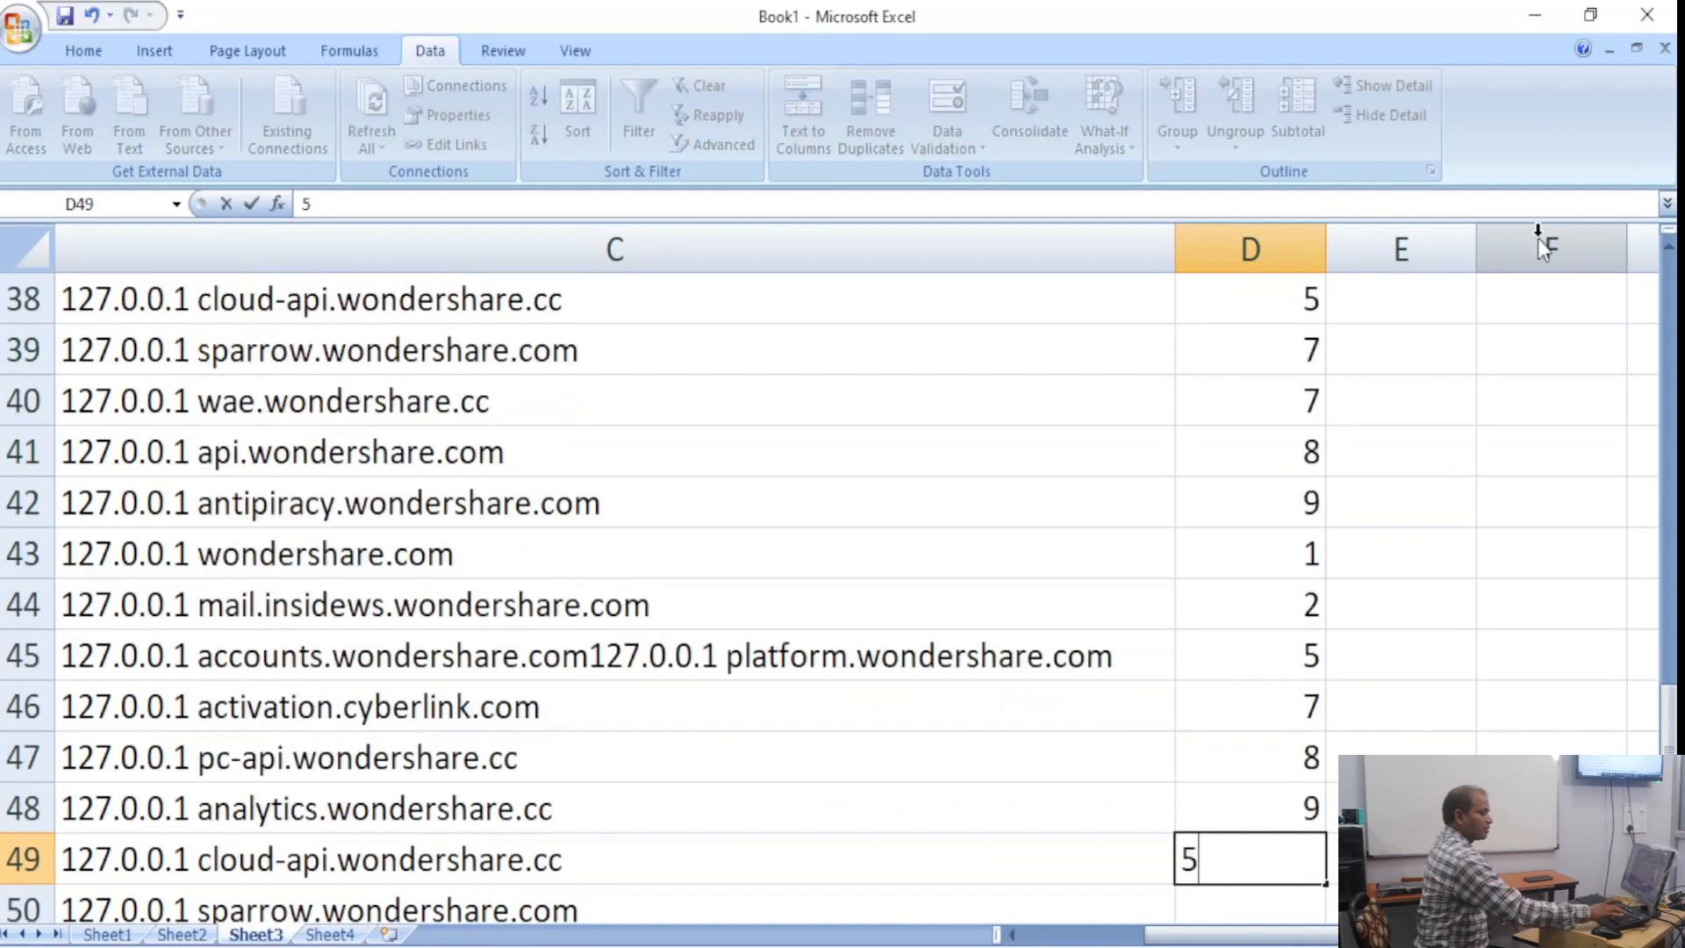
key("Return")
type("4")
key("Return")
type("6")
key("Return")
type("7")
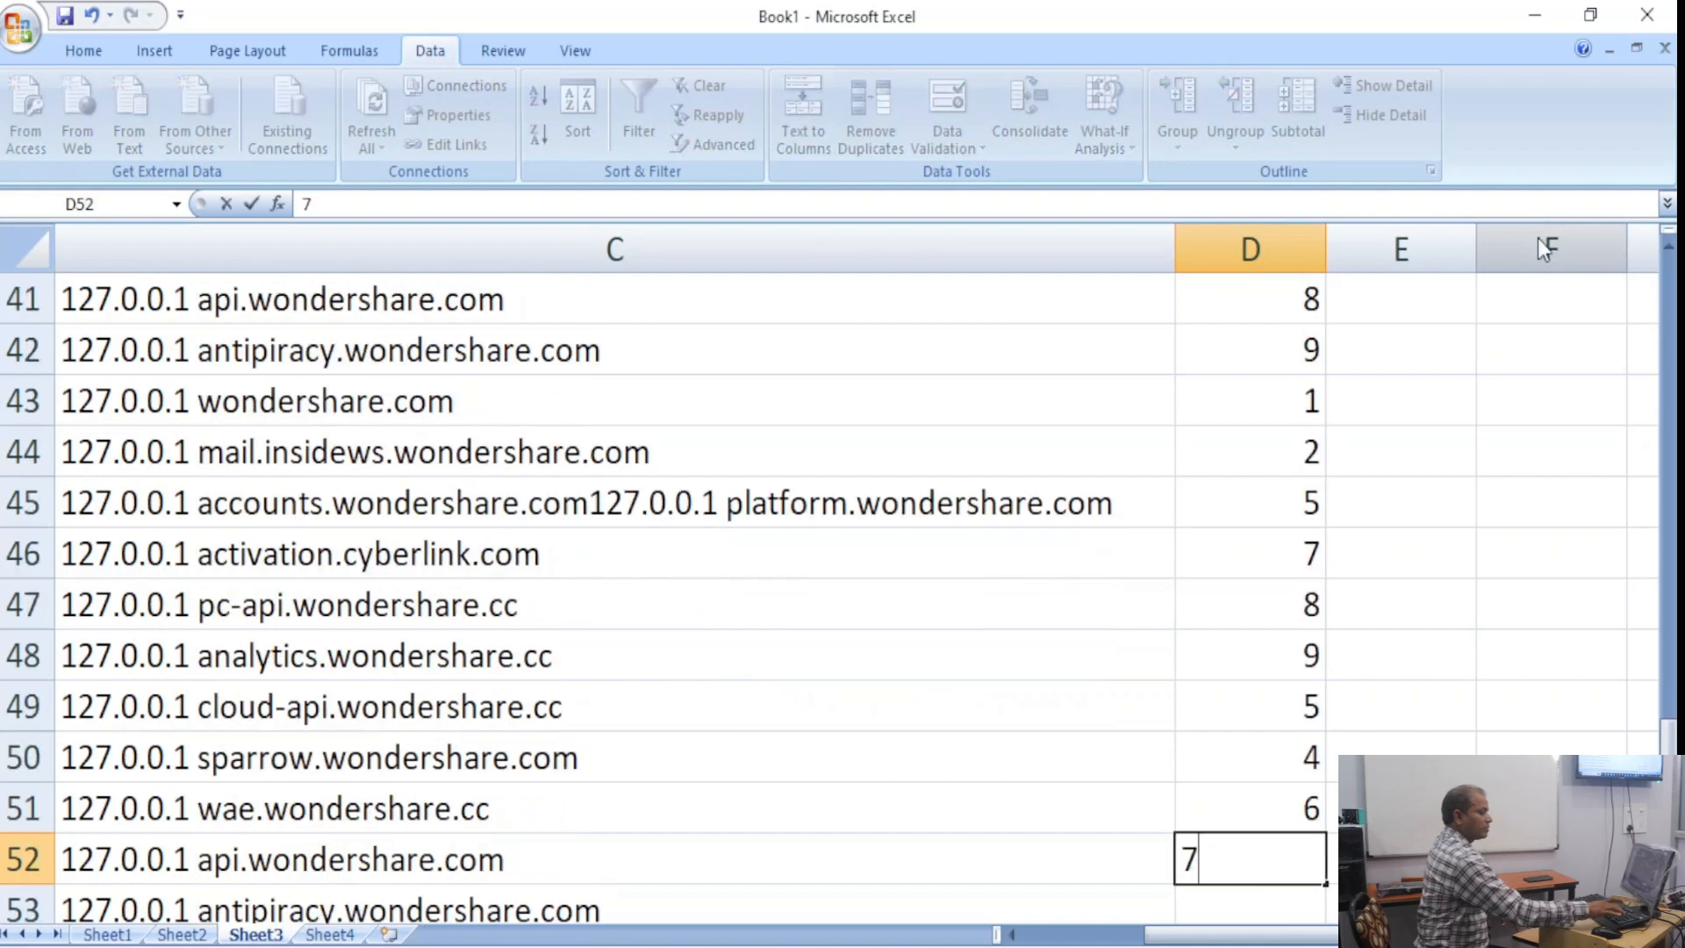
key("Return")
type("8")
key("Return")
type("1")
key("Return")
type("2")
key("Return")
type("3 ")
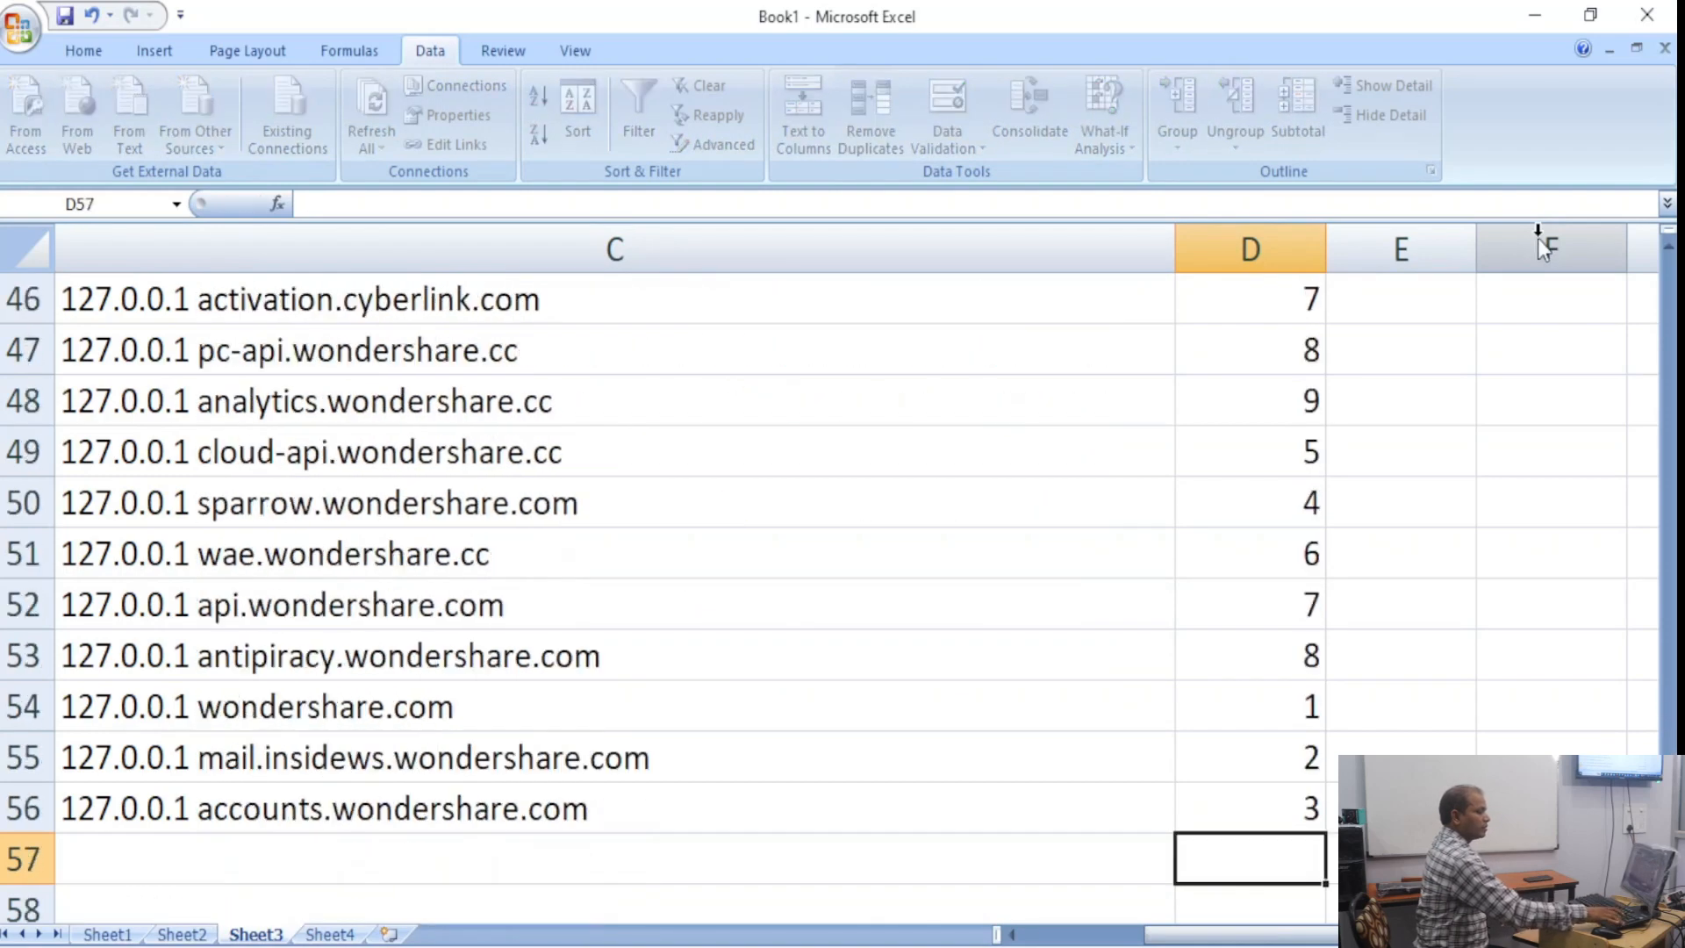
type("5")
key("Return")
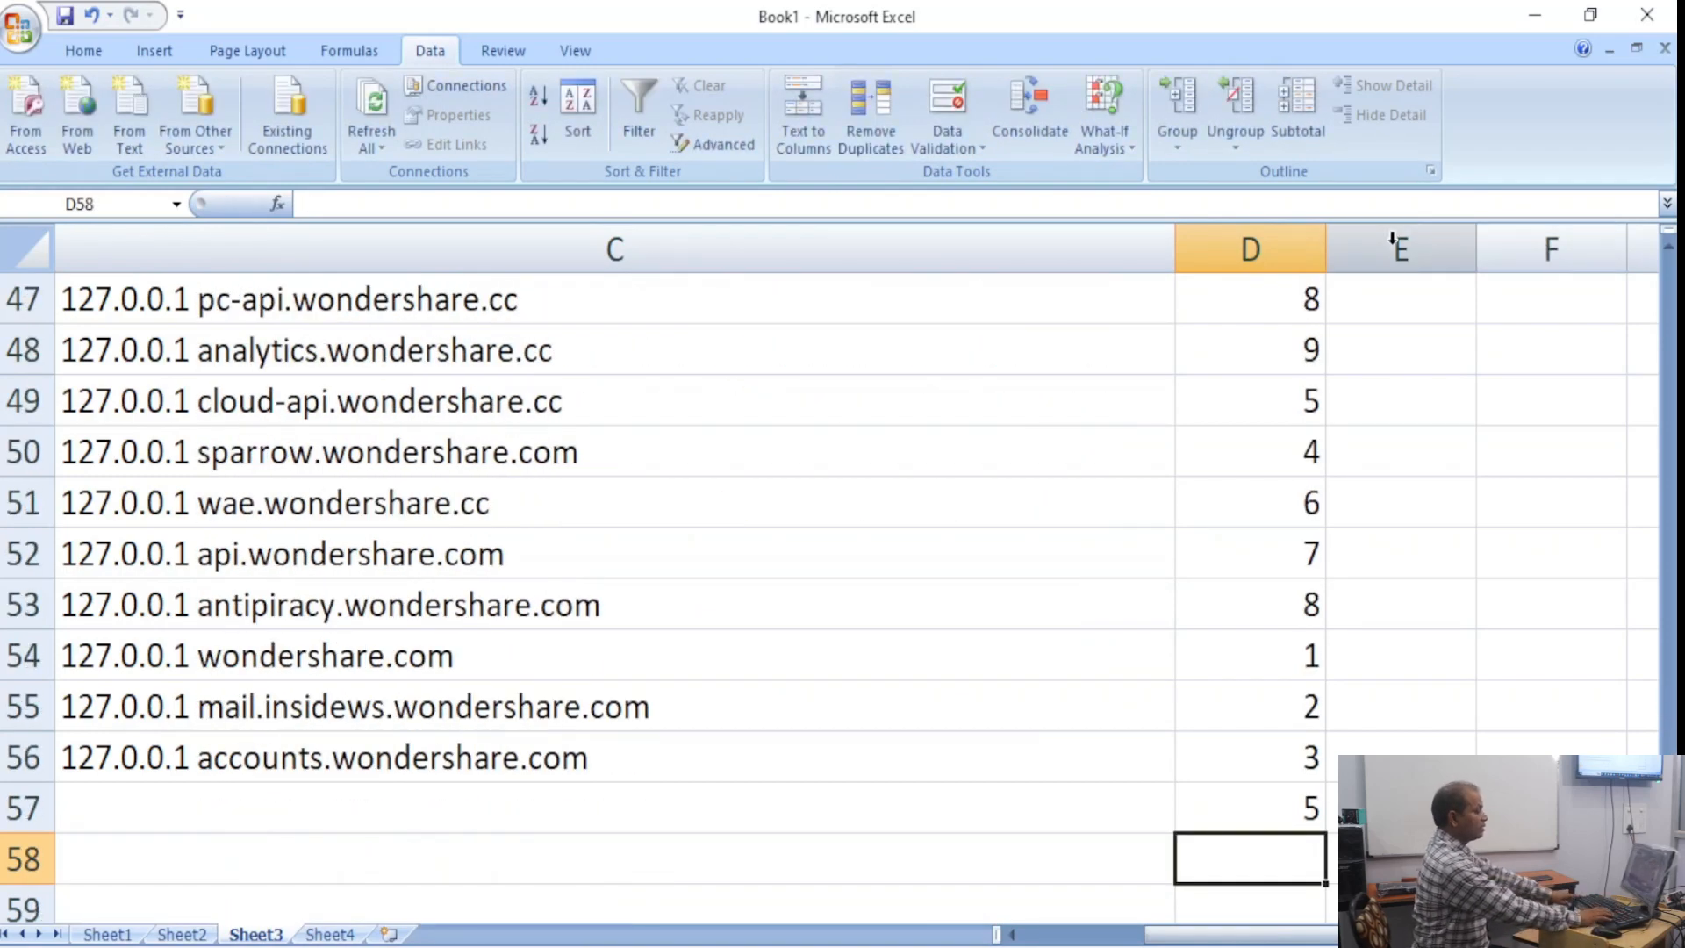
Remove the duplicate numbers from D35:D57, continuing with the current selection and checking only column D.
key("Up")
key("ctrl+shift+Up")
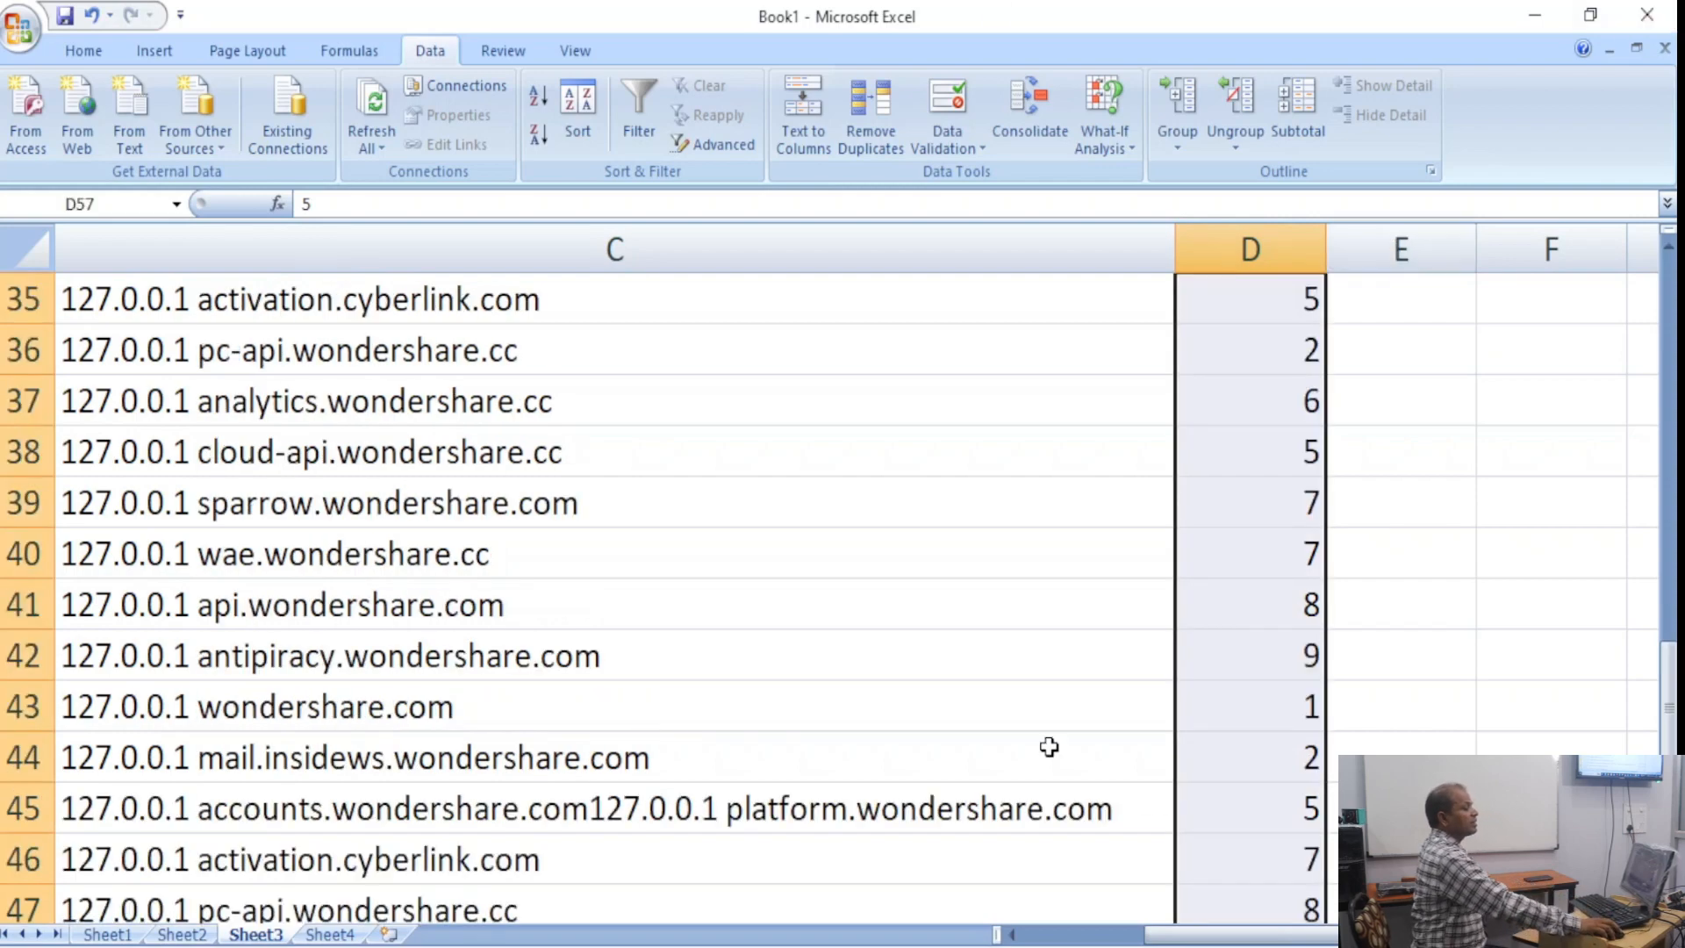
scroll(1188, 734, "down", 4)
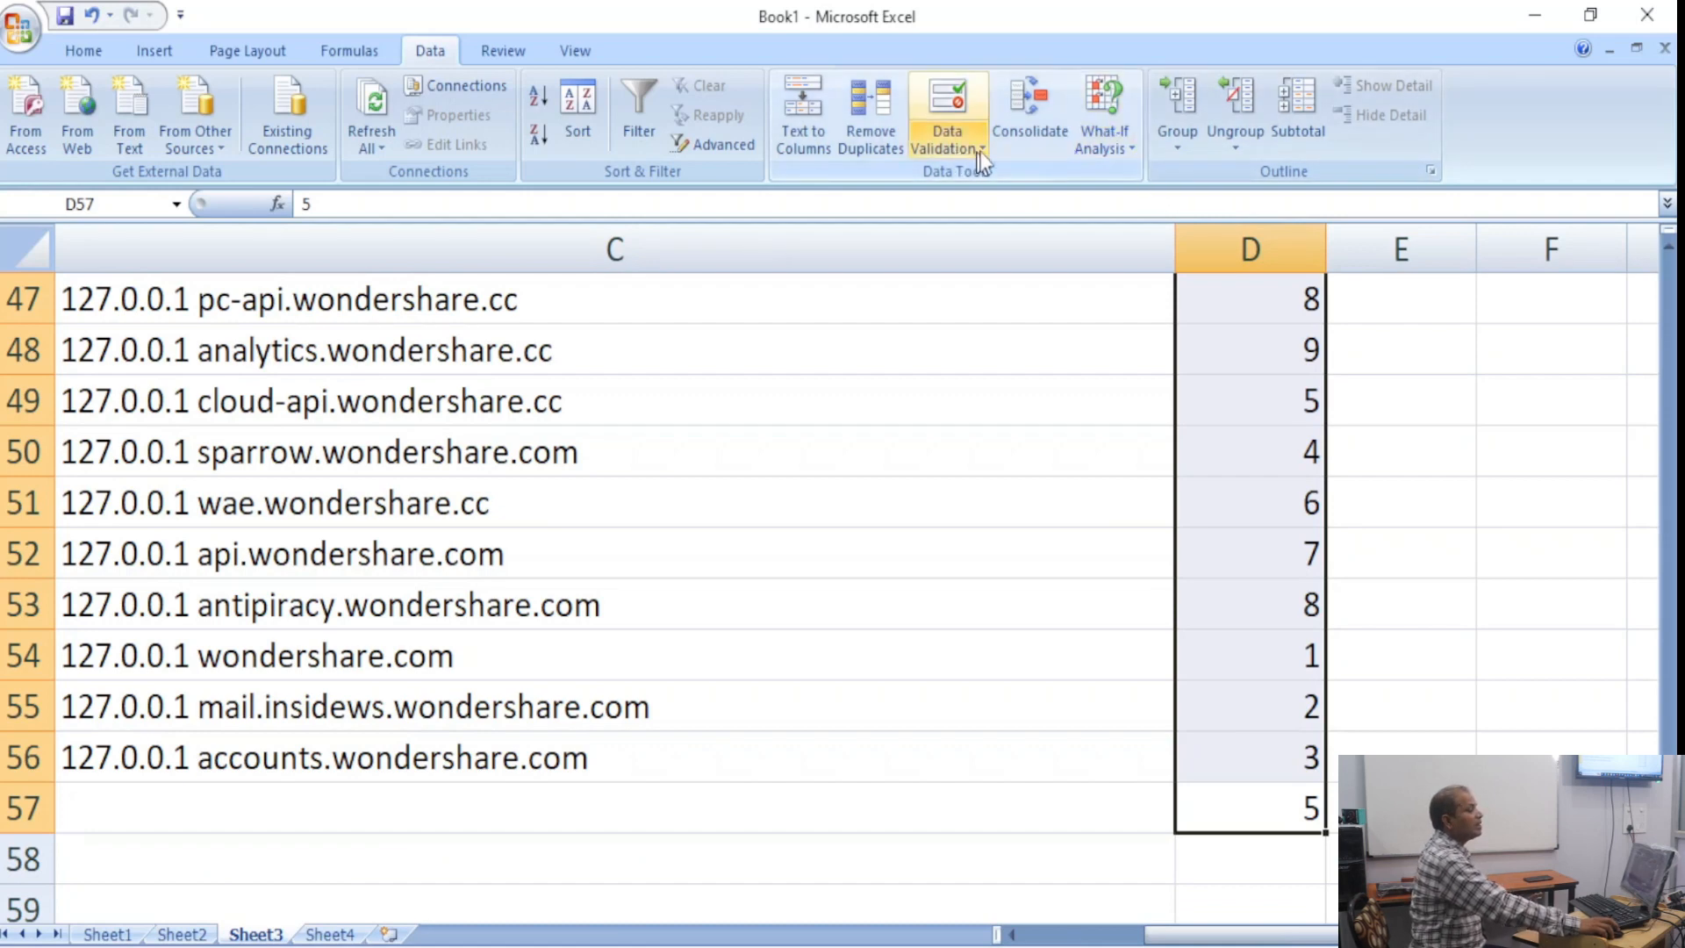
left_click(888, 128)
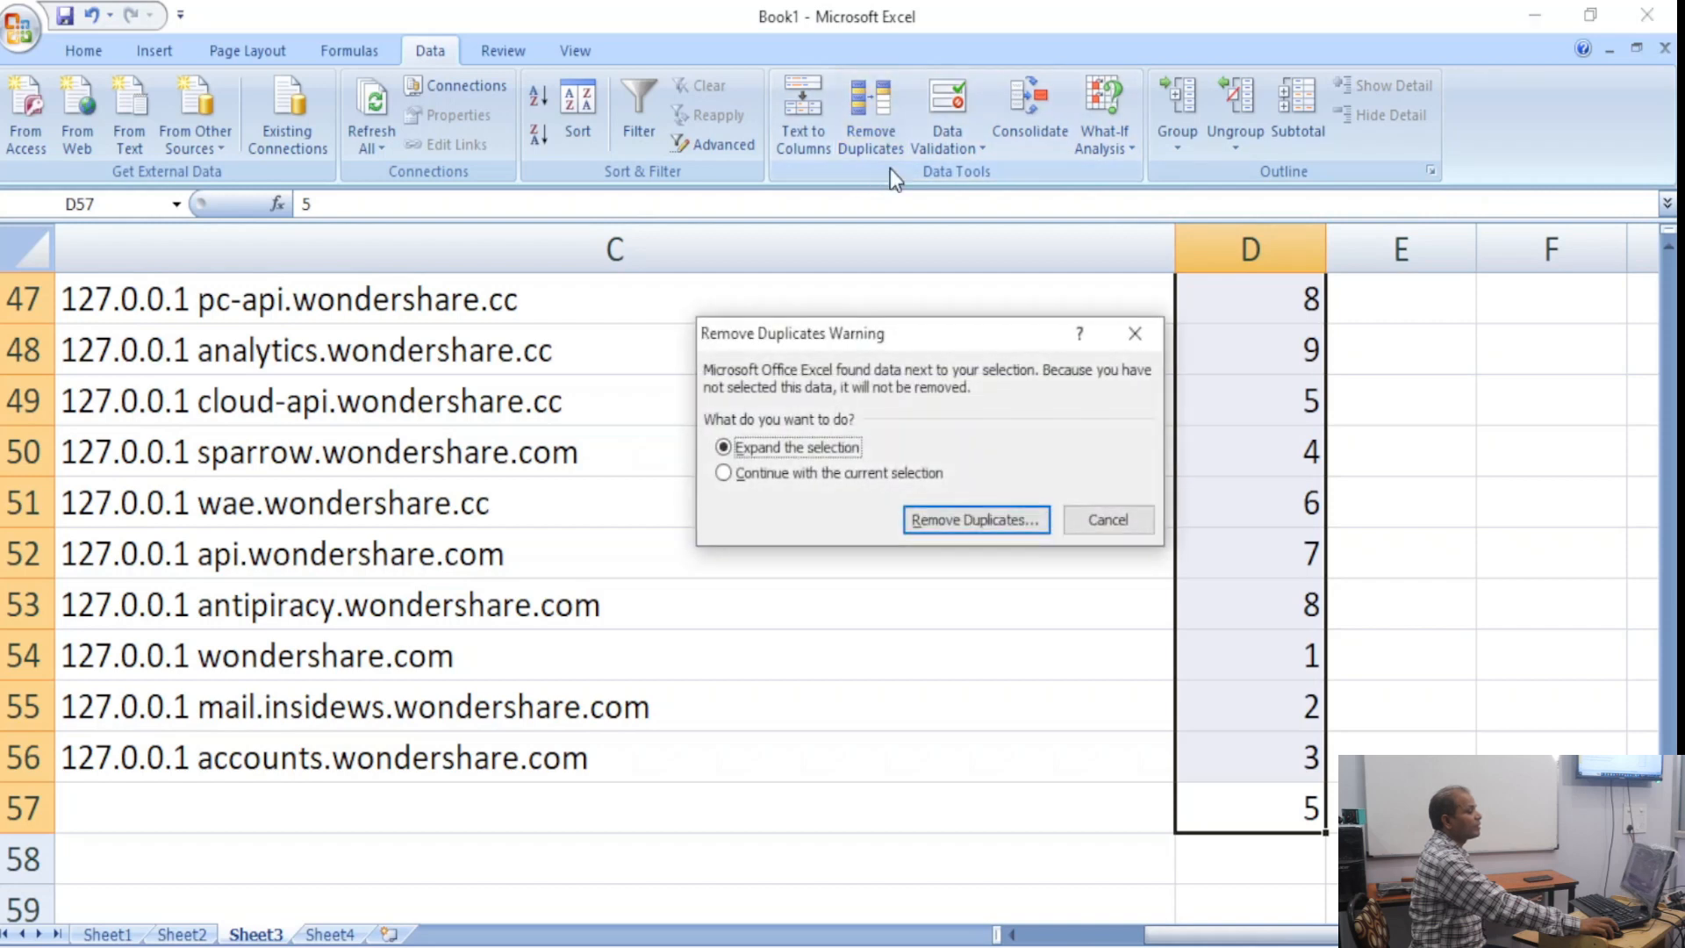
left_click(952, 472)
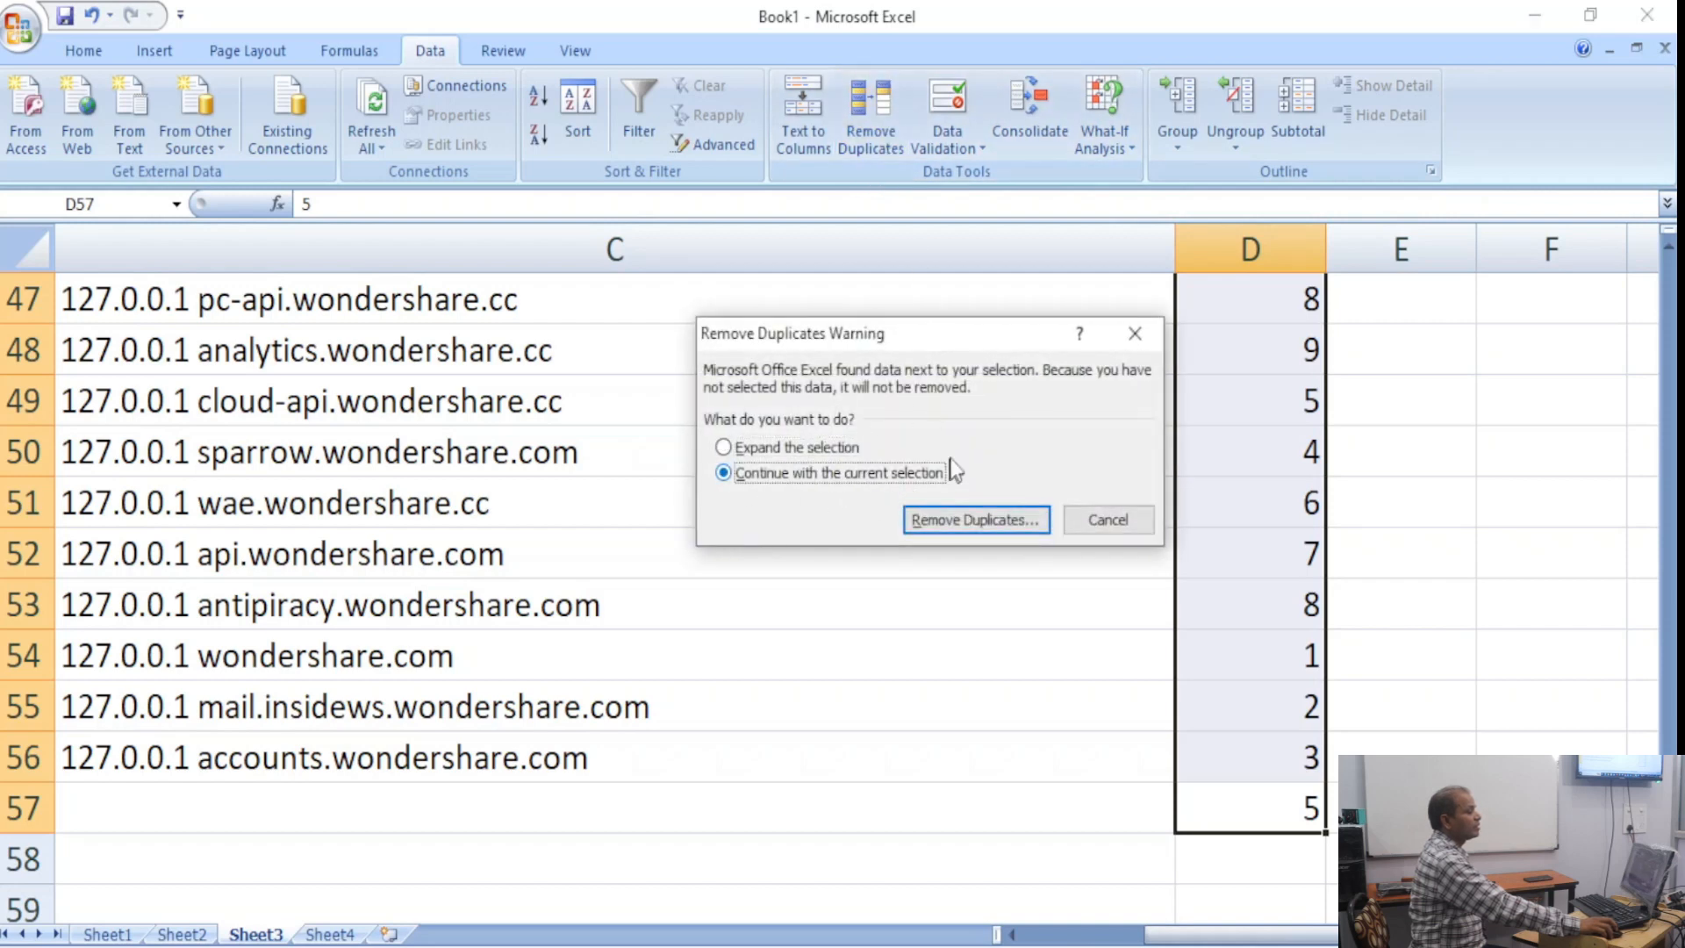
left_click(991, 520)
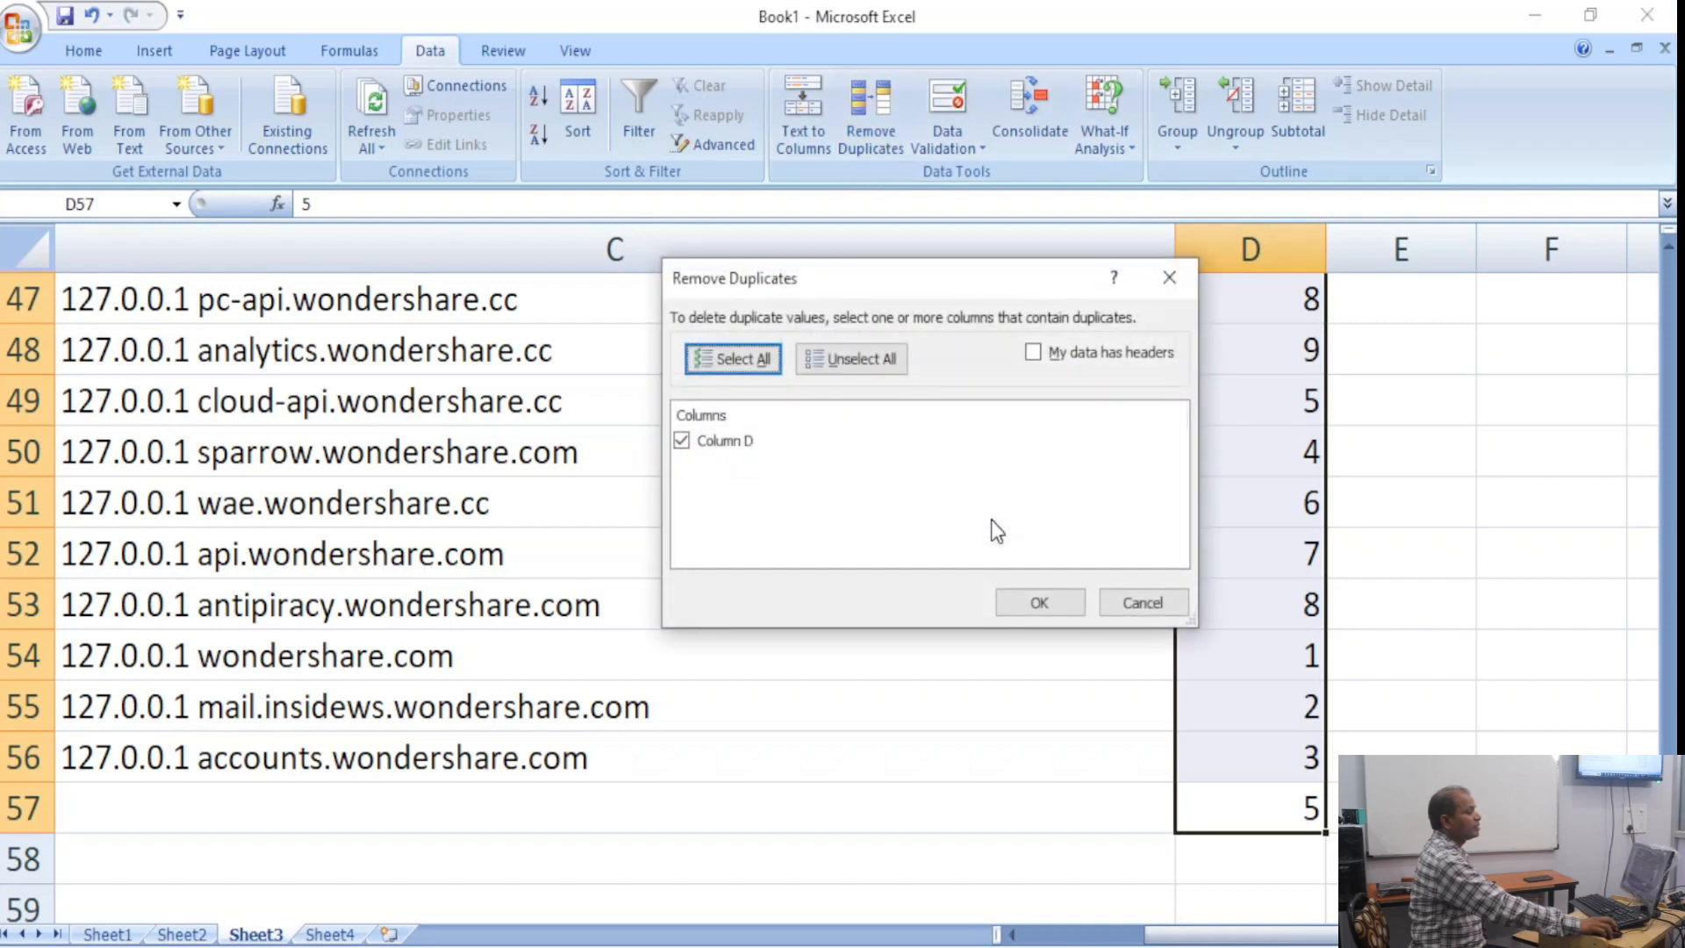
left_click(1040, 602)
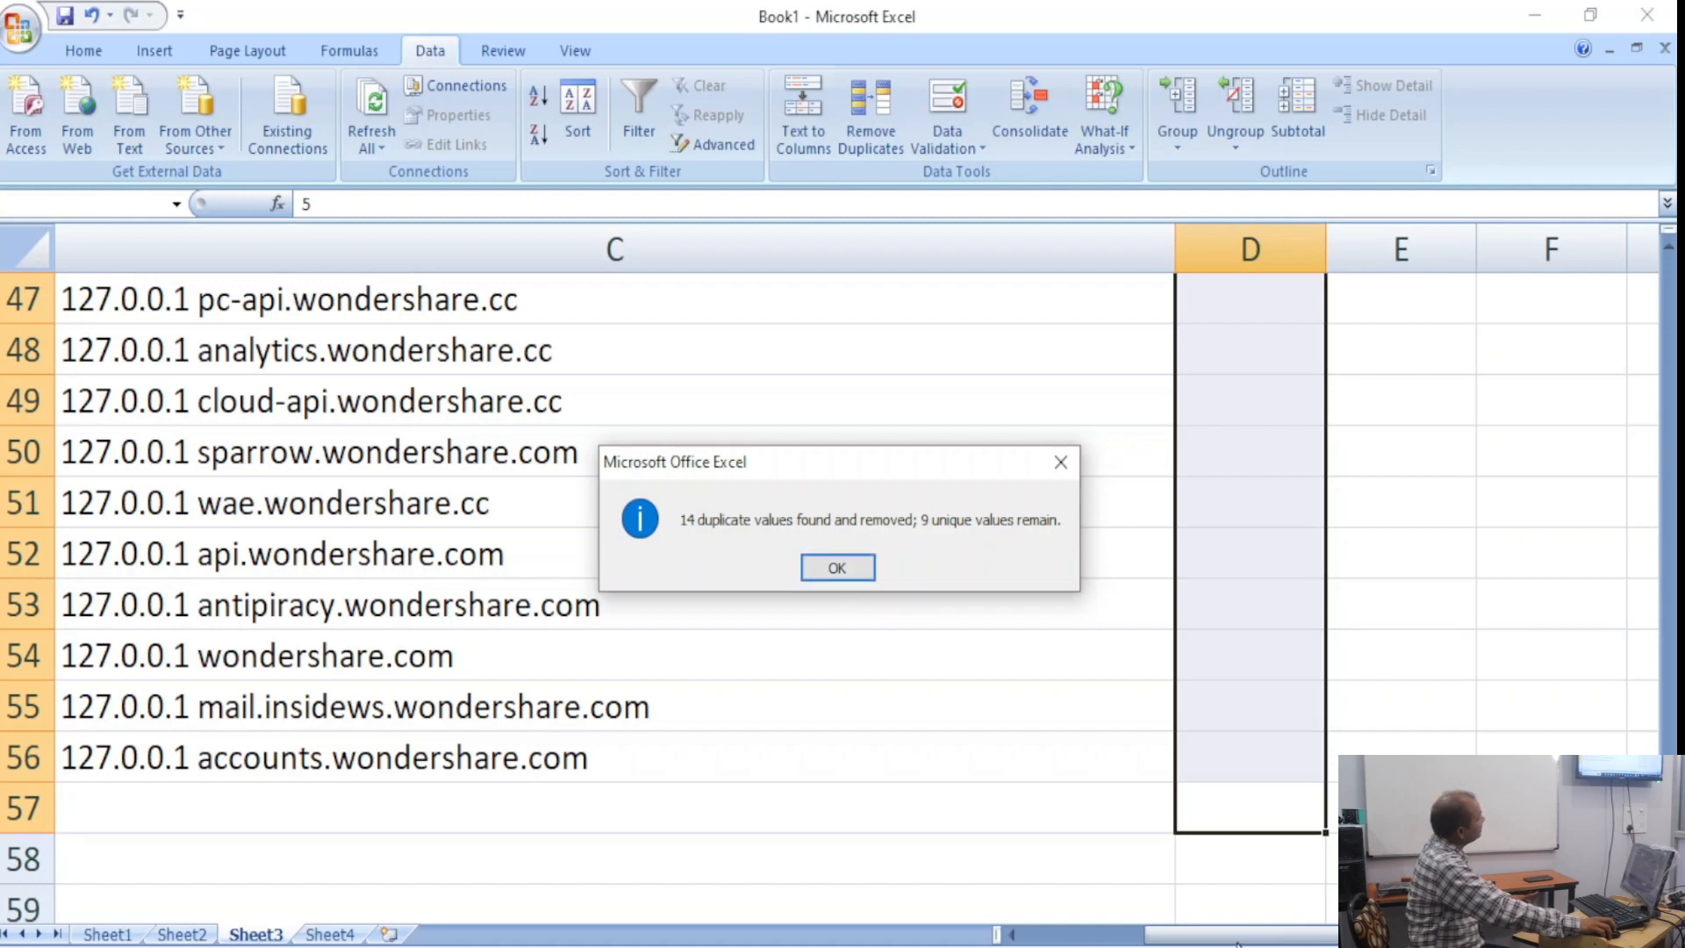
left_click(845, 568)
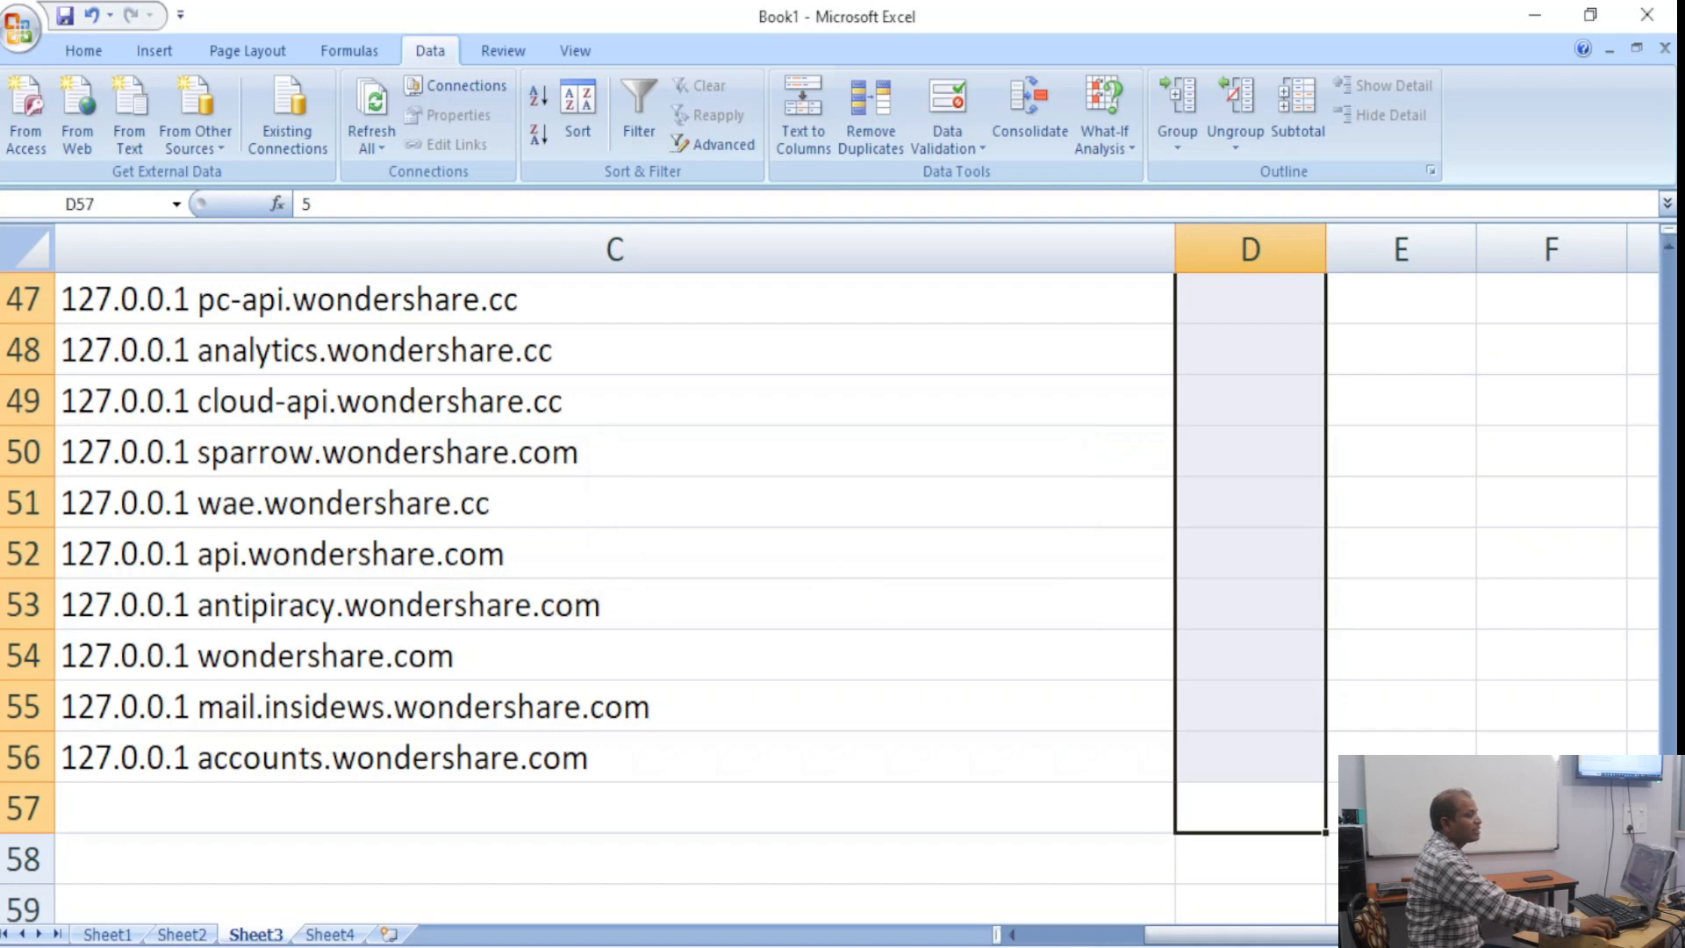
left_click(1180, 503)
scroll(1261, 646, "up", 7)
scroll(1260, 645, "down", 2)
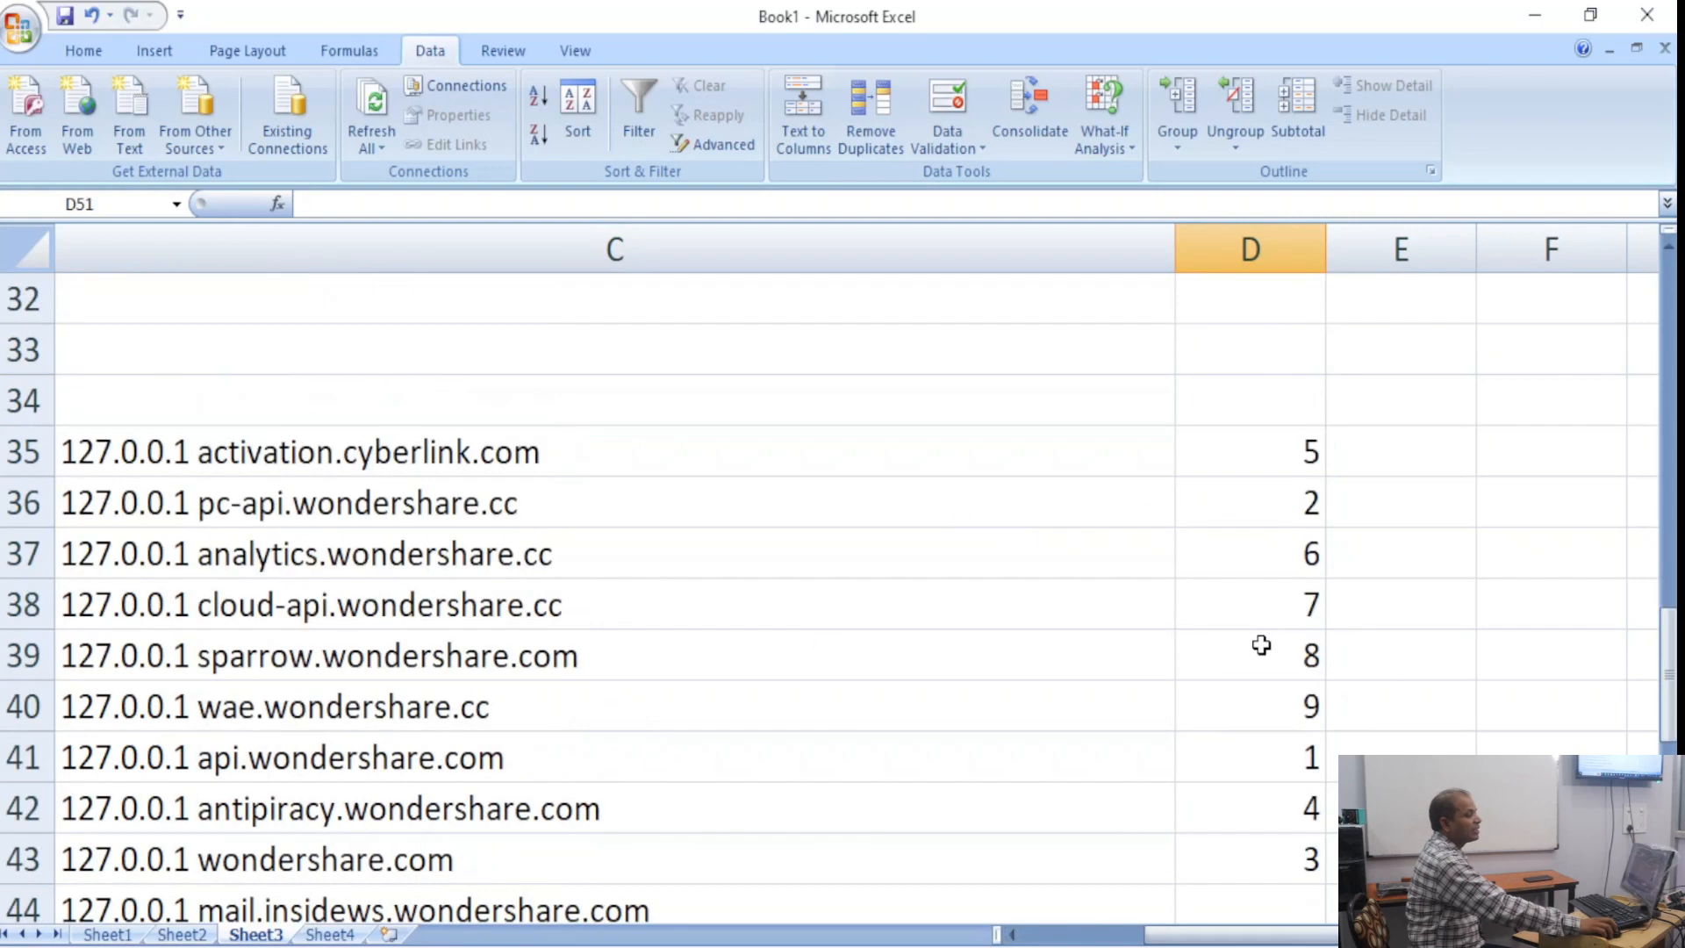
scroll(1261, 645, "down", 1)
scroll(1261, 647, "up", 1)
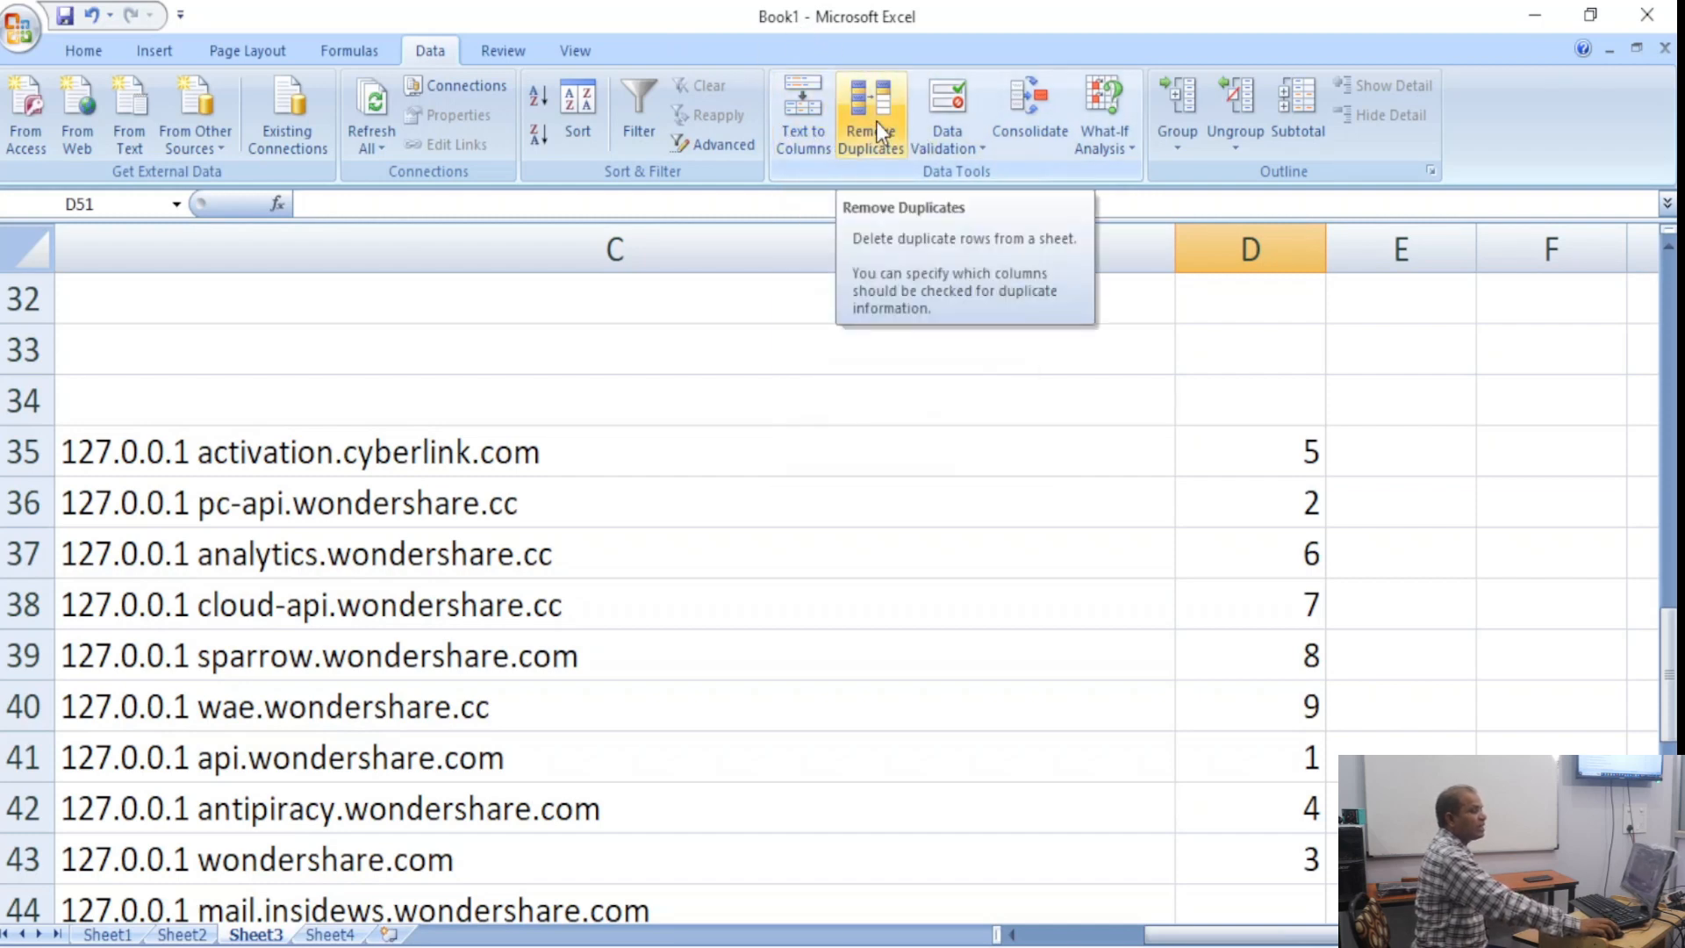
left_click(984, 149)
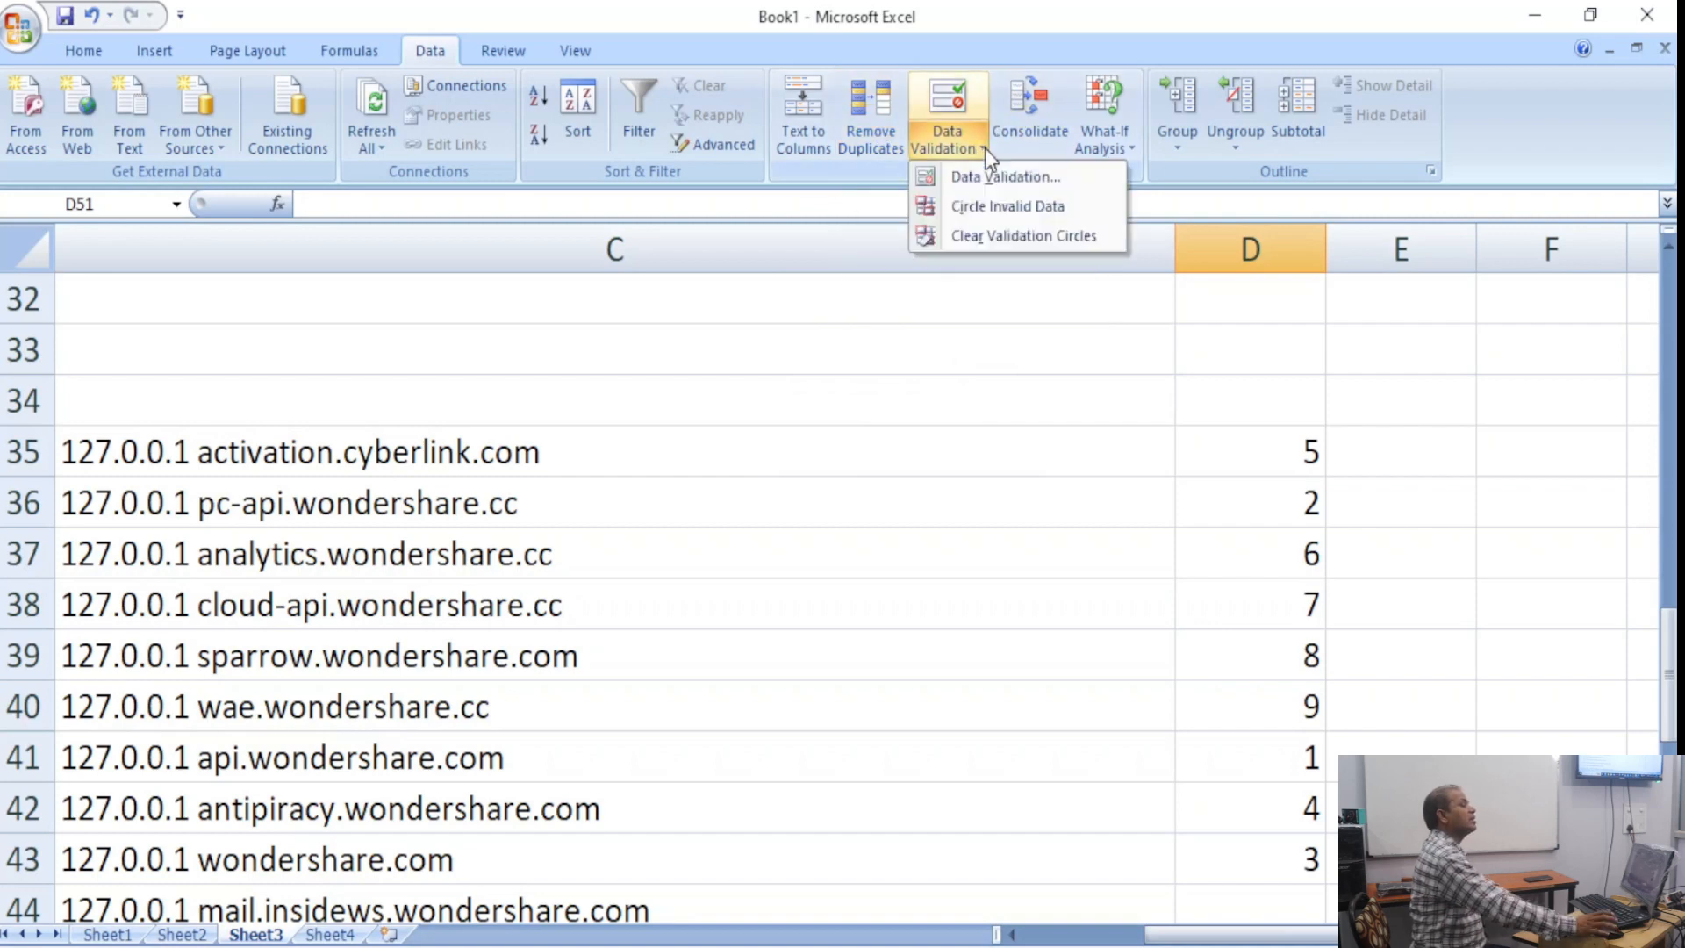
key("super")
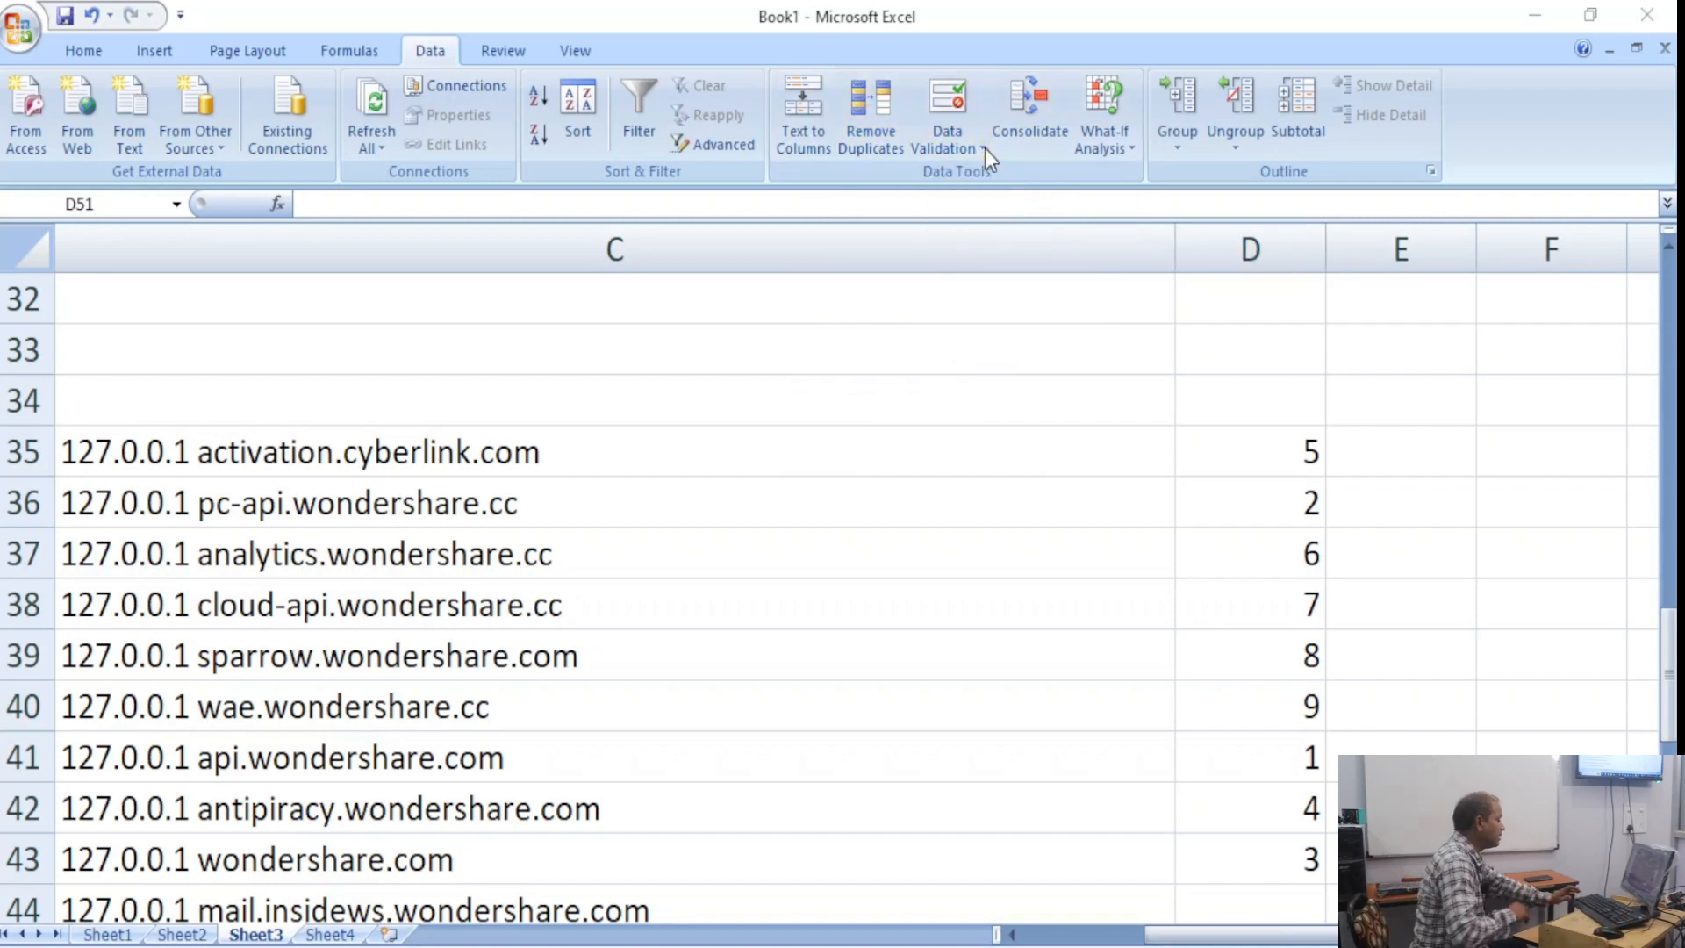
type("nexam")
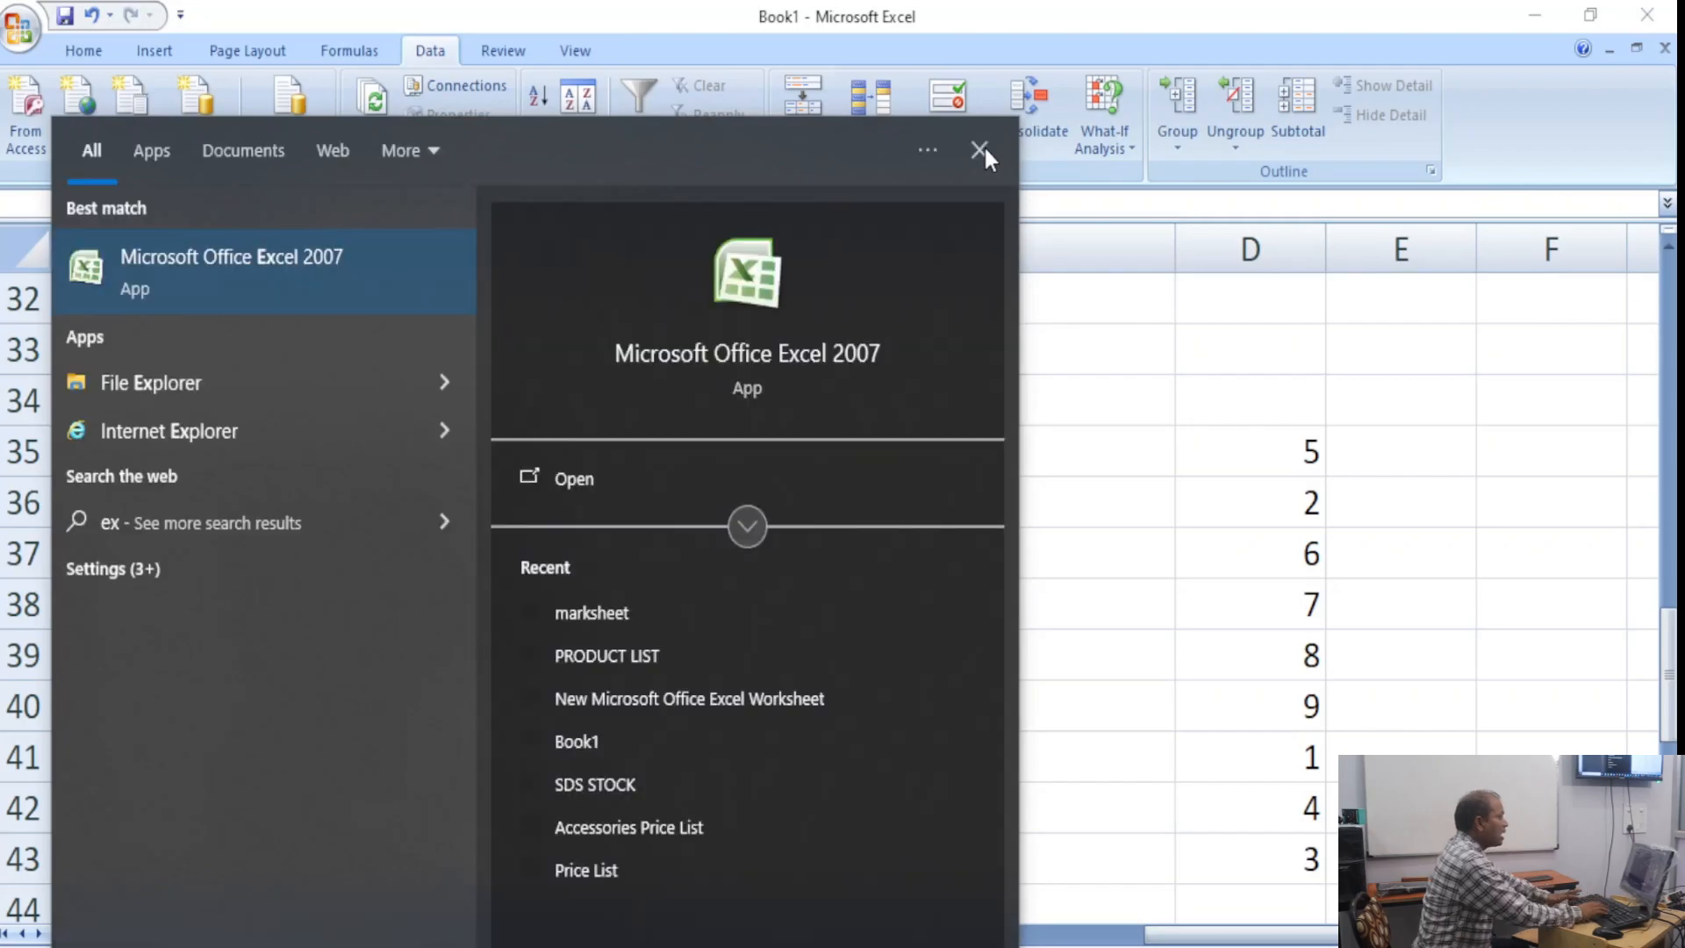
key("Return")
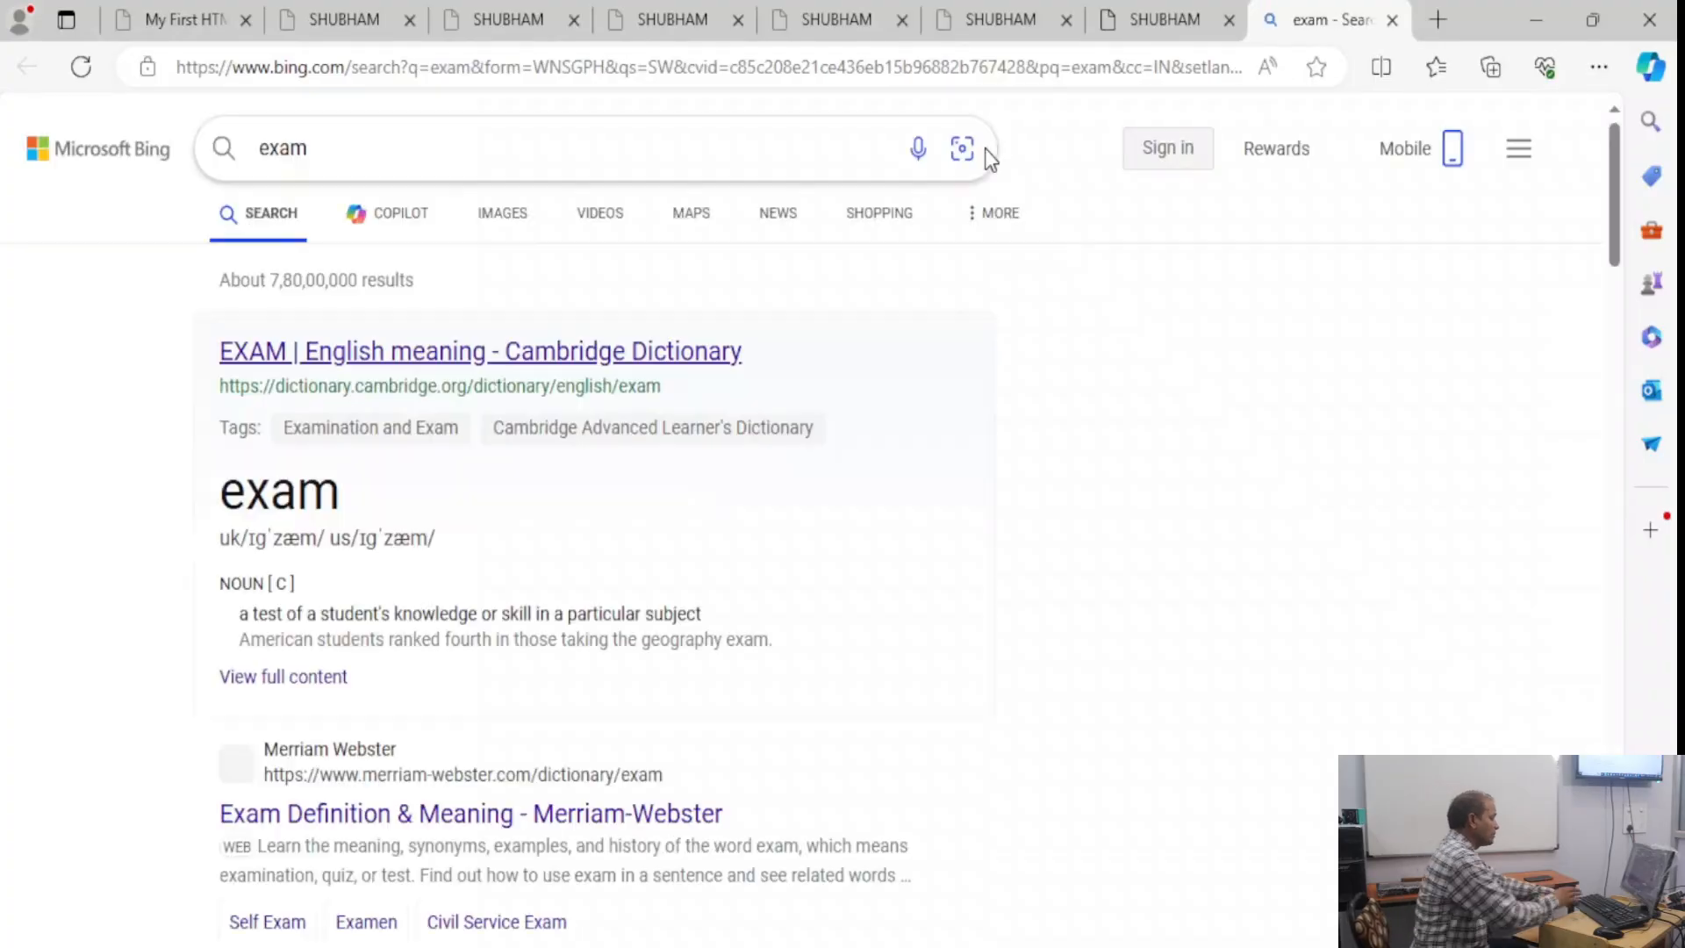
key("alt+F4")
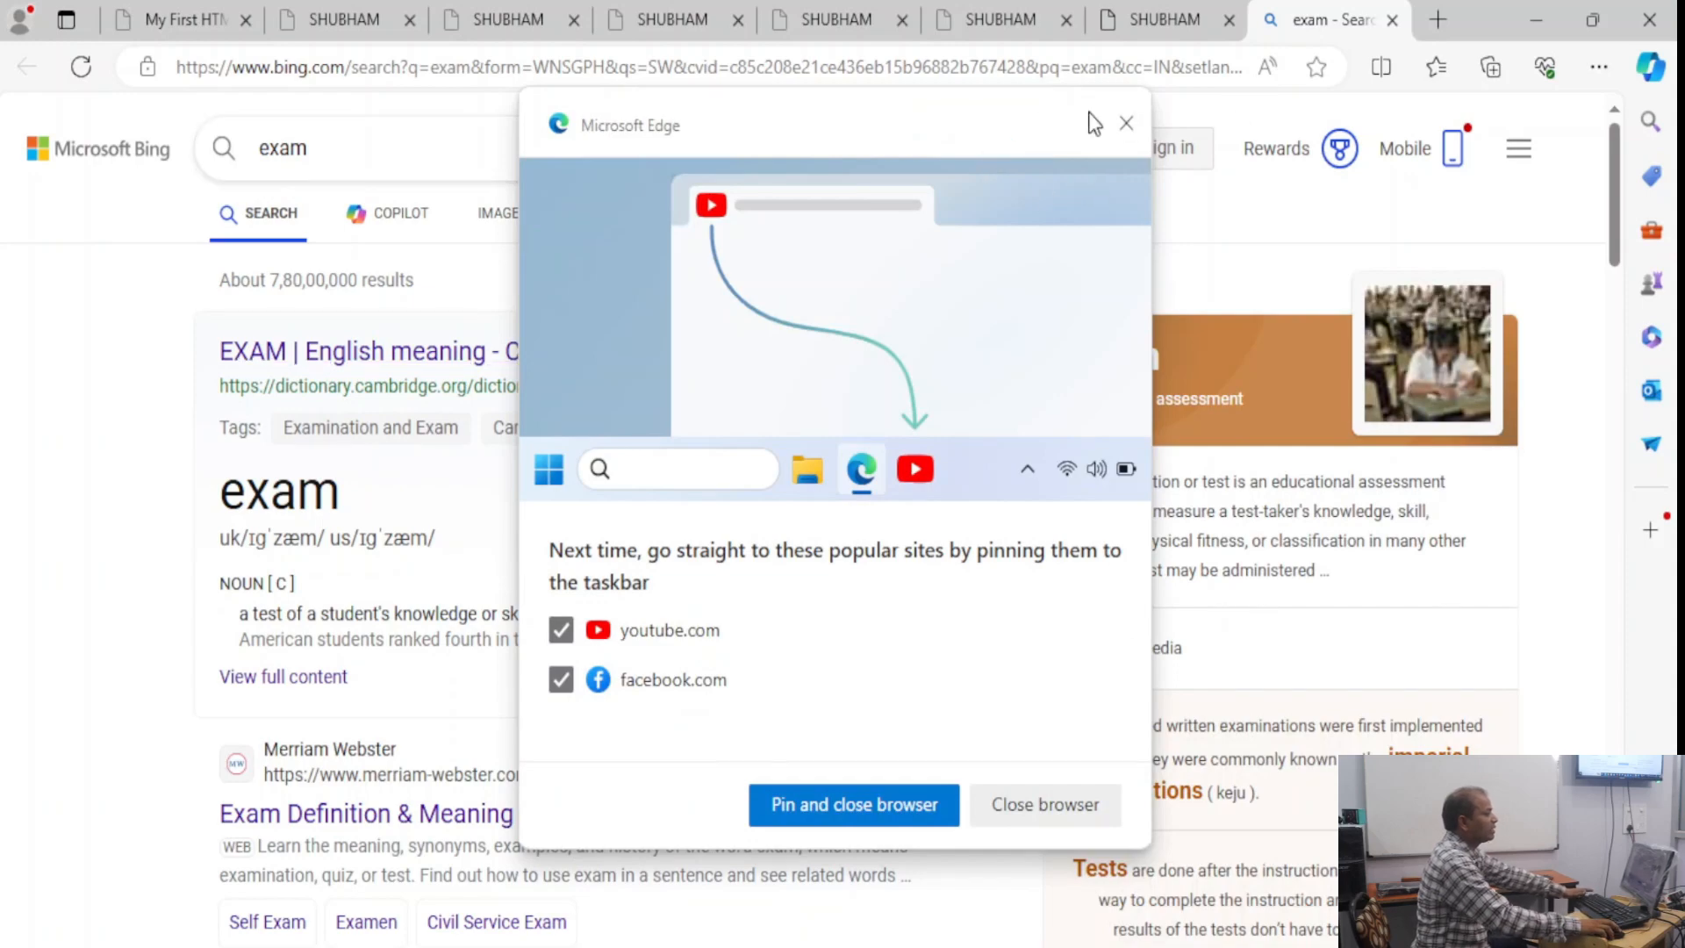
left_click(1124, 123)
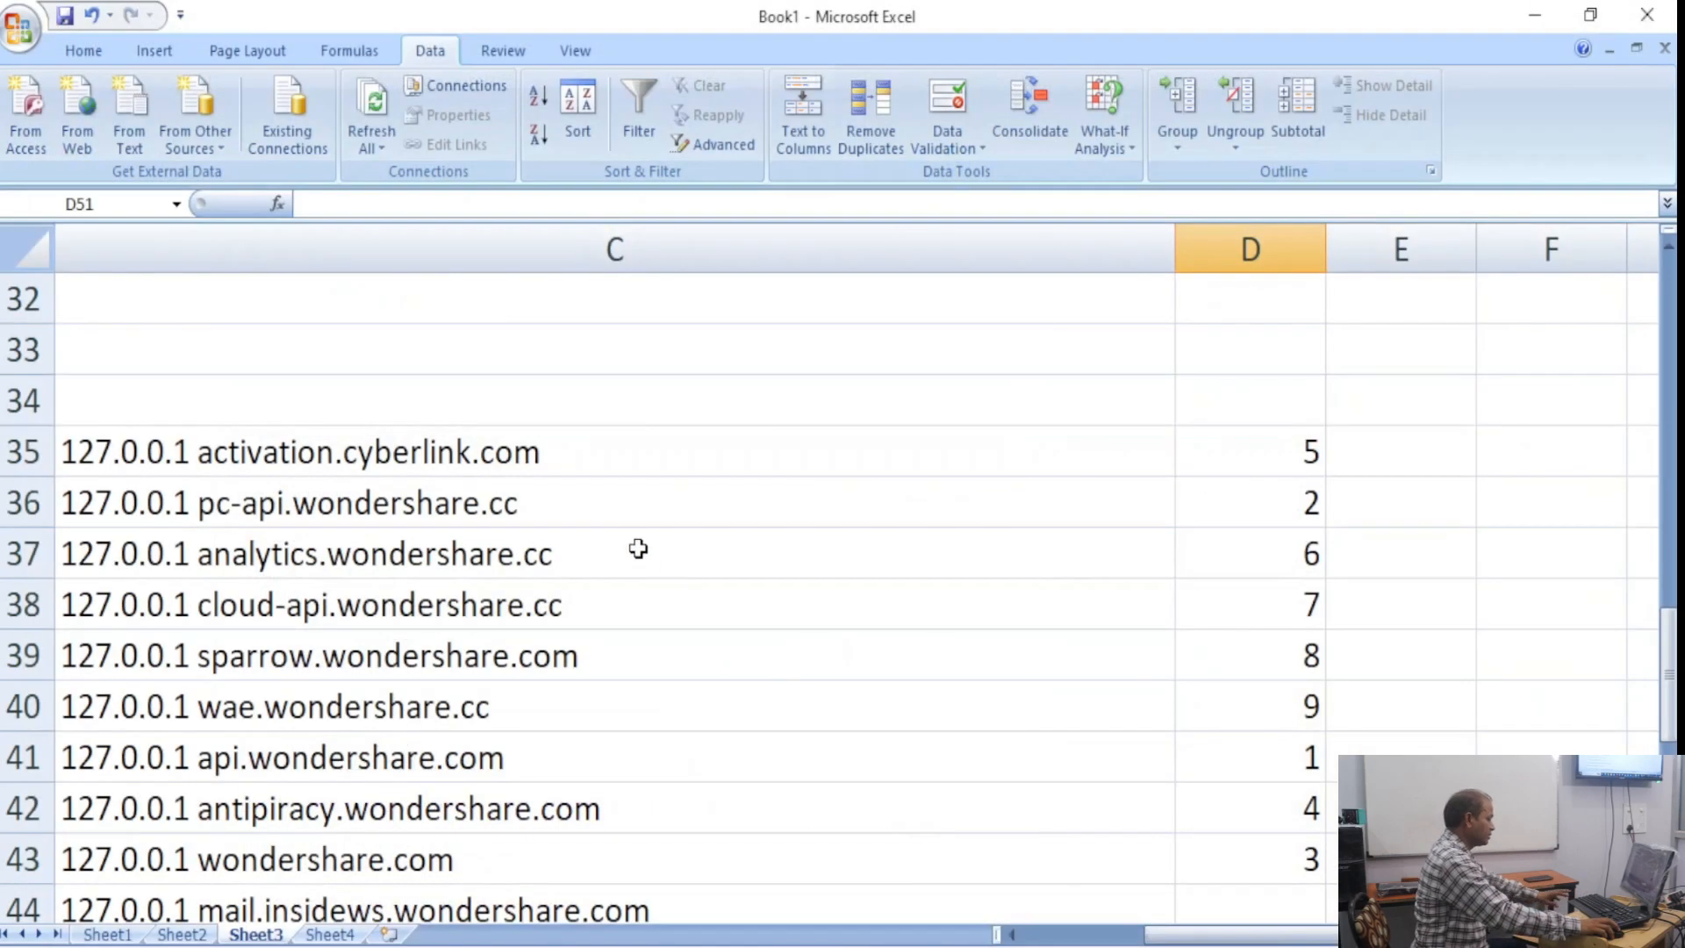
key("super")
key("super")
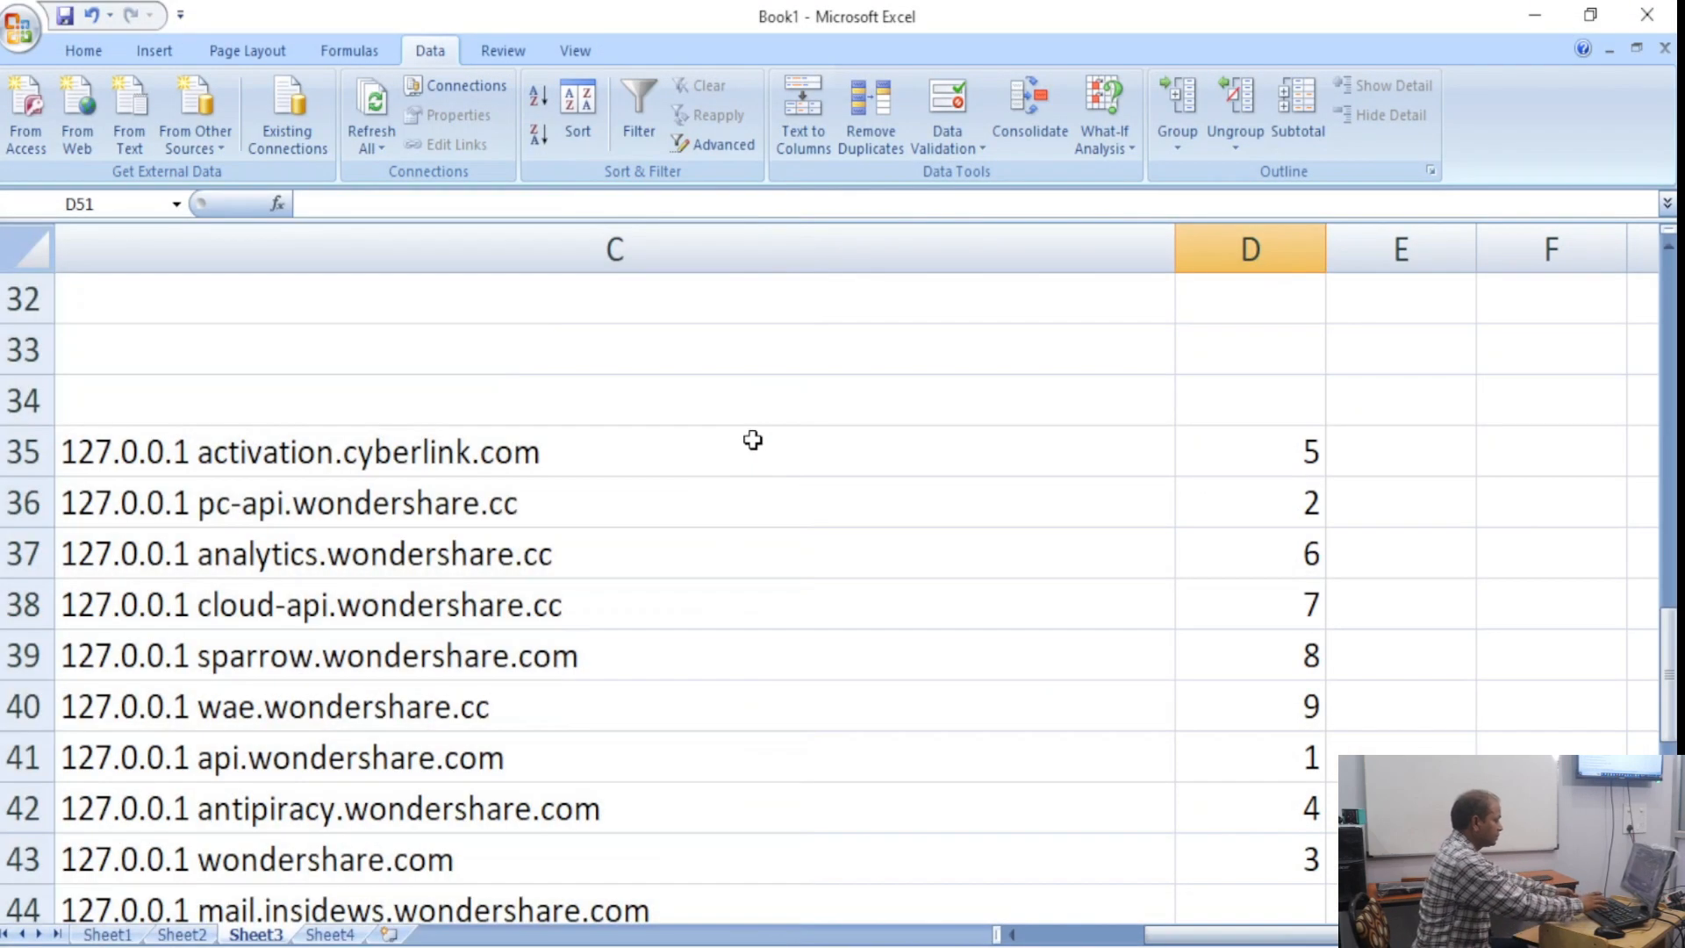
key("ctrl+p")
key("Escape")
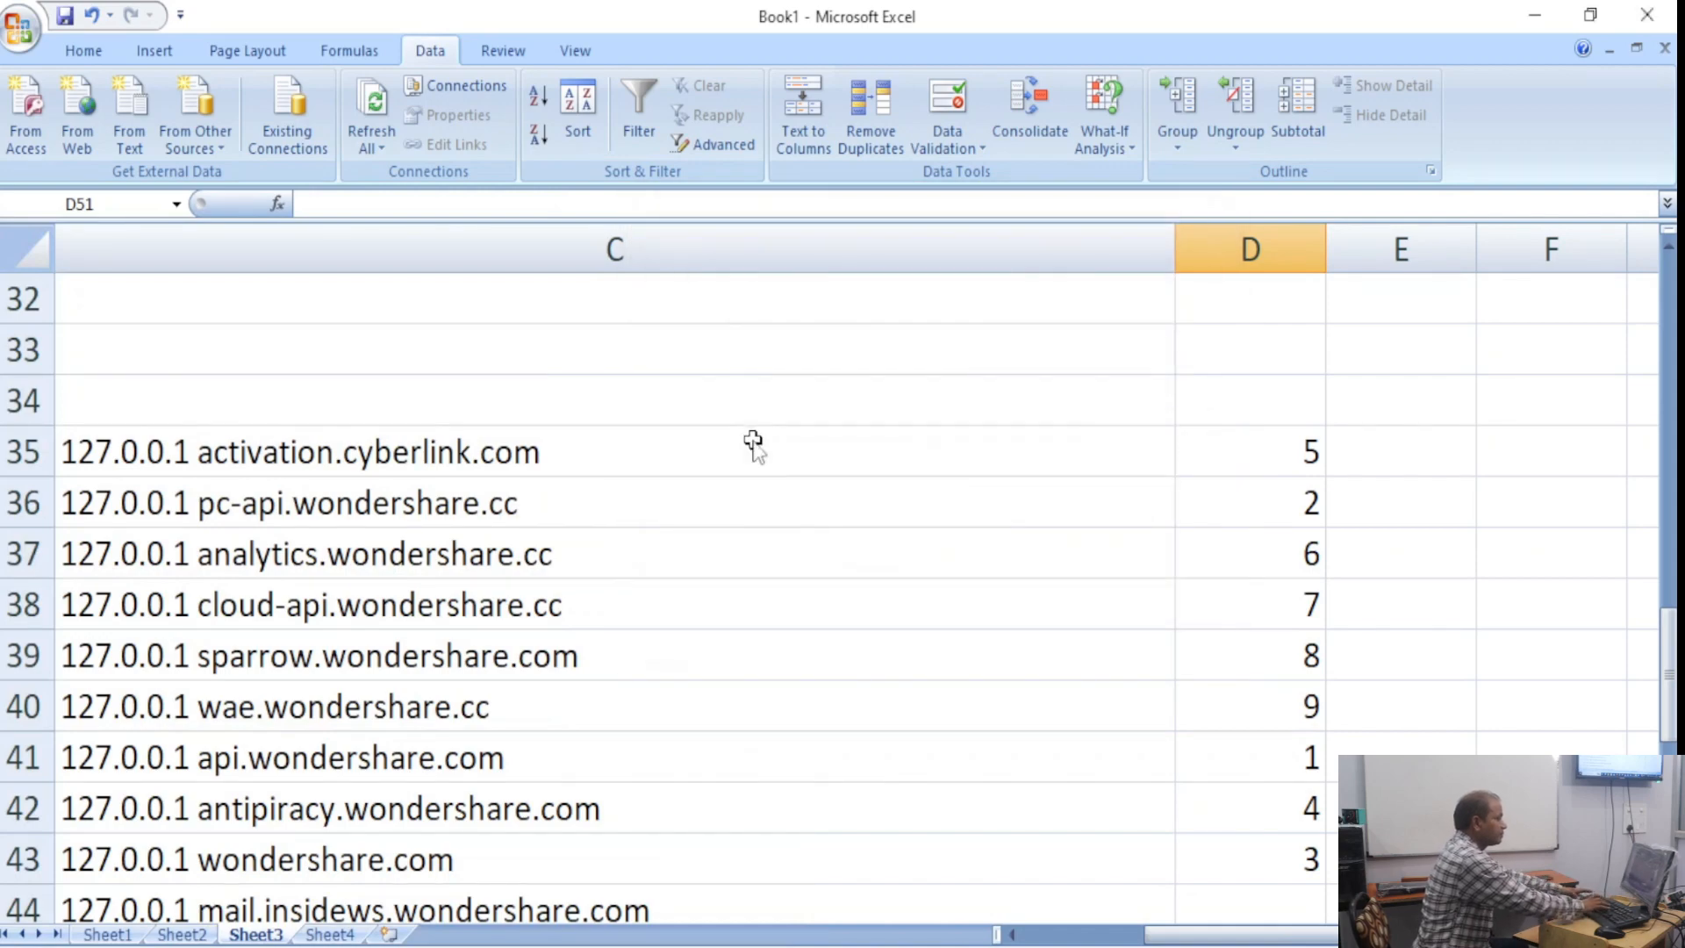
Open the marksheet workbook from the Documents folder and show the mark table on Sheet1.
key("ctrl+o")
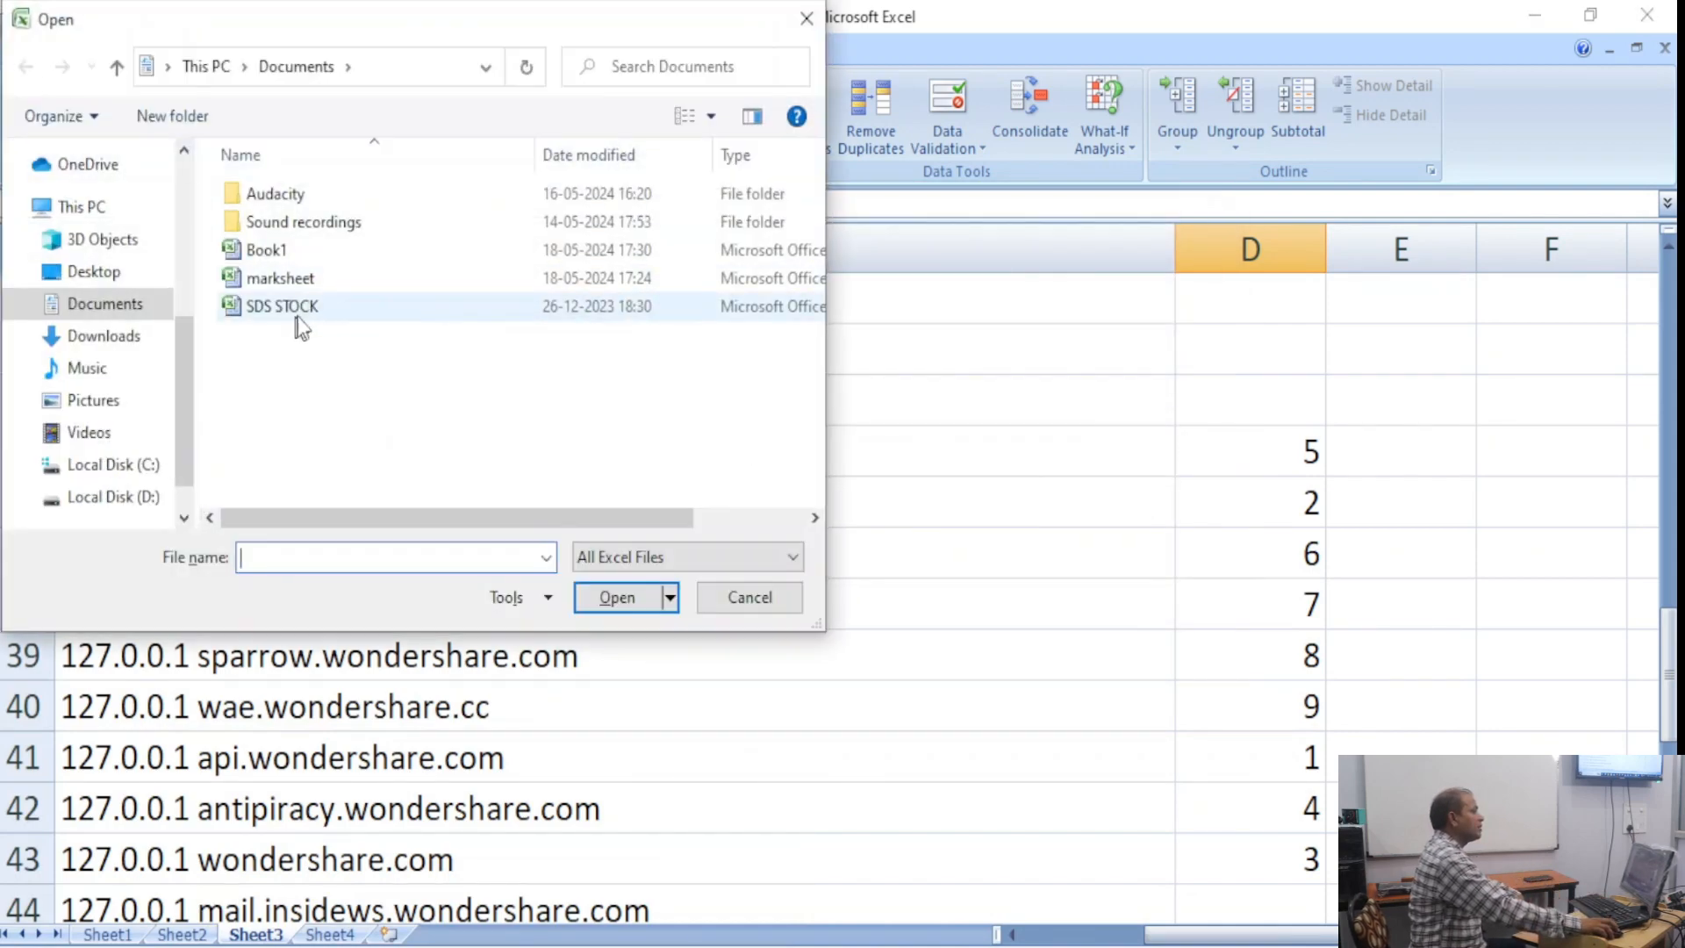
double_click(312, 283)
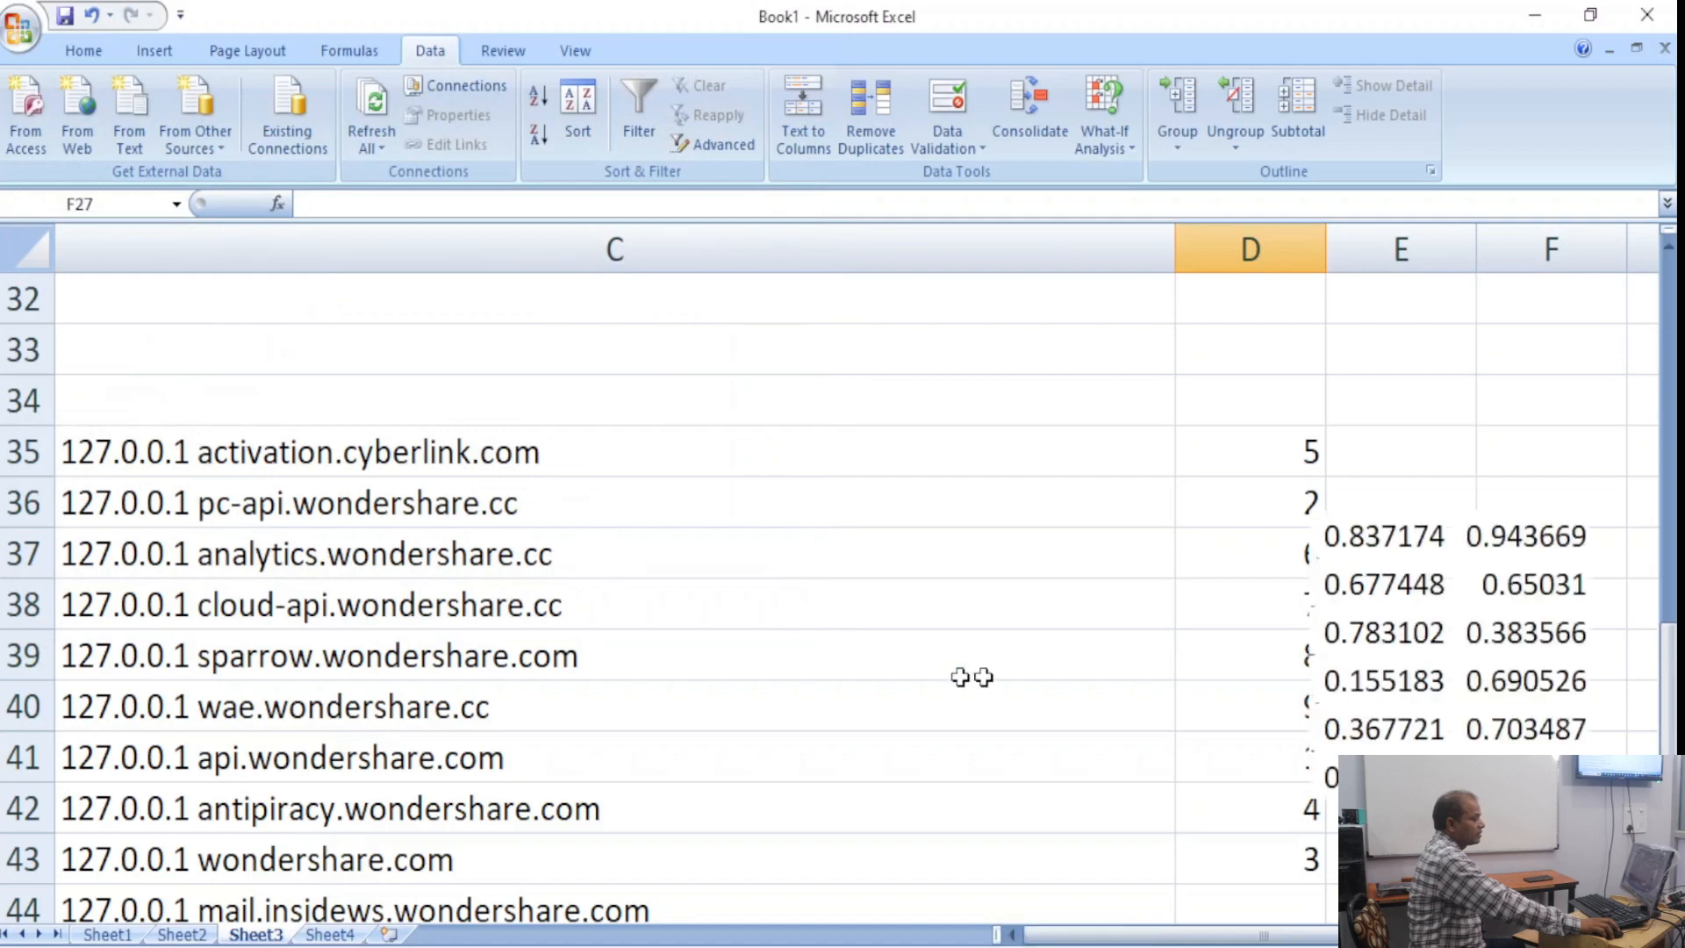
left_click(107, 934)
scroll(458, 796, "up", 7)
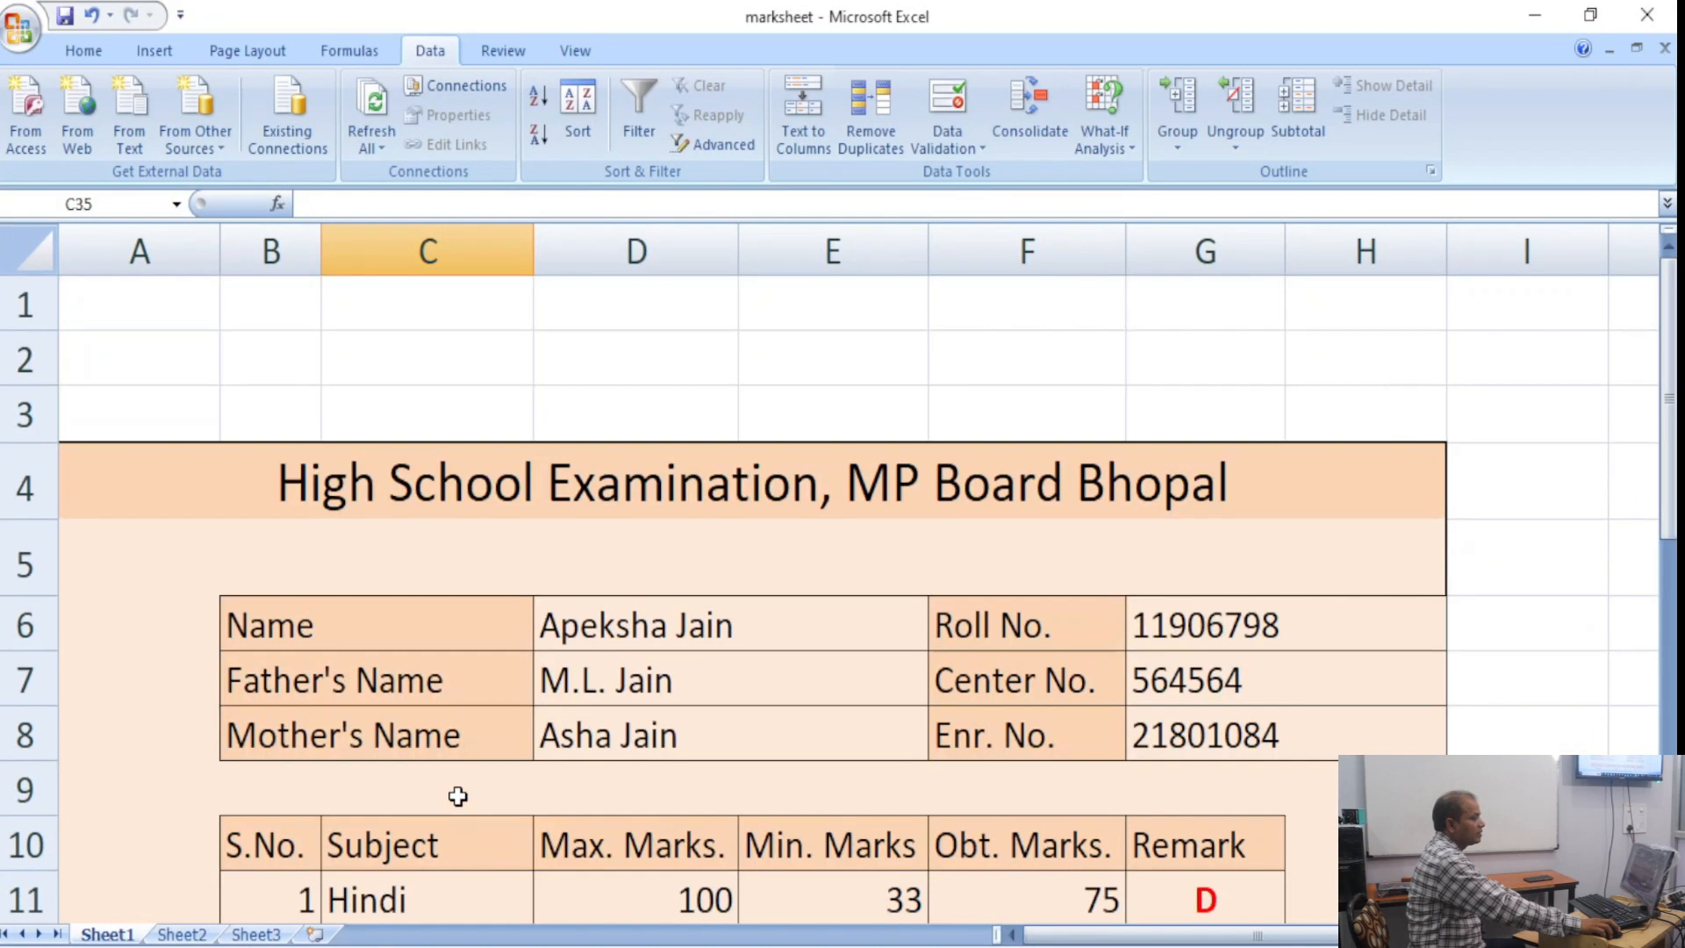
scroll(458, 796, "down", 1)
scroll(451, 790, "down", 2)
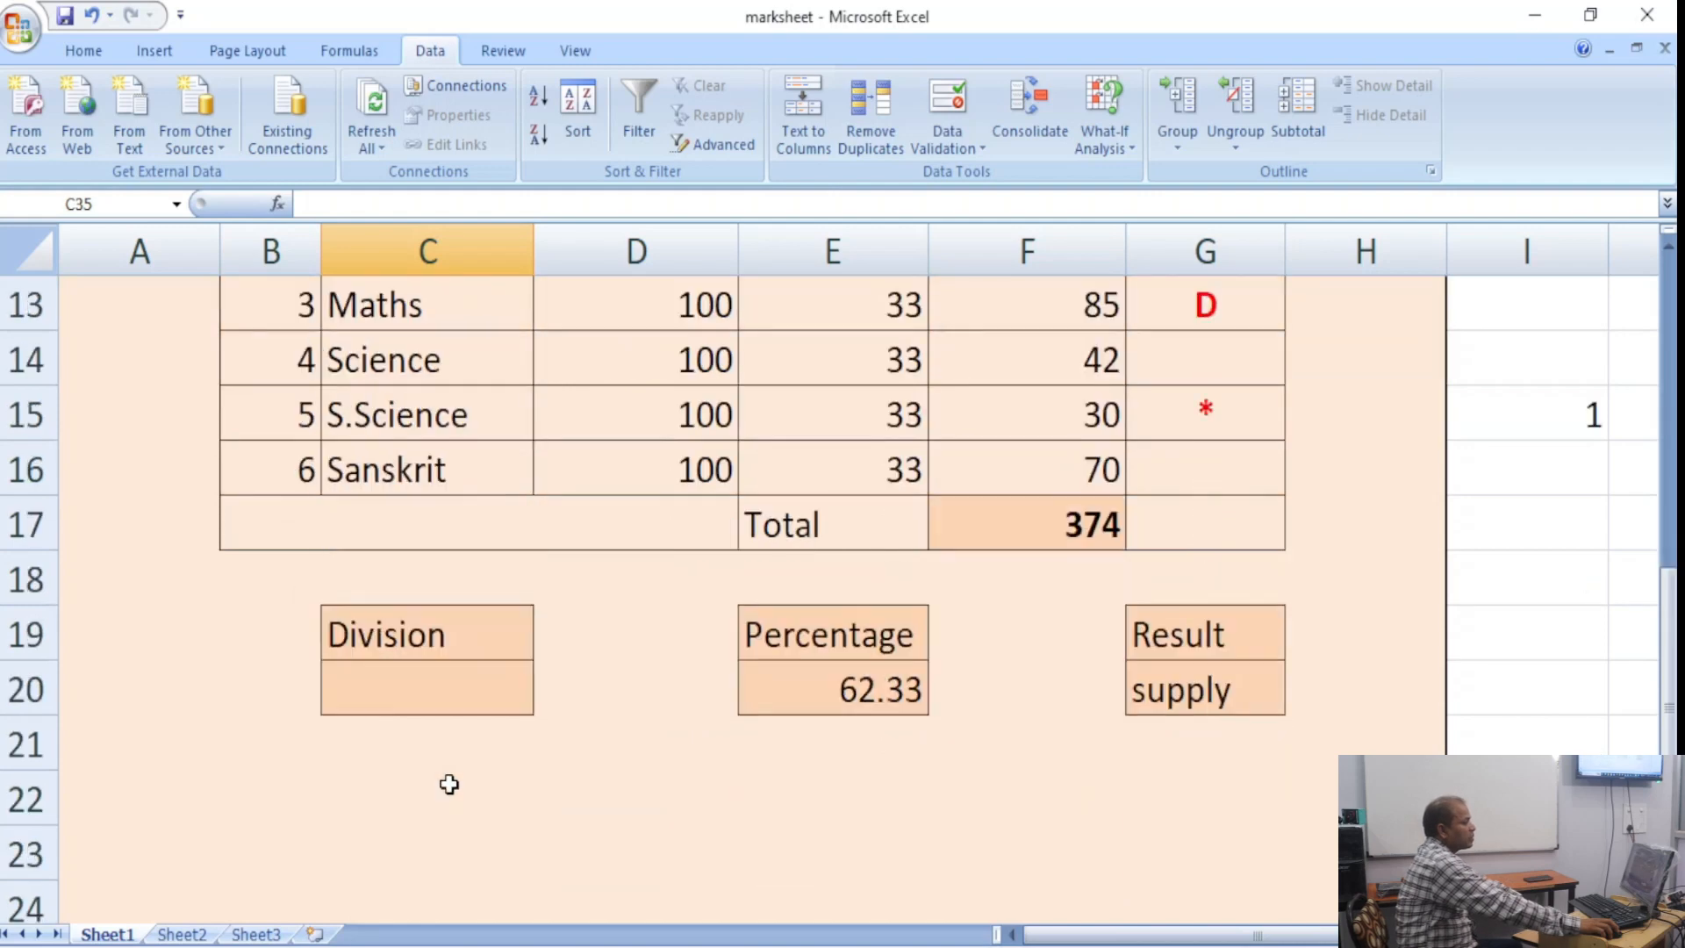
scroll(446, 783, "up", 1)
Set the obtained marks to 10 for English in F12 and 95 for Maths in F13.
left_click(981, 366)
scroll(981, 367, "up", 3)
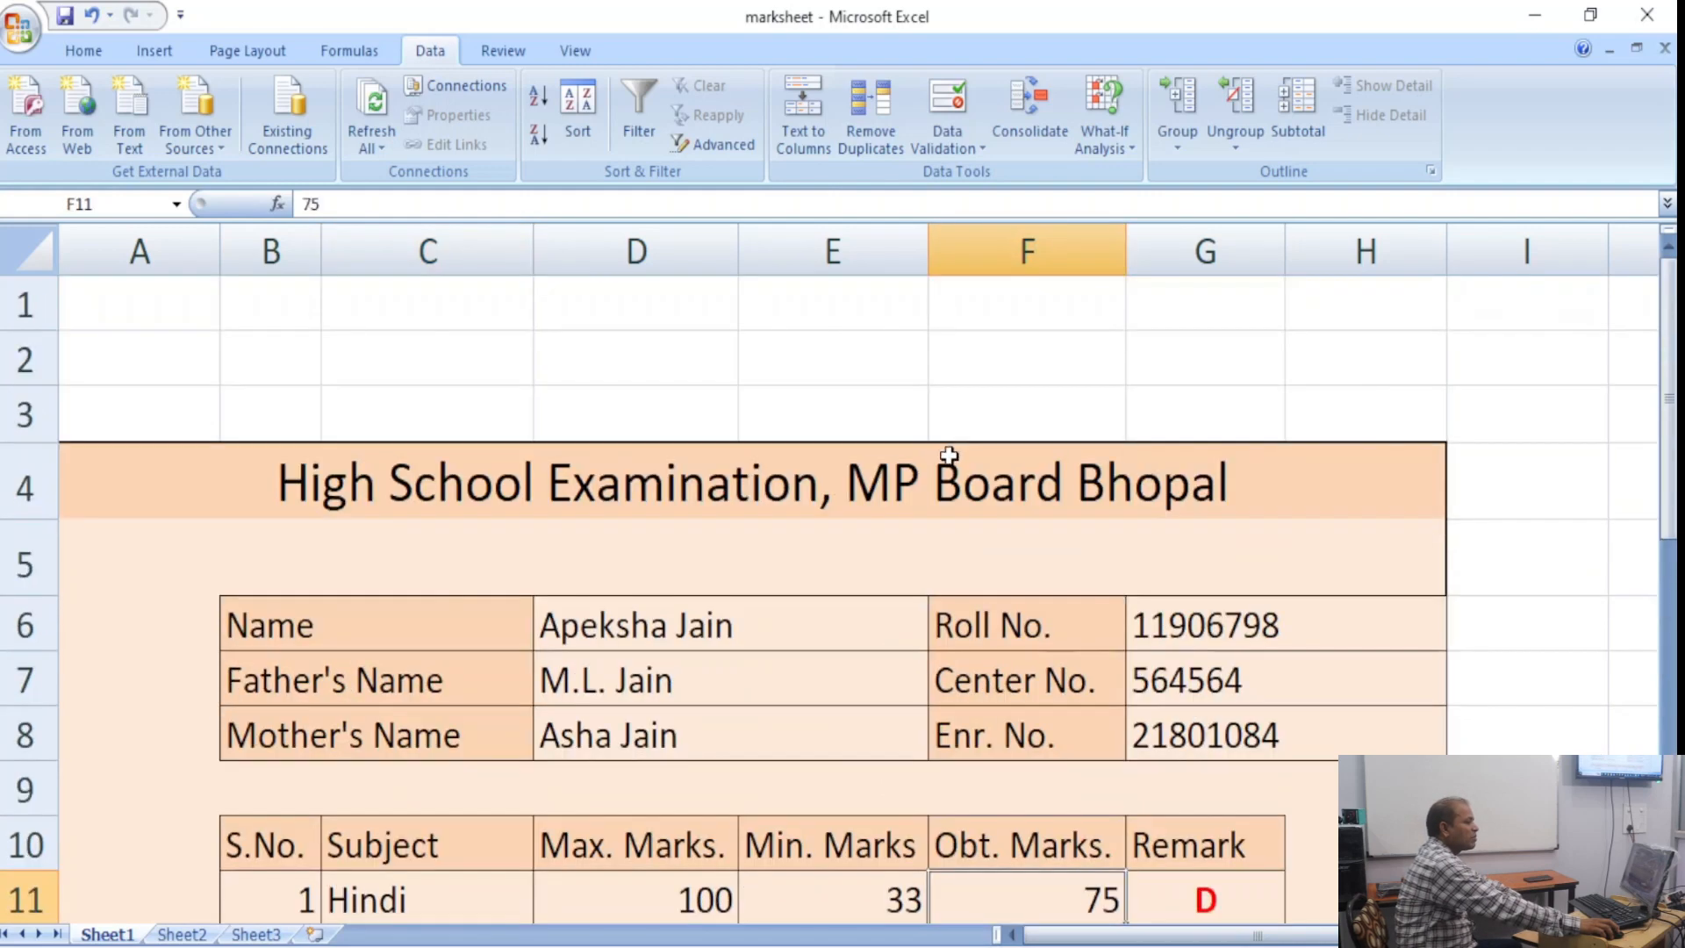
scroll(1023, 481, "down", 2)
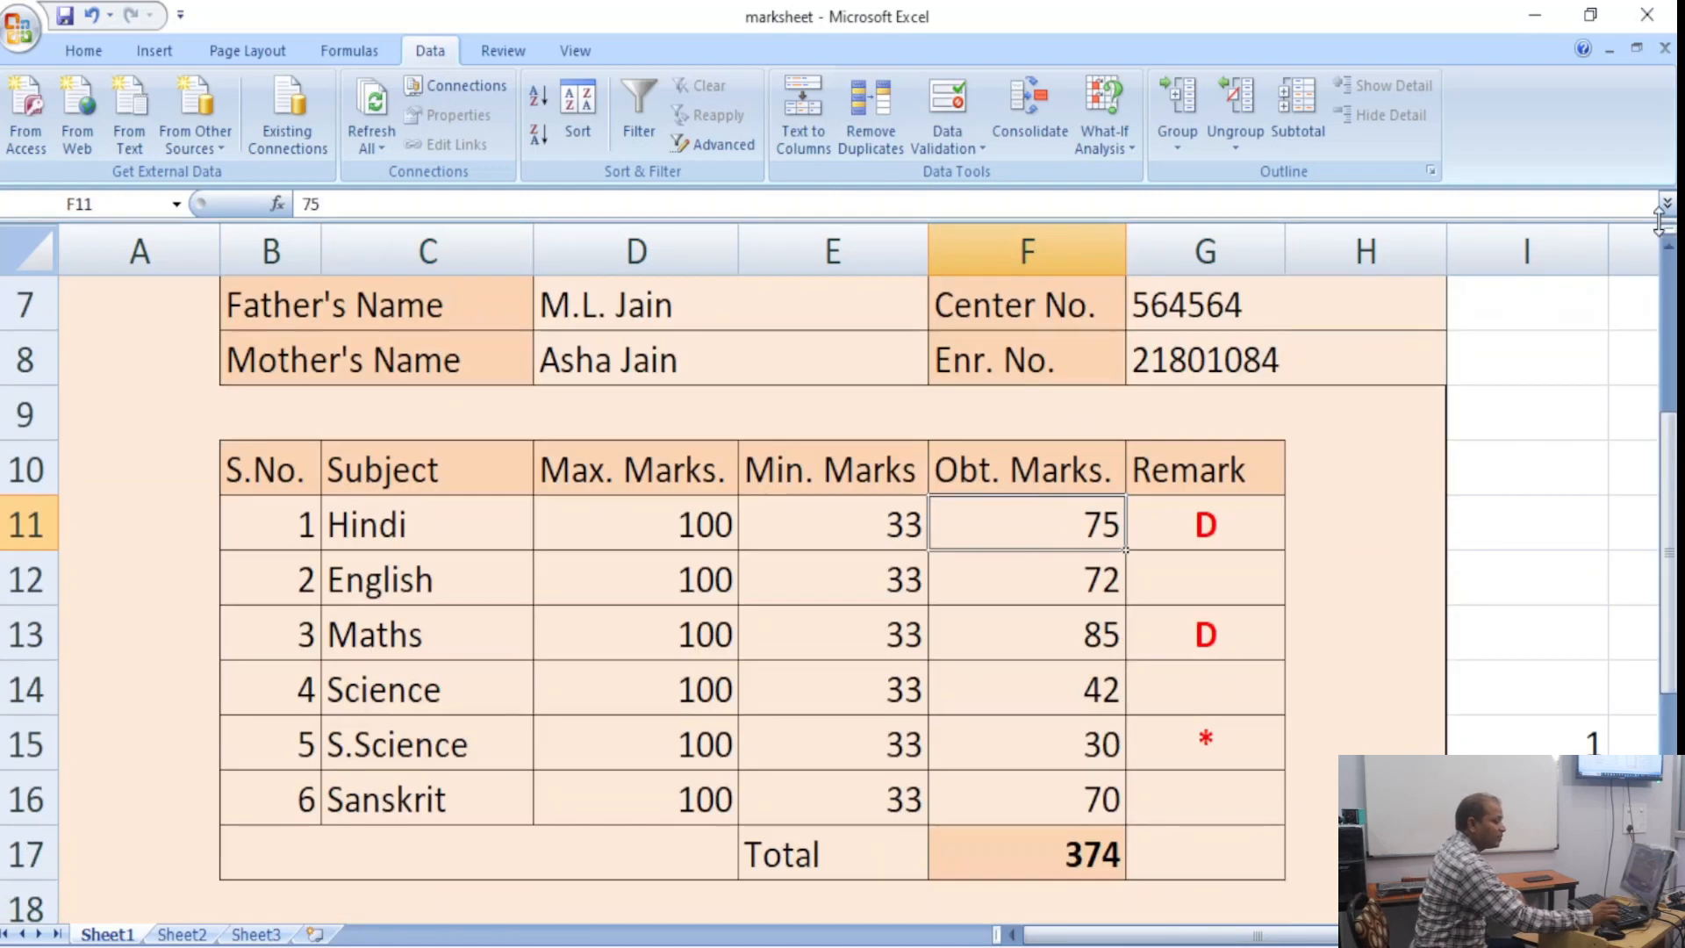
key("Down")
type("1")
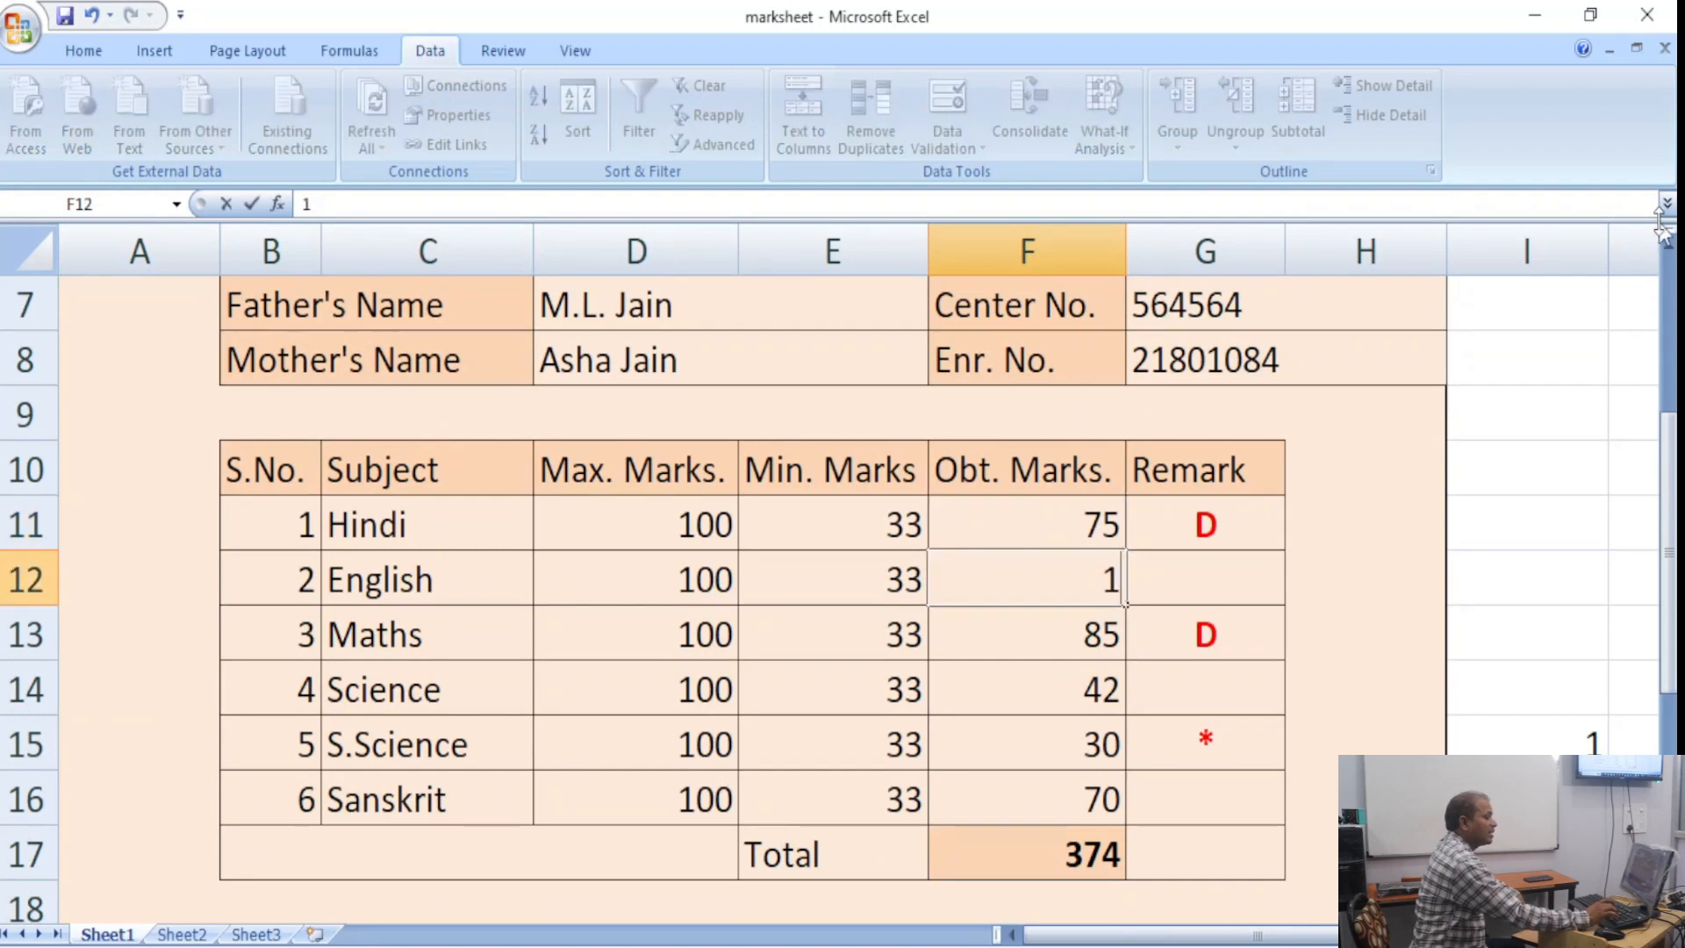
type("0")
key("Return")
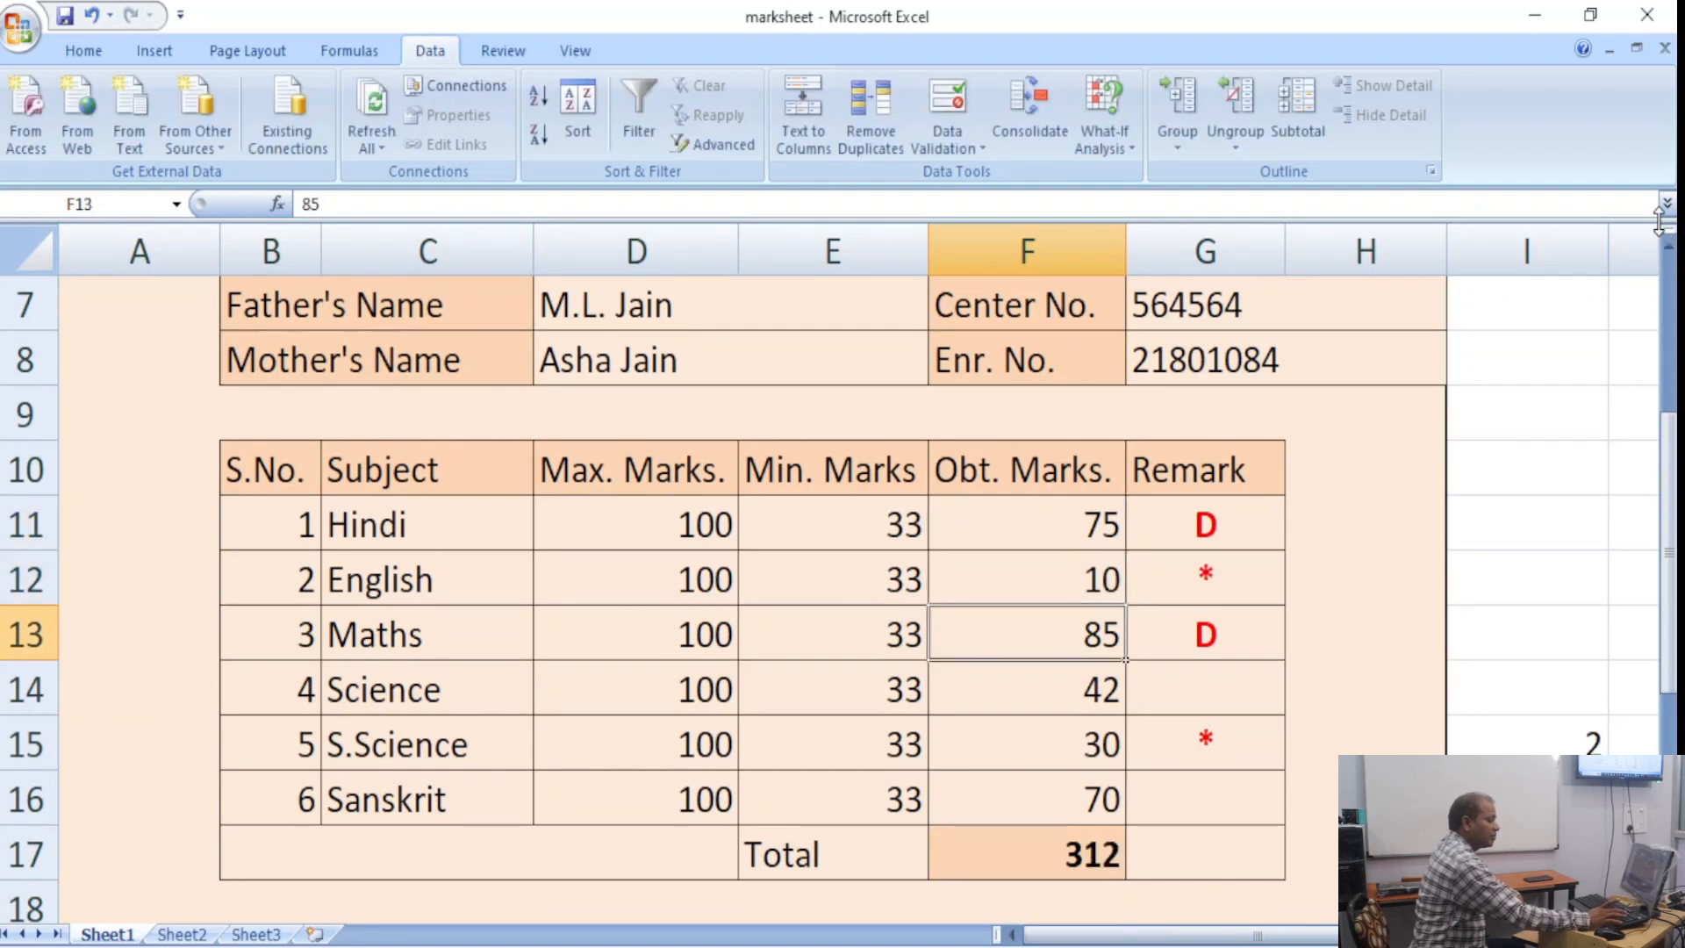
type("95")
key("Return")
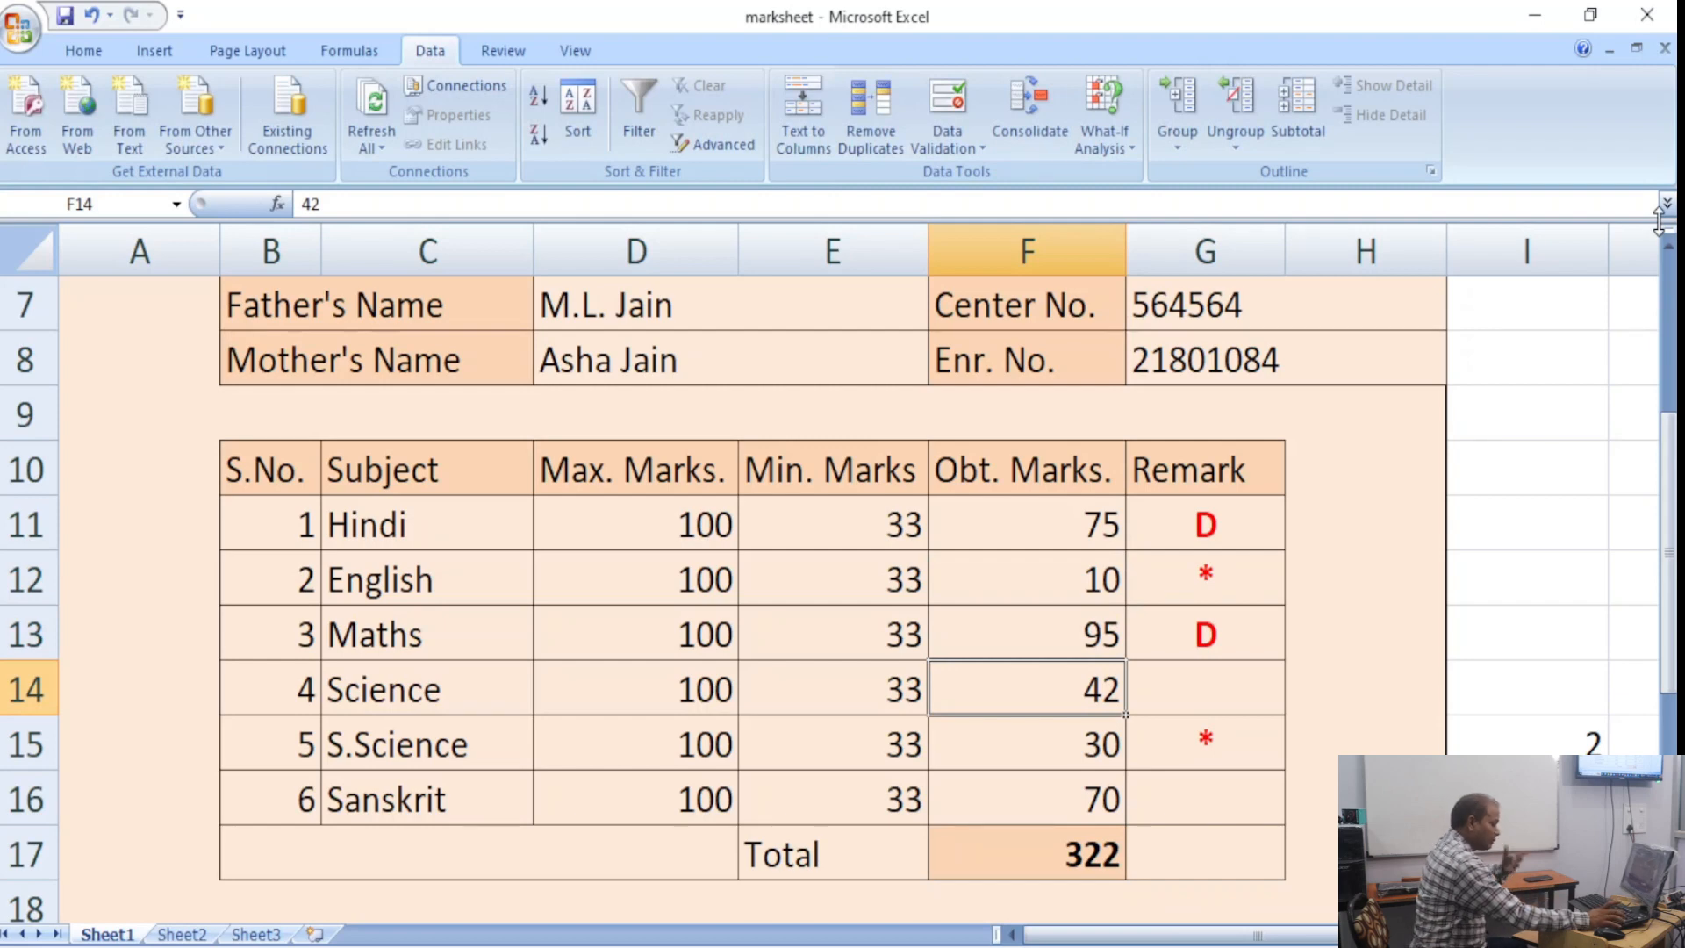
Set the obtained marks for Science in F14 to 950.
type("9")
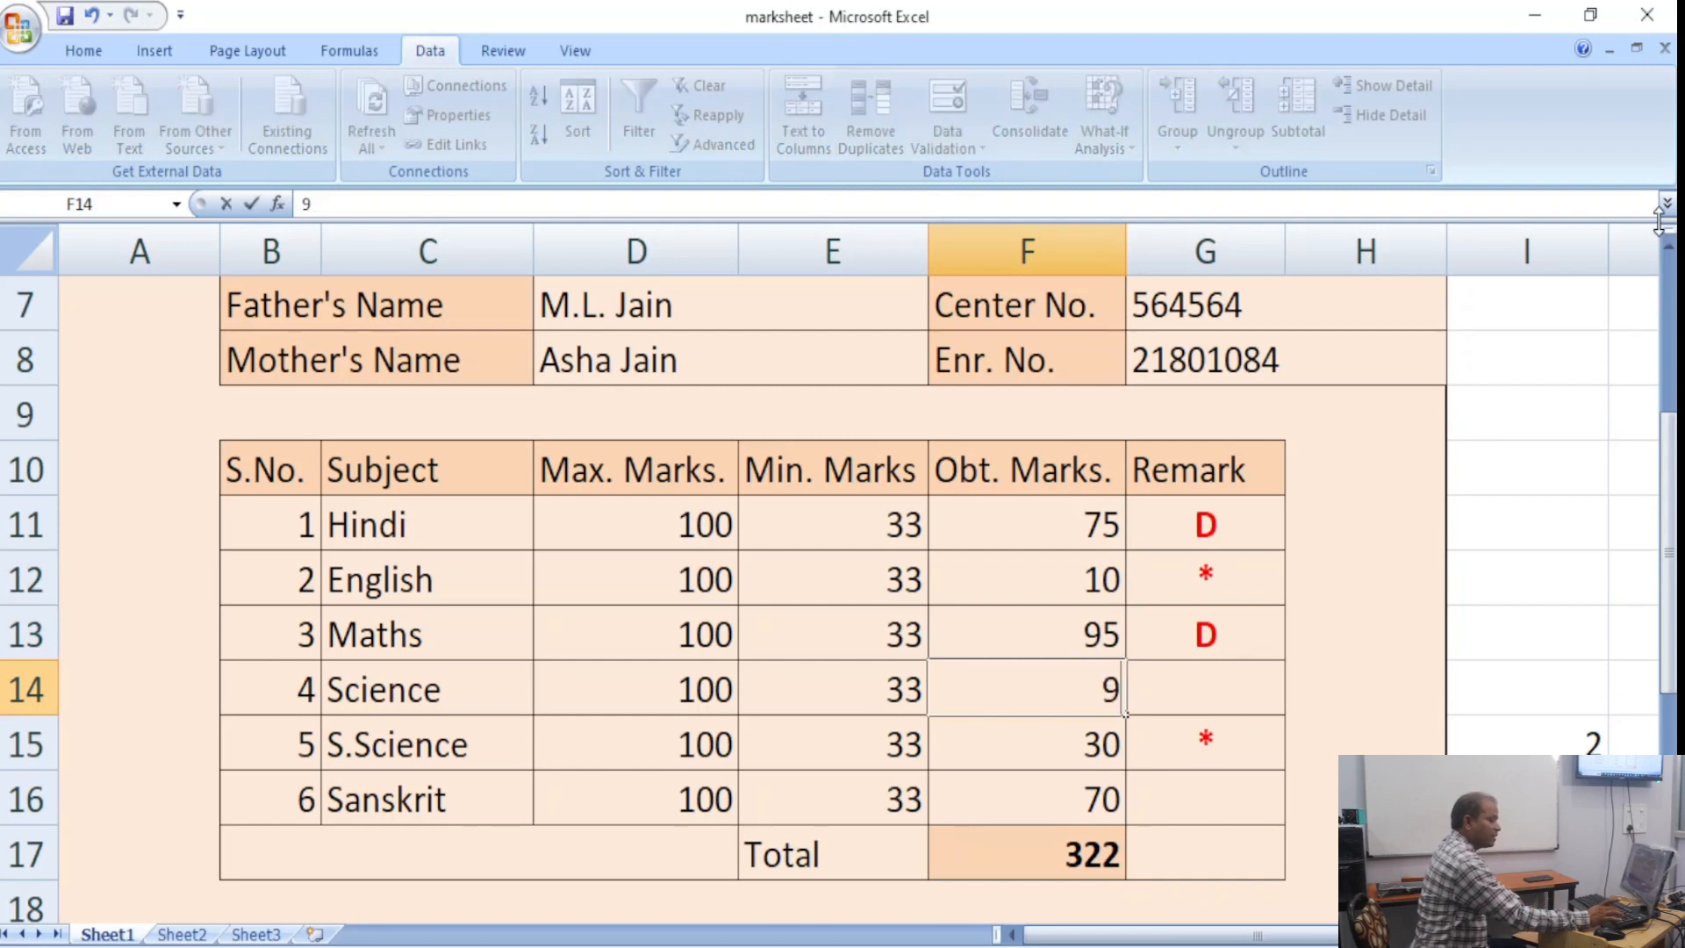
type("50")
key("Return")
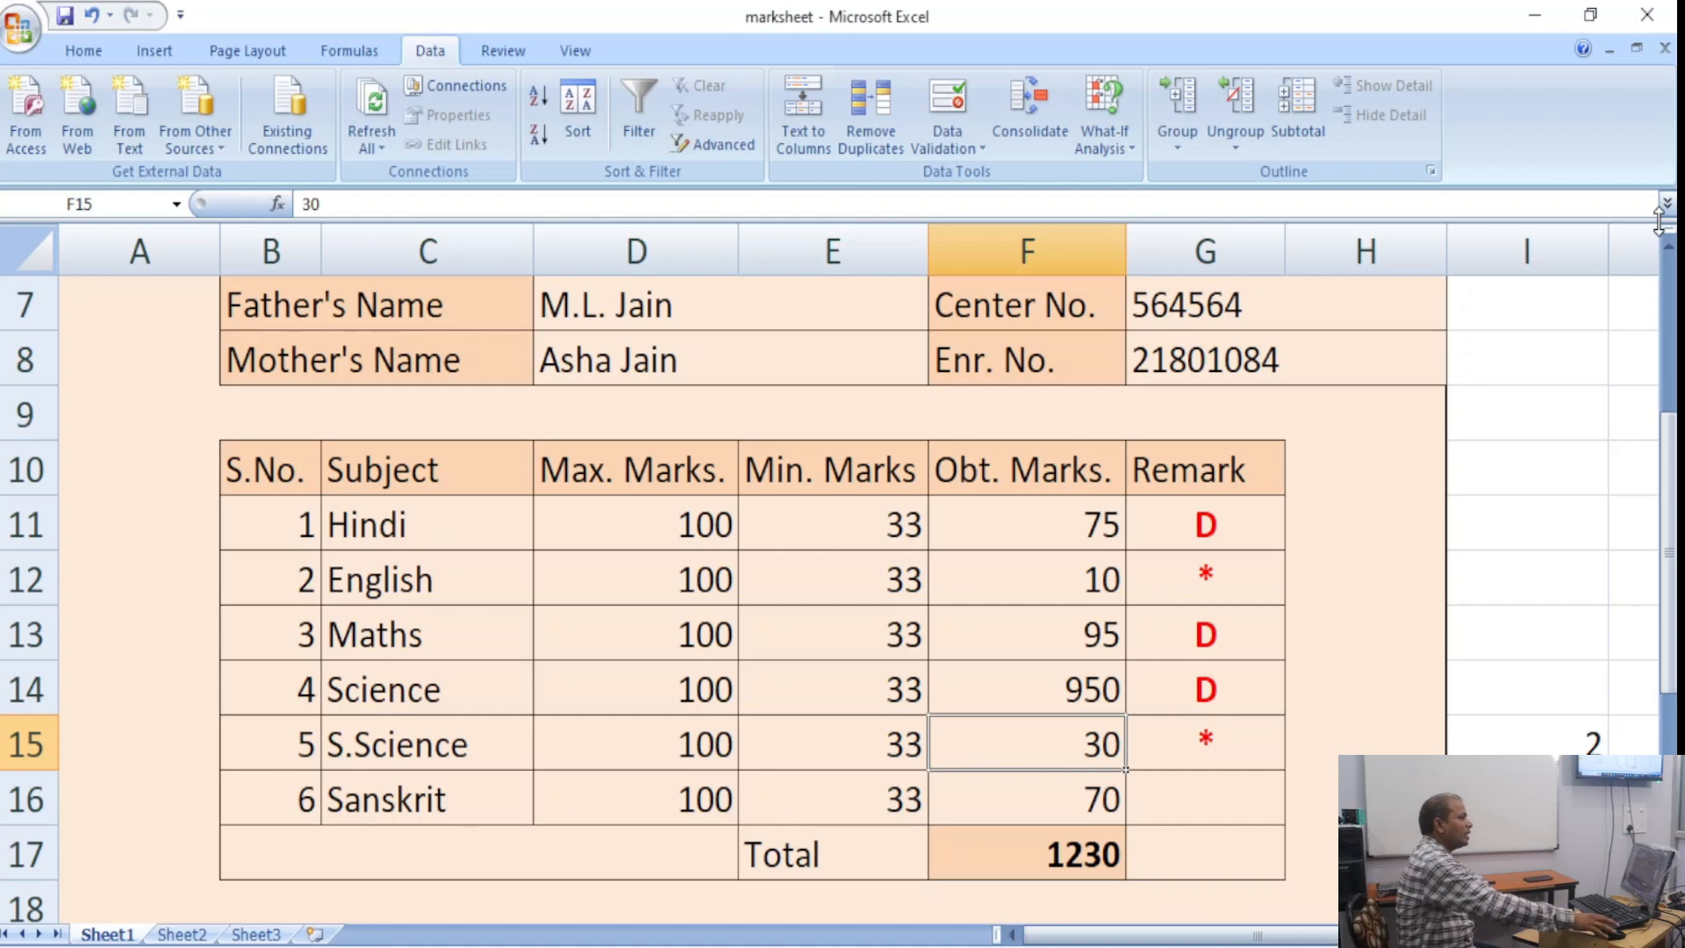
Apply data validation to the obtained marks in F11:F16, allowing only whole numbers between 0 and 100.
left_click_drag(970, 526, 1055, 779)
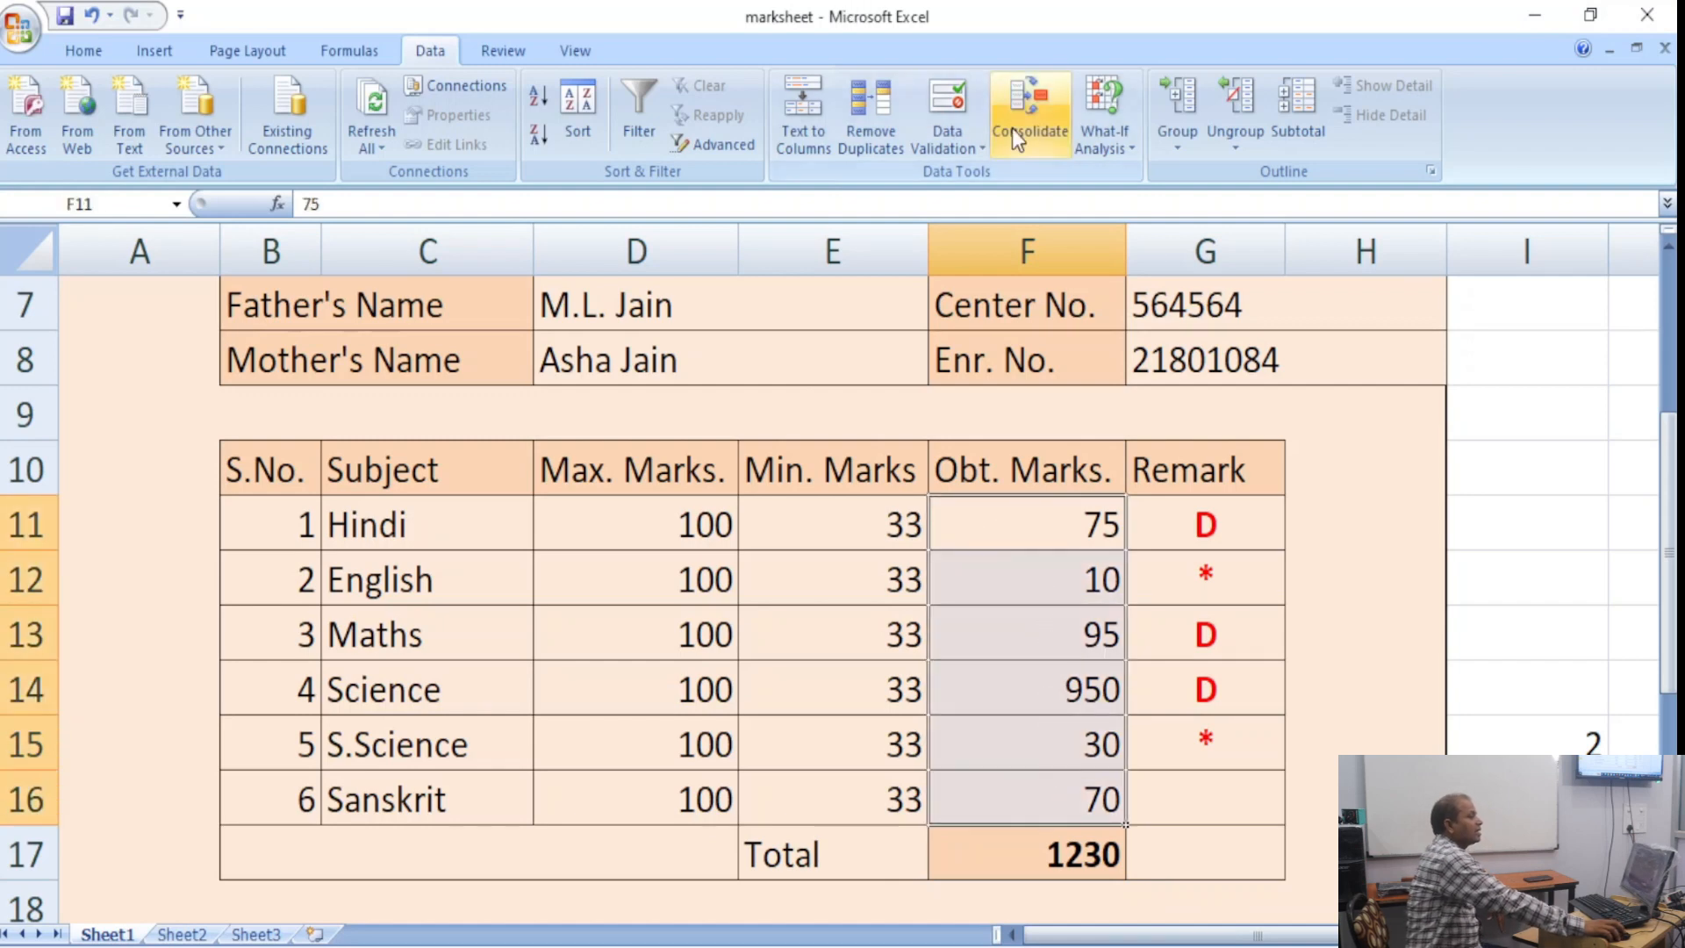
left_click(957, 150)
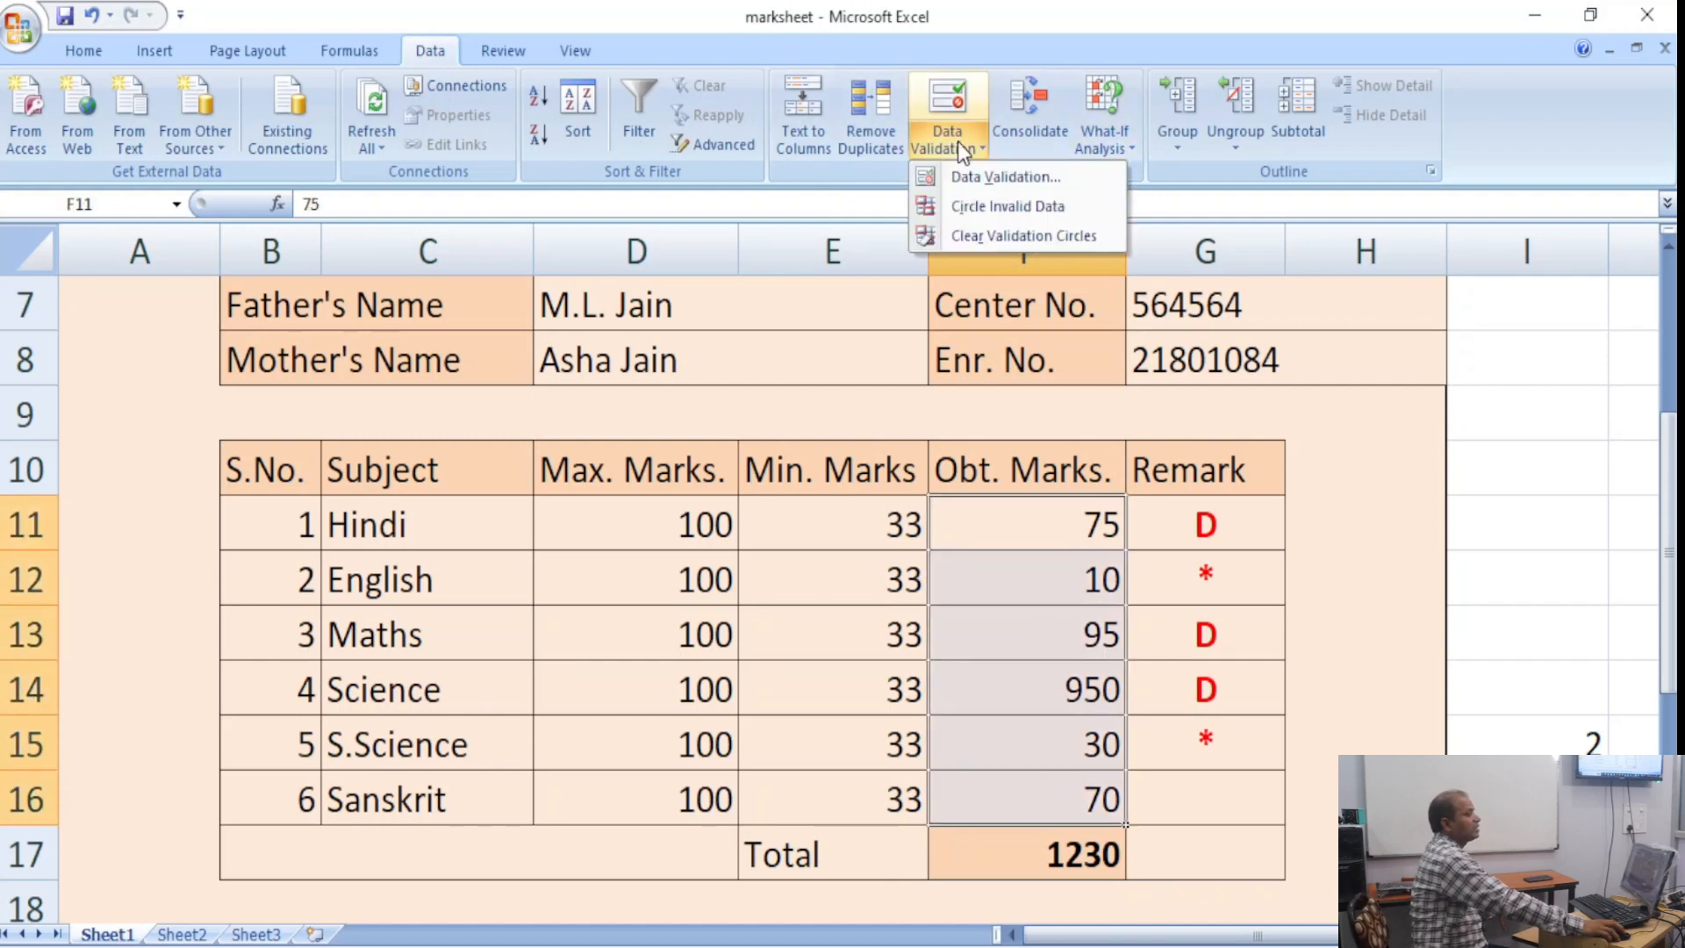
left_click(1008, 180)
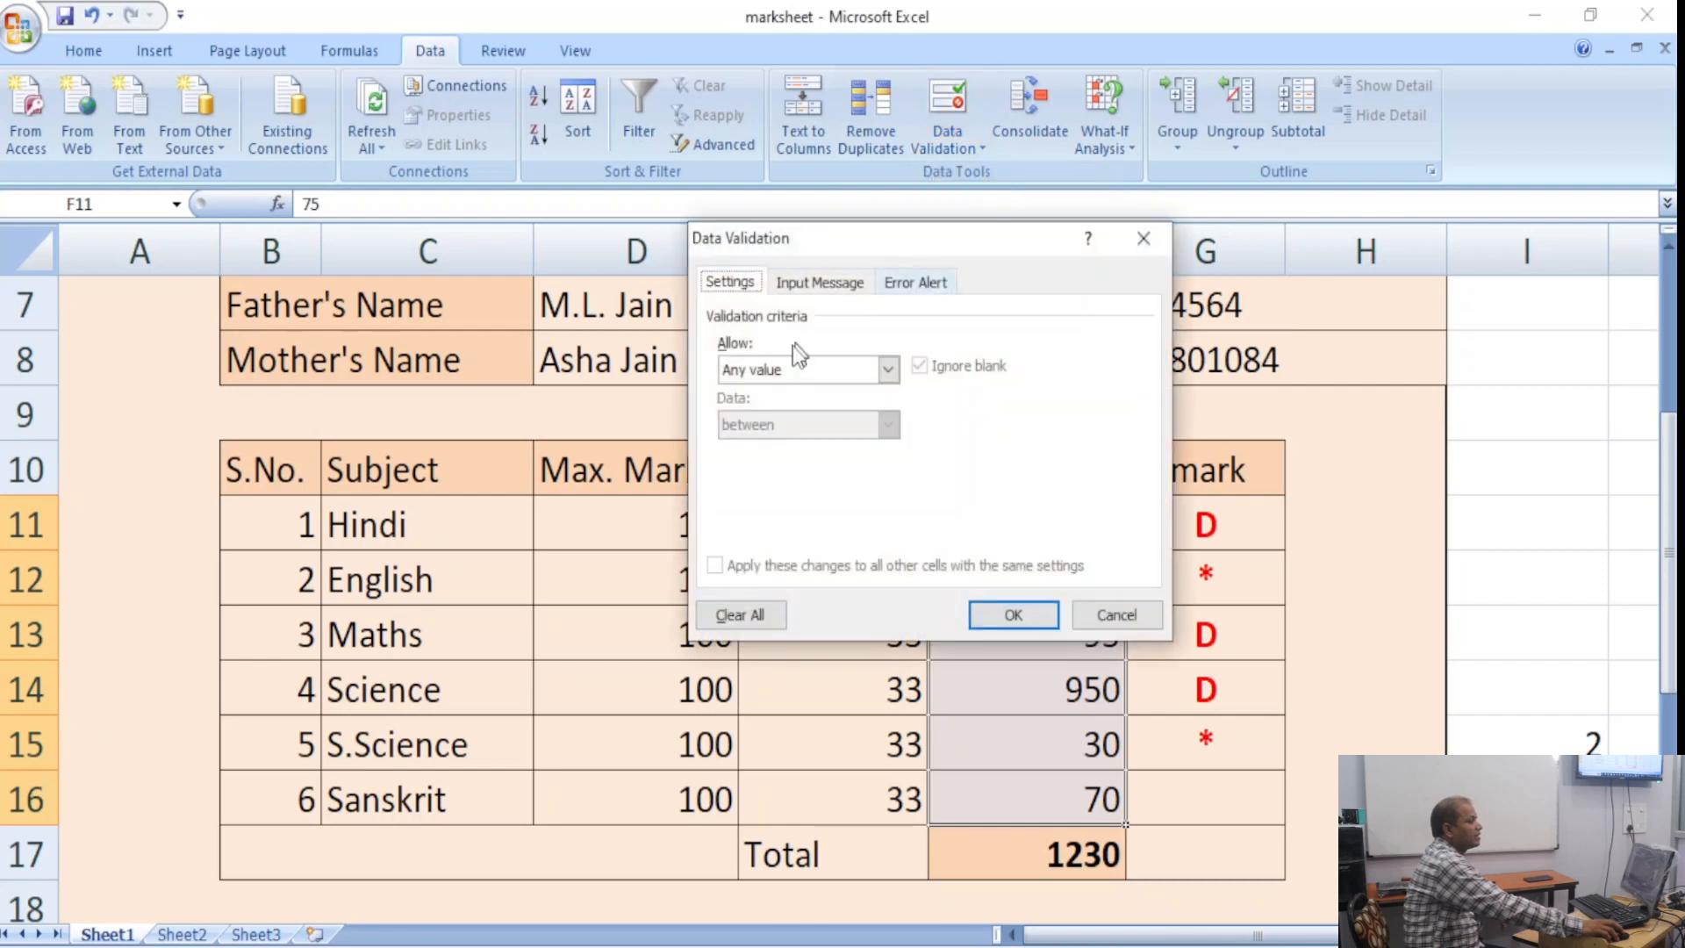
left_click(825, 360)
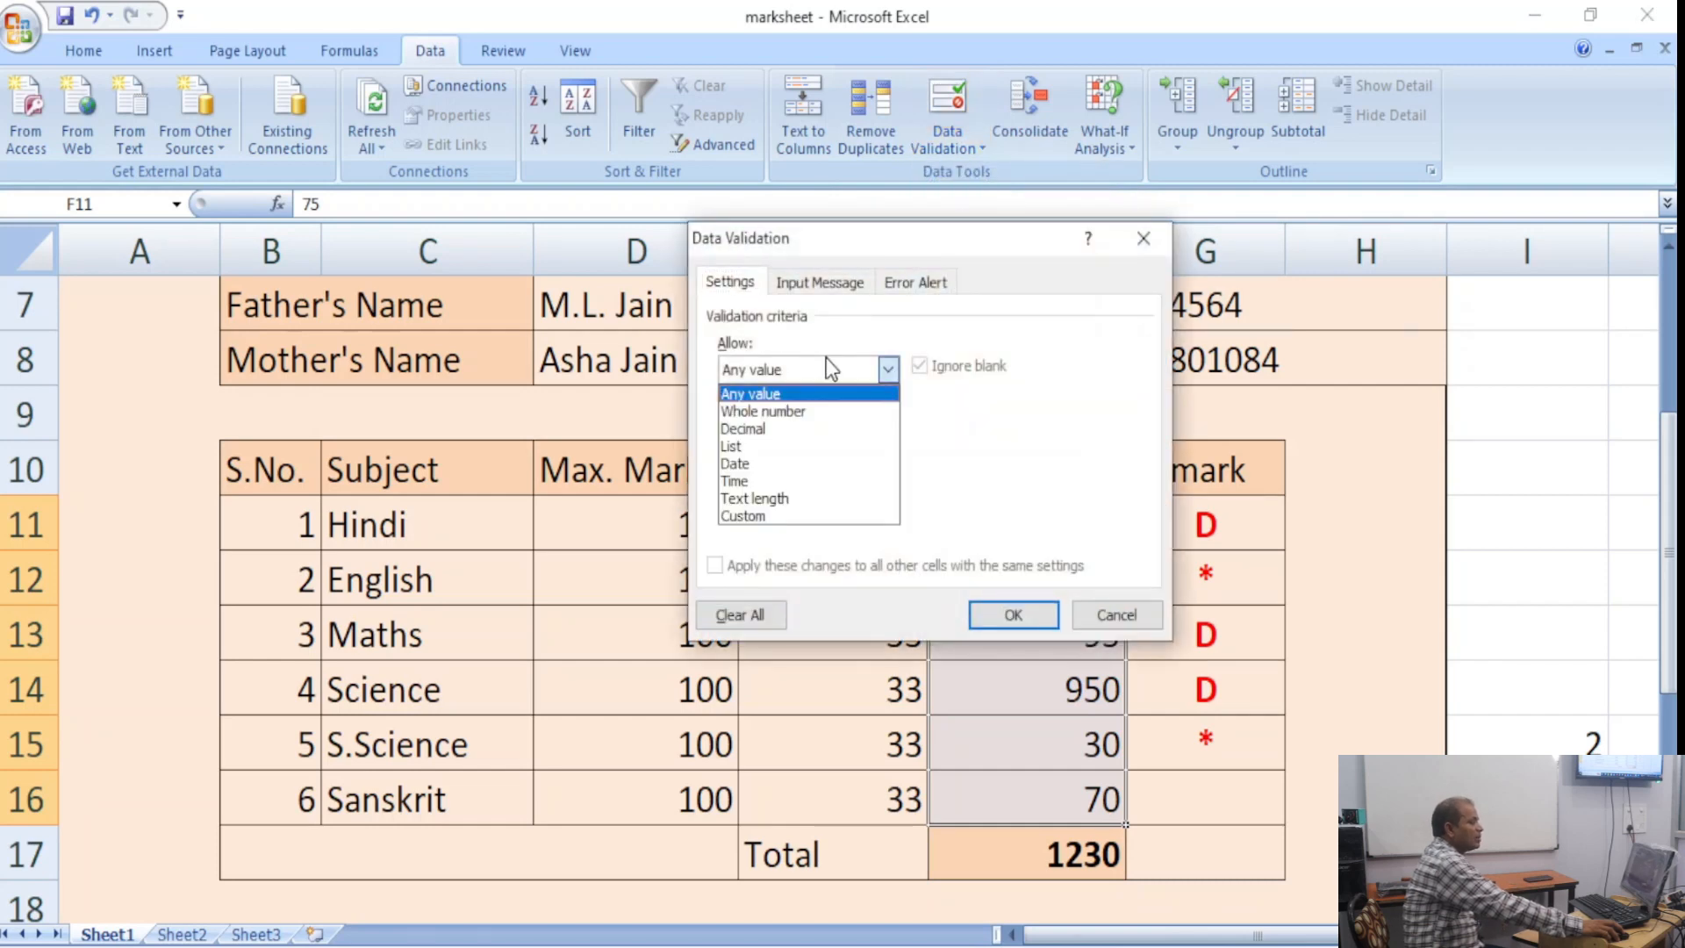
left_click(794, 411)
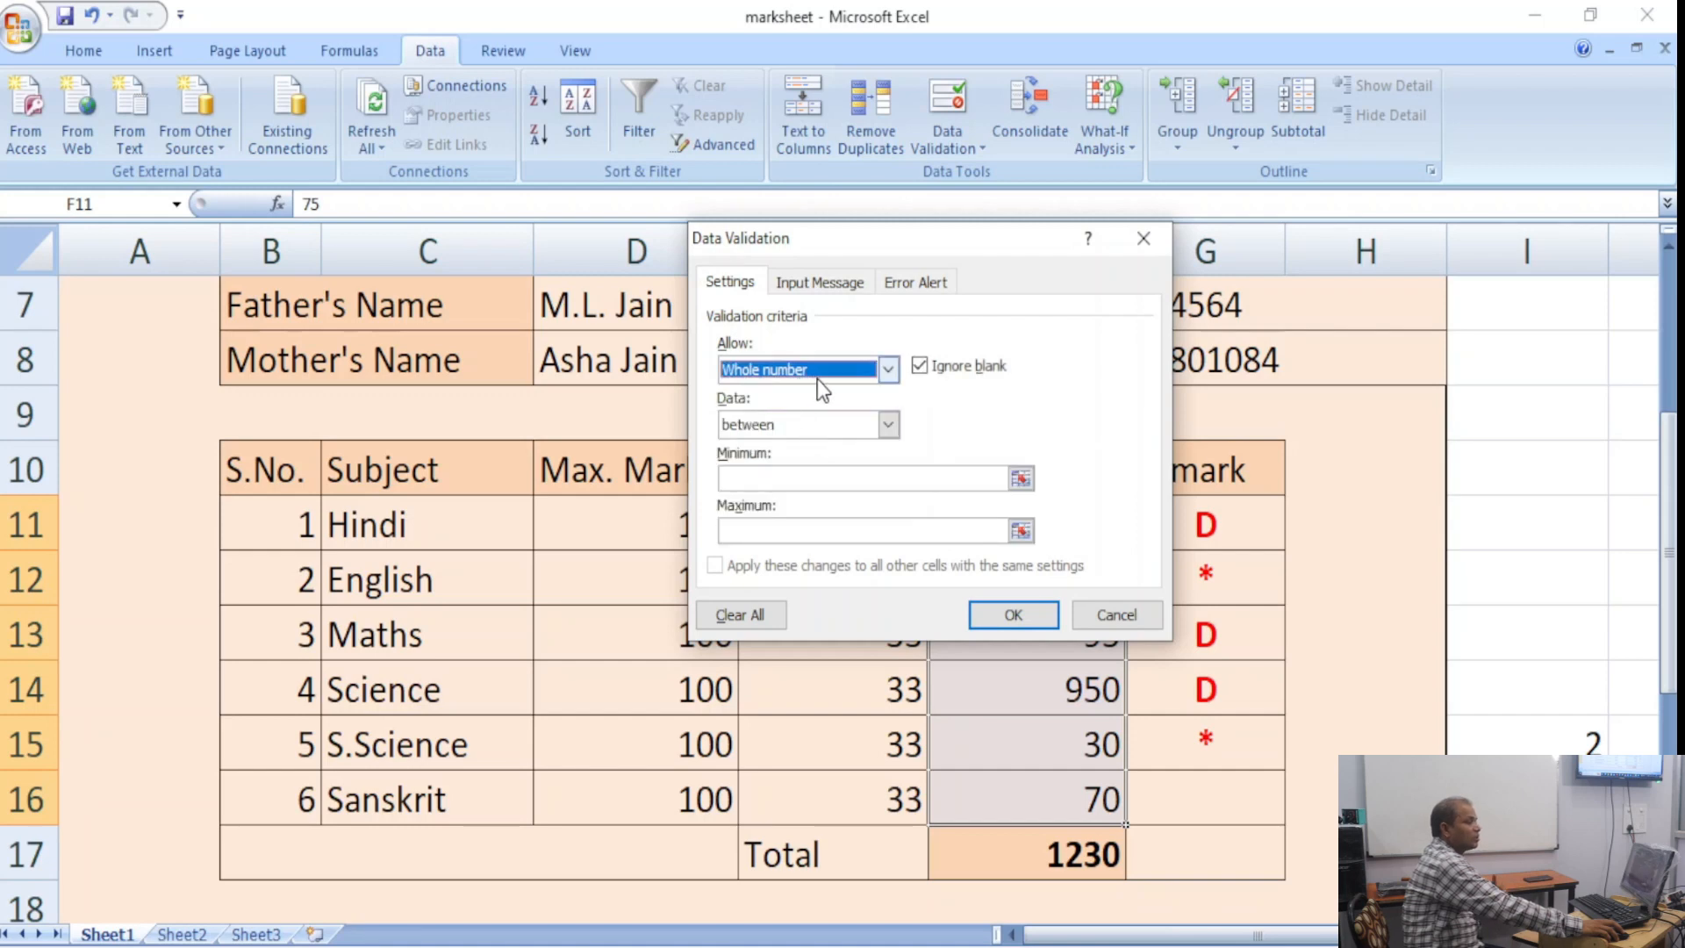
left_click(784, 476)
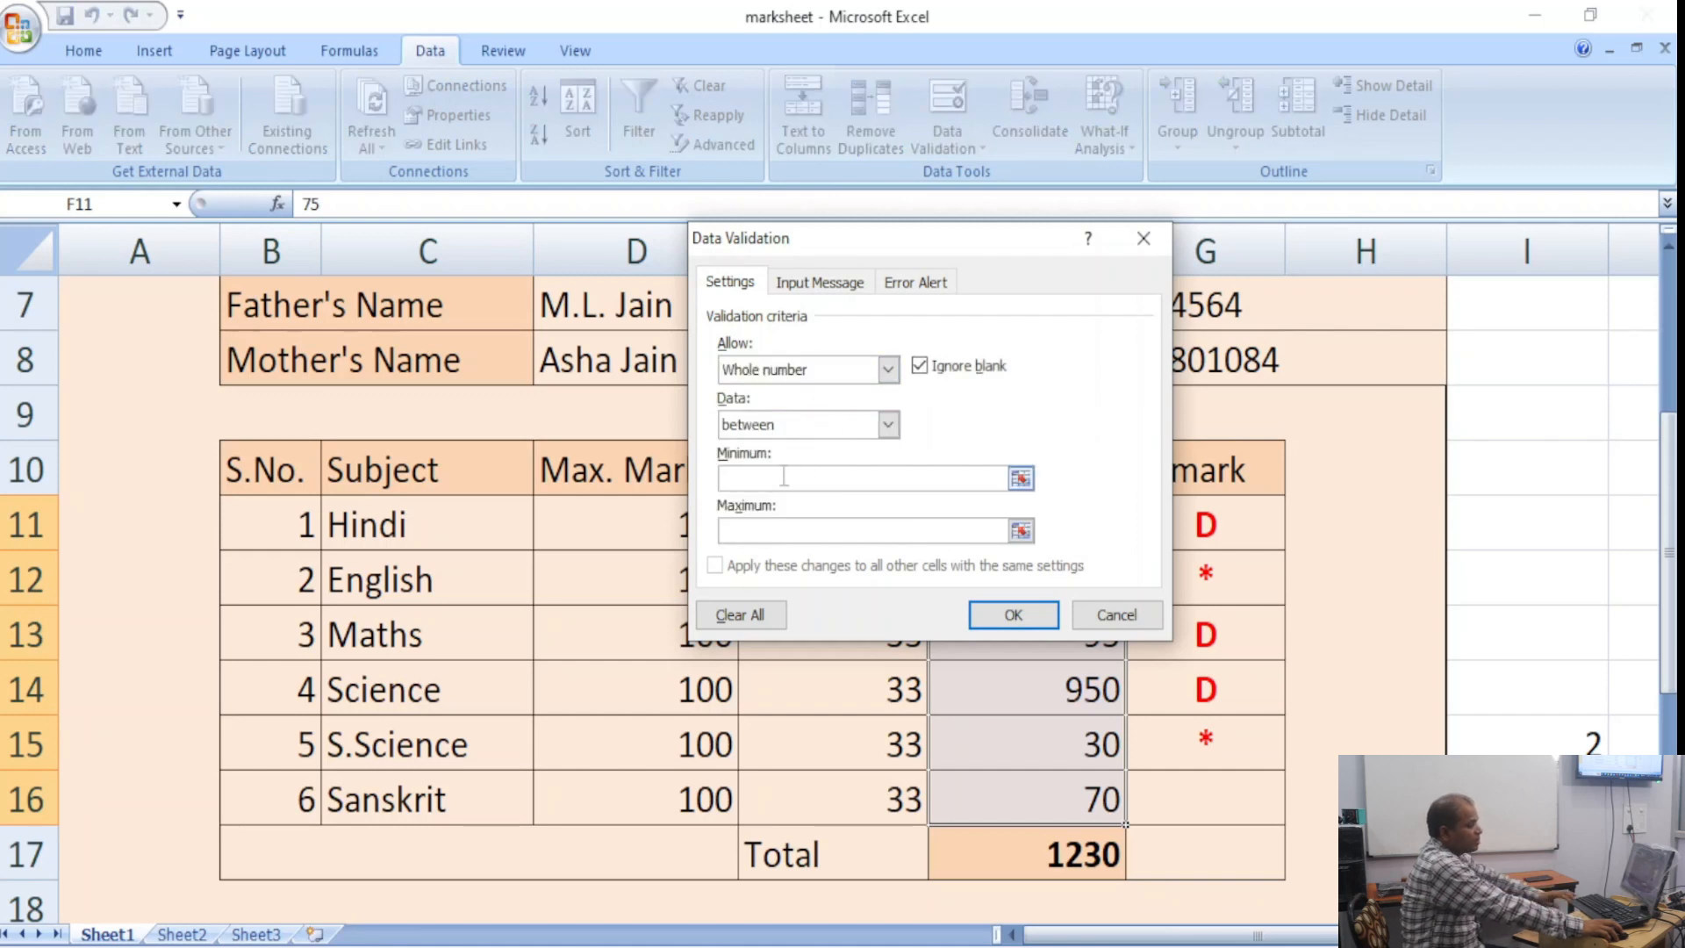
type("0")
left_click(770, 531)
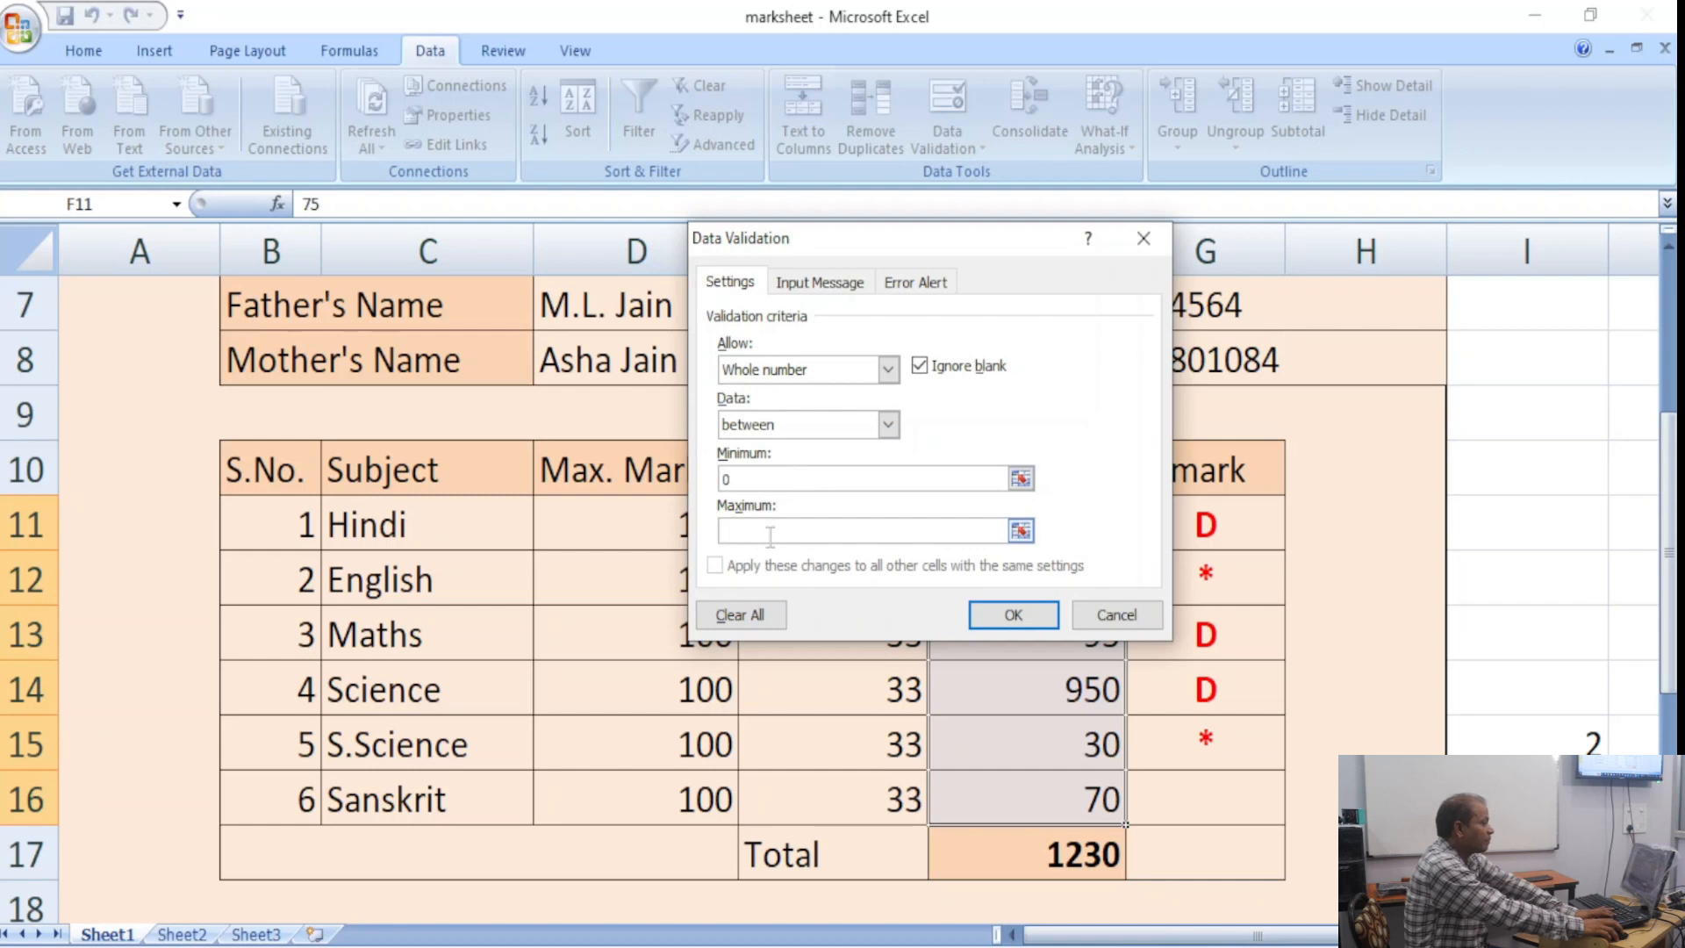
type("100")
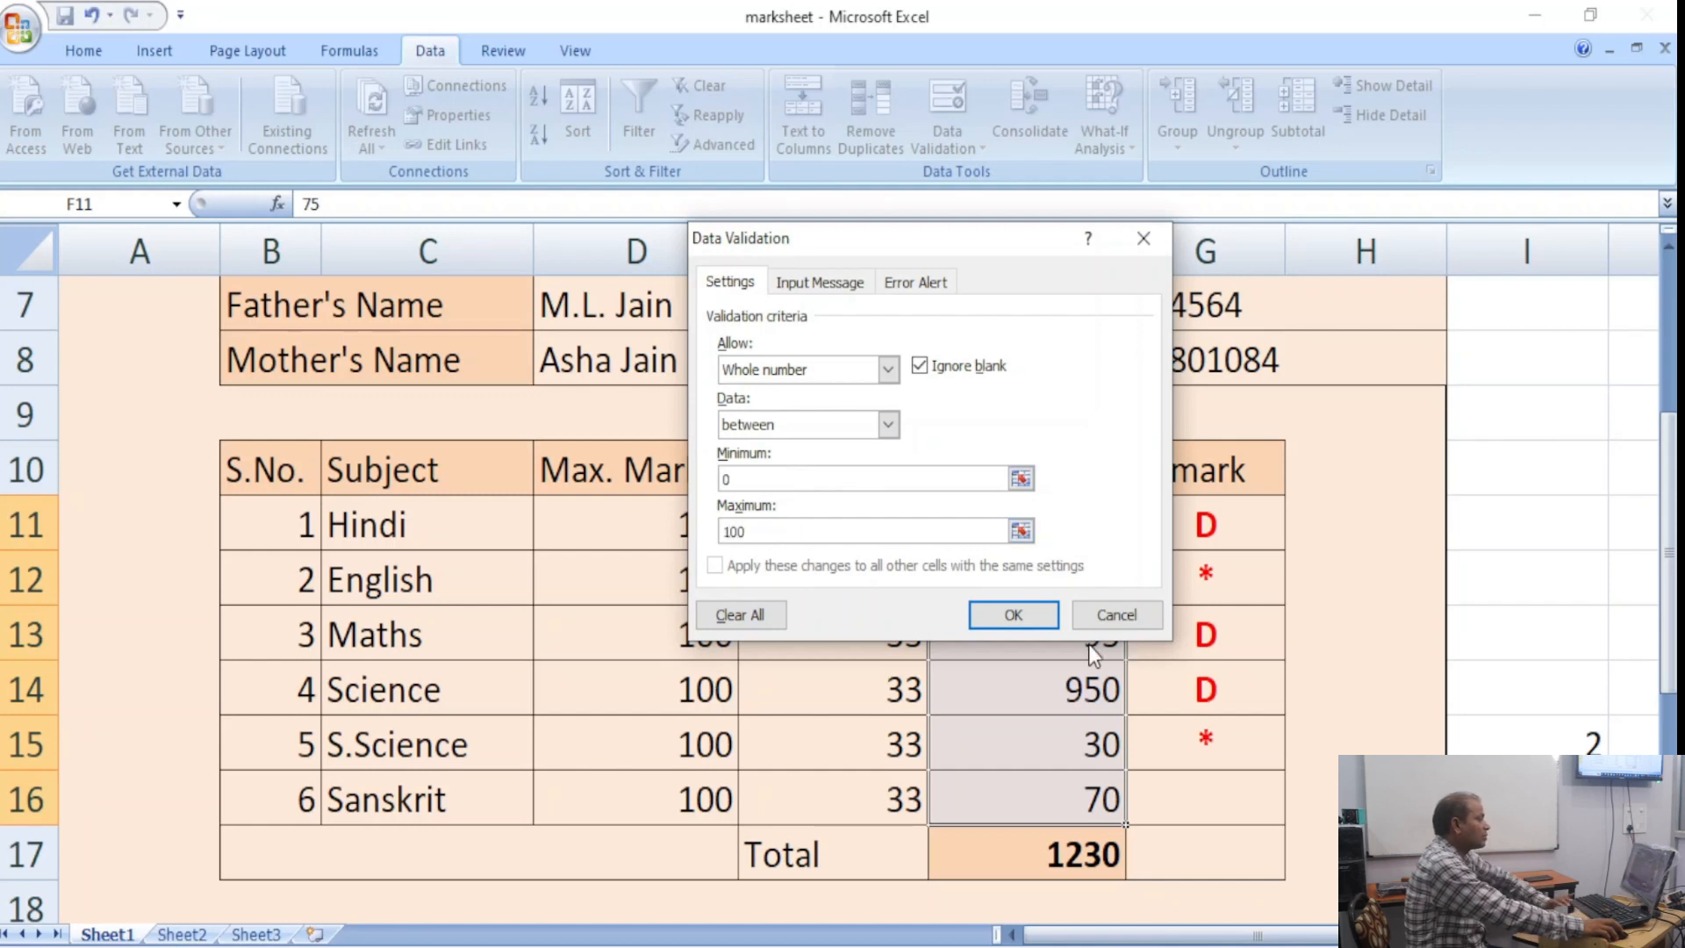
left_click(1035, 619)
Replace the obtained marks for Science in F14 with 95.
left_click(1064, 559)
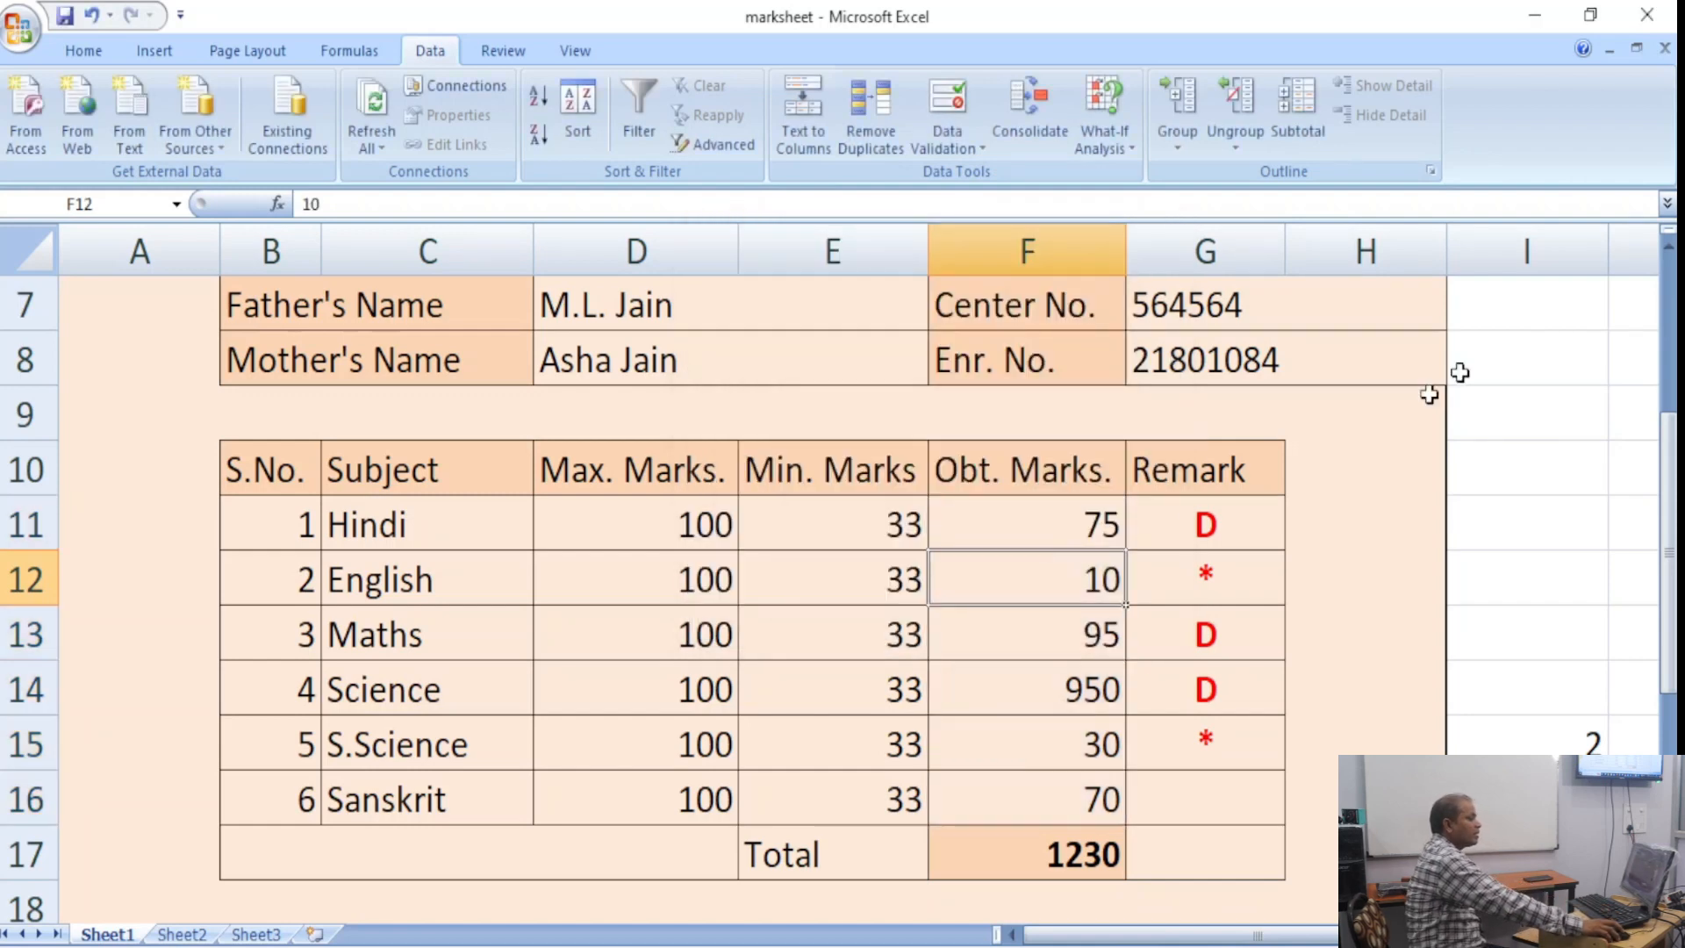
key("Down")
key("Down")
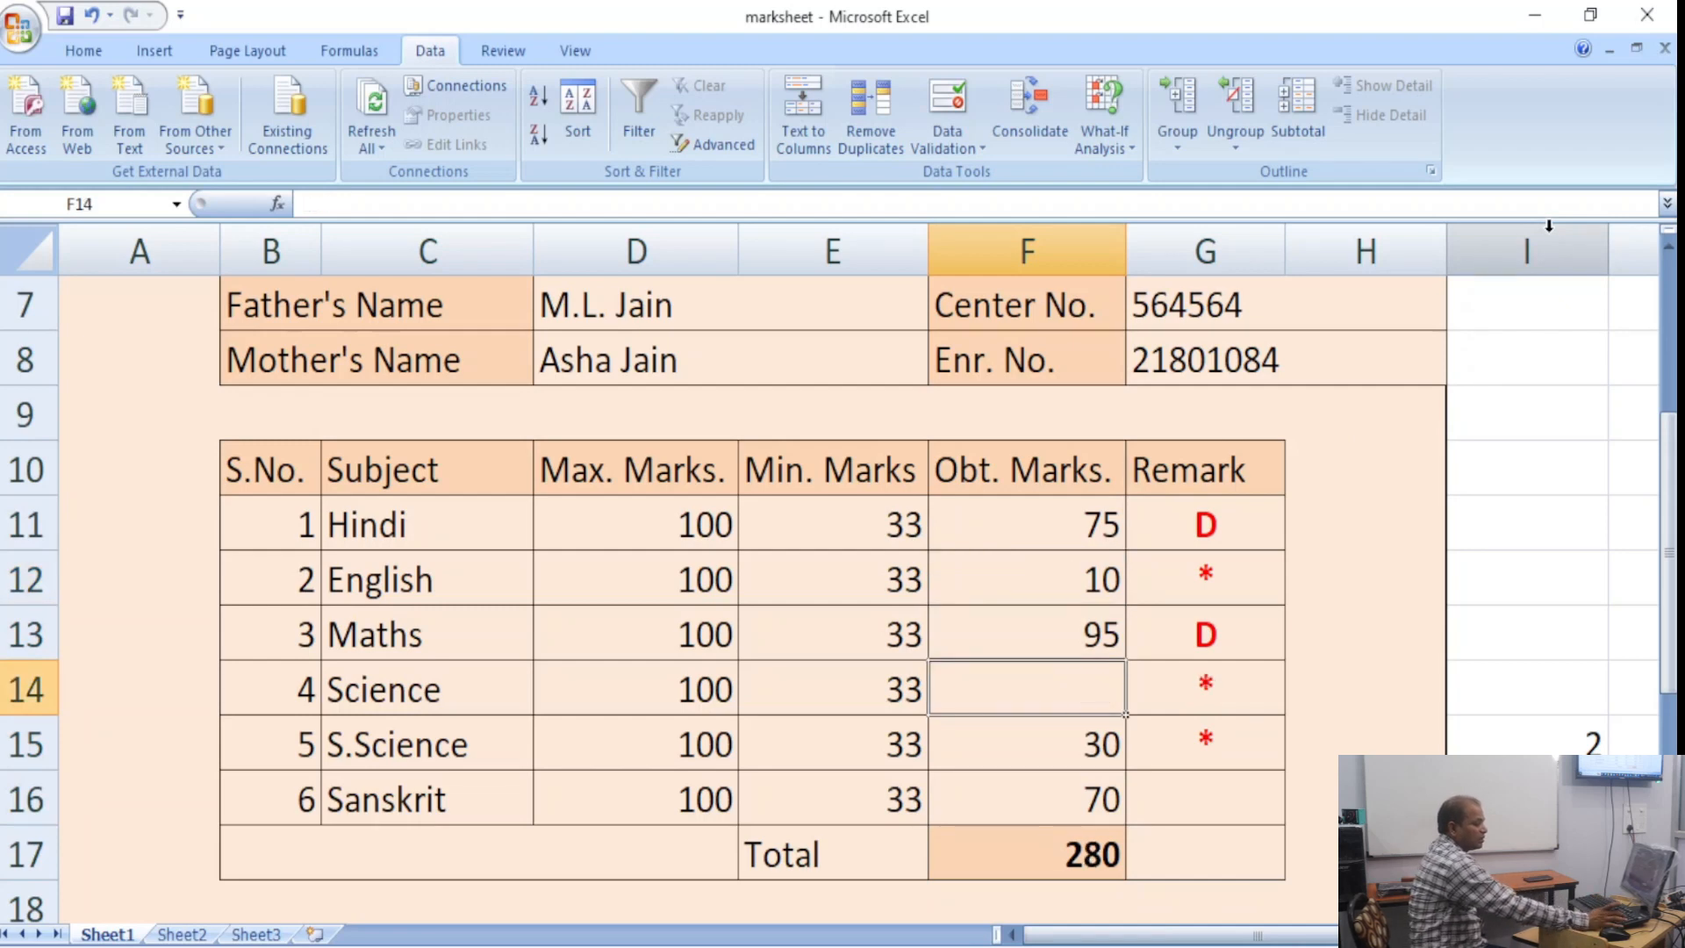
type("95")
key("Return")
Test the upper validation limit by trying 950 and 102 as the Science marks in F14, retrying each entry.
key("Up")
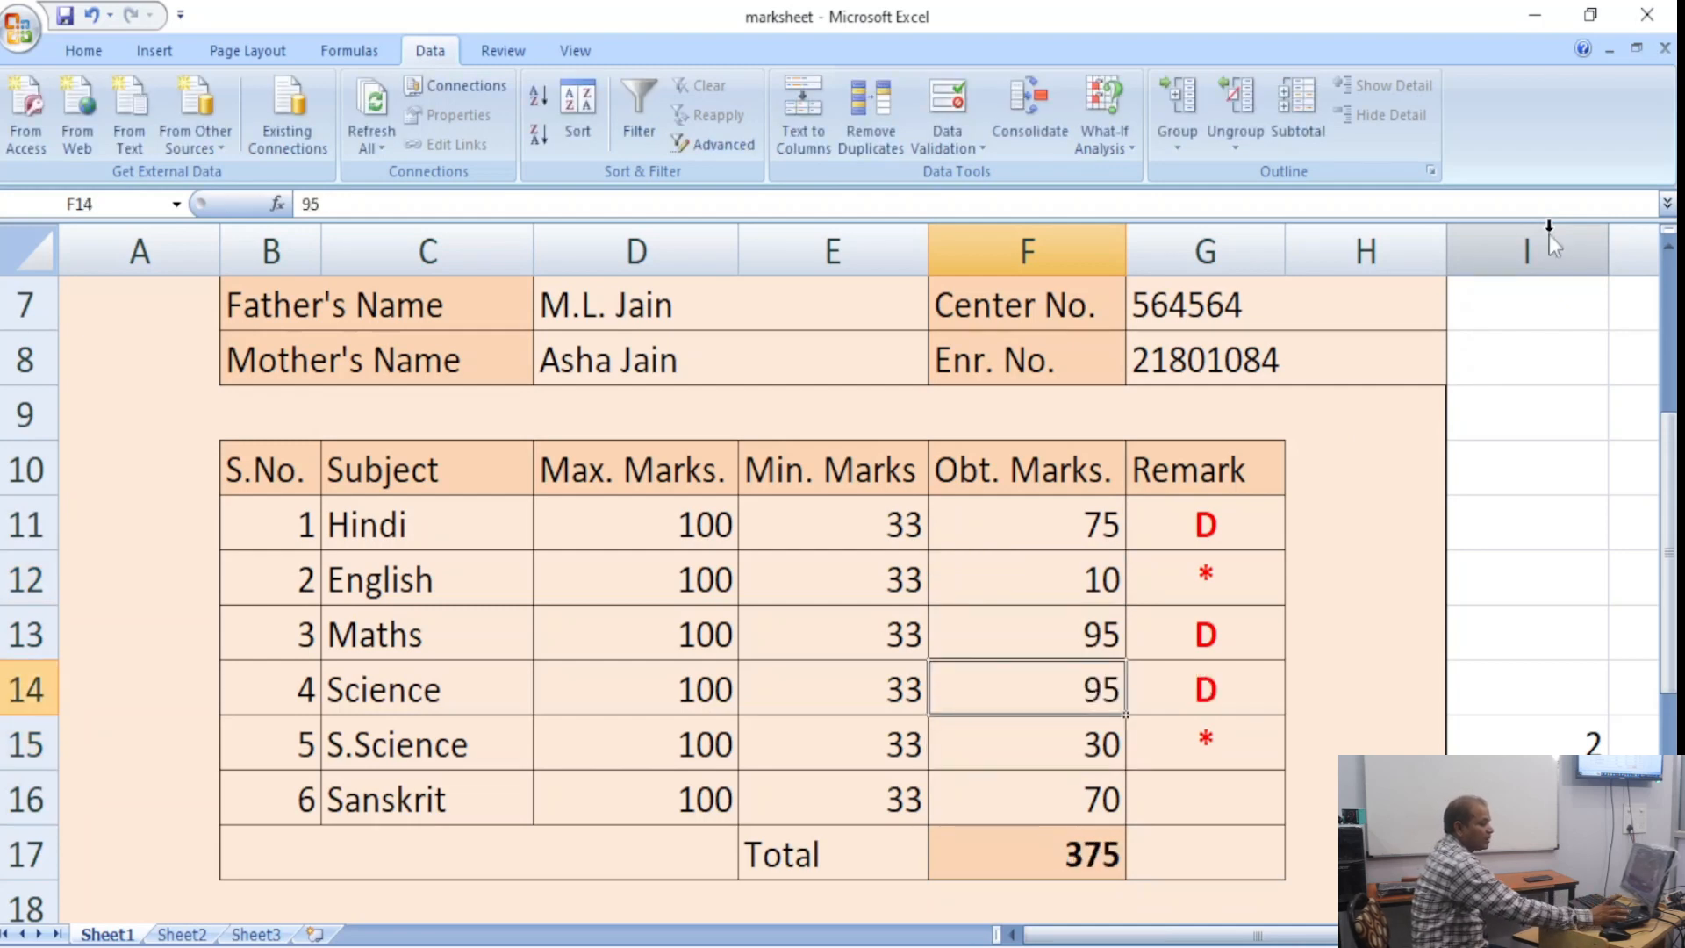
type("950")
key("Return")
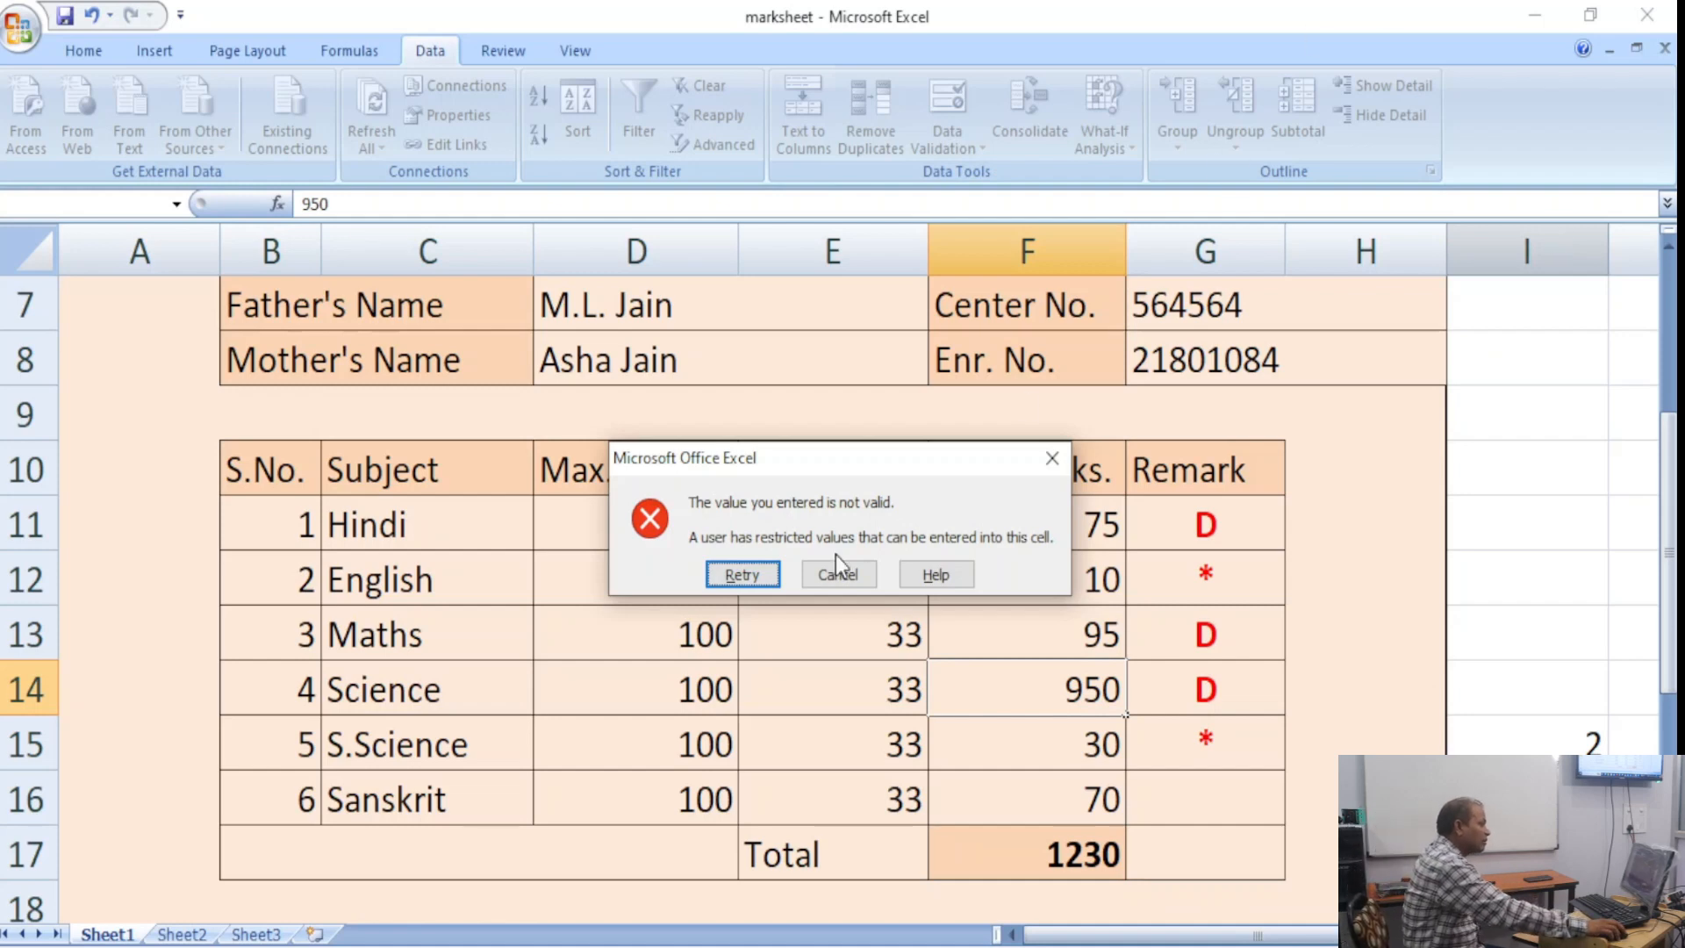
left_click(726, 569)
type("102")
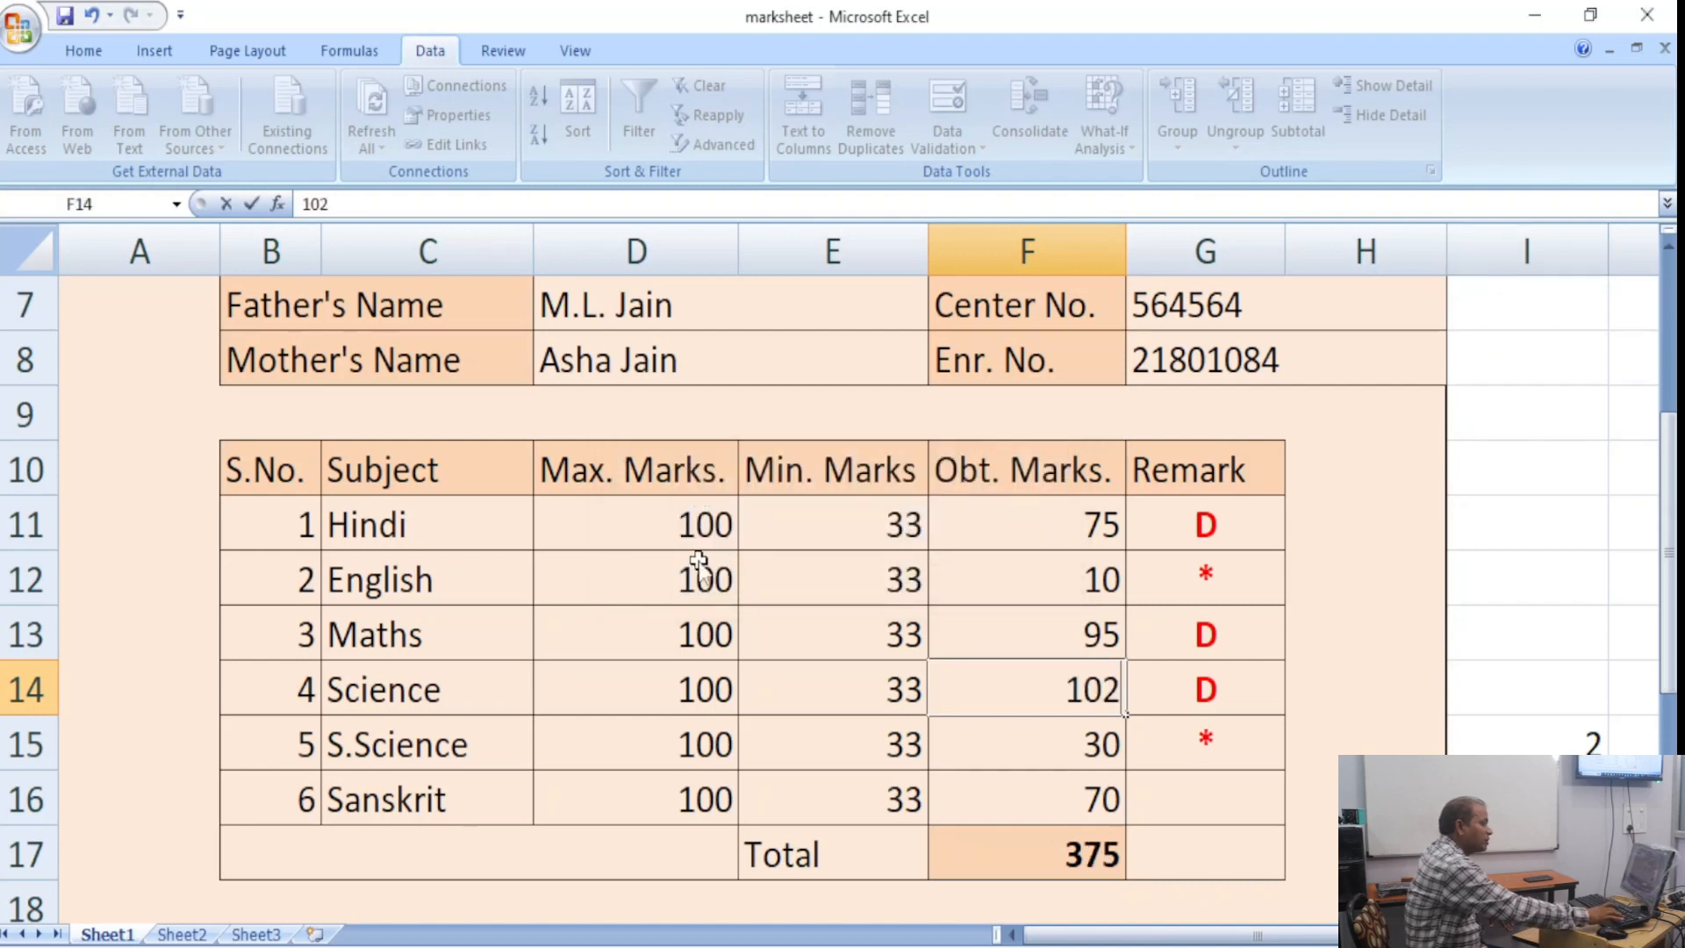
key("Return")
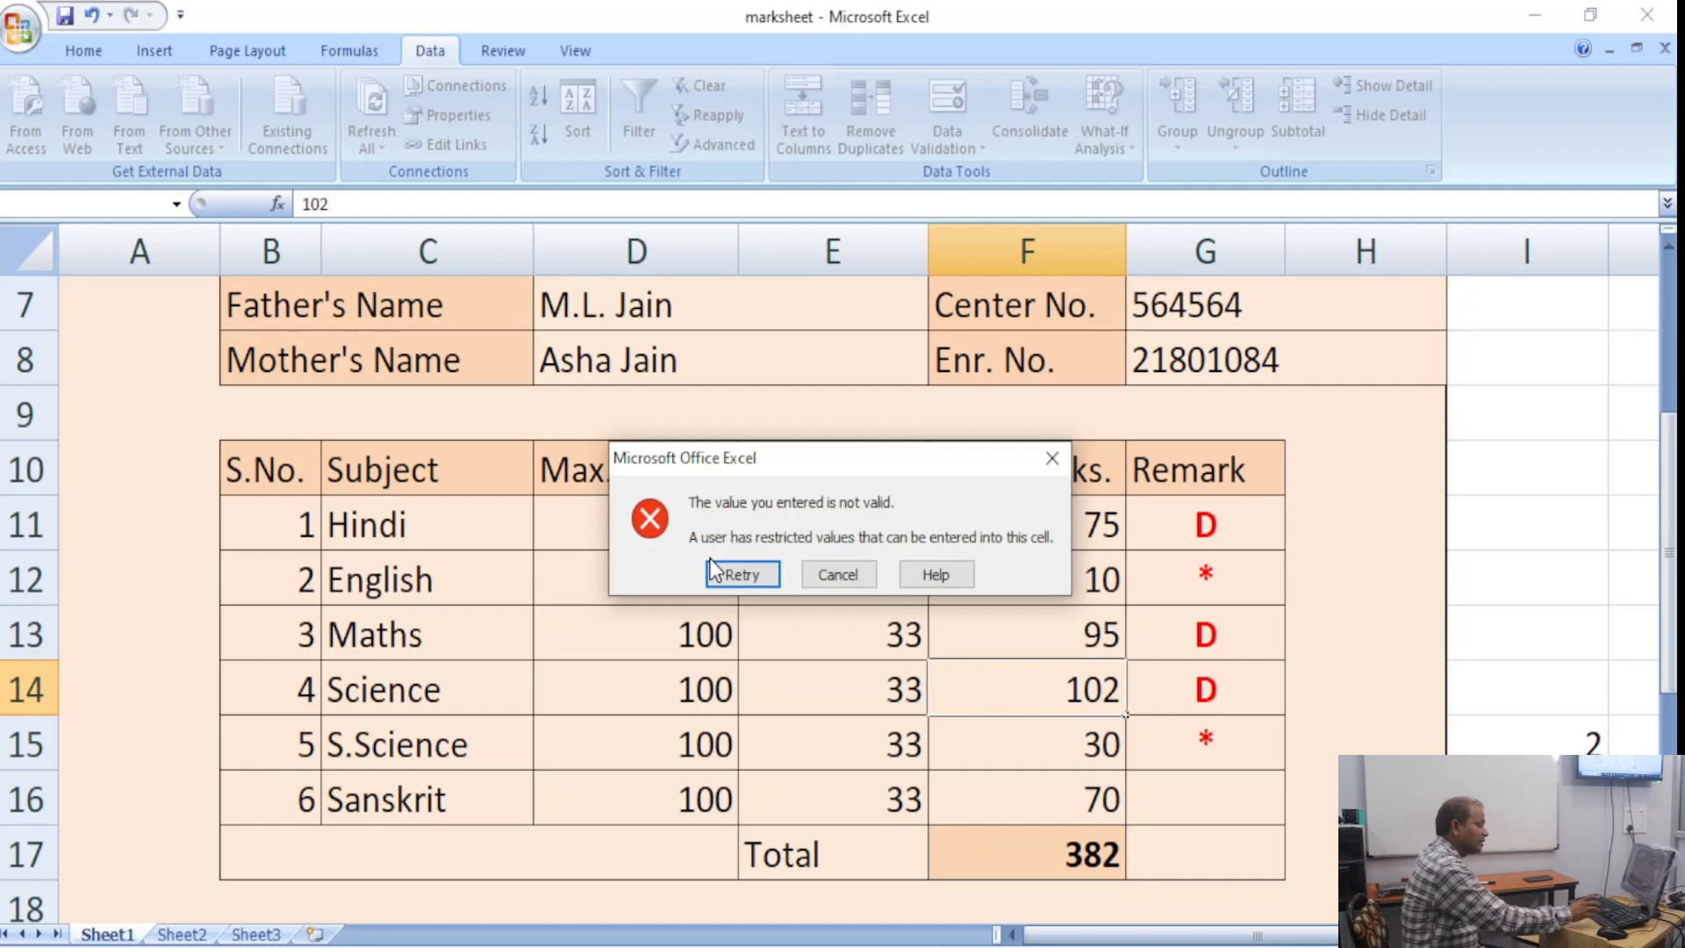
left_click(715, 570)
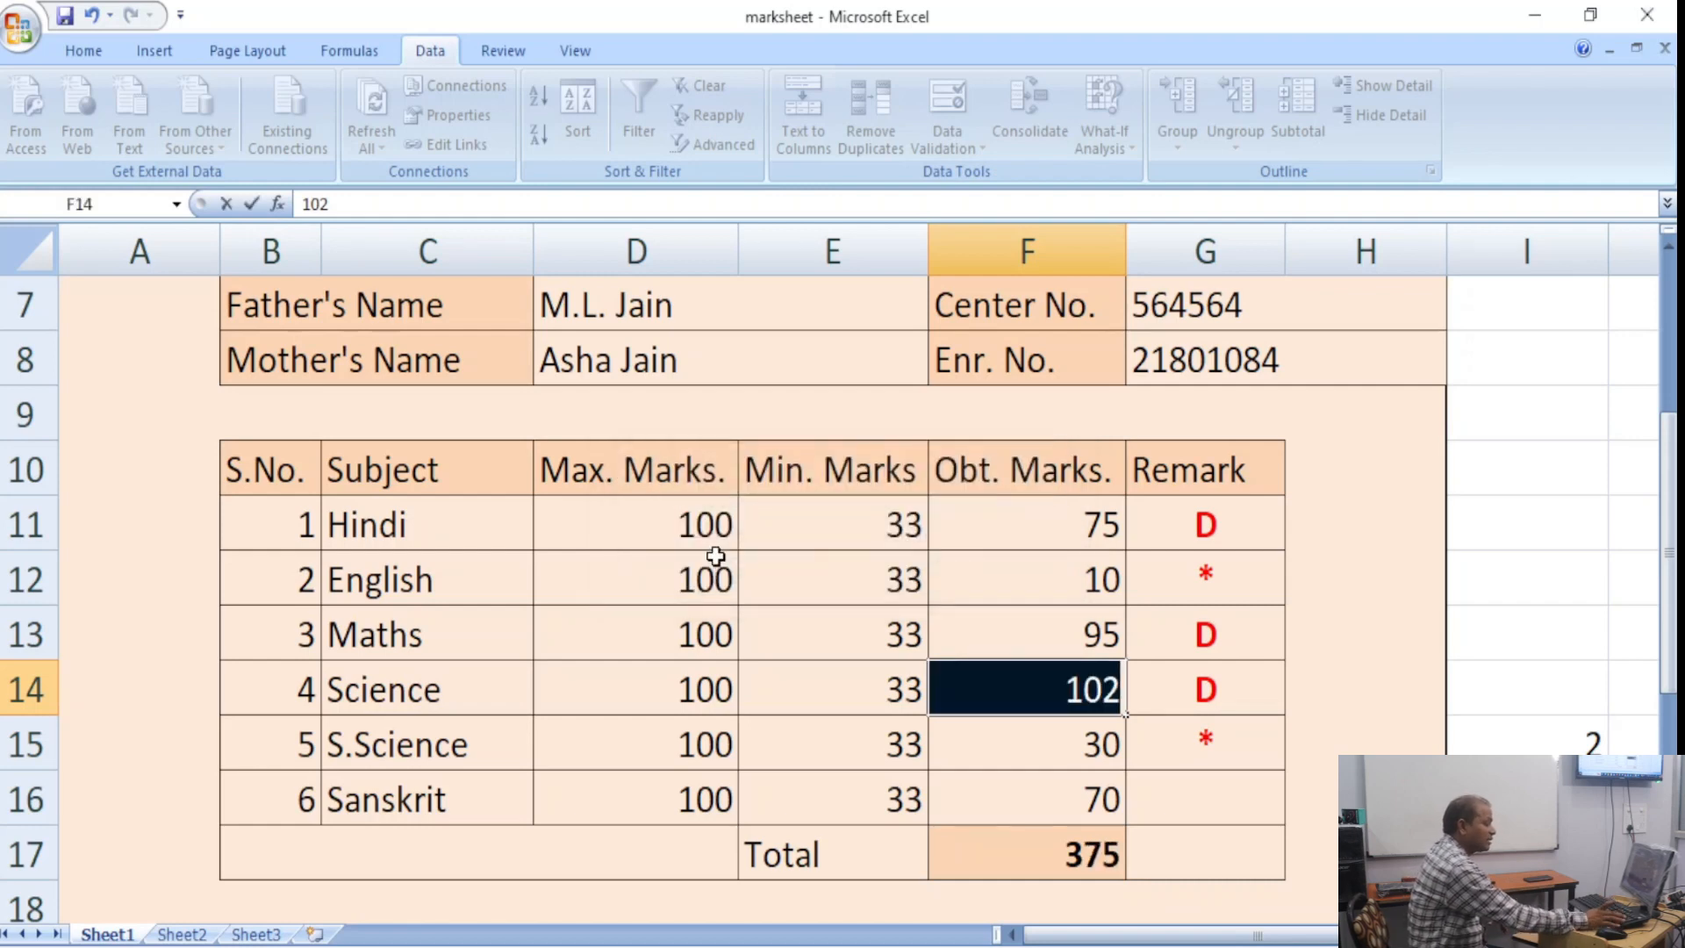
Test the lower validation limit by trying -102 and -1 in F14, and cancel the entry.
type("-102")
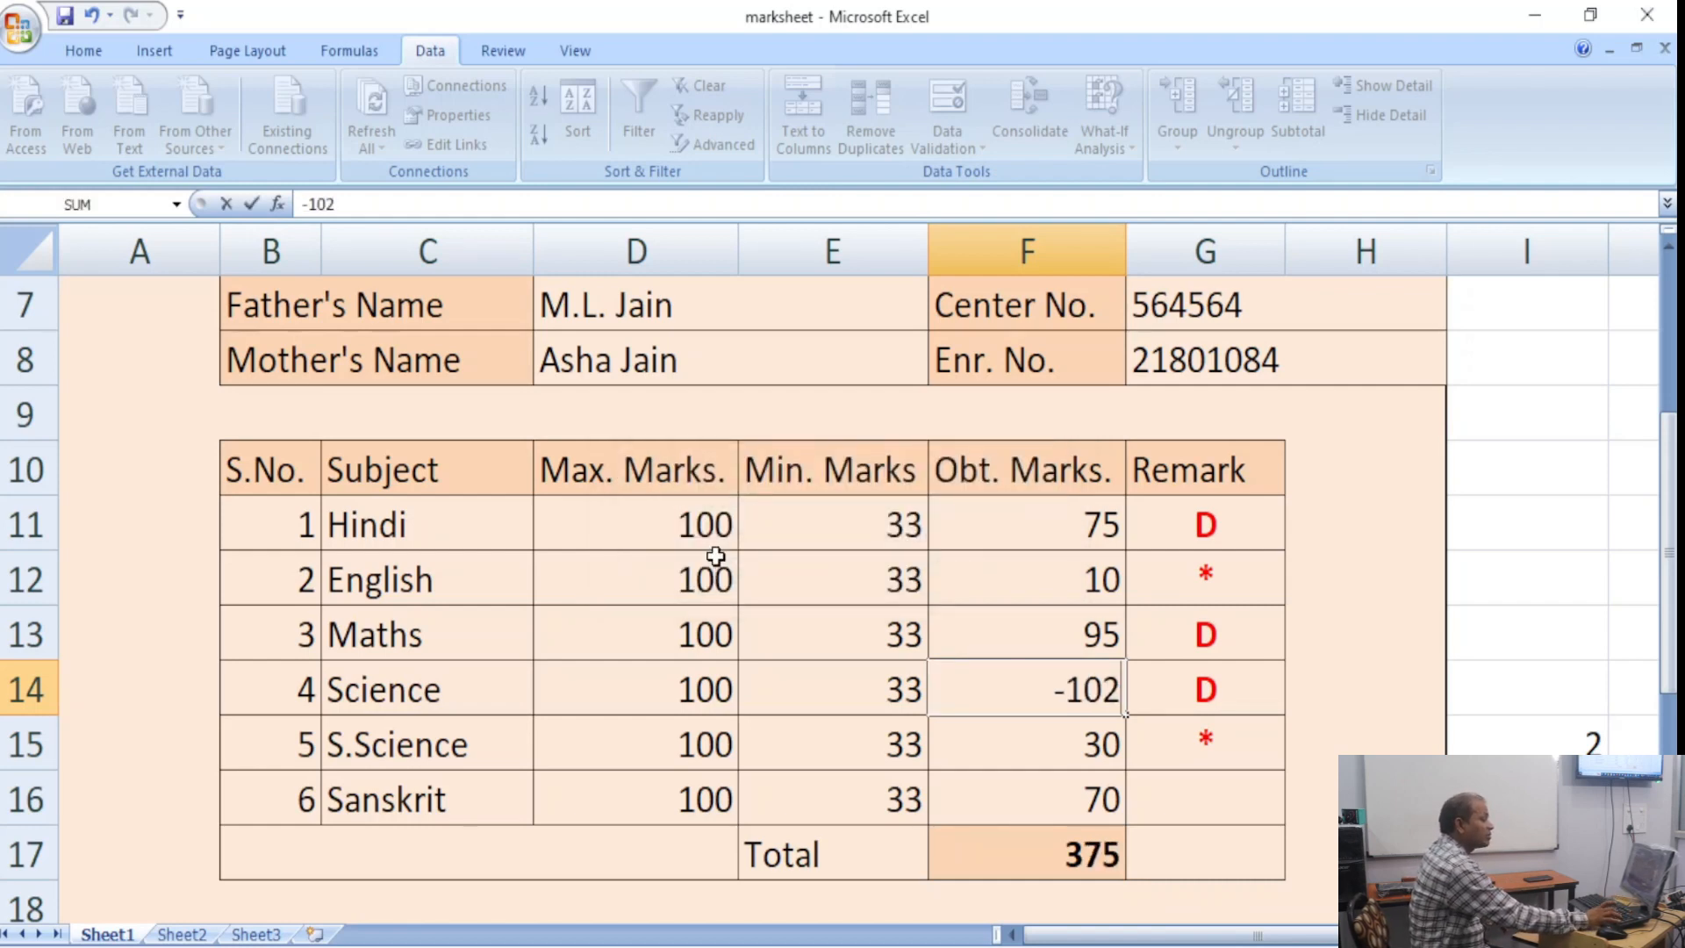
key("Return")
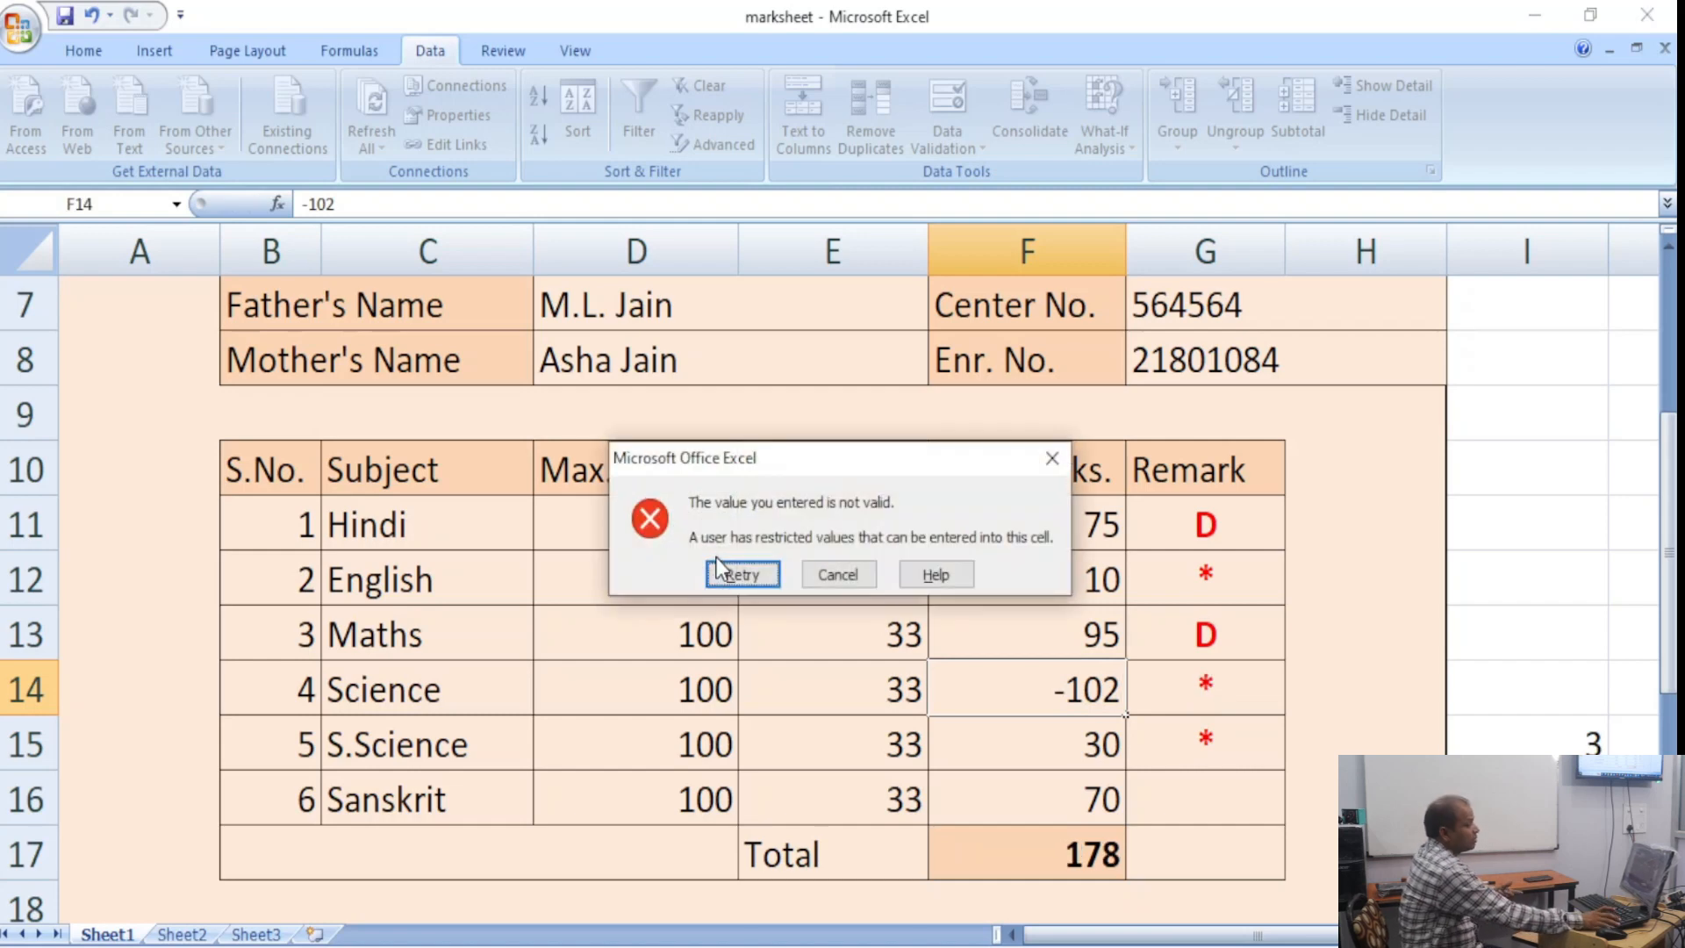
left_click(716, 558)
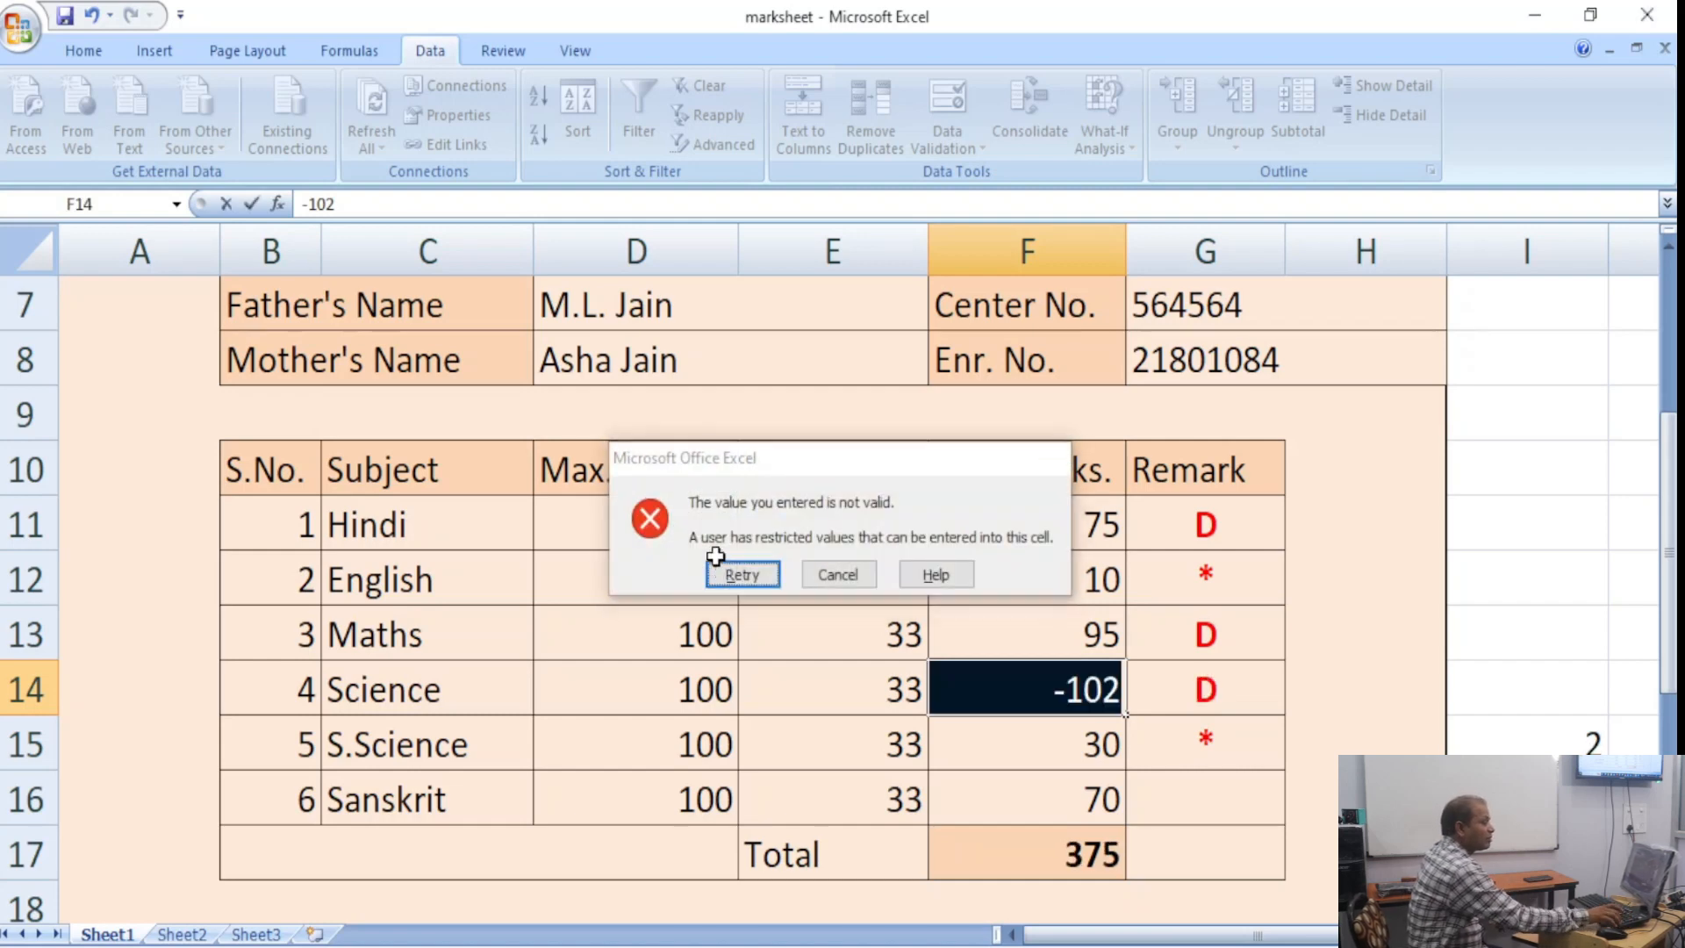
type("-1")
key("Return")
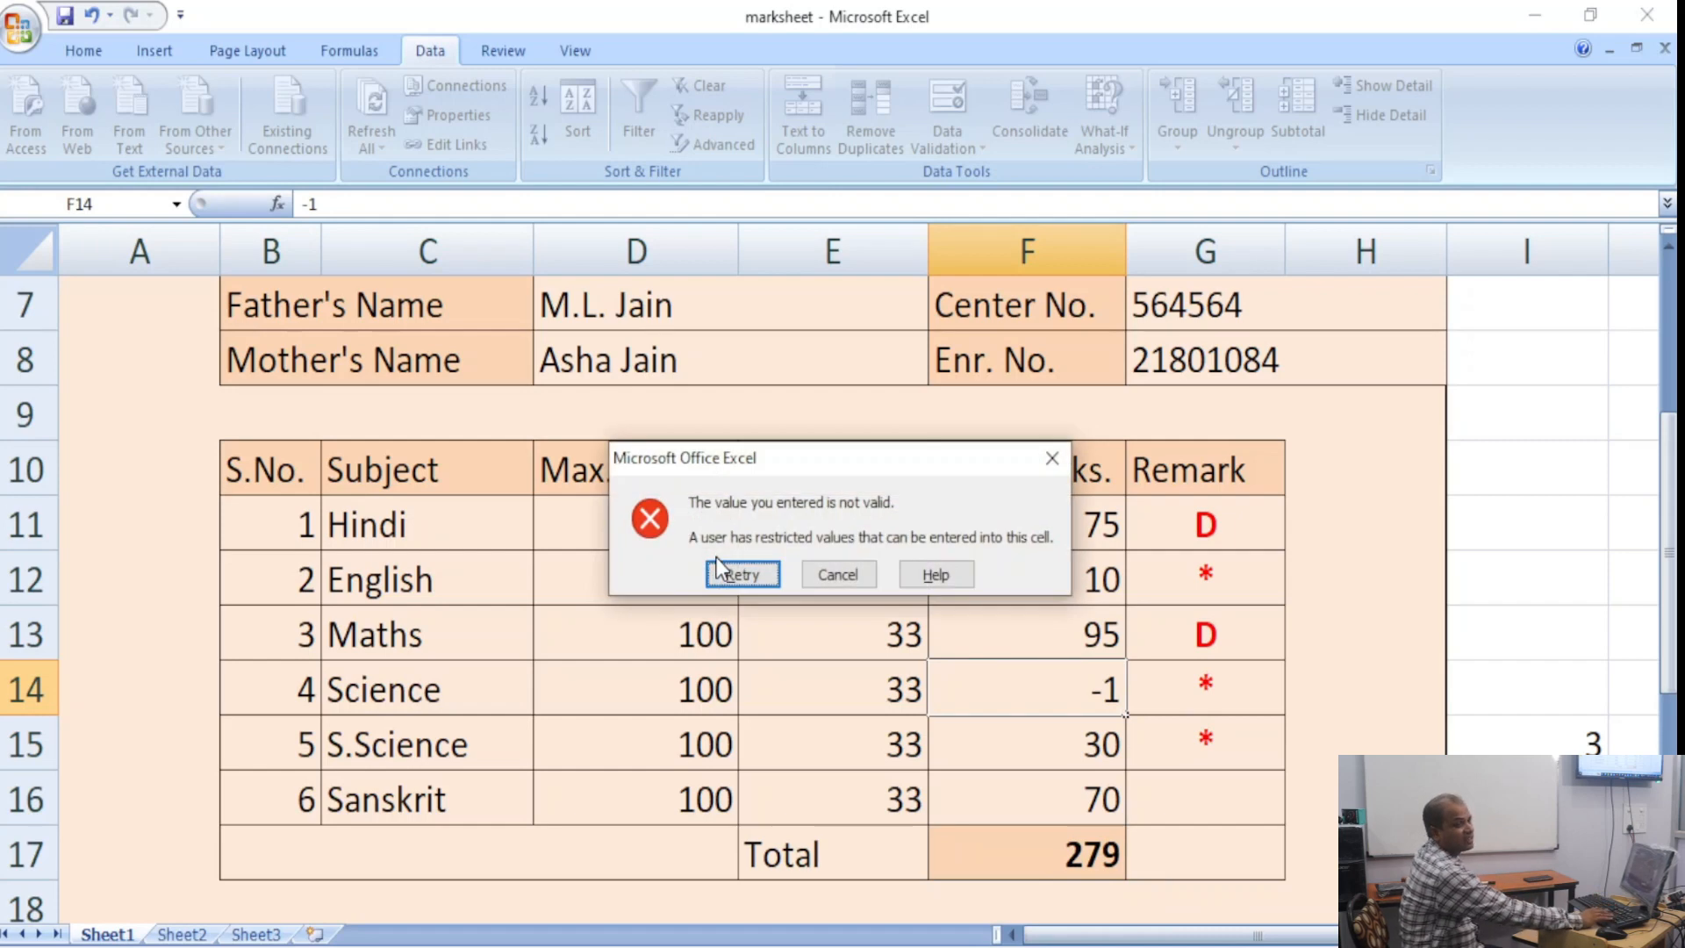
key("Tab")
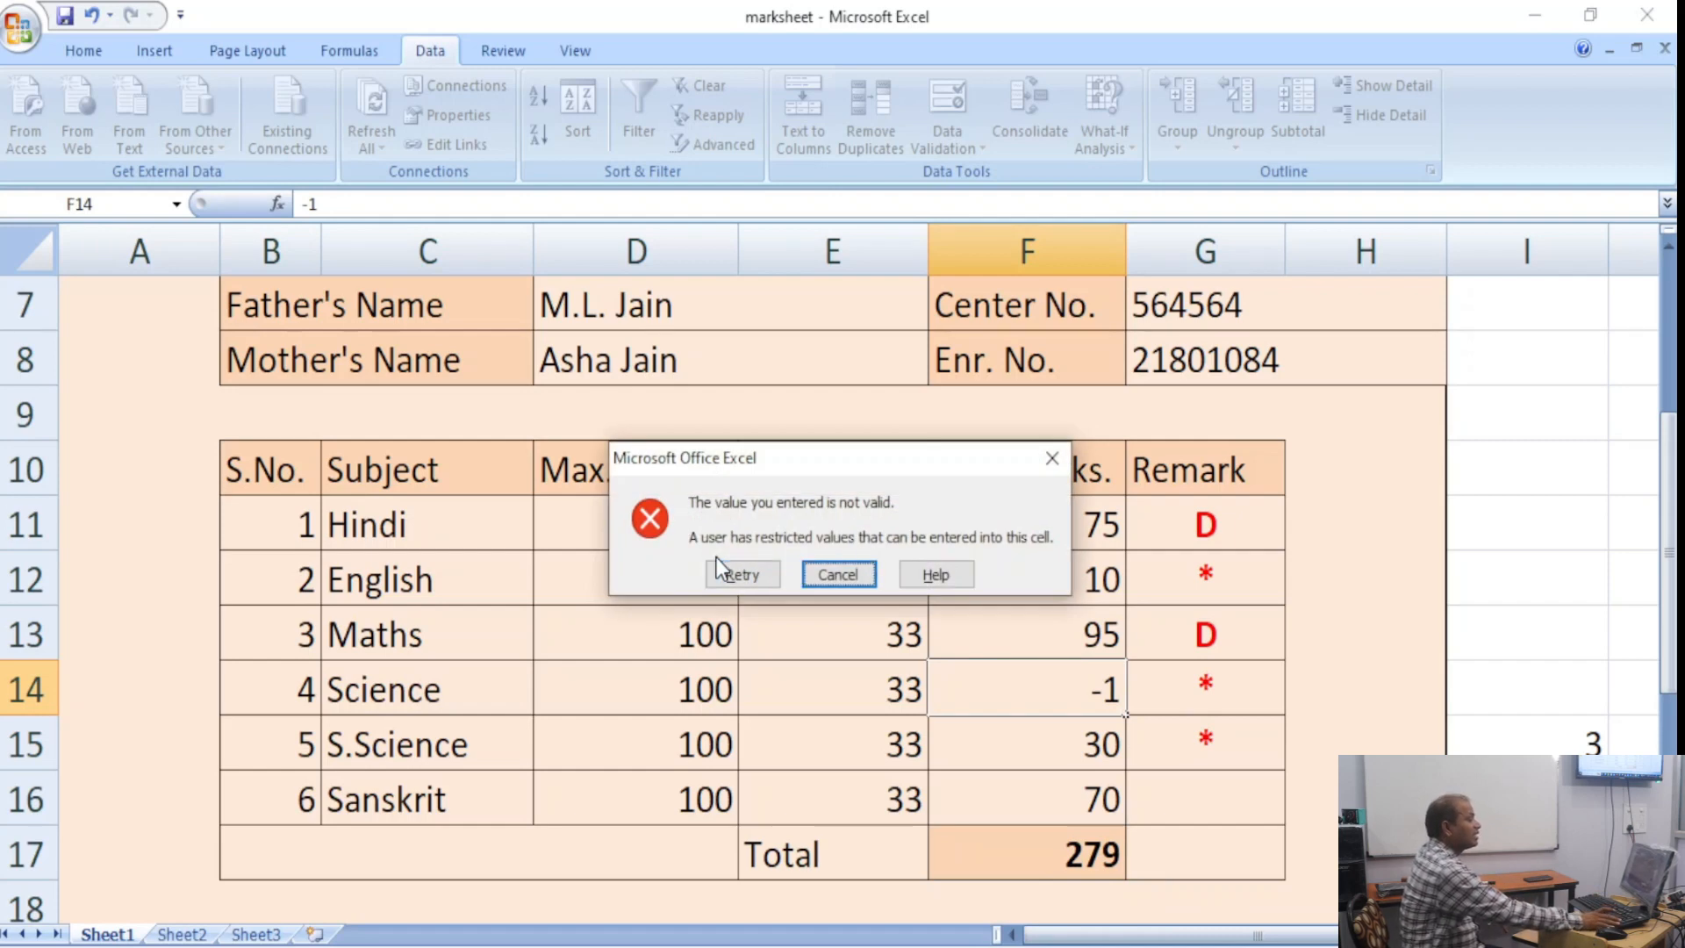
key("Return")
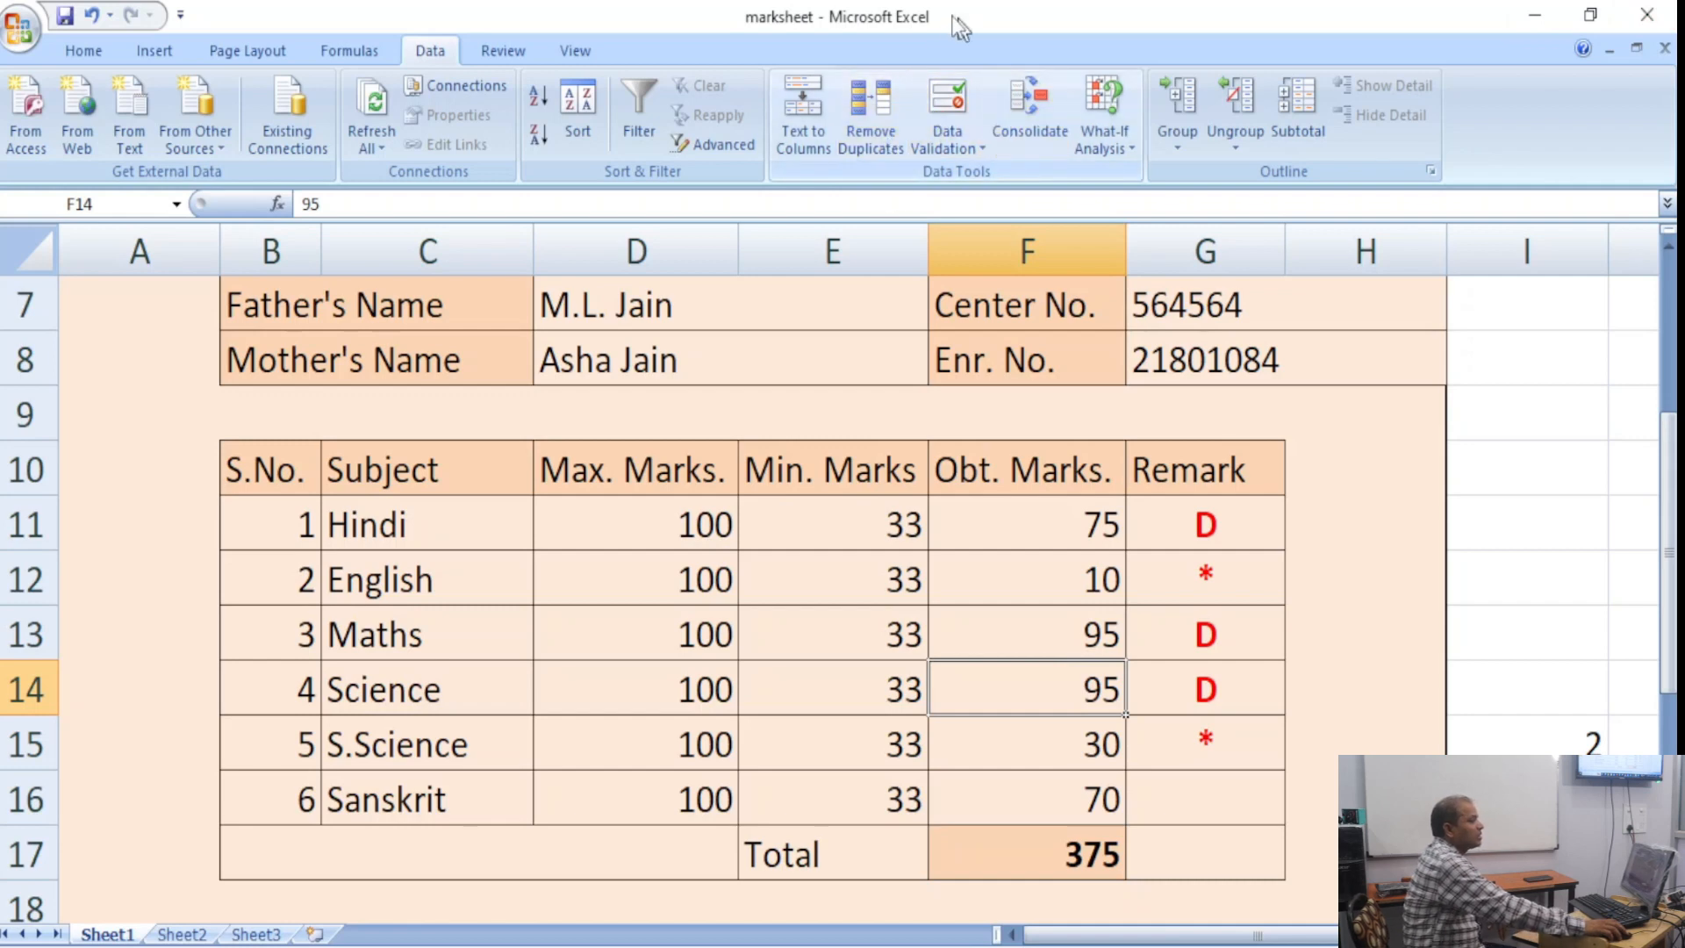
View the options of the Consolidate dialog and close it without consolidating anything.
left_click(1025, 127)
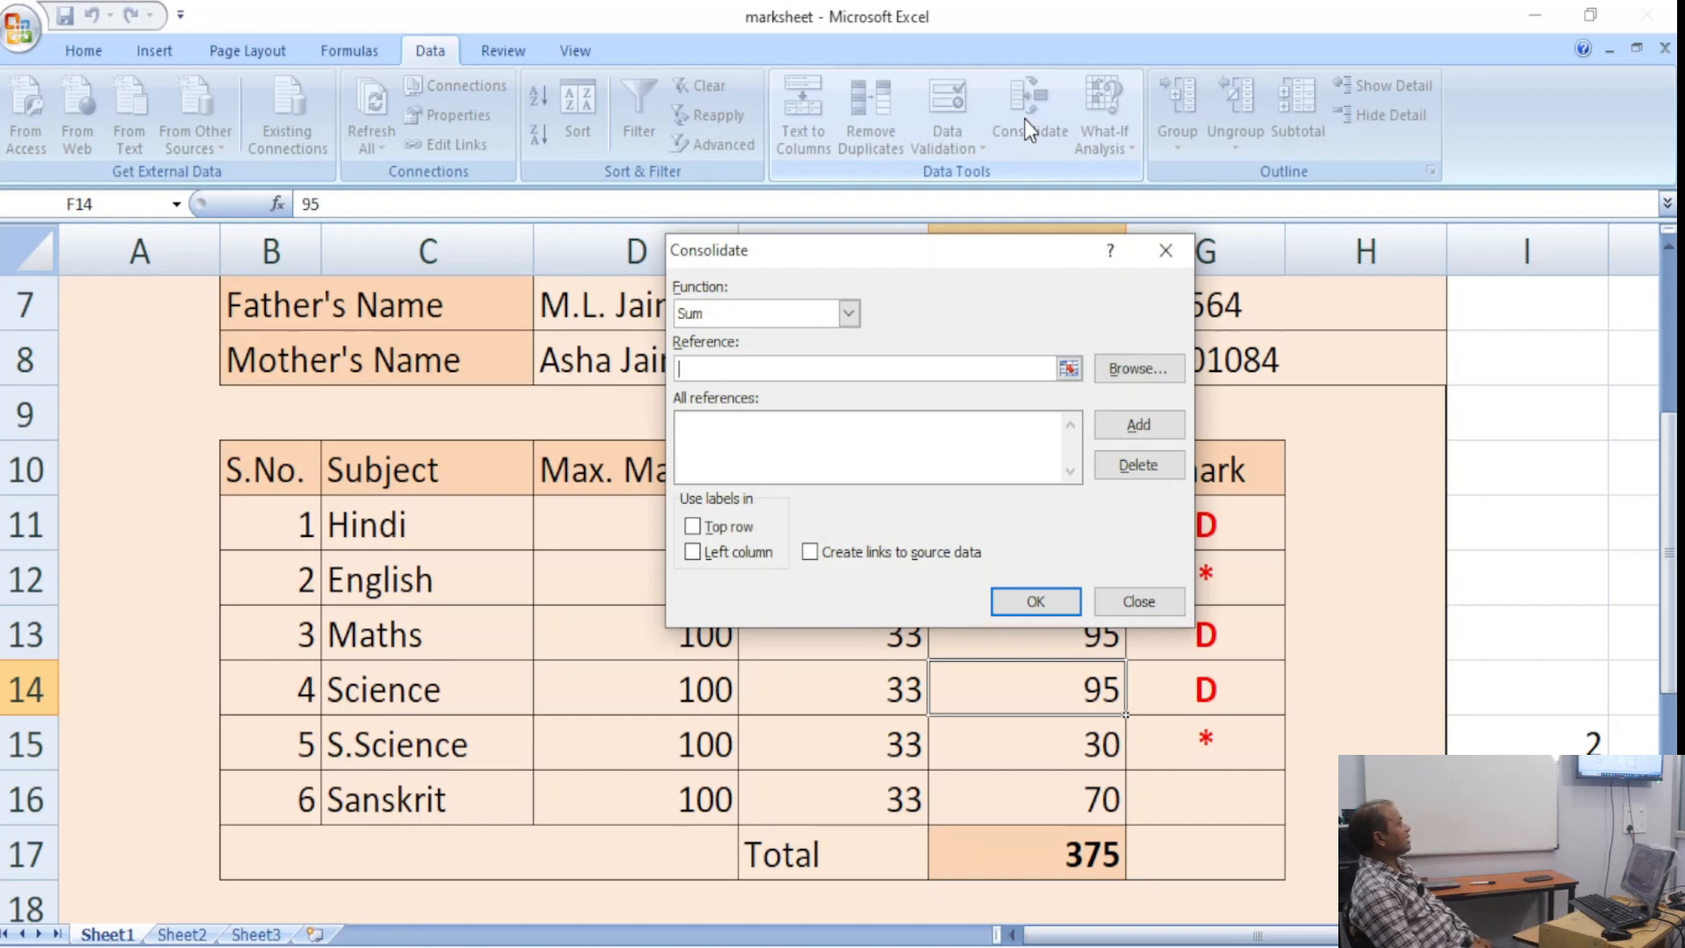
key("Escape")
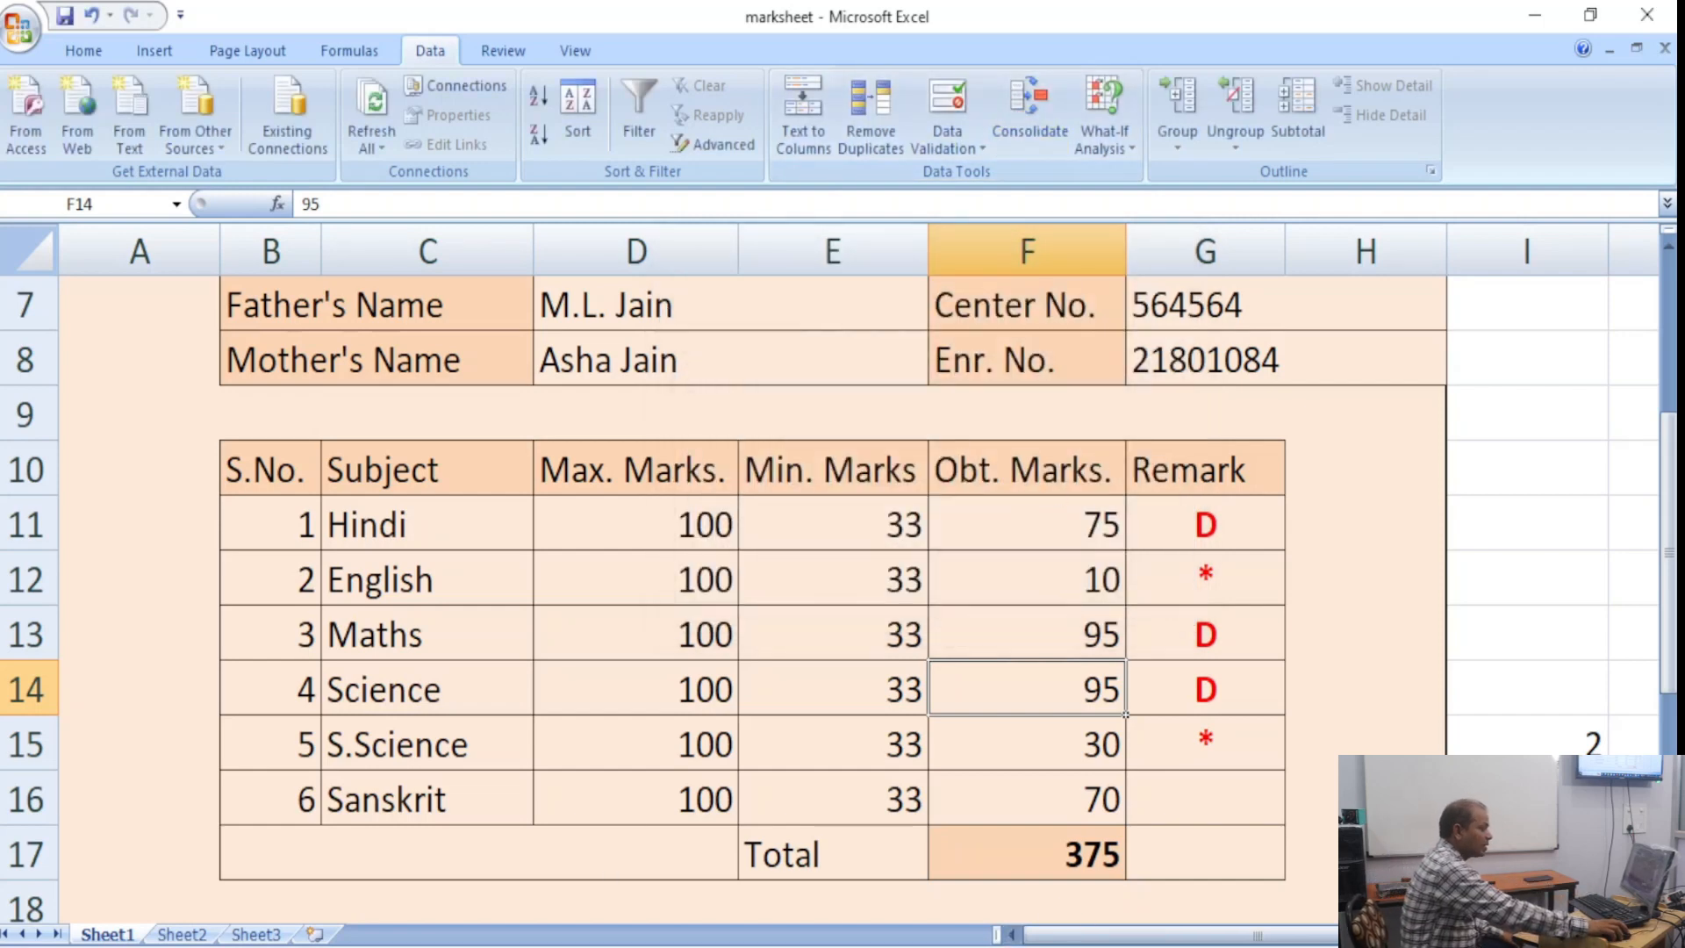
Switch to the Book1 workbook, clear all contents of Sheet4 and return to cell A1.
left_click(1118, 947)
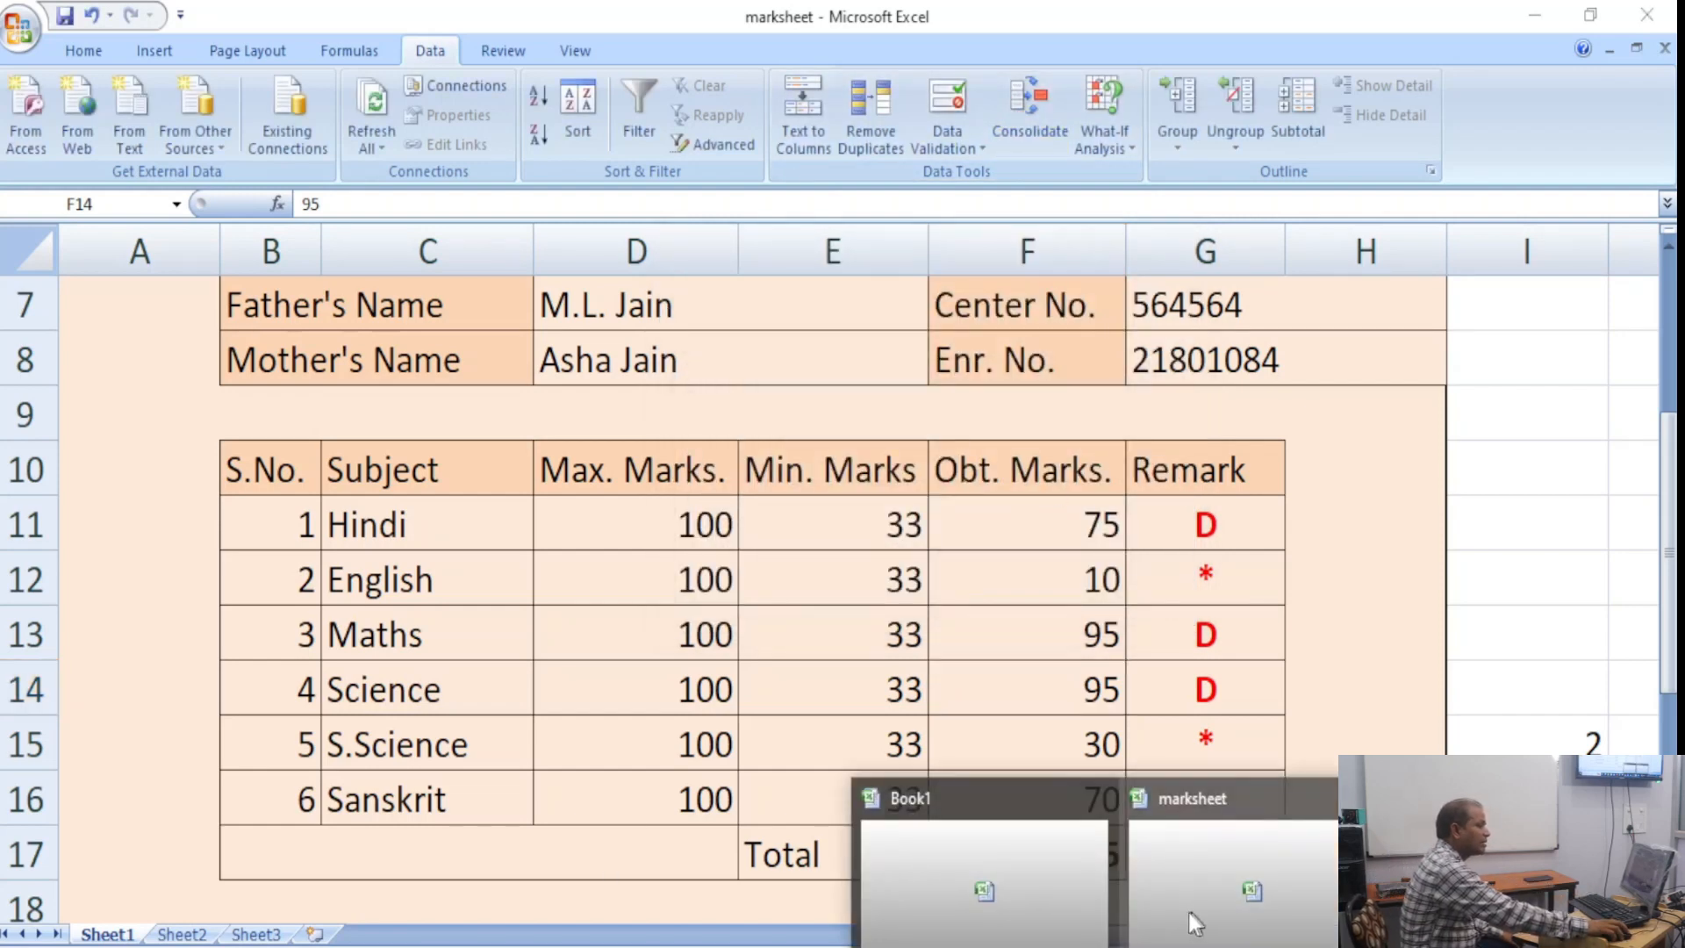
left_click(1000, 893)
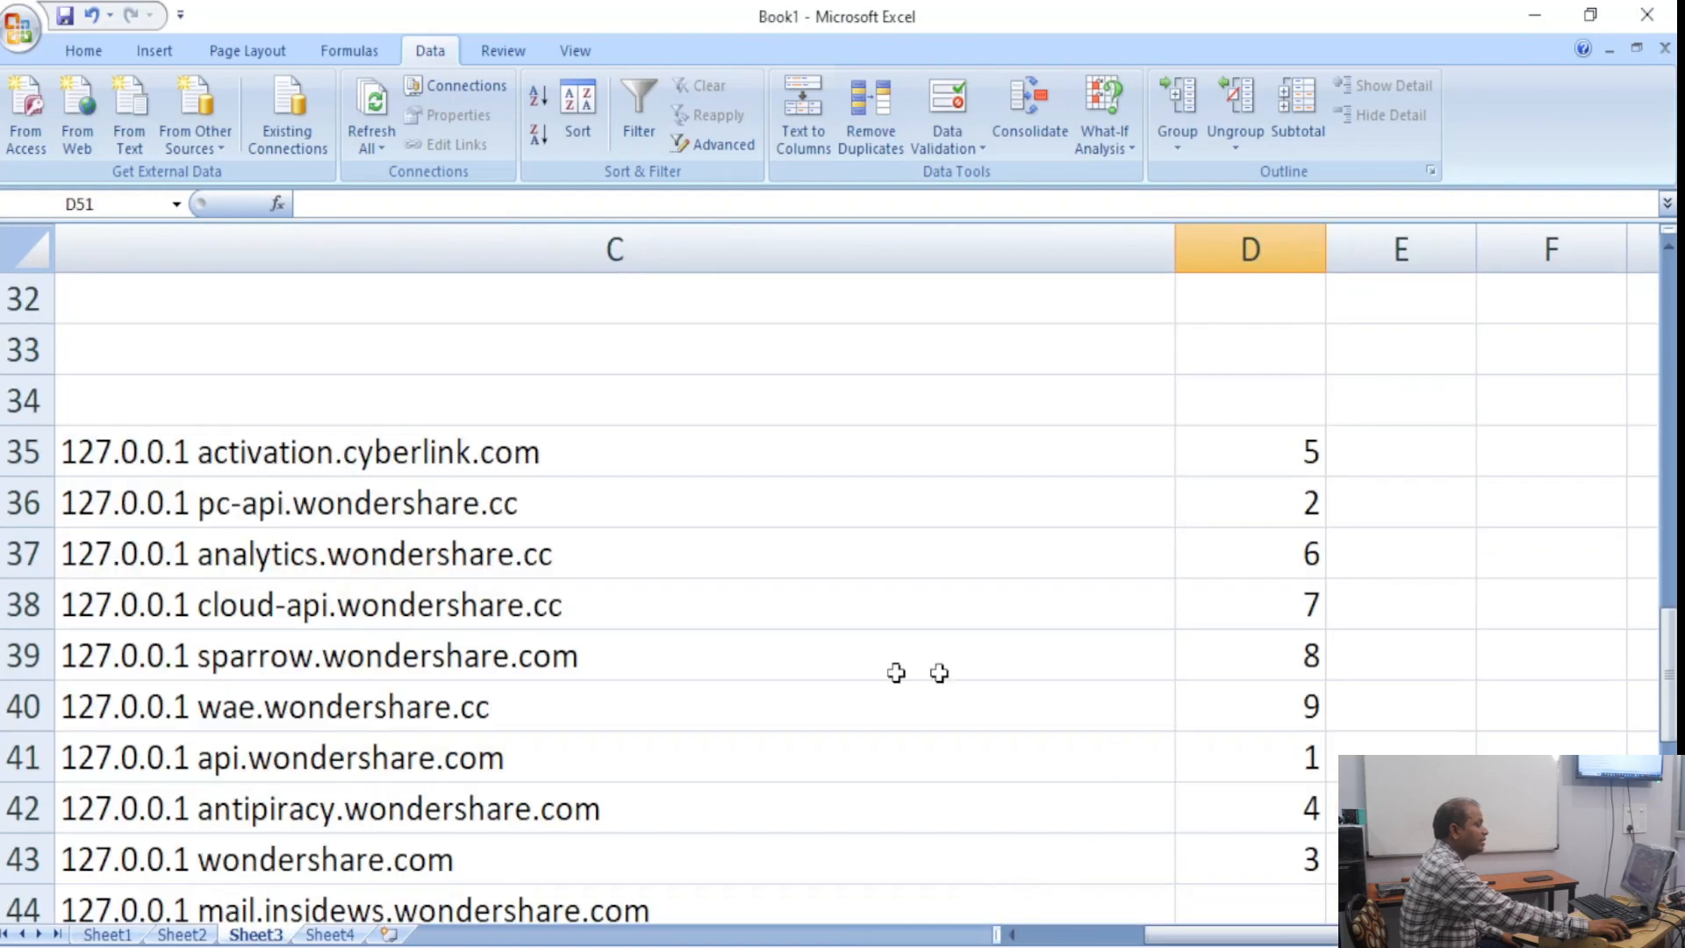
left_click(356, 933)
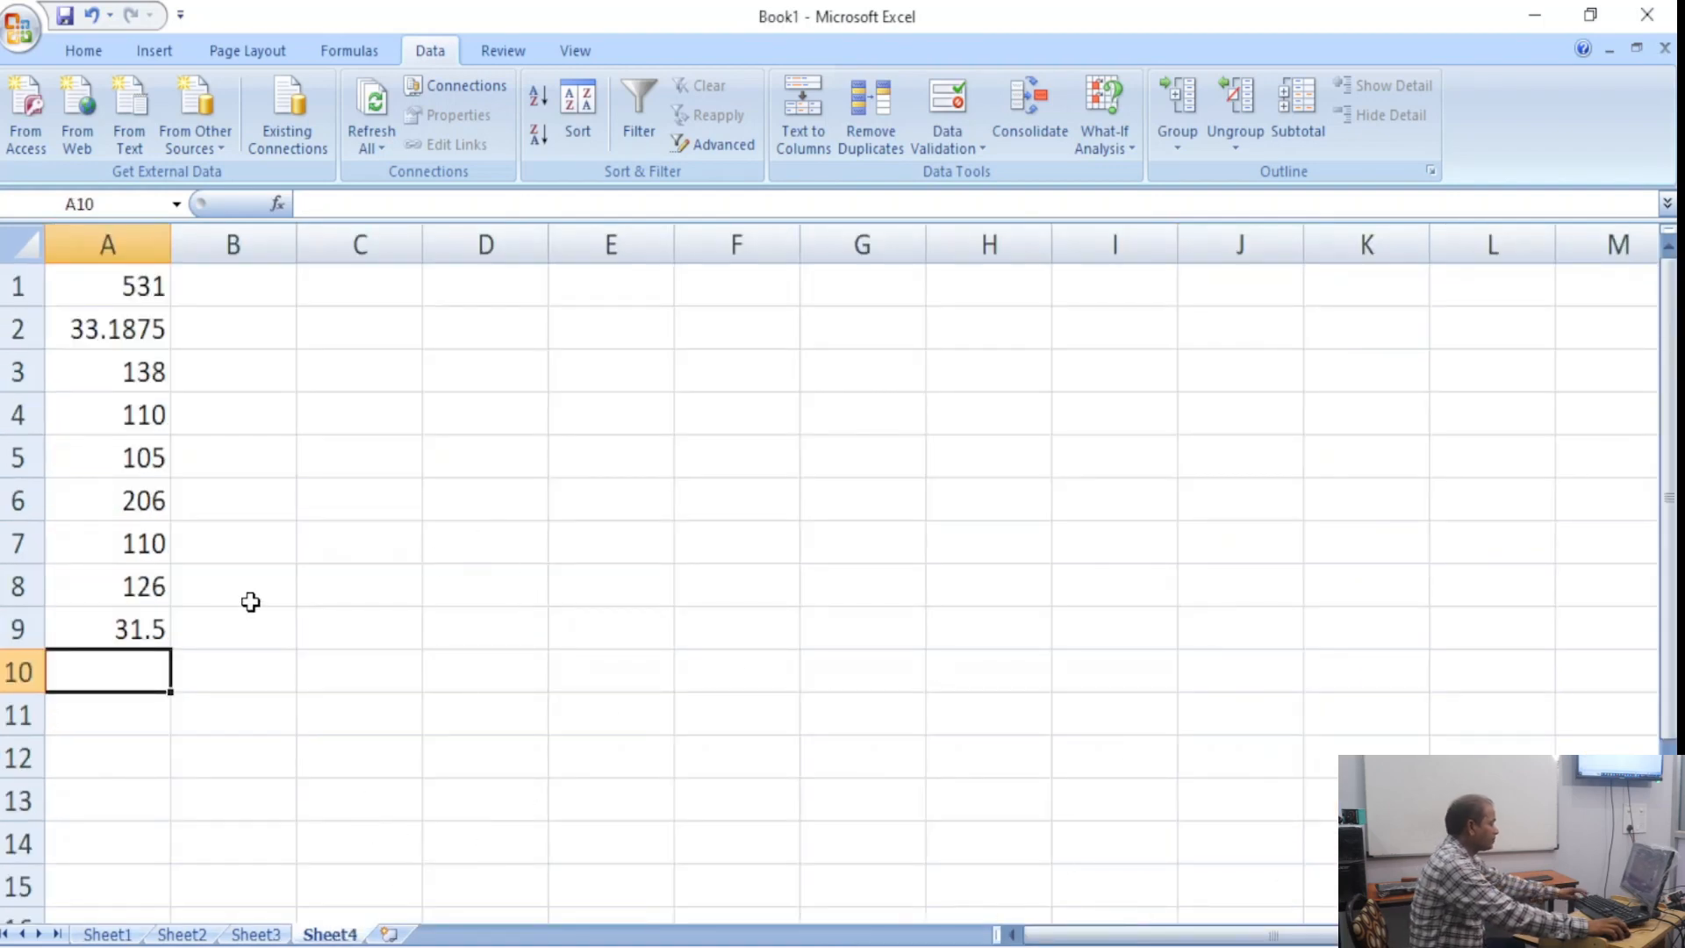
key("ctrl+a")
key("Delete")
key("Up")
key("Up")
key("Up")
key("Up")
key("Up")
key("Up")
key("Up")
key("Up")
key("Up")
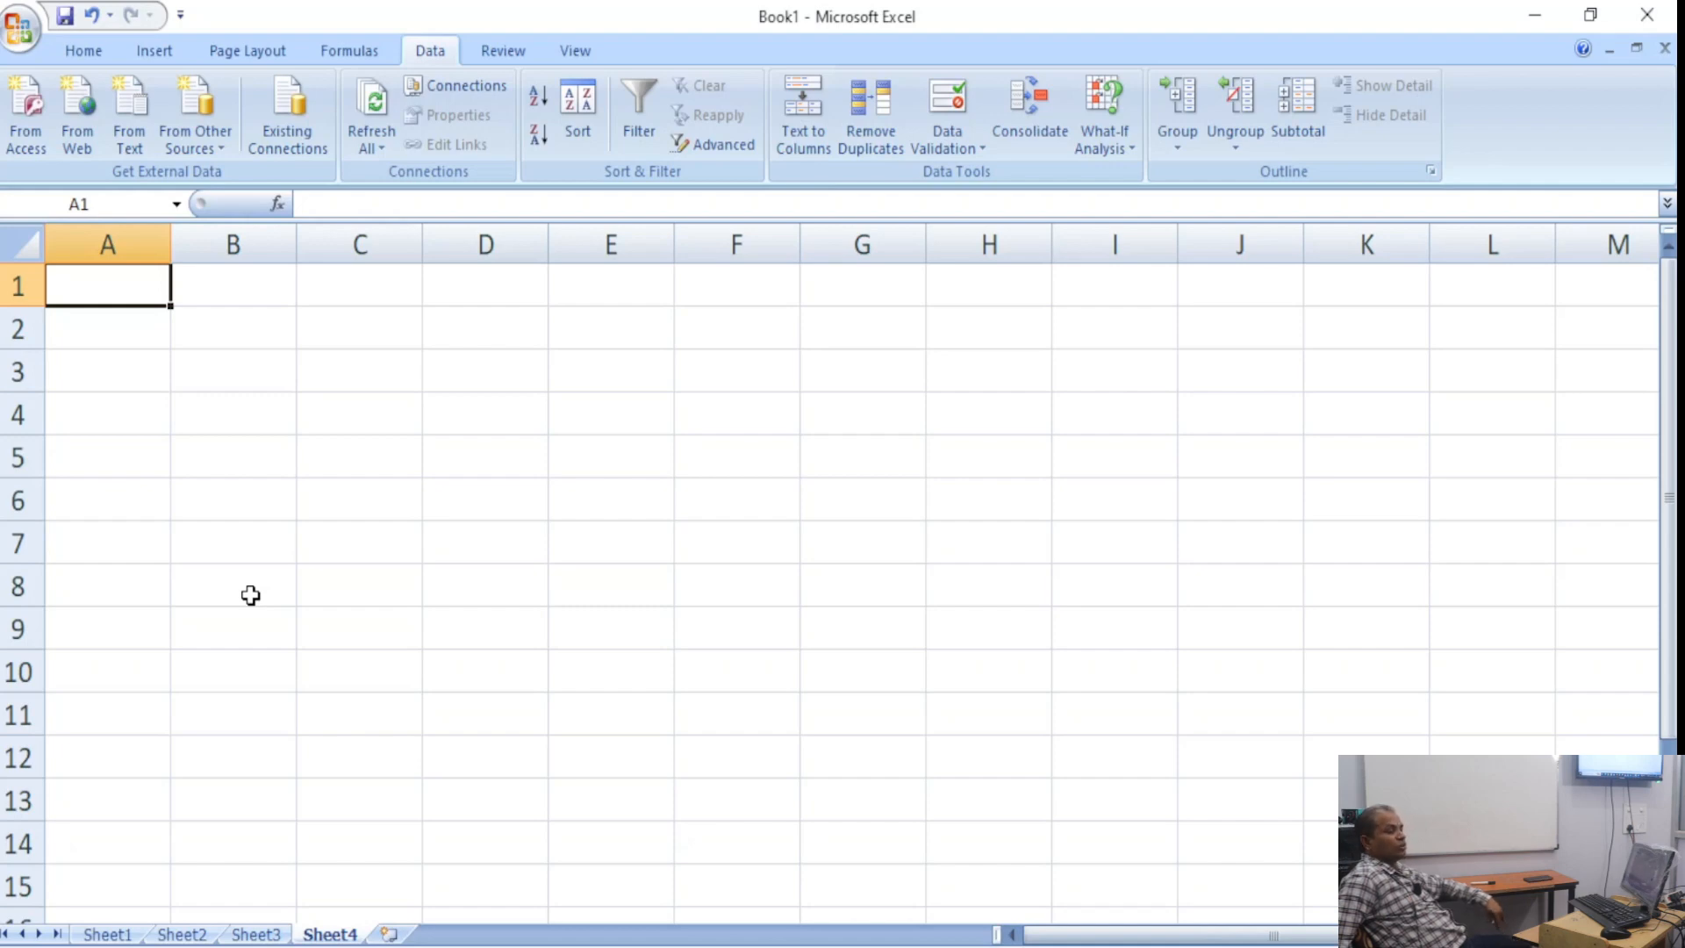
Enter "day1" in cell B6 of Sheet4 as the first row label of the sample table.
key("Down")
key("Down")
key("Down")
key("Down")
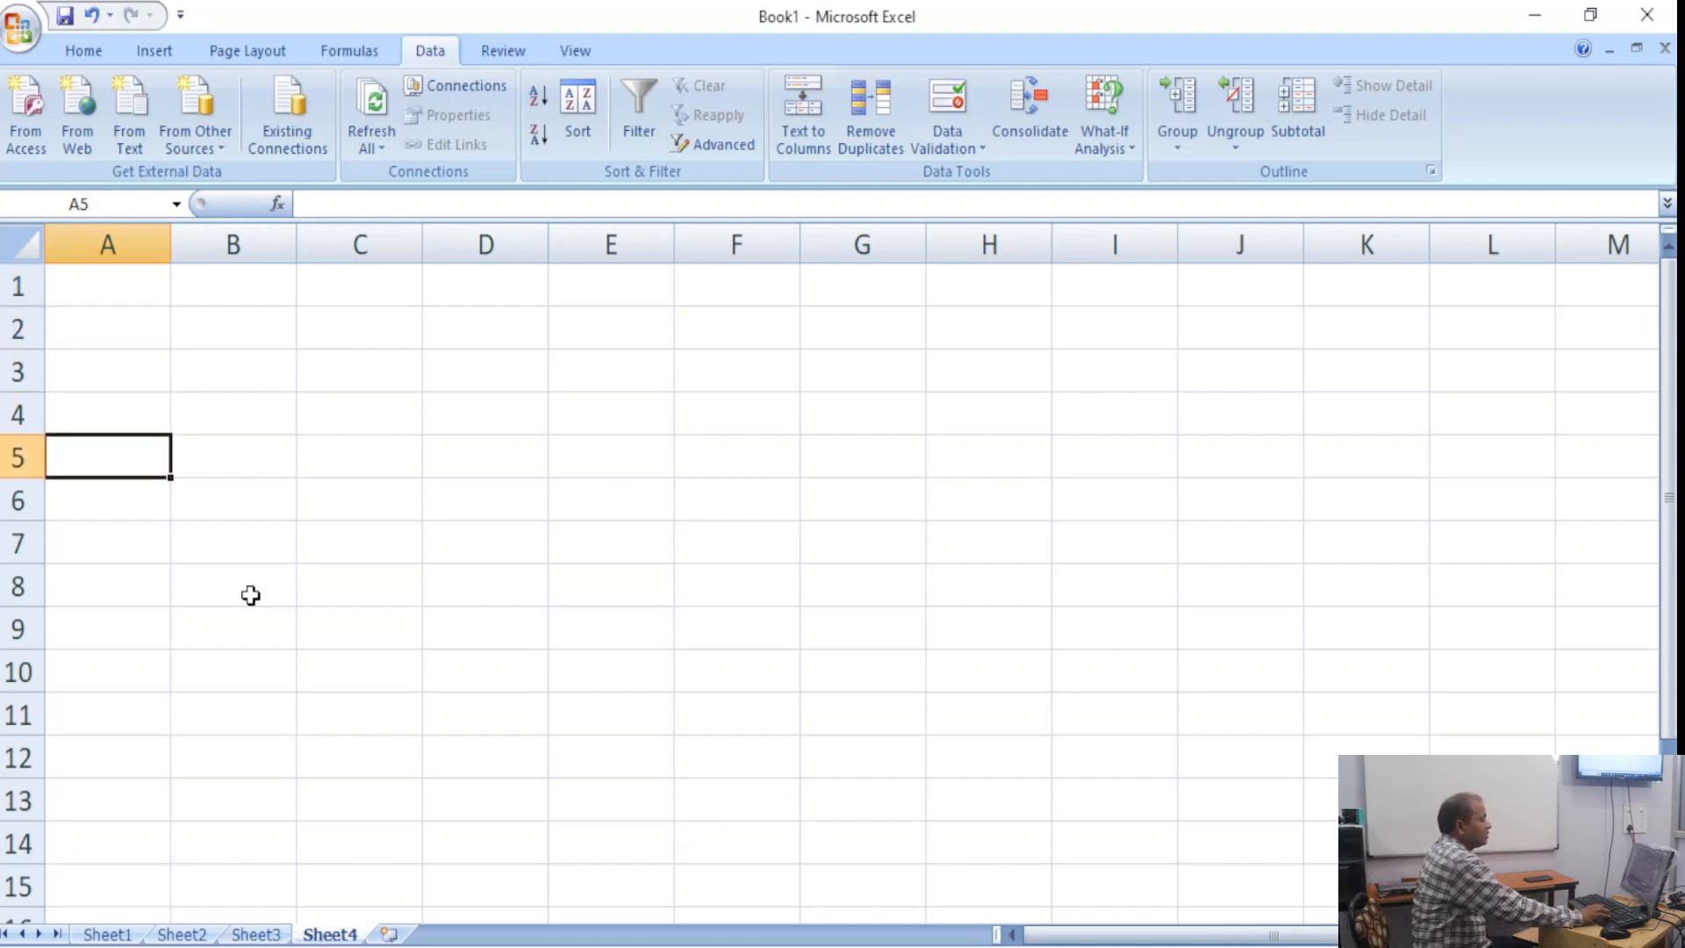
key("Right")
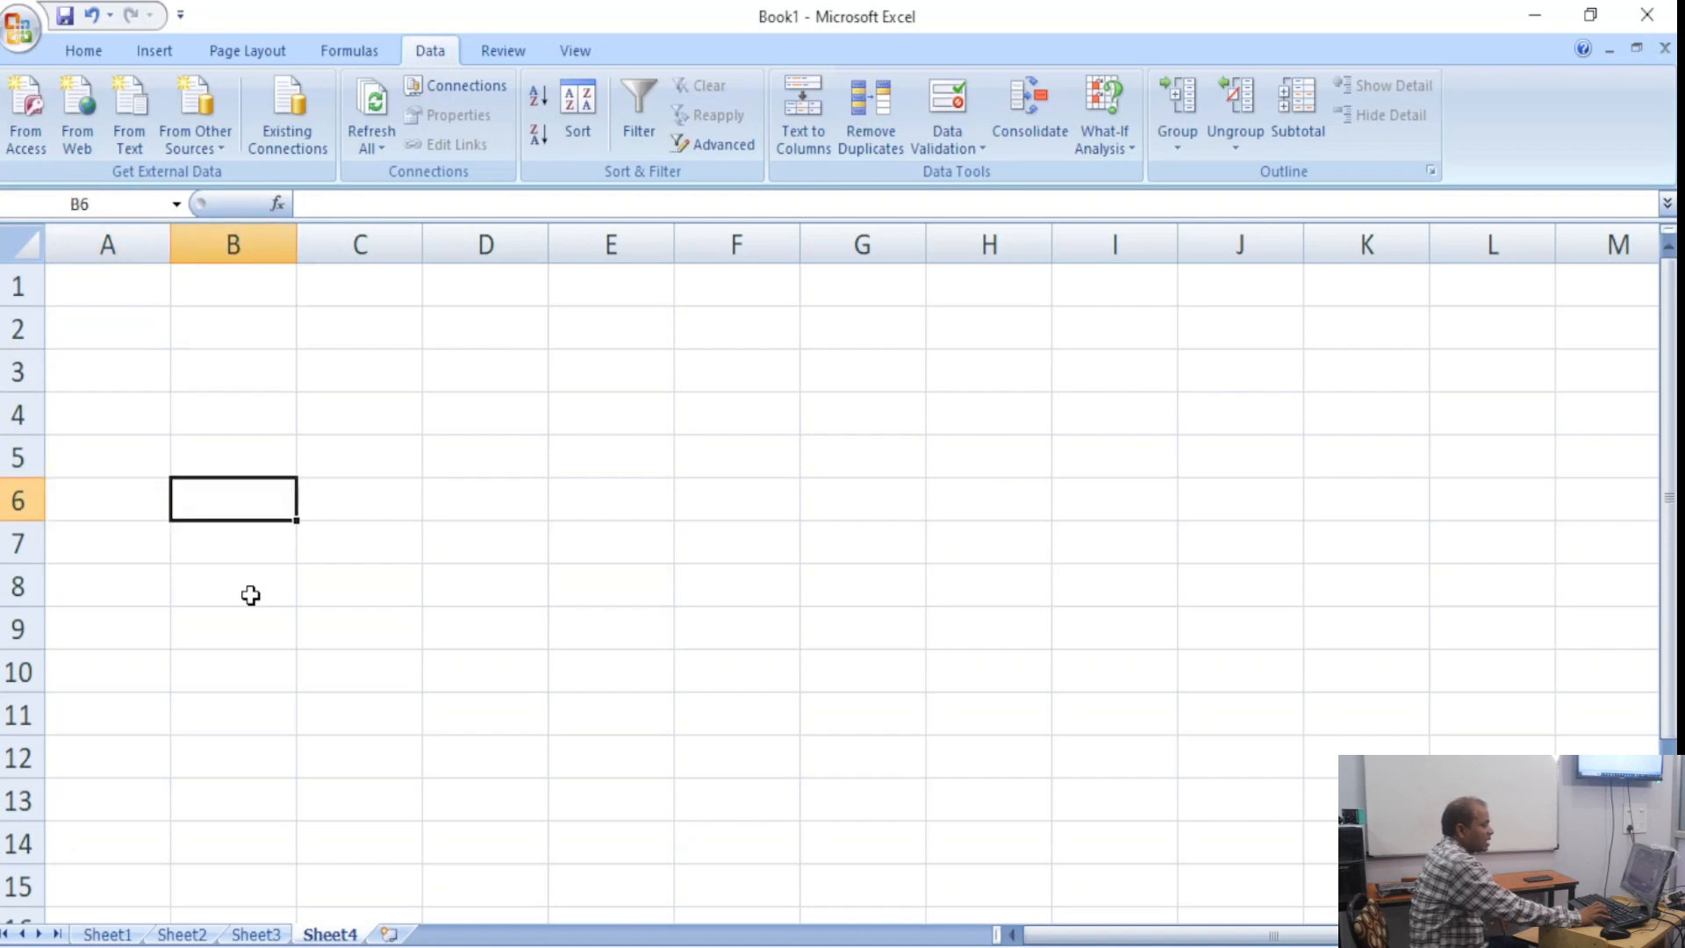
key("Right")
key("Left")
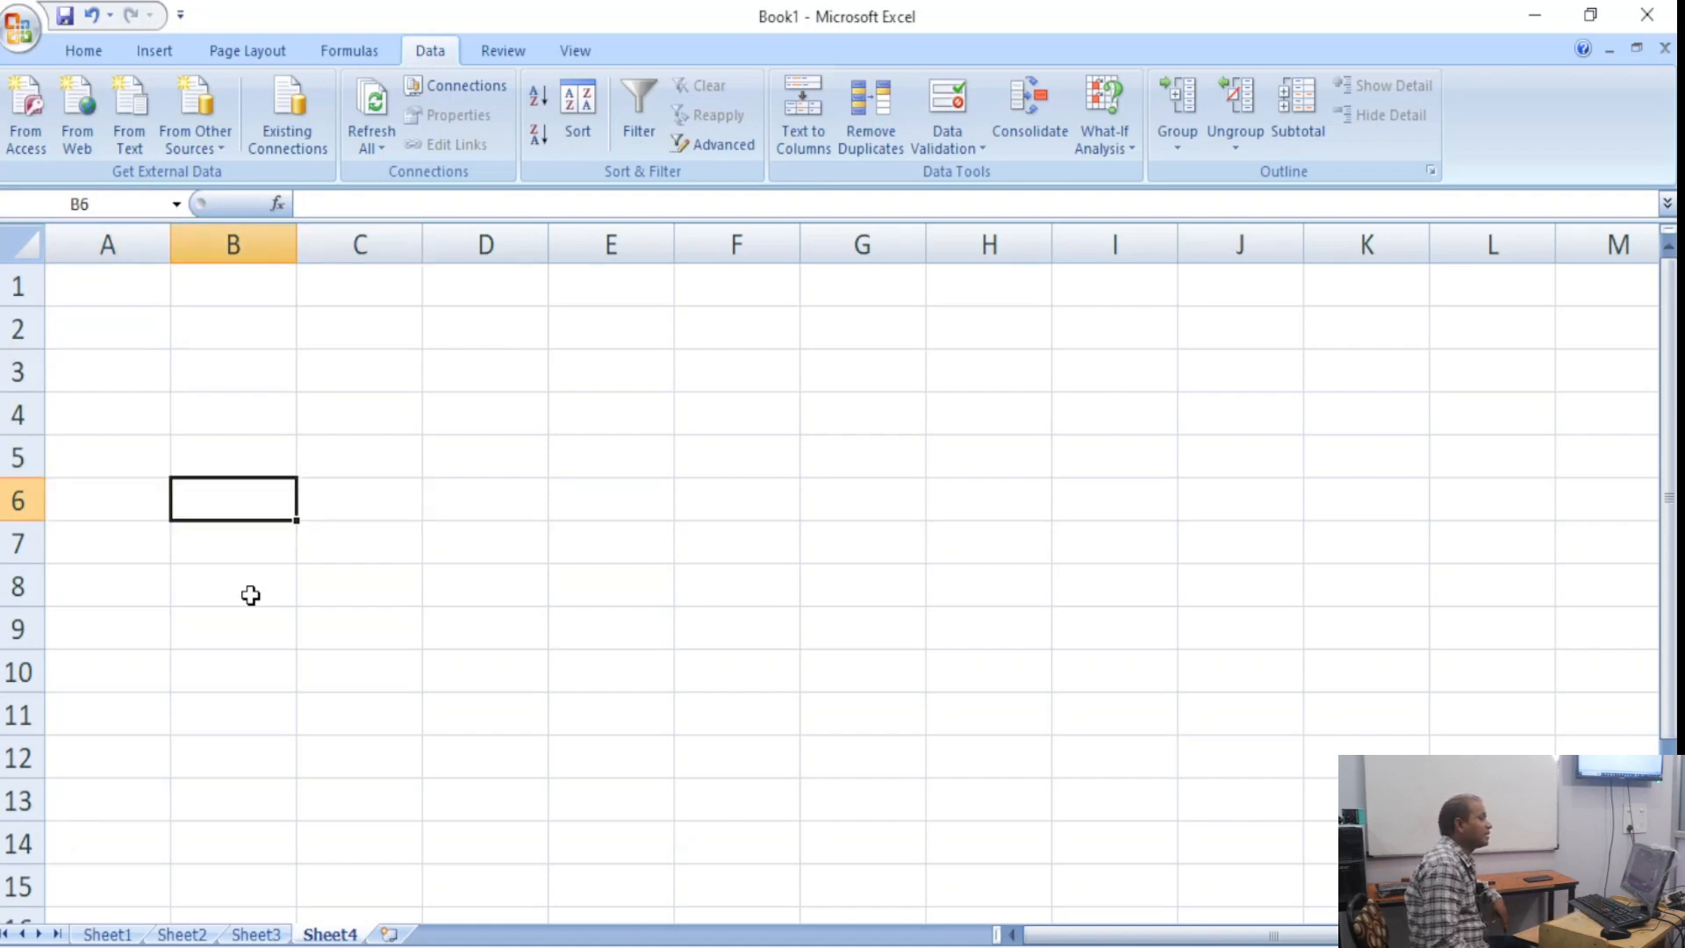
type("d")
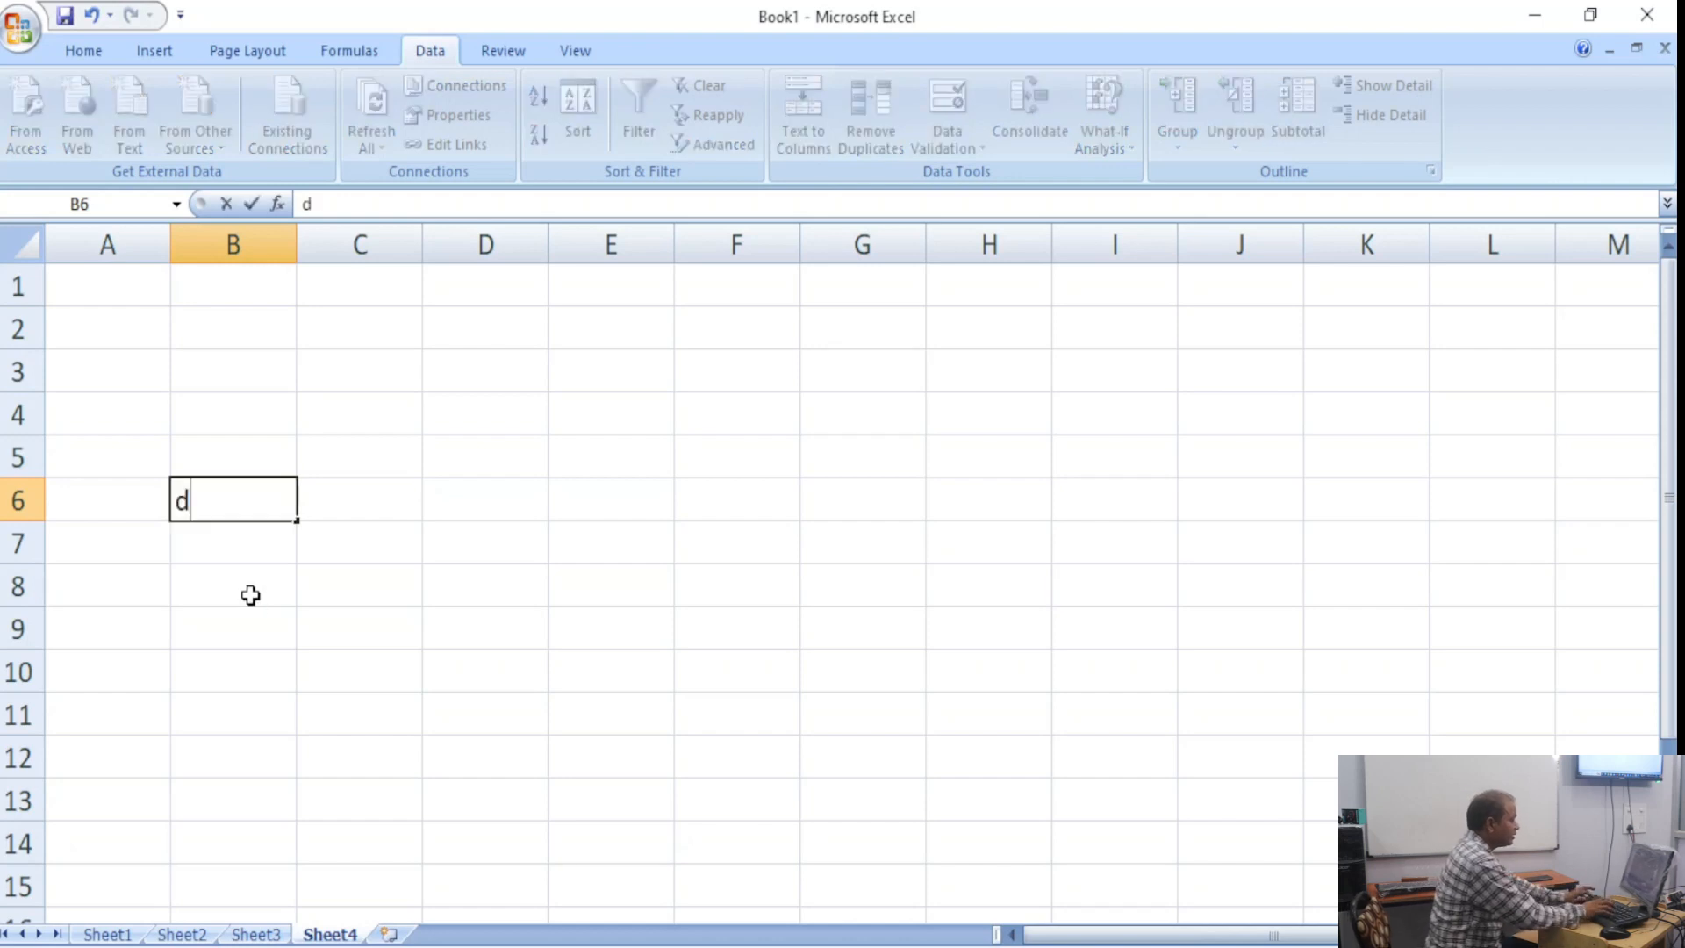
type("ay1")
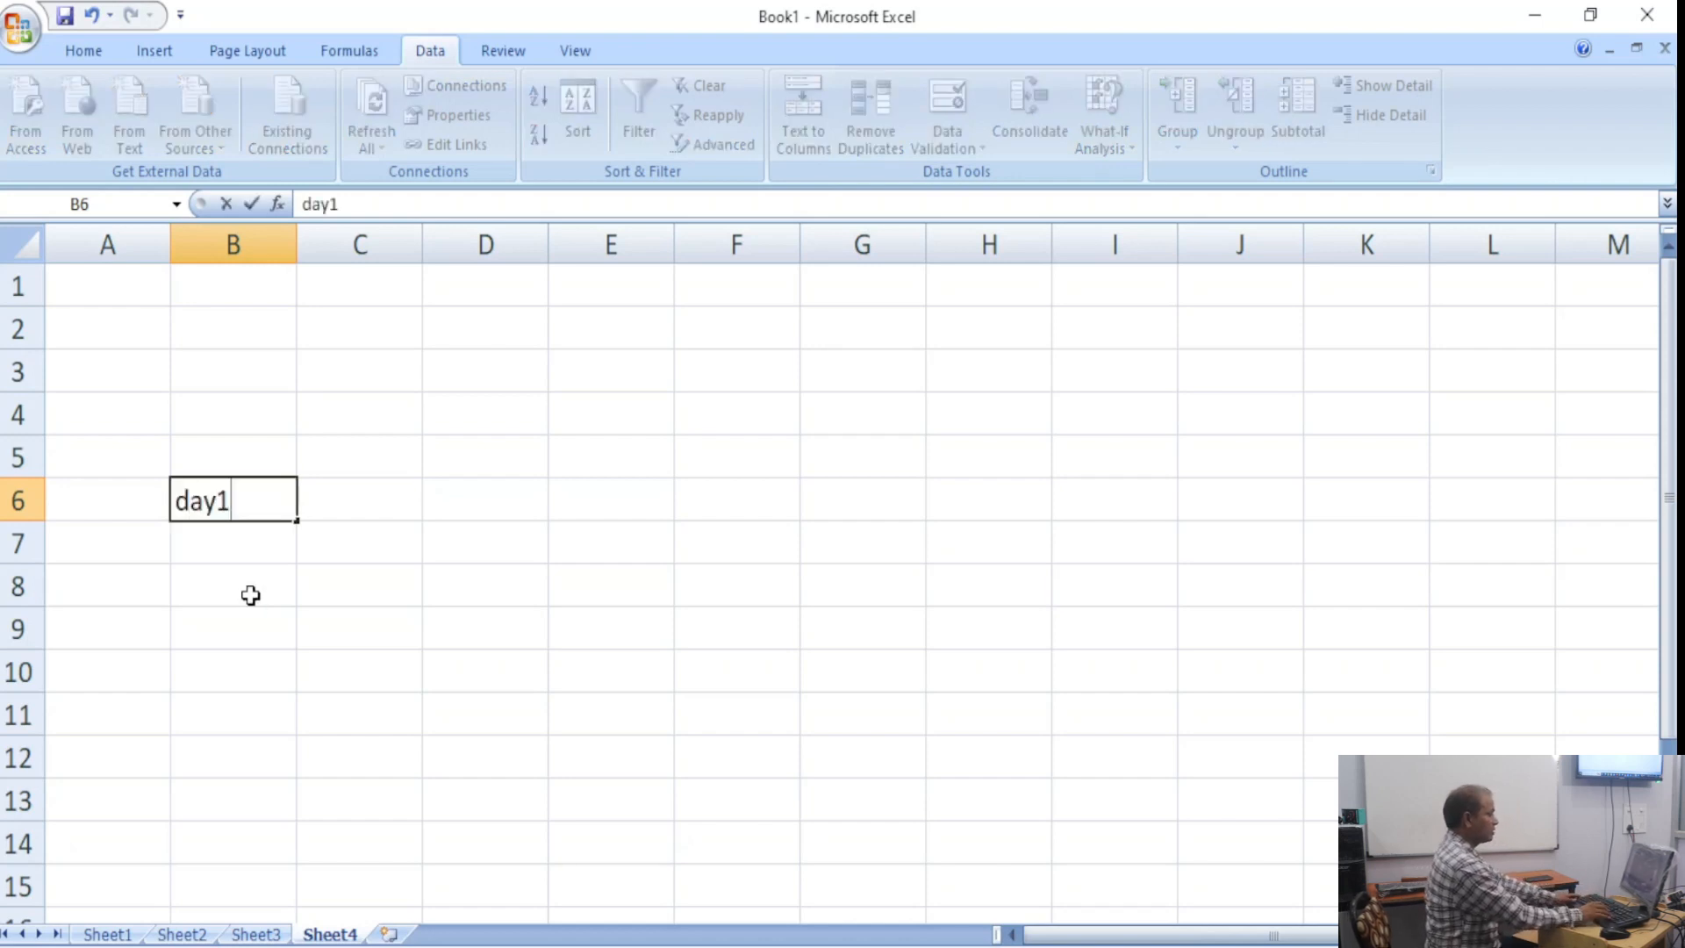
key("Return")
Add the row labels "day2", "day3" and "day4" below day1 in cells B7 to B9.
type("da")
type("y2")
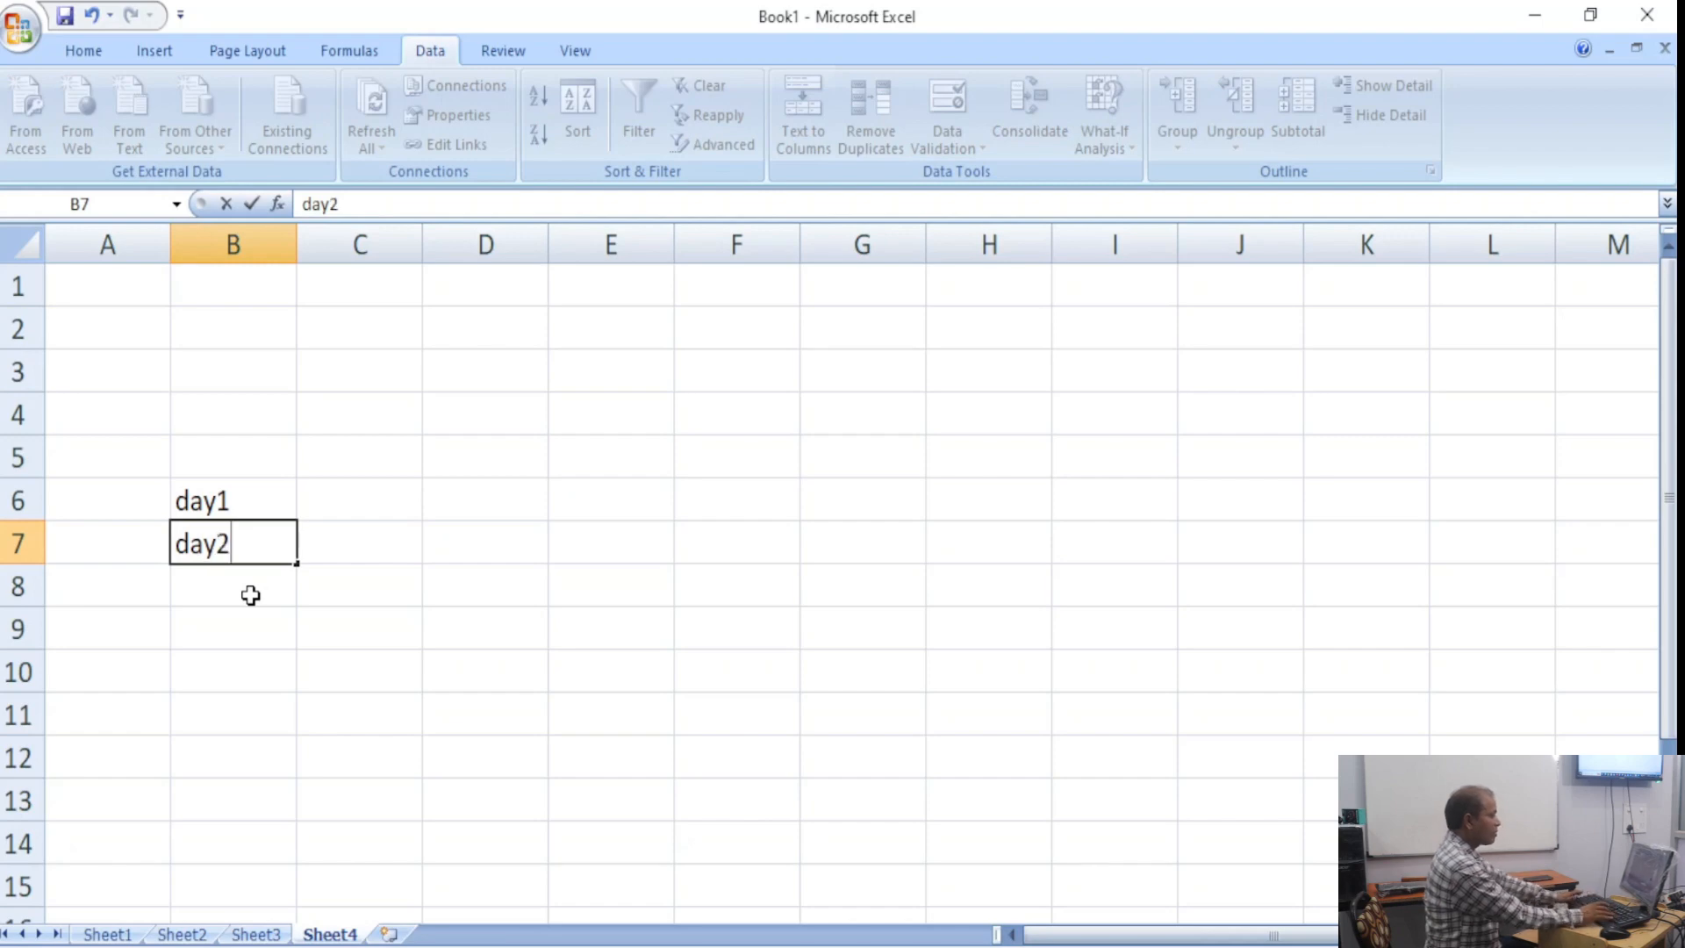
key("Return")
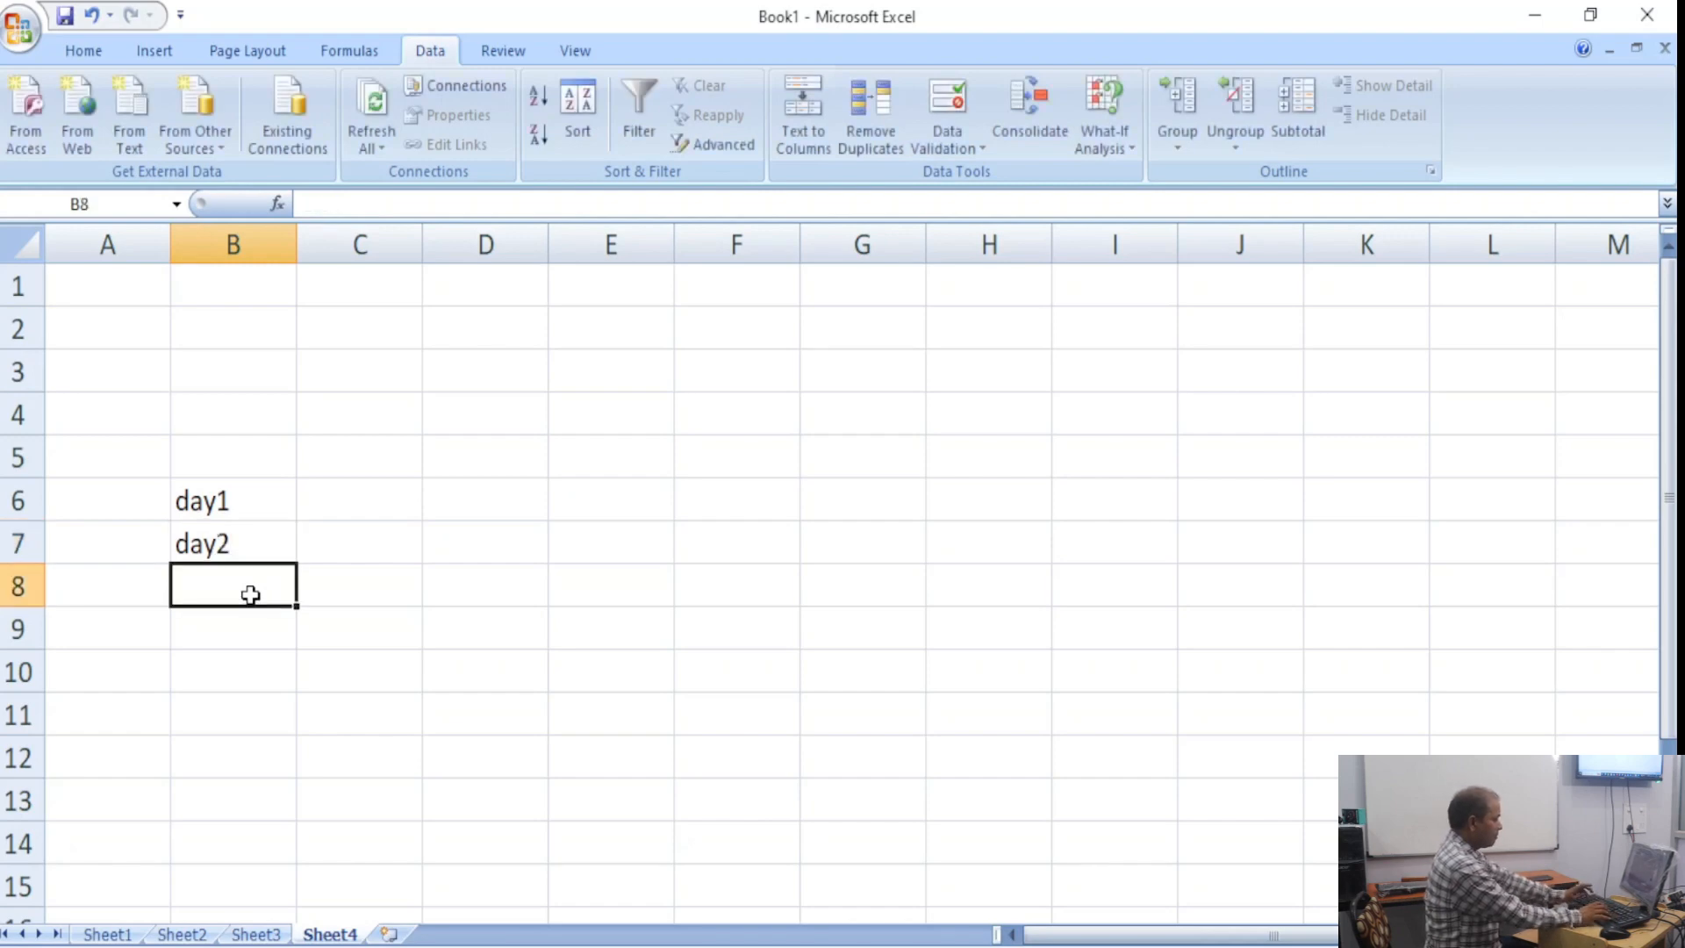
type("day3")
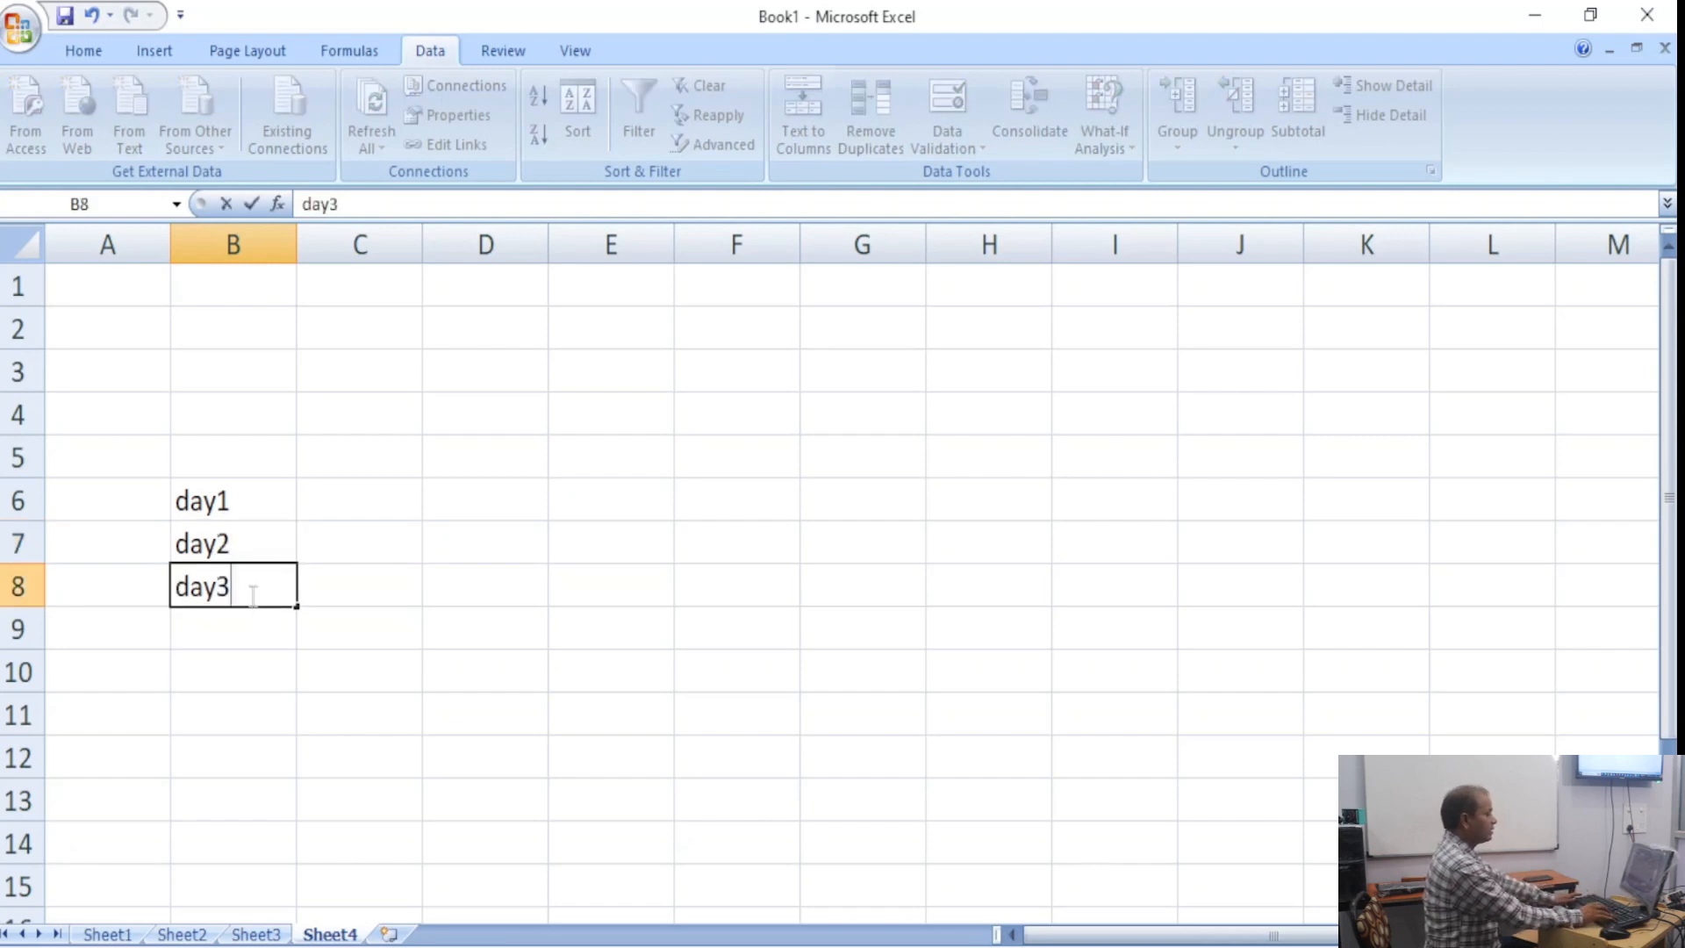
key("Return")
type("day")
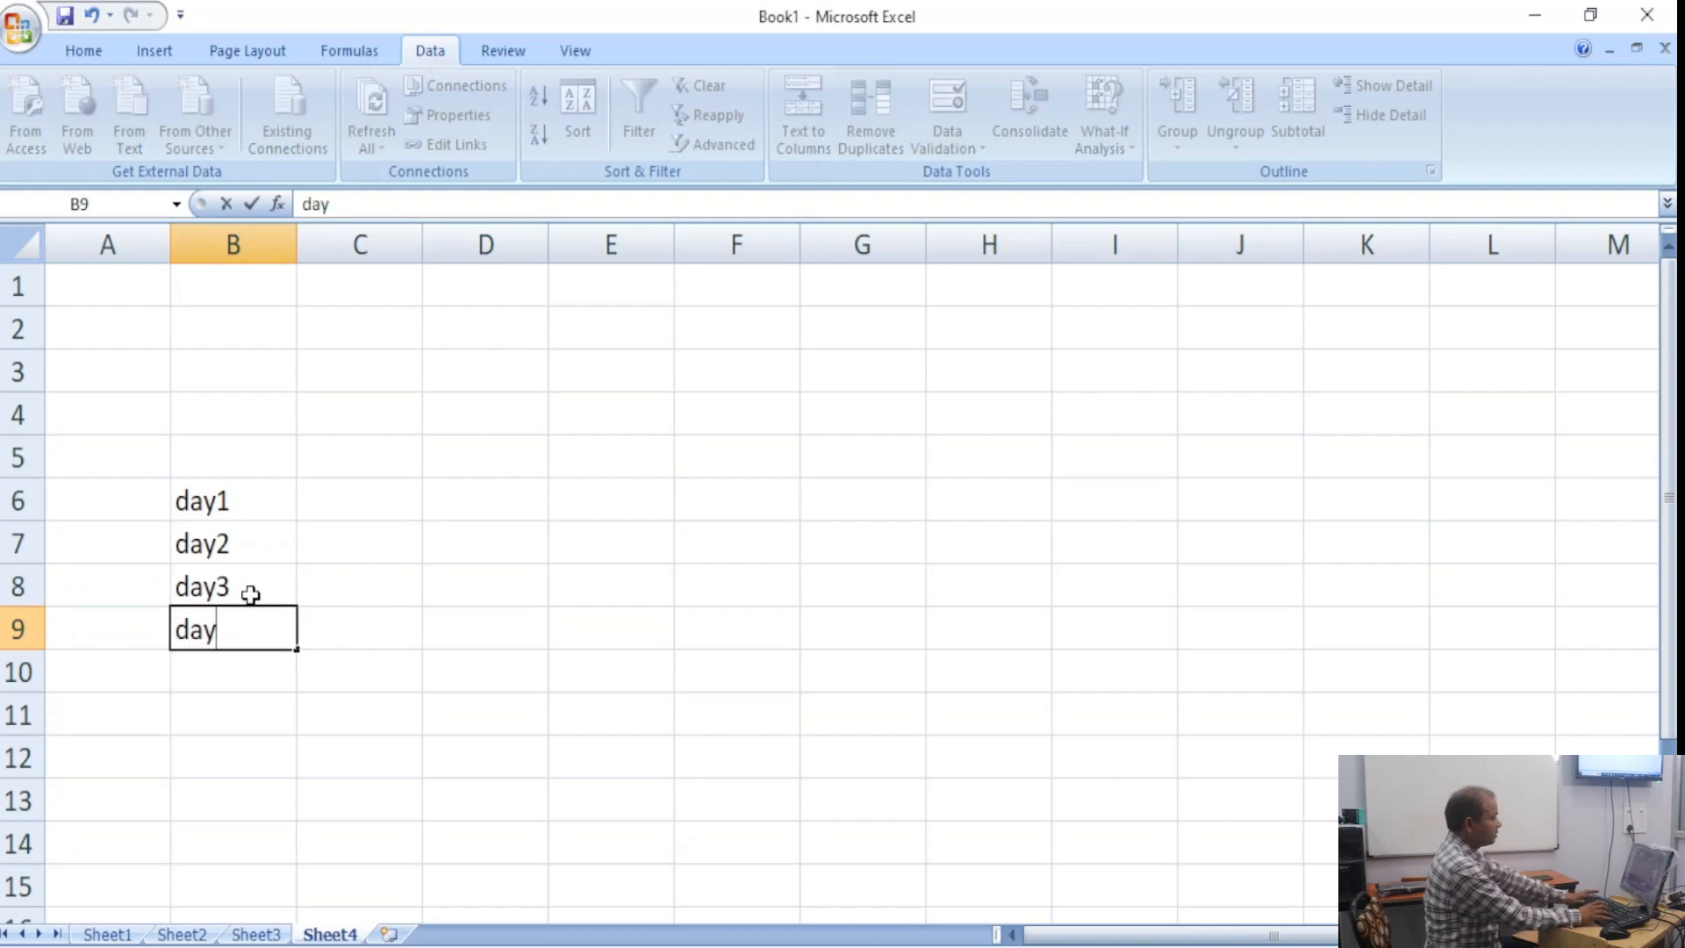
type("4")
key("Return")
Enter "exp1" in C5 as the first column heading, one row above the day labels.
key("Up")
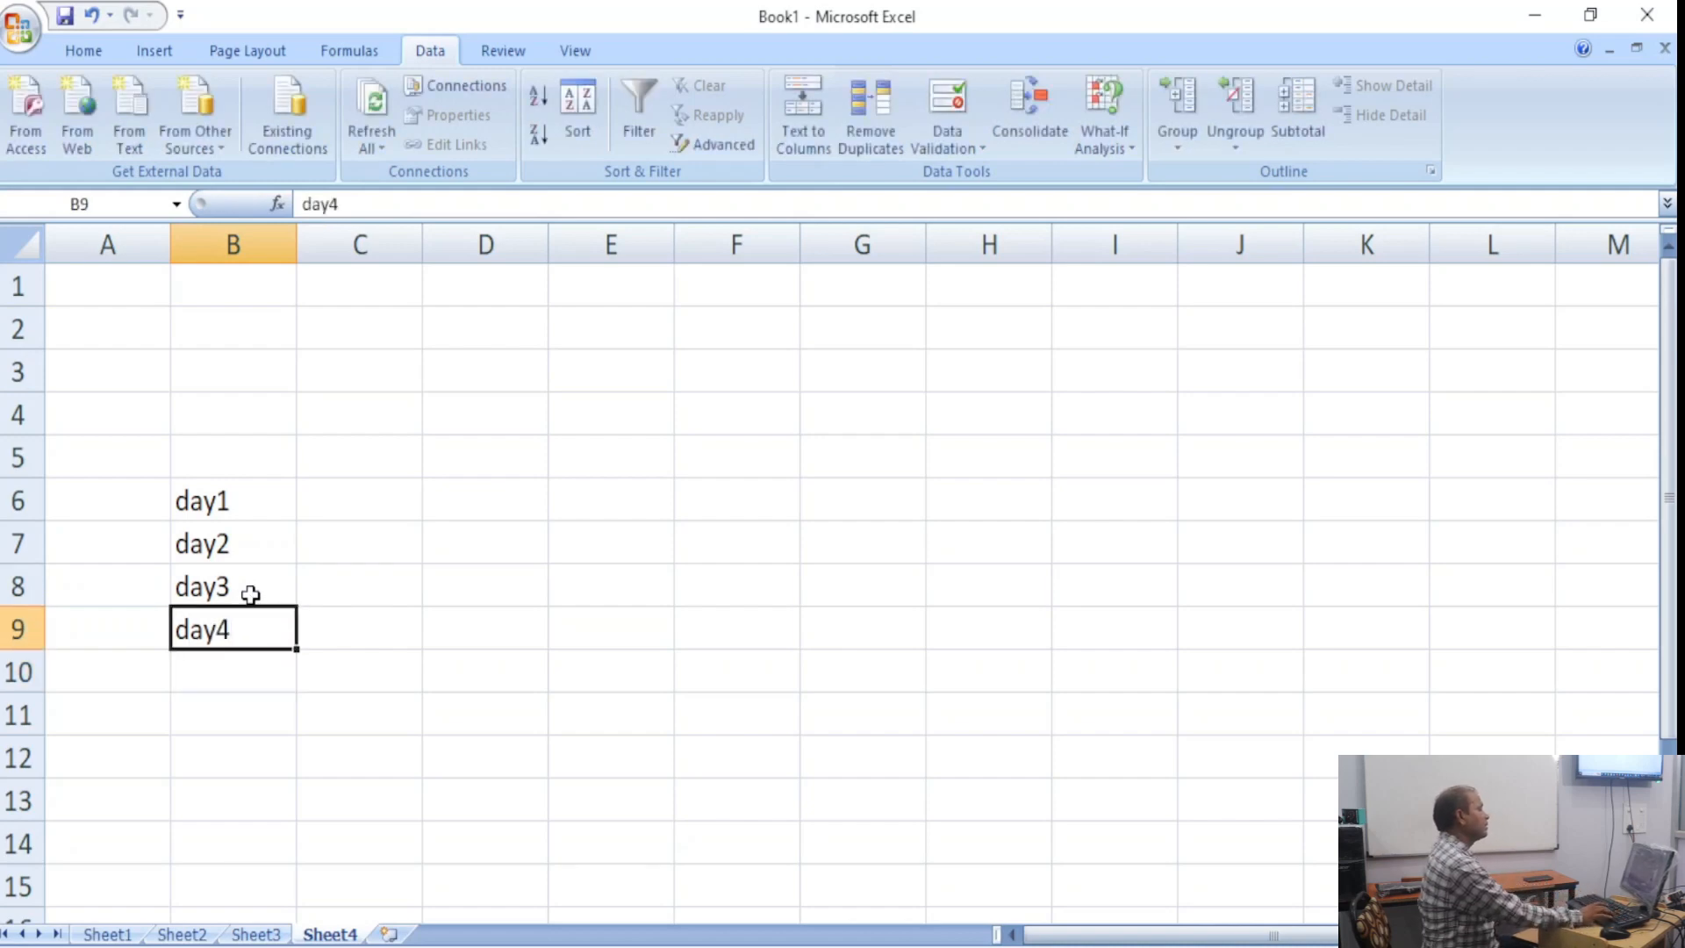
key("Up")
key("Up")
key("Up")
key("Up")
key("Right")
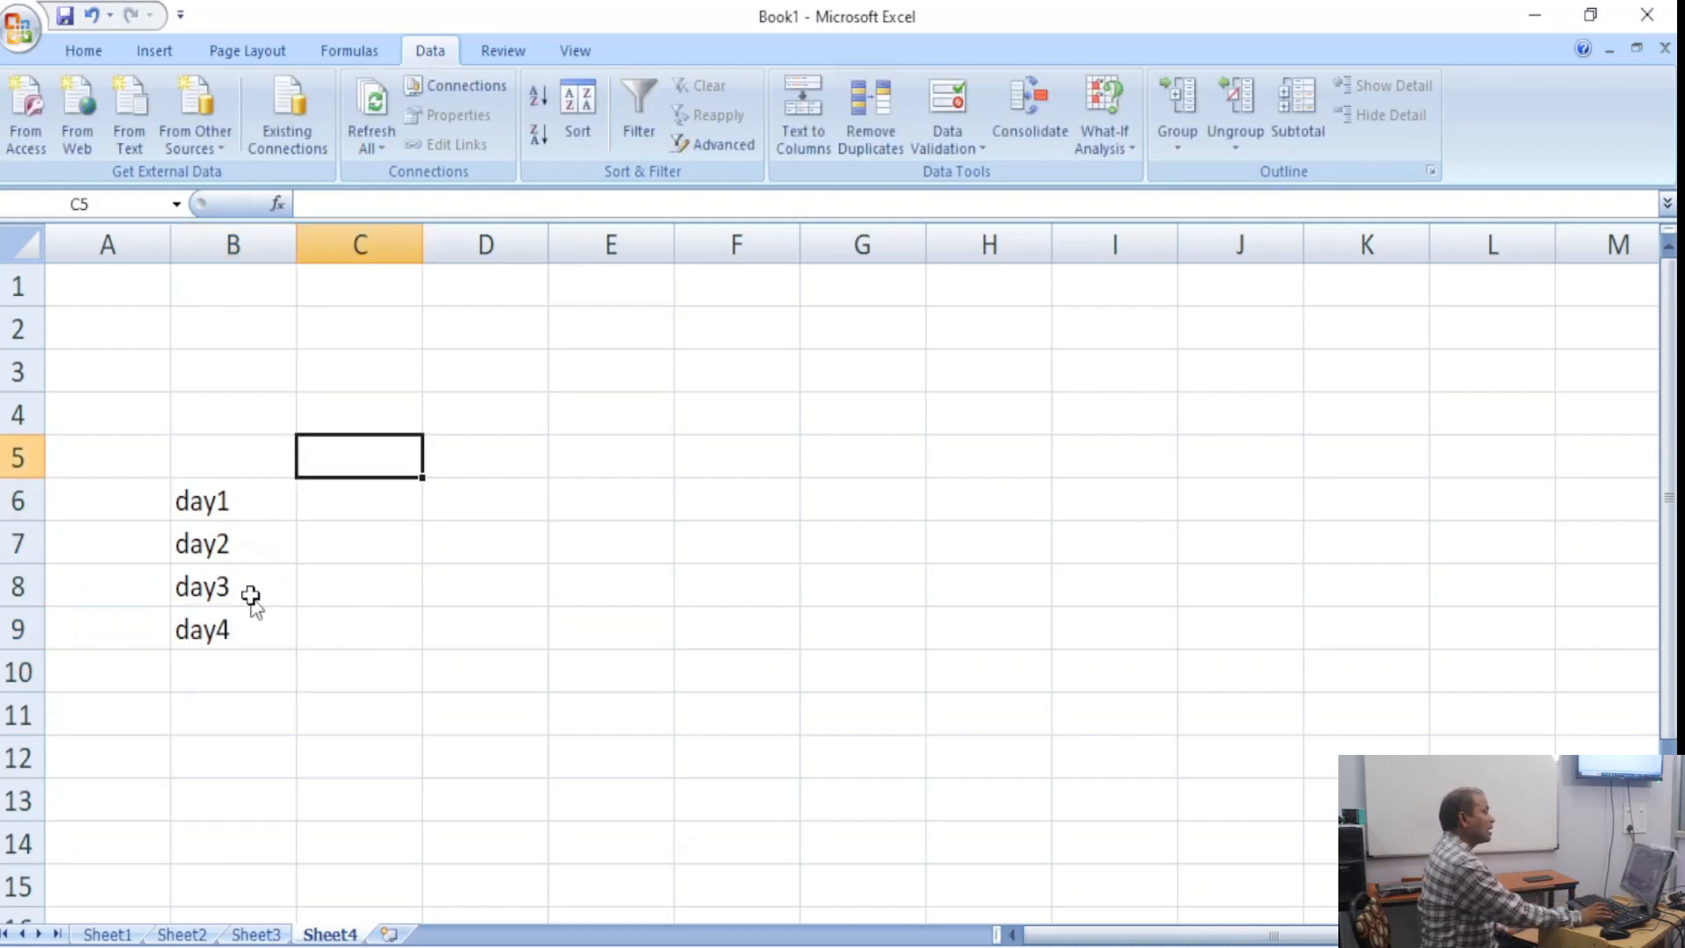
type("exp1")
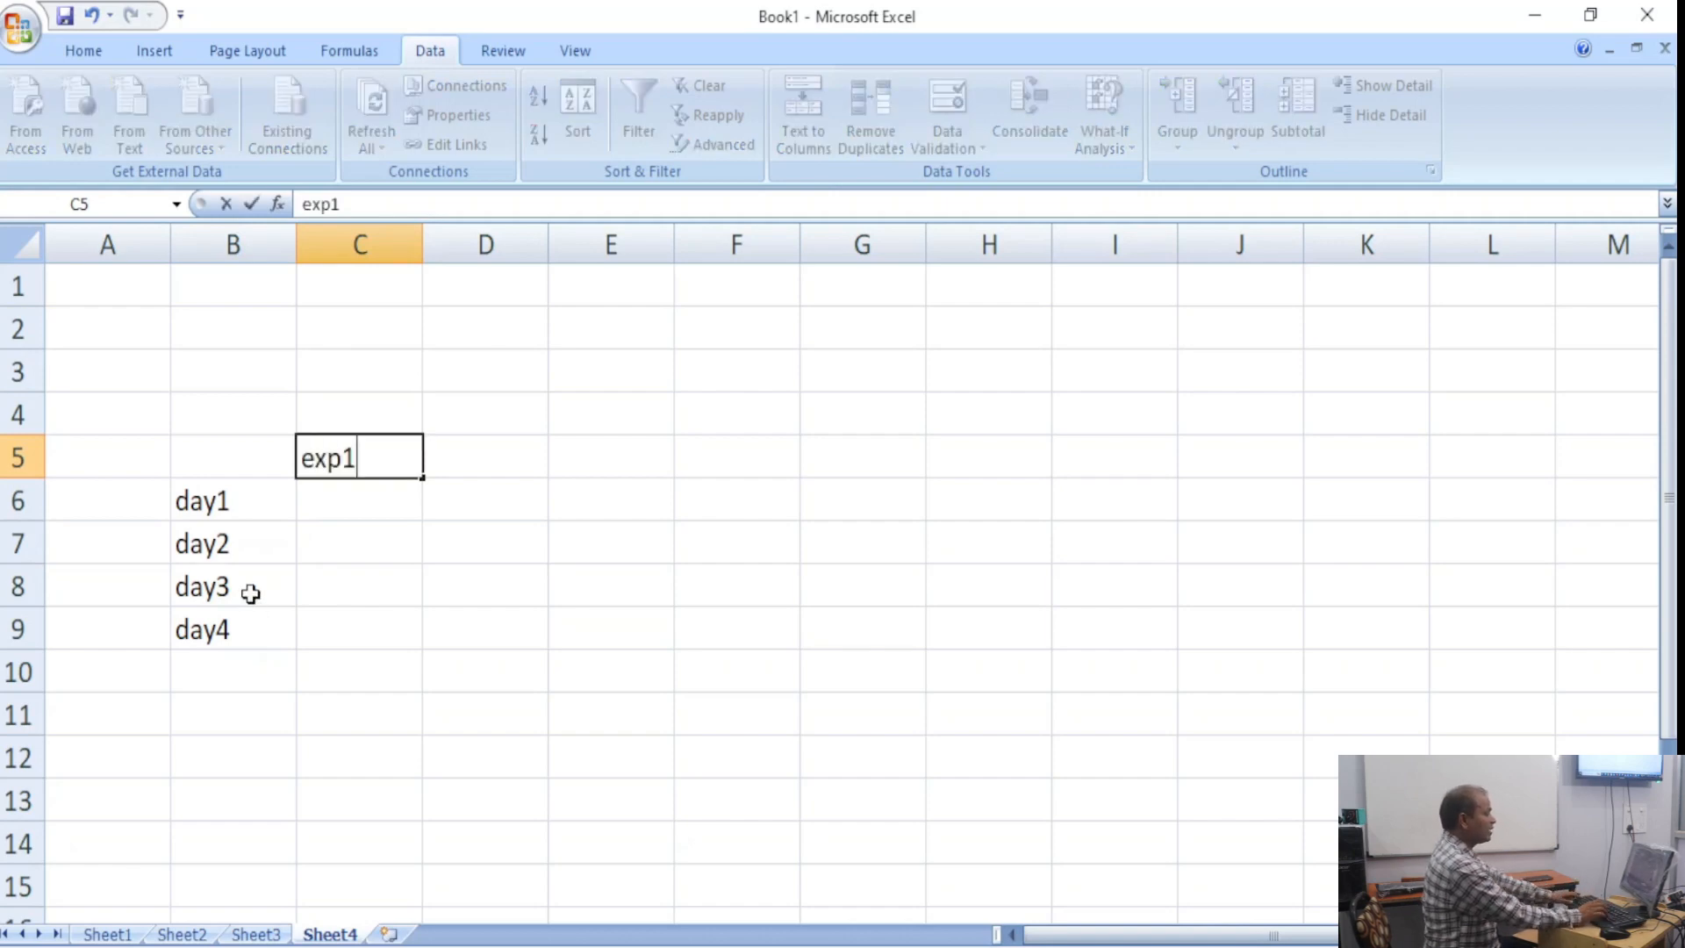
key("Tab")
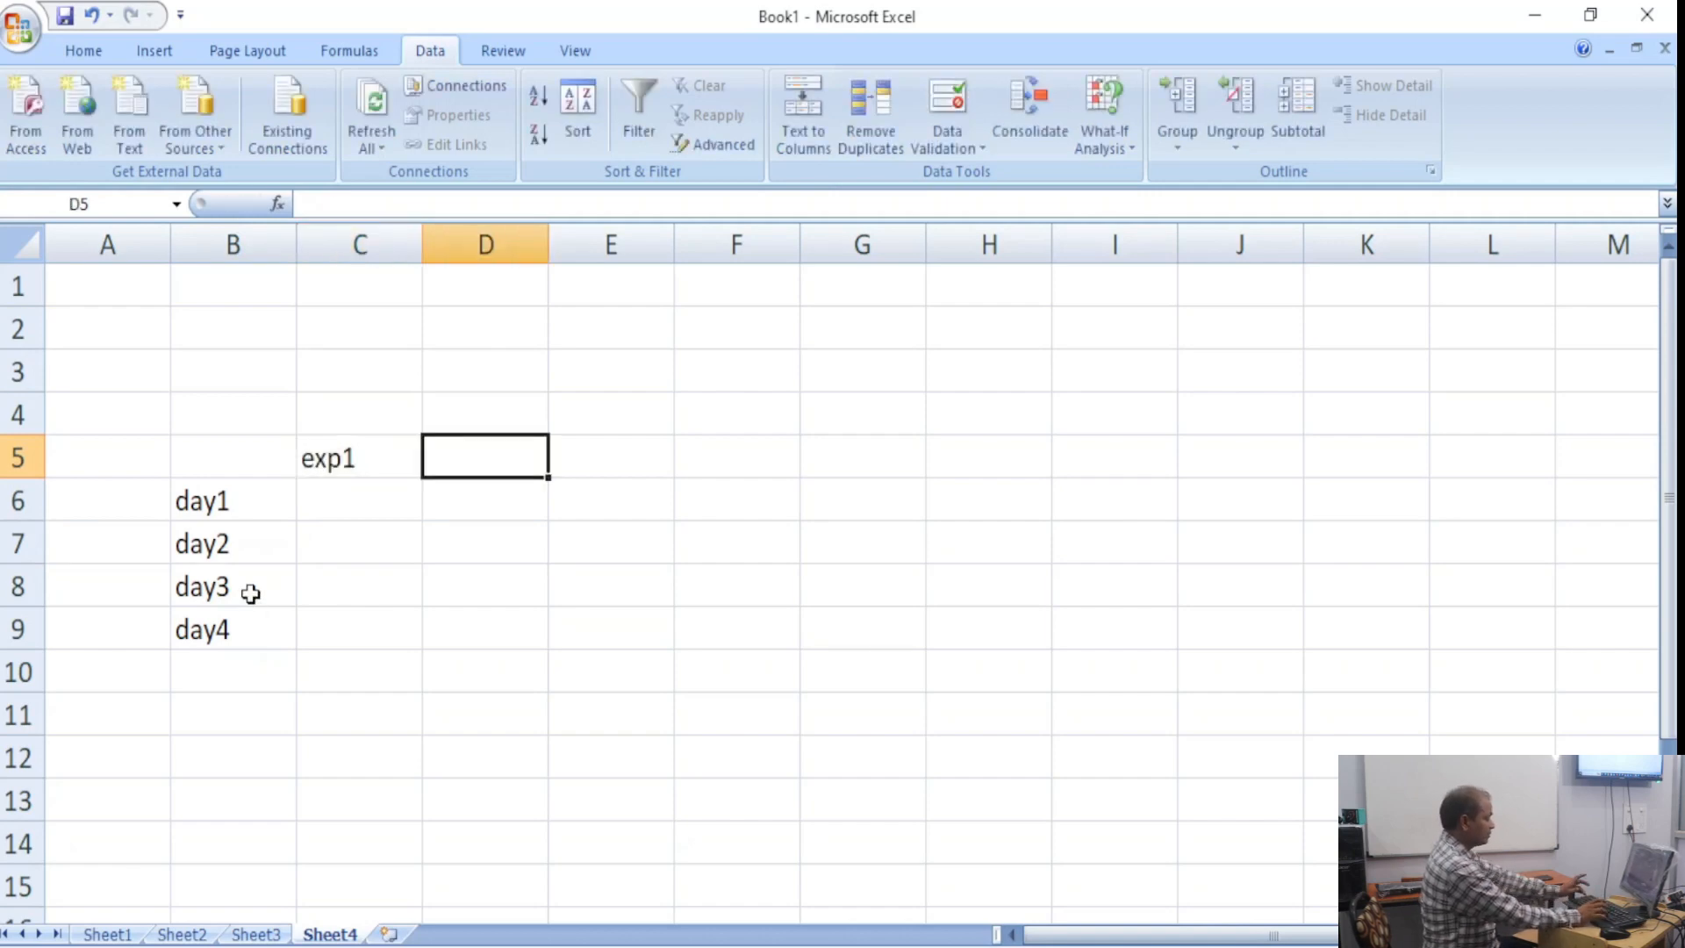
Enter "exp2" as the second column heading in D5, correcting the mistyped entry.
type("rxp2")
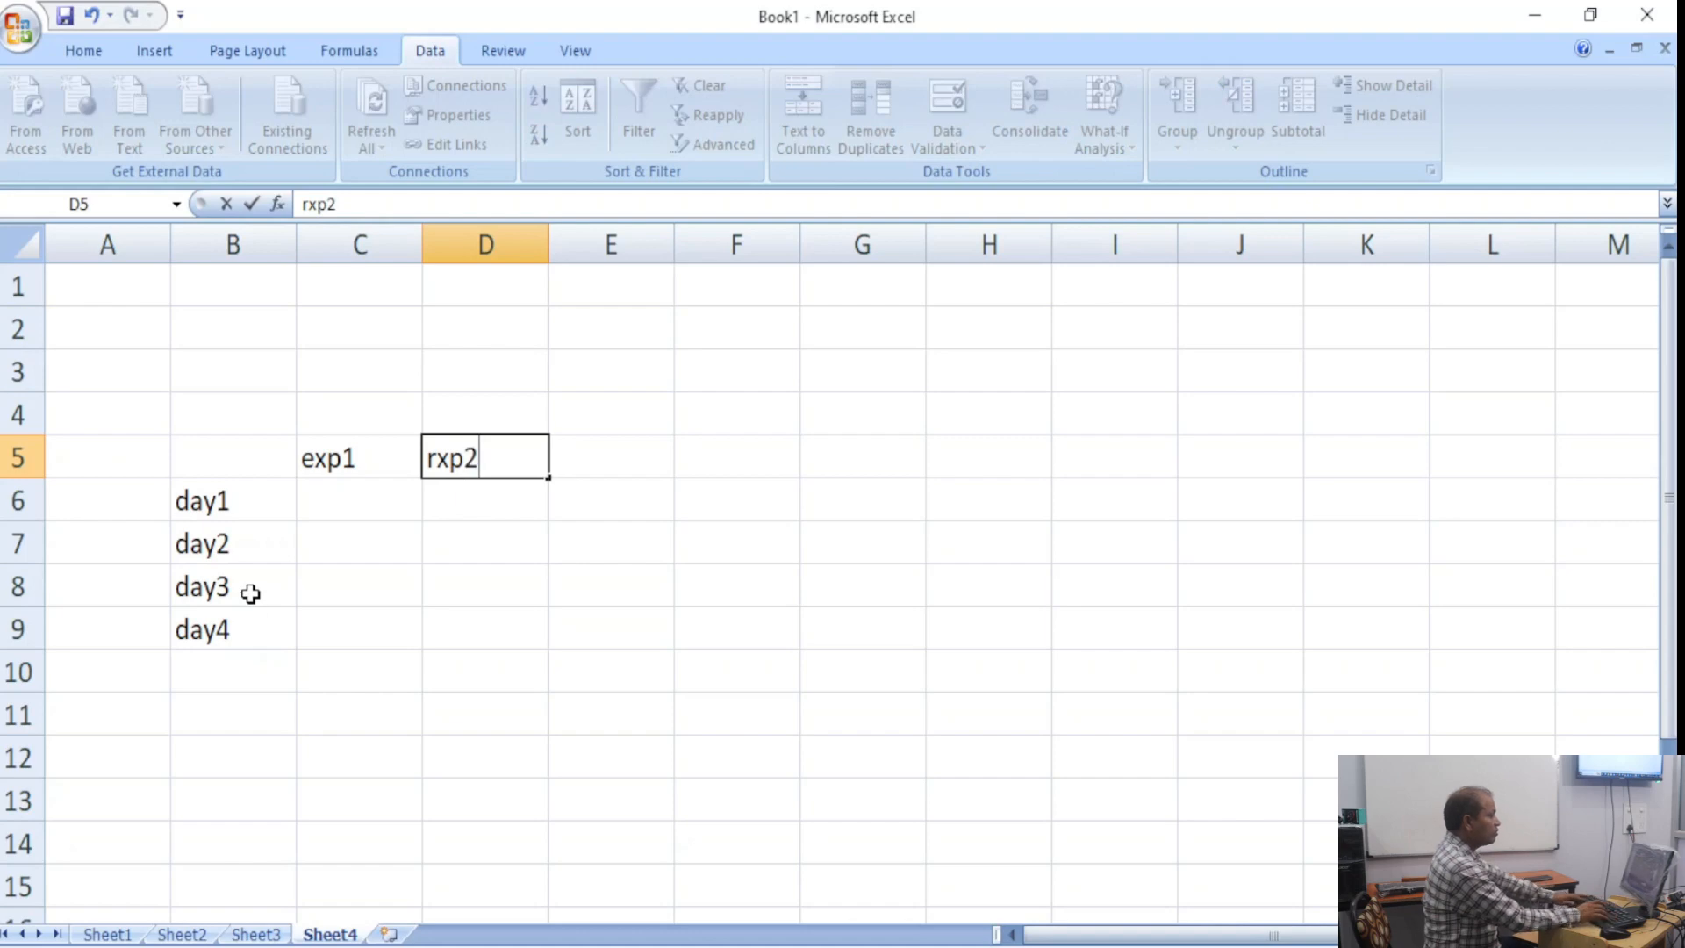
key("Tab")
key("Left")
key("Left")
key("Right")
type("exp2")
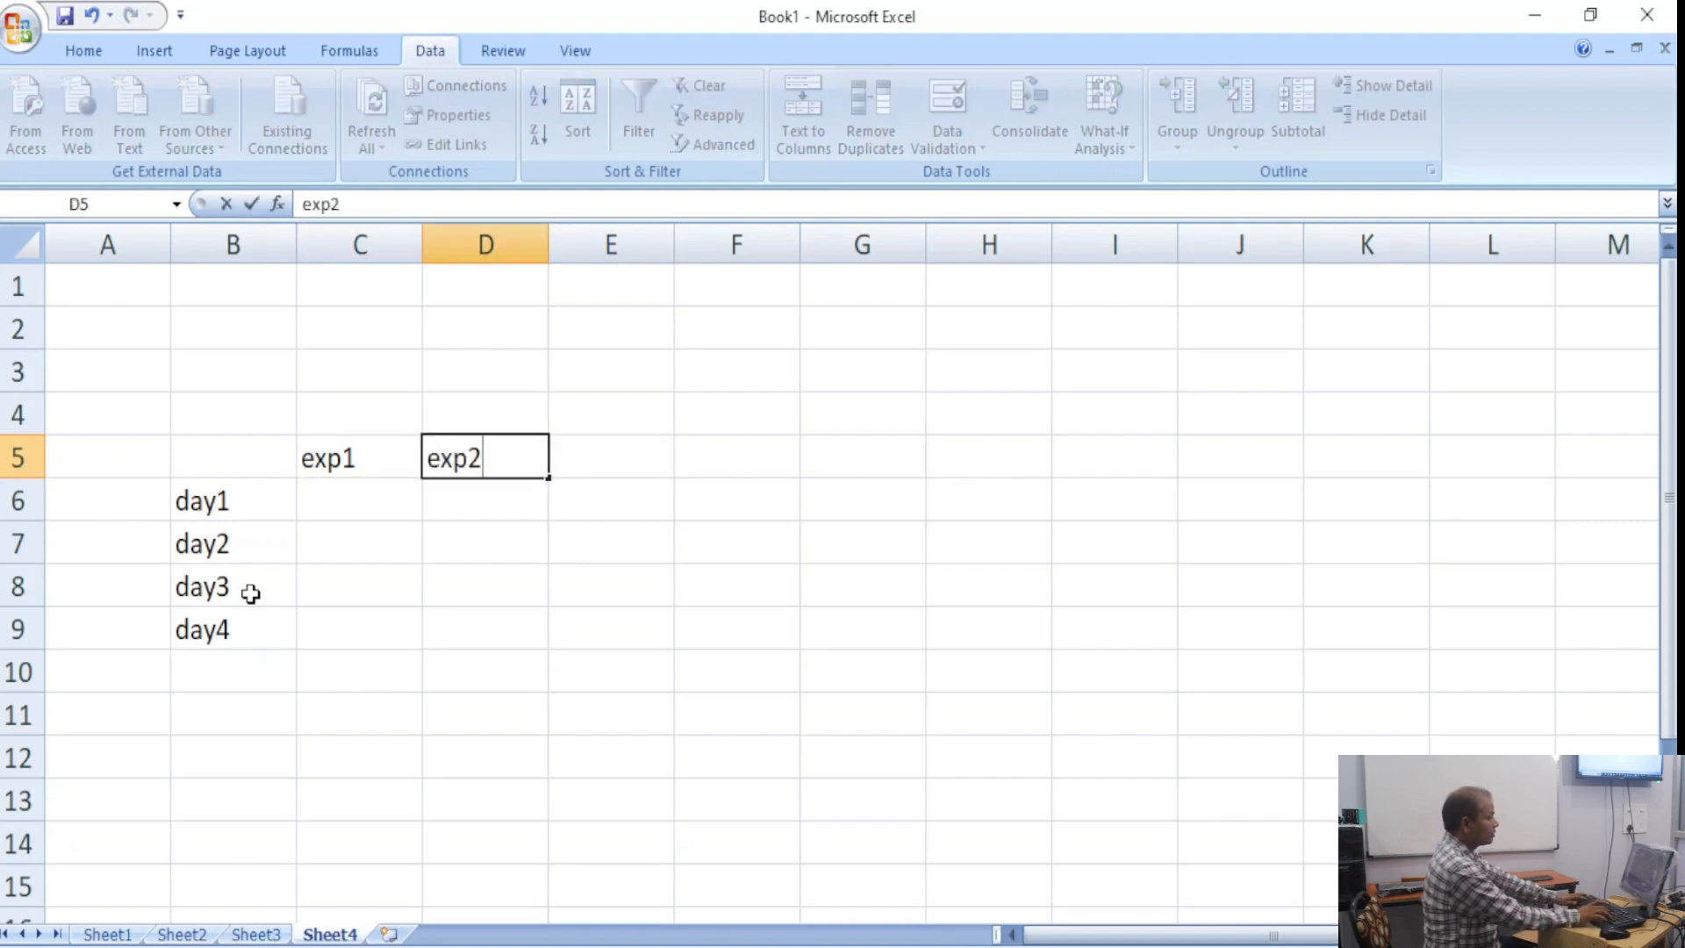
key("Tab")
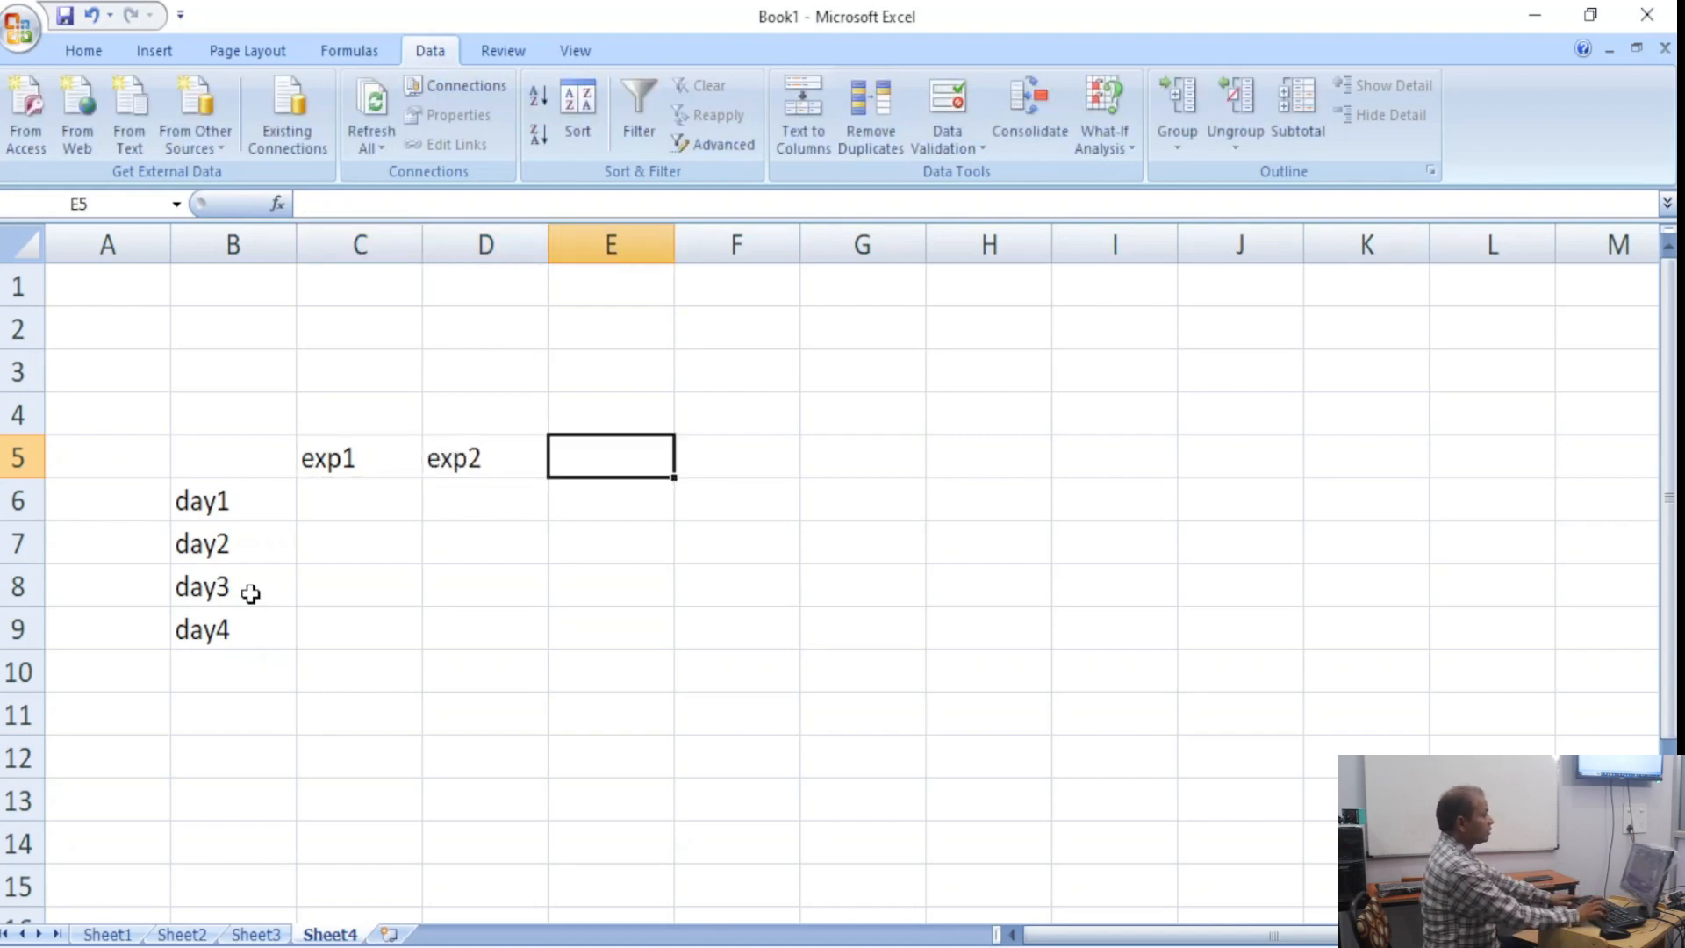
Add the column headings "exp3" in E5 and "exp4" in F5.
type("exp3")
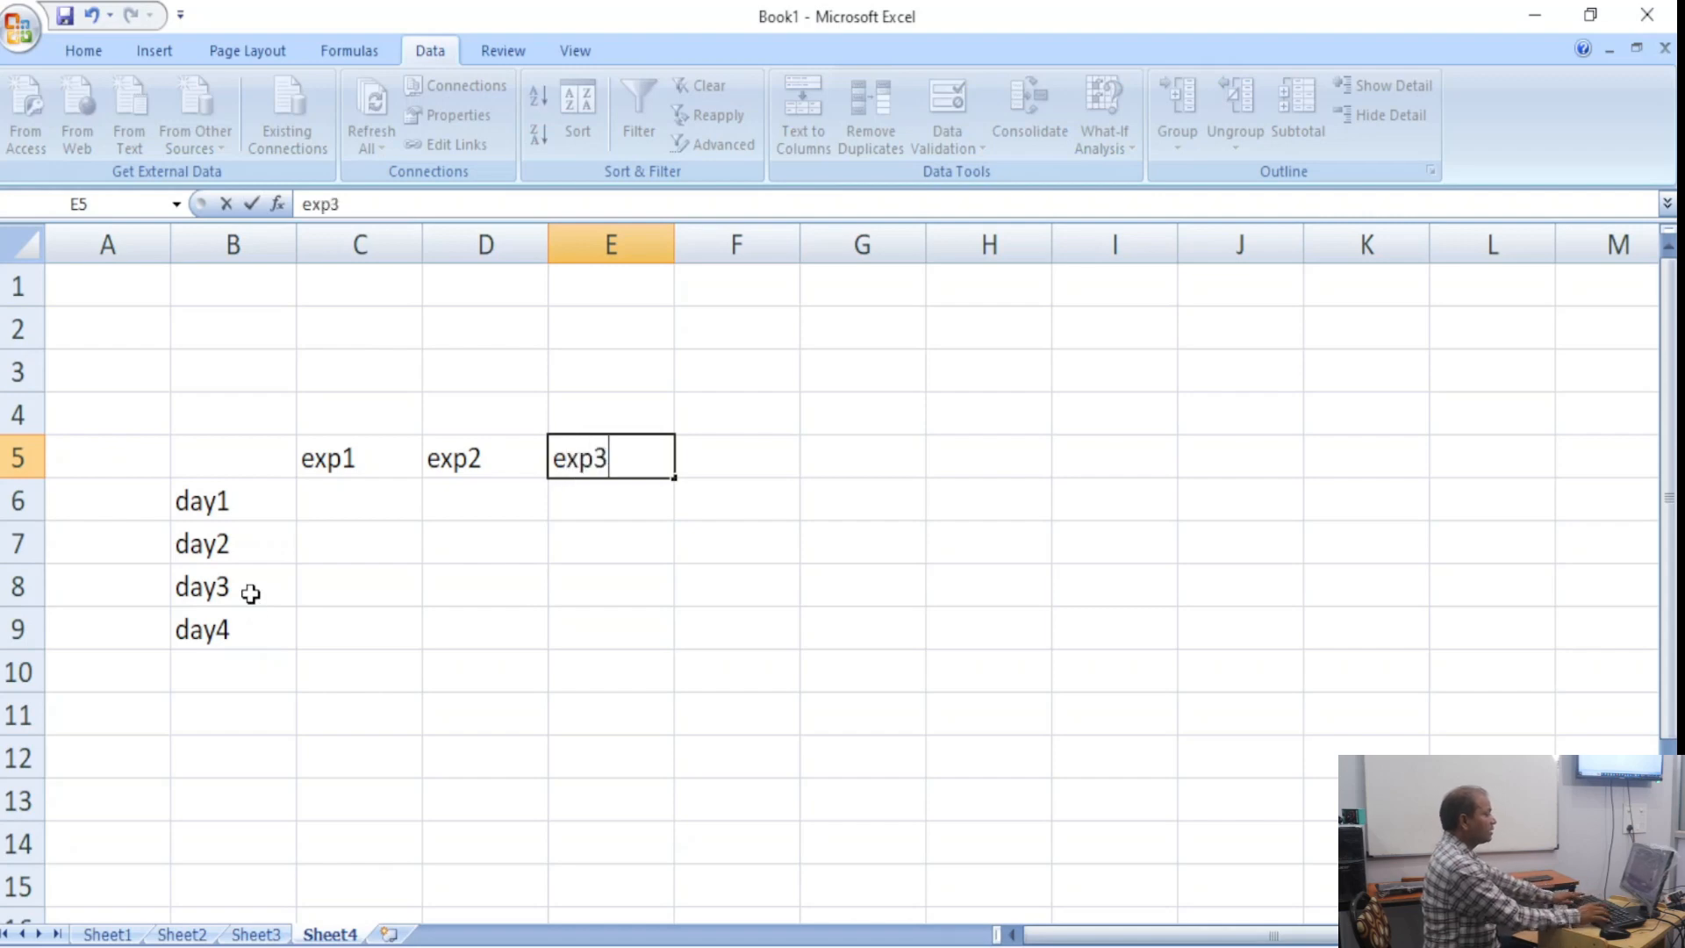
key("Tab")
type("ex")
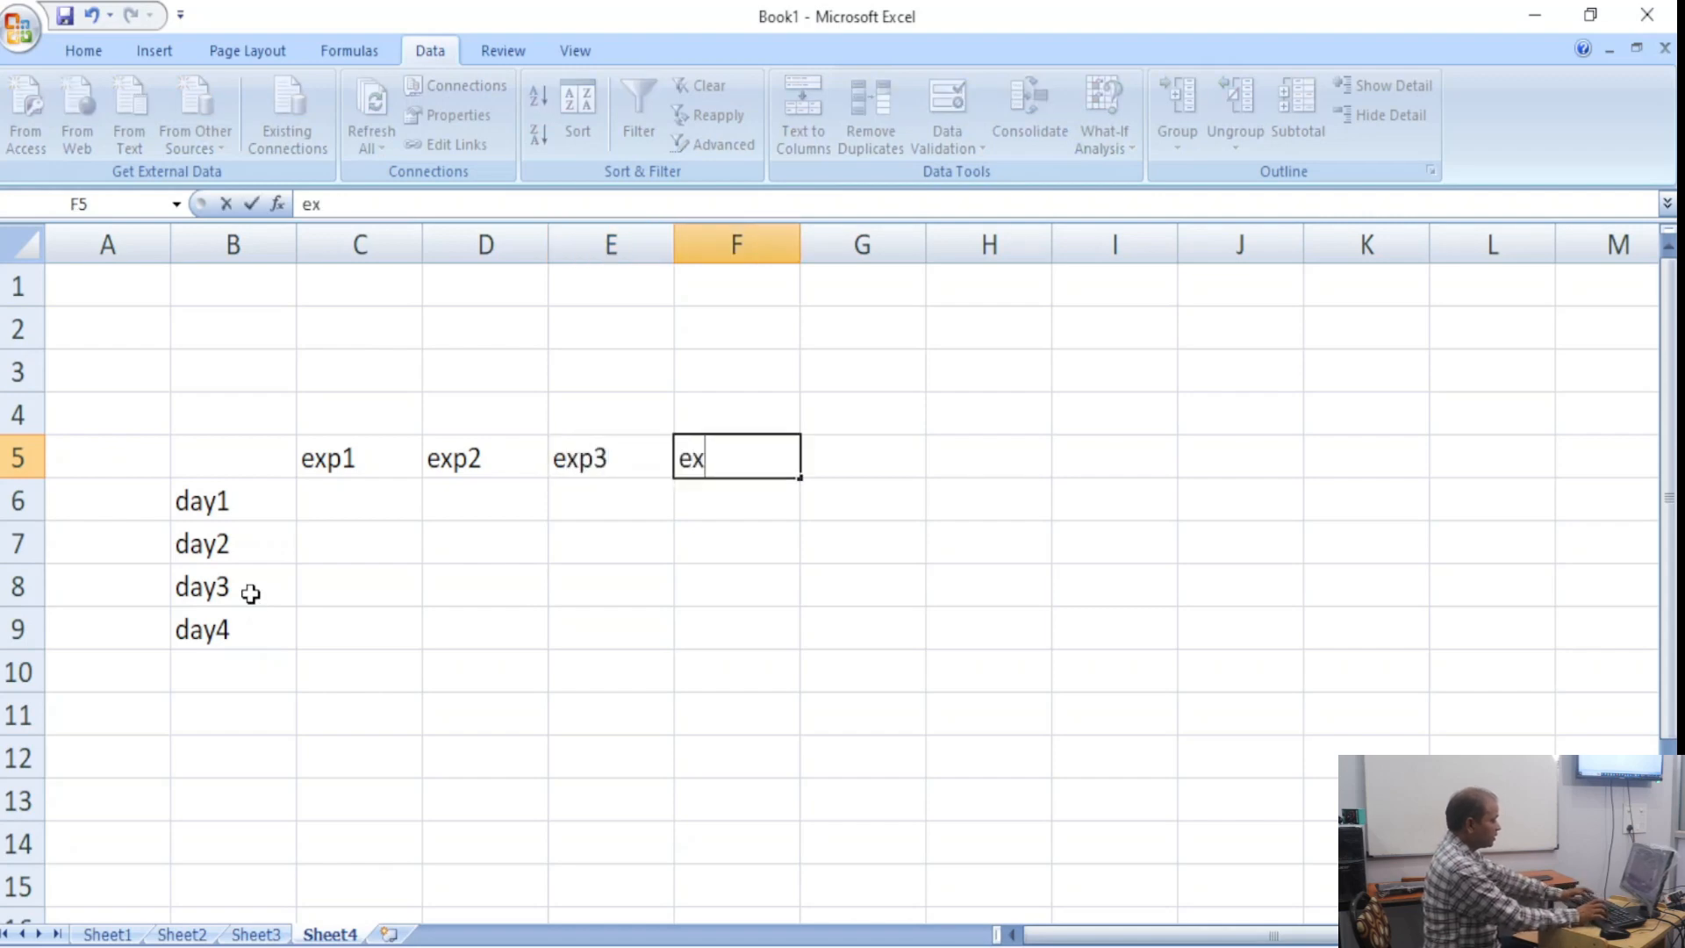
type("p4")
key("Tab")
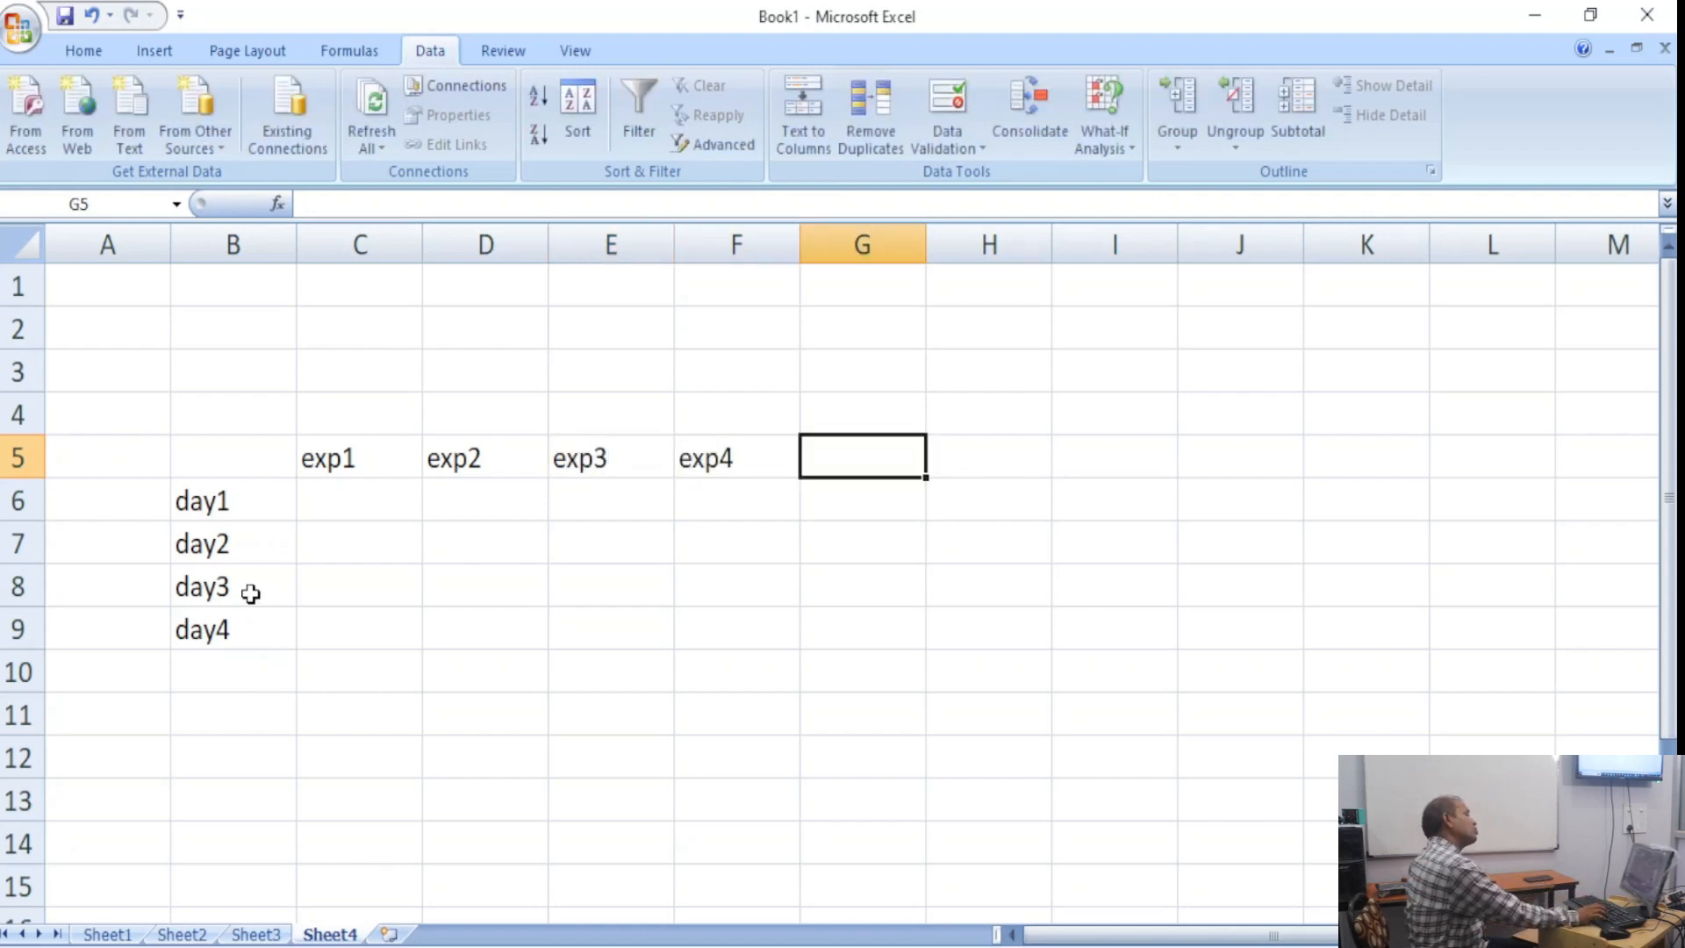
Enter 50 in C6 as the exp1 value for day1.
key("Left")
key("Left")
key("Left")
key("Left")
key("Left")
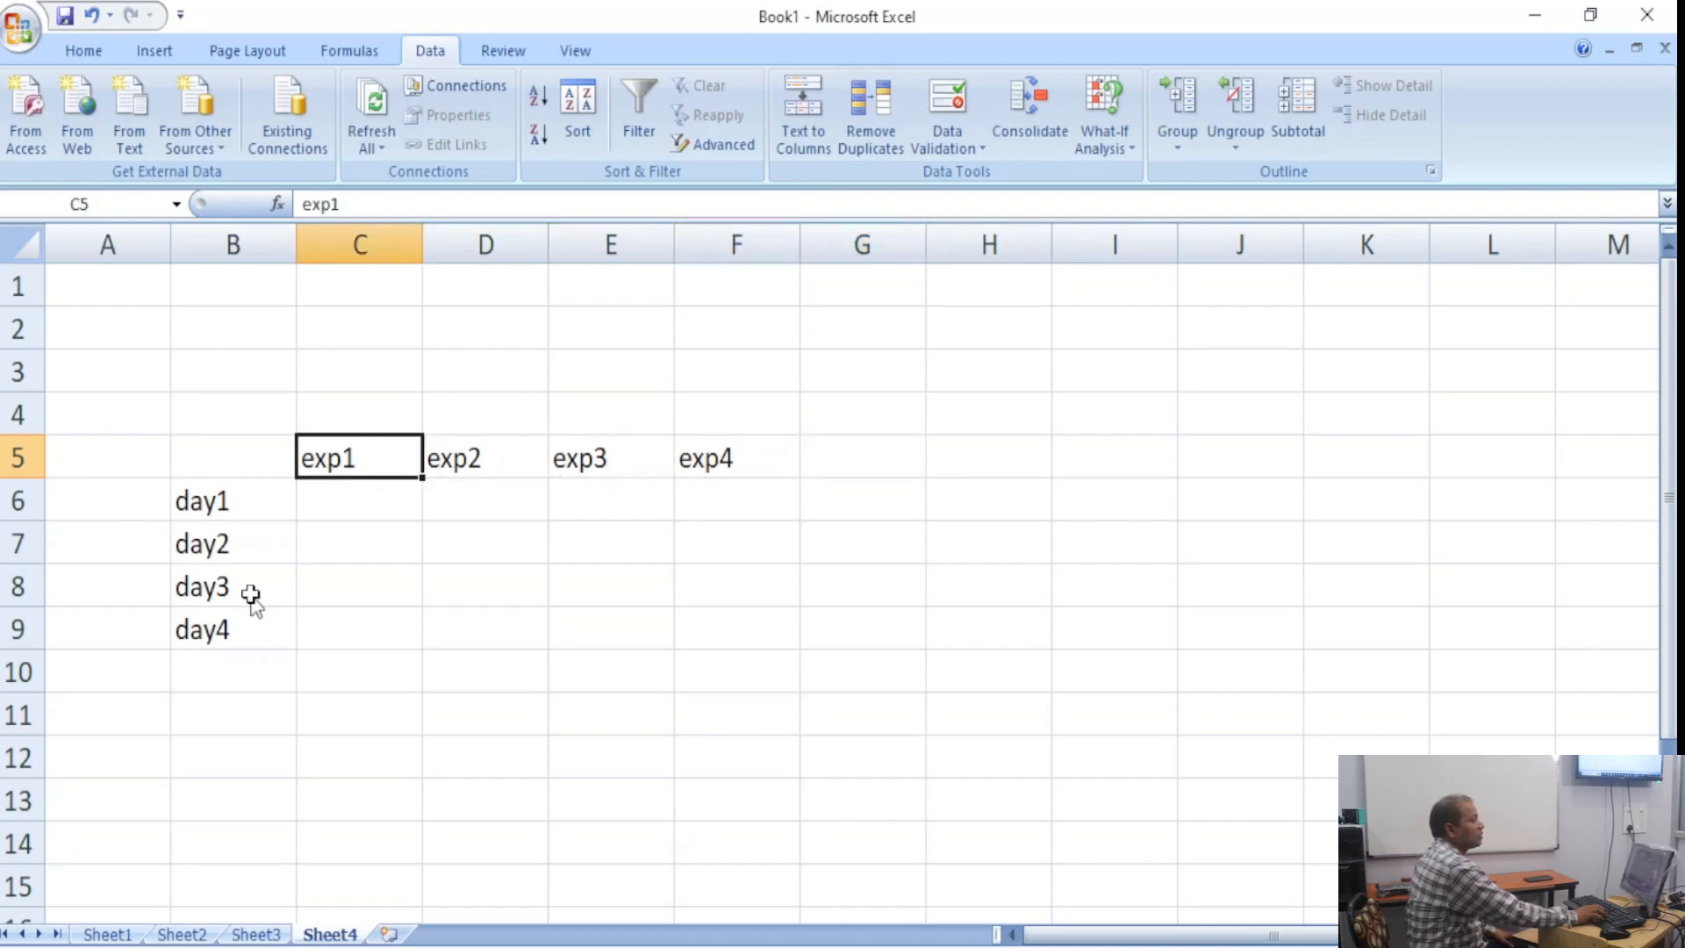
key("Right")
key("Down")
key("Left")
key("Right")
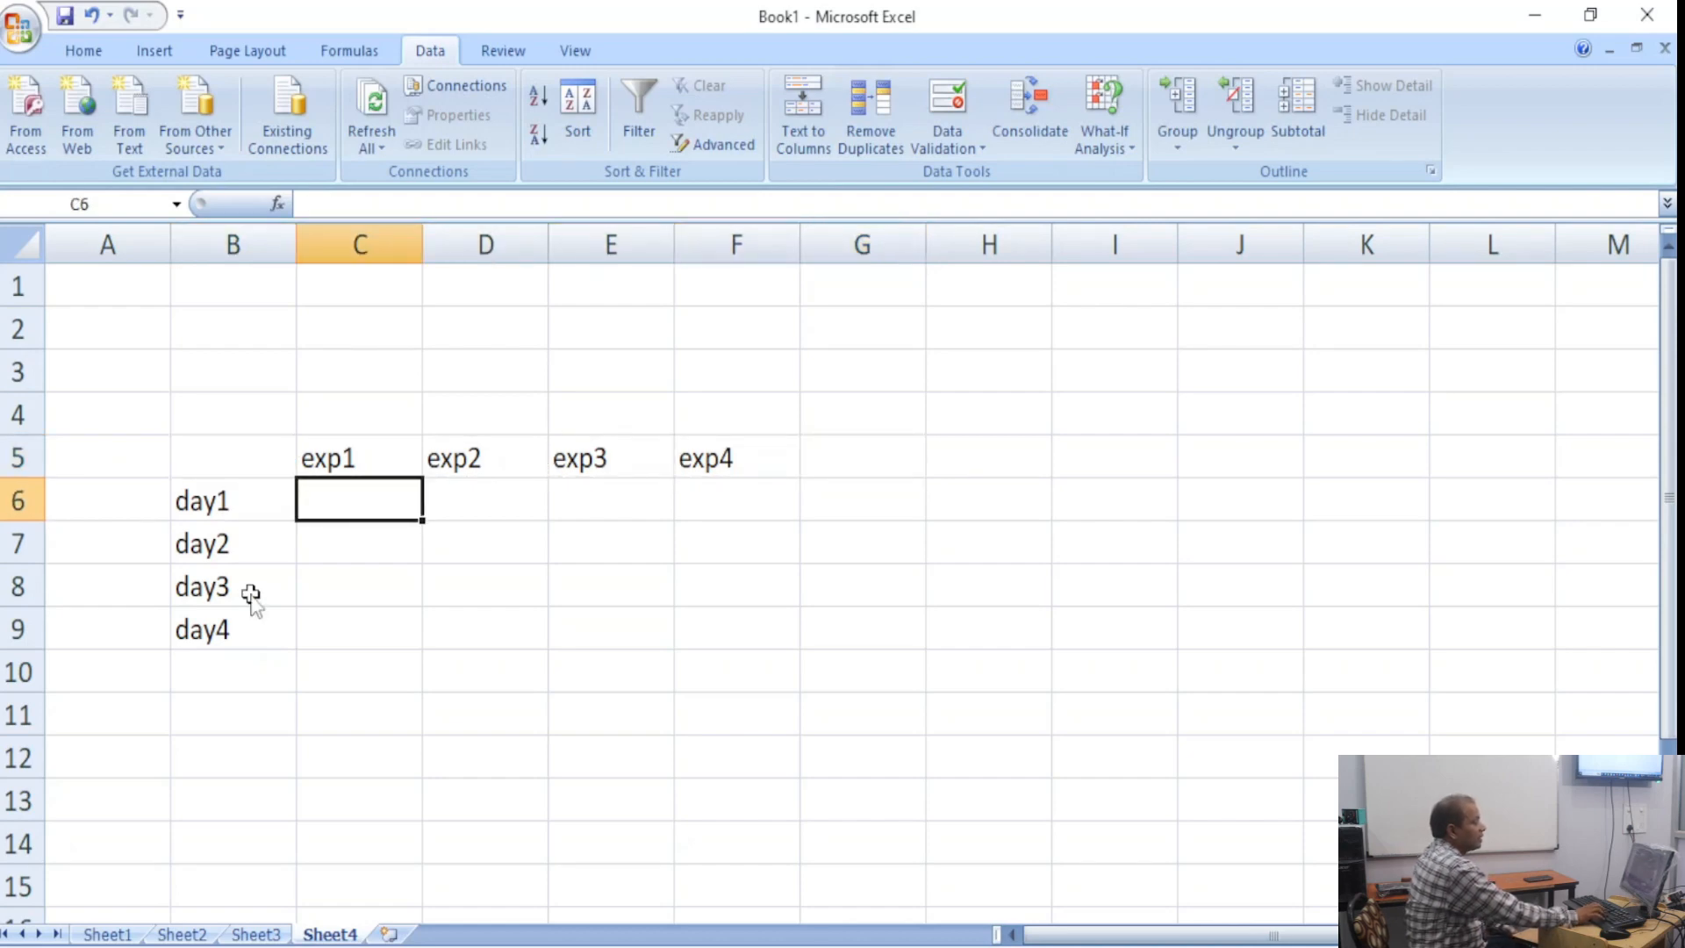
type("50")
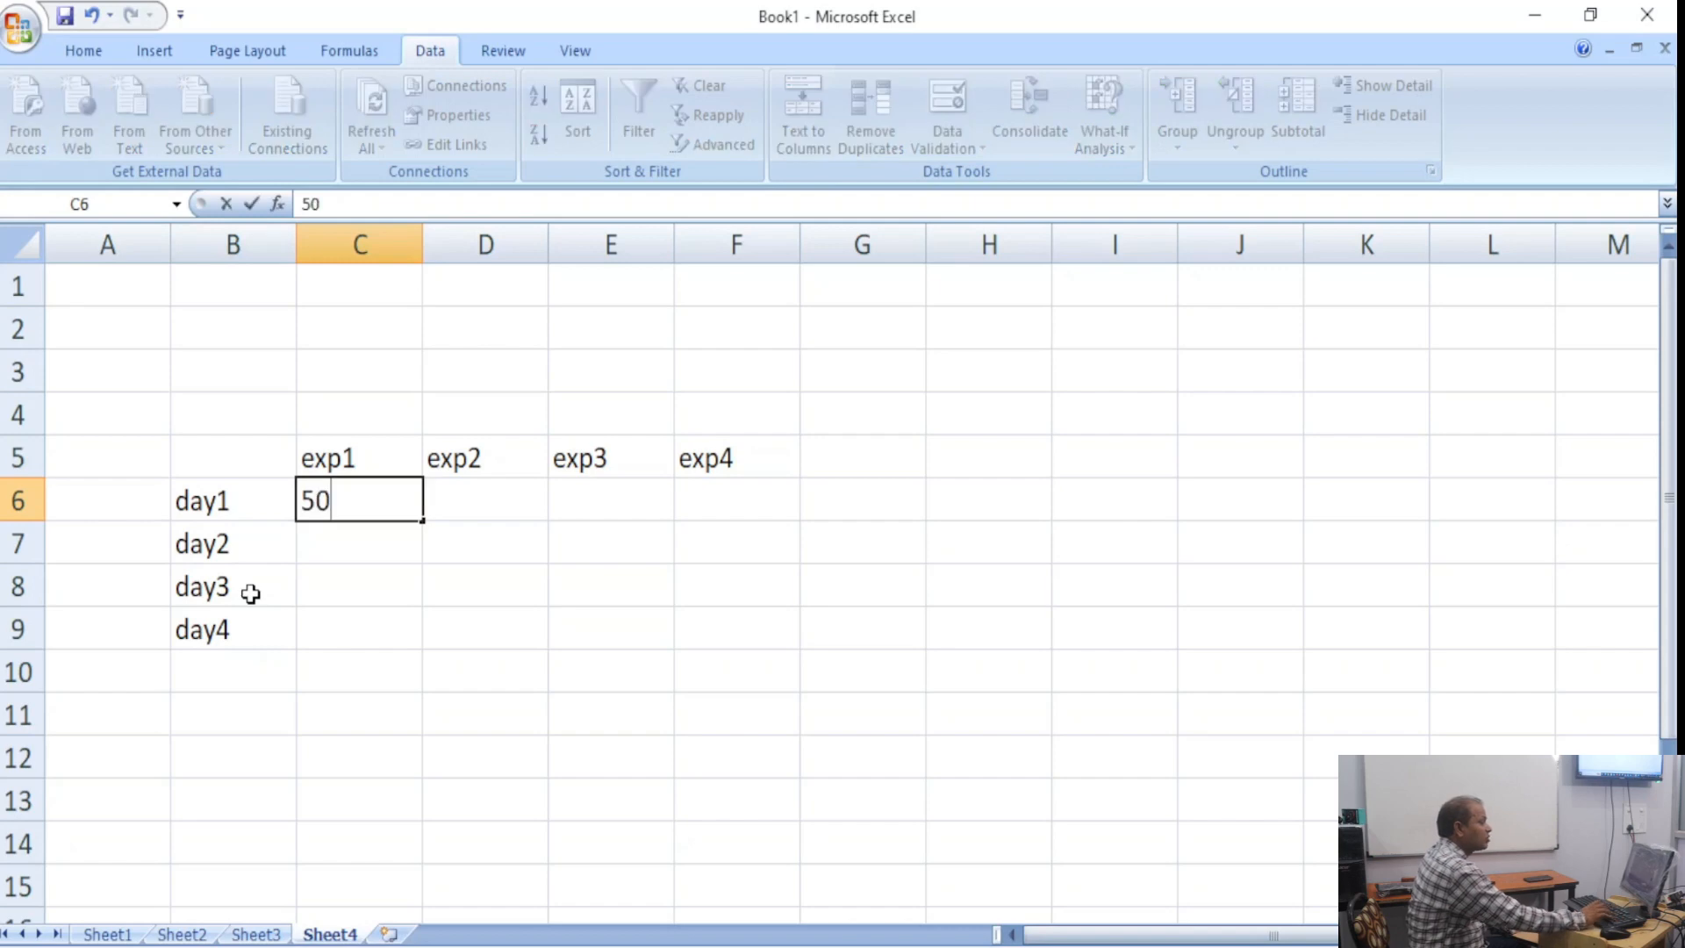
key("Tab")
Complete the day1 row with 79 for exp2, 125 for exp3 and 600 for exp4.
type("79")
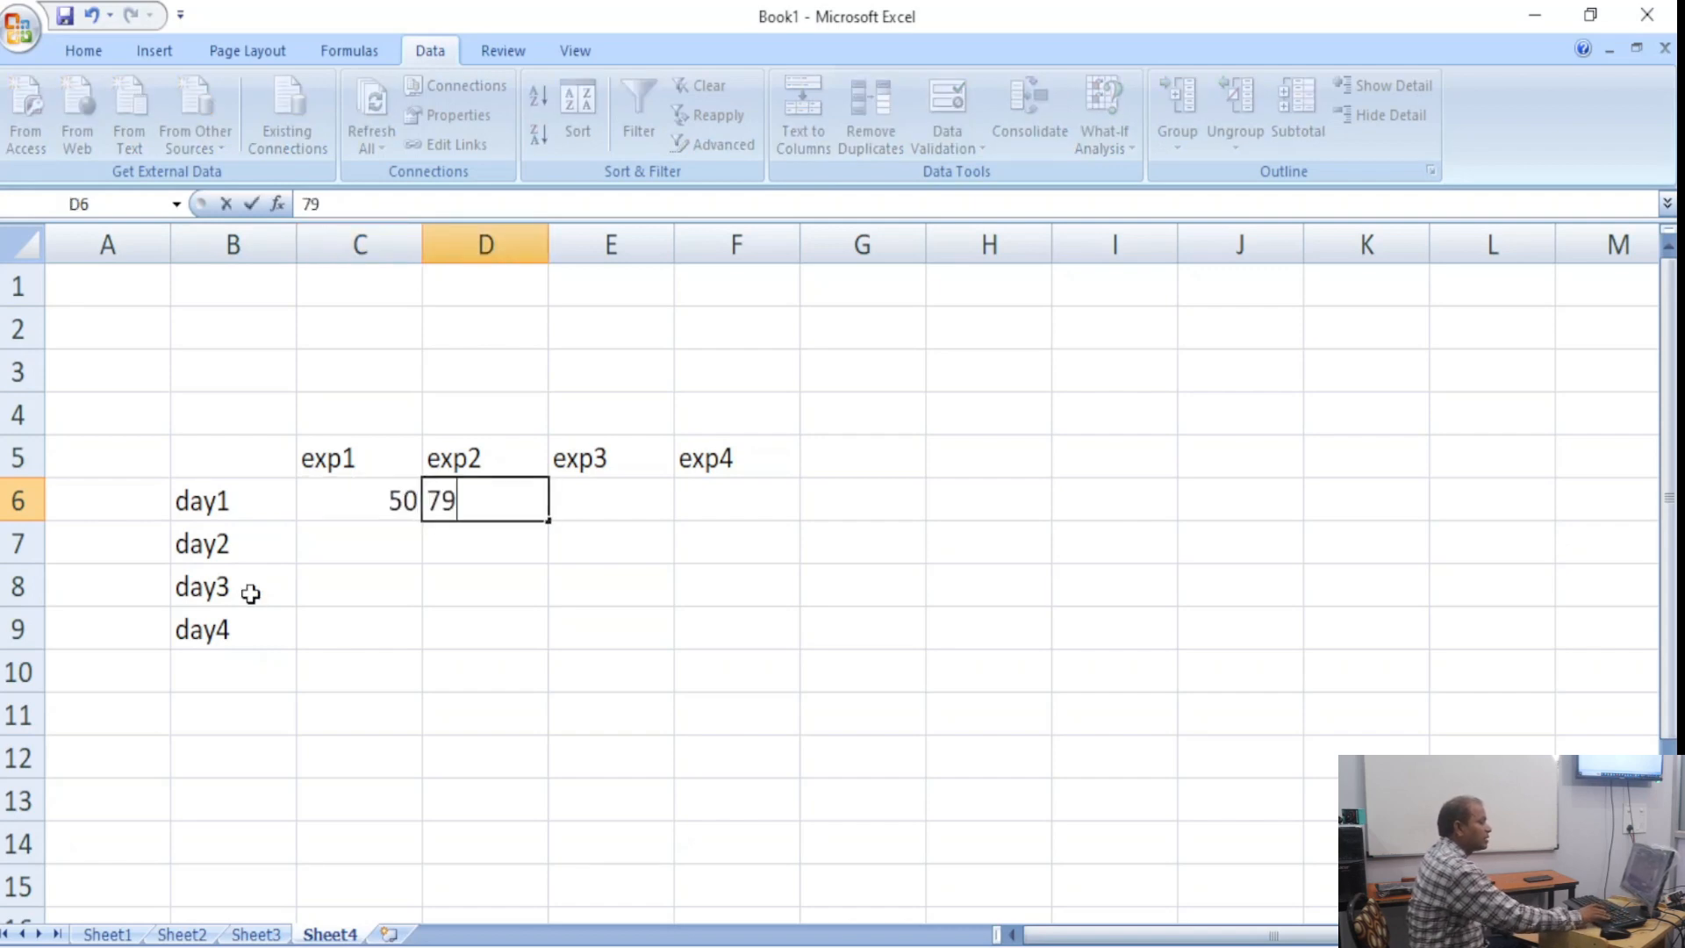
key("Tab")
type("125")
key("Tab")
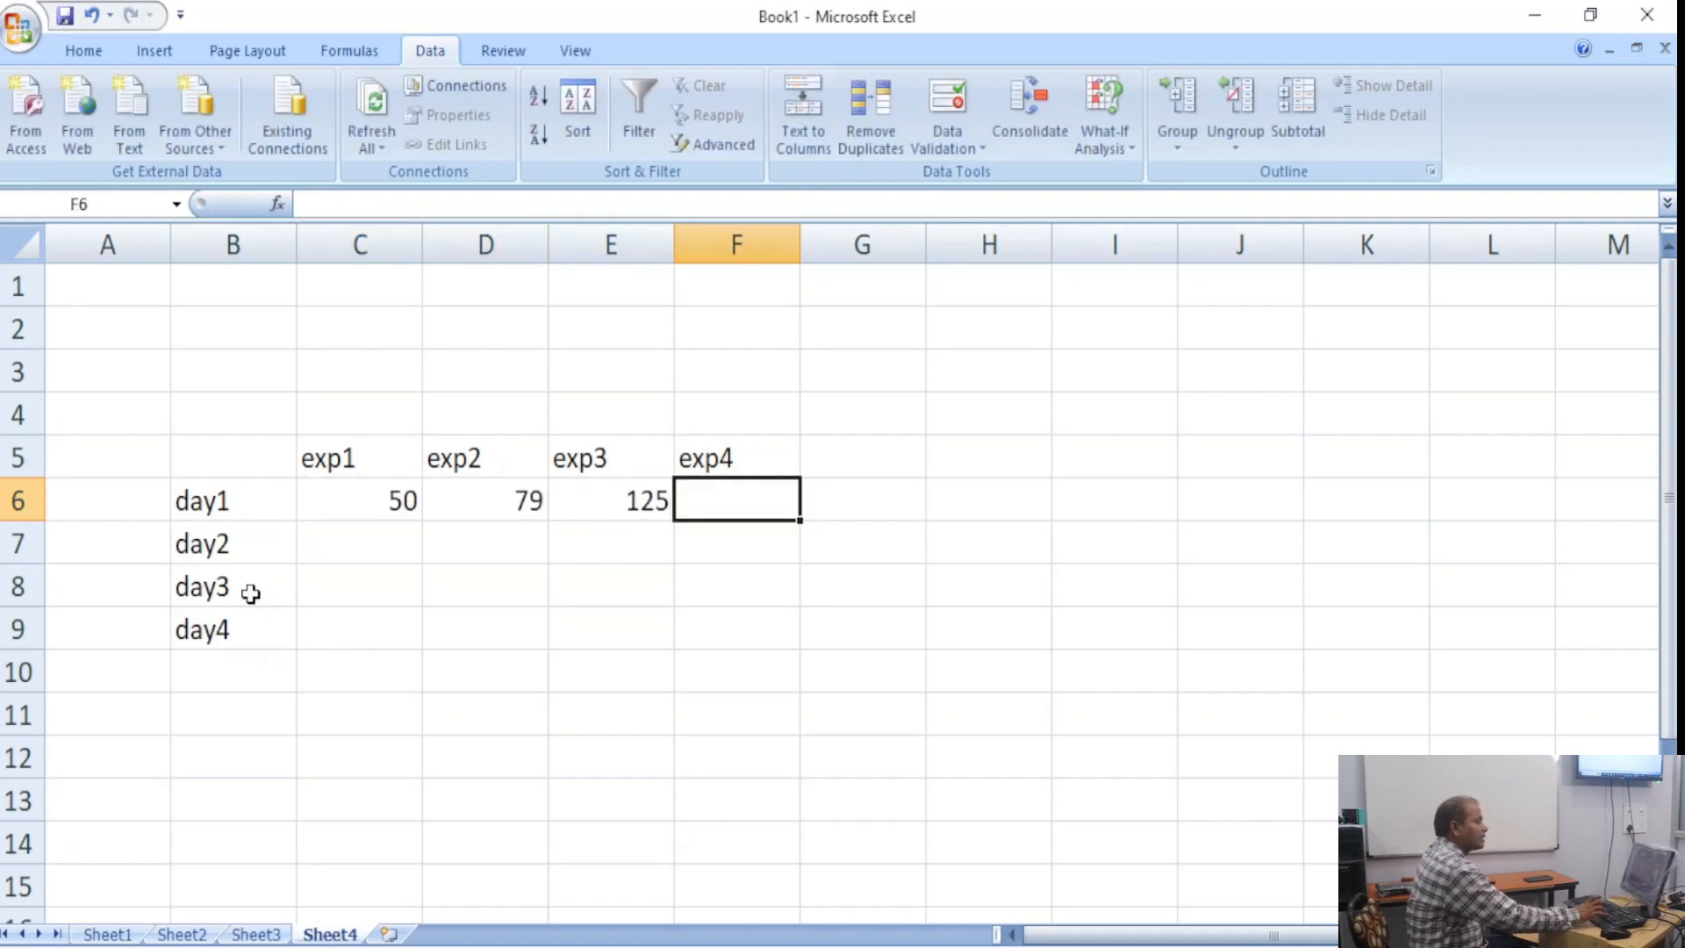
type("600")
key("Return")
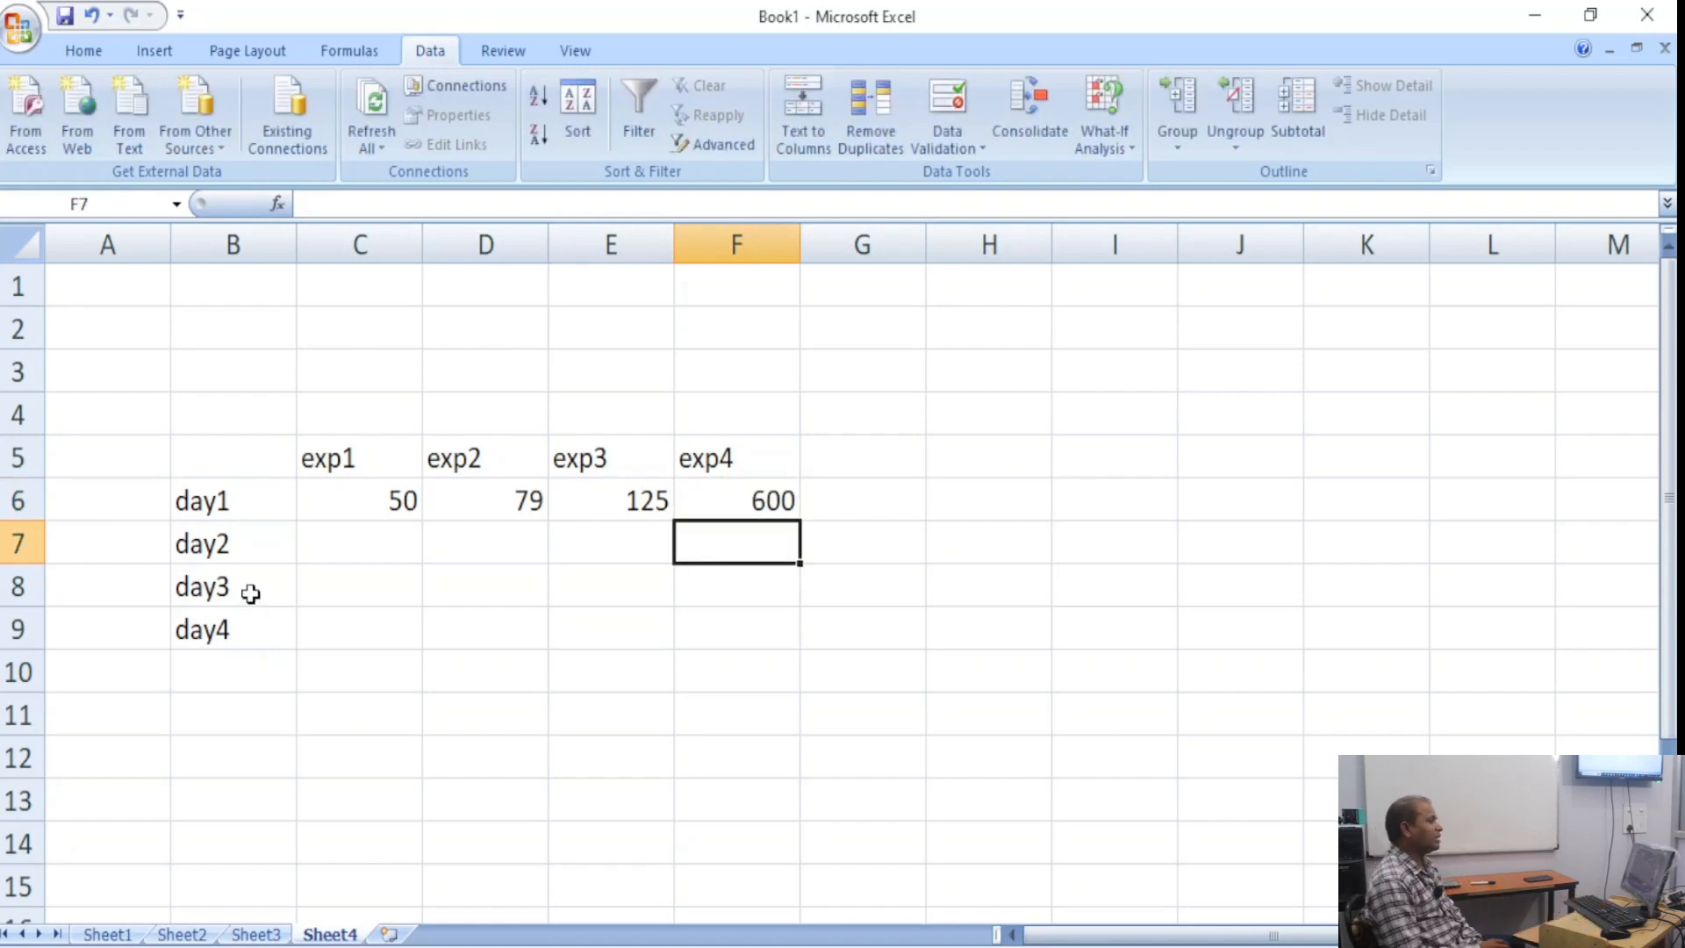
Enter the title "Team-A" in B4 above the expense table.
key("Up")
key("Up")
key("Up")
key("Left")
key("Left")
key("Left")
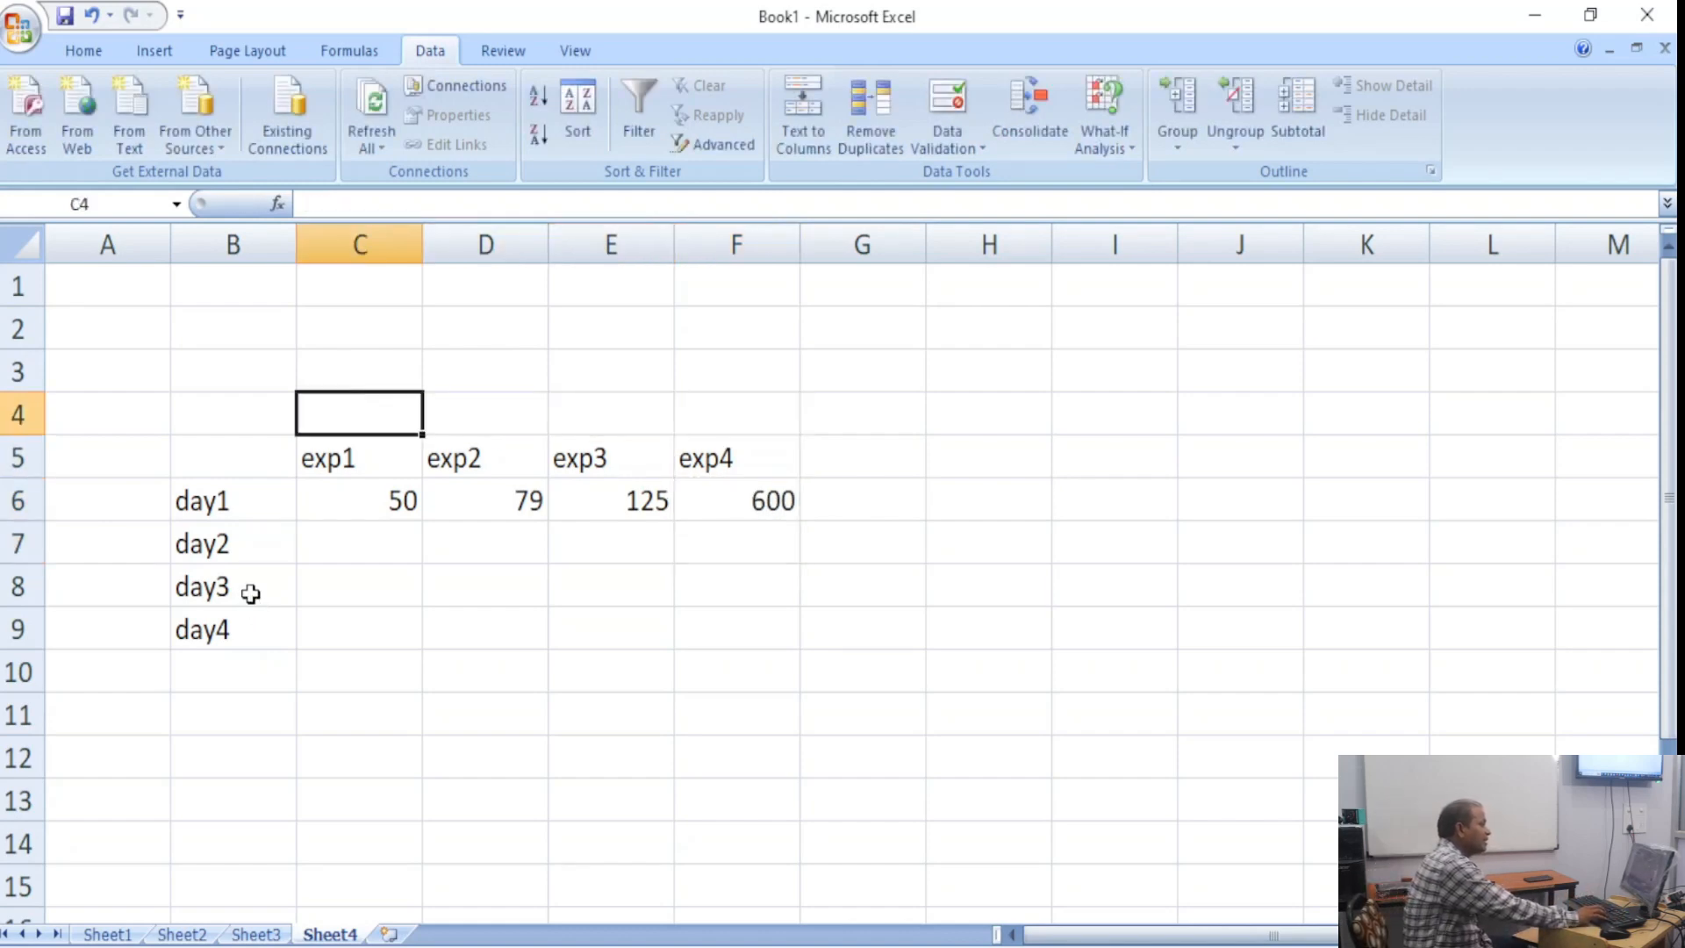
key("Left")
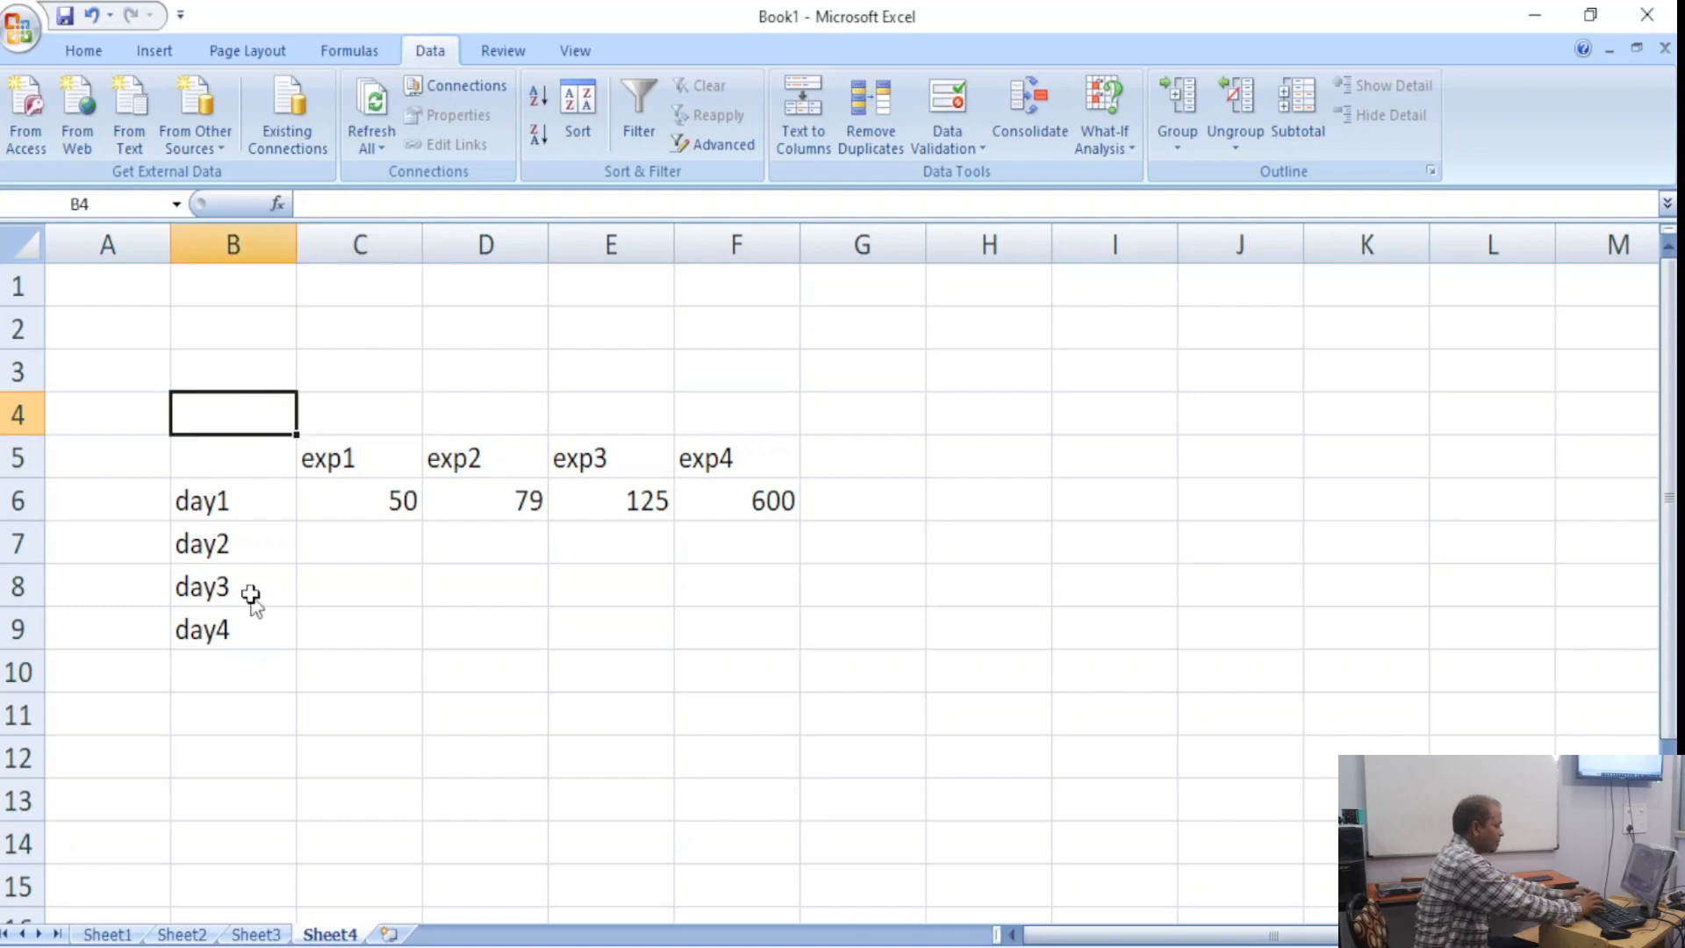
type("tea")
key("BackSpace")
key("BackSpace")
key("BackSpace")
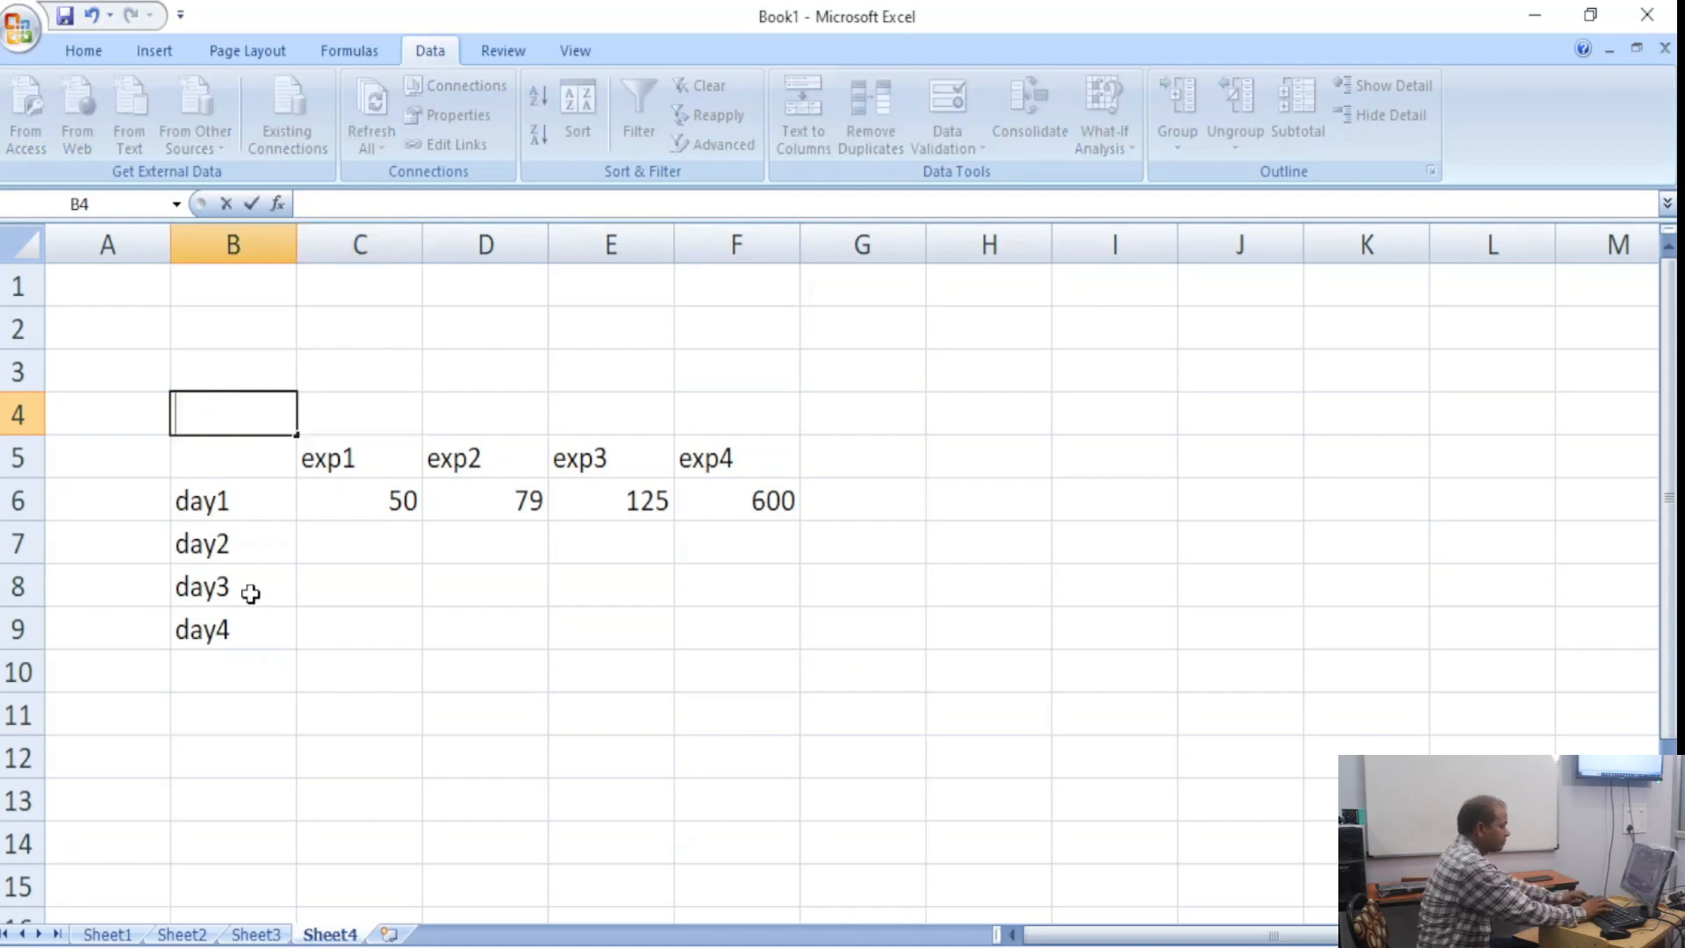
type("Team")
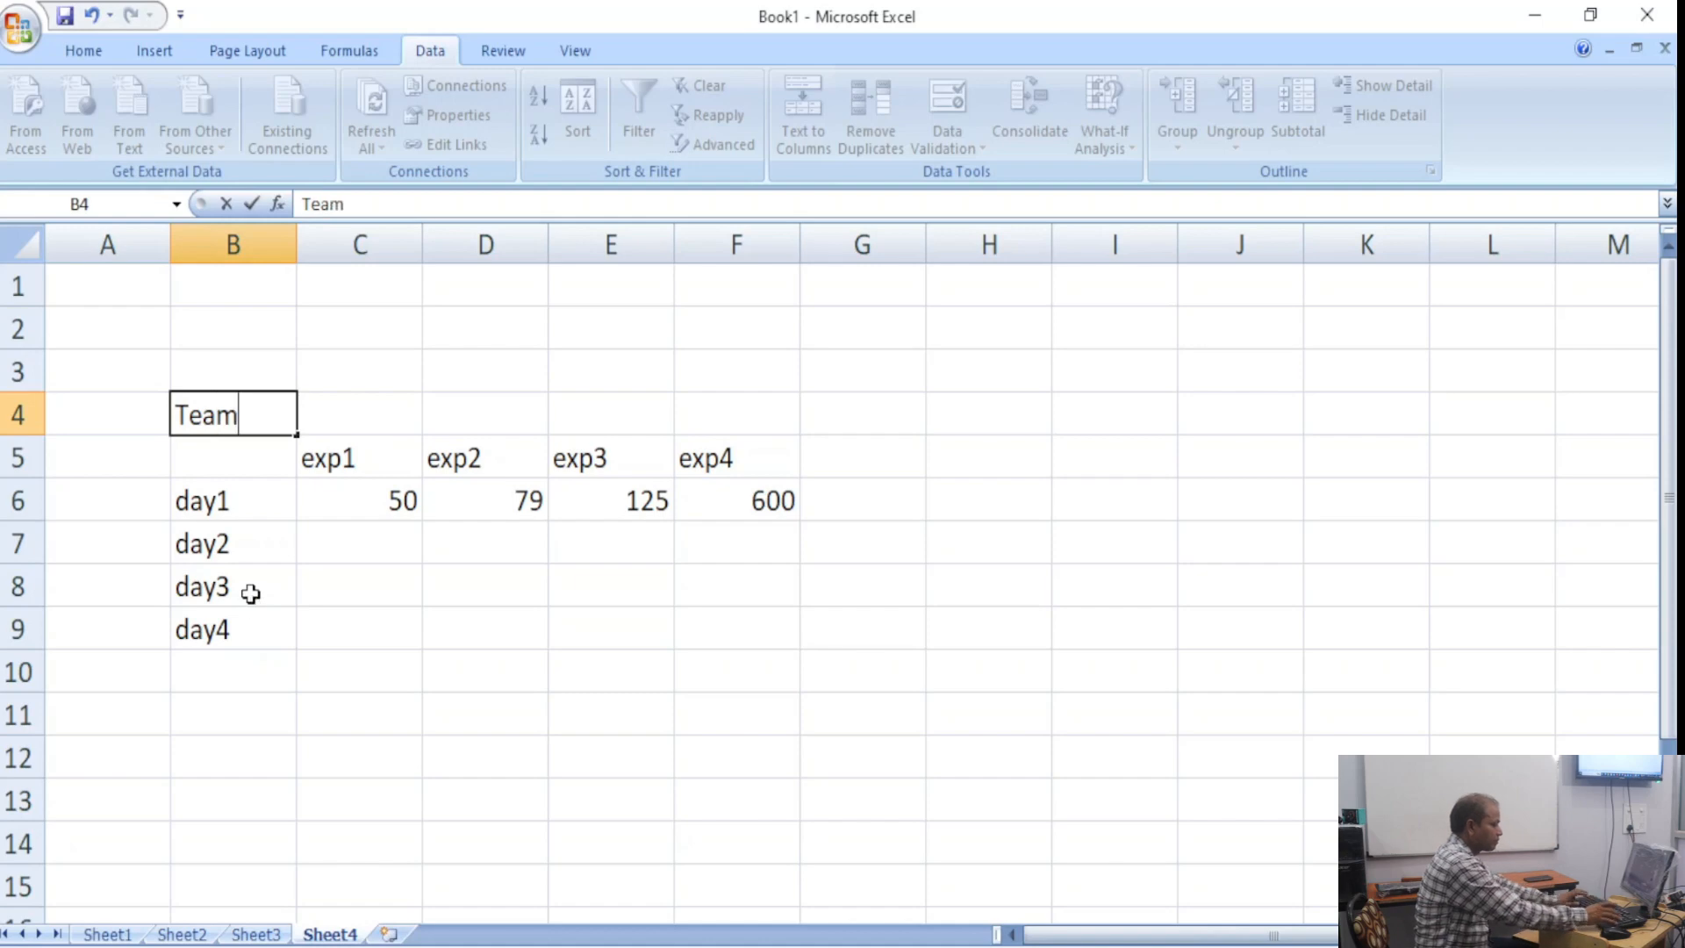
type("-A")
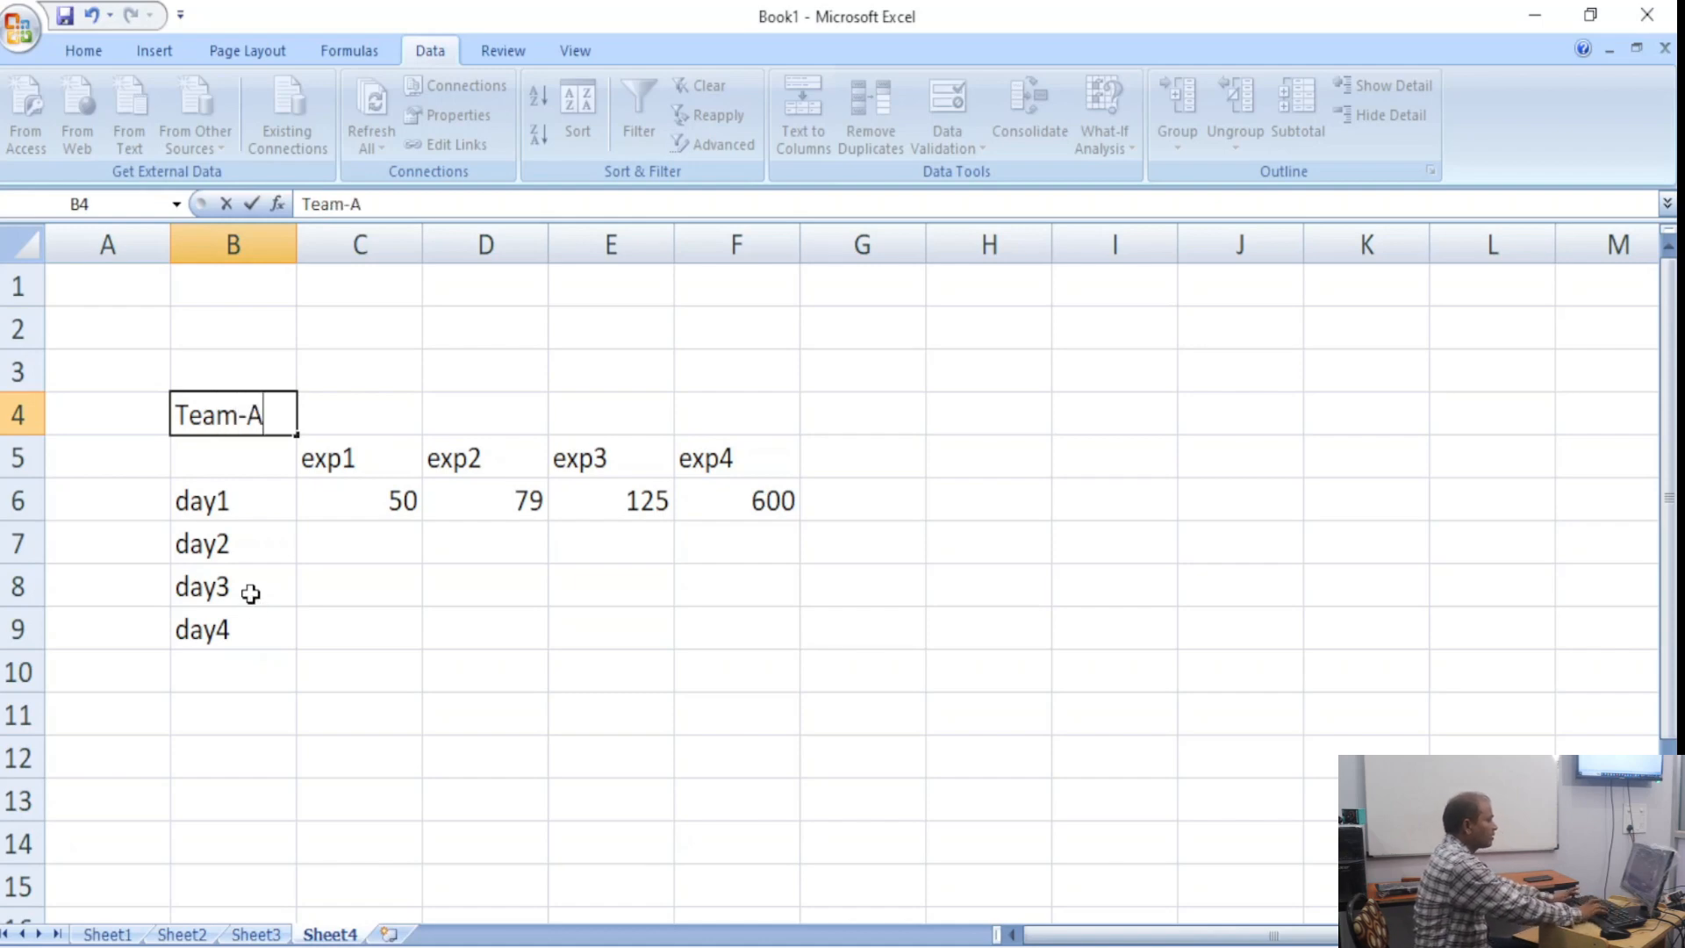
key("Return")
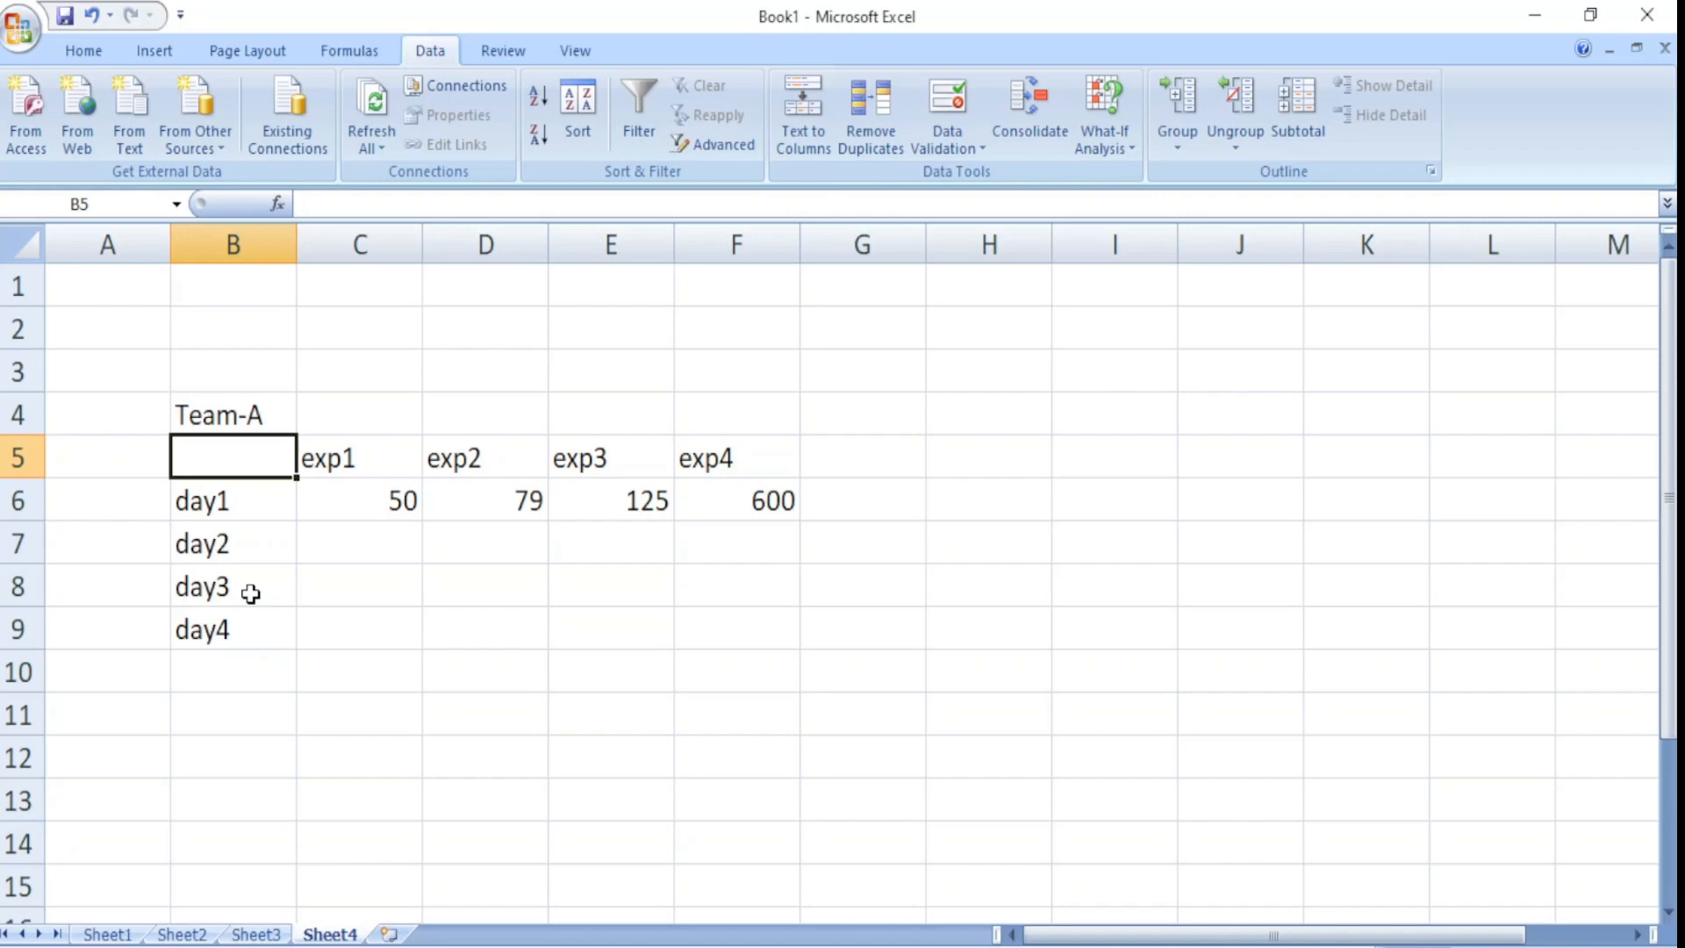
Quit Excel without saving the changes to Book1 and marksheet.xlsx.
key("alt+F4")
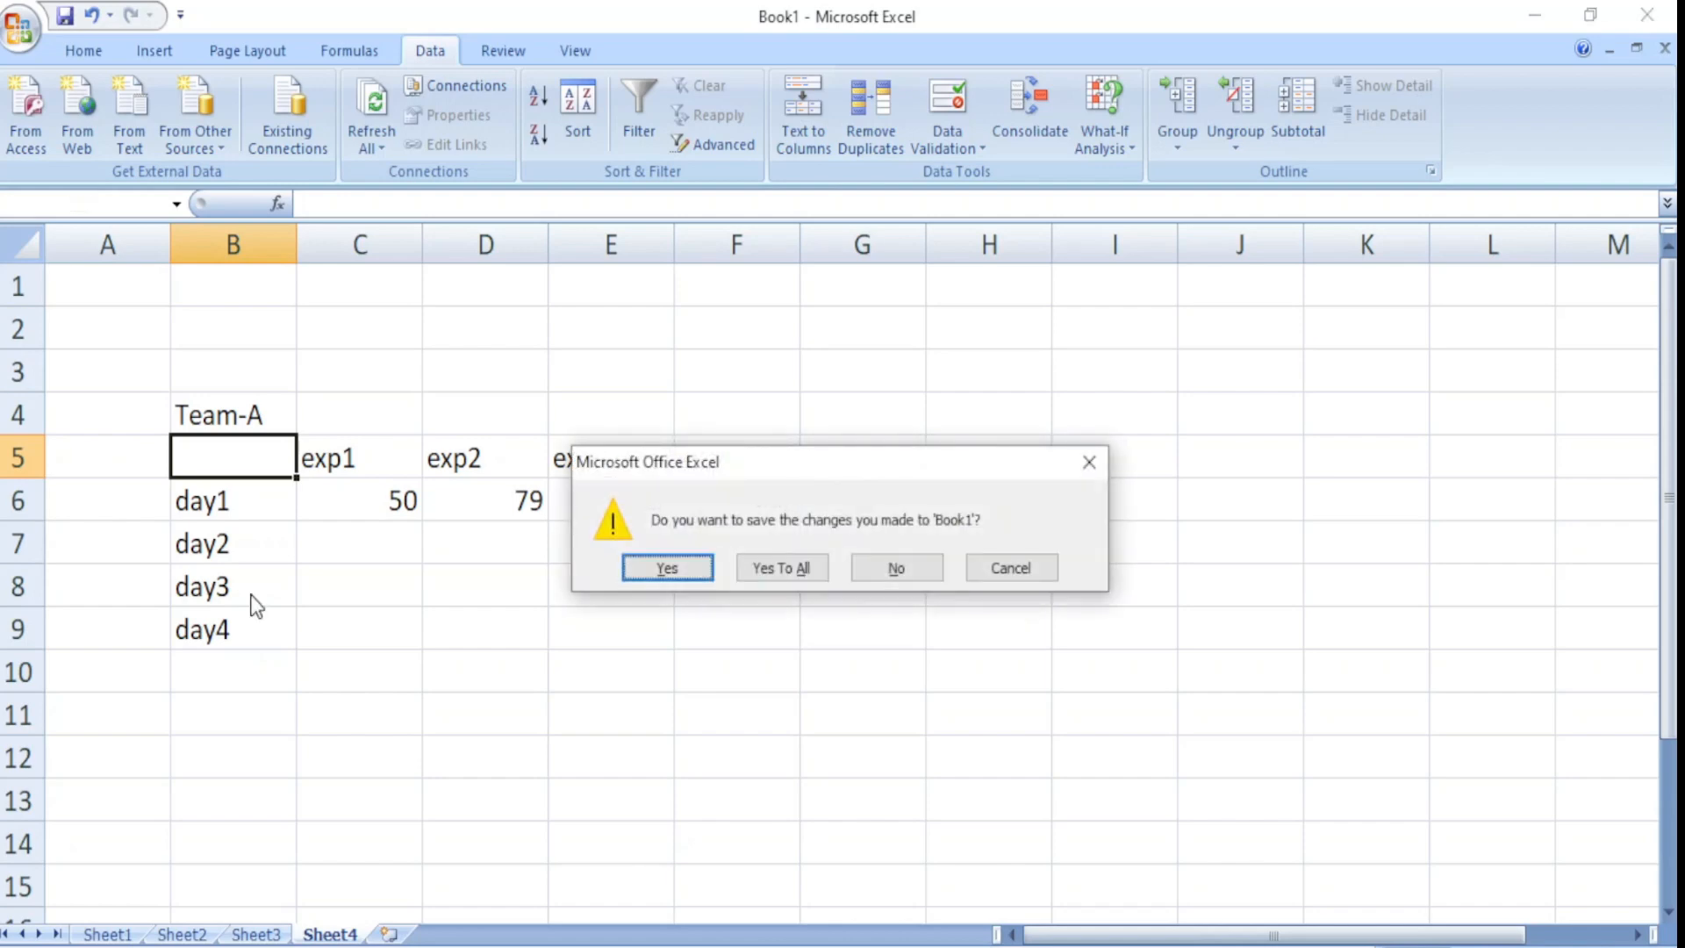
key("n")
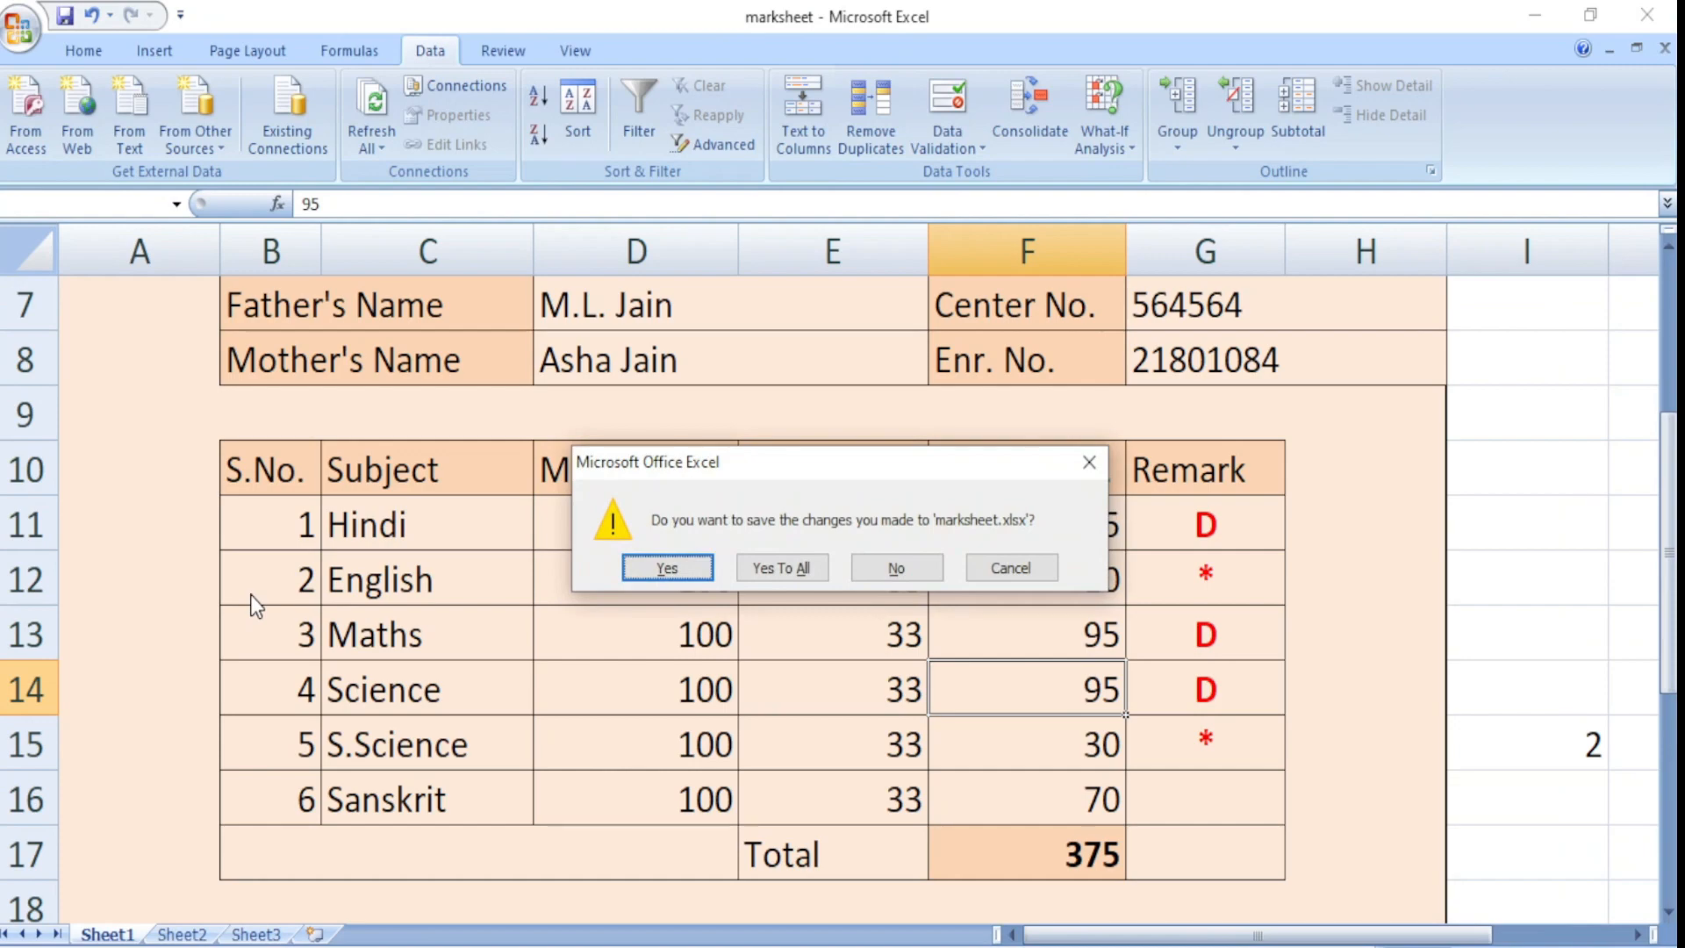
key("n")
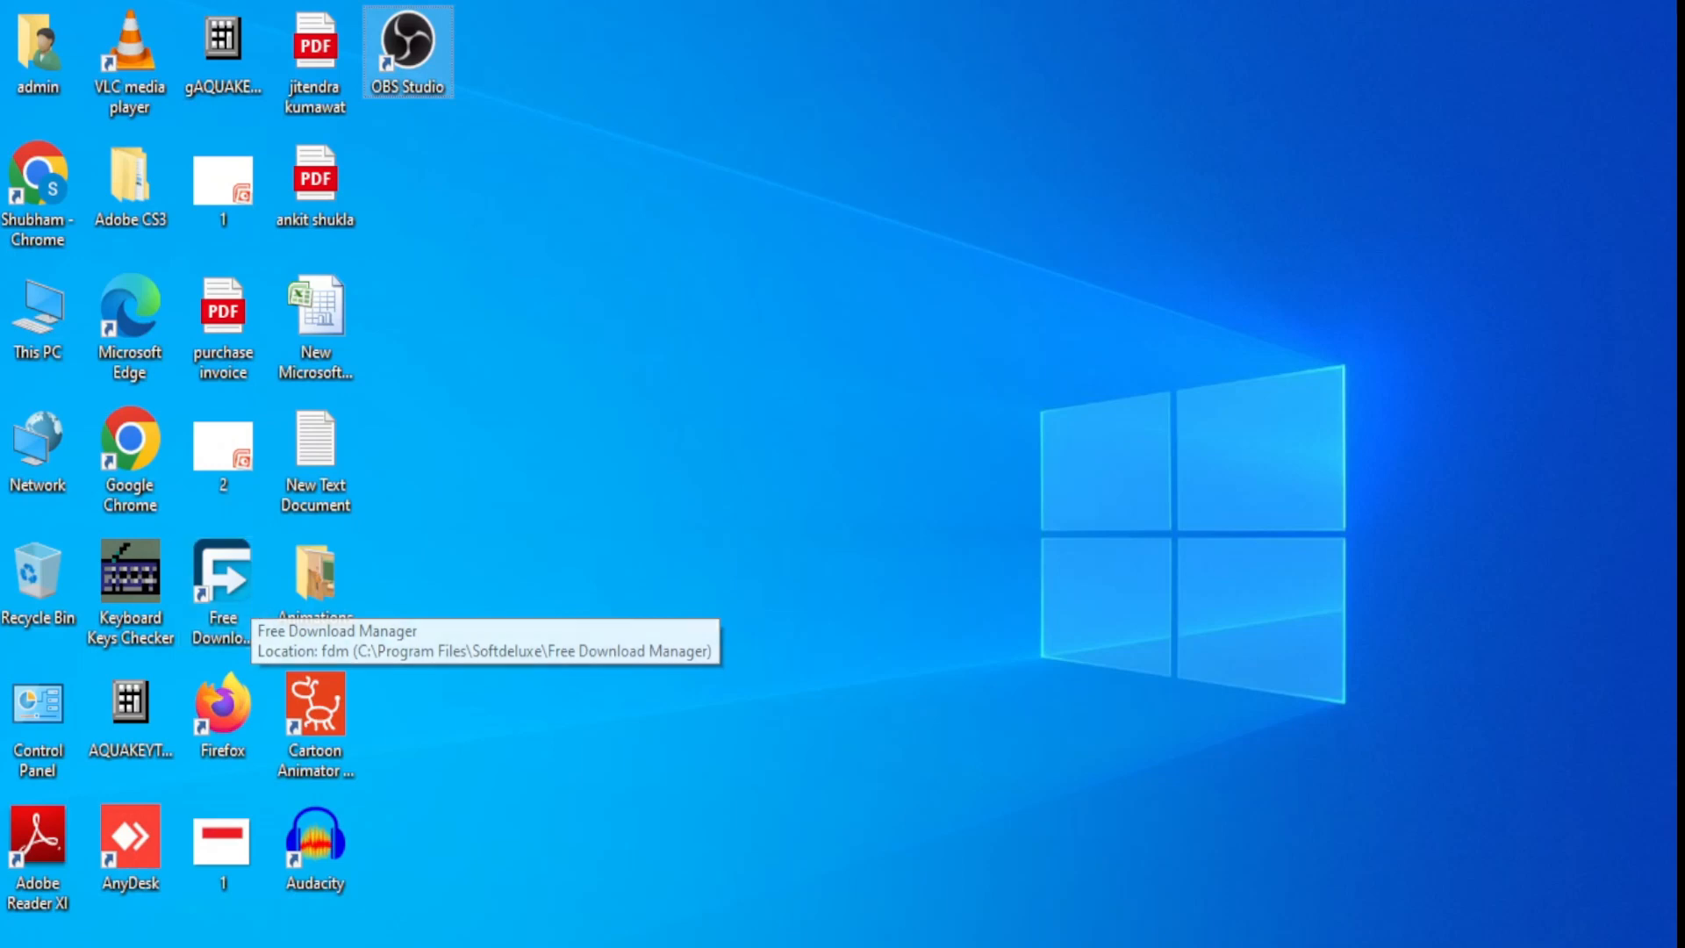
left_click(1104, 947)
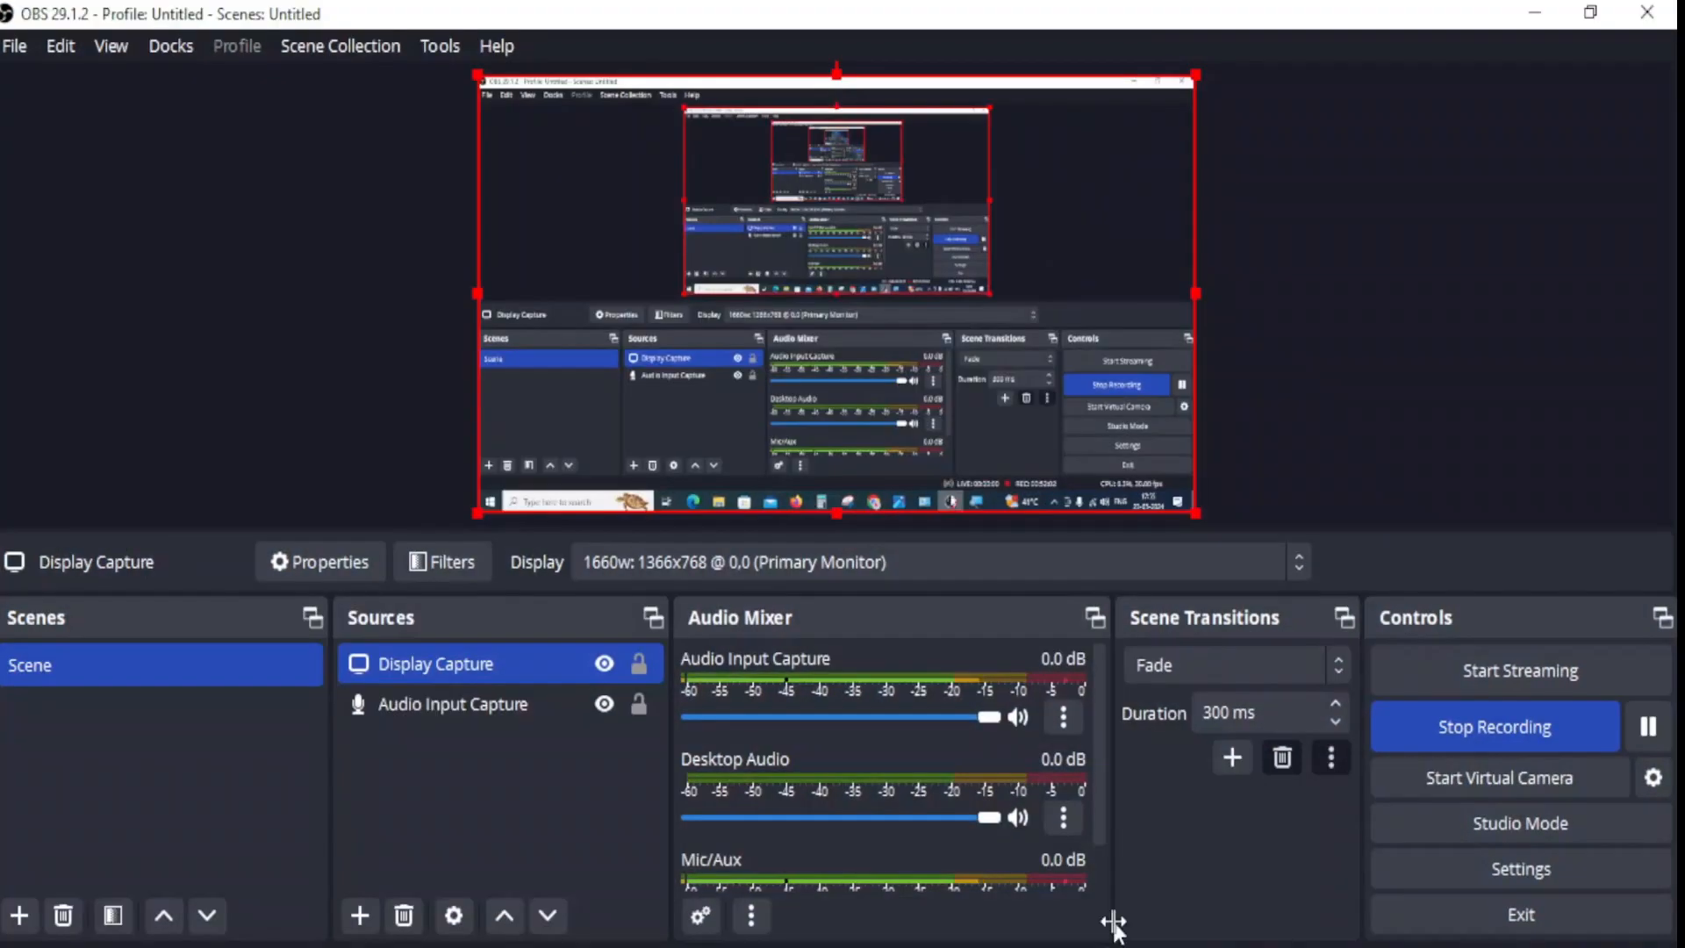